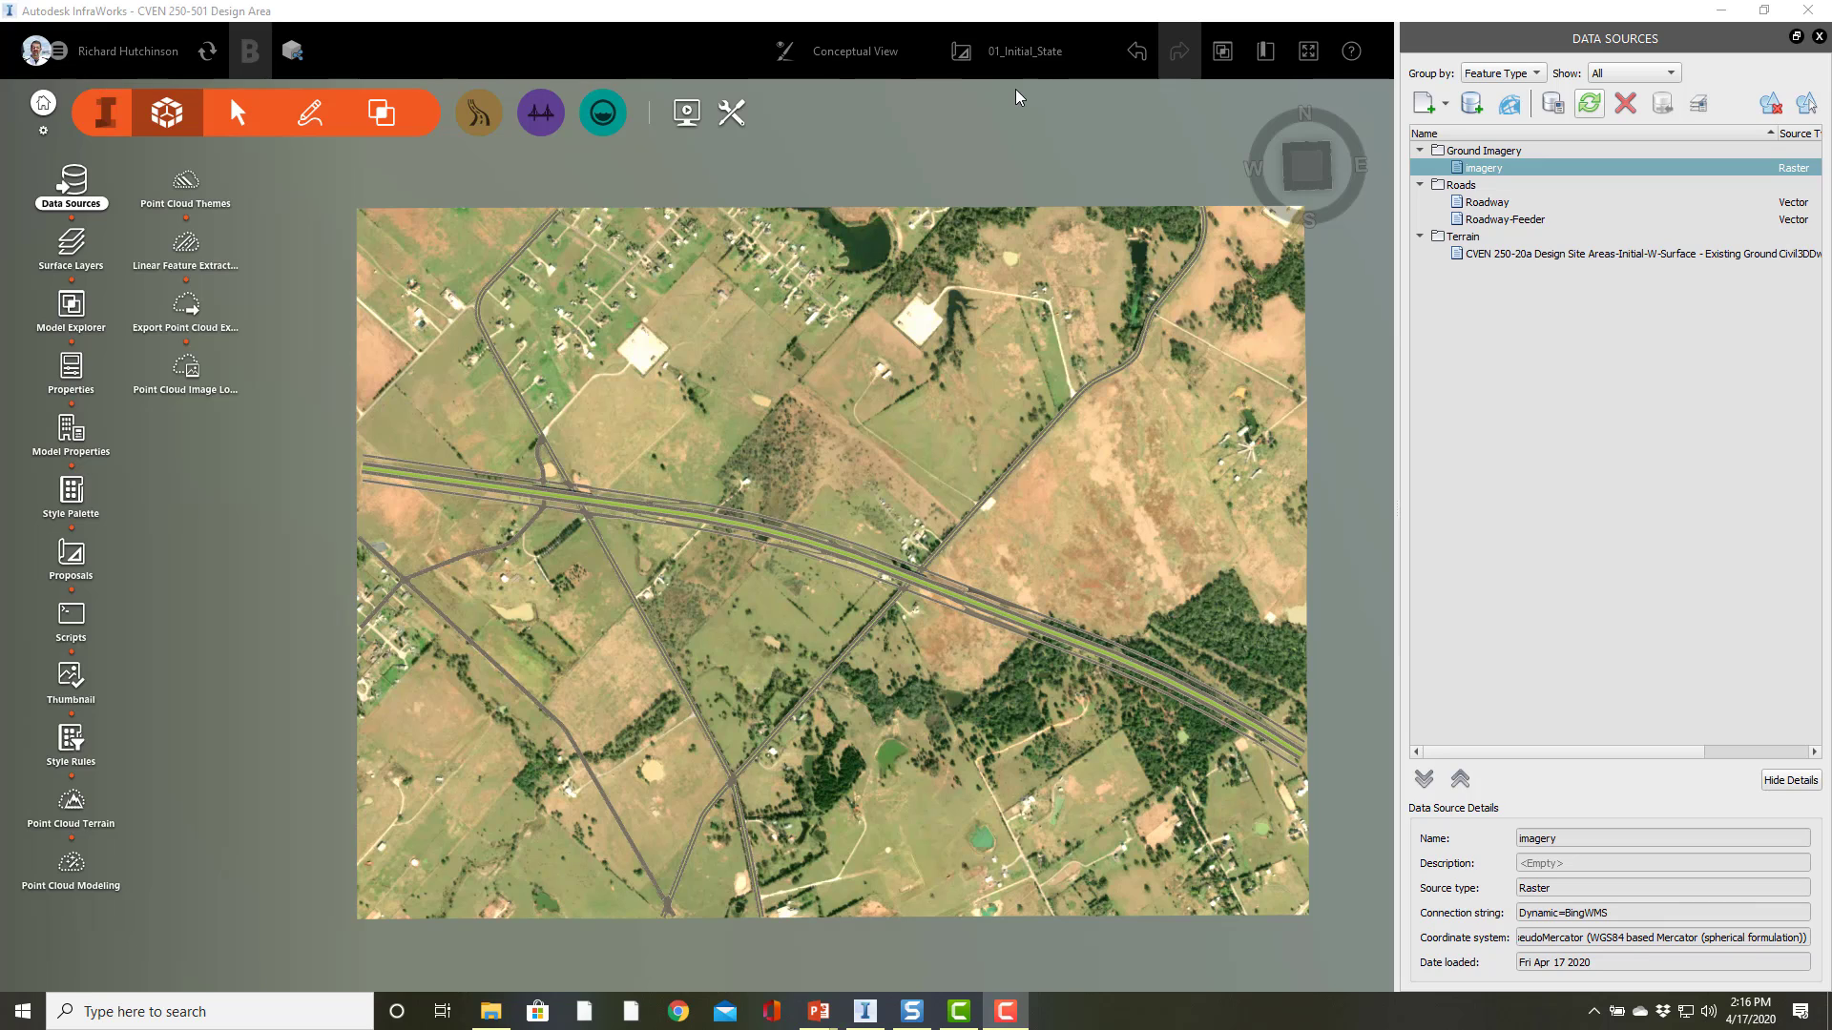
Step: Switch to the master proposal, then back to the 01_Initial_State proposal
{"action": "left_click", "coordinate": [1021, 51]}
{"action": "left_click", "coordinate": [1009, 125]}
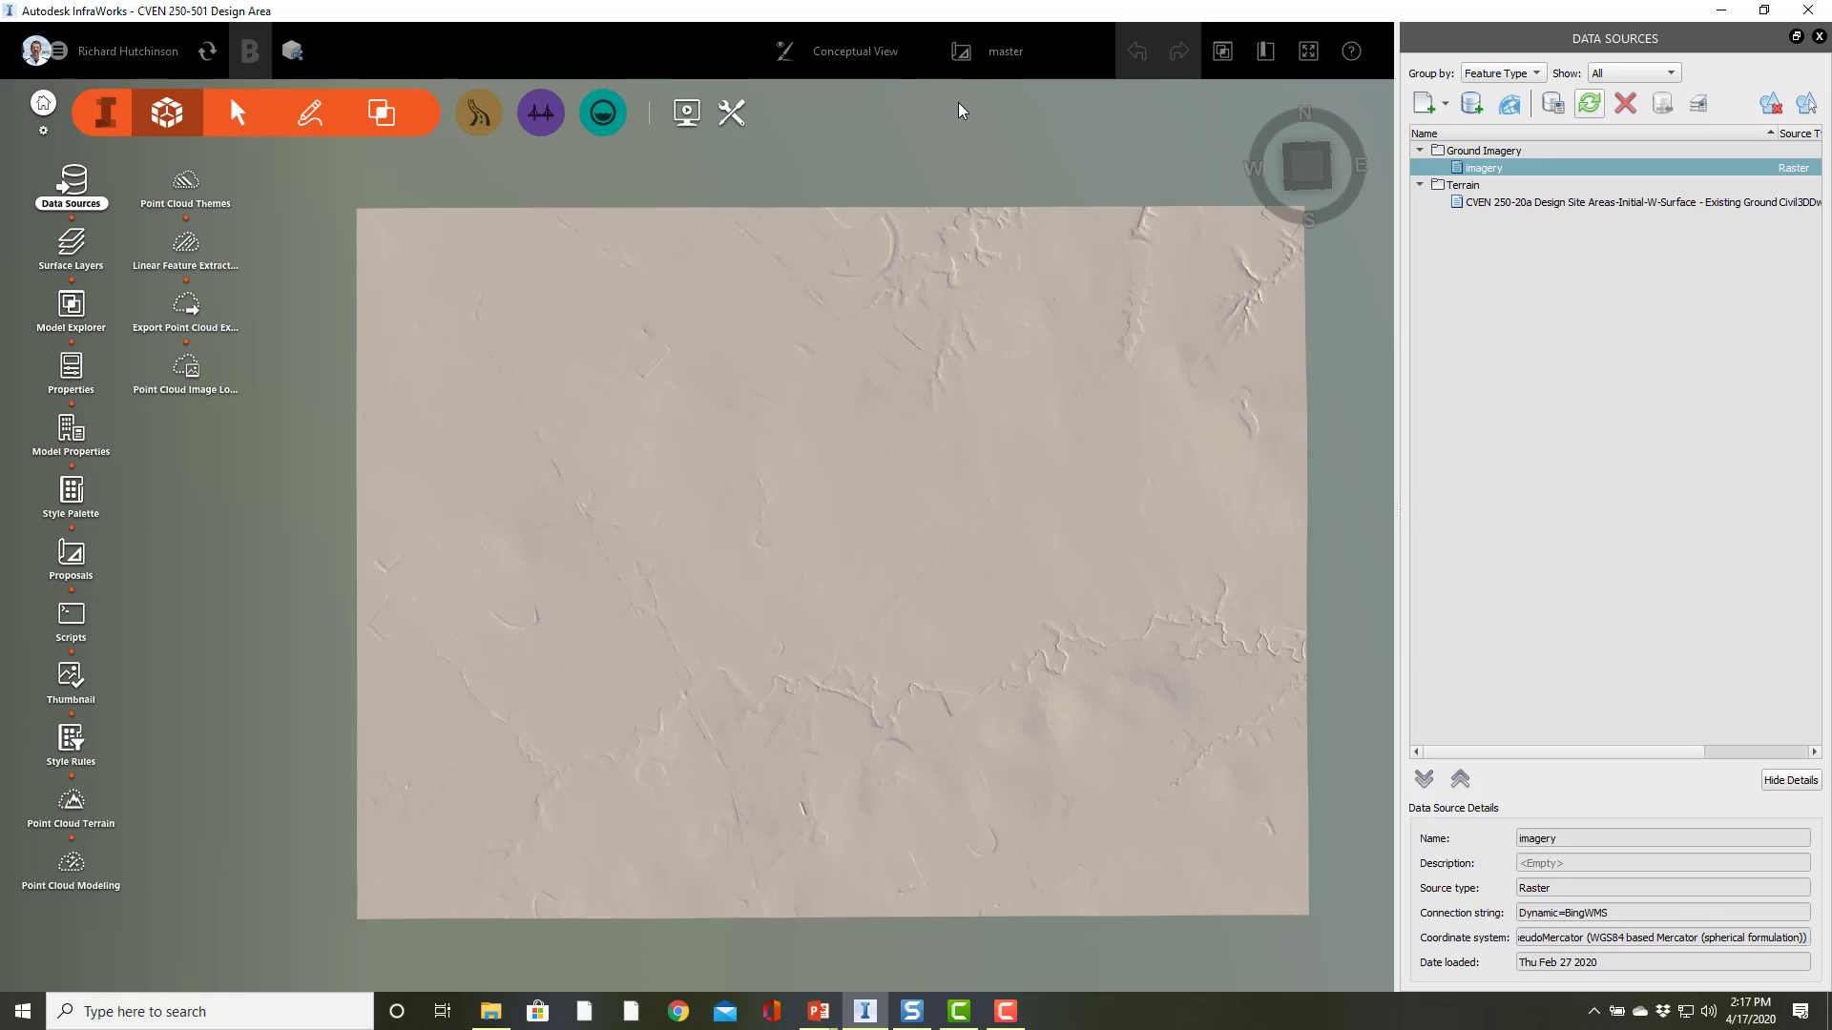
{"action": "left_click", "coordinate": [999, 59]}
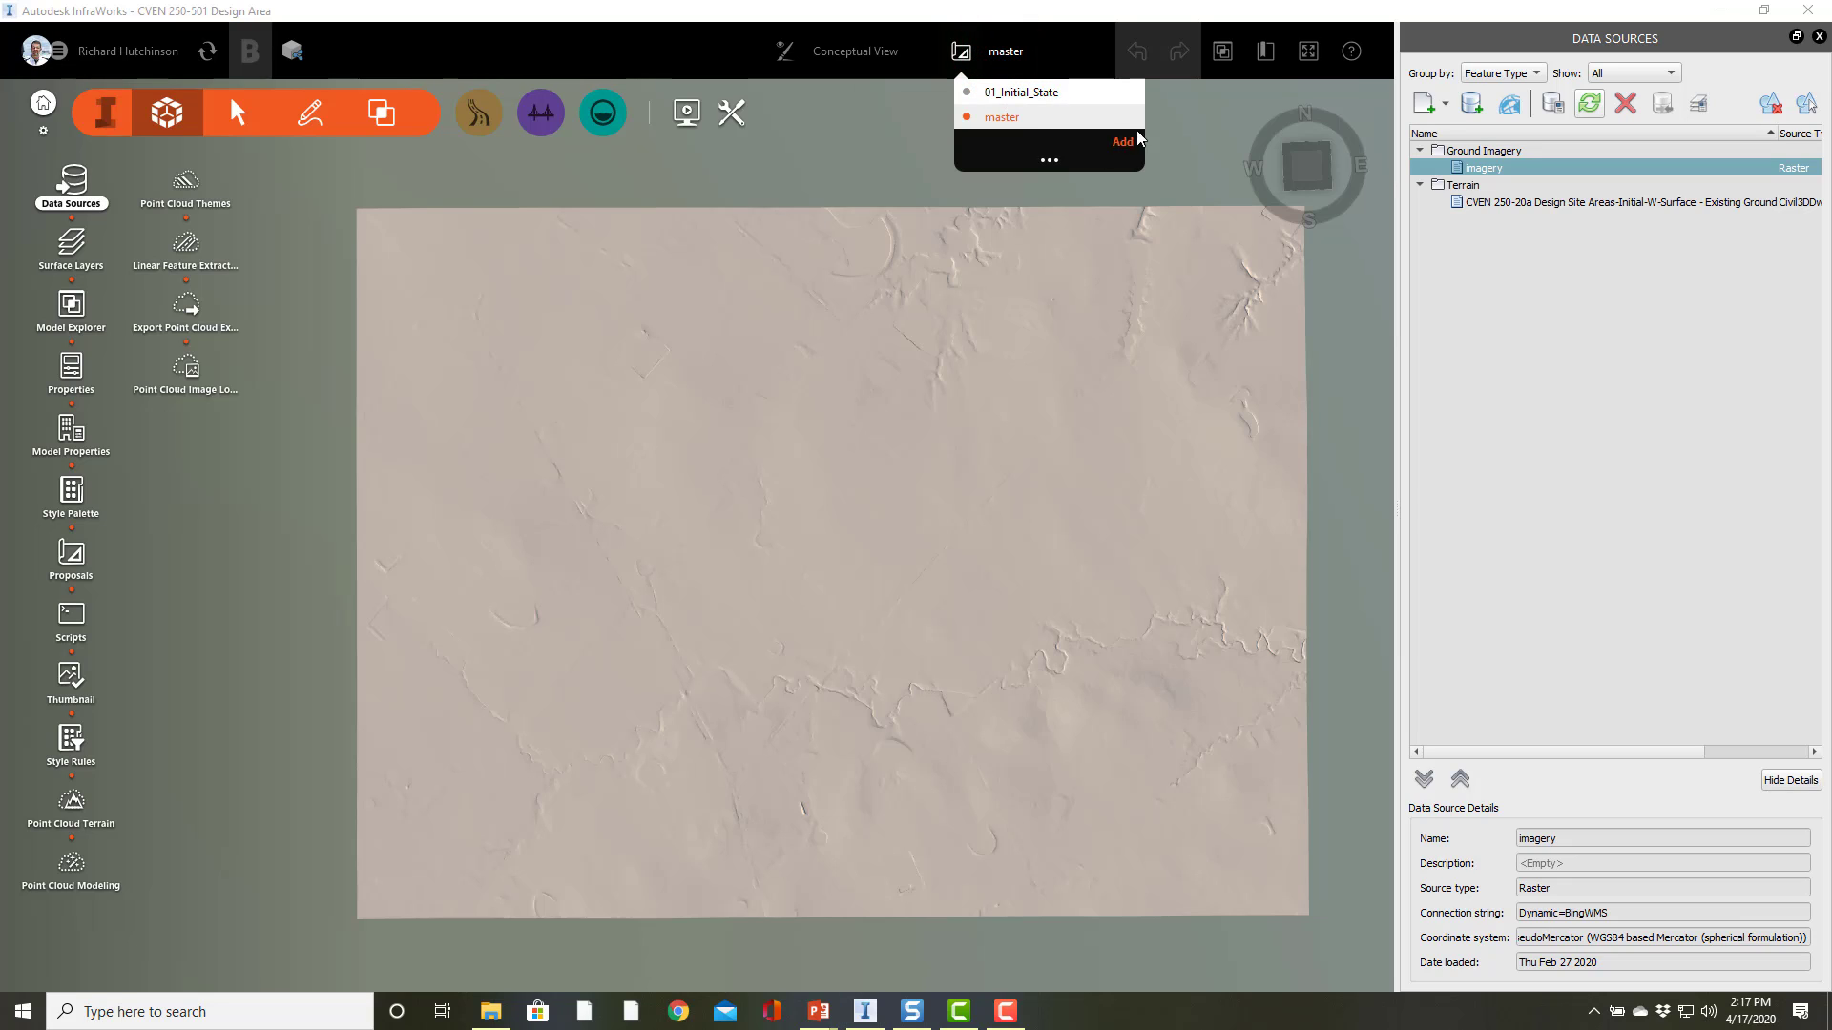
{"action": "left_click", "coordinate": [1021, 92]}
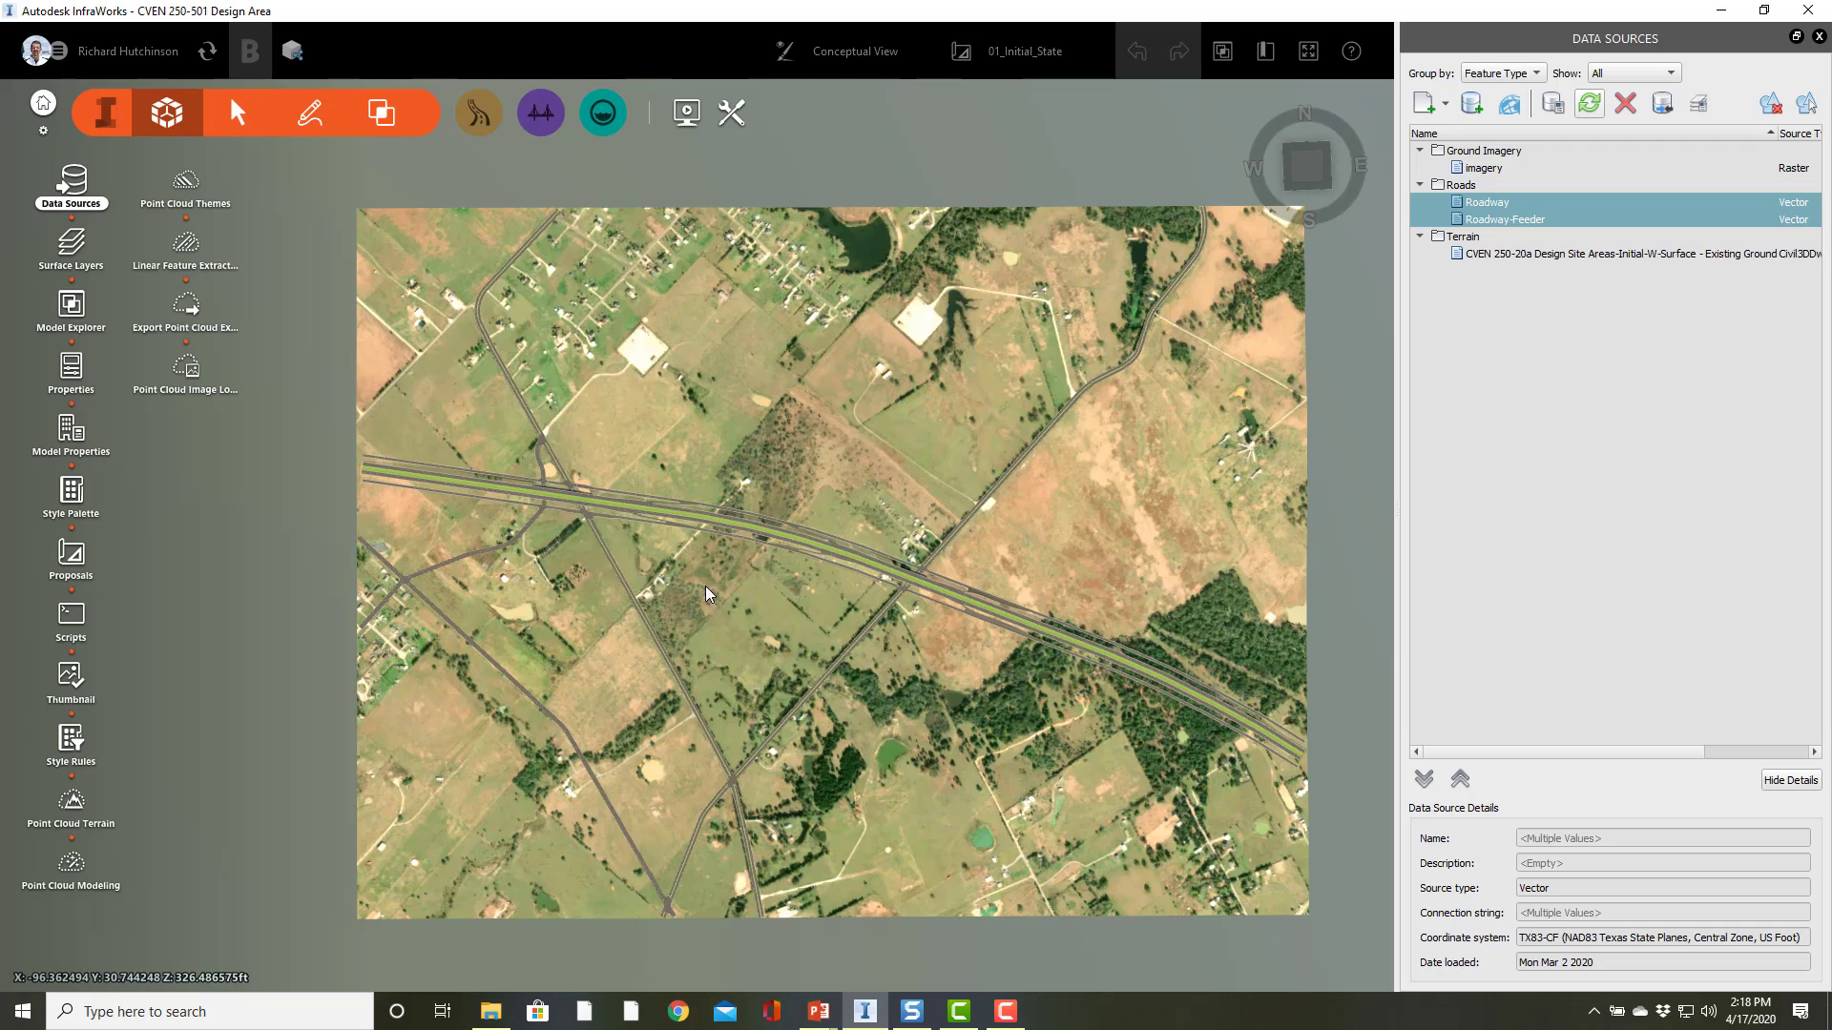
Step: Orbit and zoom around the existing highway interchange to inspect the road layout in 3D
{"action": "scroll", "coordinate": [570, 498], "scroll_direction": "up", "scroll_amount": 5}
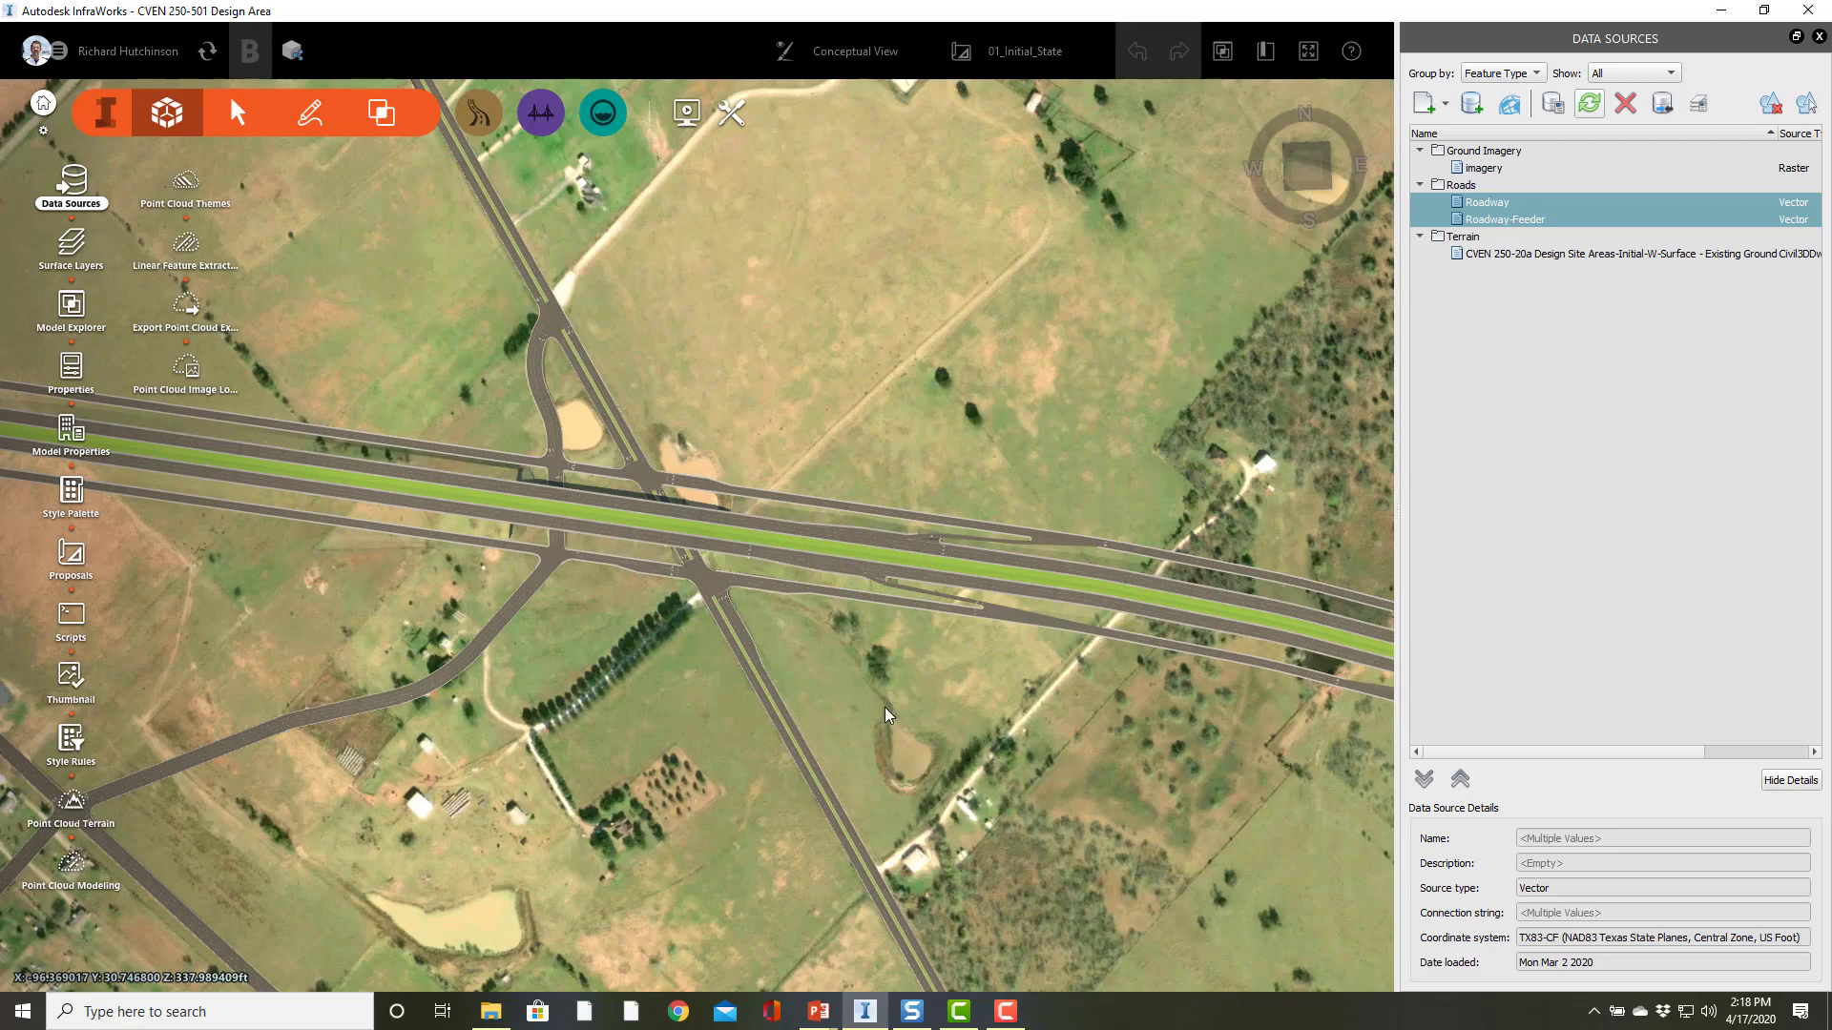
{"action": "middle_click_drag", "start_coordinate": [884, 707], "coordinate": [901, 477]}
{"action": "scroll", "coordinate": [635, 525], "scroll_direction": "up", "scroll_amount": 5}
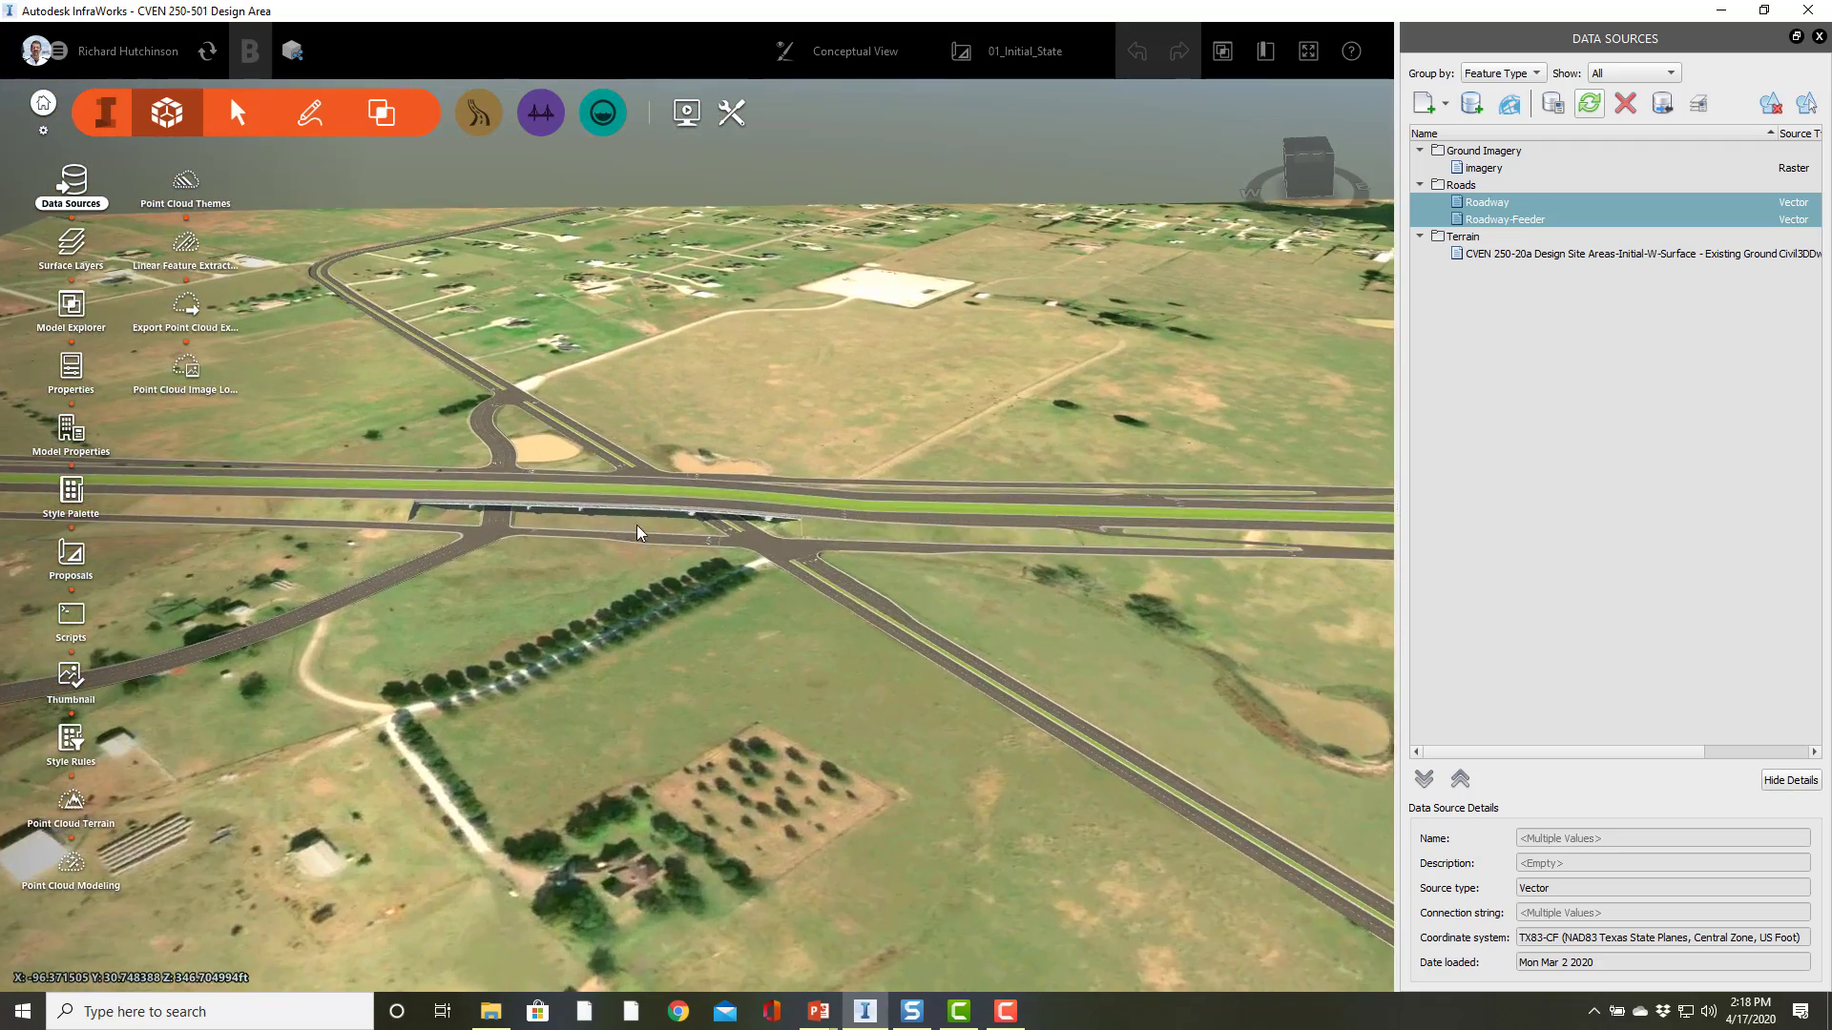
{"action": "left_click_drag", "start_coordinate": [639, 674], "coordinate": [617, 637]}
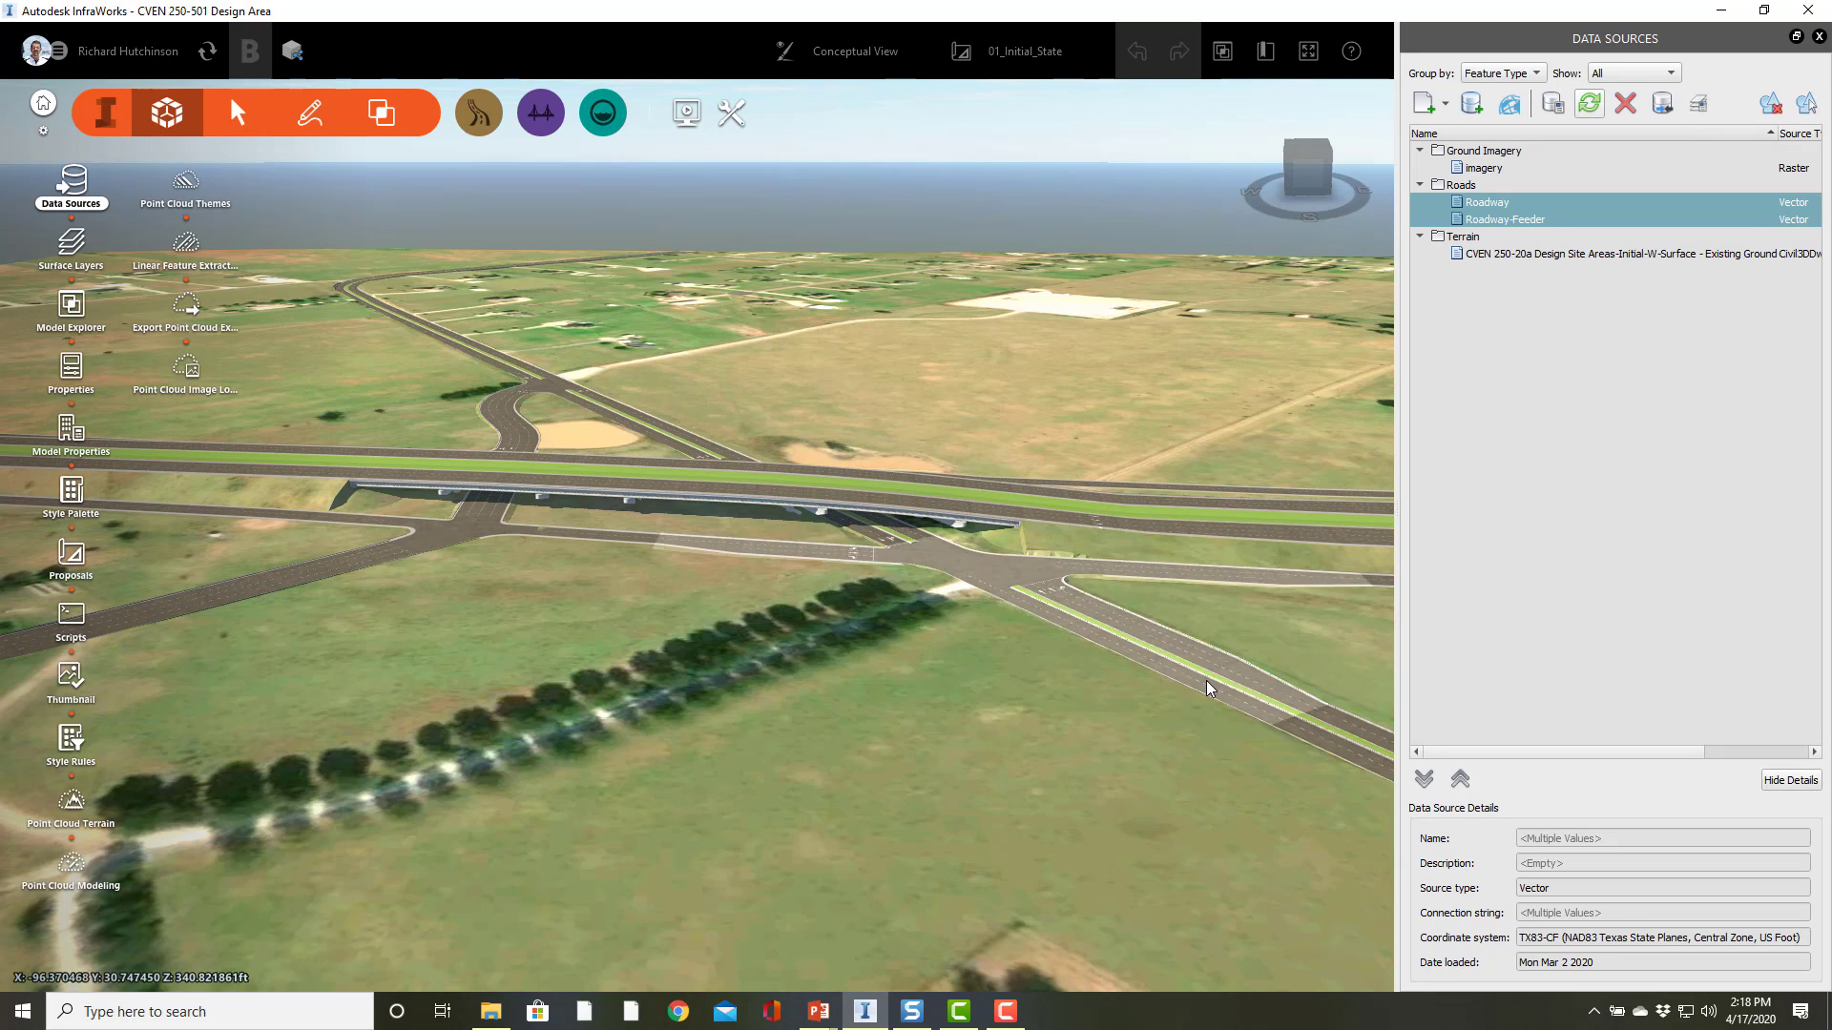
{"action": "scroll", "coordinate": [1206, 695], "scroll_direction": "down", "scroll_amount": 4}
{"action": "right_click_drag", "start_coordinate": [1212, 727], "coordinate": [555, 675]}
{"action": "scroll", "coordinate": [761, 678], "scroll_direction": "down", "scroll_amount": 5}
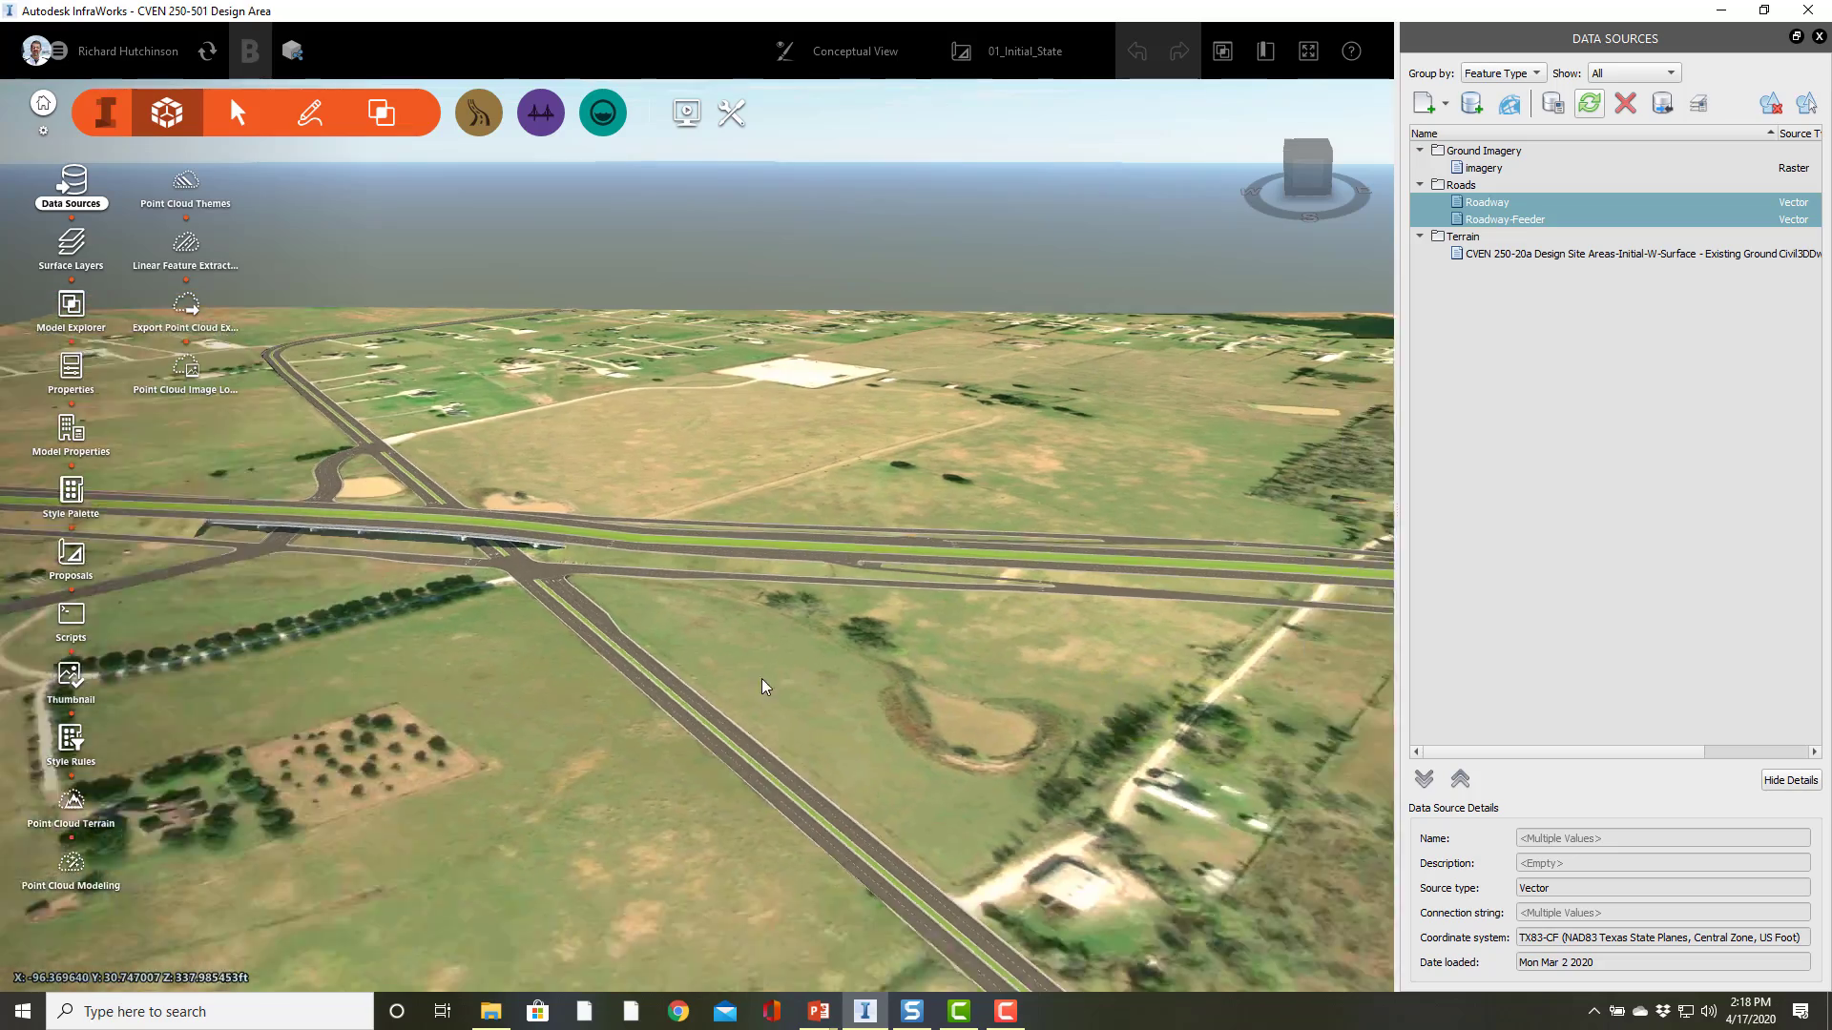
{"action": "left_click_drag", "start_coordinate": [702, 801], "coordinate": [1025, 1028]}
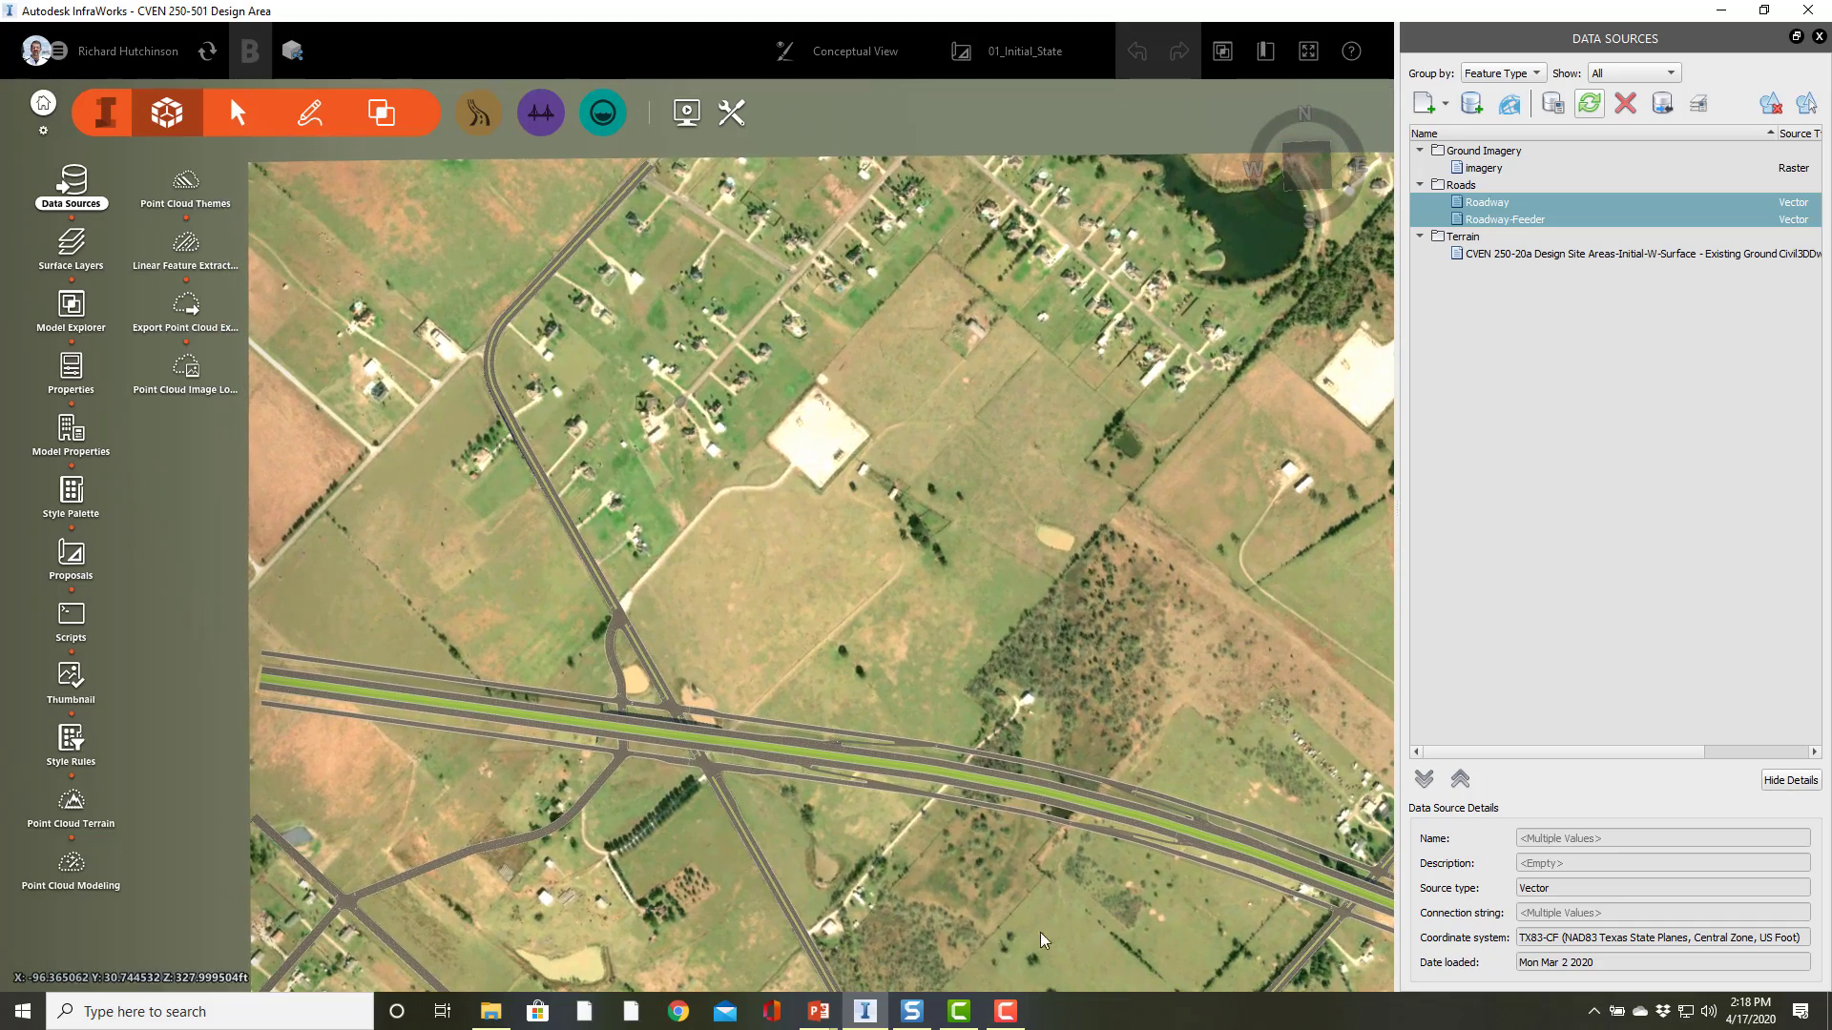
{"action": "left_click_drag", "start_coordinate": [1073, 921], "coordinate": [870, 706]}
{"action": "scroll", "coordinate": [870, 706], "scroll_direction": "down", "scroll_amount": 1}
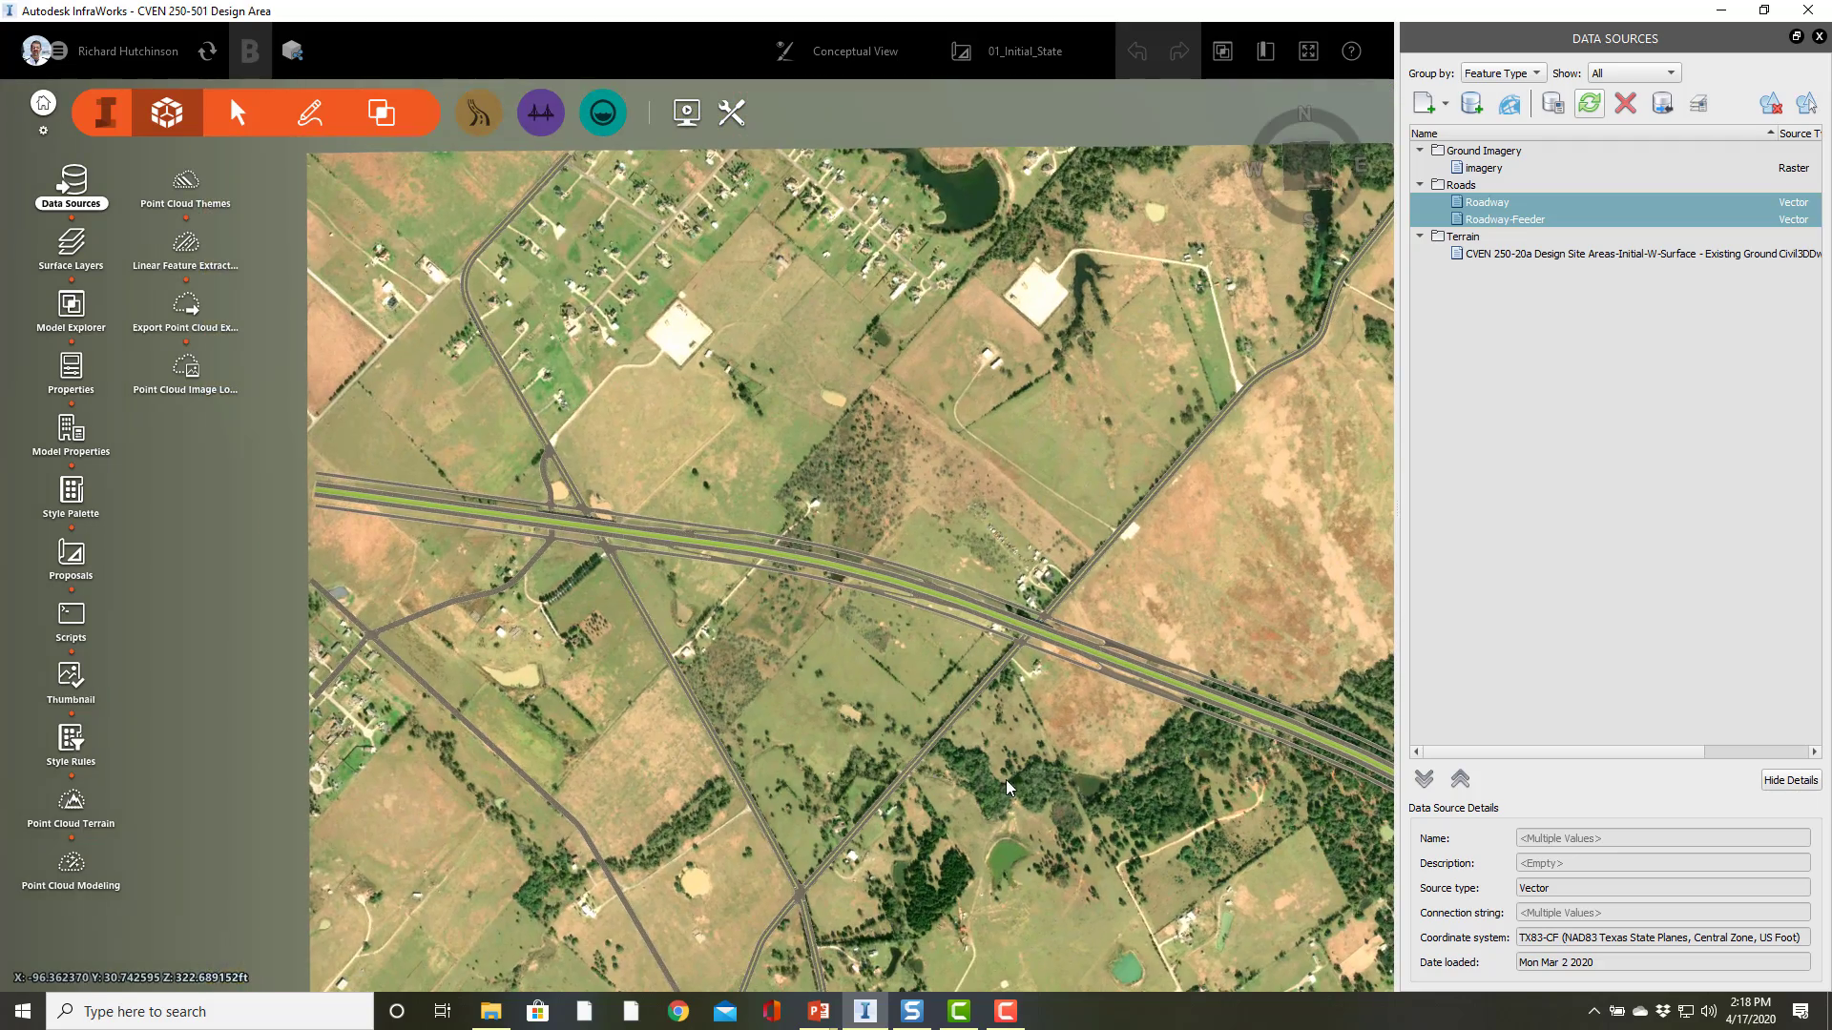
{"action": "scroll", "coordinate": [1038, 784], "scroll_direction": "down", "scroll_amount": 1}
{"action": "left_click_drag", "start_coordinate": [1082, 830], "coordinate": [1003, 769]}
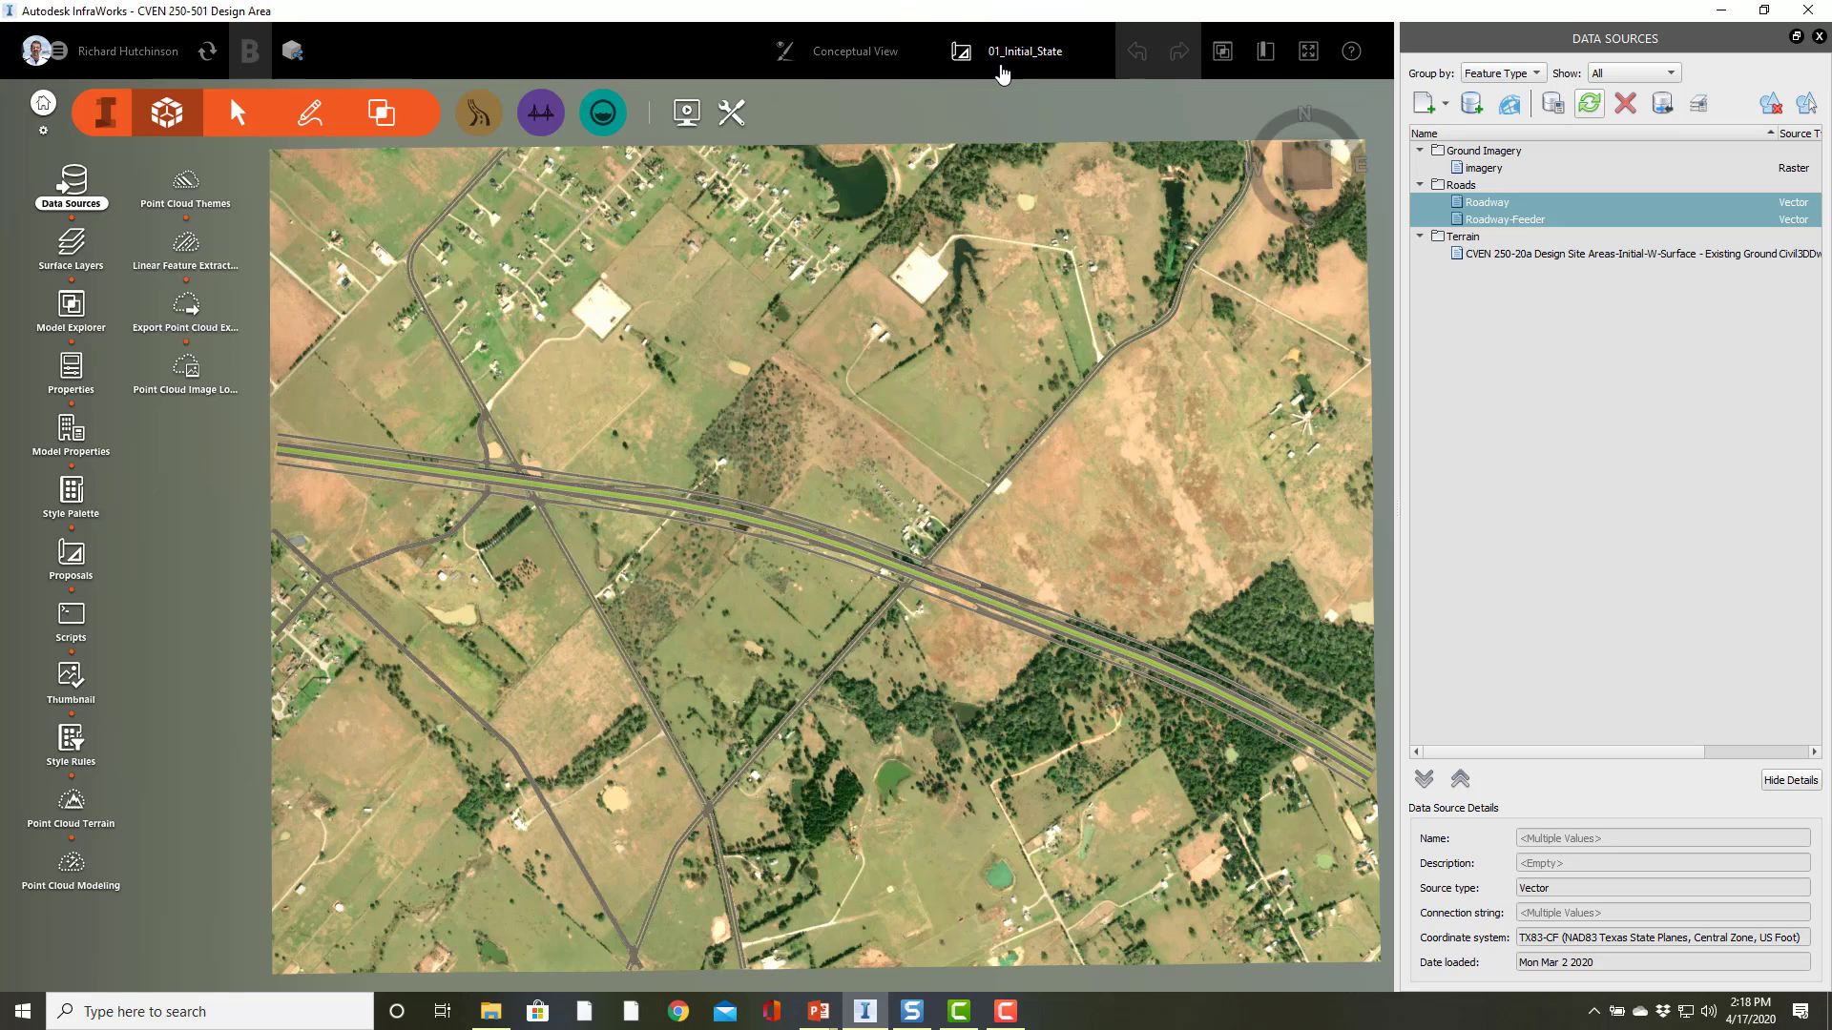
Step: Add a new proposal named 02_Road_Design
{"action": "left_click", "coordinate": [1033, 53]}
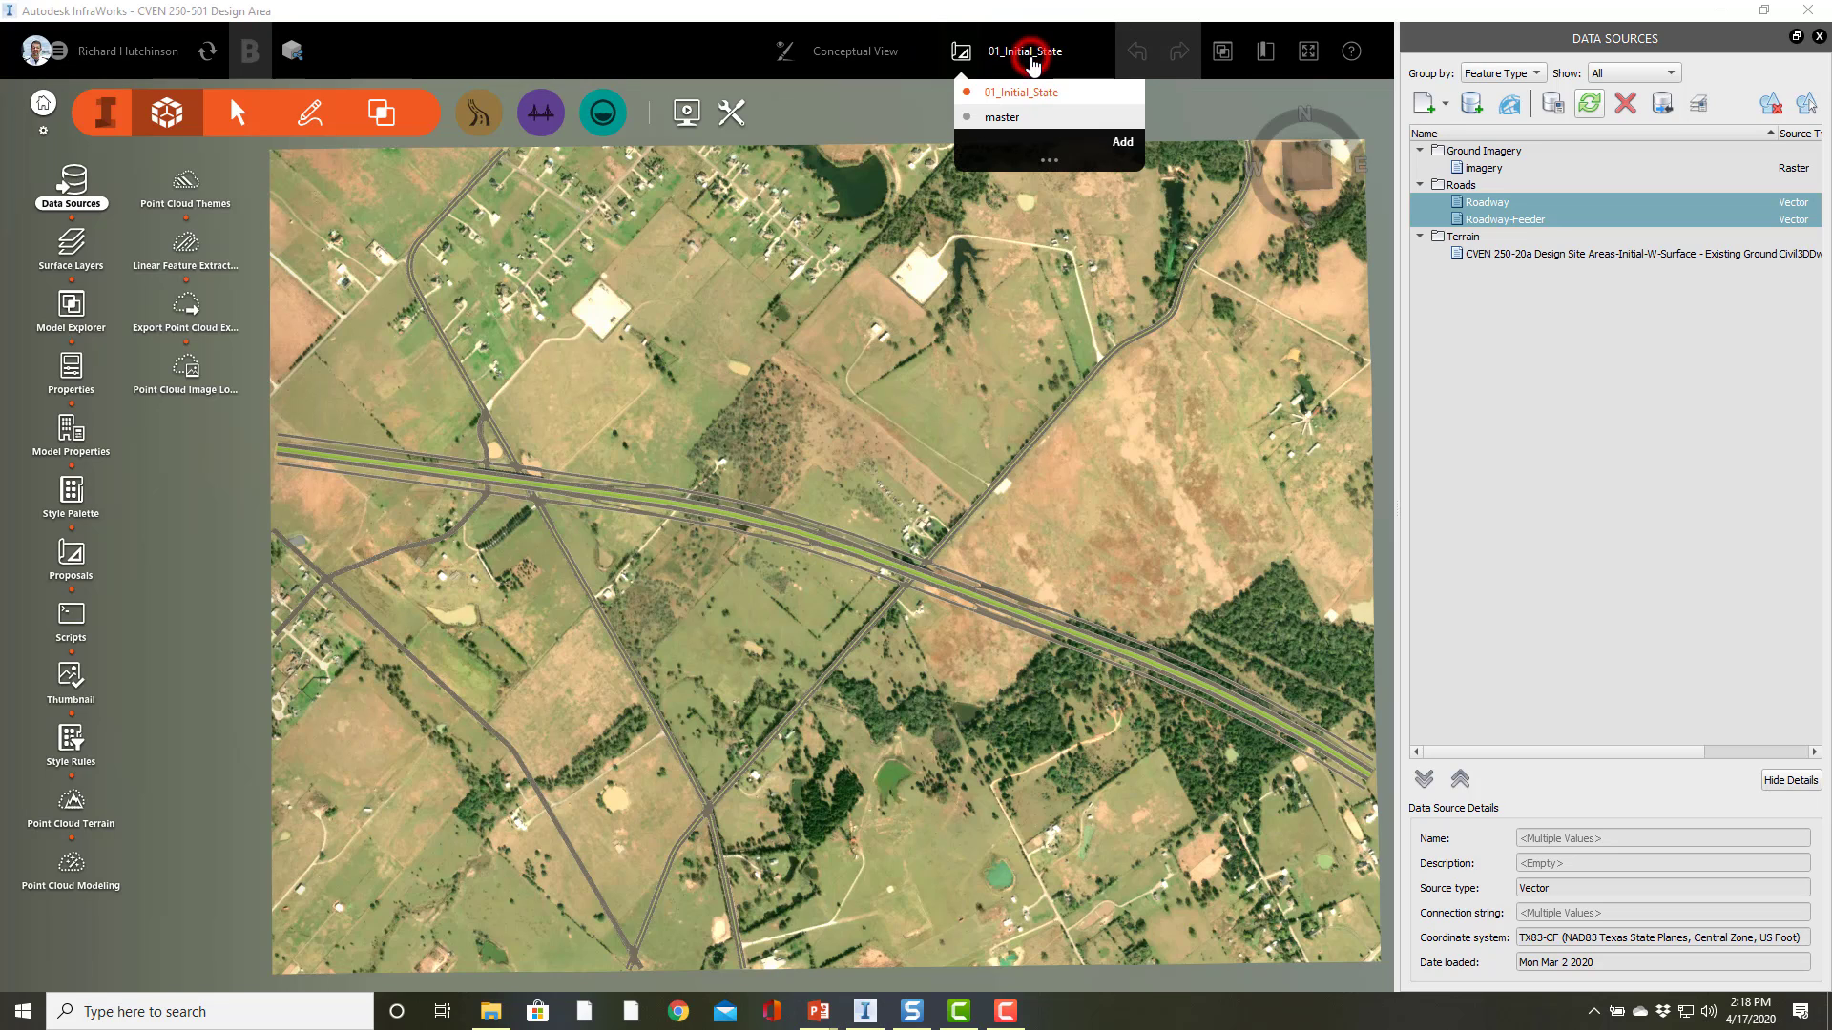
{"action": "left_click", "coordinate": [1123, 141]}
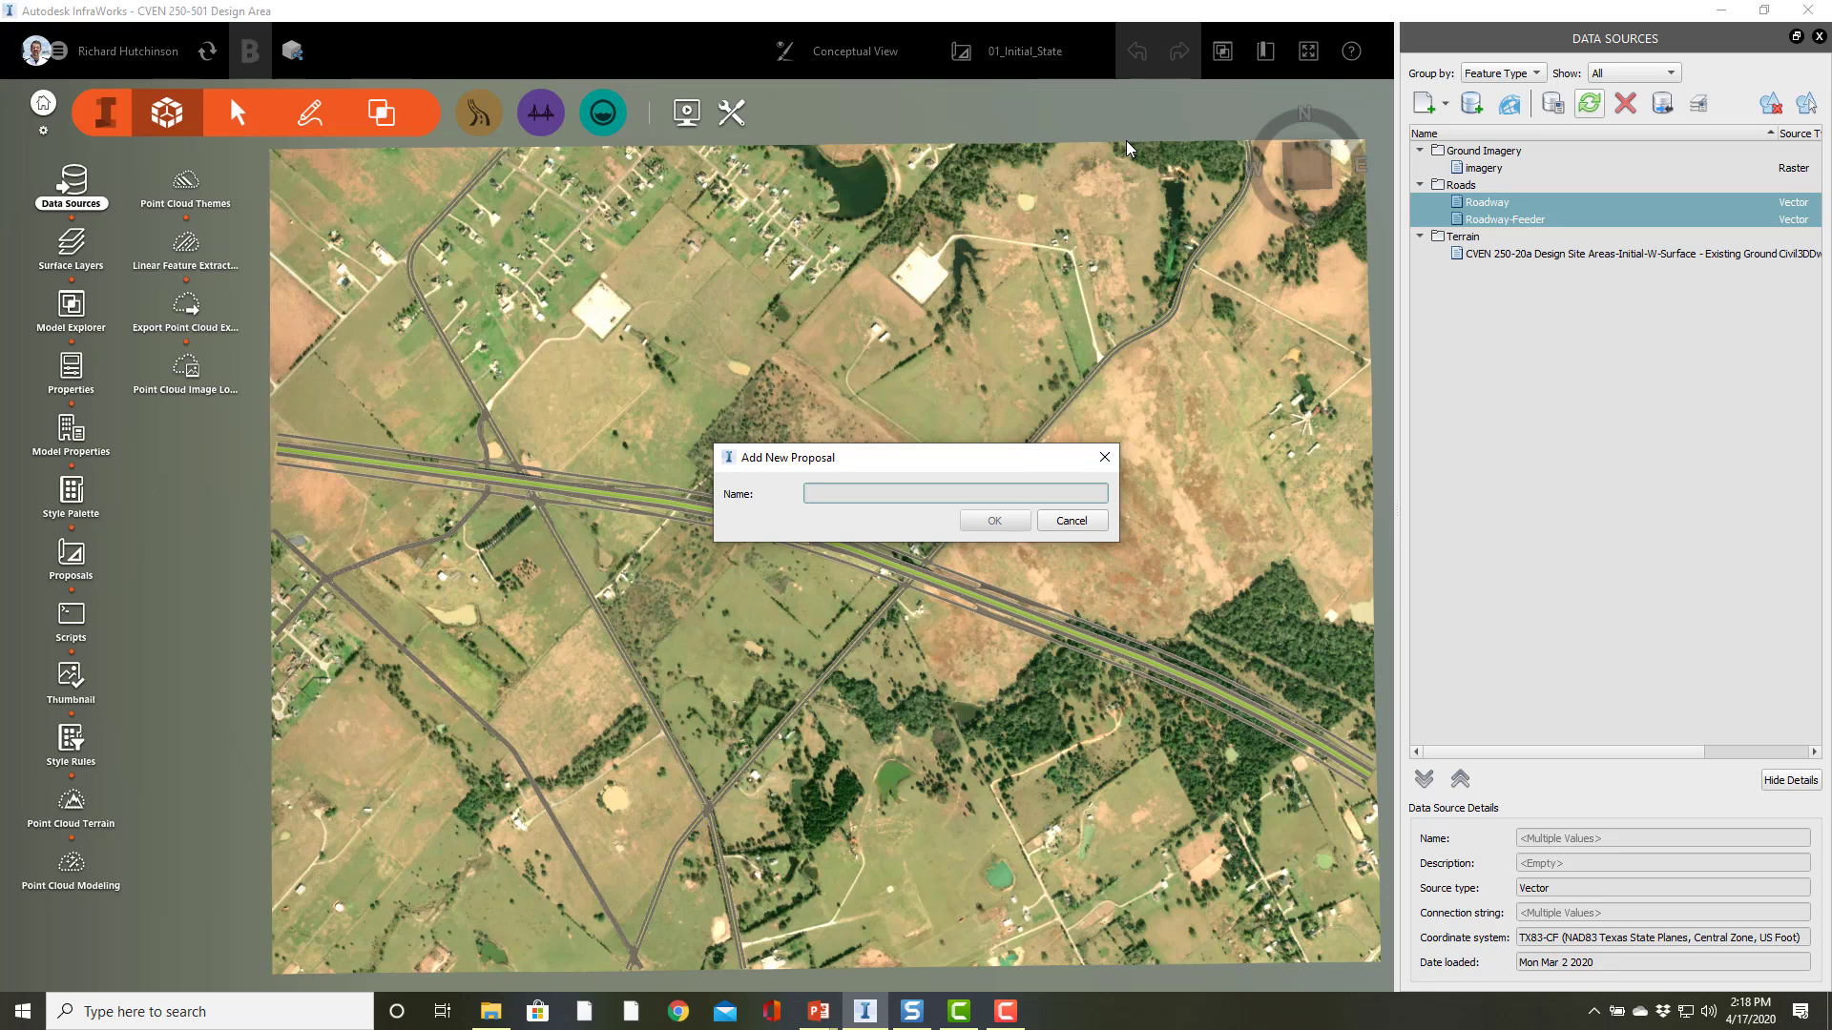
{"action": "type", "text": "02"}
{"action": "type", "text": "RoadDe"}
{"action": "key", "text": "BackSpace"}
{"action": "key", "text": "BackSpace"}
{"action": "type", "text": "_Design"}
{"action": "left_click", "coordinate": [993, 524]}
{"action": "left_click", "coordinate": [994, 524]}
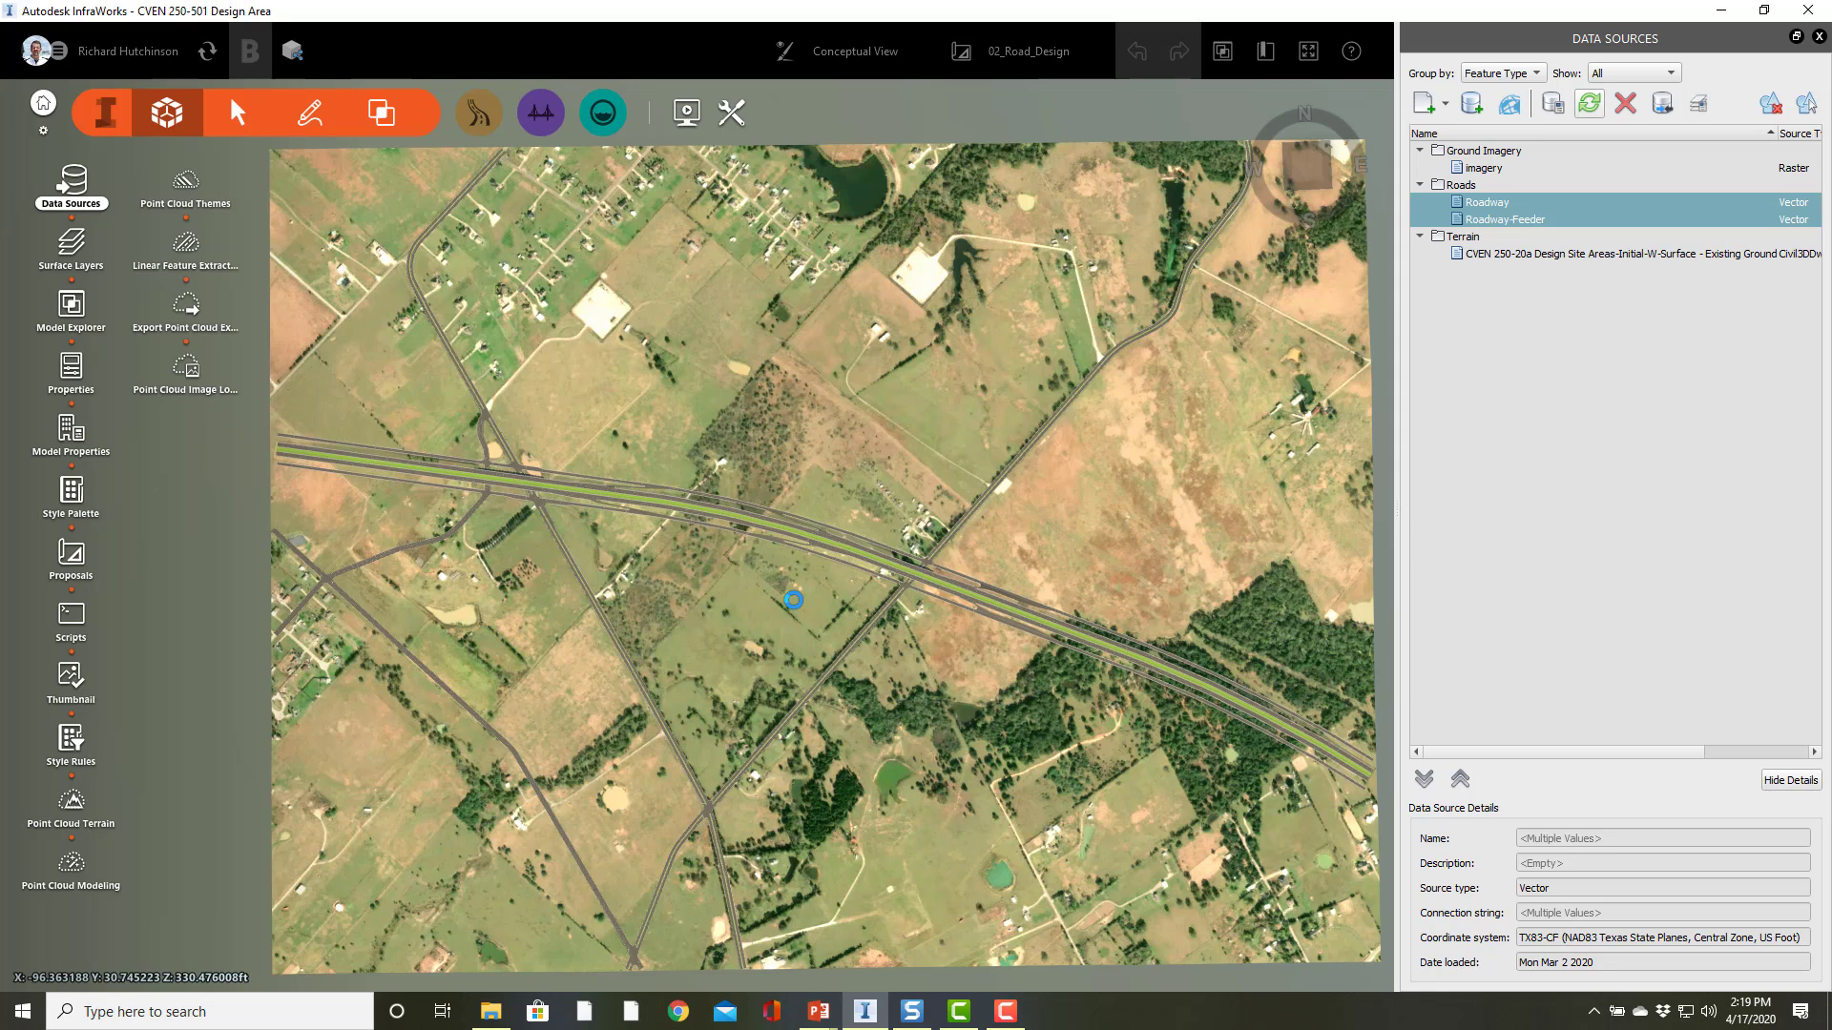
Step: Zoom into an open field and browse the toolsets available in the main toolbar groups
{"action": "double_click", "coordinate": [513, 724]}
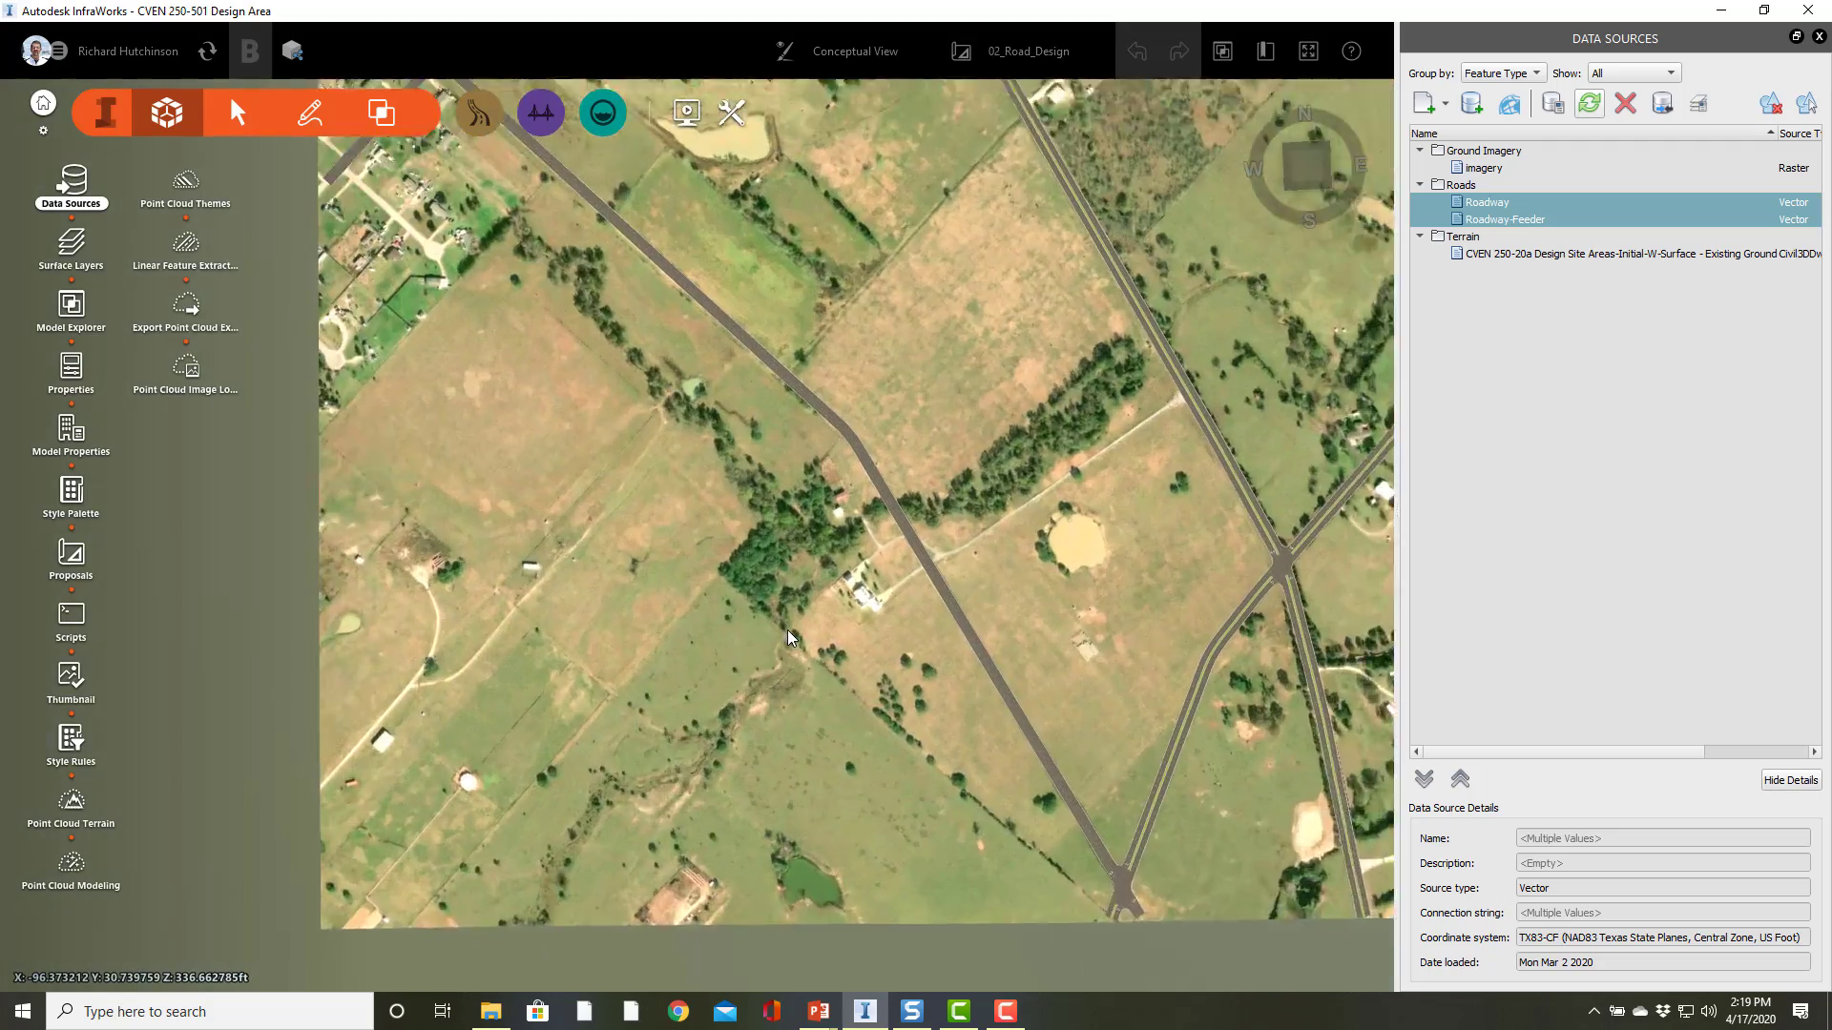
{"action": "scroll", "coordinate": [787, 630], "scroll_direction": "up", "scroll_amount": 5}
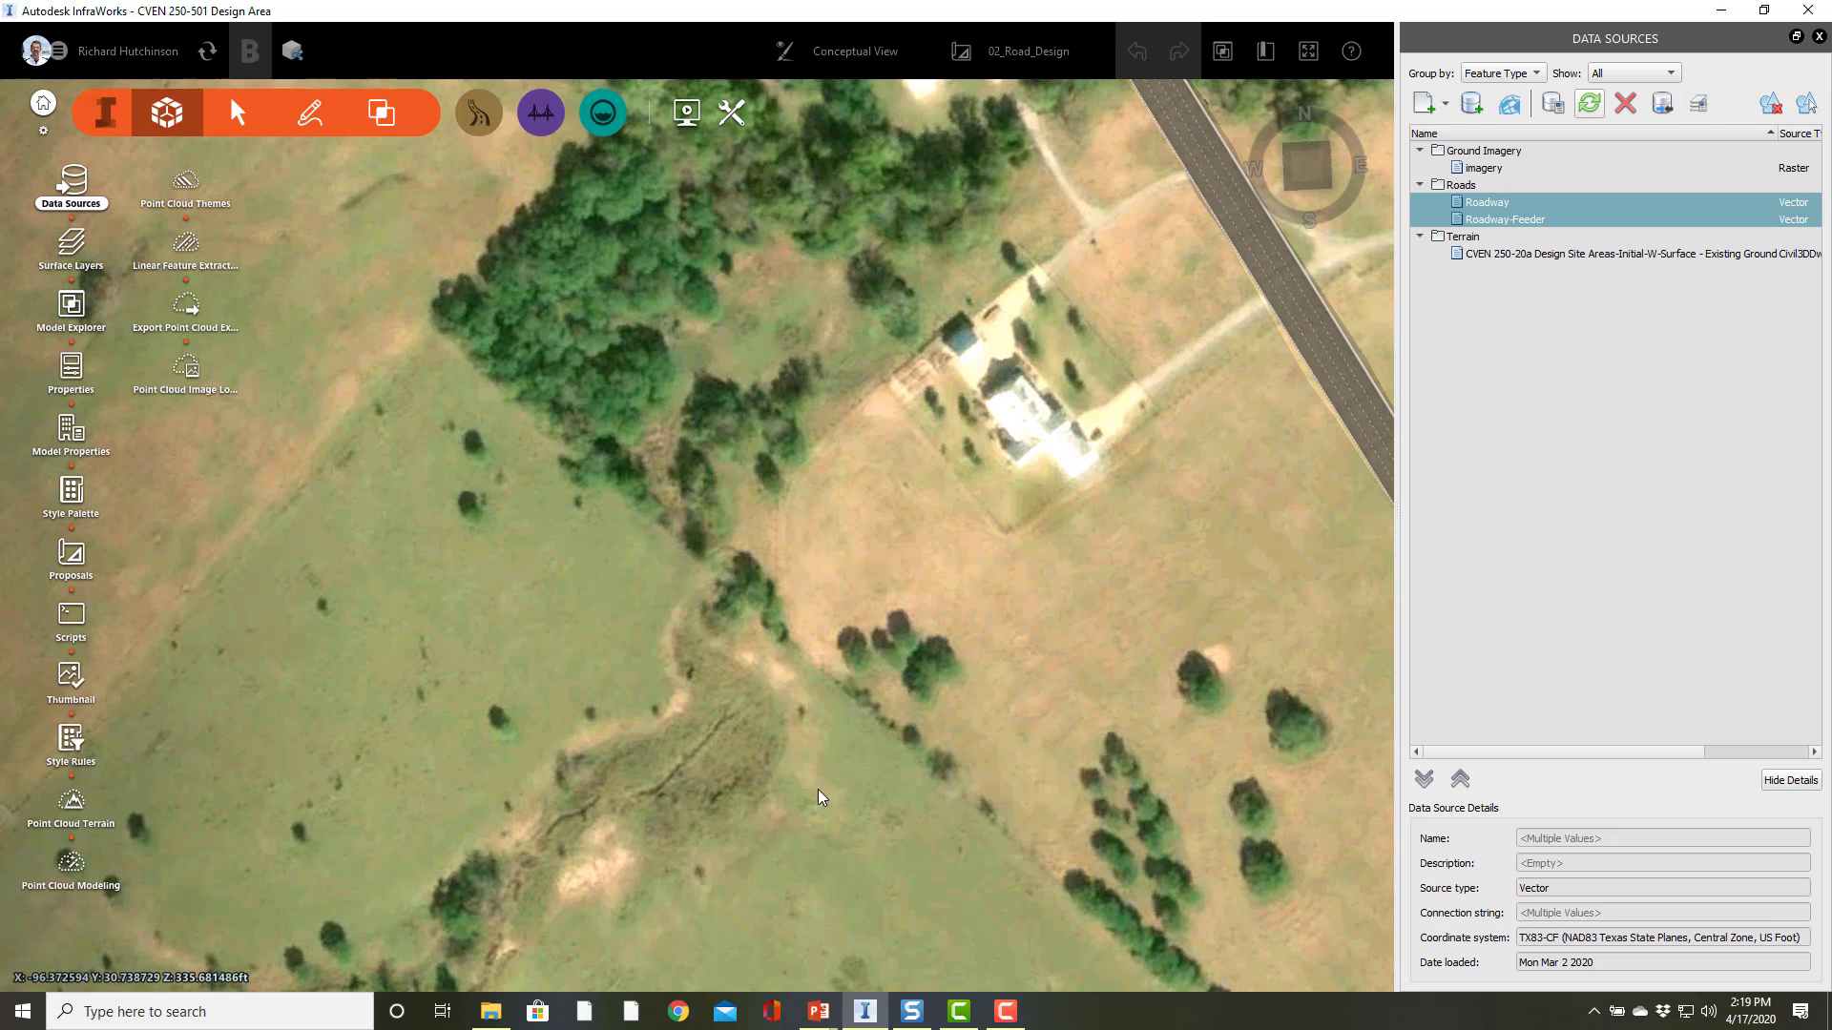
{"action": "double_click", "coordinate": [836, 771]}
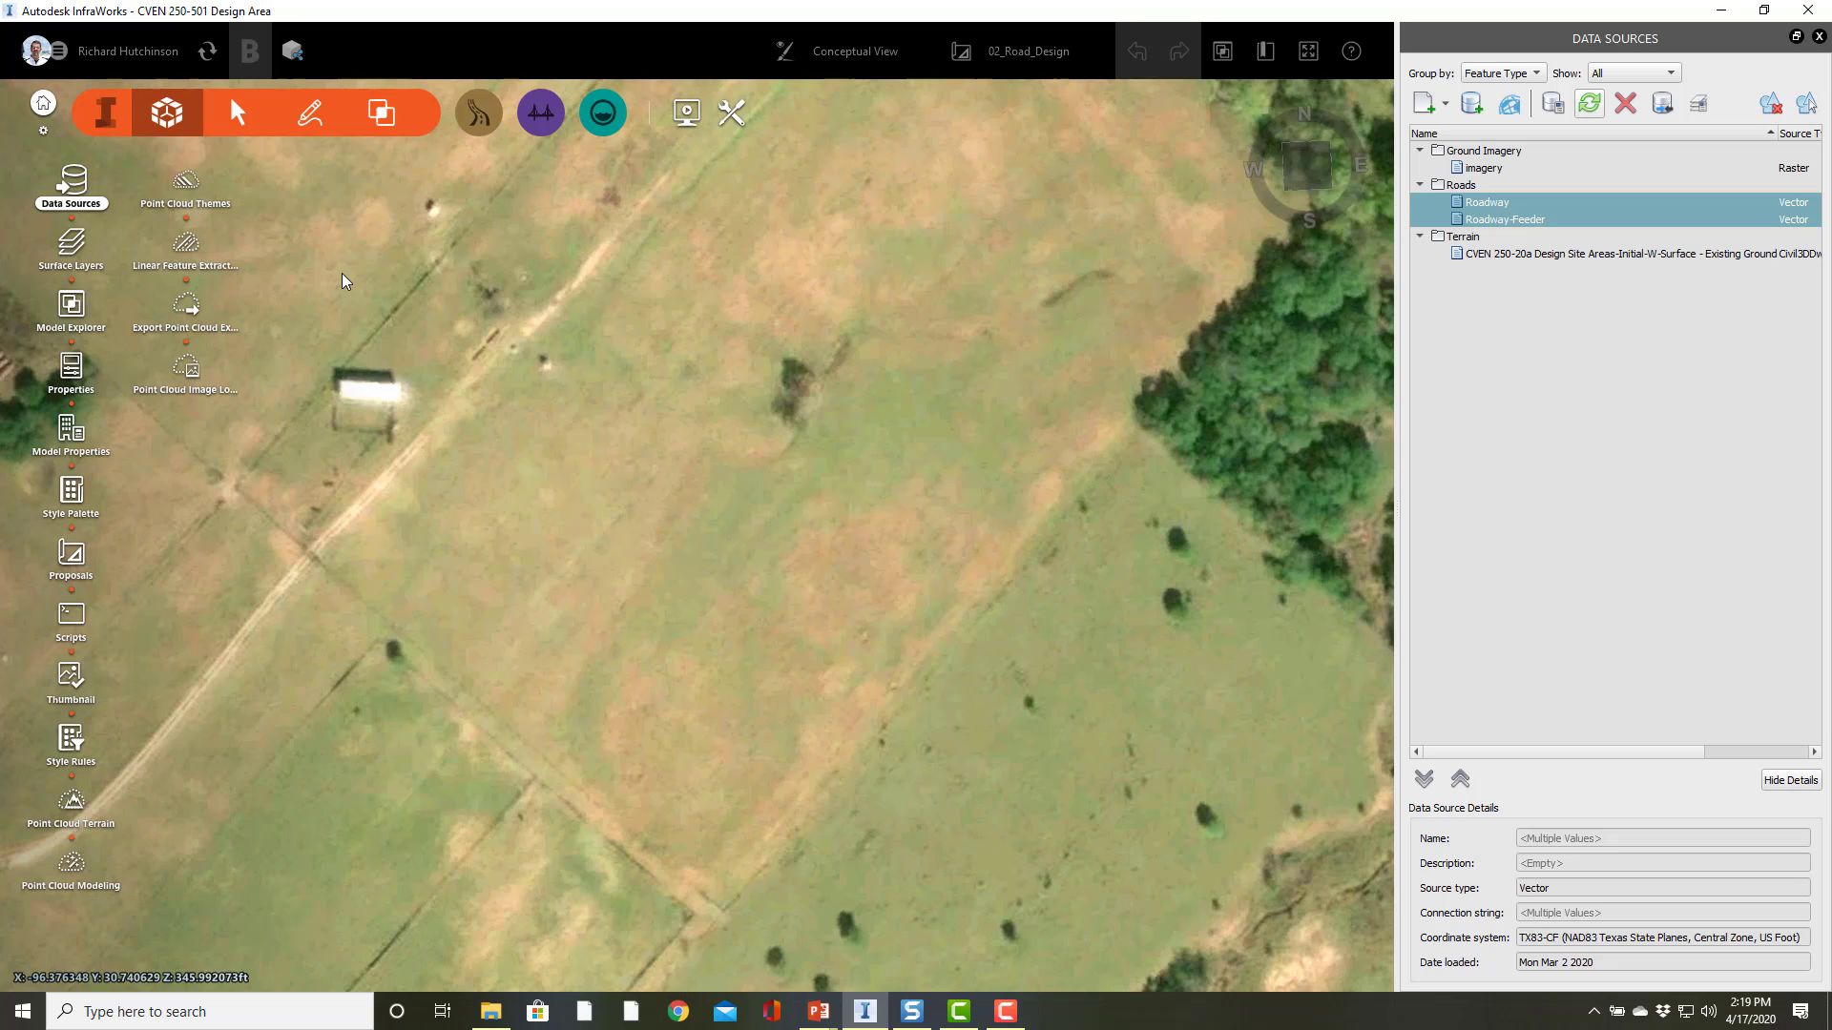
{"action": "left_click", "coordinate": [97, 119]}
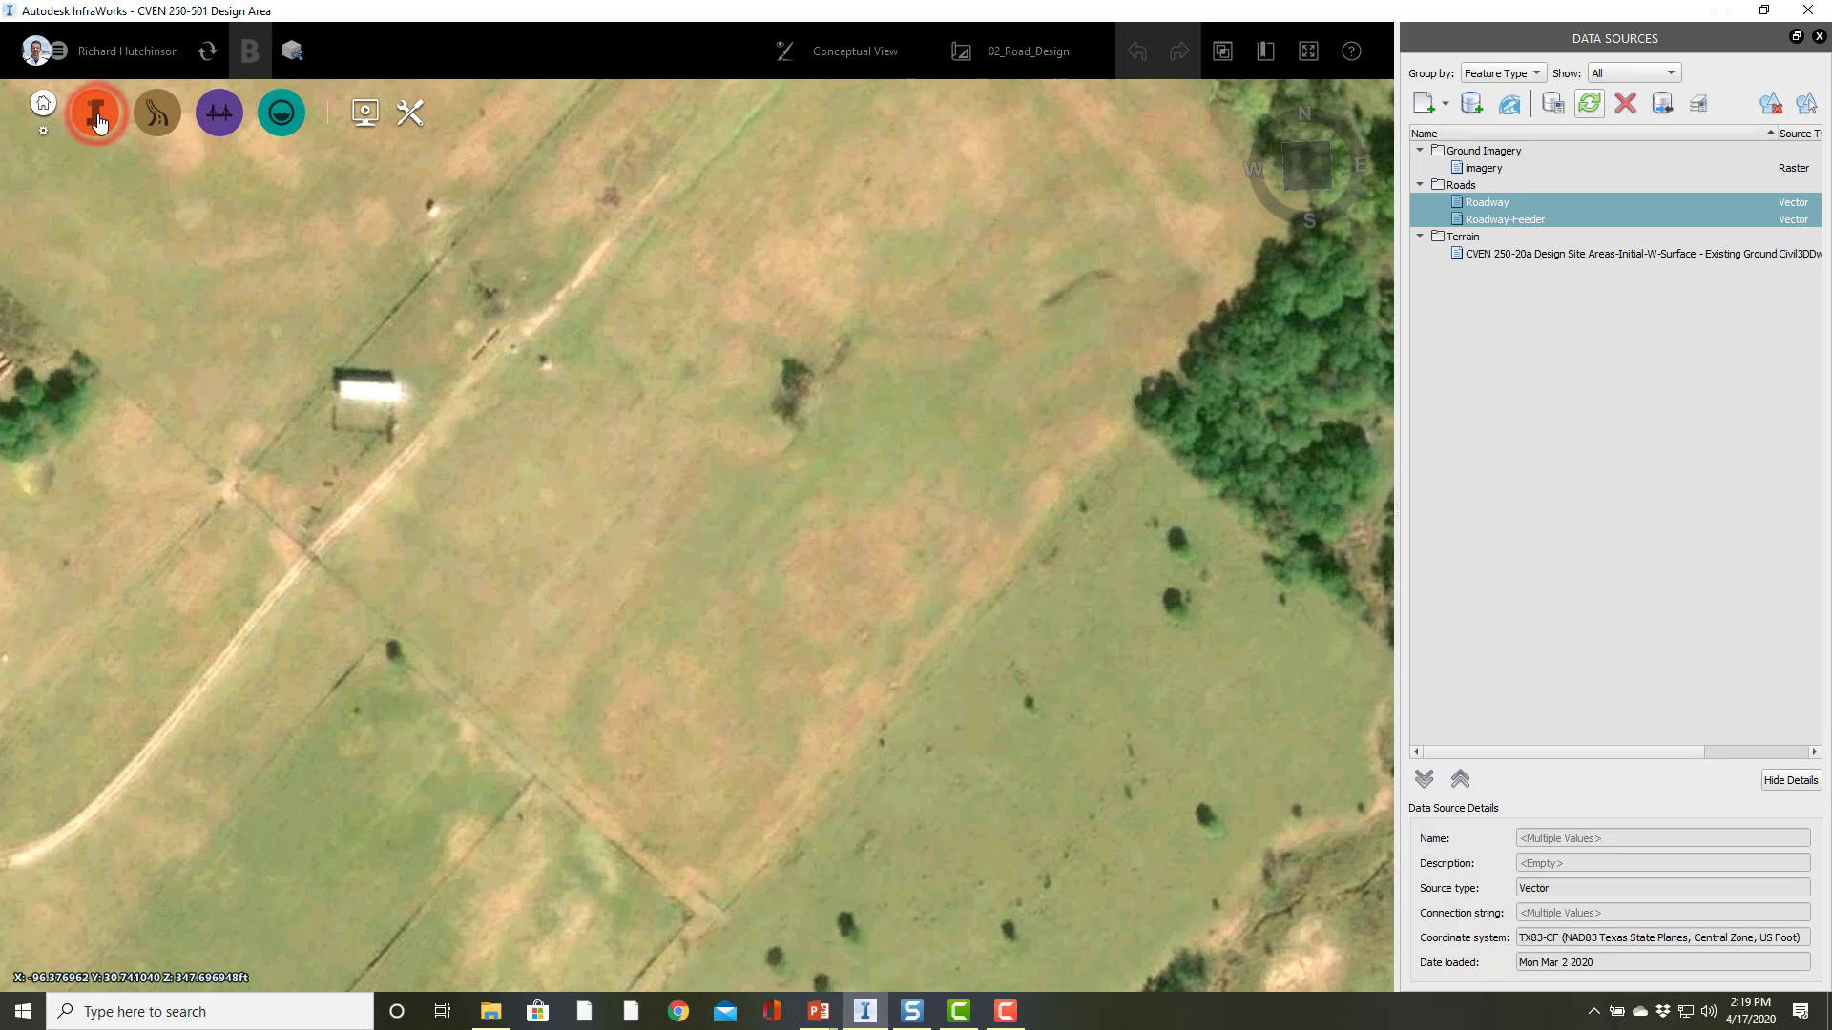
{"action": "left_click", "coordinate": [101, 116]}
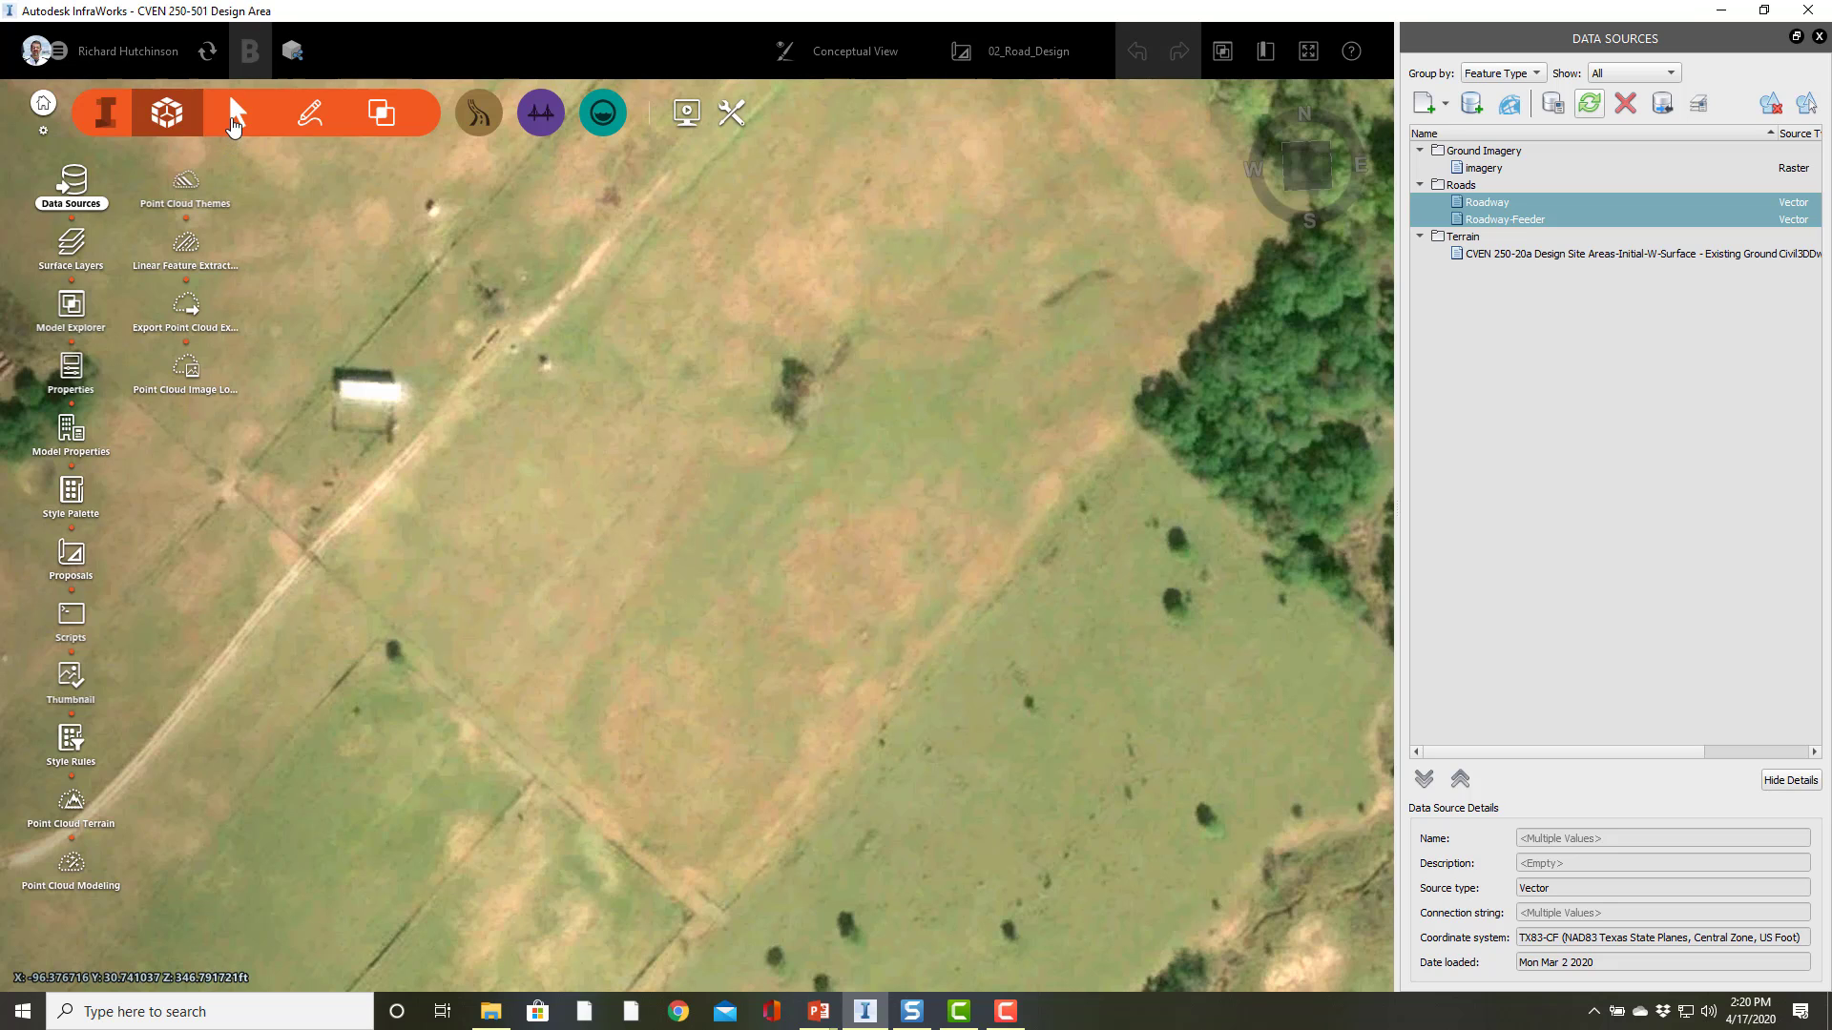
{"action": "left_click", "coordinate": [158, 122]}
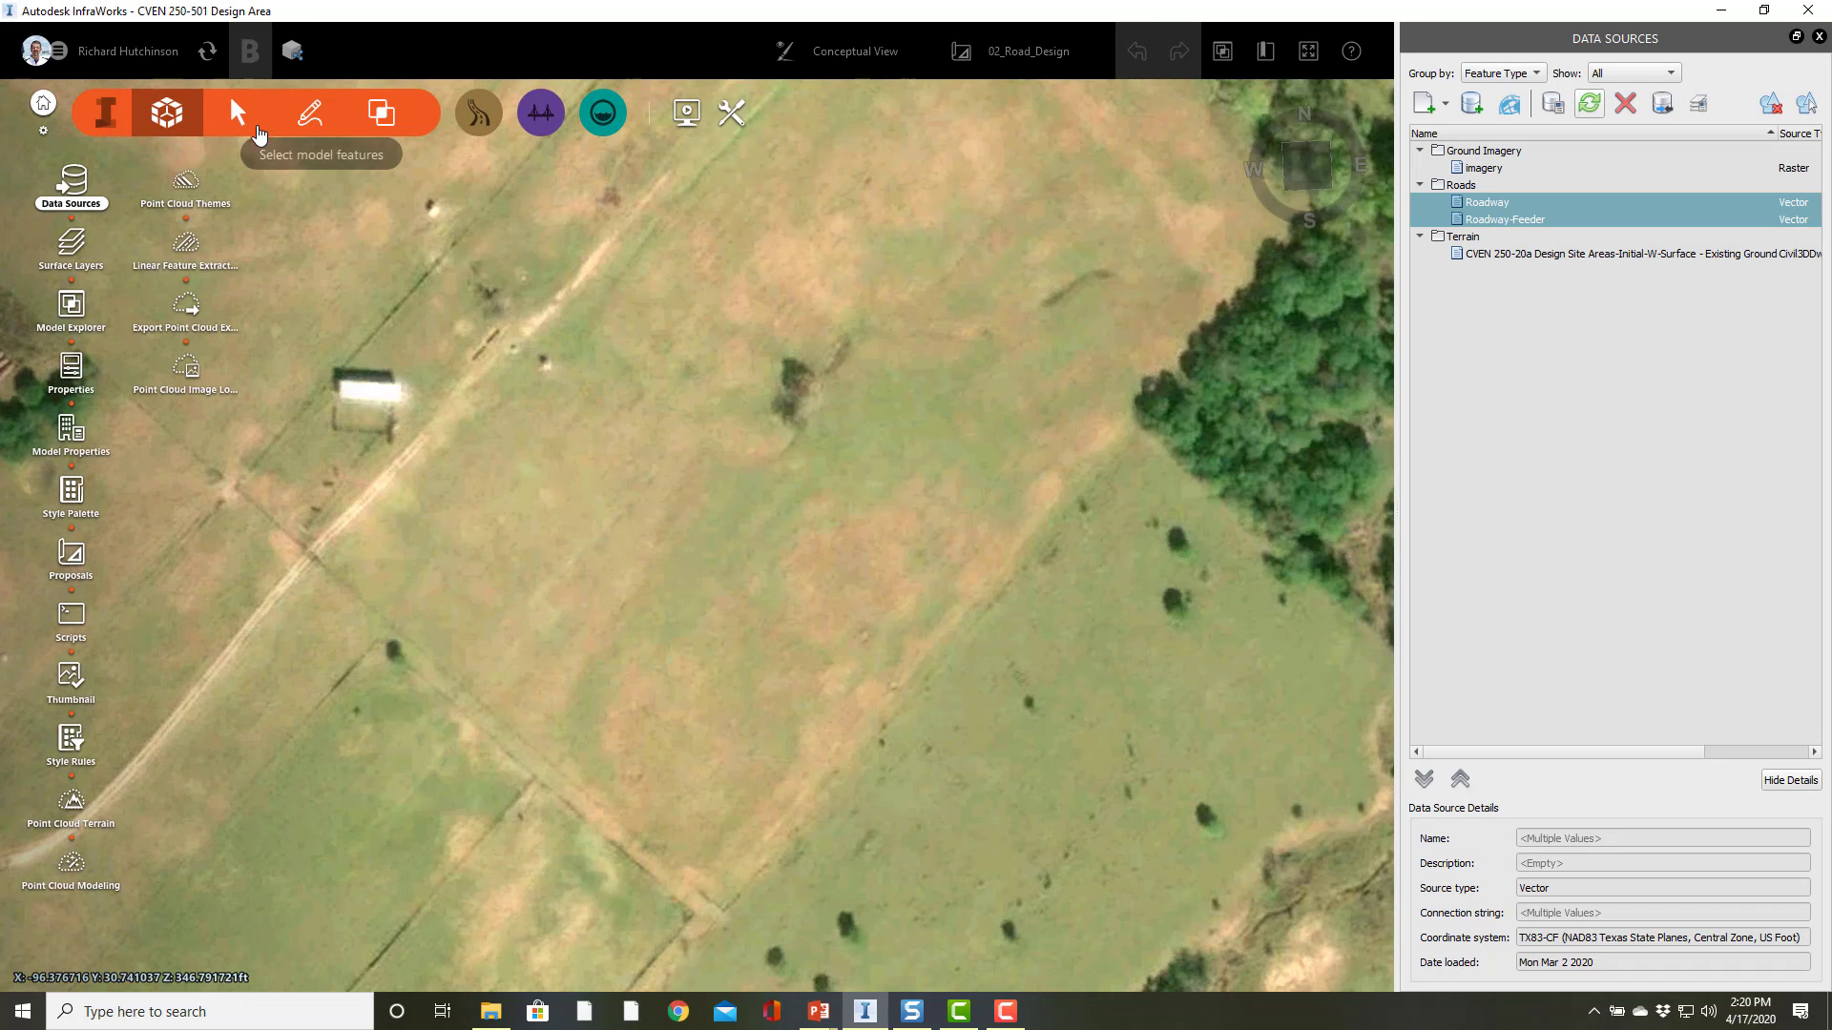
{"action": "left_click", "coordinate": [238, 120]}
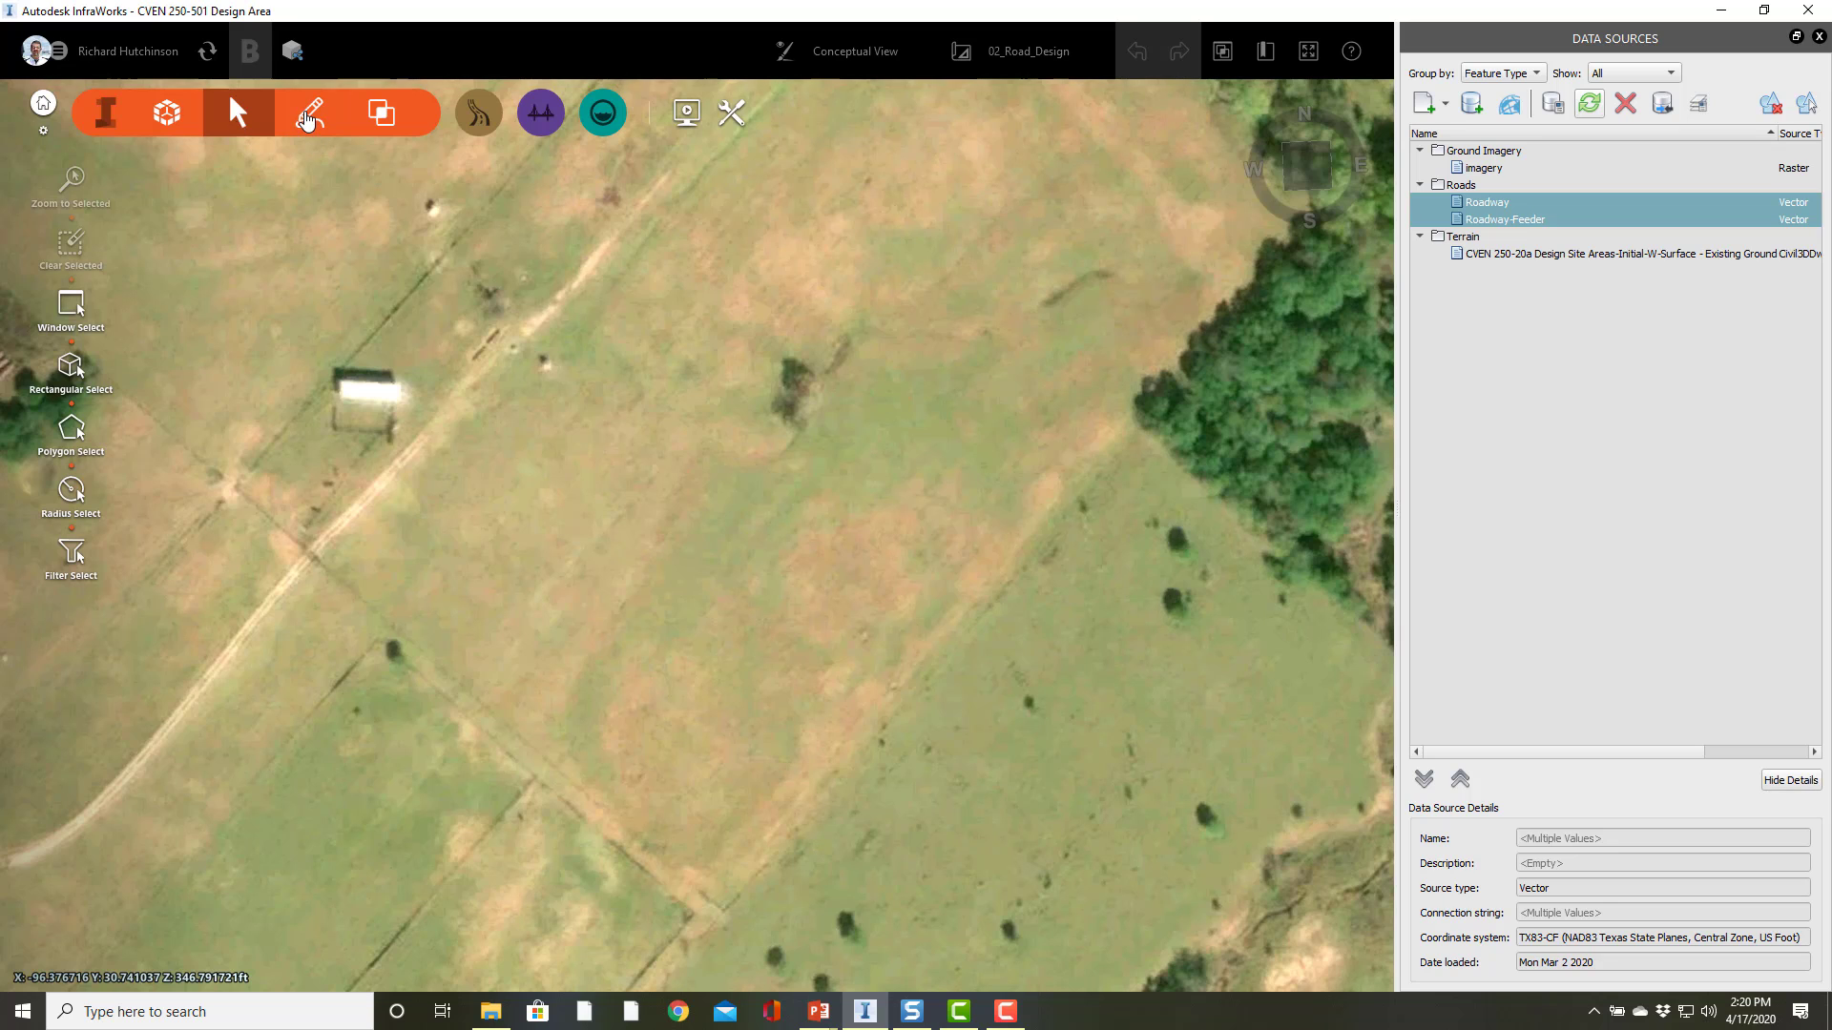
{"action": "left_click", "coordinate": [308, 119]}
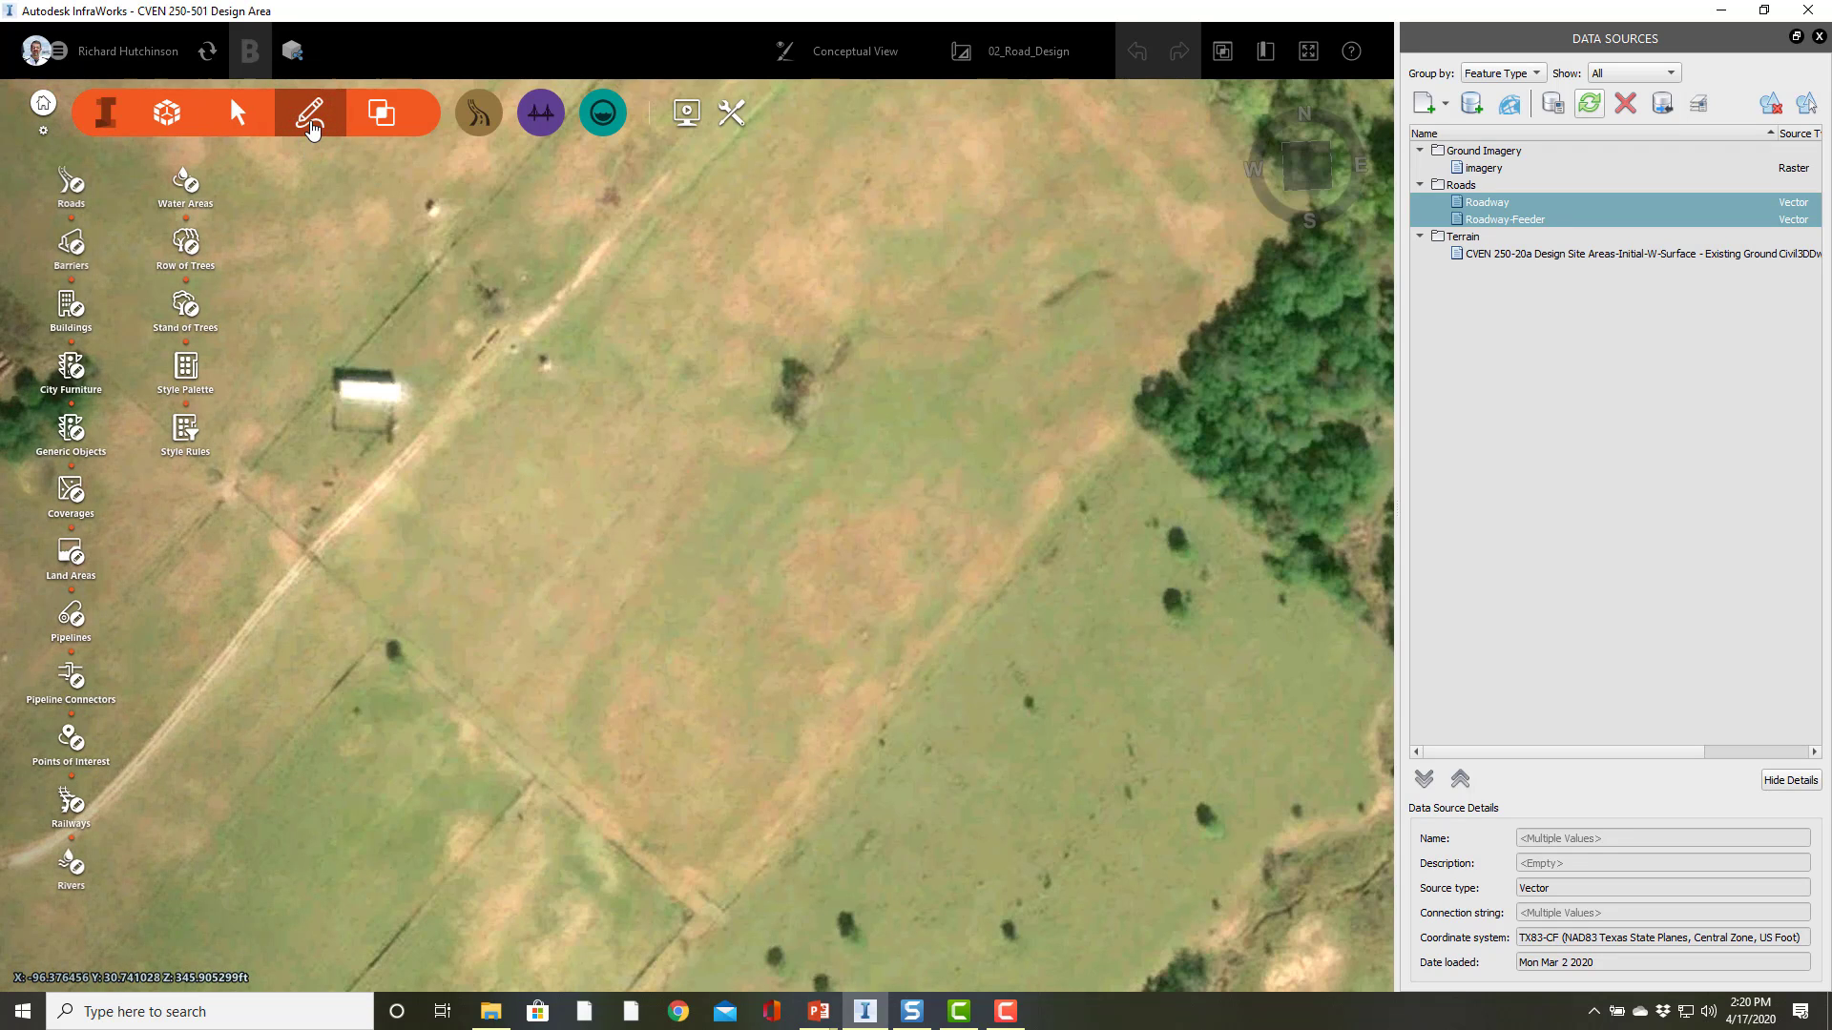
{"action": "left_click", "coordinate": [389, 117]}
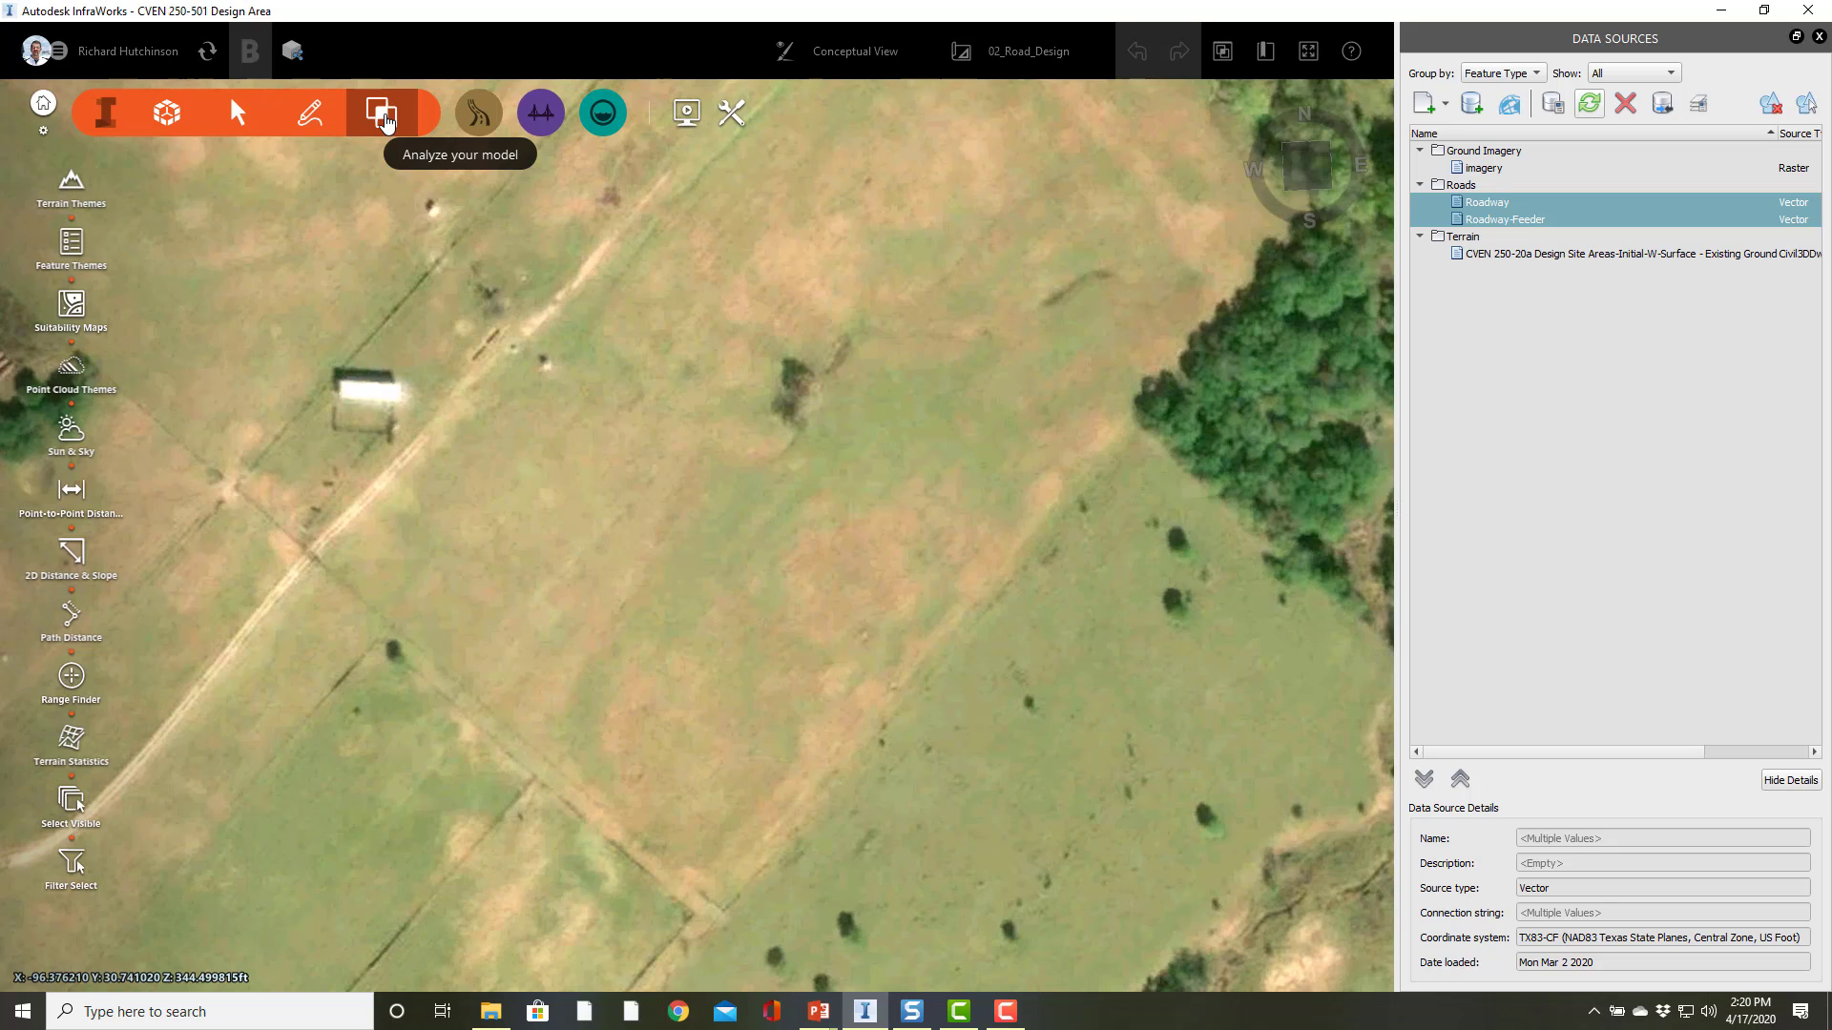
{"action": "left_click", "coordinate": [105, 118]}
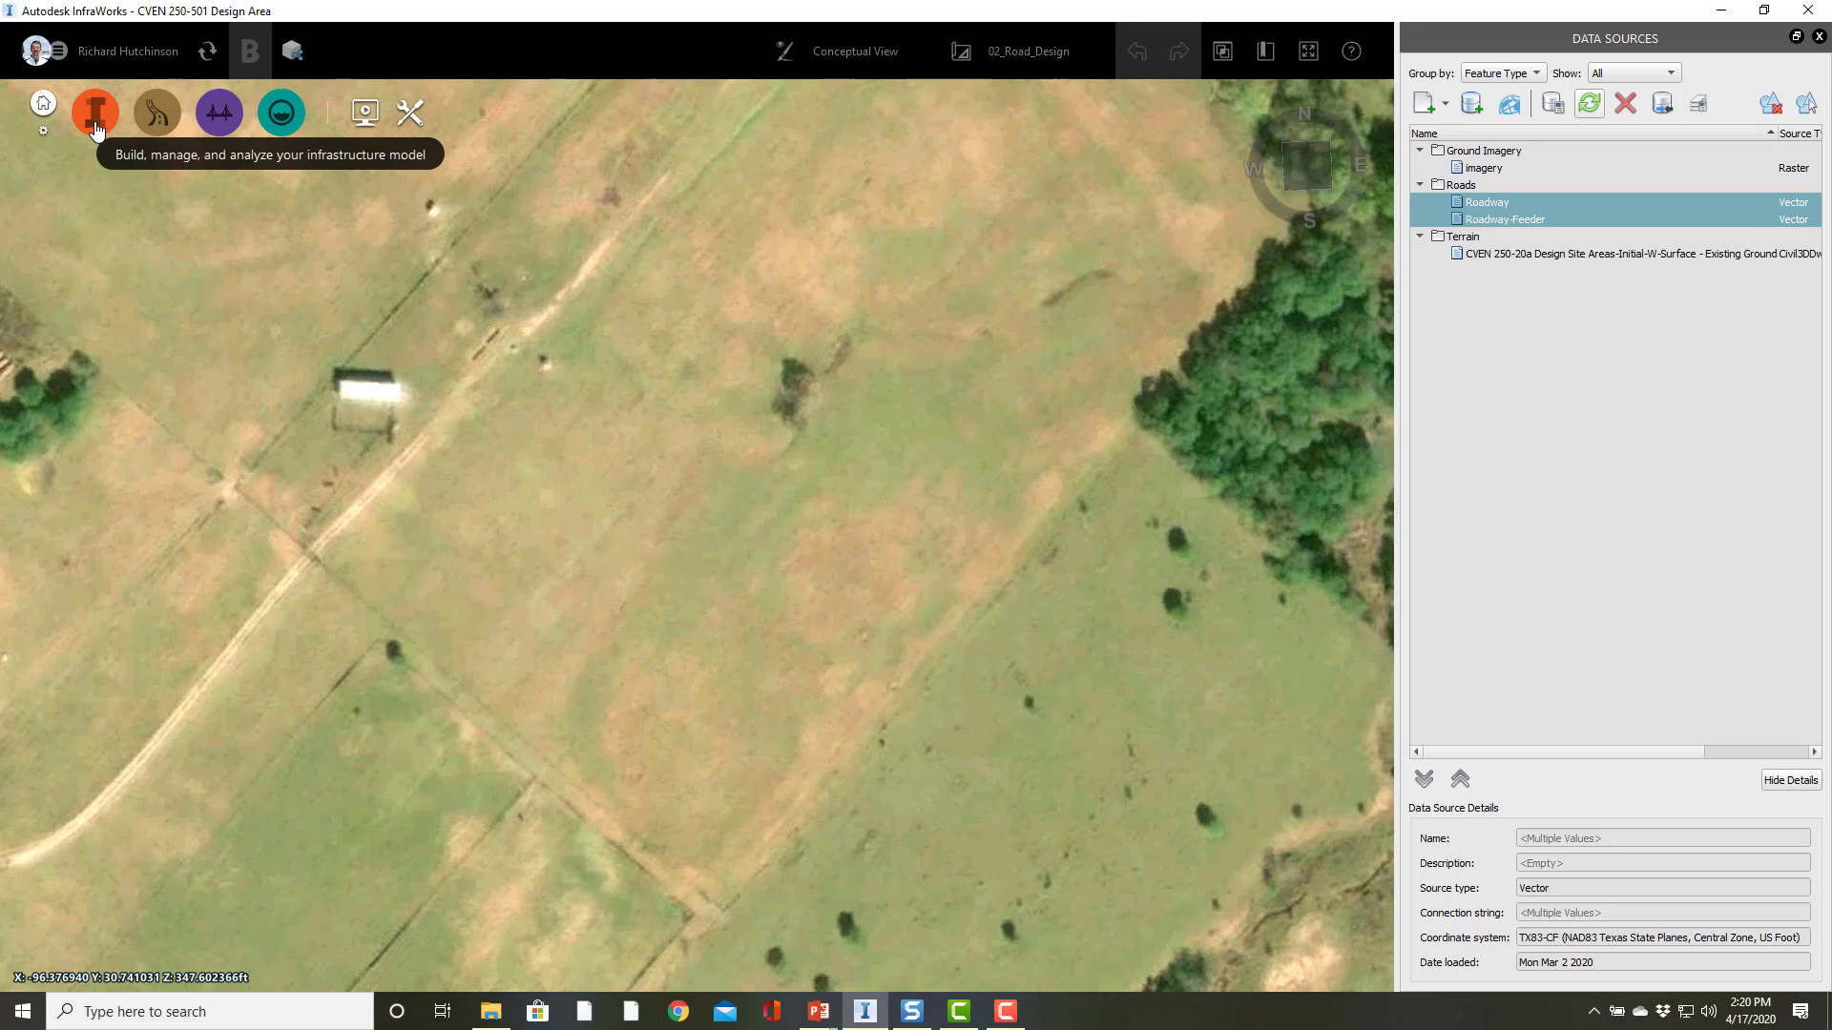
{"action": "left_click", "coordinate": [95, 114]}
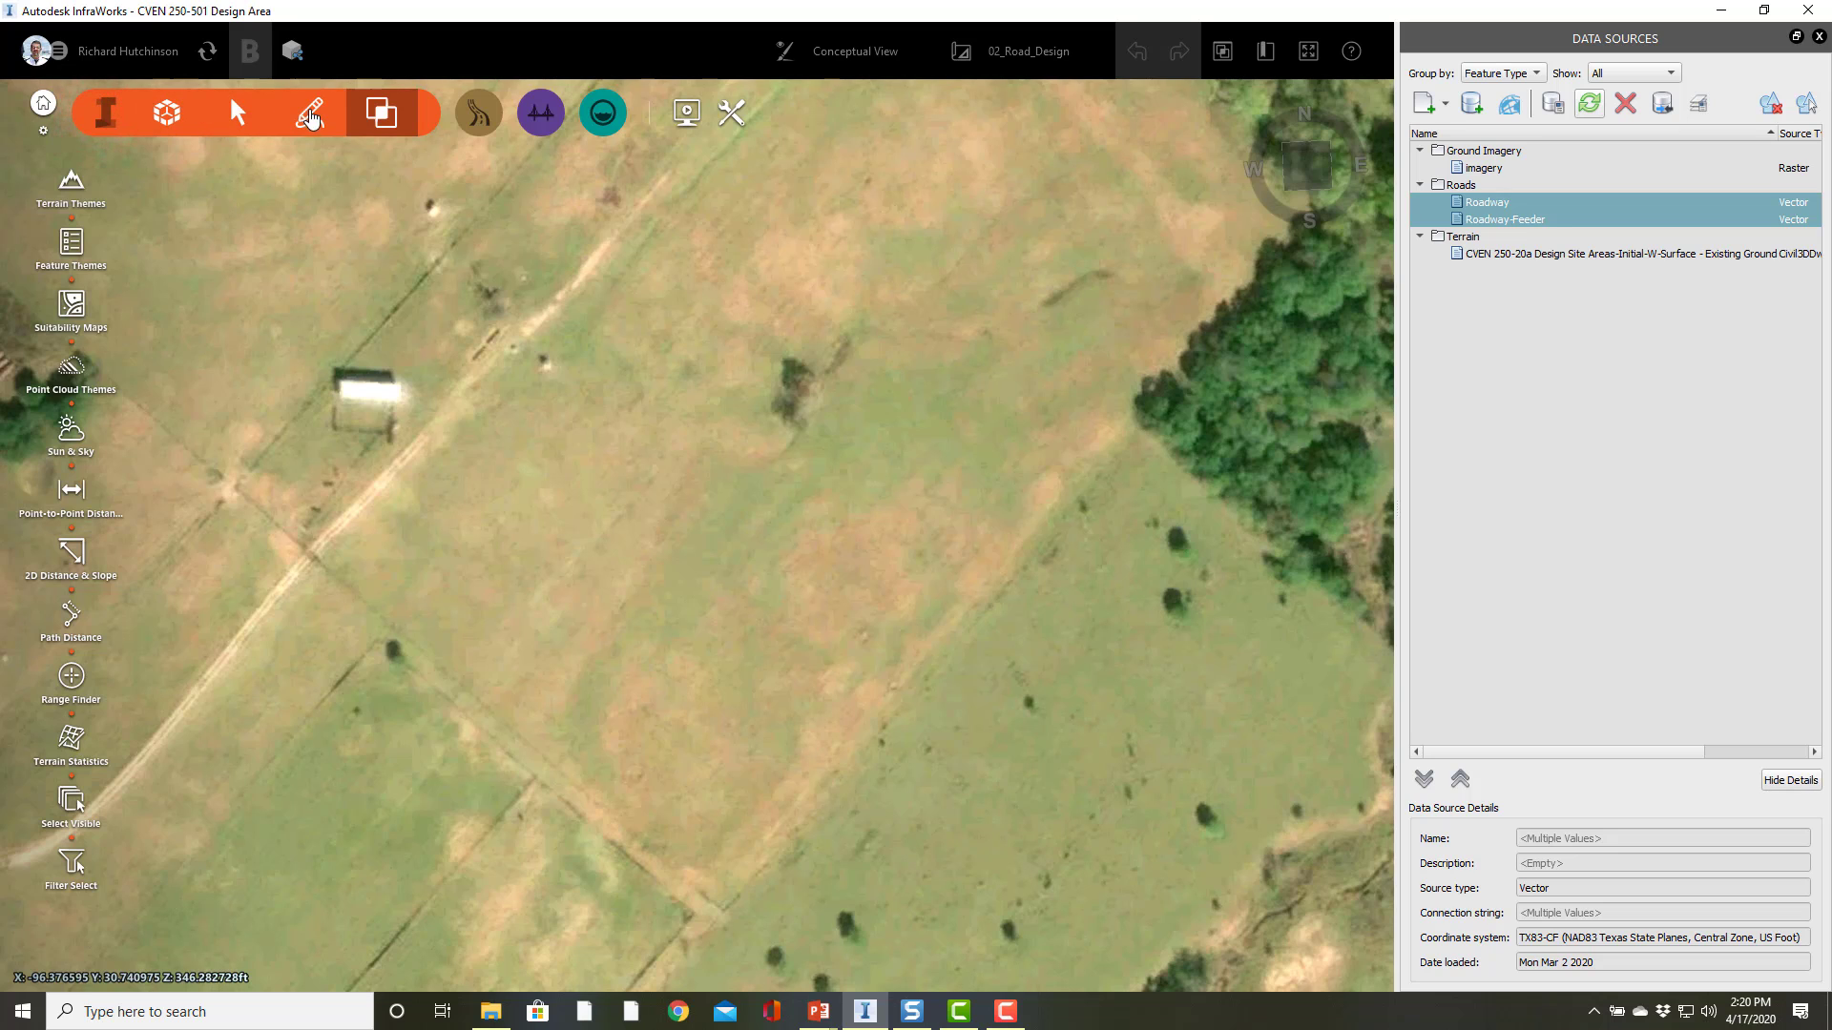
{"action": "left_click", "coordinate": [162, 116]}
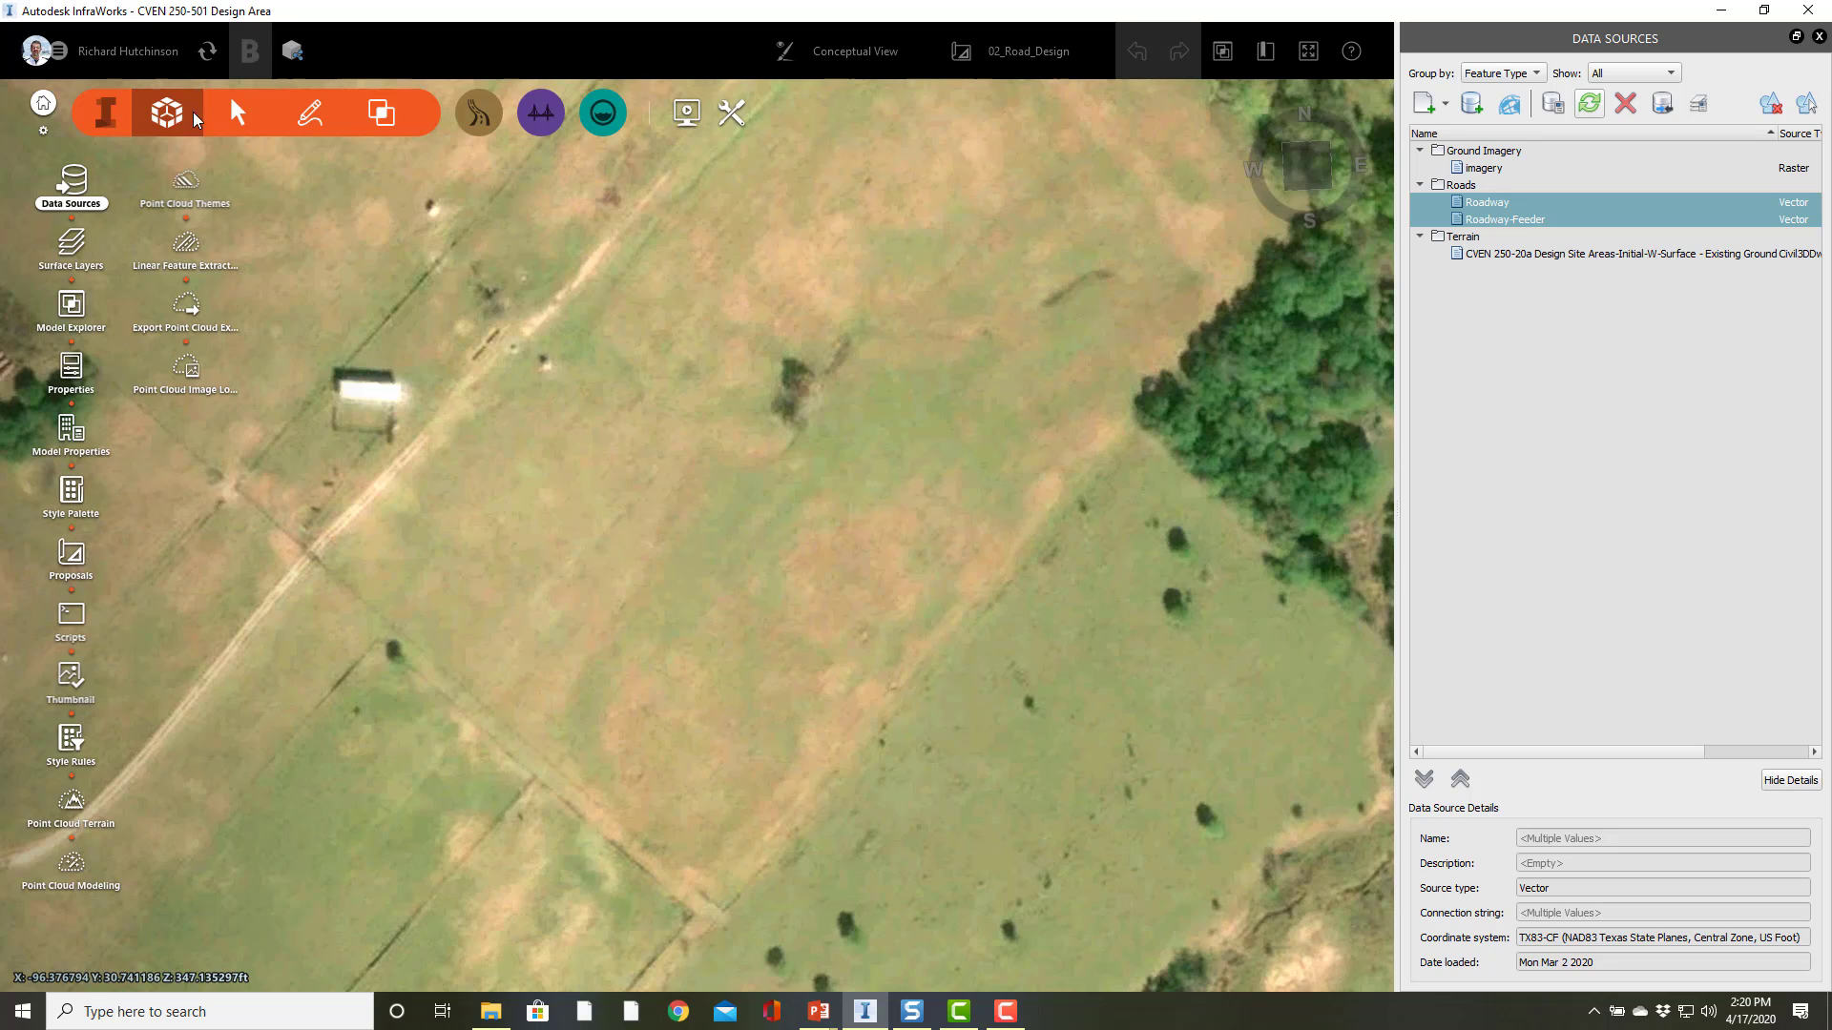
{"action": "left_click", "coordinate": [103, 112]}
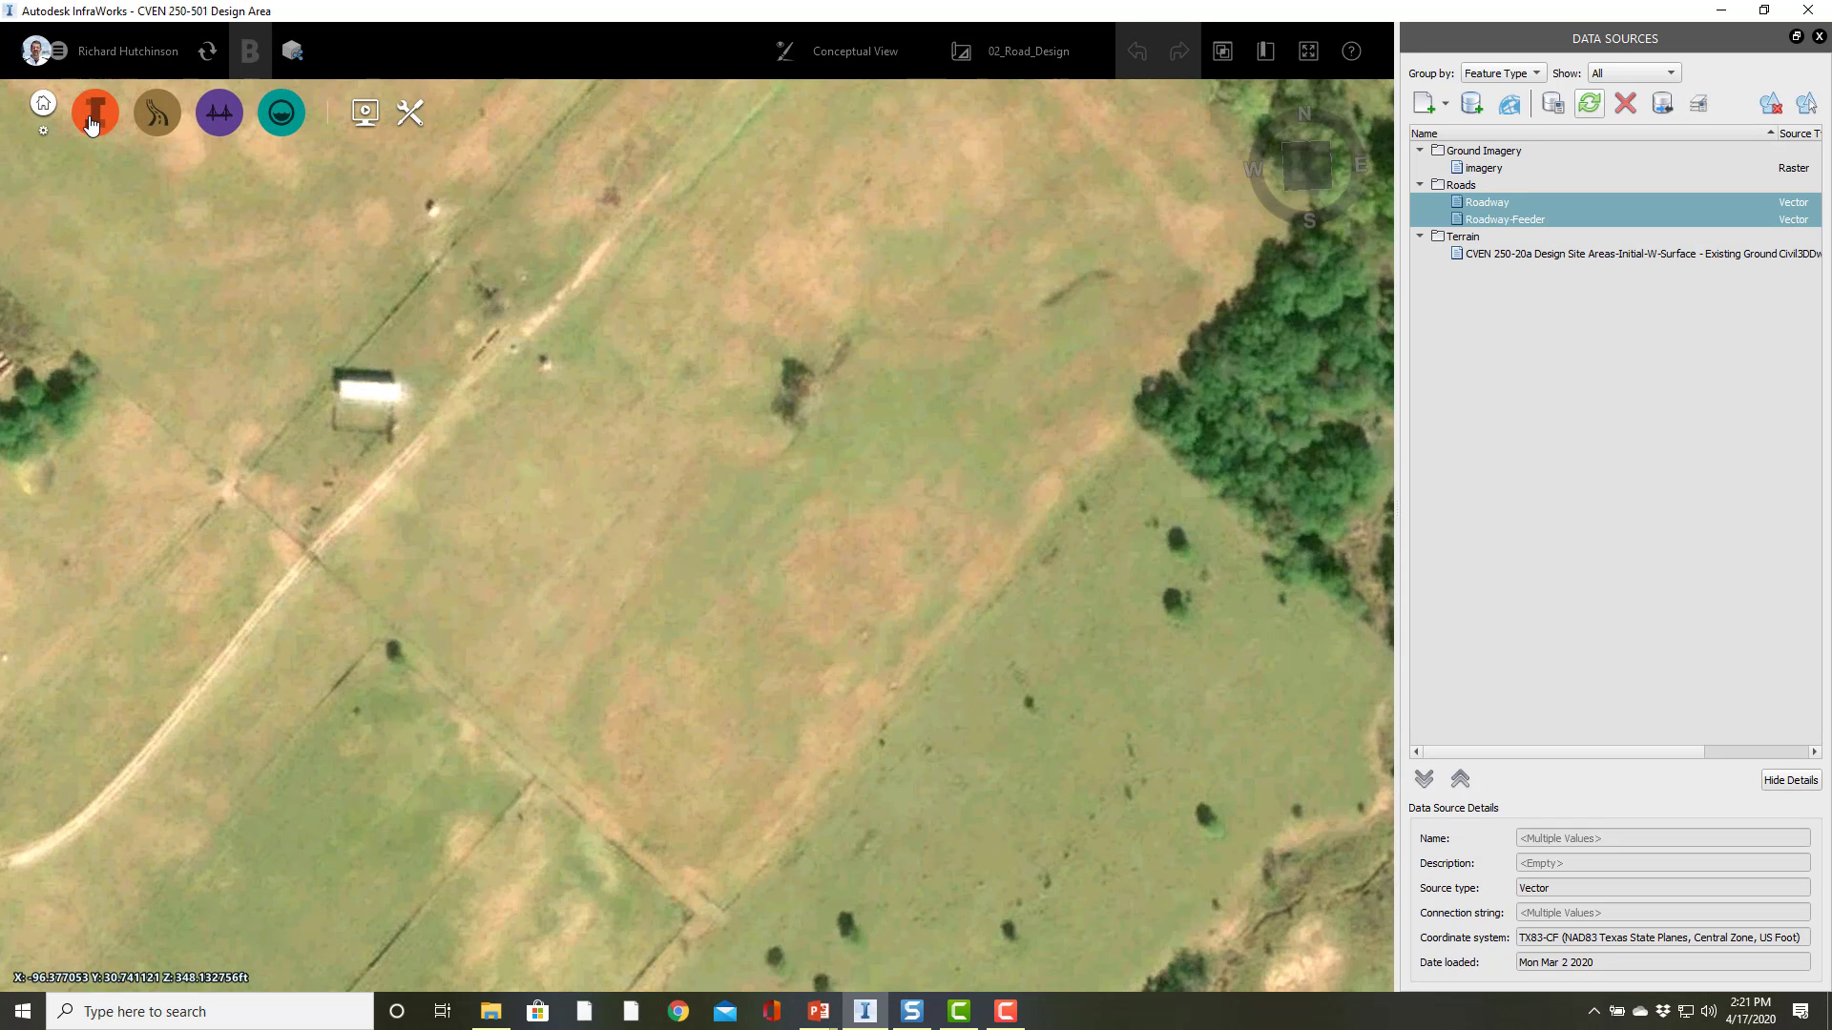
{"action": "left_click", "coordinate": [99, 113]}
{"action": "left_click", "coordinate": [308, 115]}
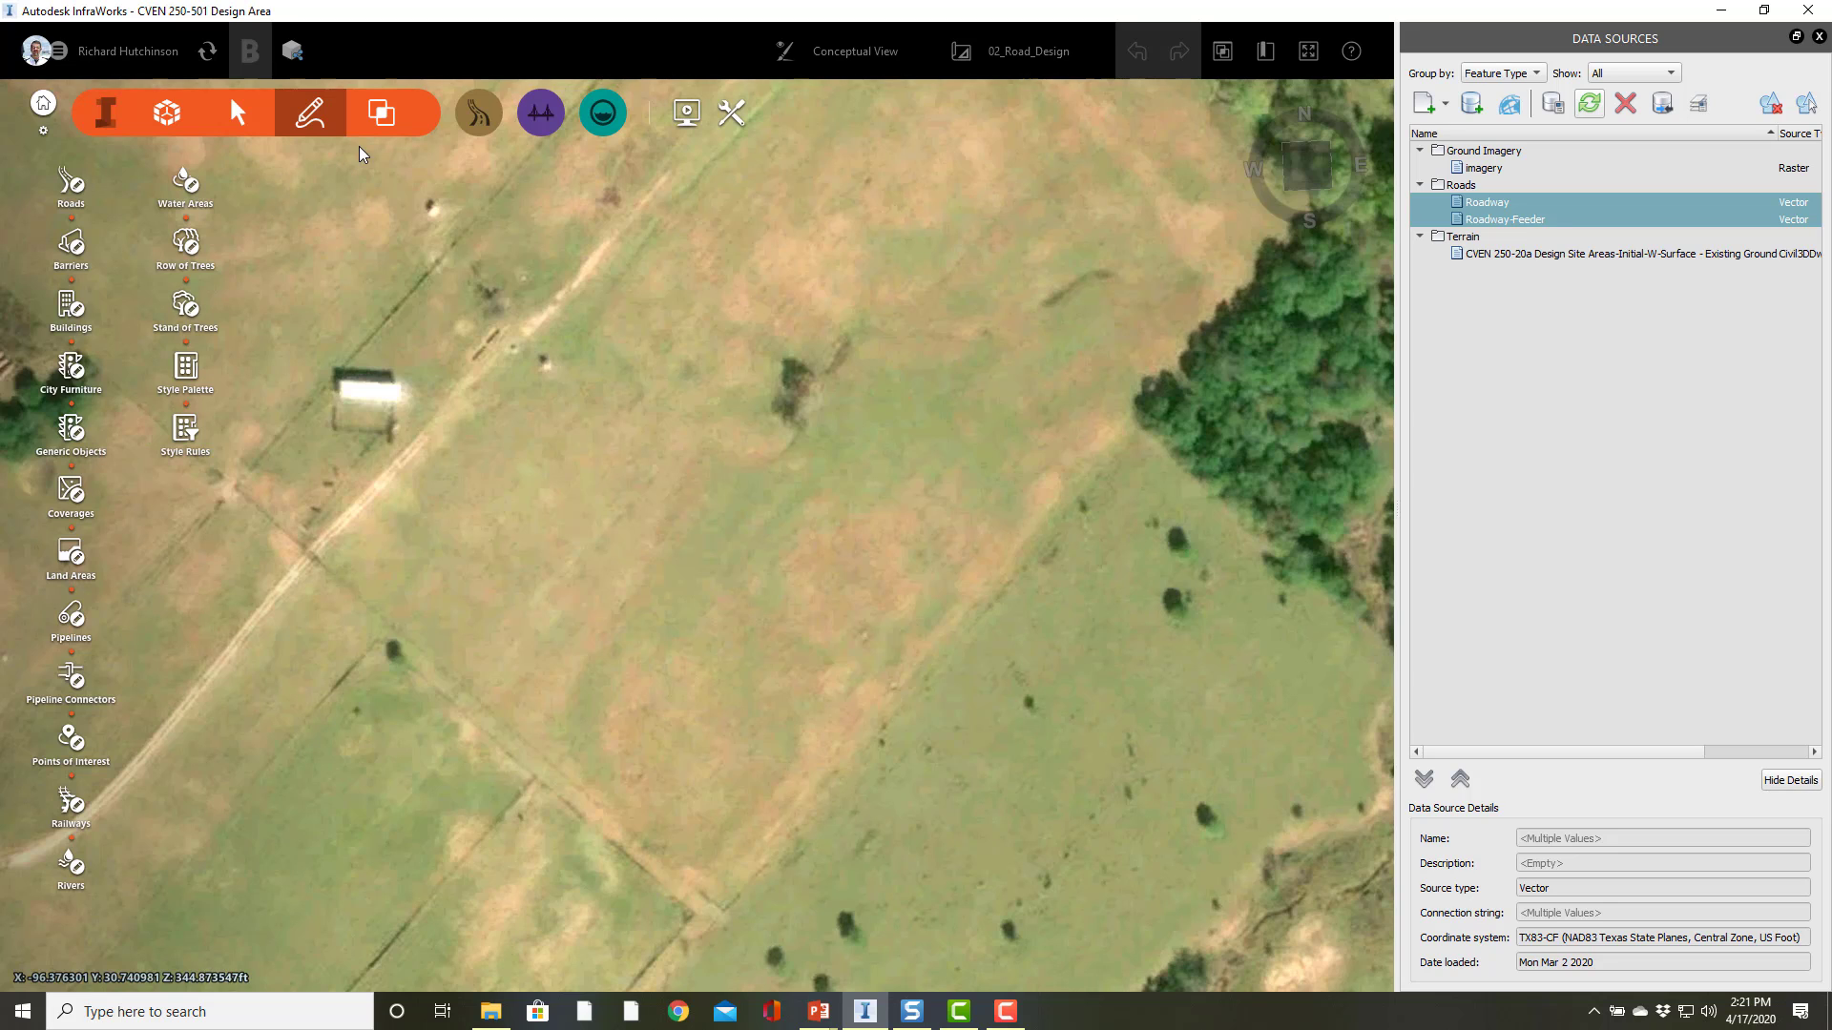
{"action": "left_click", "coordinate": [113, 116]}
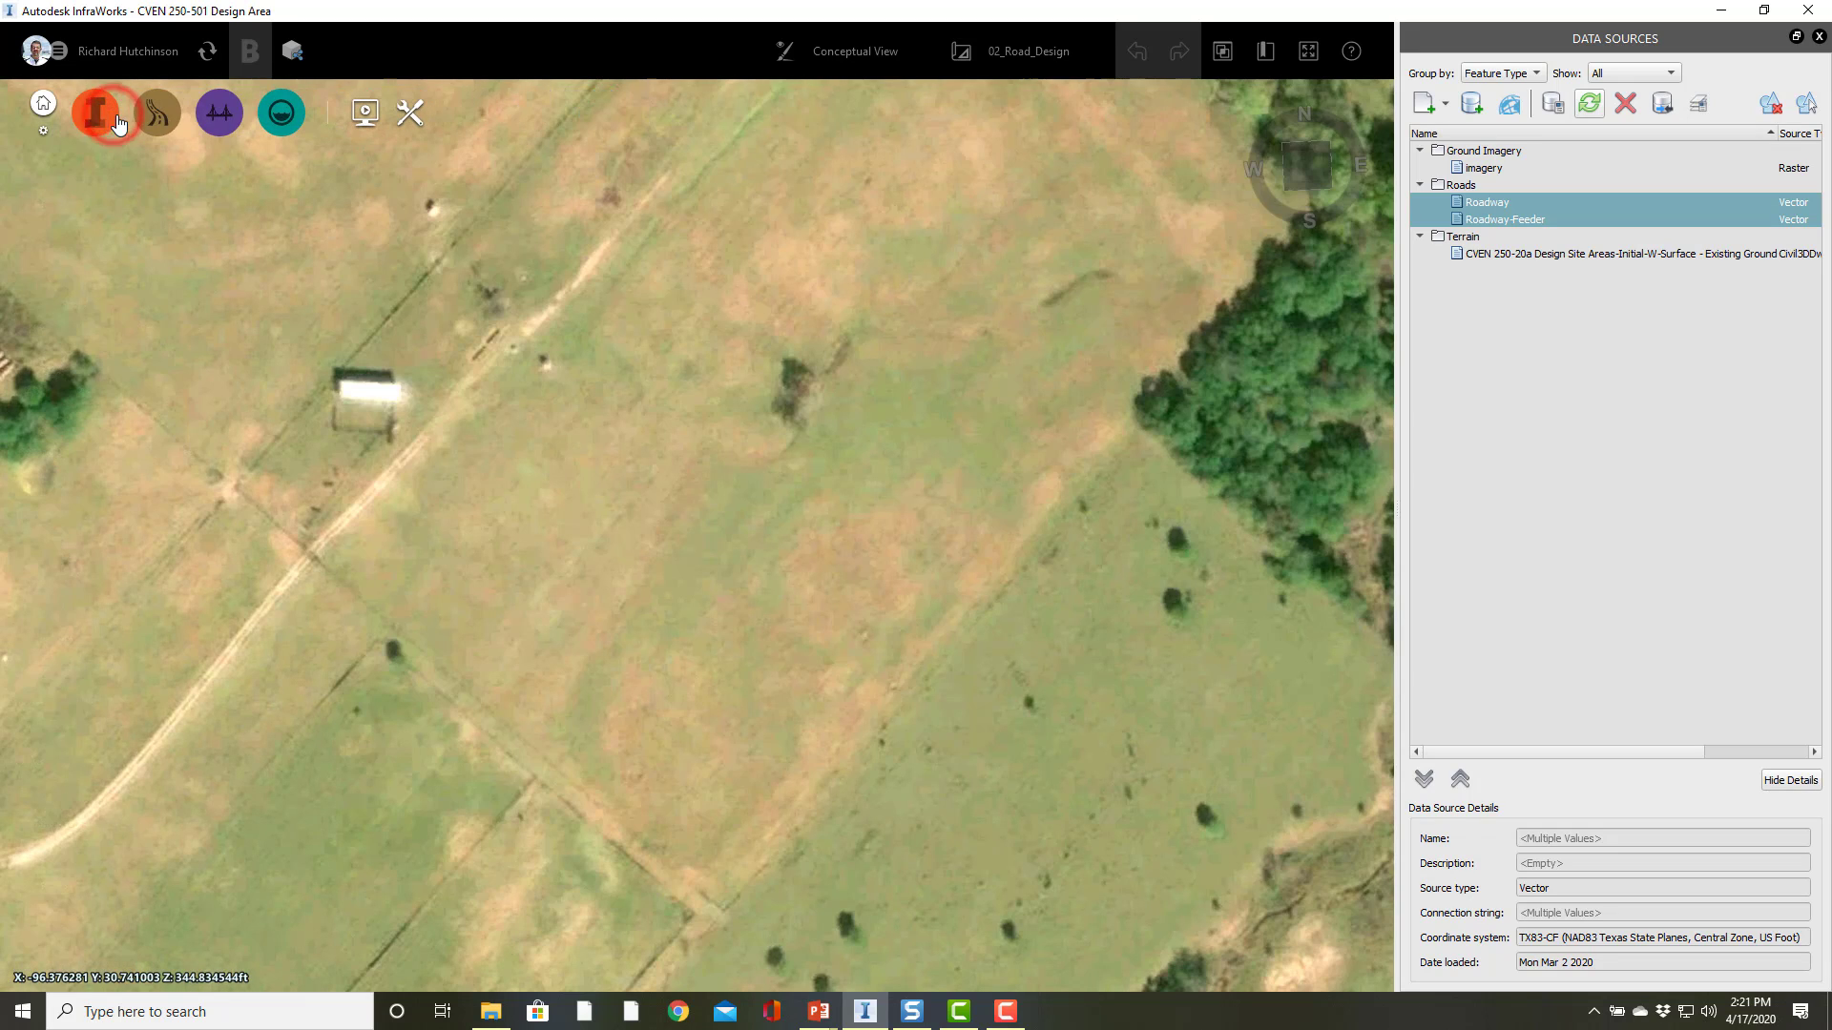
Step: Start a new component road and pick the Four Lane Undivided assembly, filtering the assembly list by "four"
{"action": "left_click", "coordinate": [159, 116]}
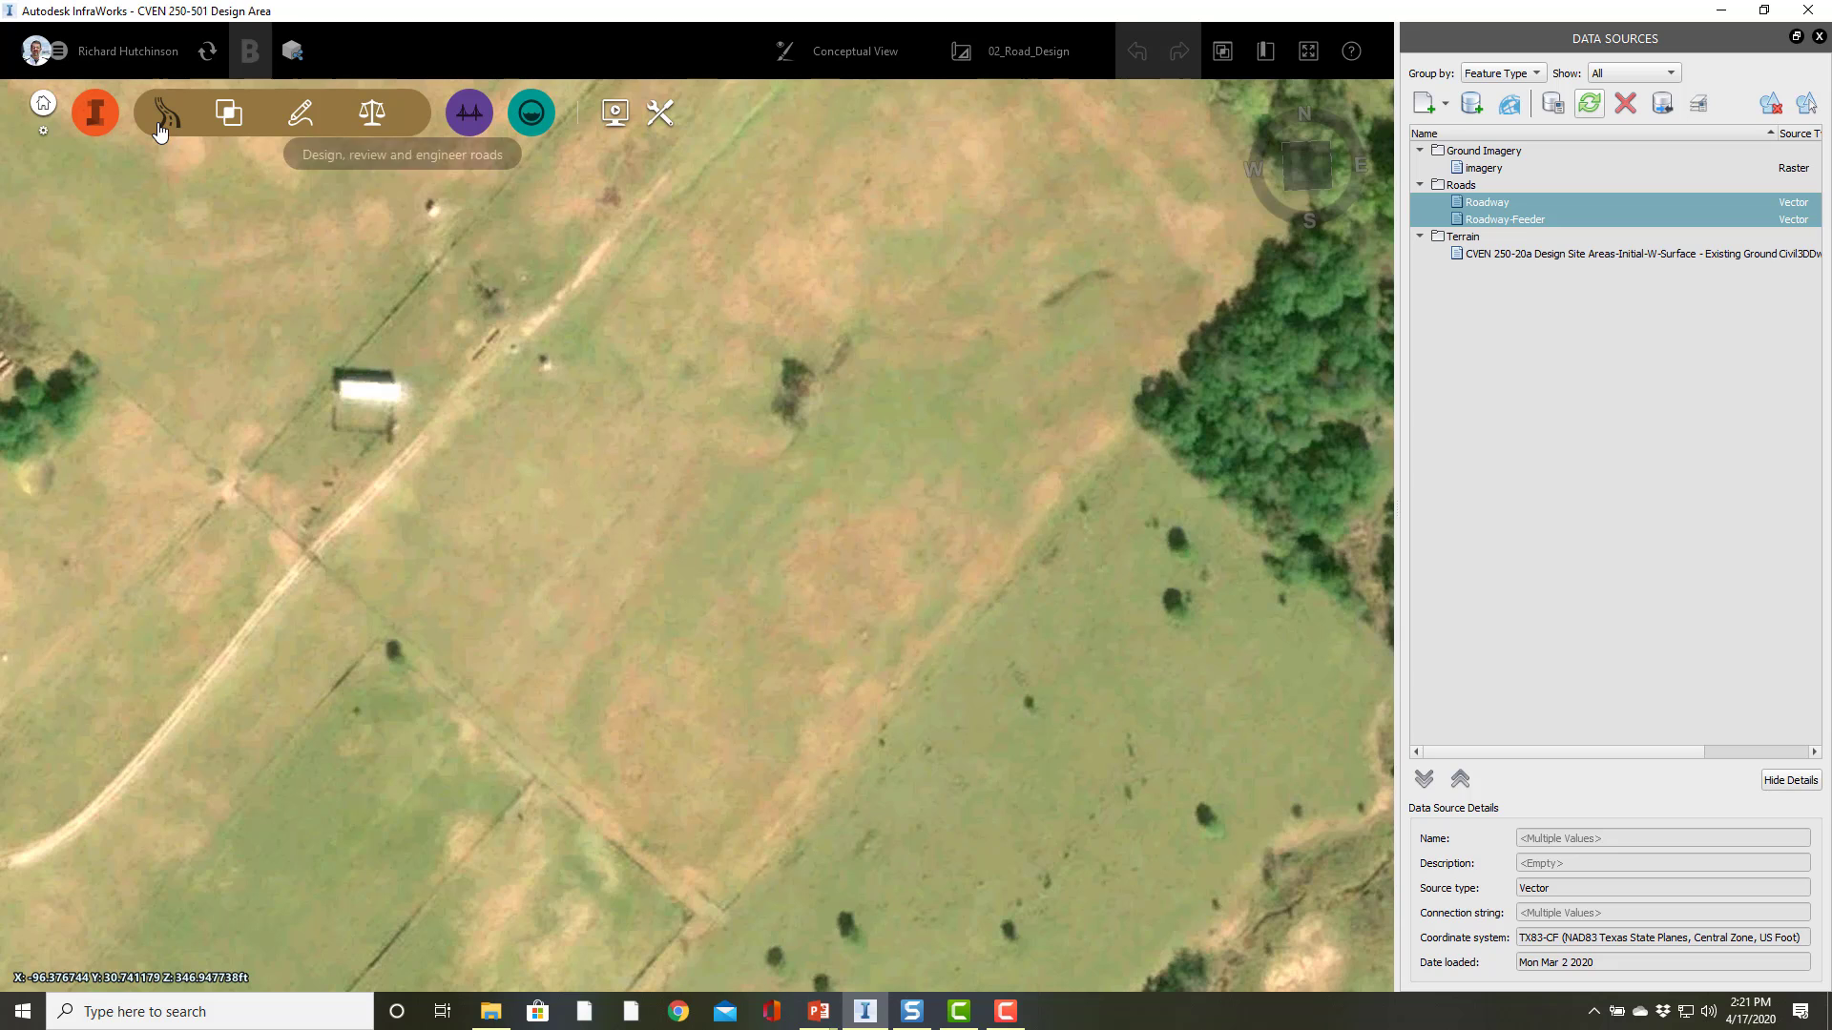
{"action": "left_click", "coordinate": [301, 114]}
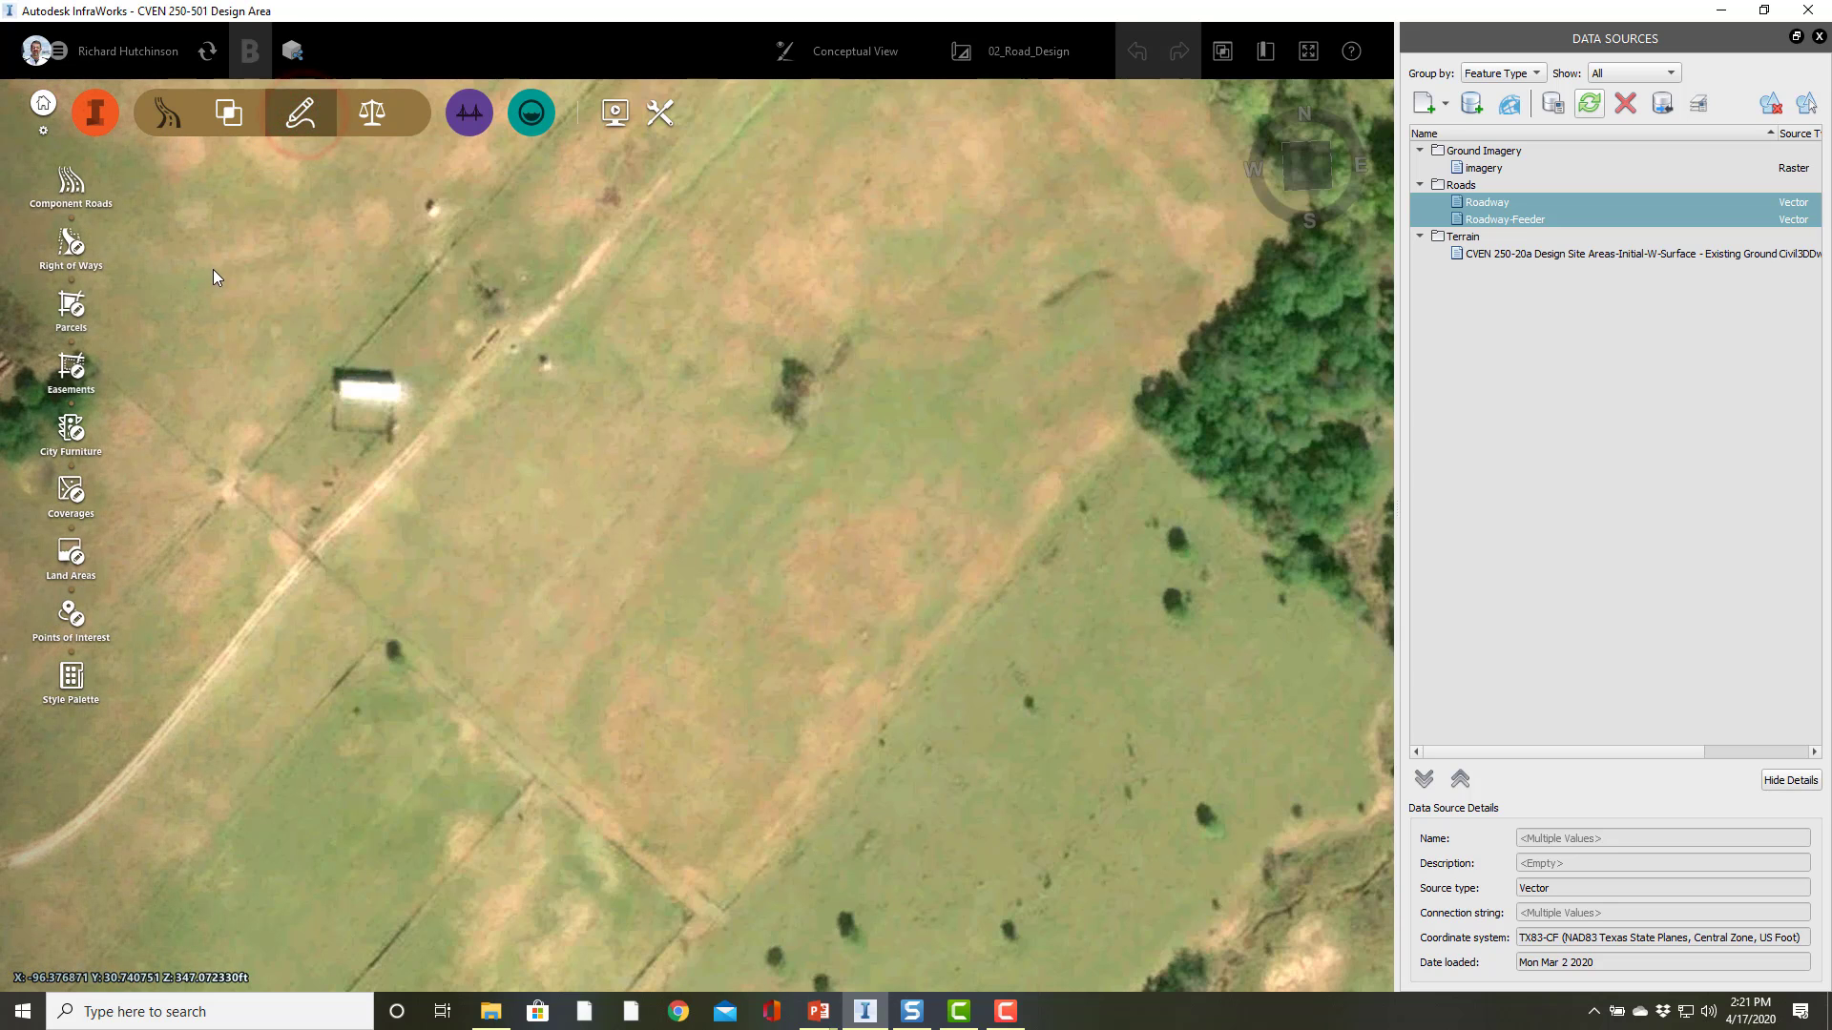
{"action": "left_click", "coordinate": [74, 186]}
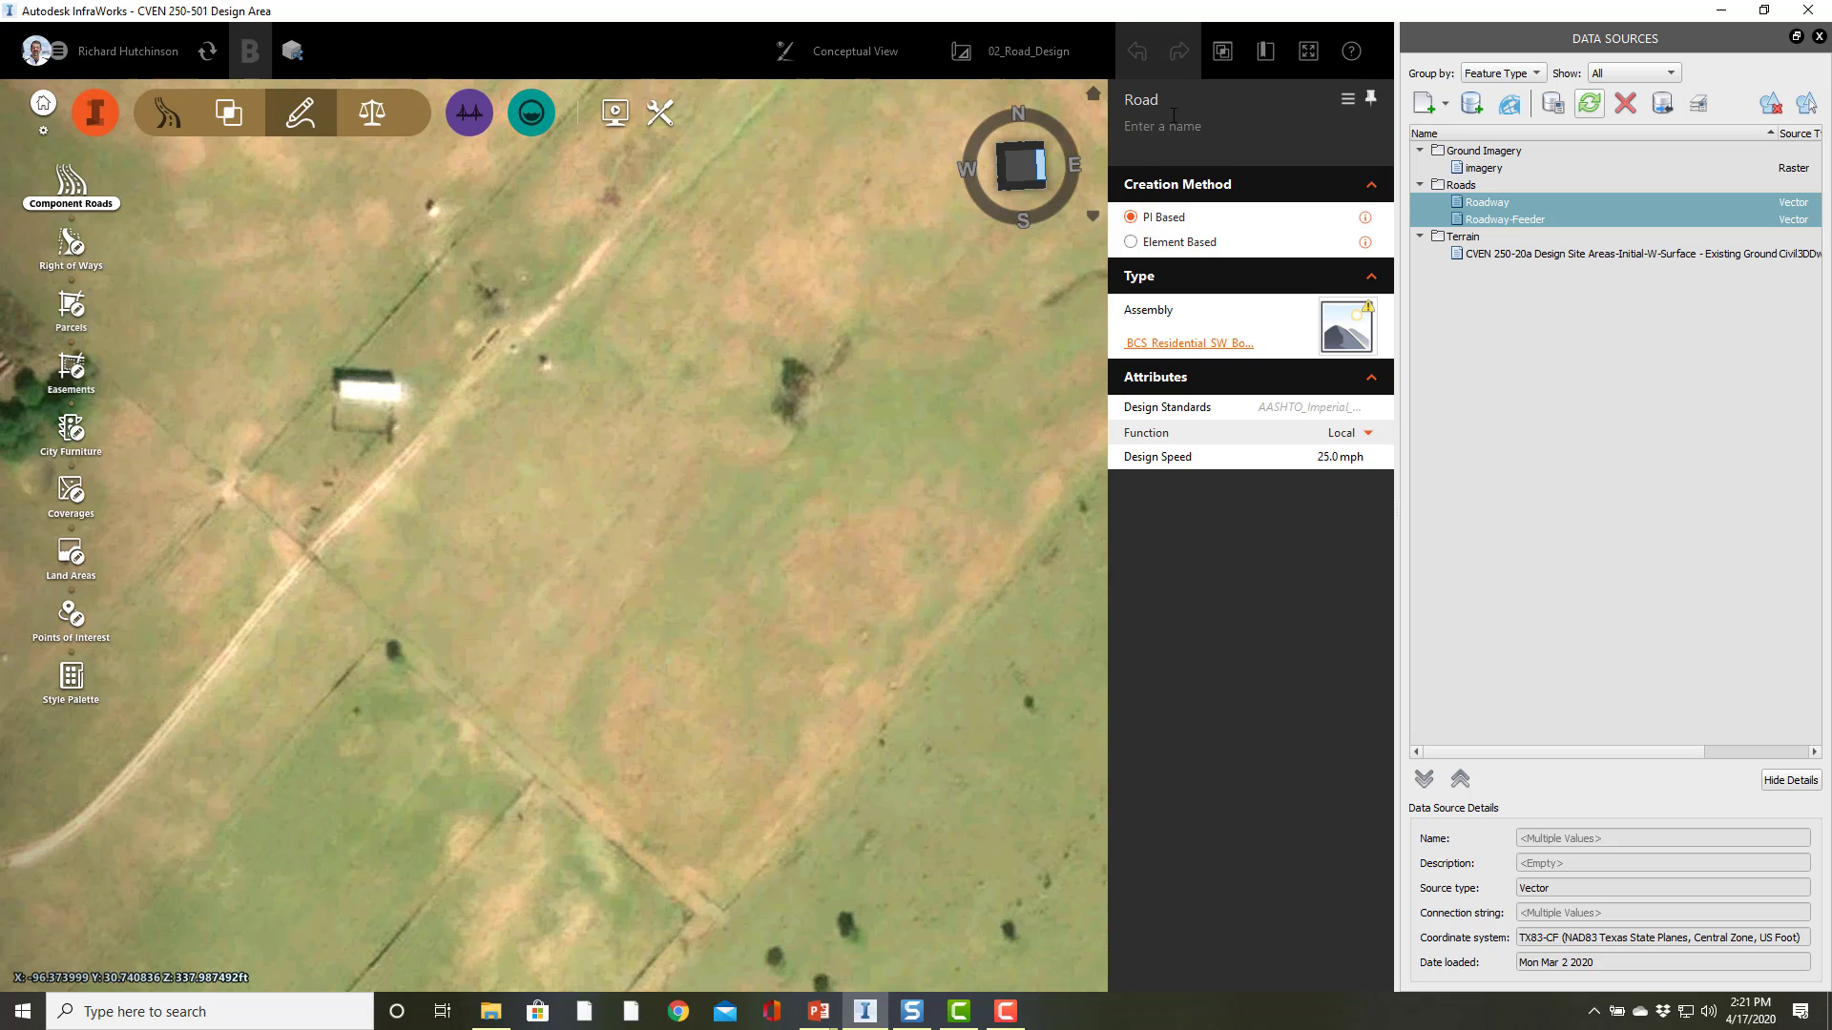
{"action": "left_click", "coordinate": [1179, 345]}
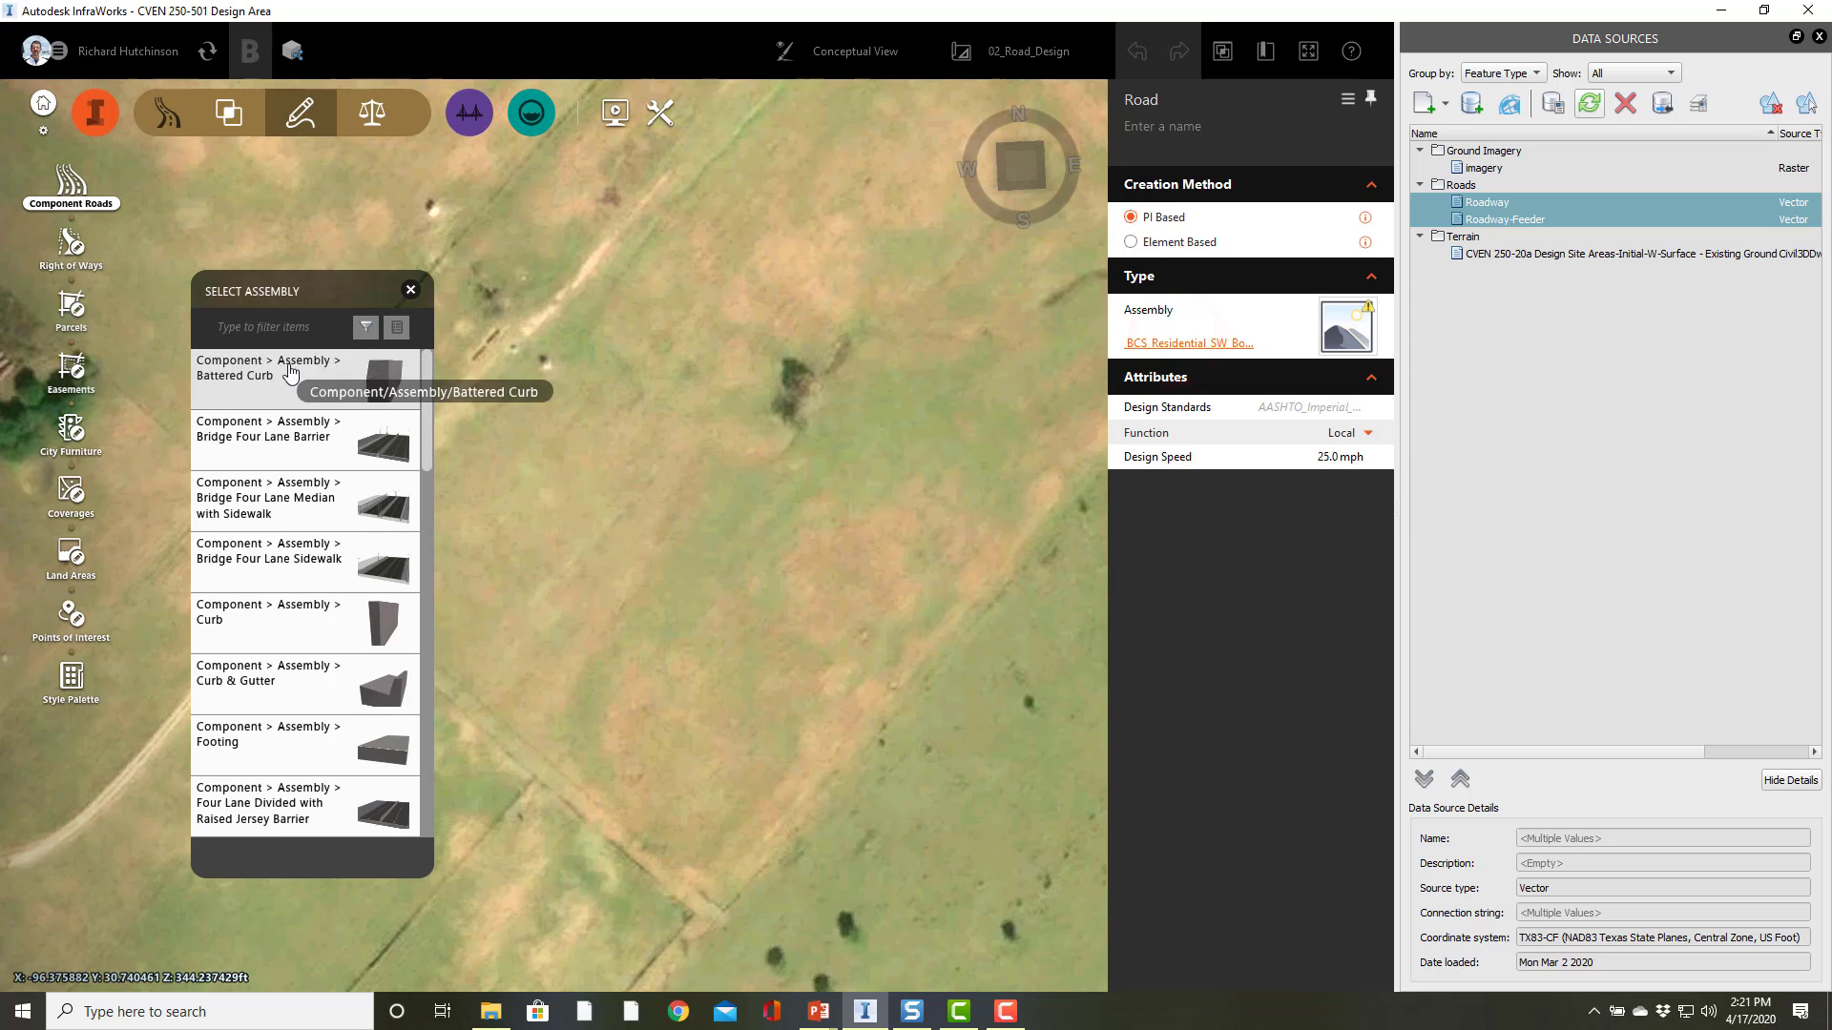
{"action": "left_click", "coordinate": [287, 326]}
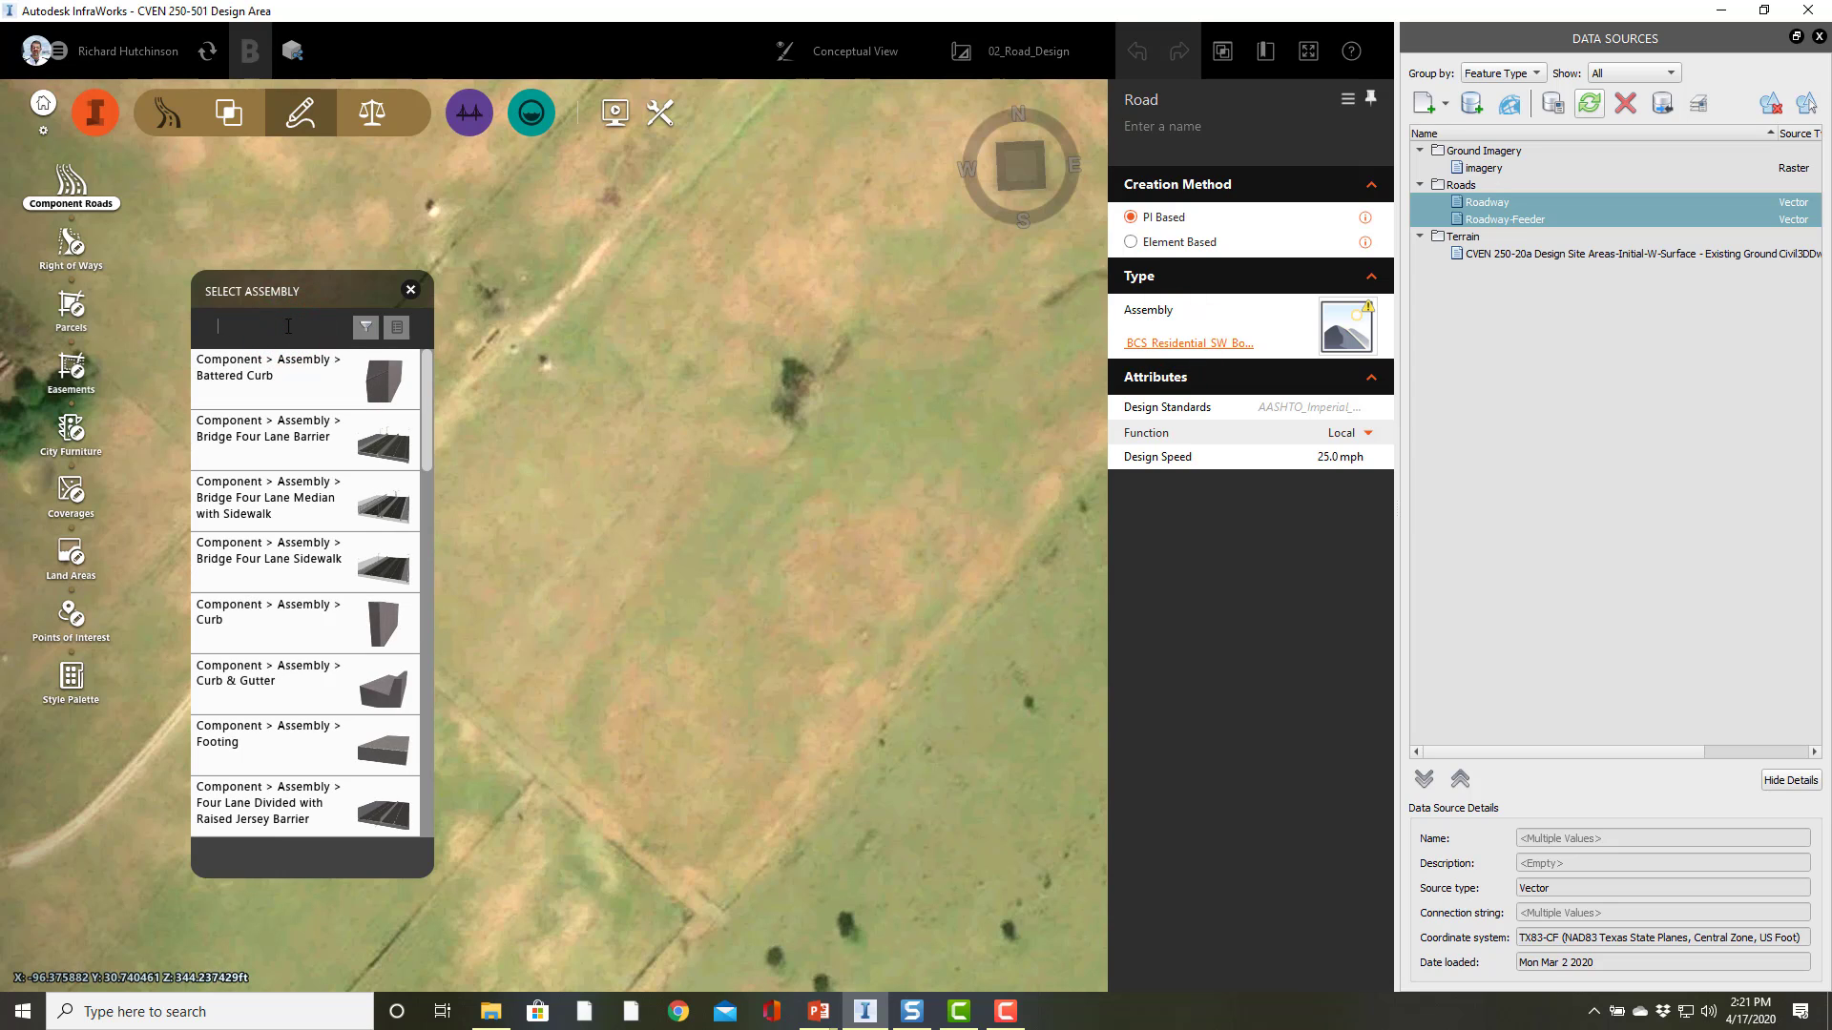
{"action": "type", "text": "two"}
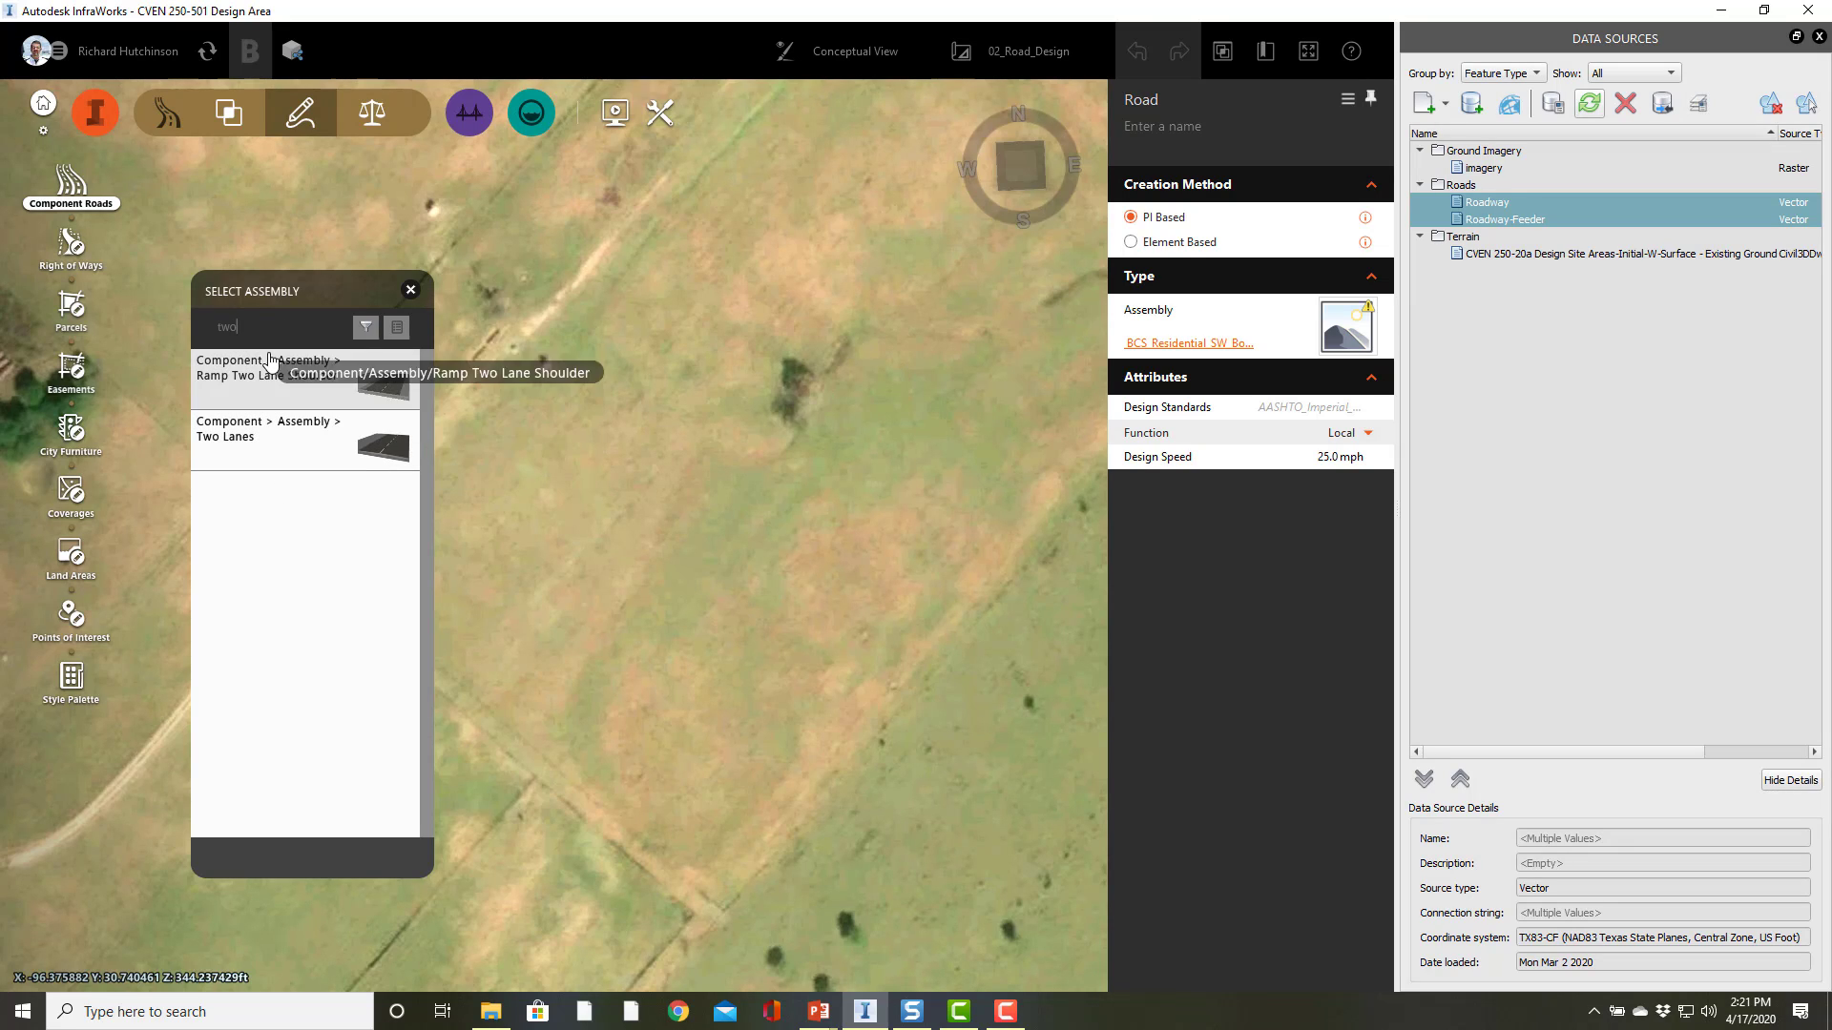
{"action": "double_click", "coordinate": [251, 326]}
{"action": "type", "text": "four"}
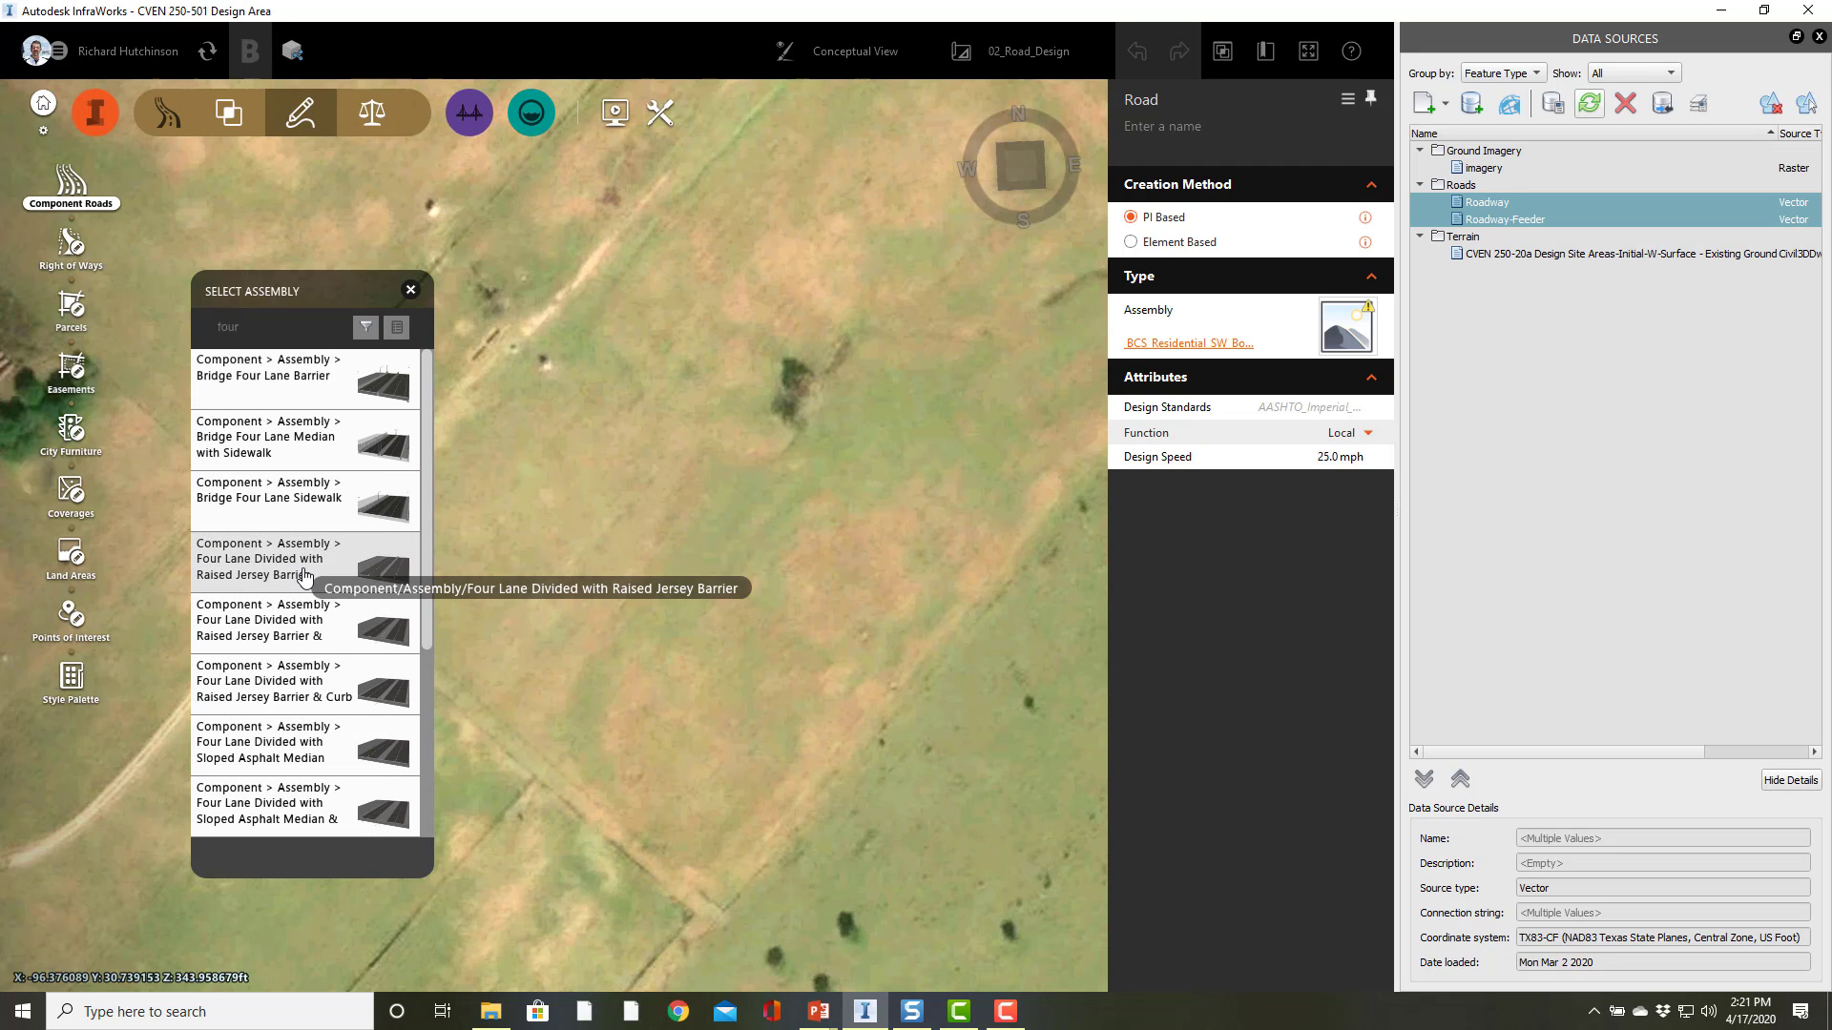
{"action": "scroll", "coordinate": [303, 582], "scroll_direction": "down", "scroll_amount": 1}
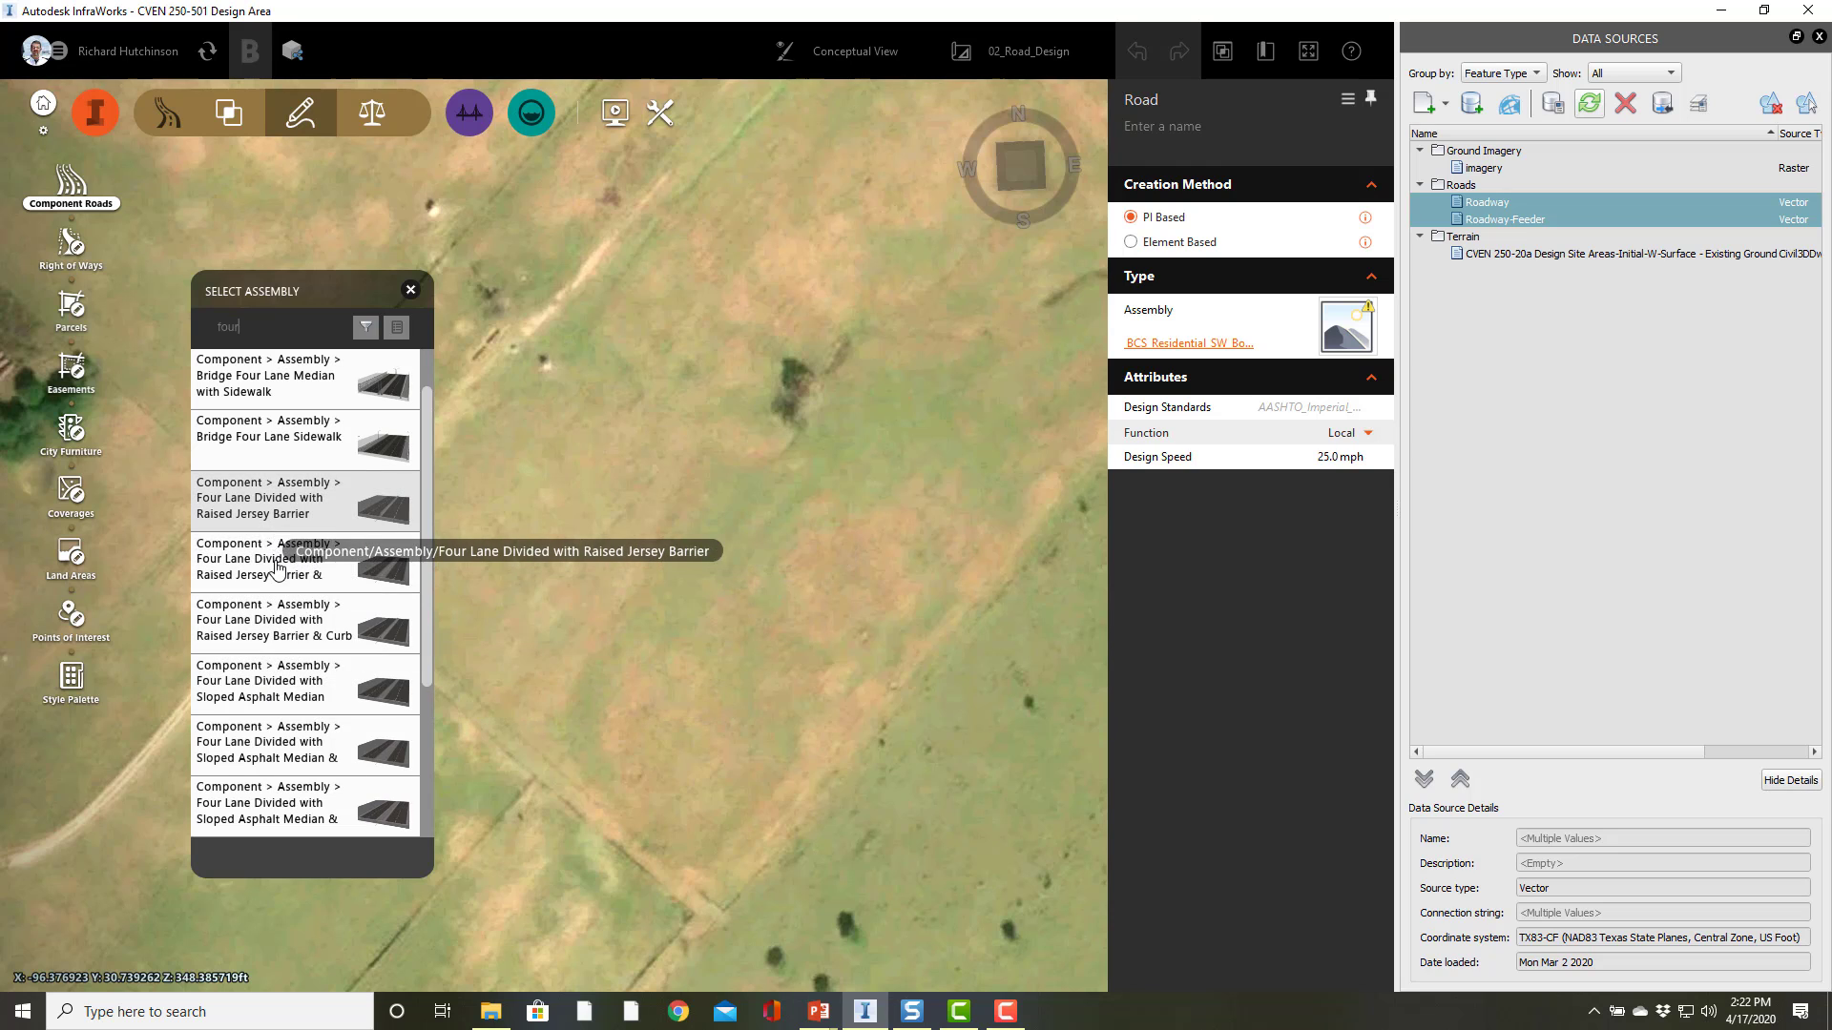
{"action": "scroll", "coordinate": [275, 749], "scroll_direction": "down", "scroll_amount": 1}
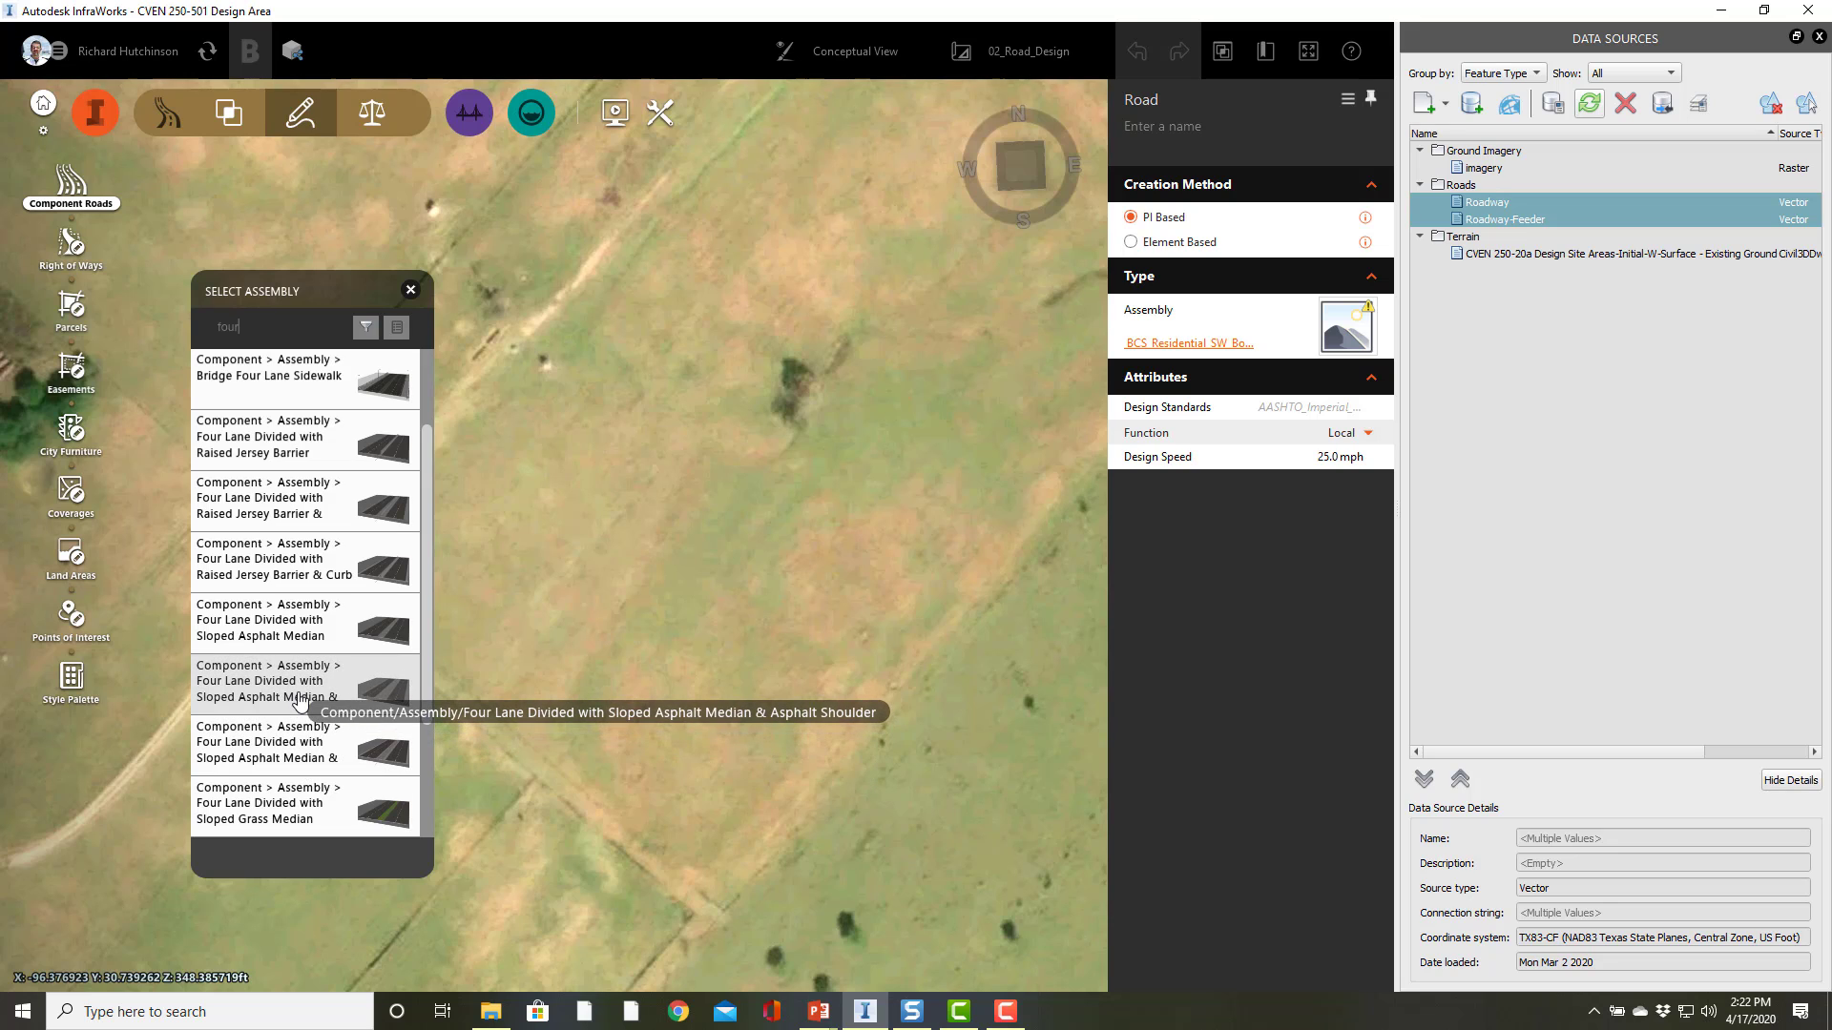
{"action": "scroll", "coordinate": [294, 754], "scroll_direction": "down", "scroll_amount": 3}
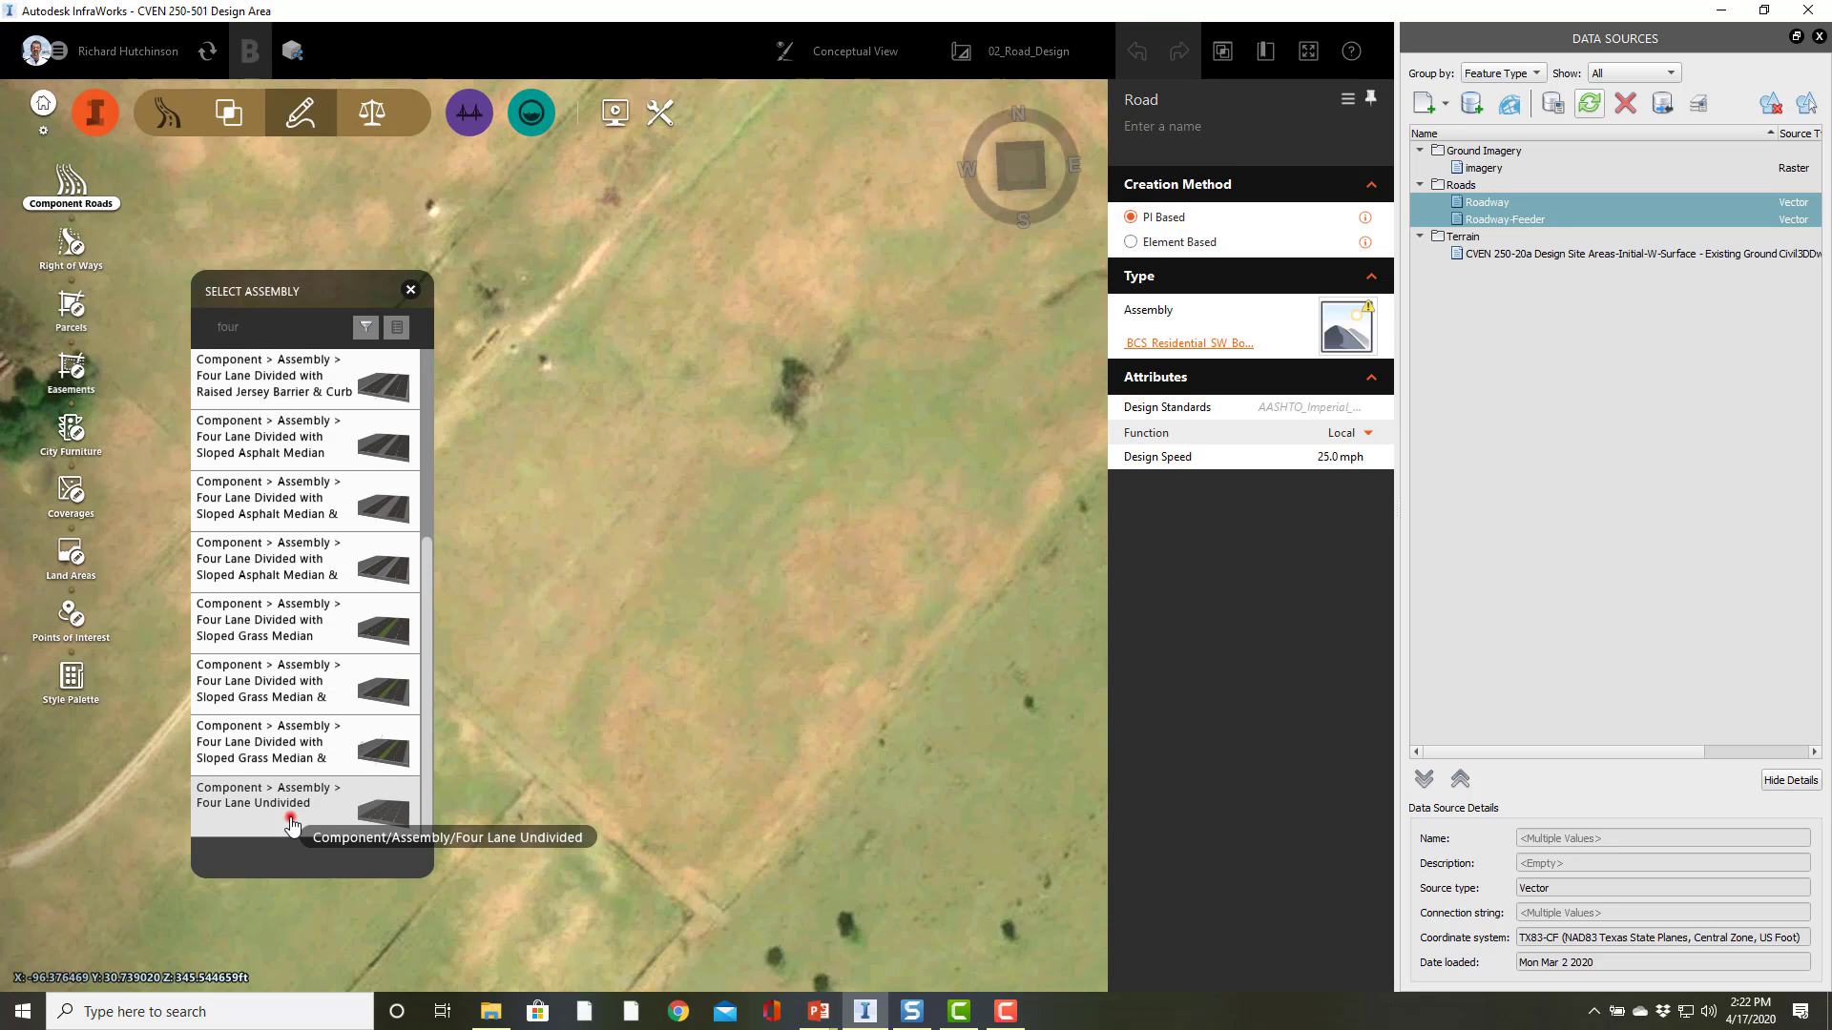
{"action": "left_click", "coordinate": [291, 821]}
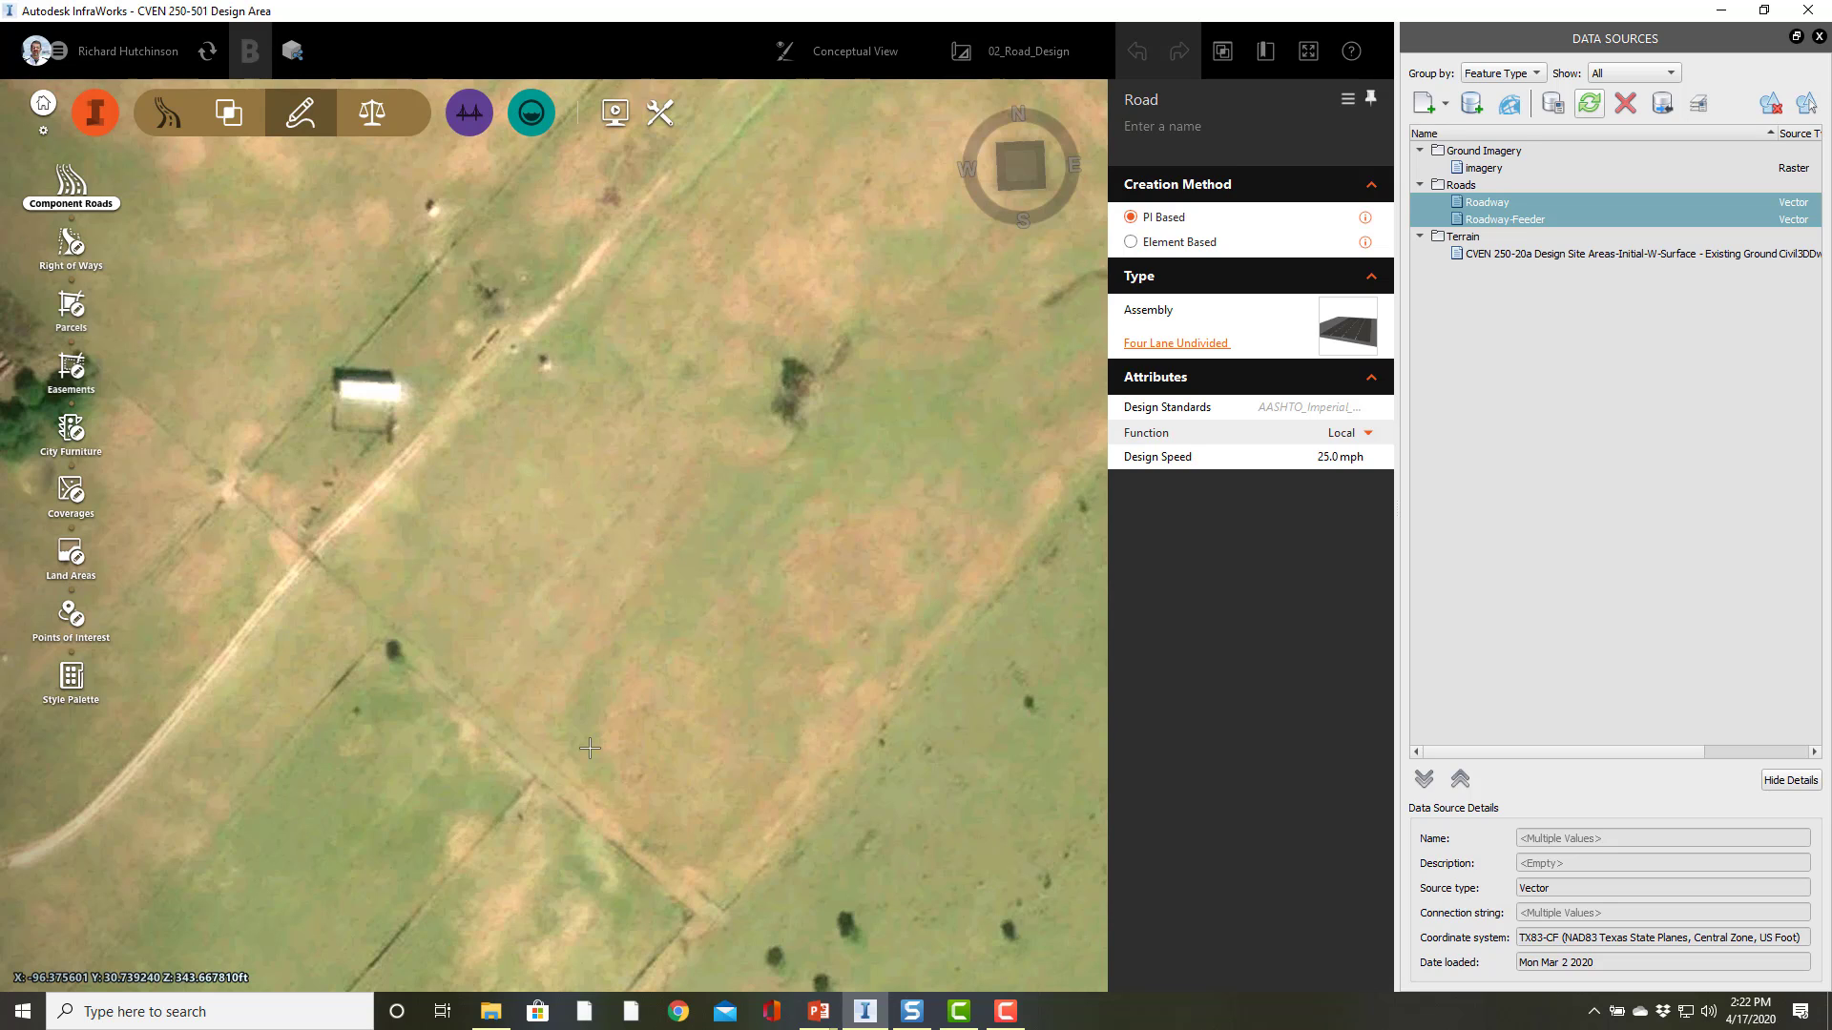
Step: Draw a straight north-south road about 125 ft long in the open field and end the drawing
{"action": "left_click", "coordinate": [646, 716]}
{"action": "left_click", "coordinate": [636, 710]}
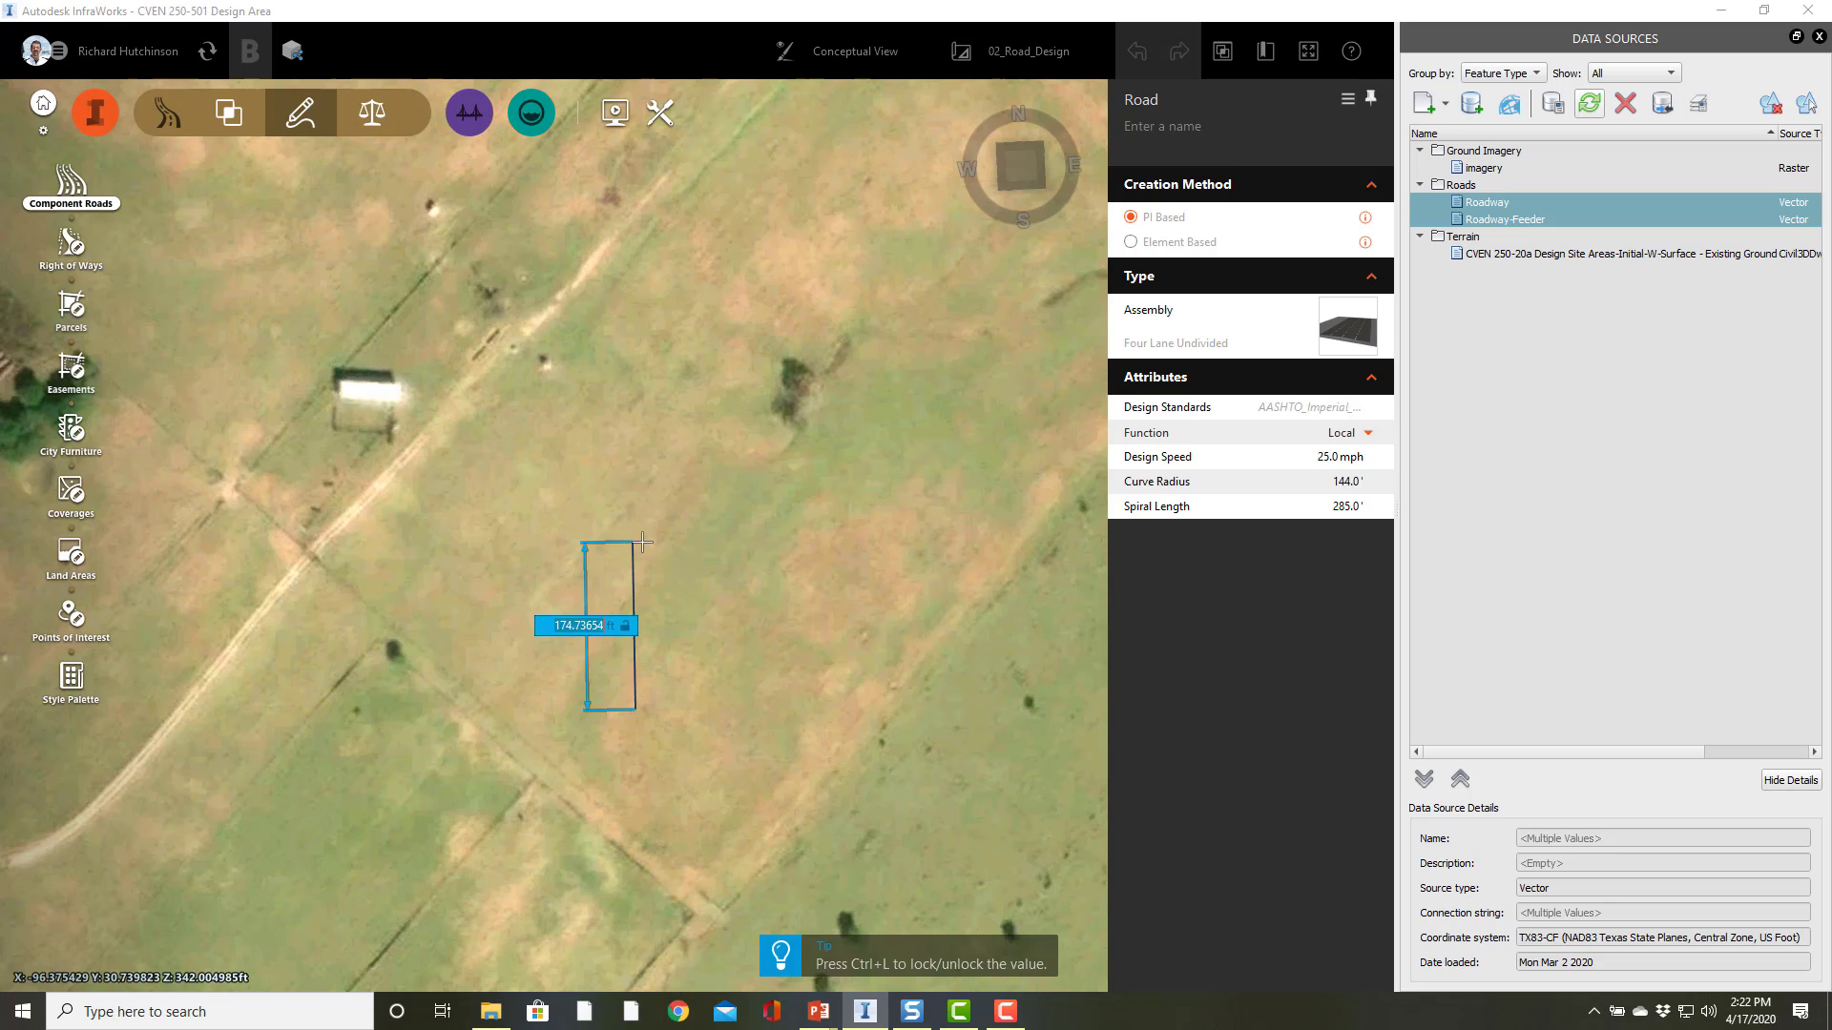
{"action": "left_click", "coordinate": [635, 590]}
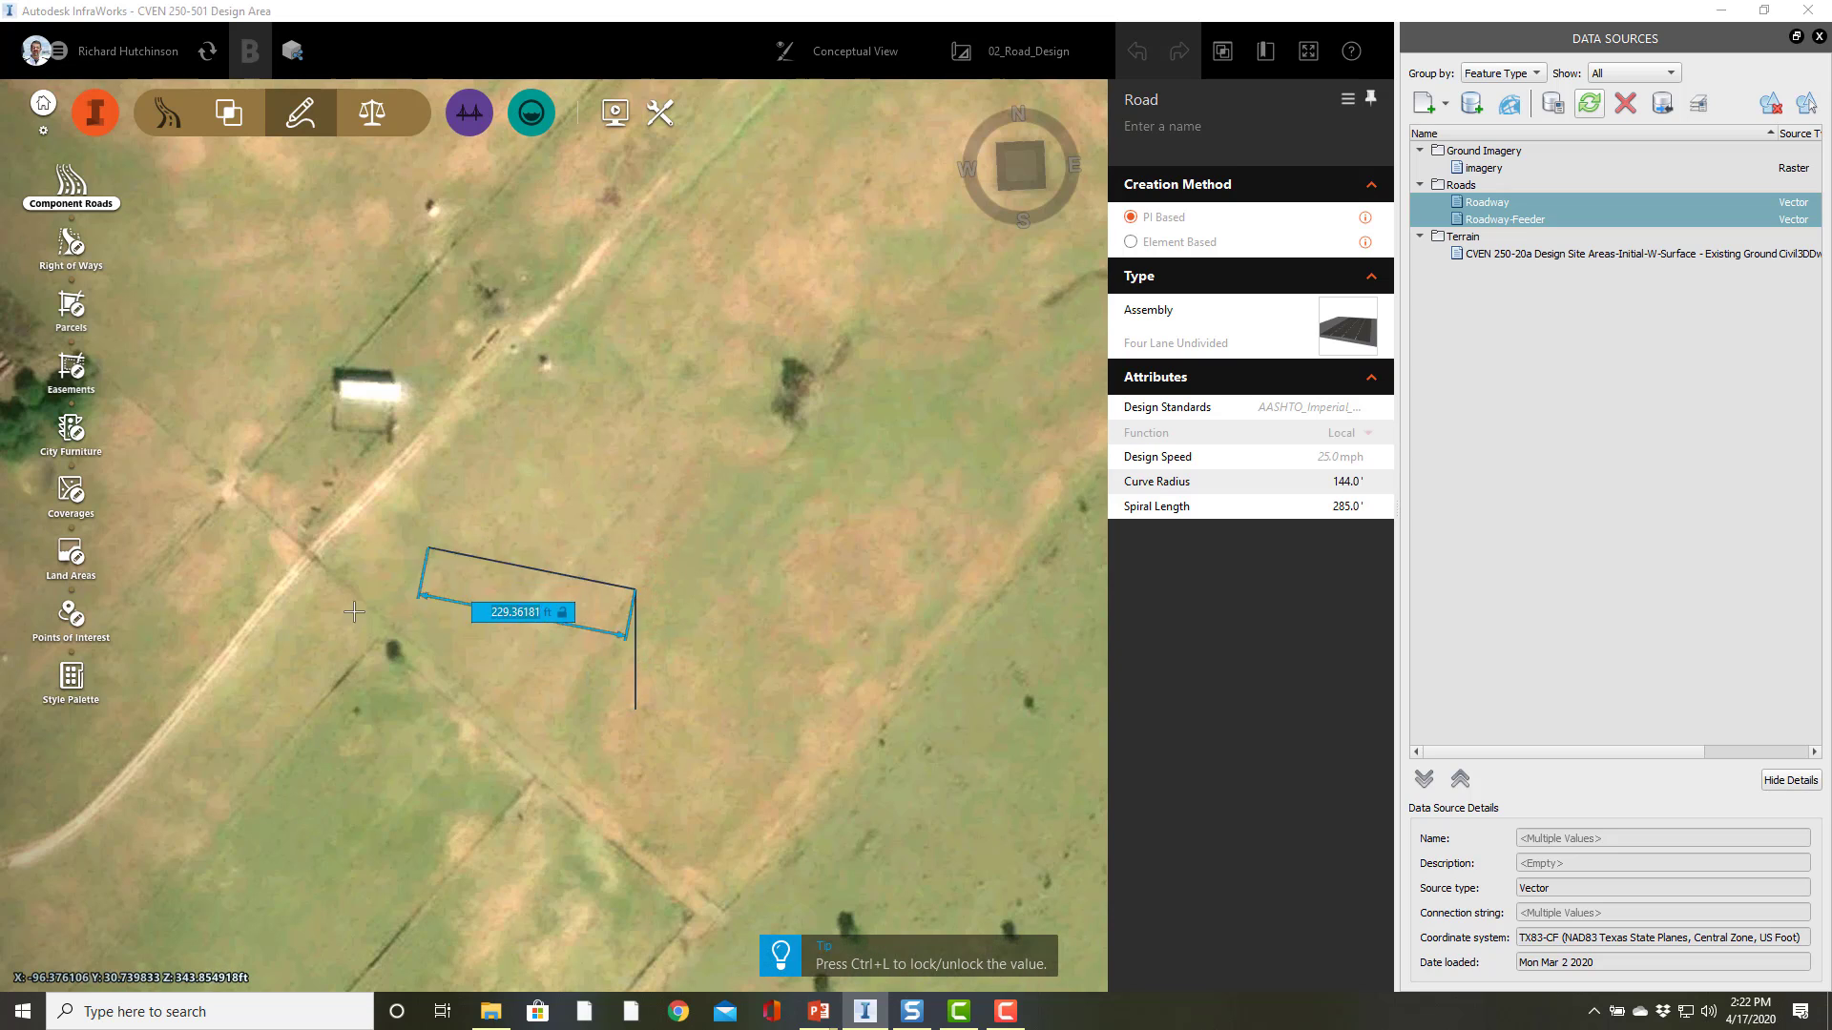
{"action": "right_click", "coordinate": [494, 553]}
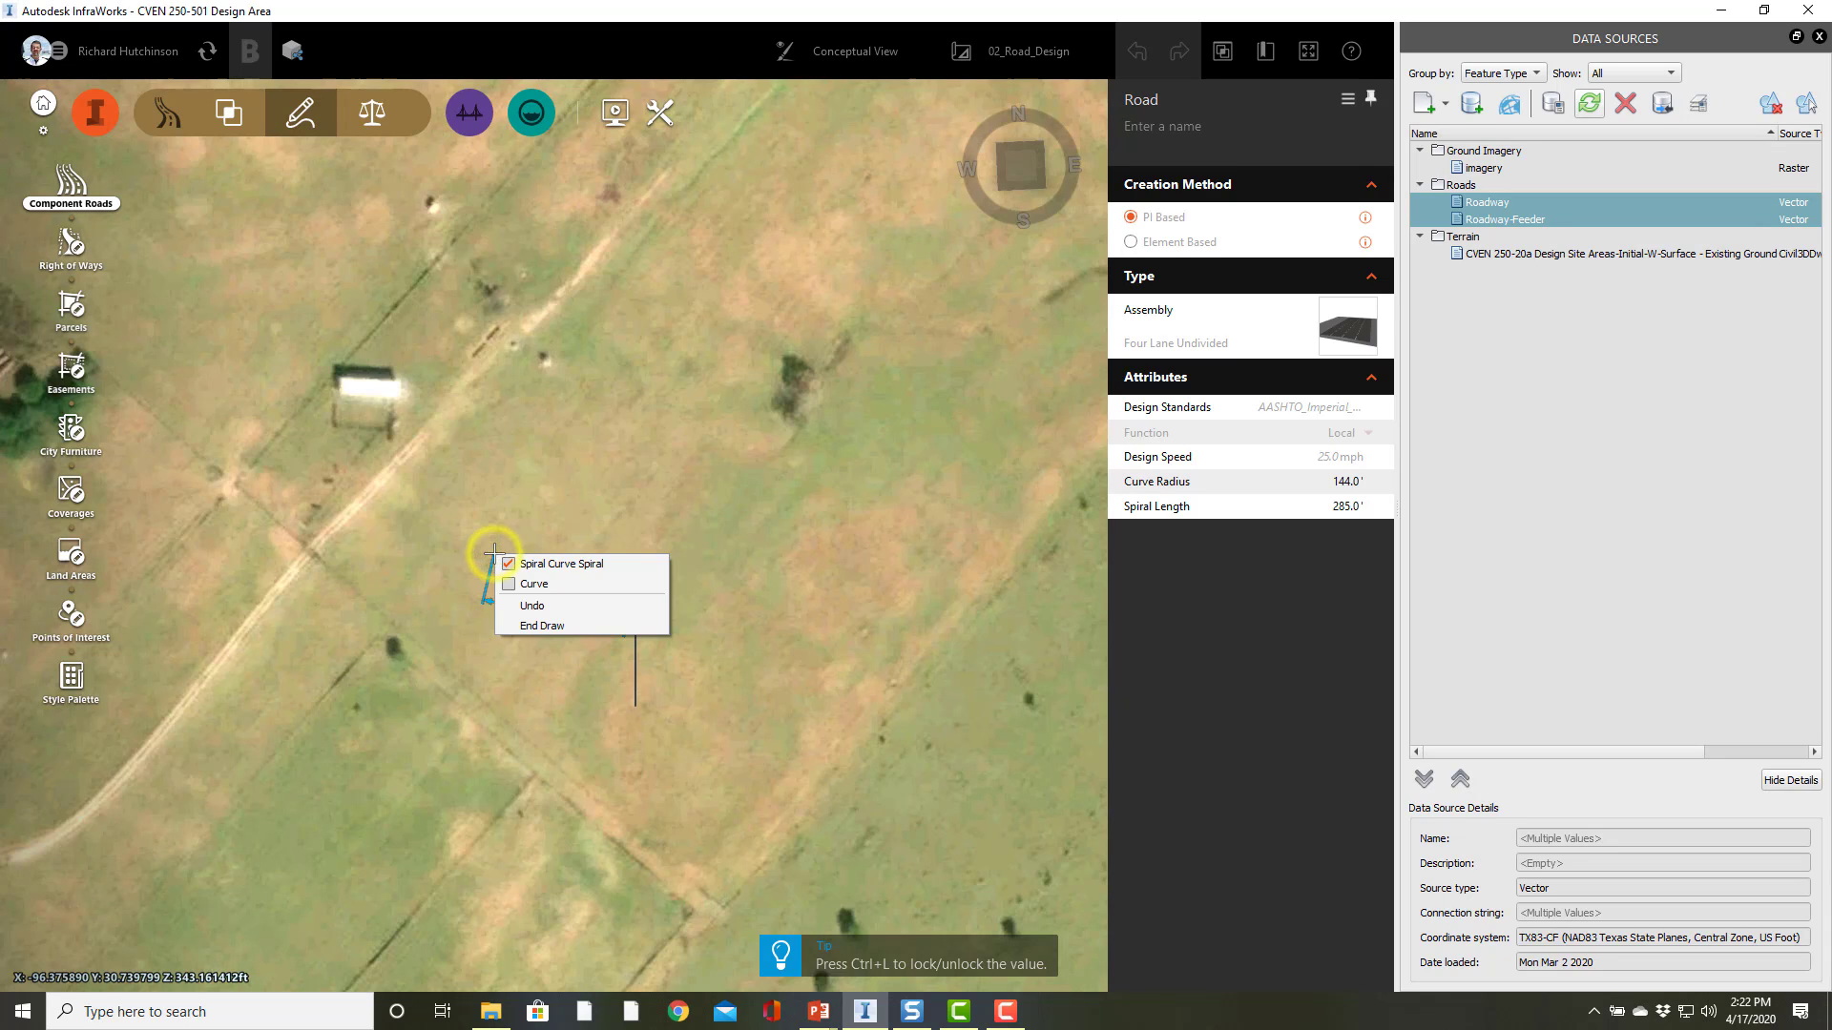
{"action": "left_click", "coordinate": [542, 626]}
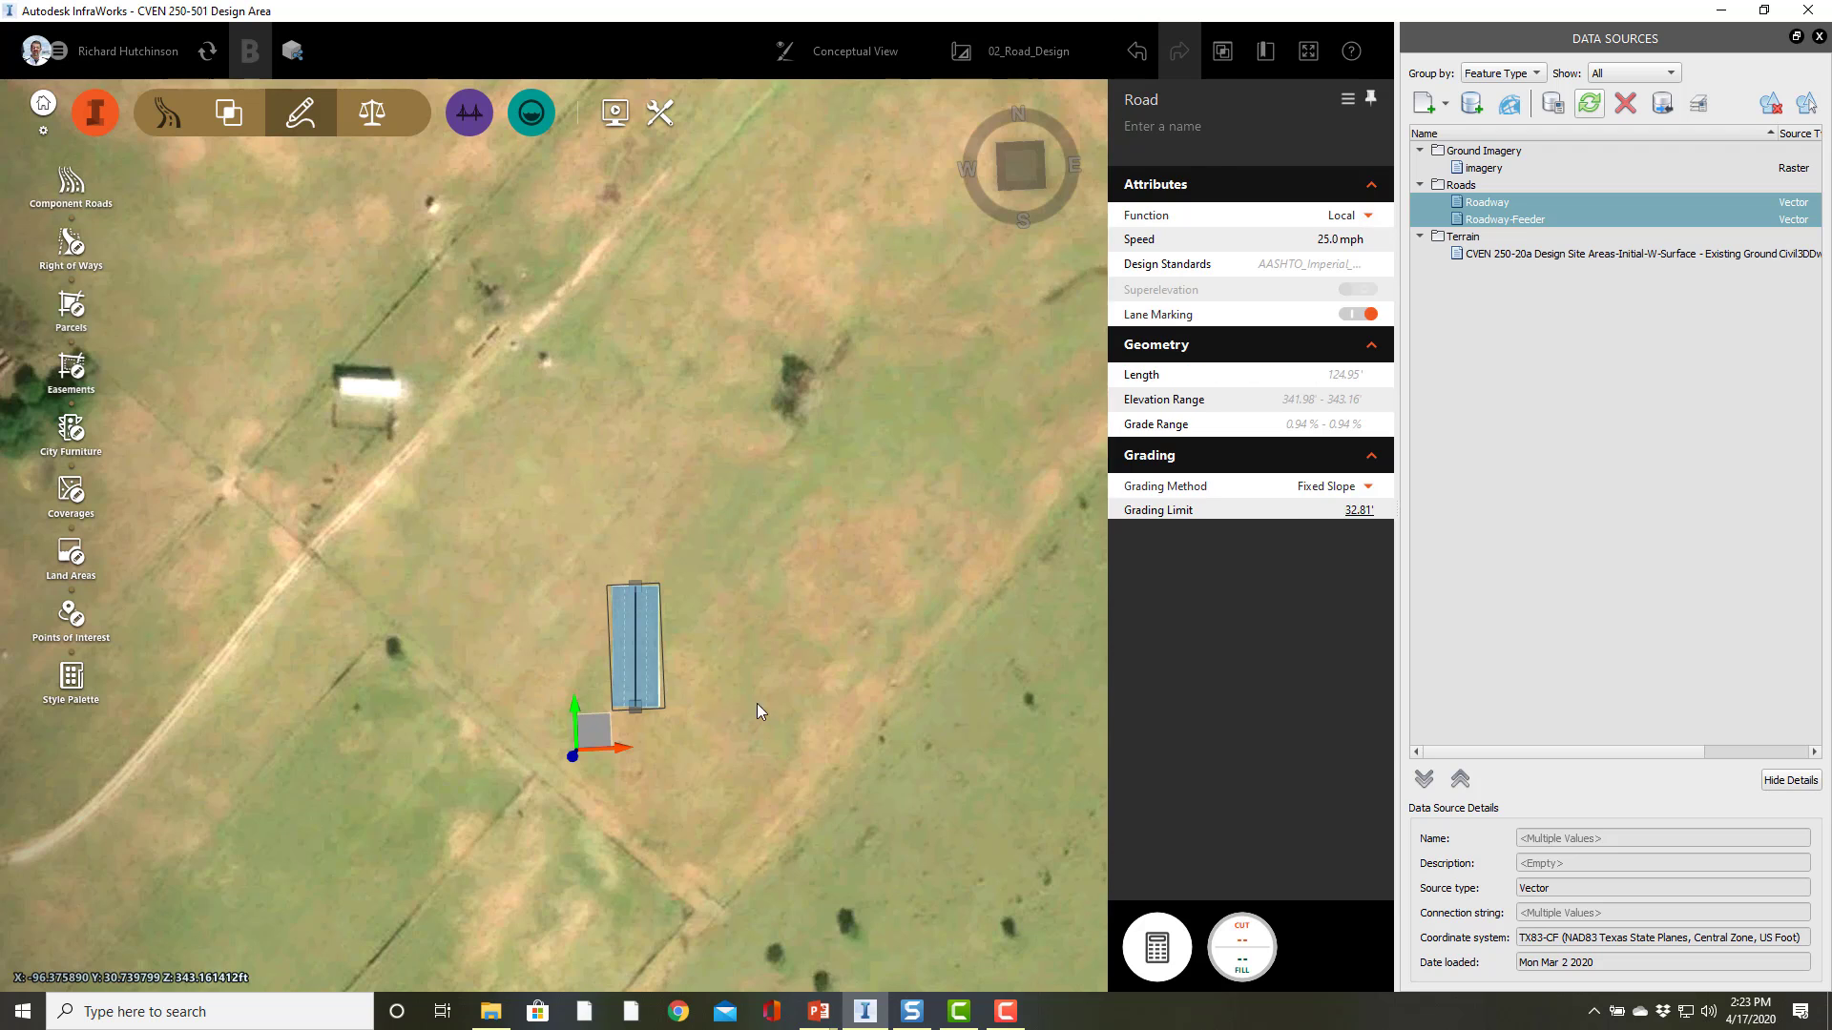
Step: Nudge the road's southern end grip so the road is about 126 ft long
{"action": "scroll", "coordinate": [725, 688], "scroll_direction": "up", "scroll_amount": 3}
{"action": "left_click_drag", "start_coordinate": [668, 753], "coordinate": [616, 781]}
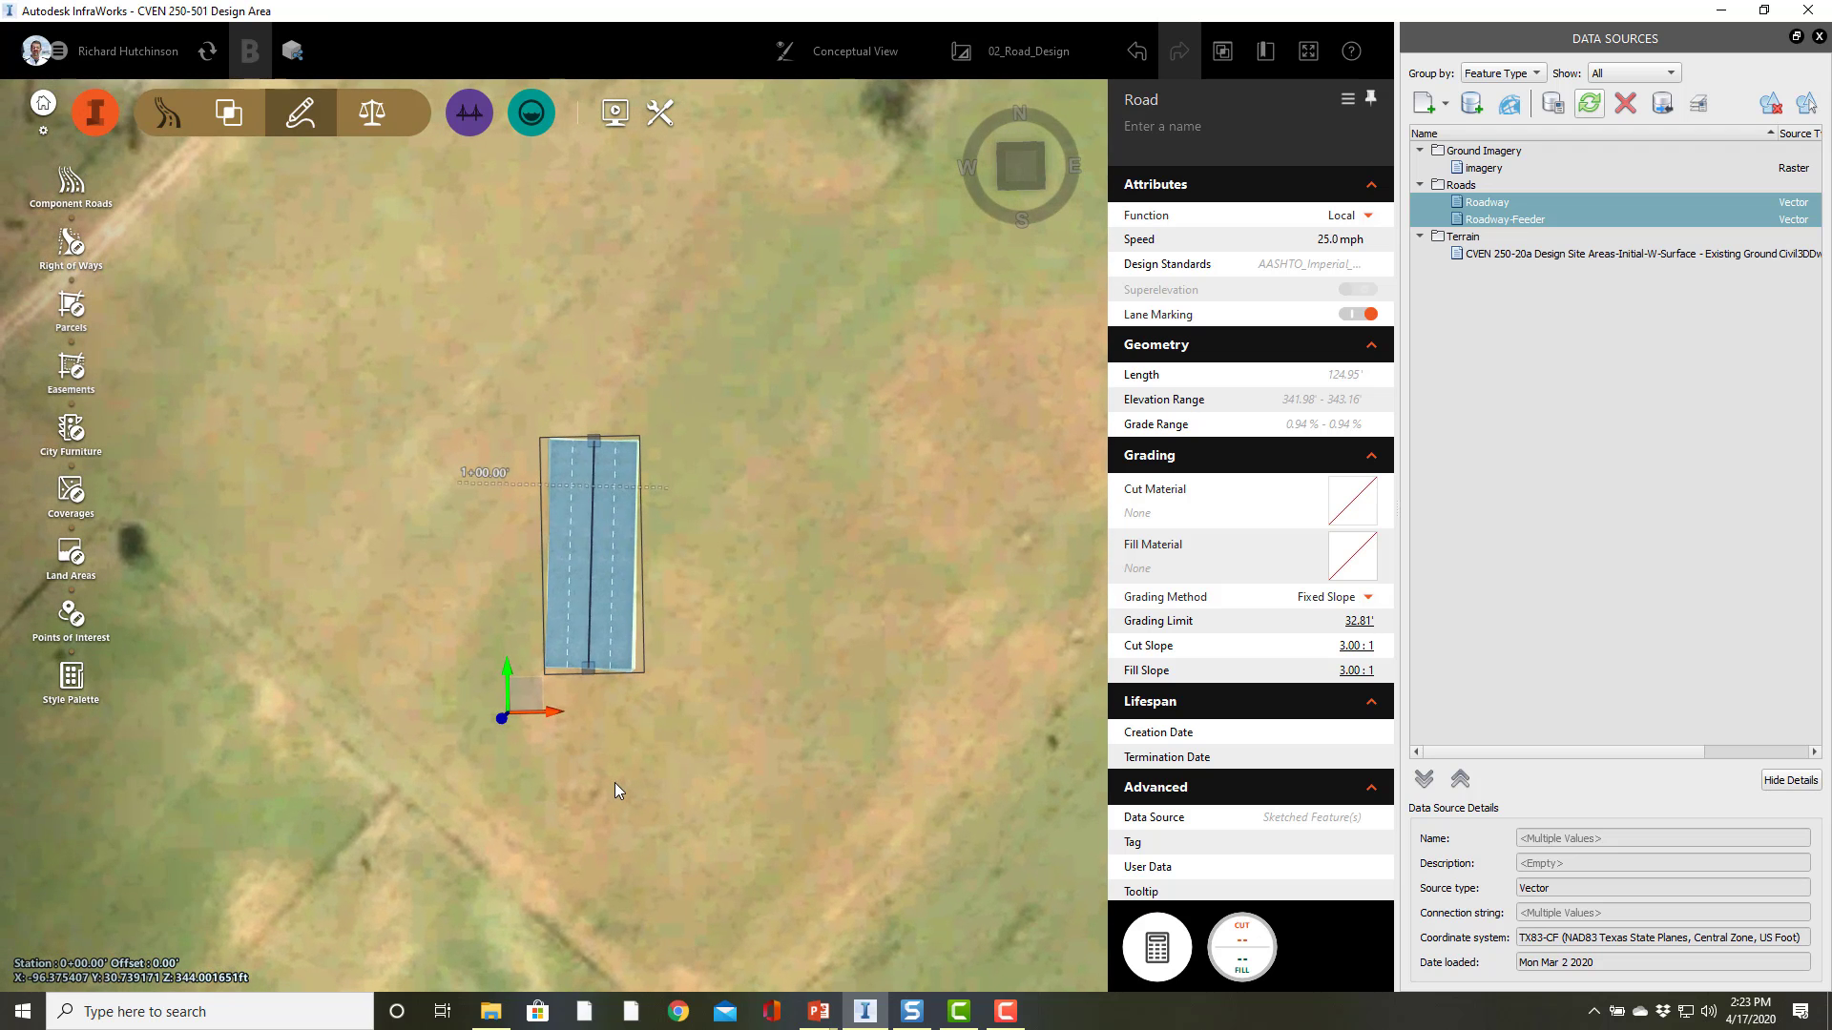
{"action": "scroll", "coordinate": [561, 494], "scroll_direction": "up", "scroll_amount": 2}
{"action": "scroll", "coordinate": [589, 601], "scroll_direction": "up", "scroll_amount": 2}
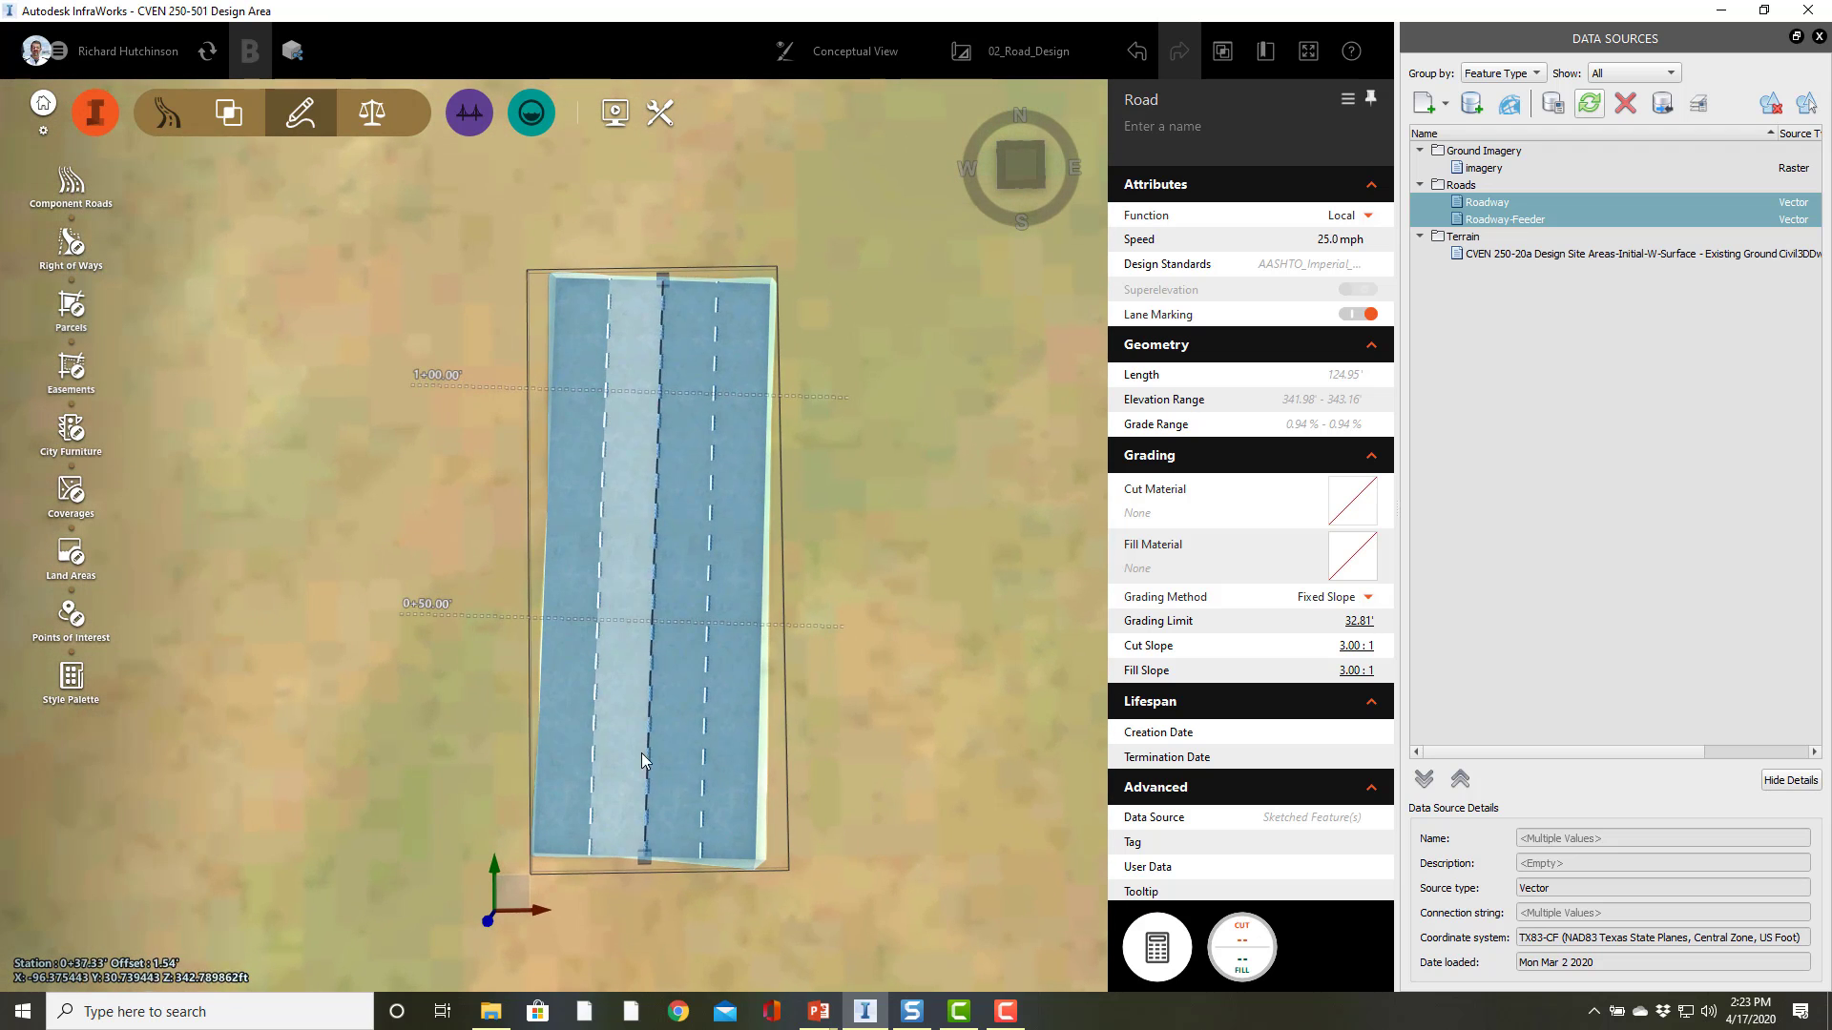
{"action": "left_click_drag", "start_coordinate": [655, 865], "coordinate": [656, 867]}
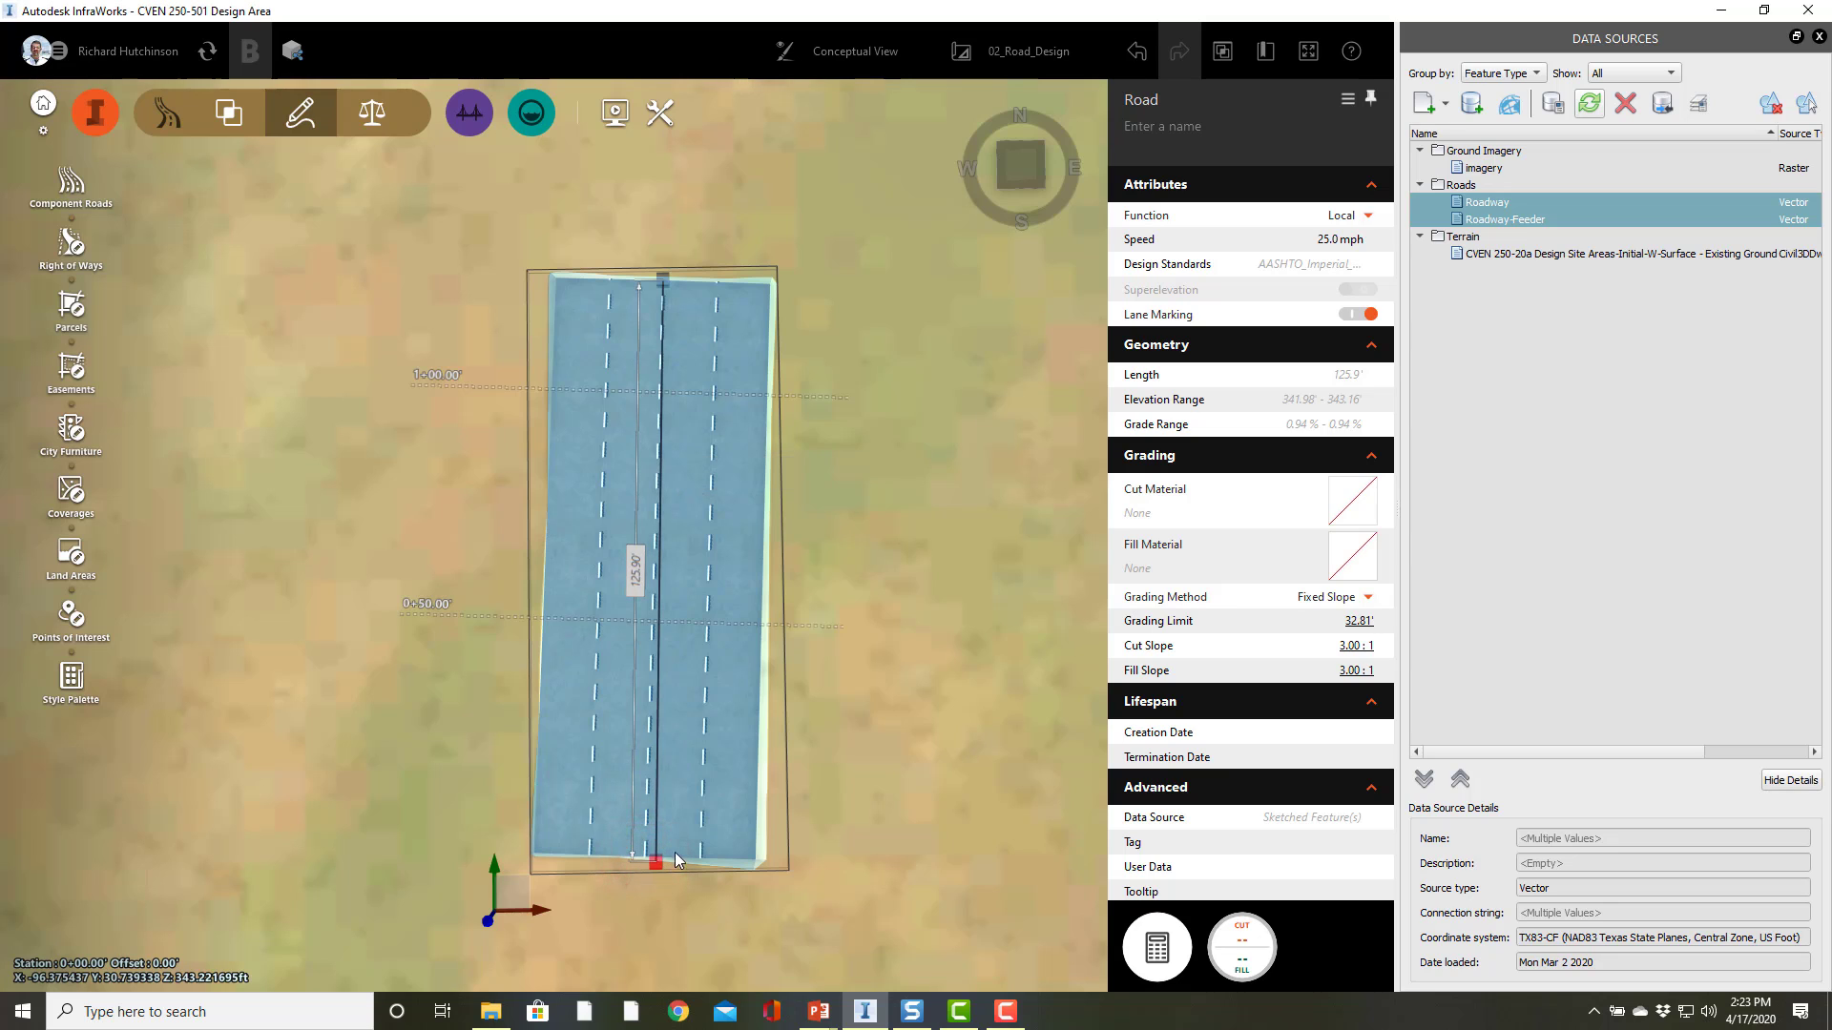
Step: Select individual lanes of the road to inspect their properties, then deselect
{"action": "left_click", "coordinate": [636, 783]}
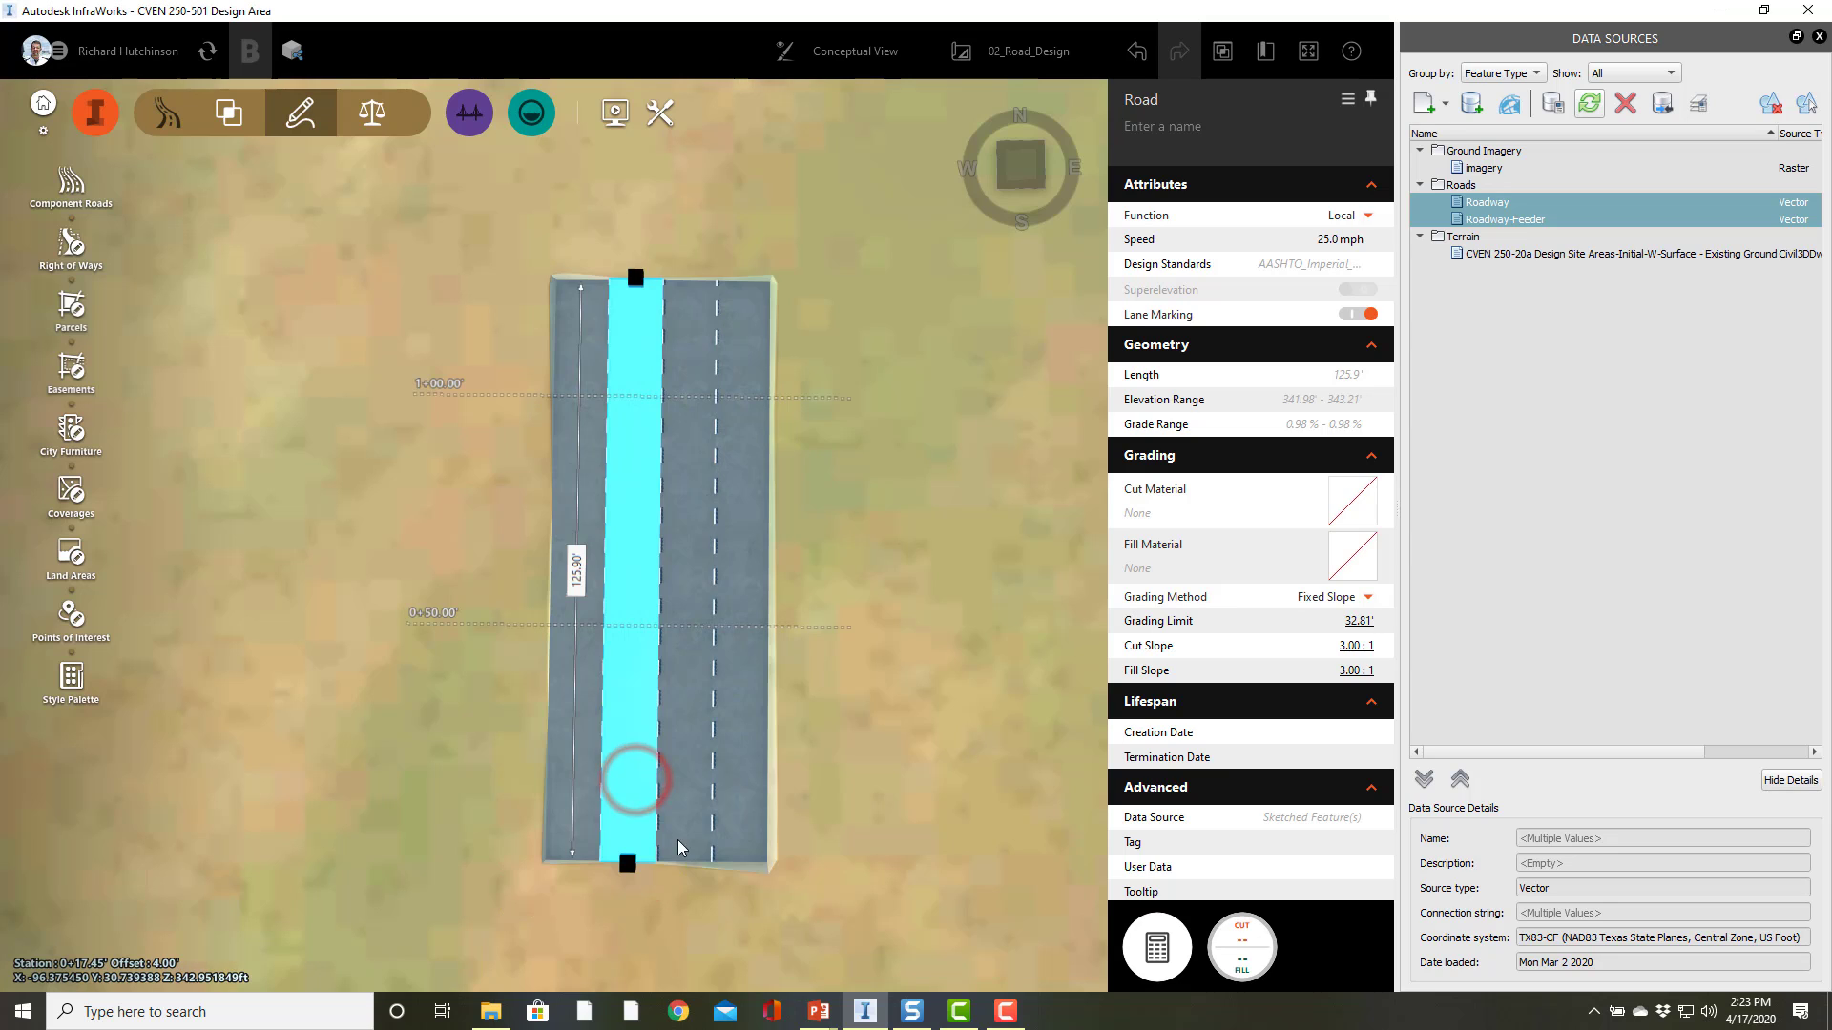
{"action": "left_click", "coordinate": [683, 794]}
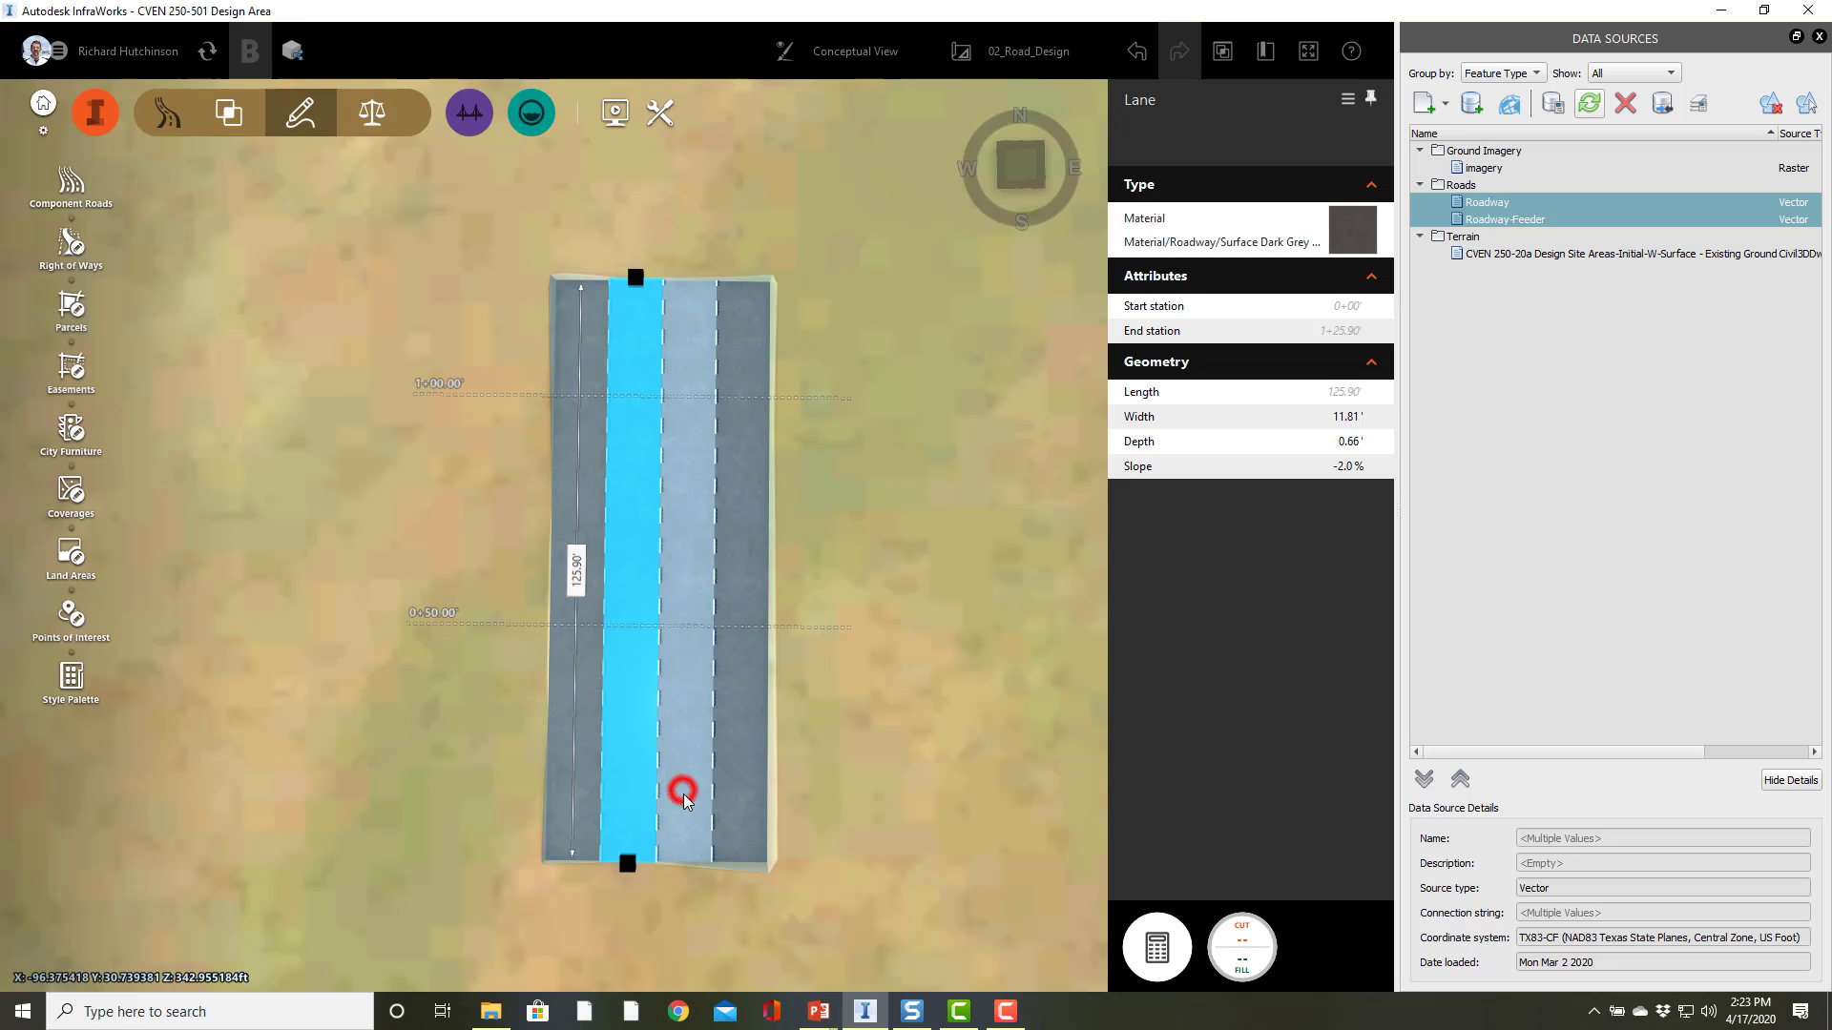
{"action": "left_click", "coordinate": [745, 810]}
{"action": "left_click", "coordinate": [574, 806]}
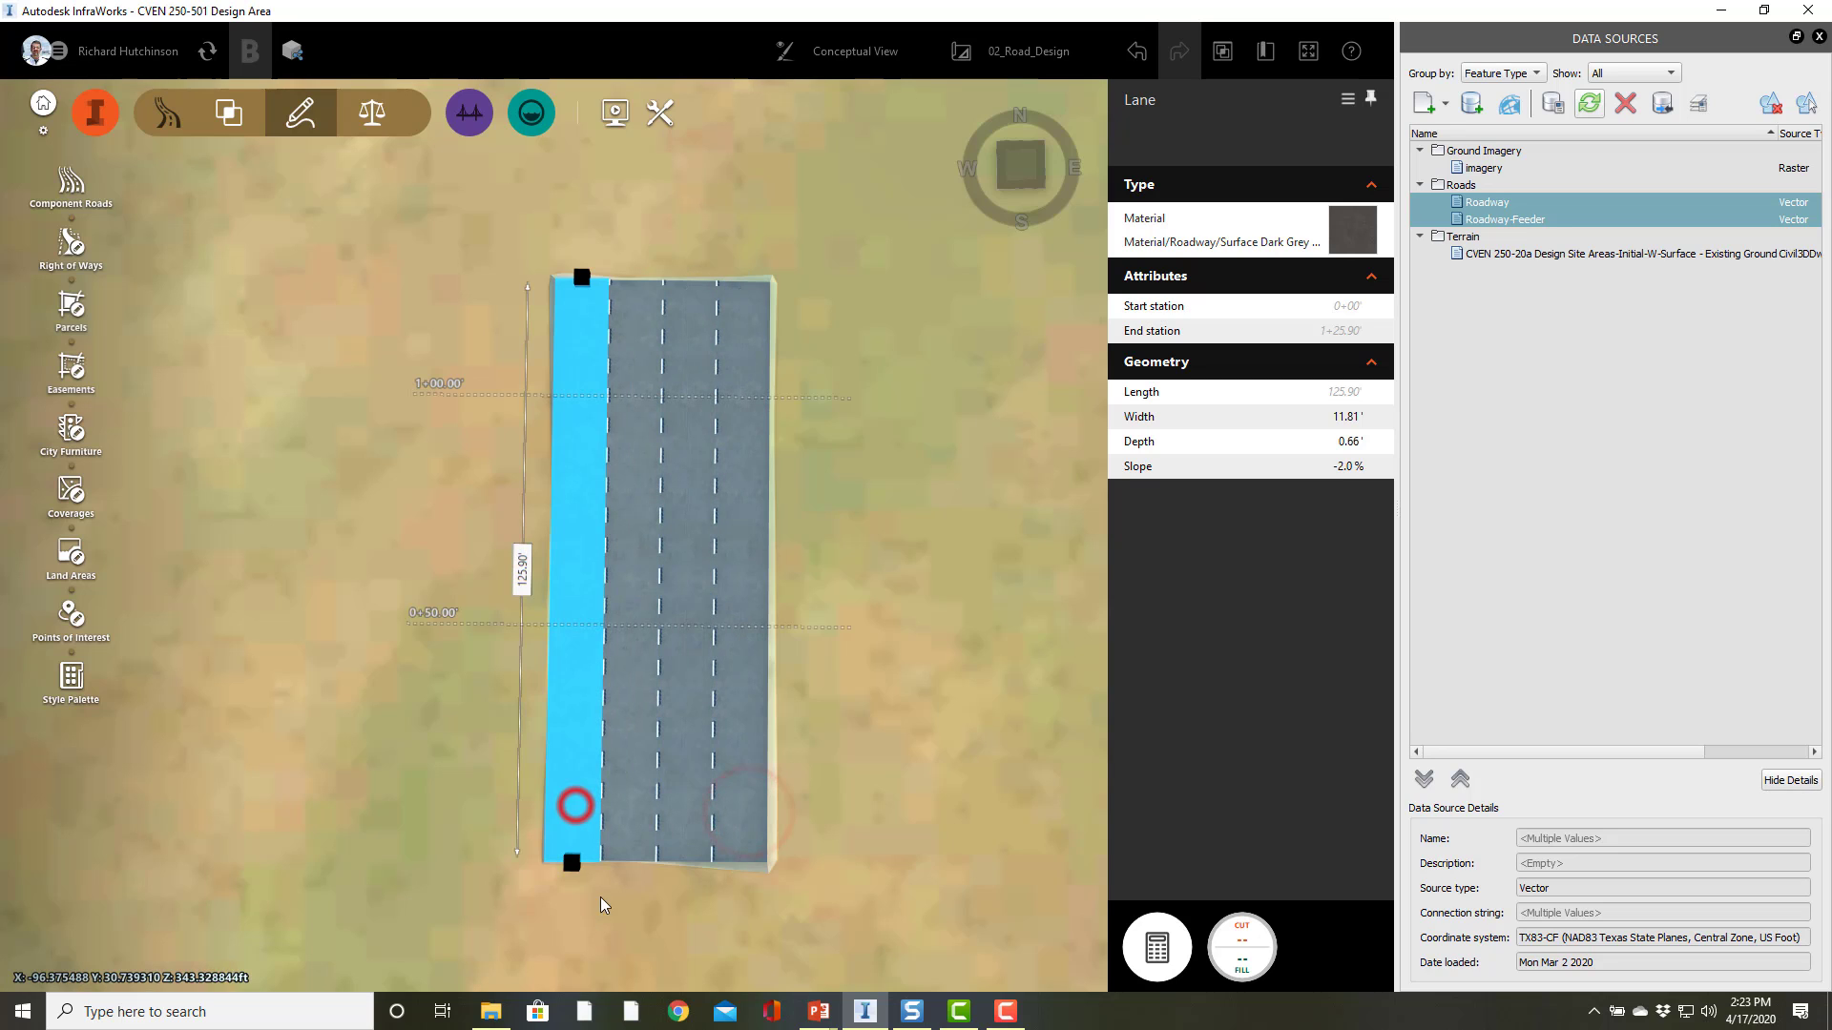
{"action": "left_click", "coordinate": [662, 906]}
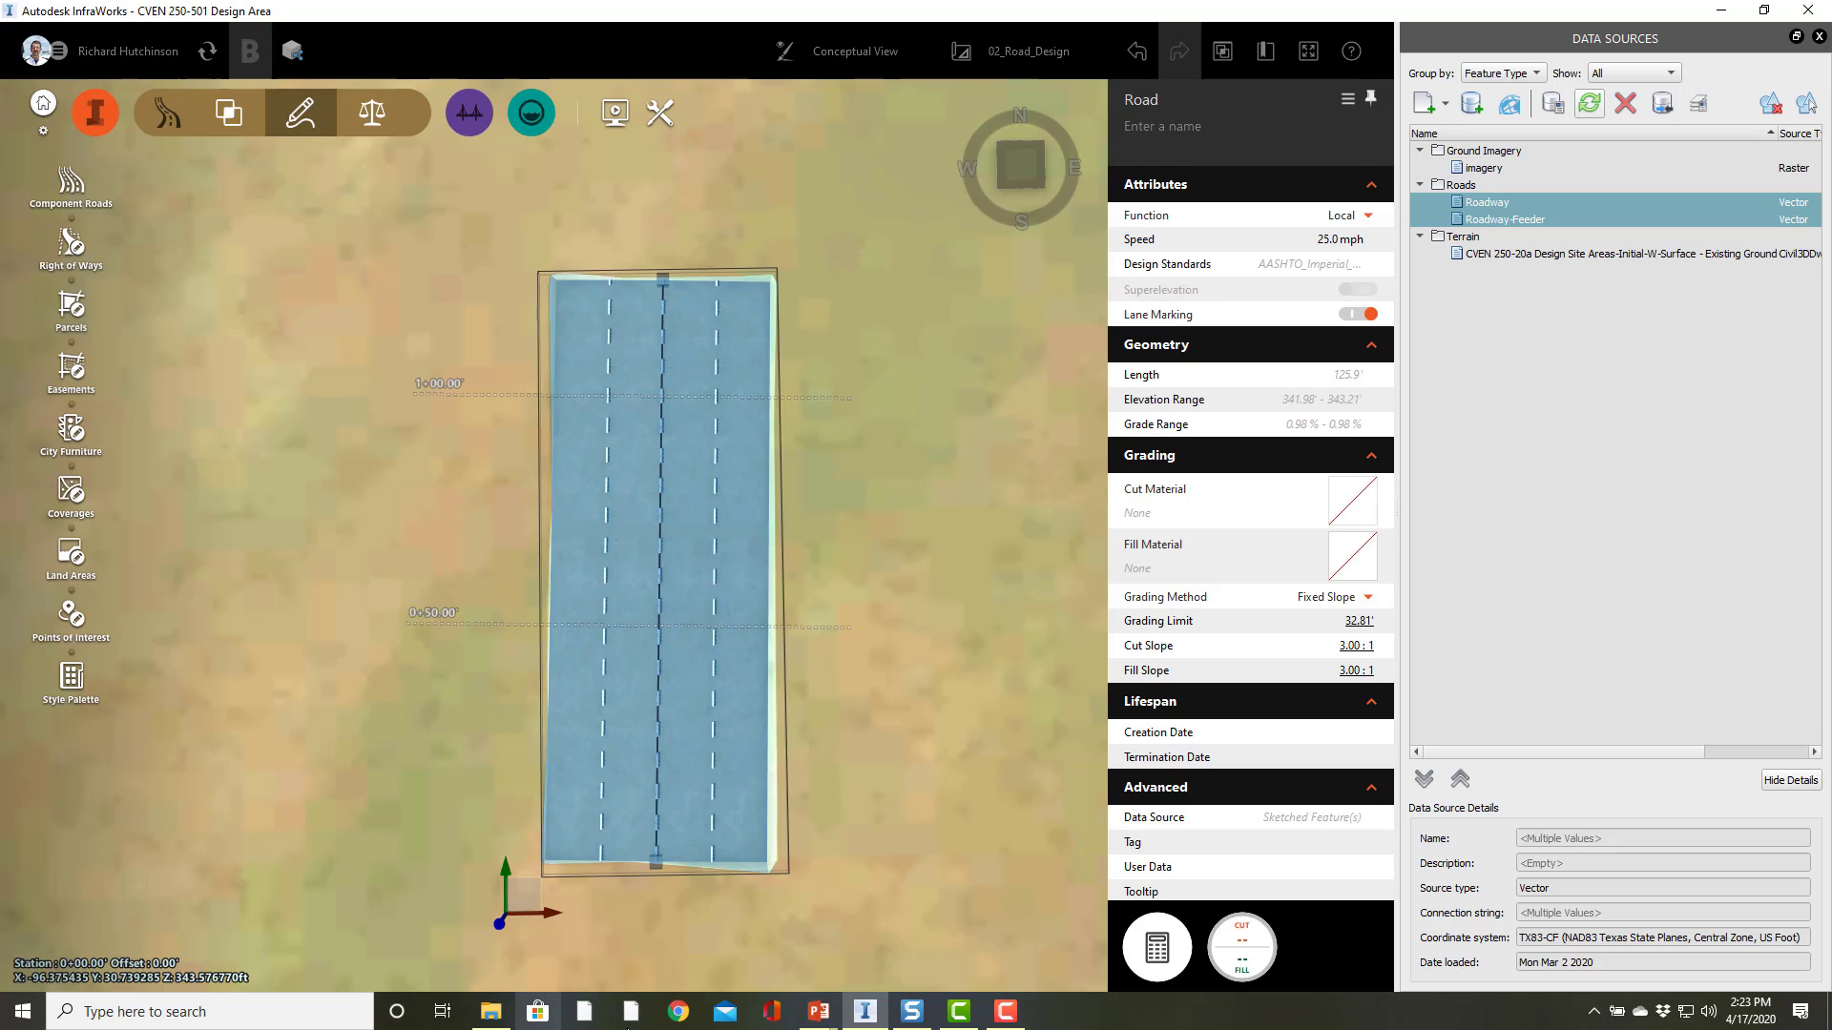
{"action": "left_click", "coordinate": [1027, 1017]}
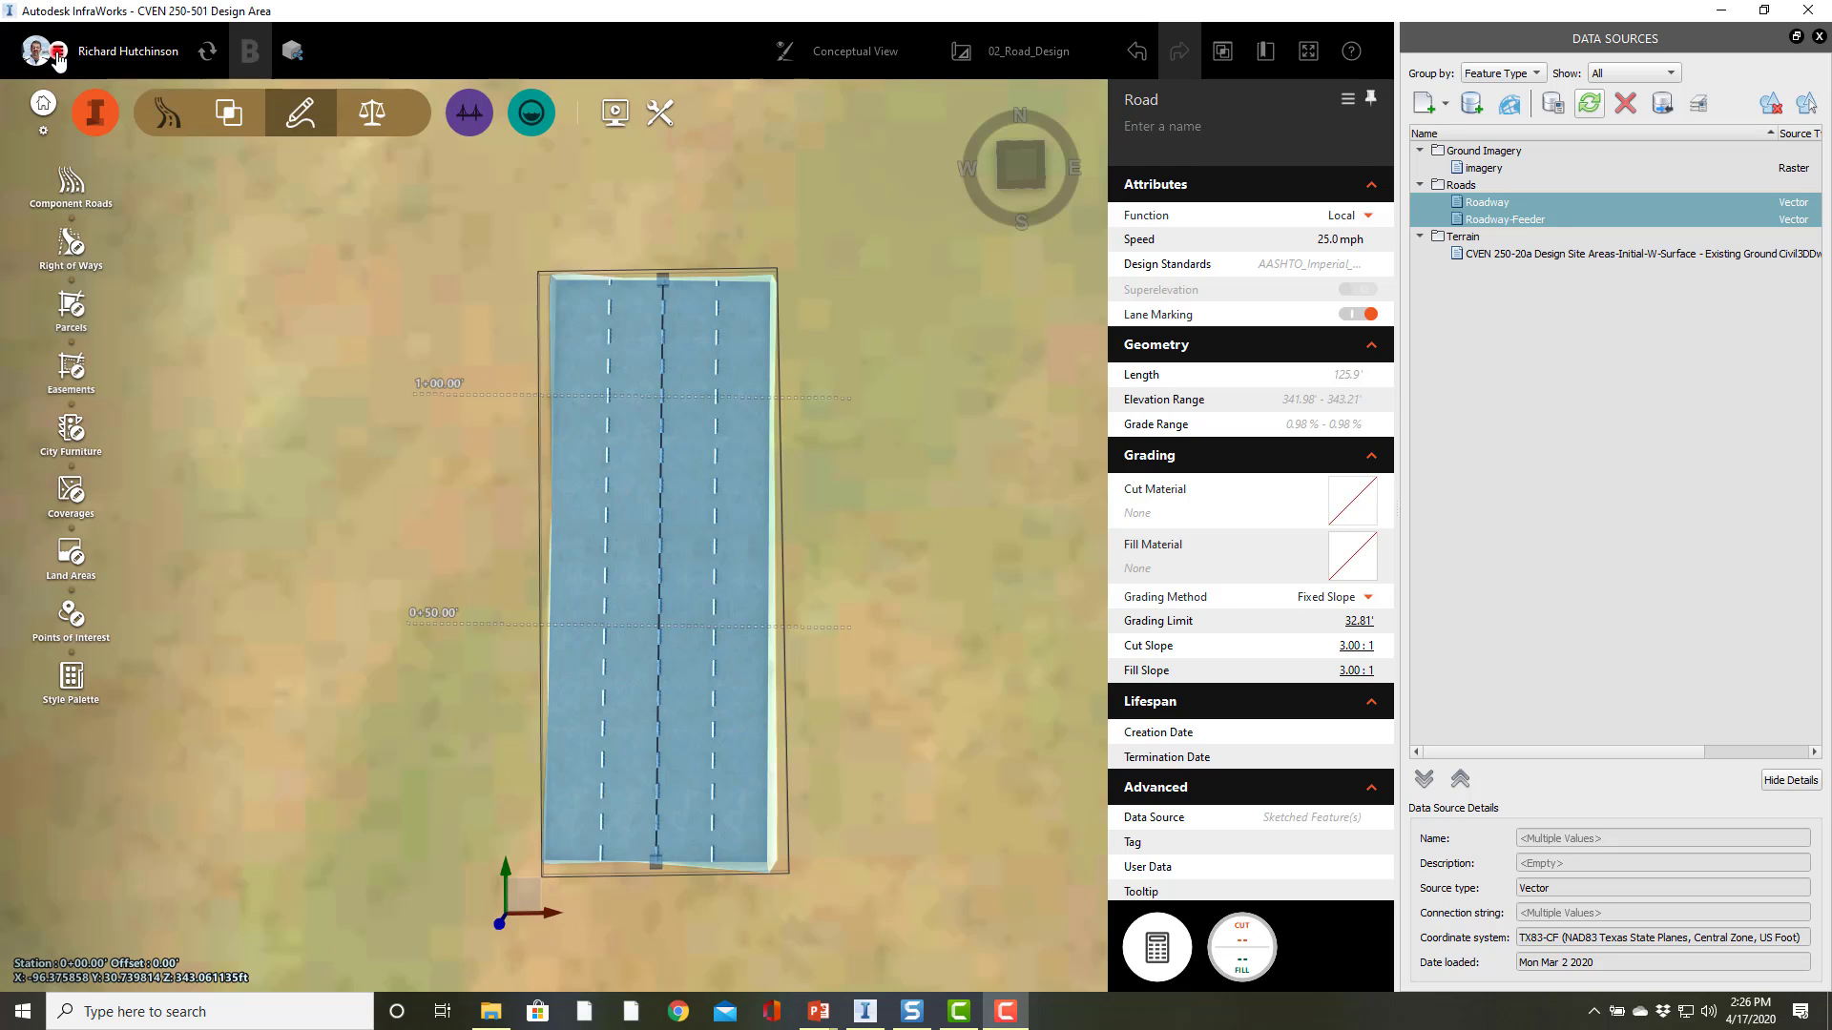
Step: Open the application options and check the unit configuration for length and distance
{"action": "left_click", "coordinate": [38, 53]}
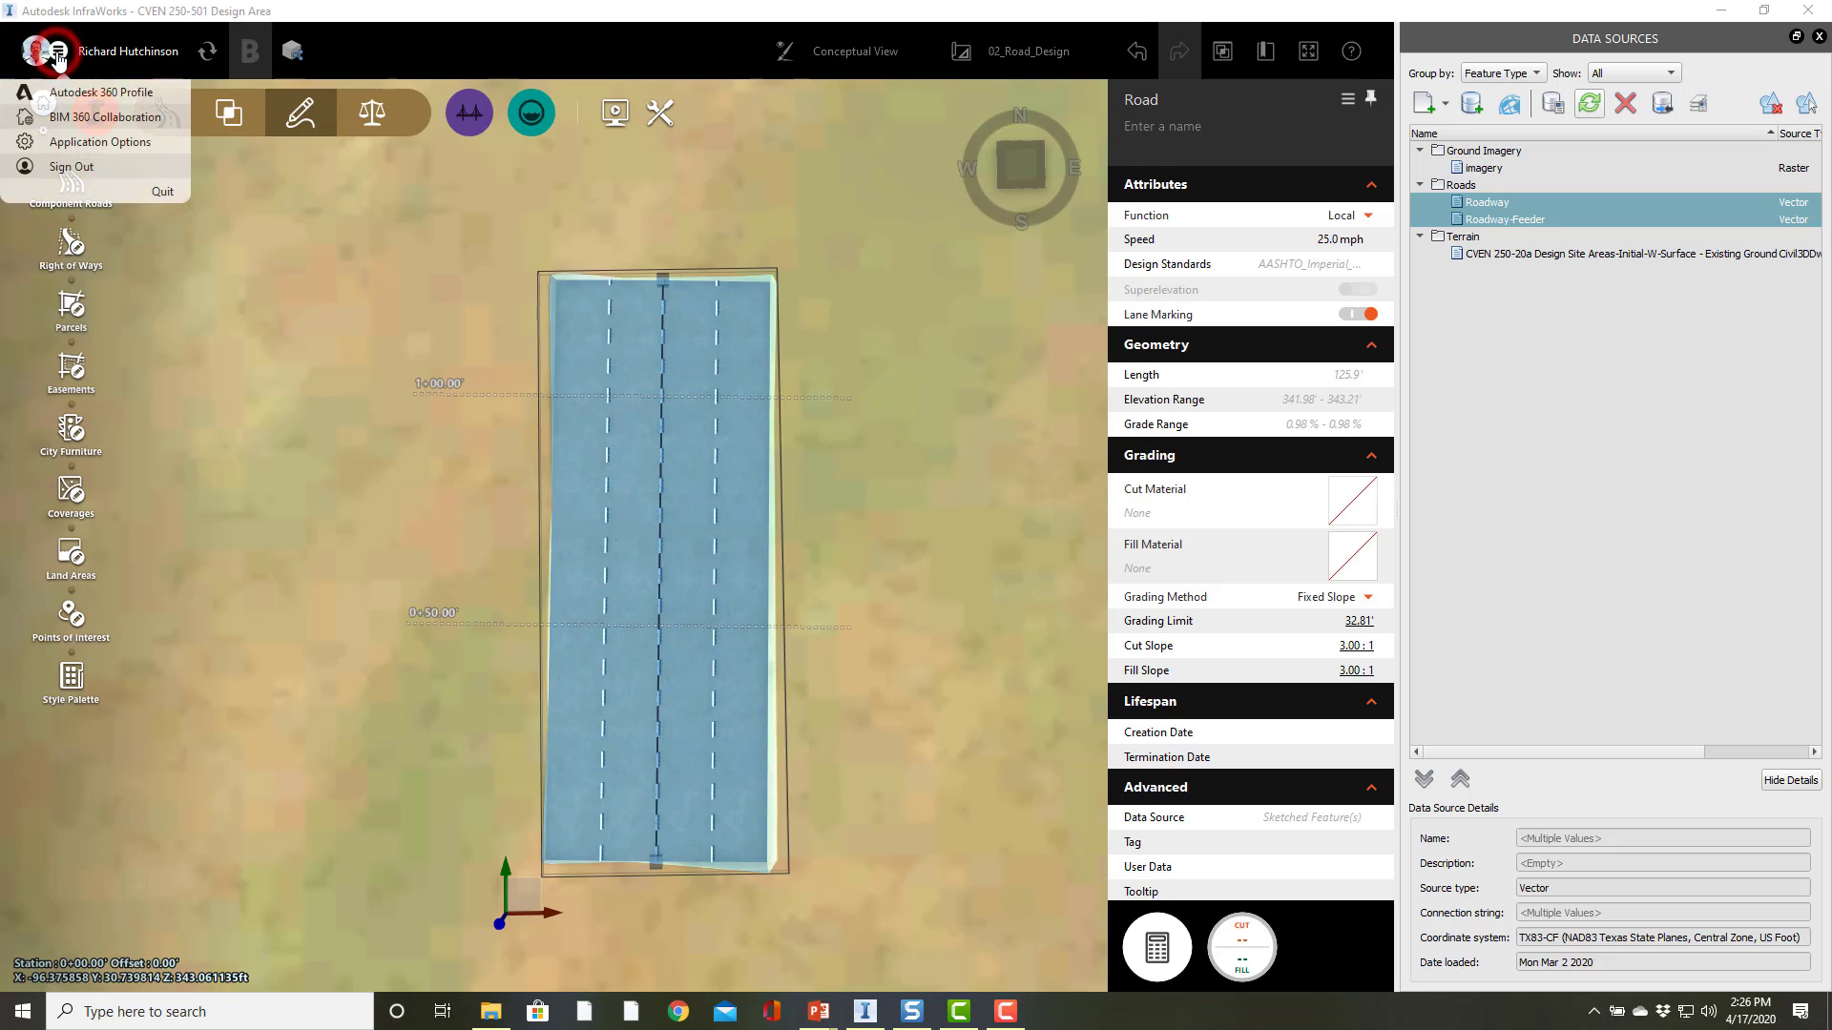
{"action": "left_click", "coordinate": [81, 145]}
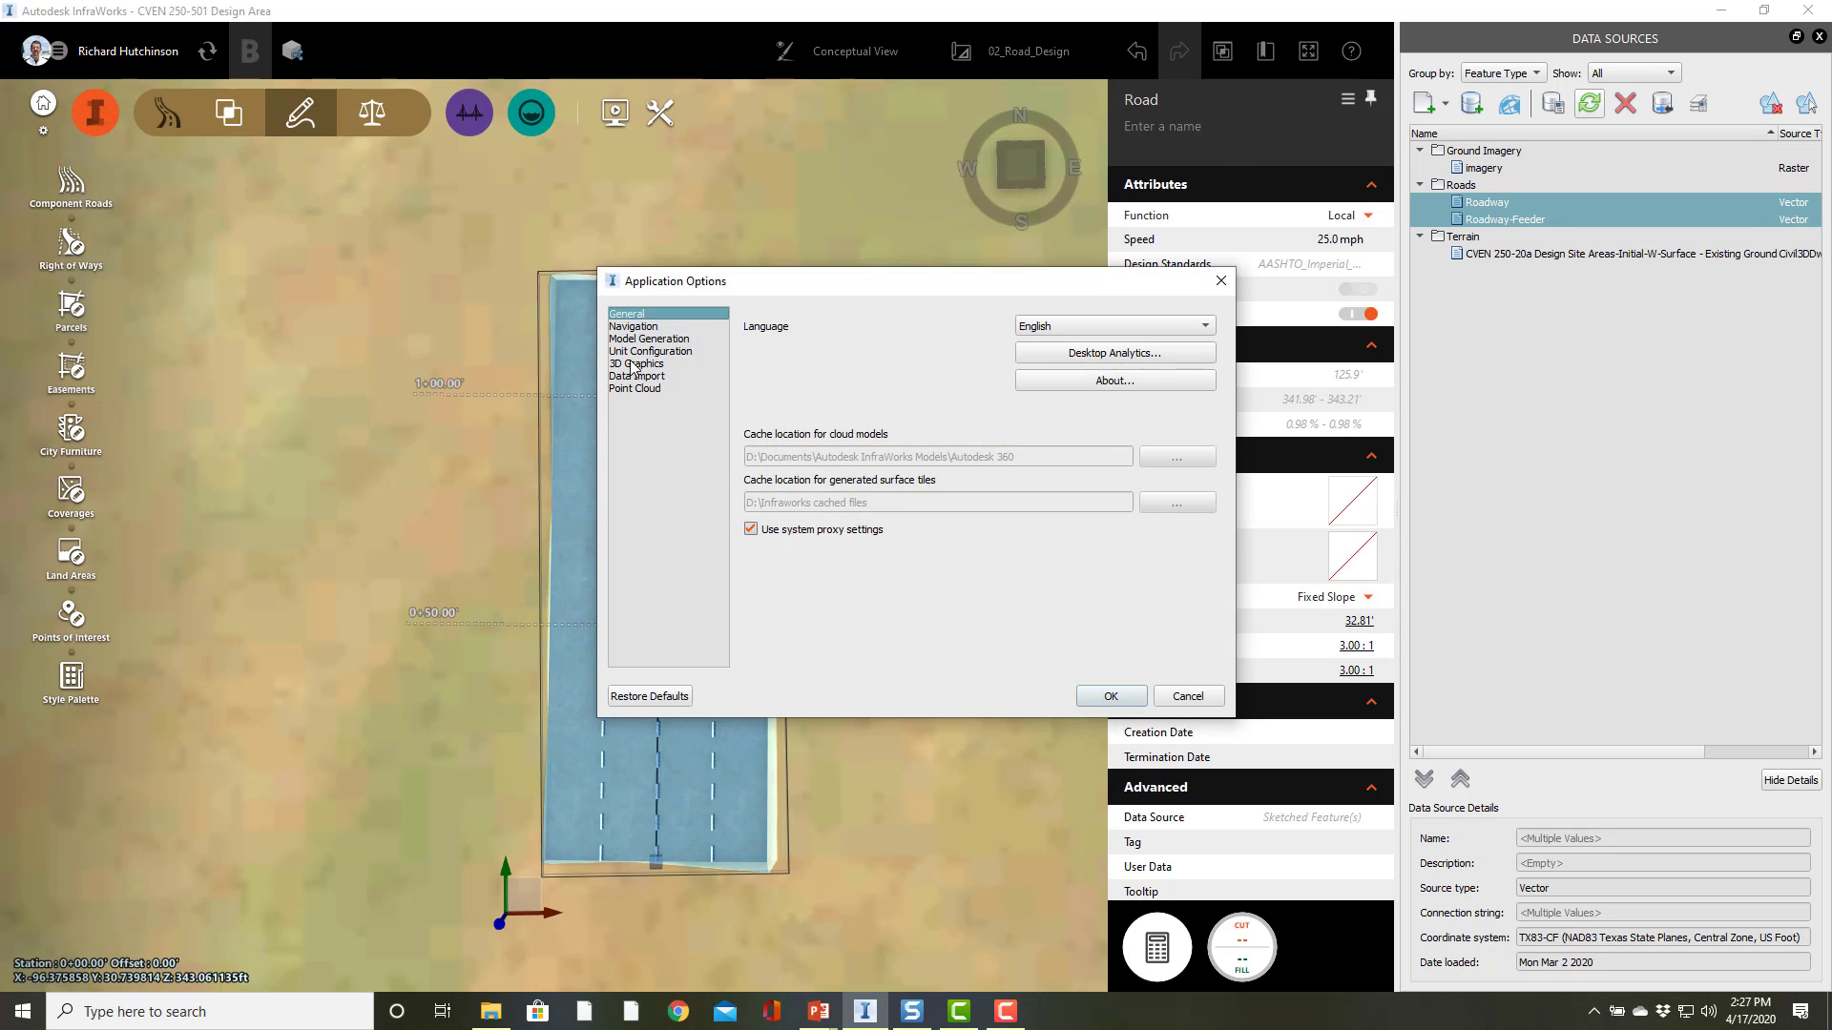
{"action": "left_click", "coordinate": [635, 351]}
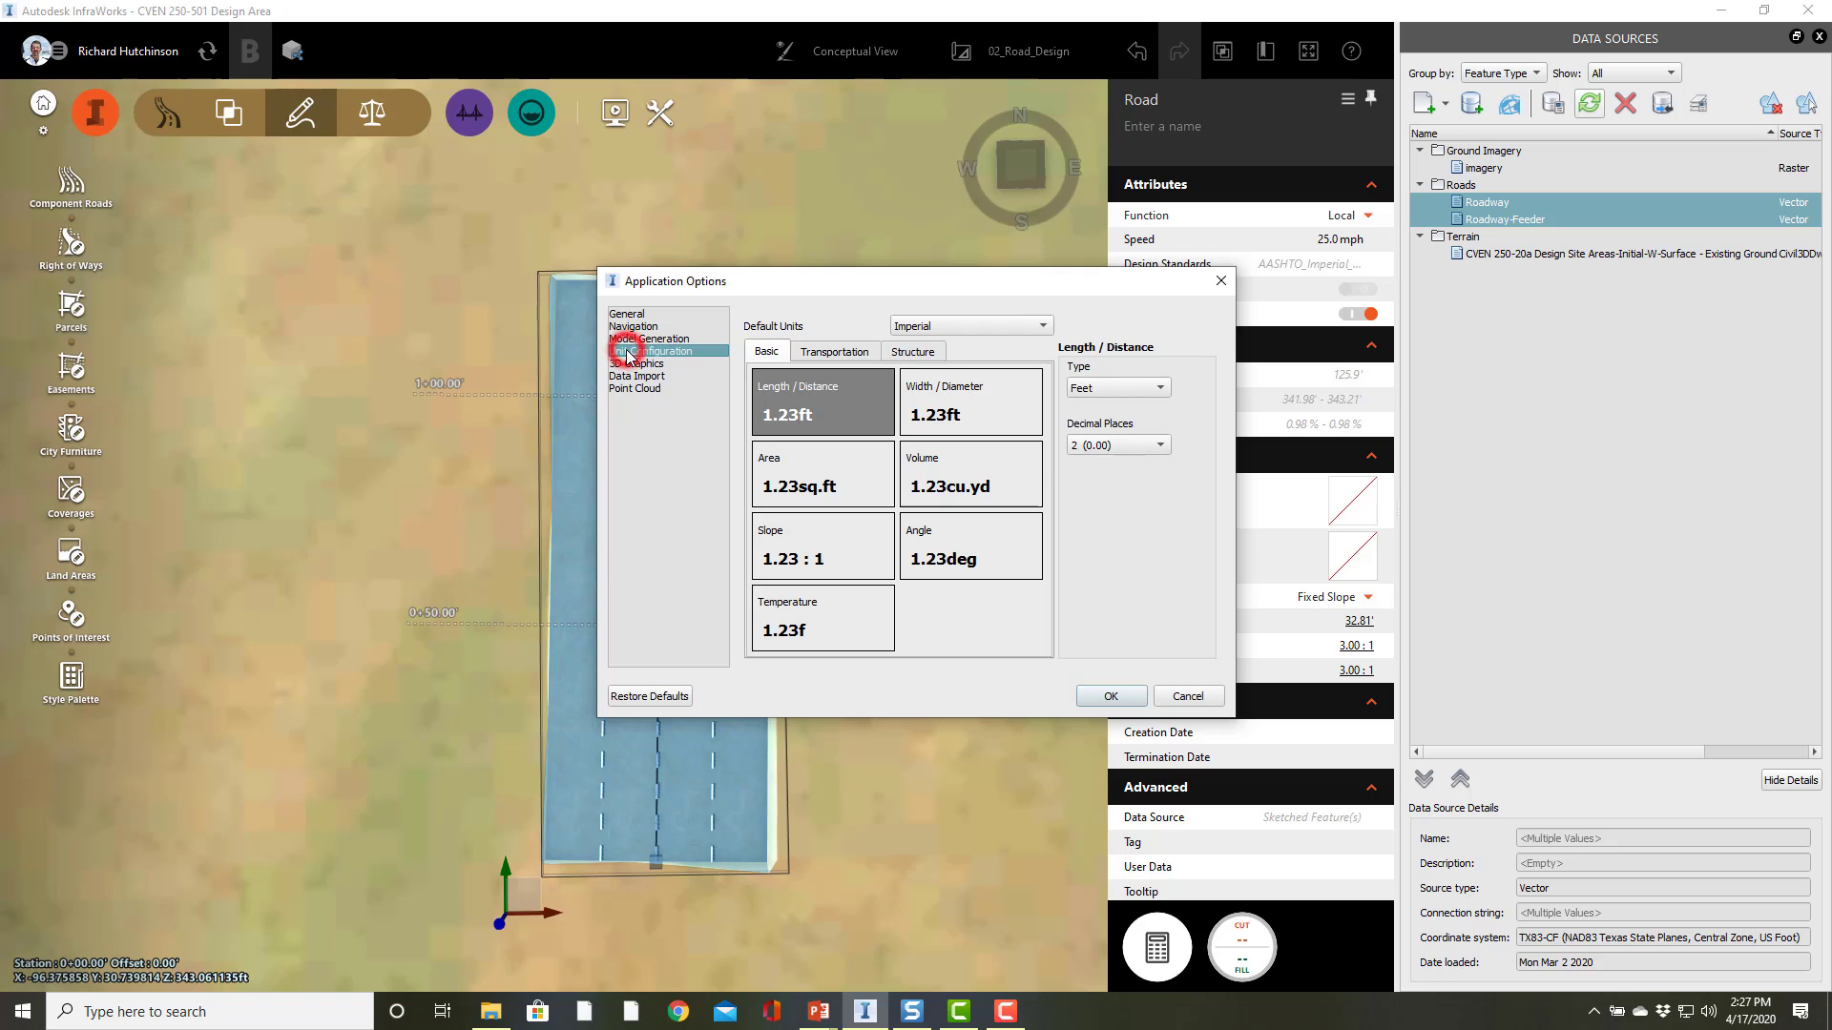
{"action": "left_click", "coordinate": [965, 323]}
{"action": "left_click", "coordinate": [917, 327]}
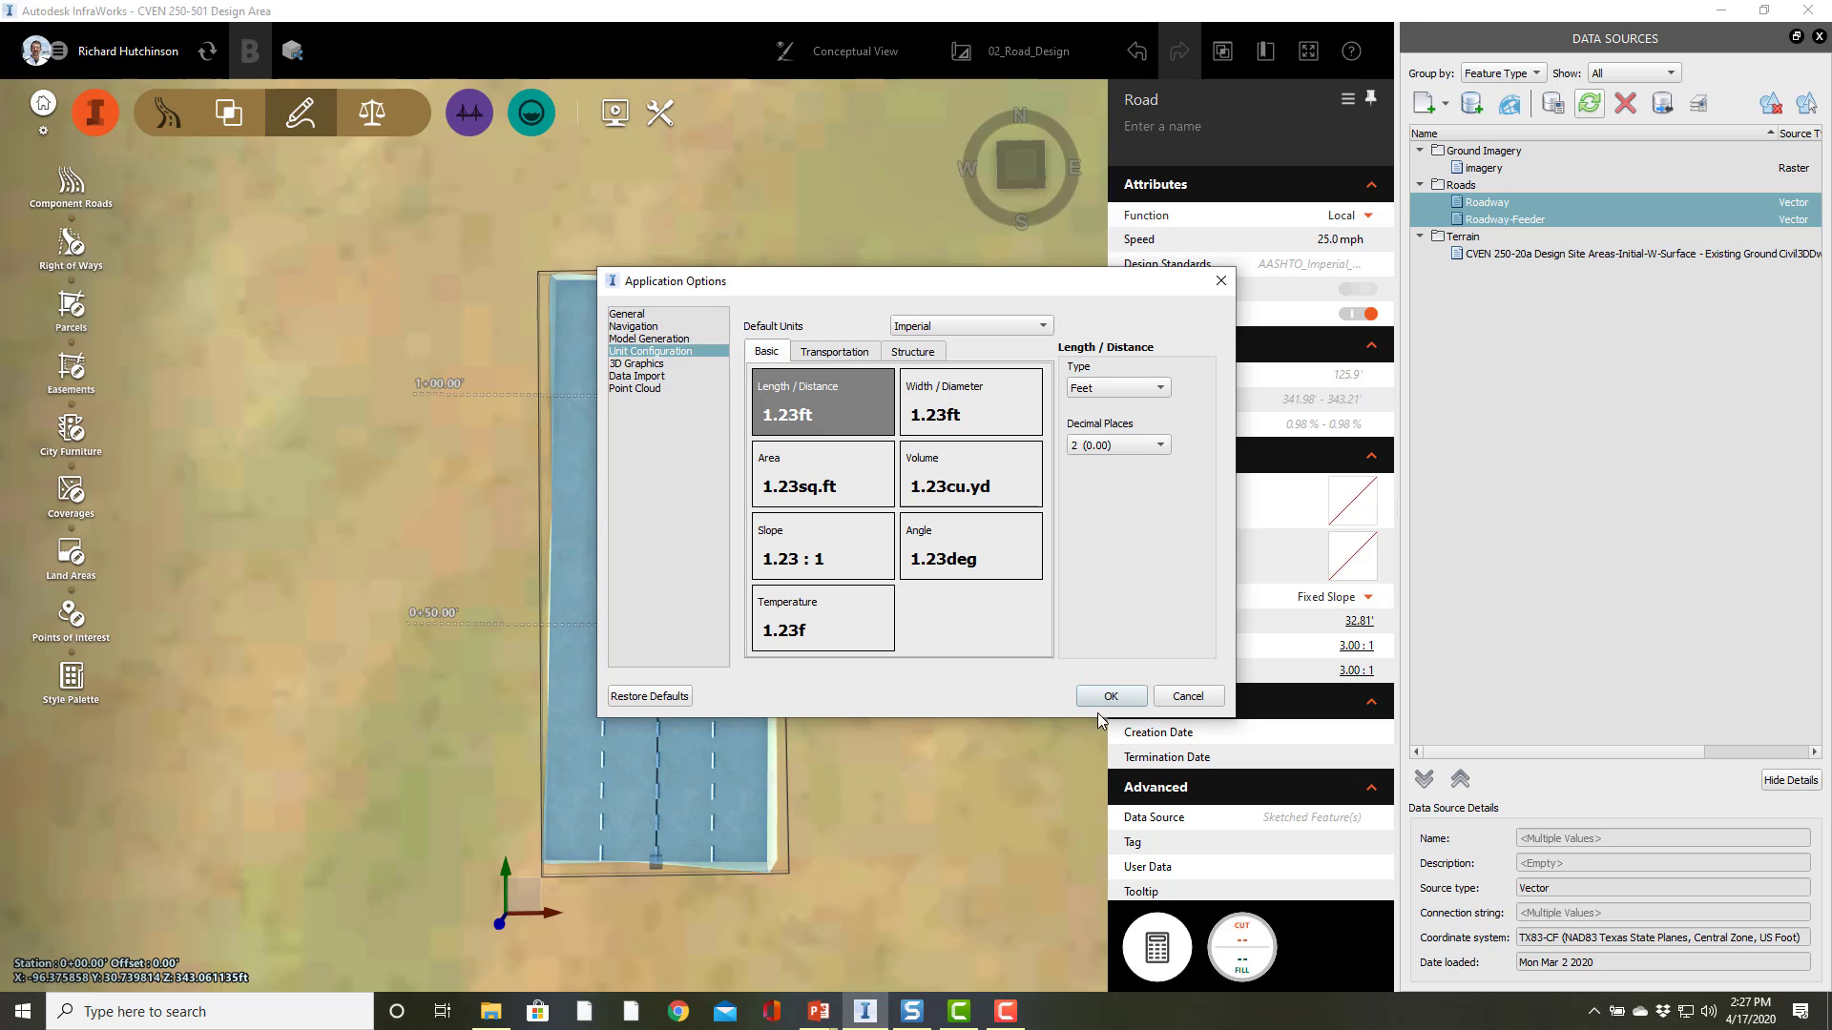
{"action": "left_click", "coordinate": [1135, 387]}
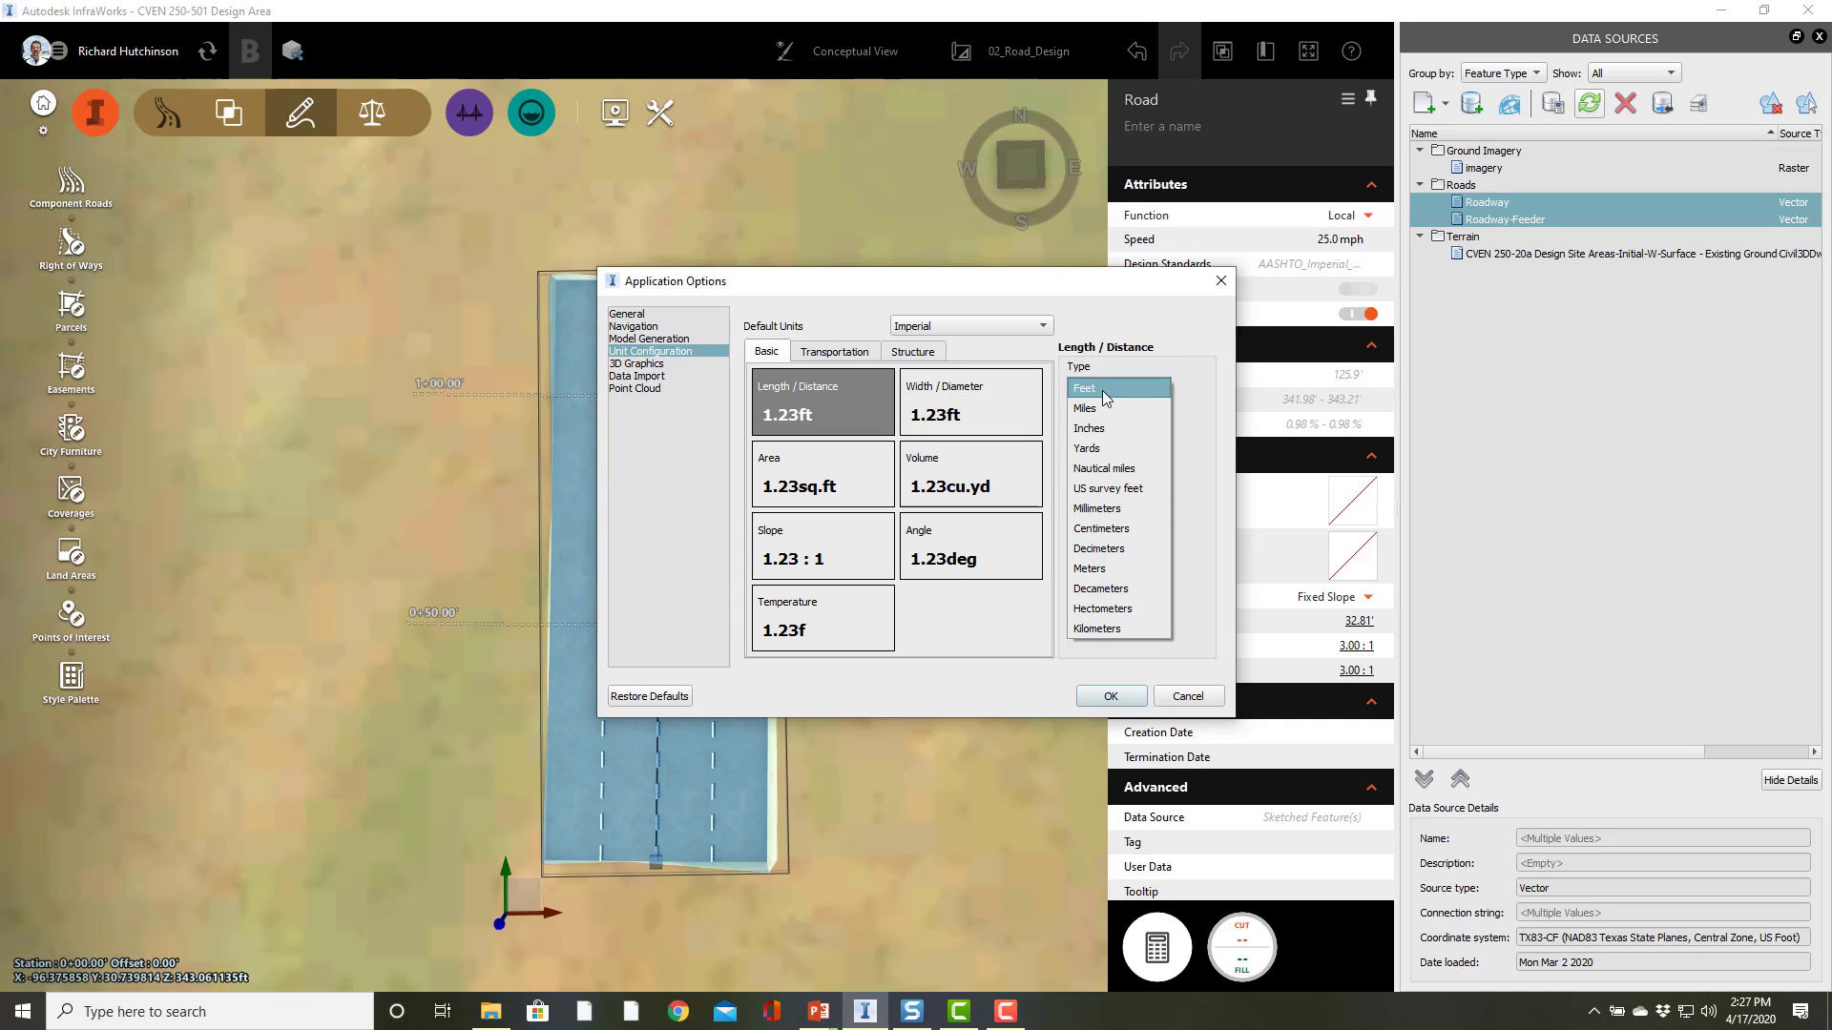
{"action": "left_click", "coordinate": [1122, 303]}
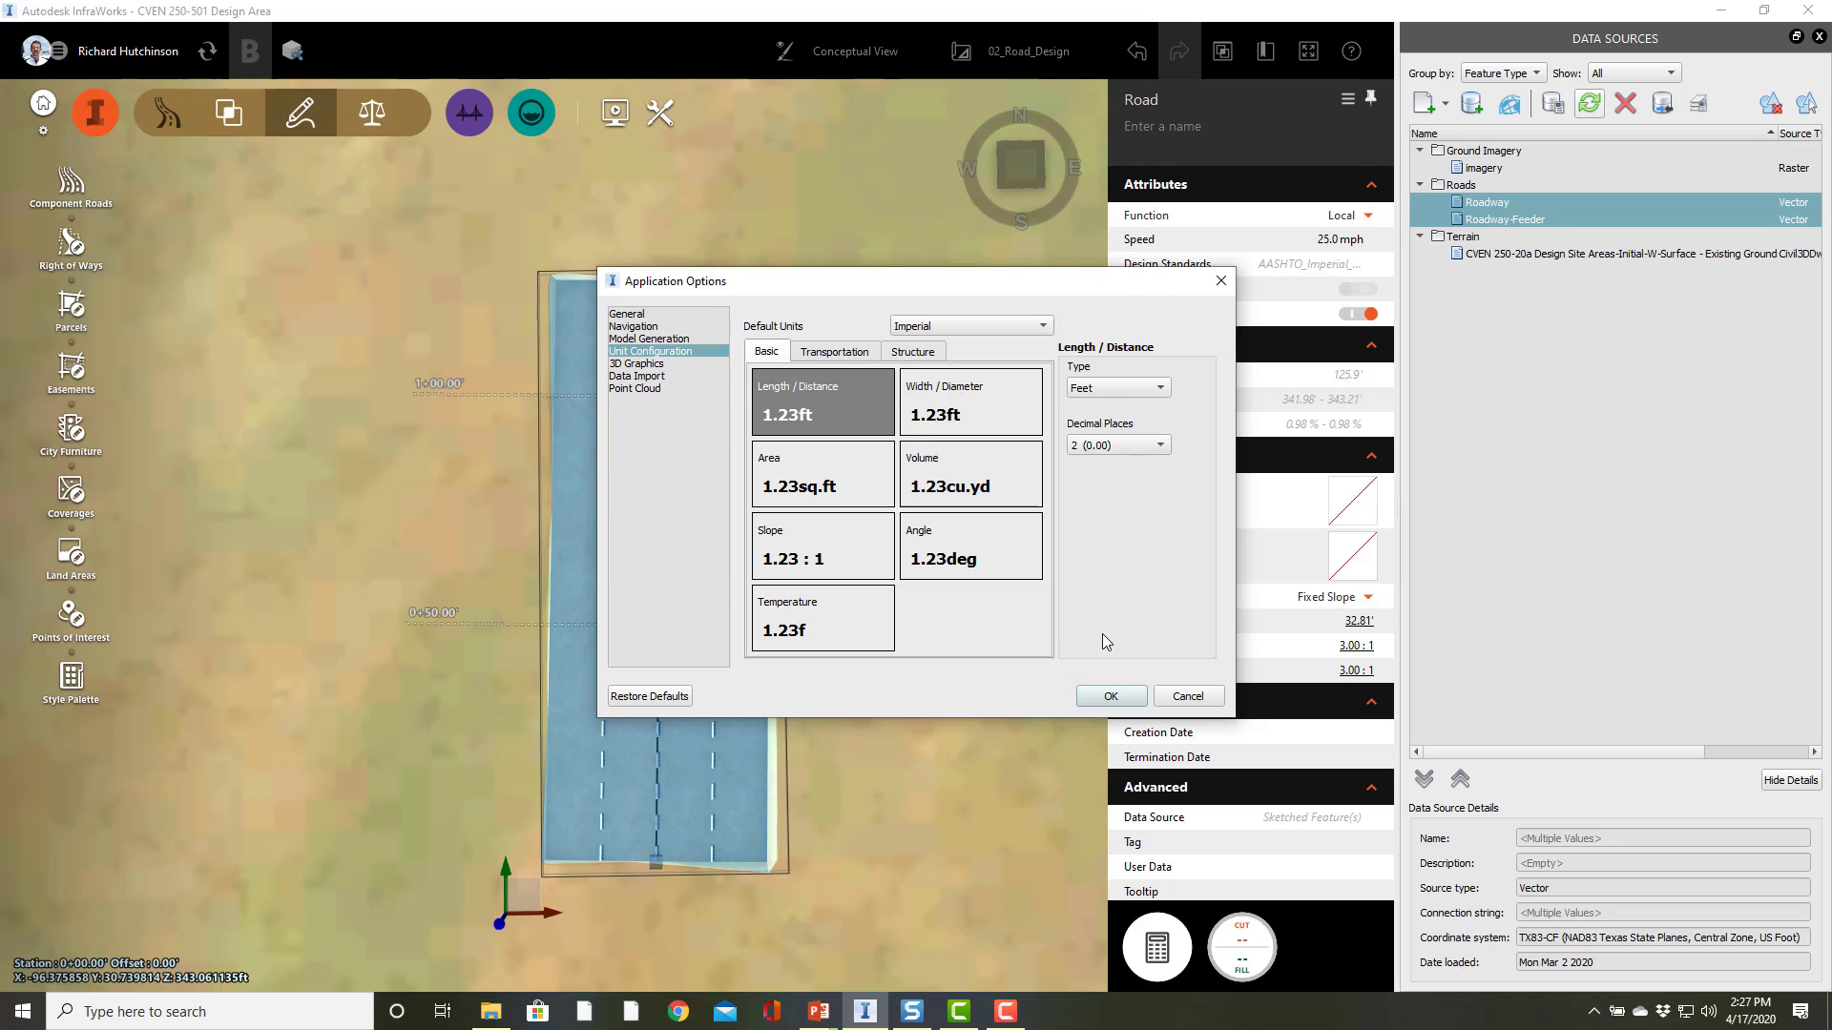
{"action": "left_click", "coordinate": [1107, 697]}
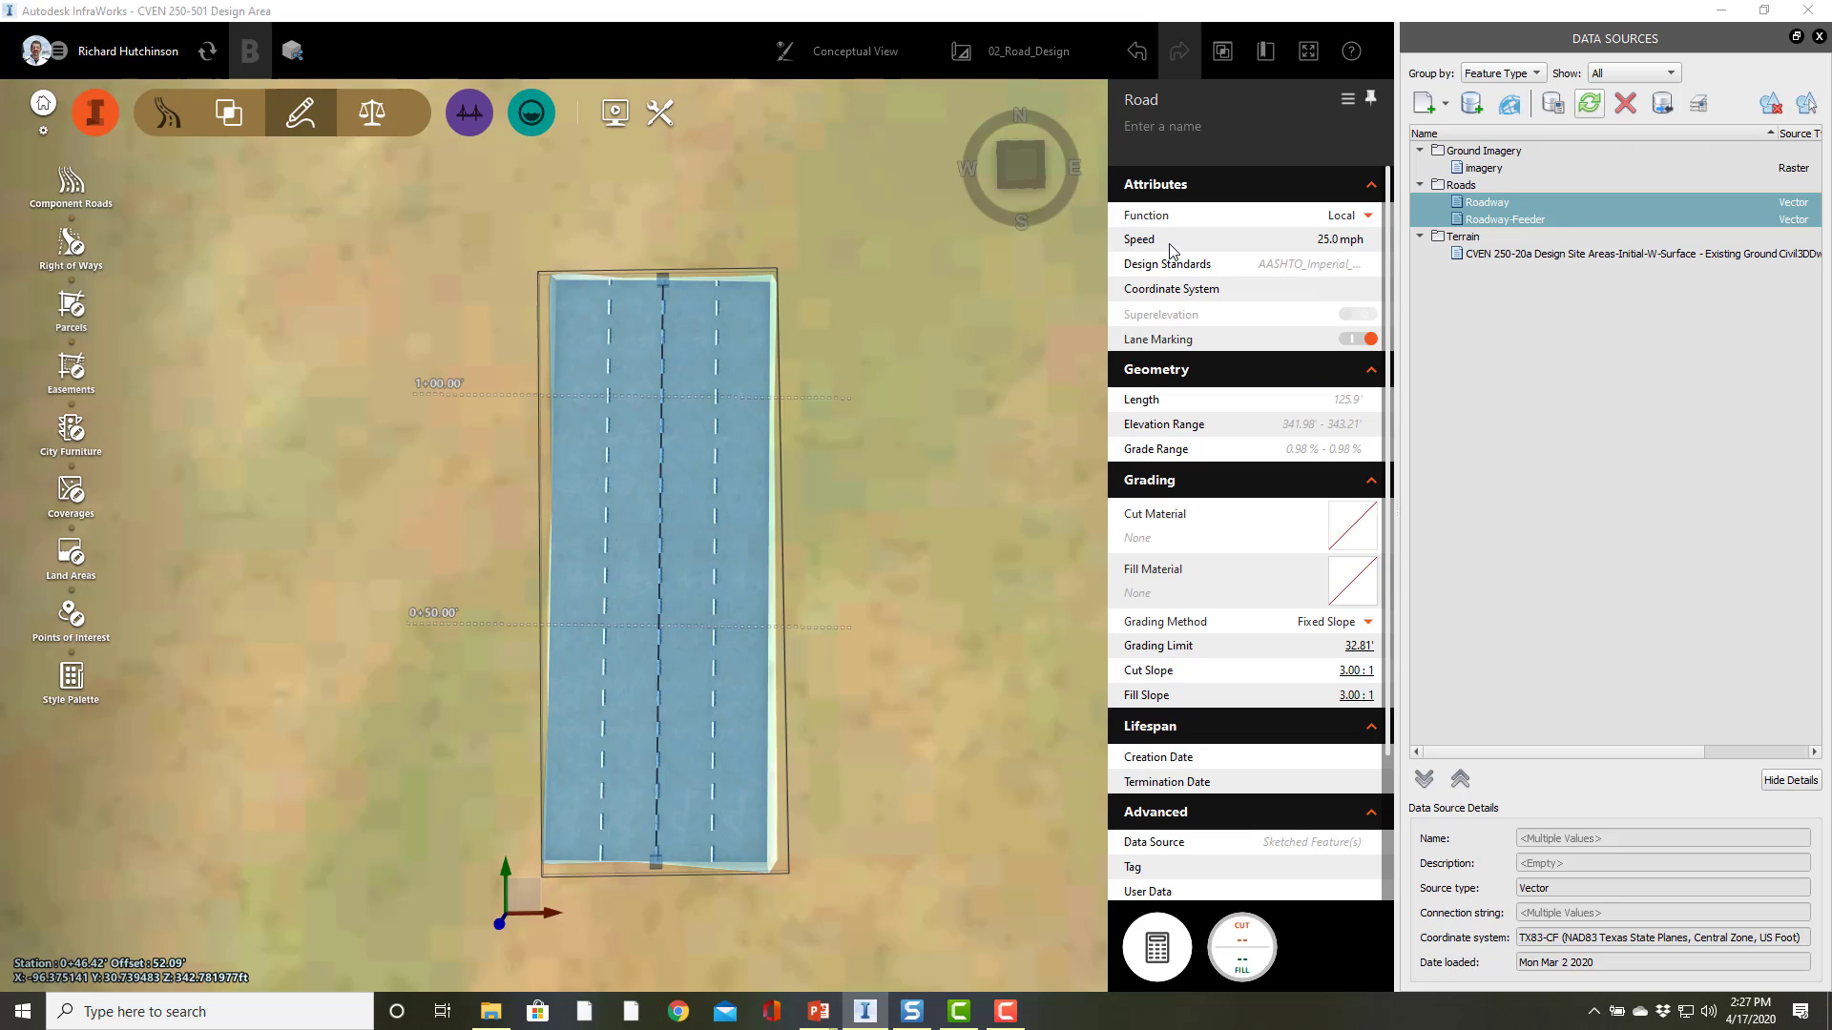
Step: Set the road's design speed to 45 mph
{"action": "left_click", "coordinate": [1330, 240]}
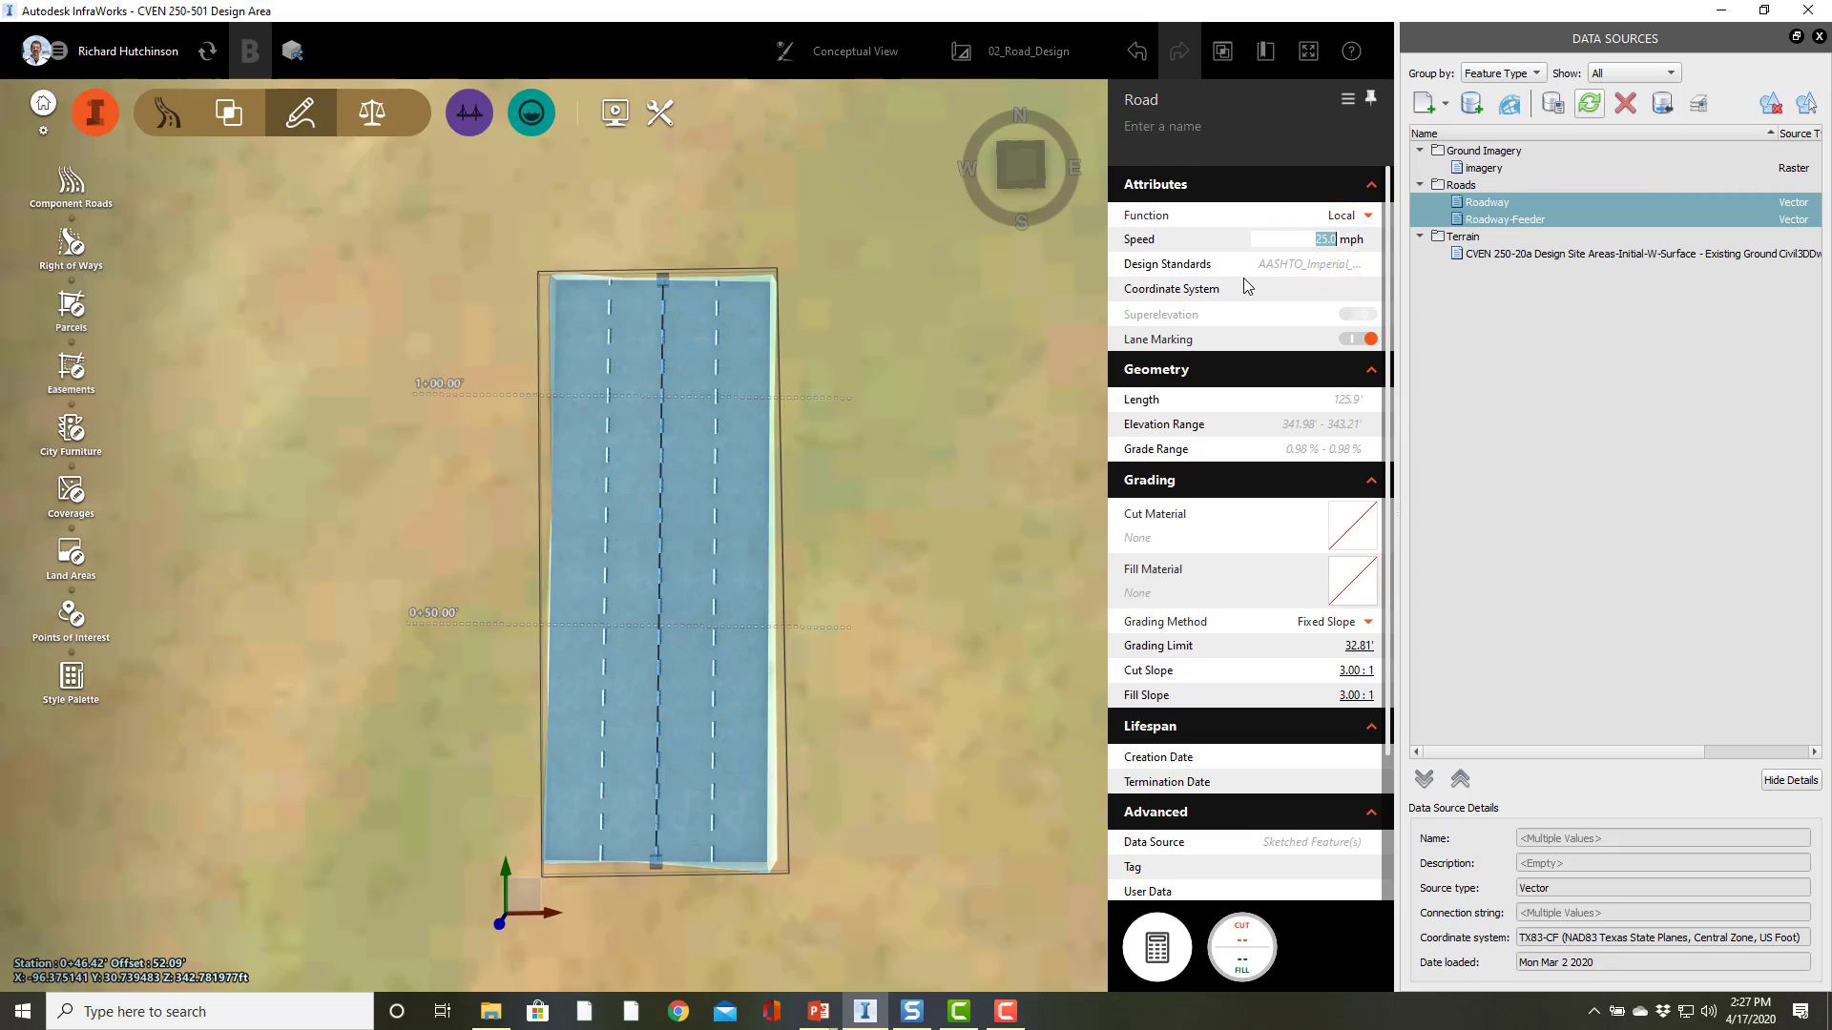
{"action": "type", "text": "45"}
{"action": "key", "text": "Return"}
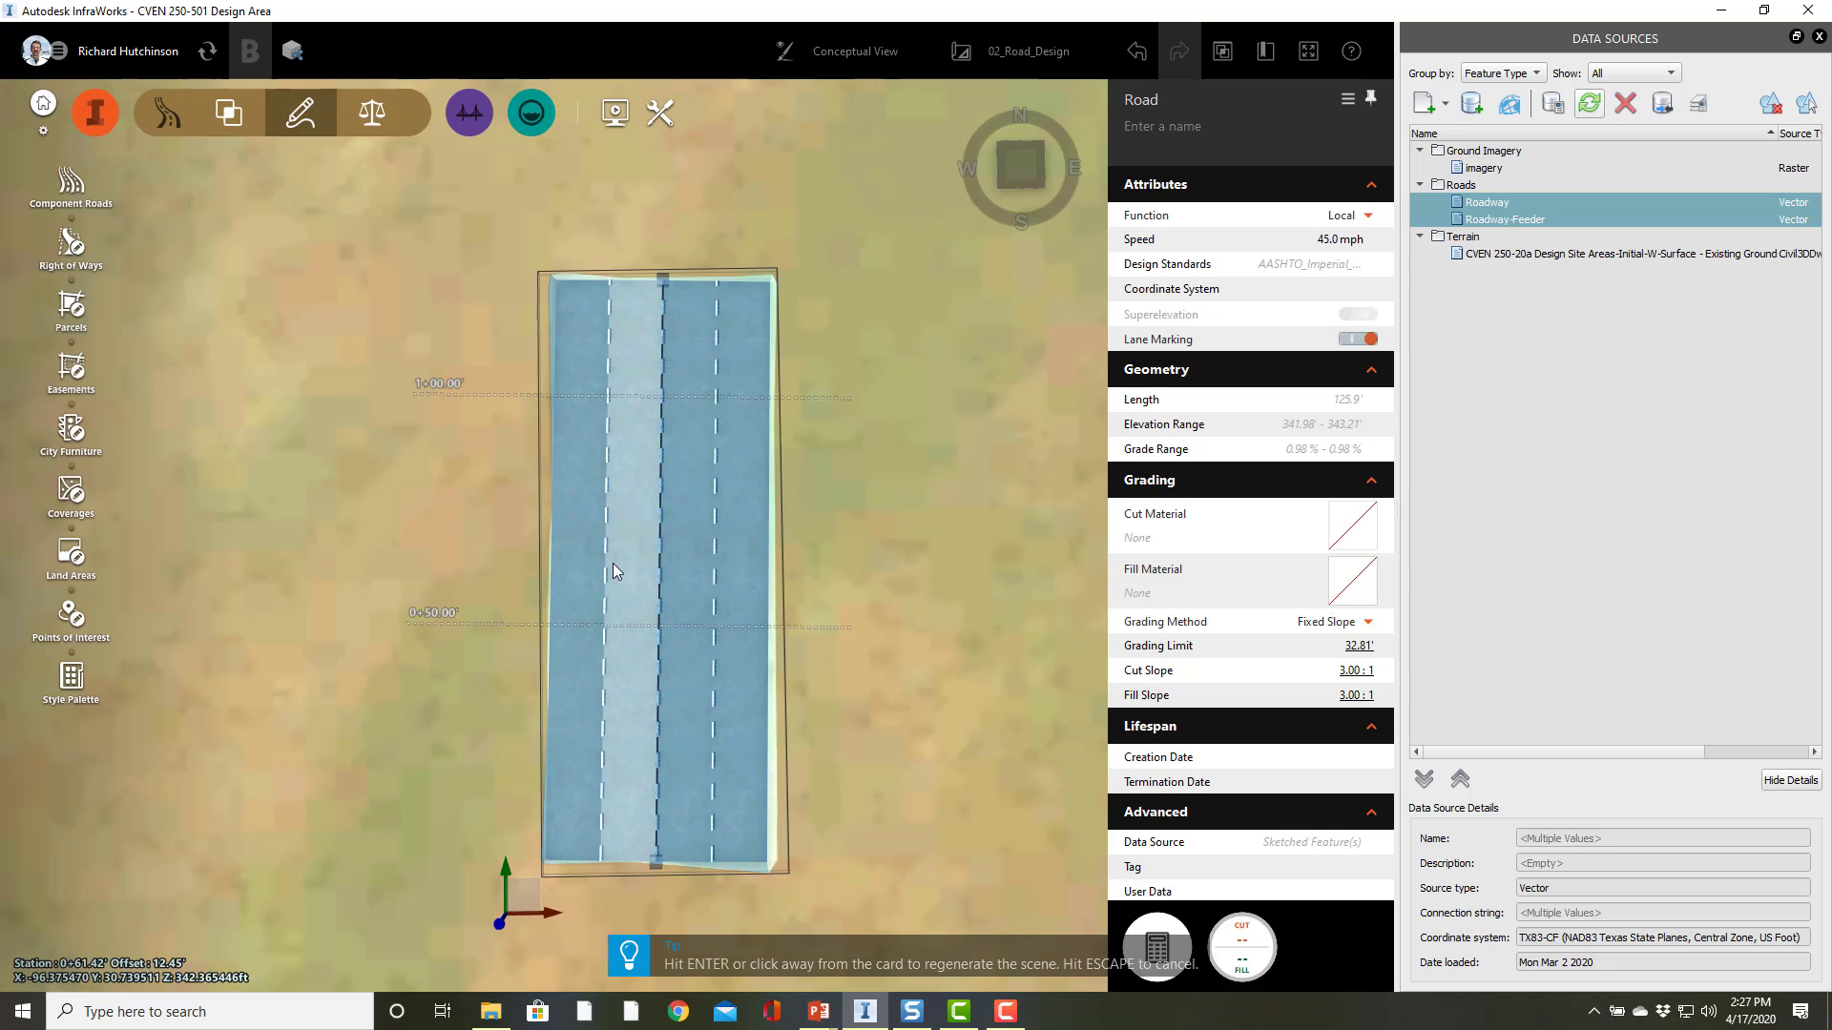
{"action": "left_click", "coordinate": [690, 593]}
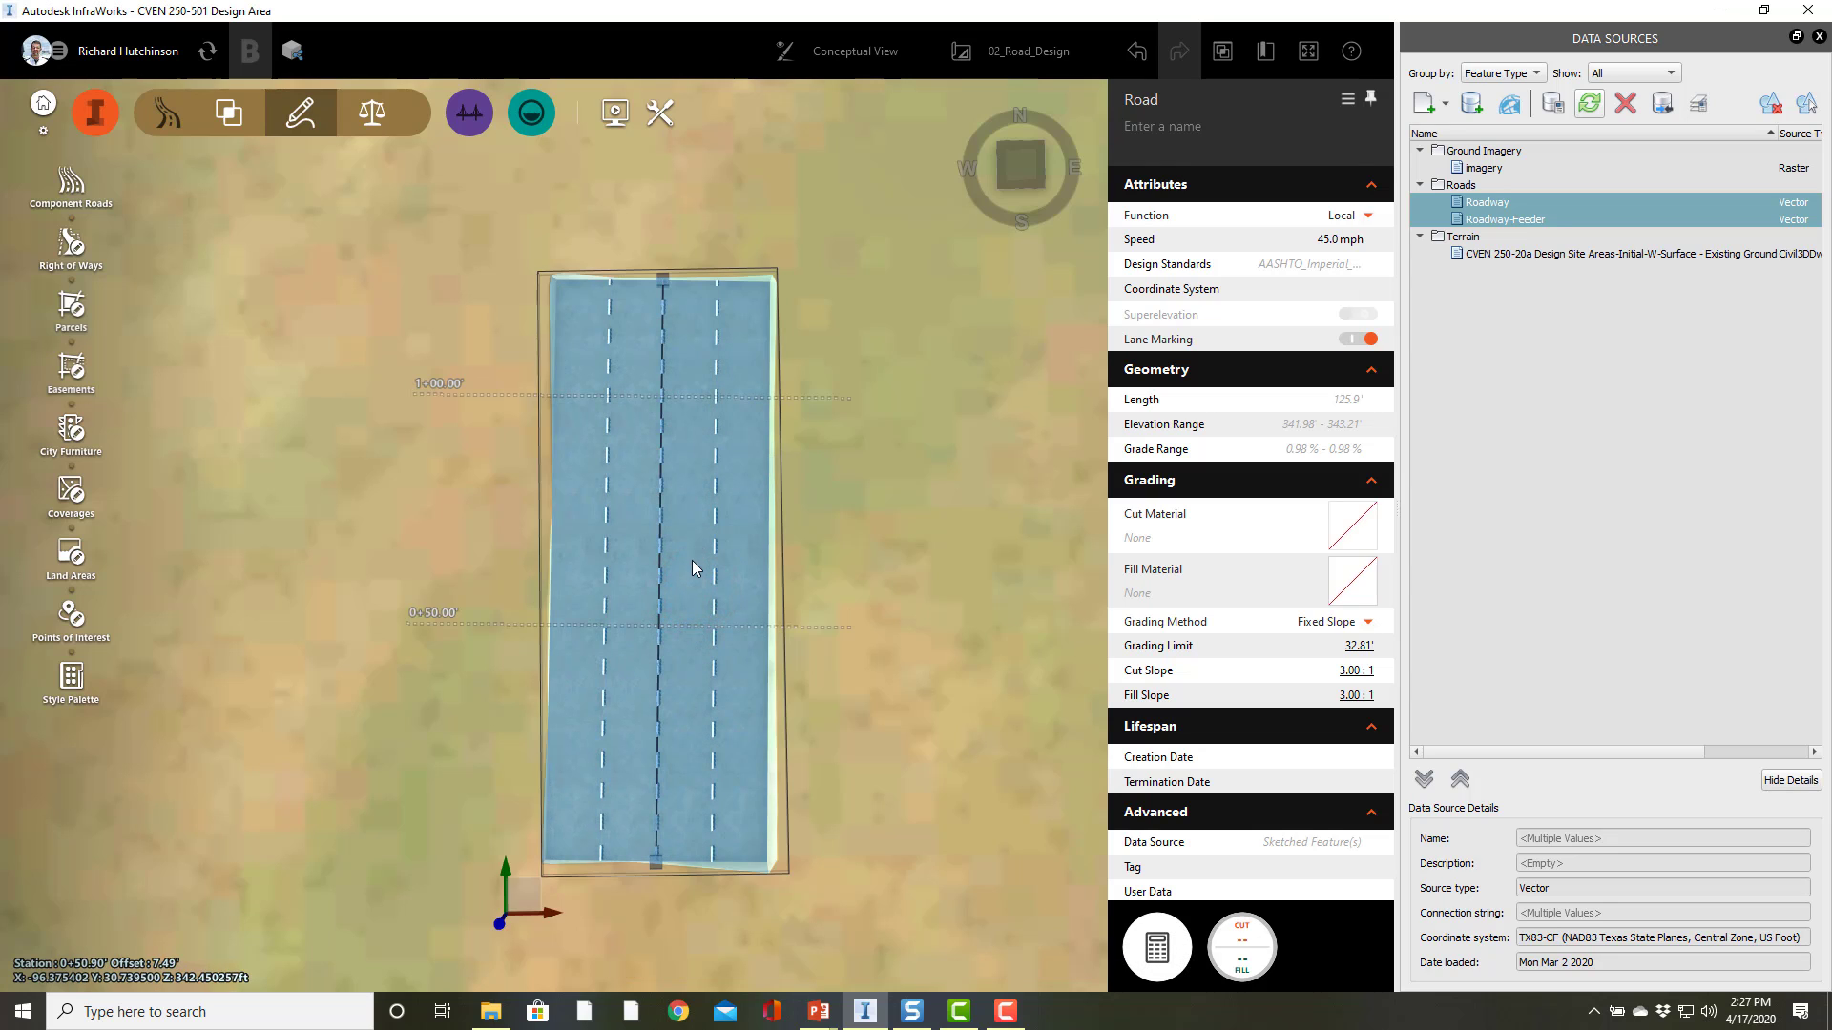
{"action": "left_click", "coordinate": [693, 563]}
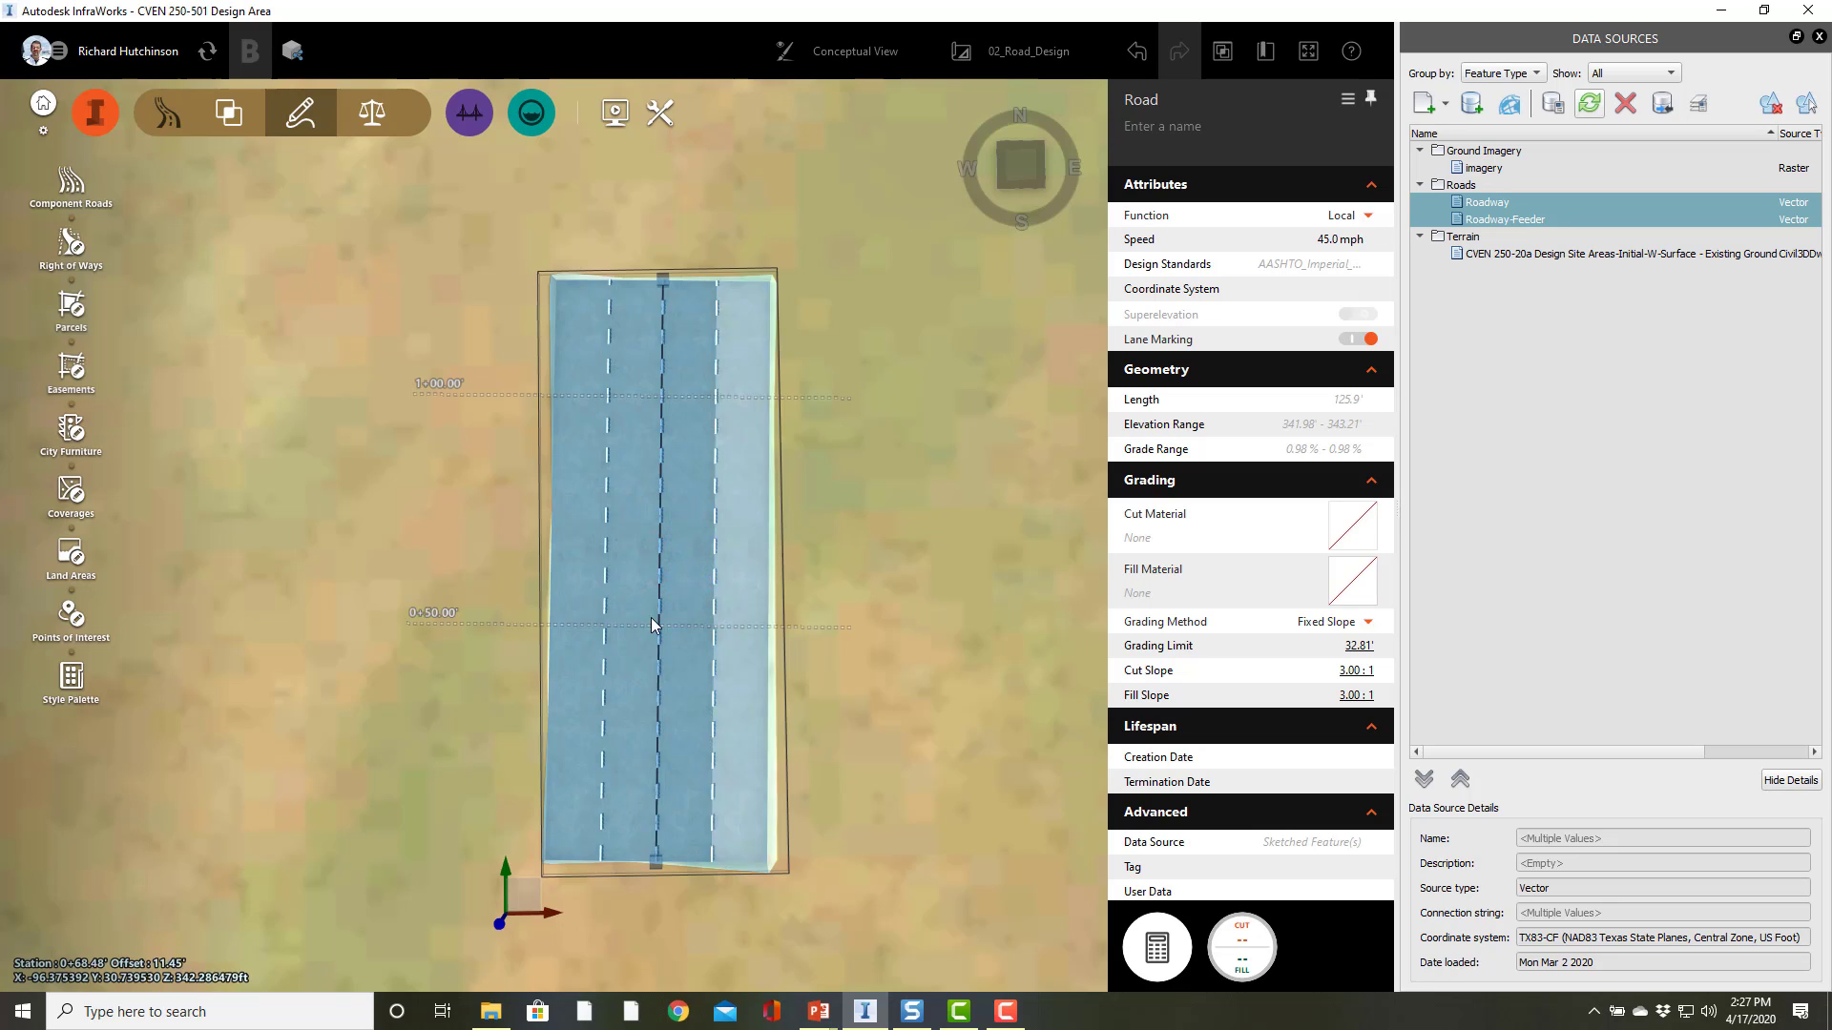
Step: Select an inner lane and set its width to 12 ft
{"action": "left_click", "coordinate": [691, 592]}
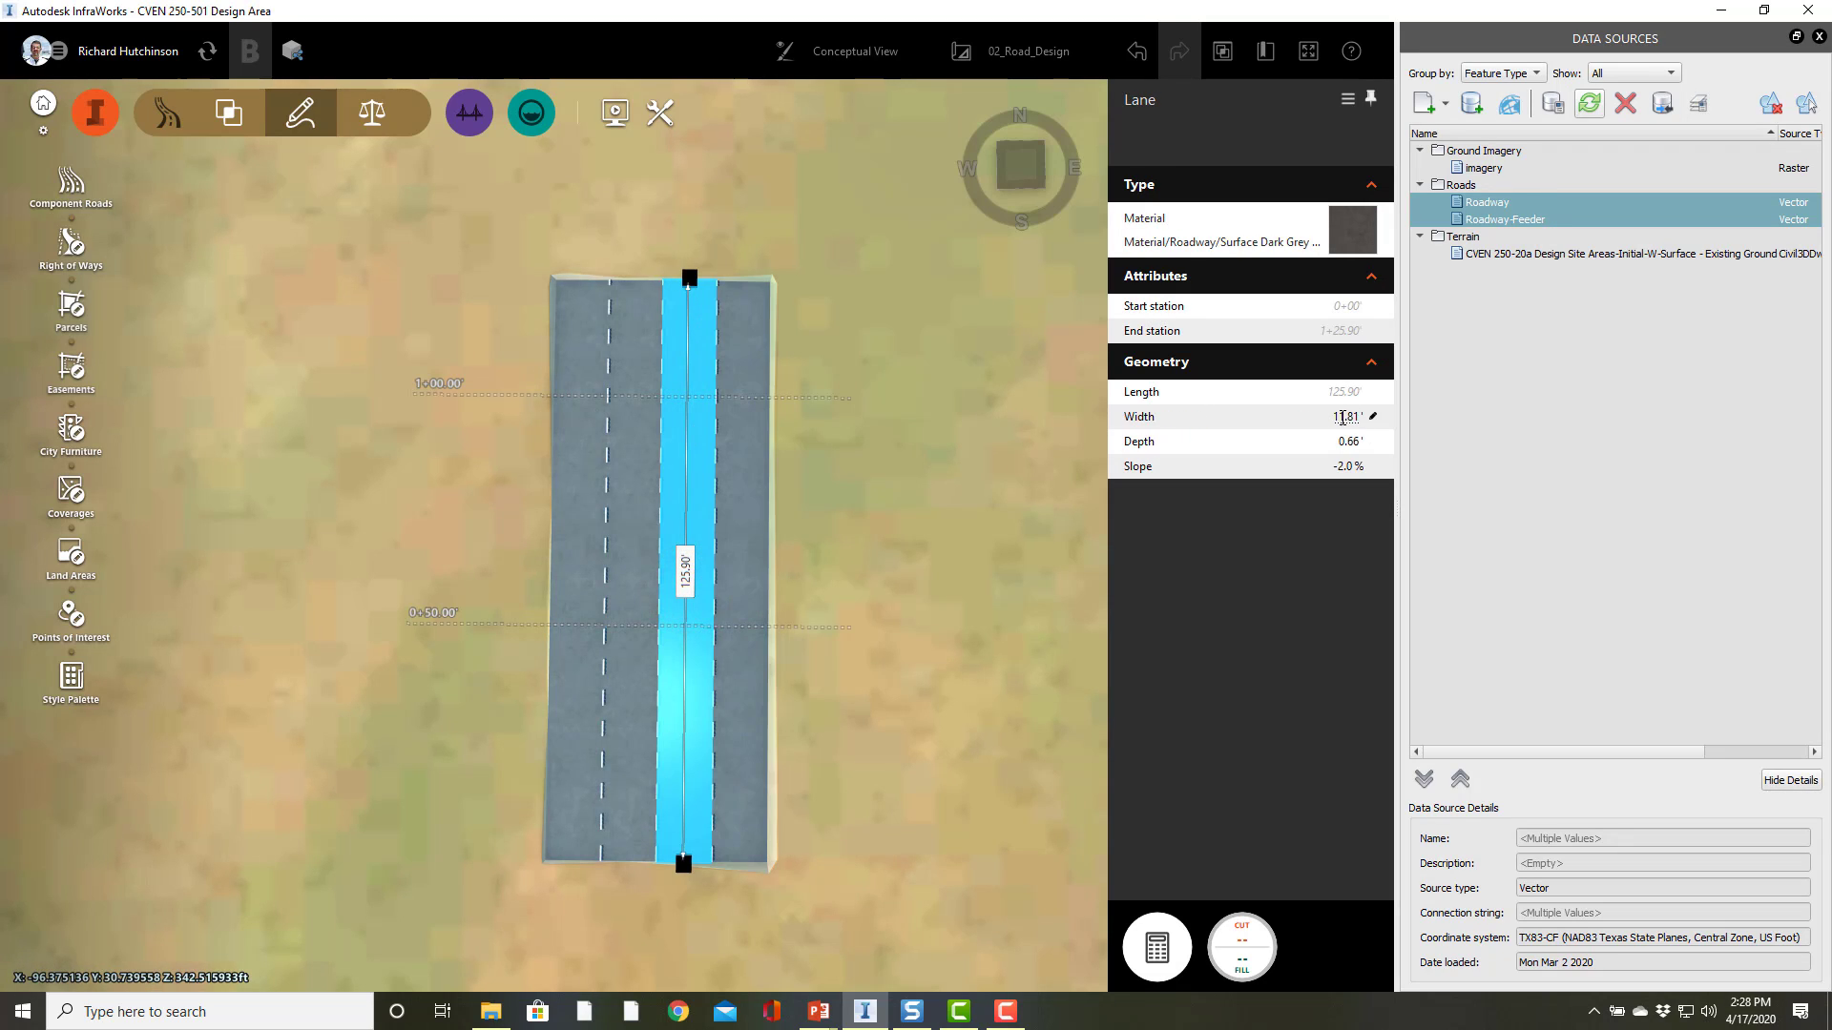
{"action": "left_click", "coordinate": [1343, 417]}
{"action": "type", "text": "12"}
{"action": "key", "text": "Return"}
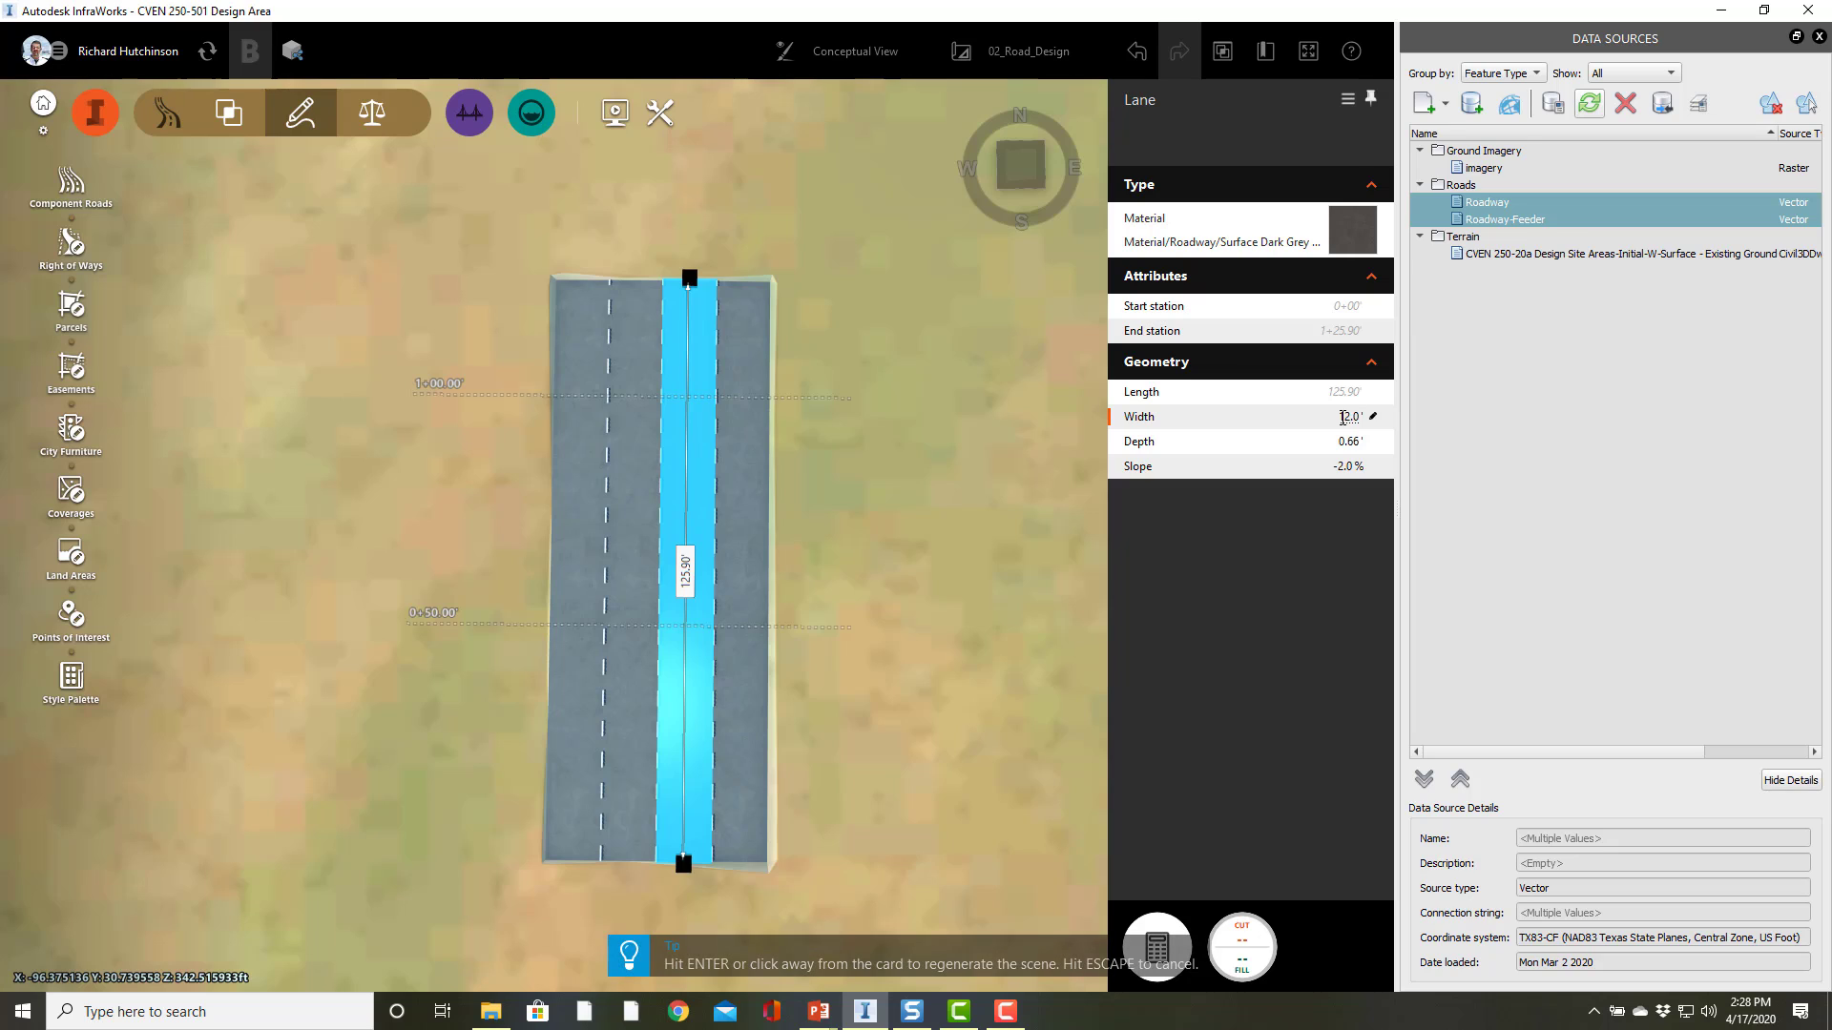
Step: Set the selected inner lane's depth to 1 ft and its cross slope to -3%, then deselect it
{"action": "key", "text": "Tab"}
{"action": "type", "text": "1"}
{"action": "key", "text": "Return"}
{"action": "left_click", "coordinate": [1339, 466]}
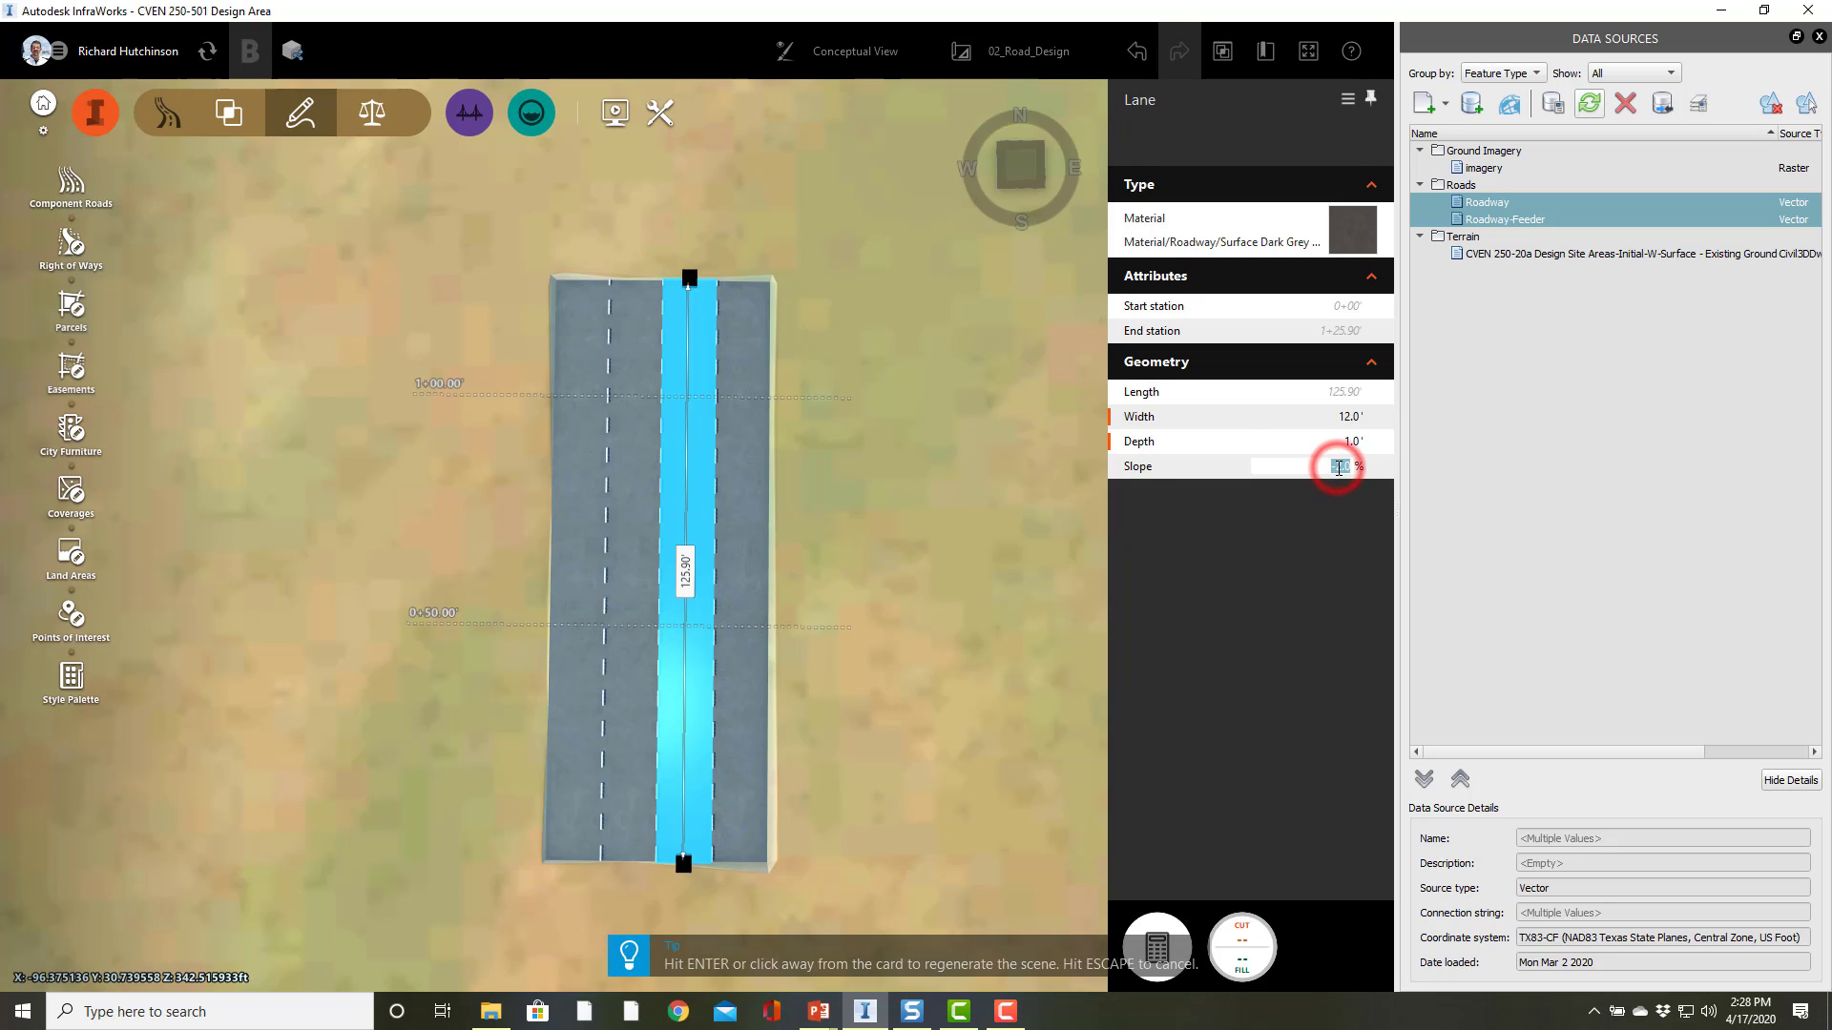
{"action": "type", "text": "-2"}
{"action": "key", "text": "Return"}
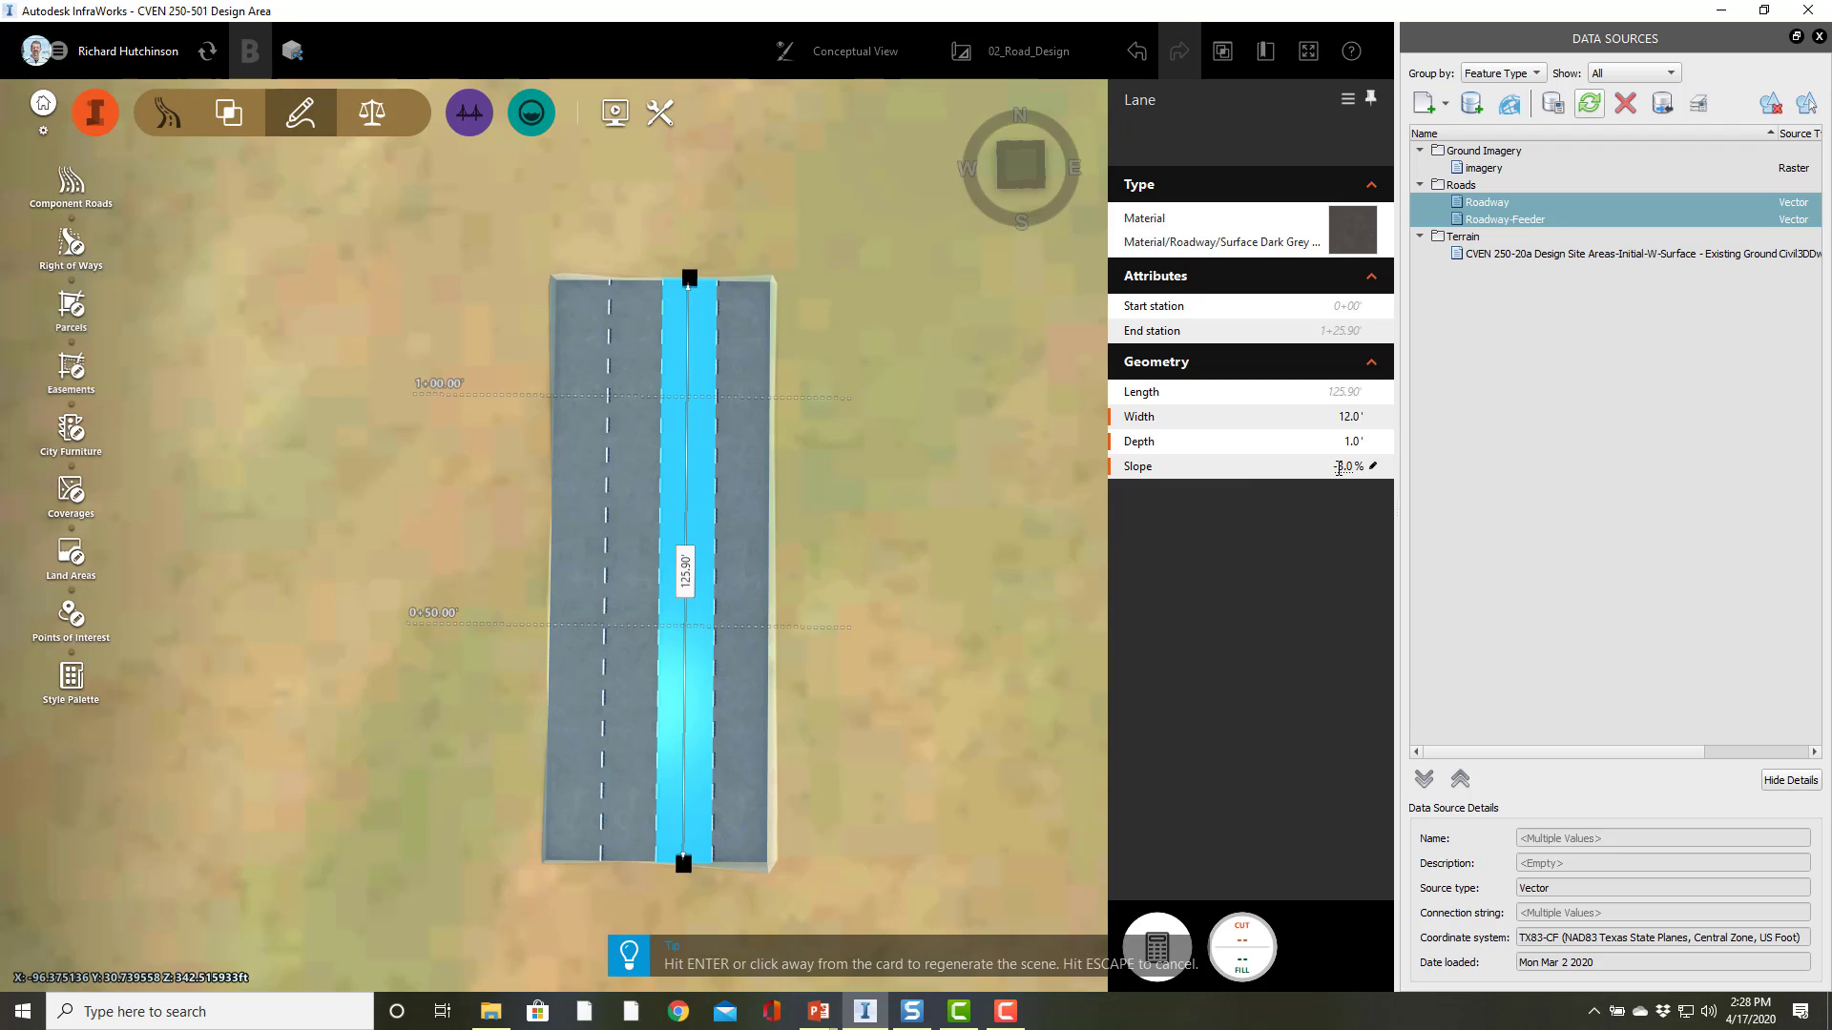
{"action": "left_click", "coordinate": [997, 646]}
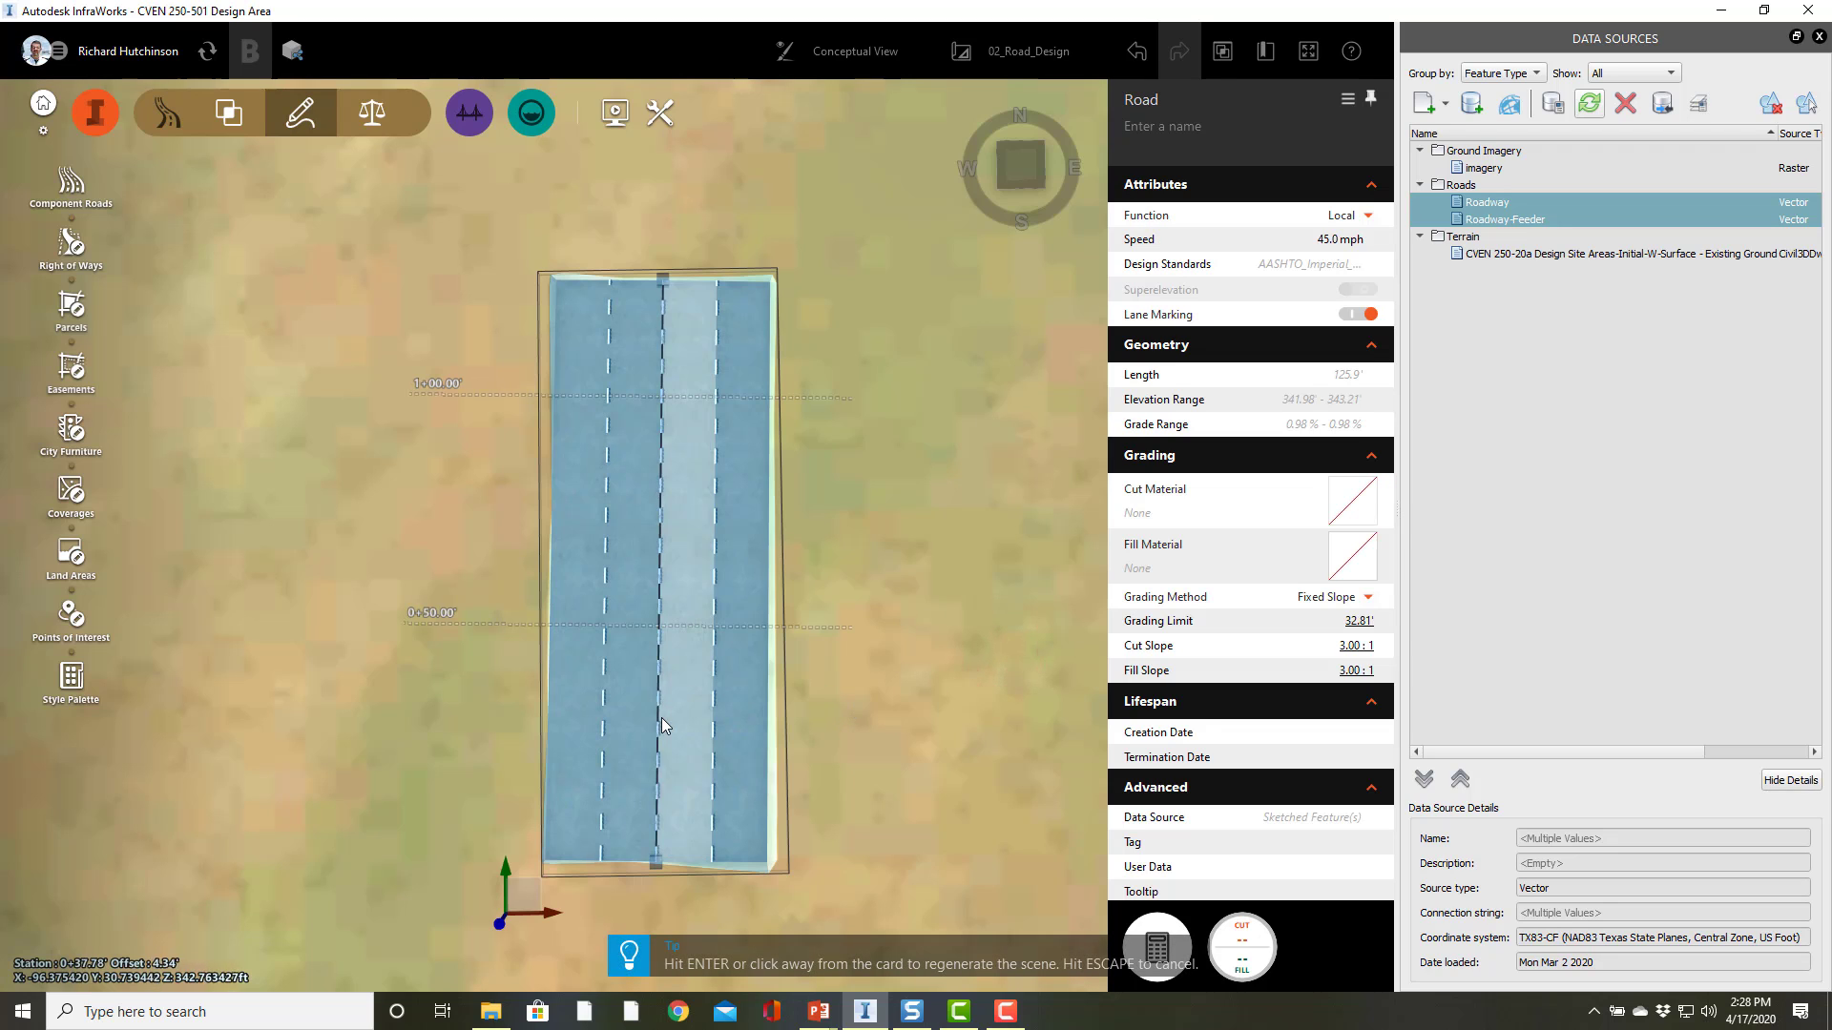
Step: Select the outer right lane and set its width to 12 ft, depth to 1 ft and slope to -3%
{"action": "left_click", "coordinate": [740, 730]}
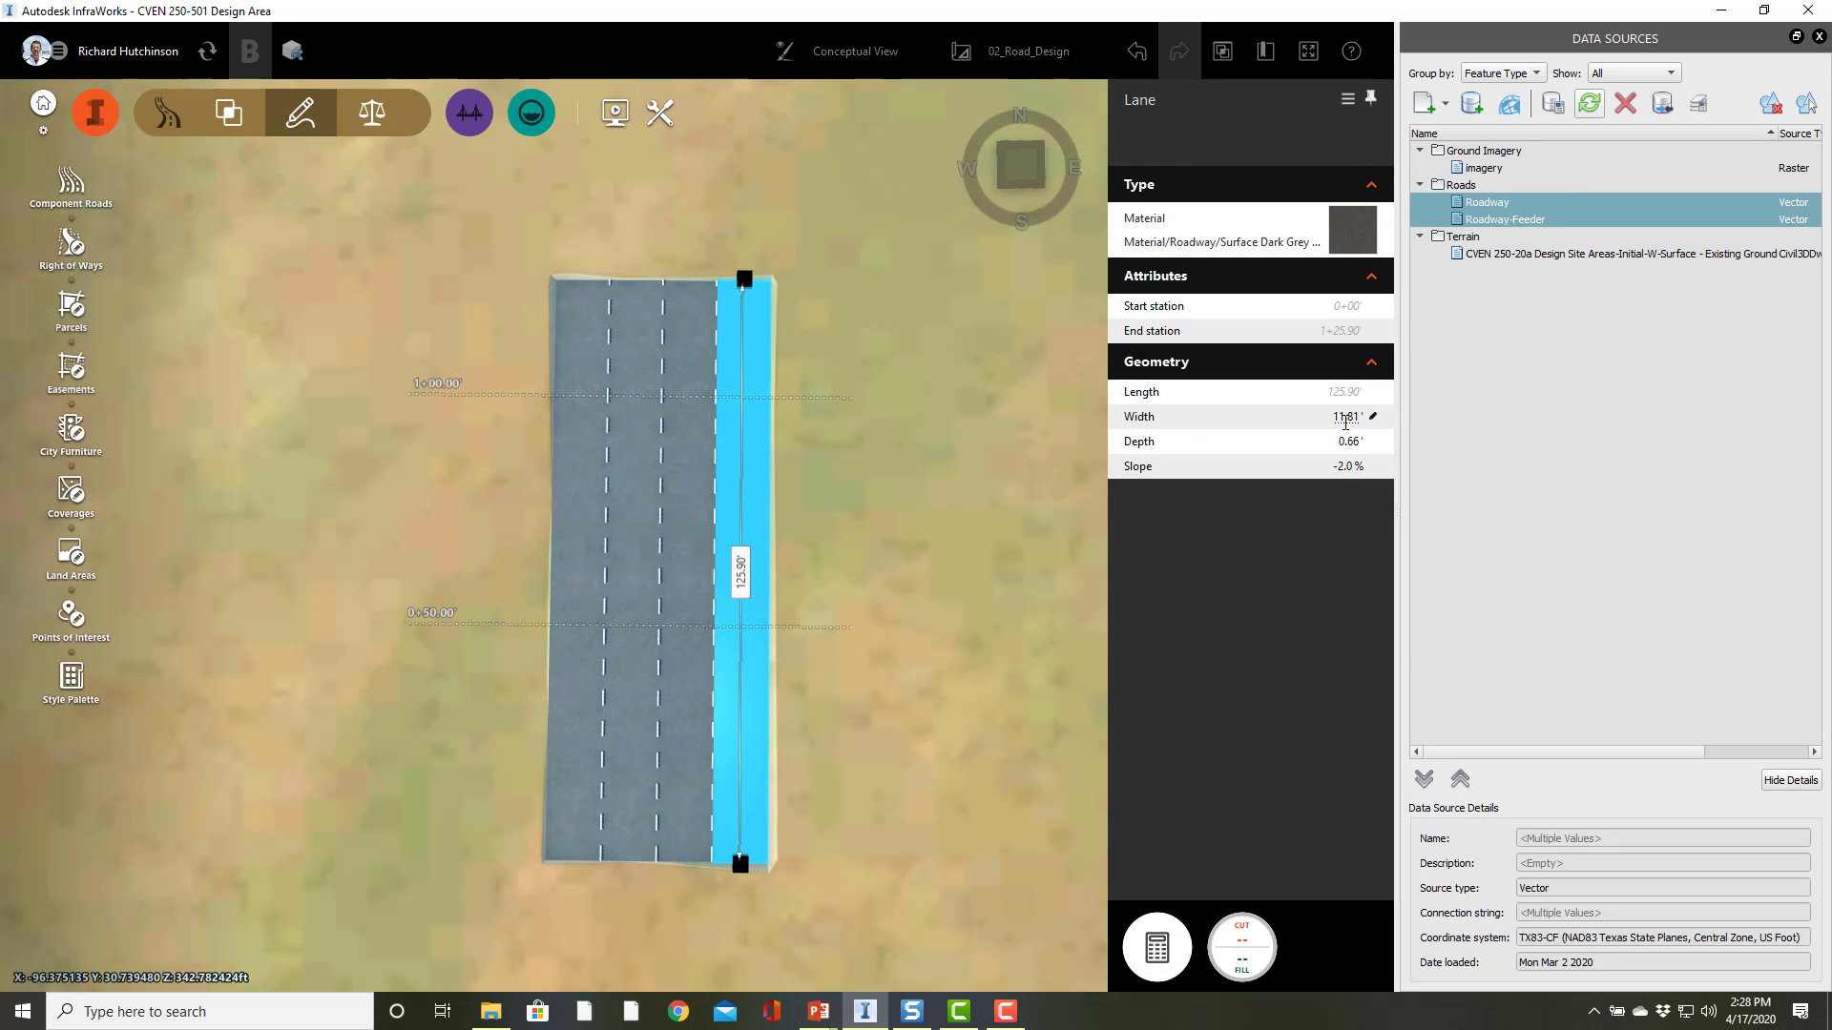
{"action": "double_click", "coordinate": [1331, 420]}
{"action": "type", "text": "12"}
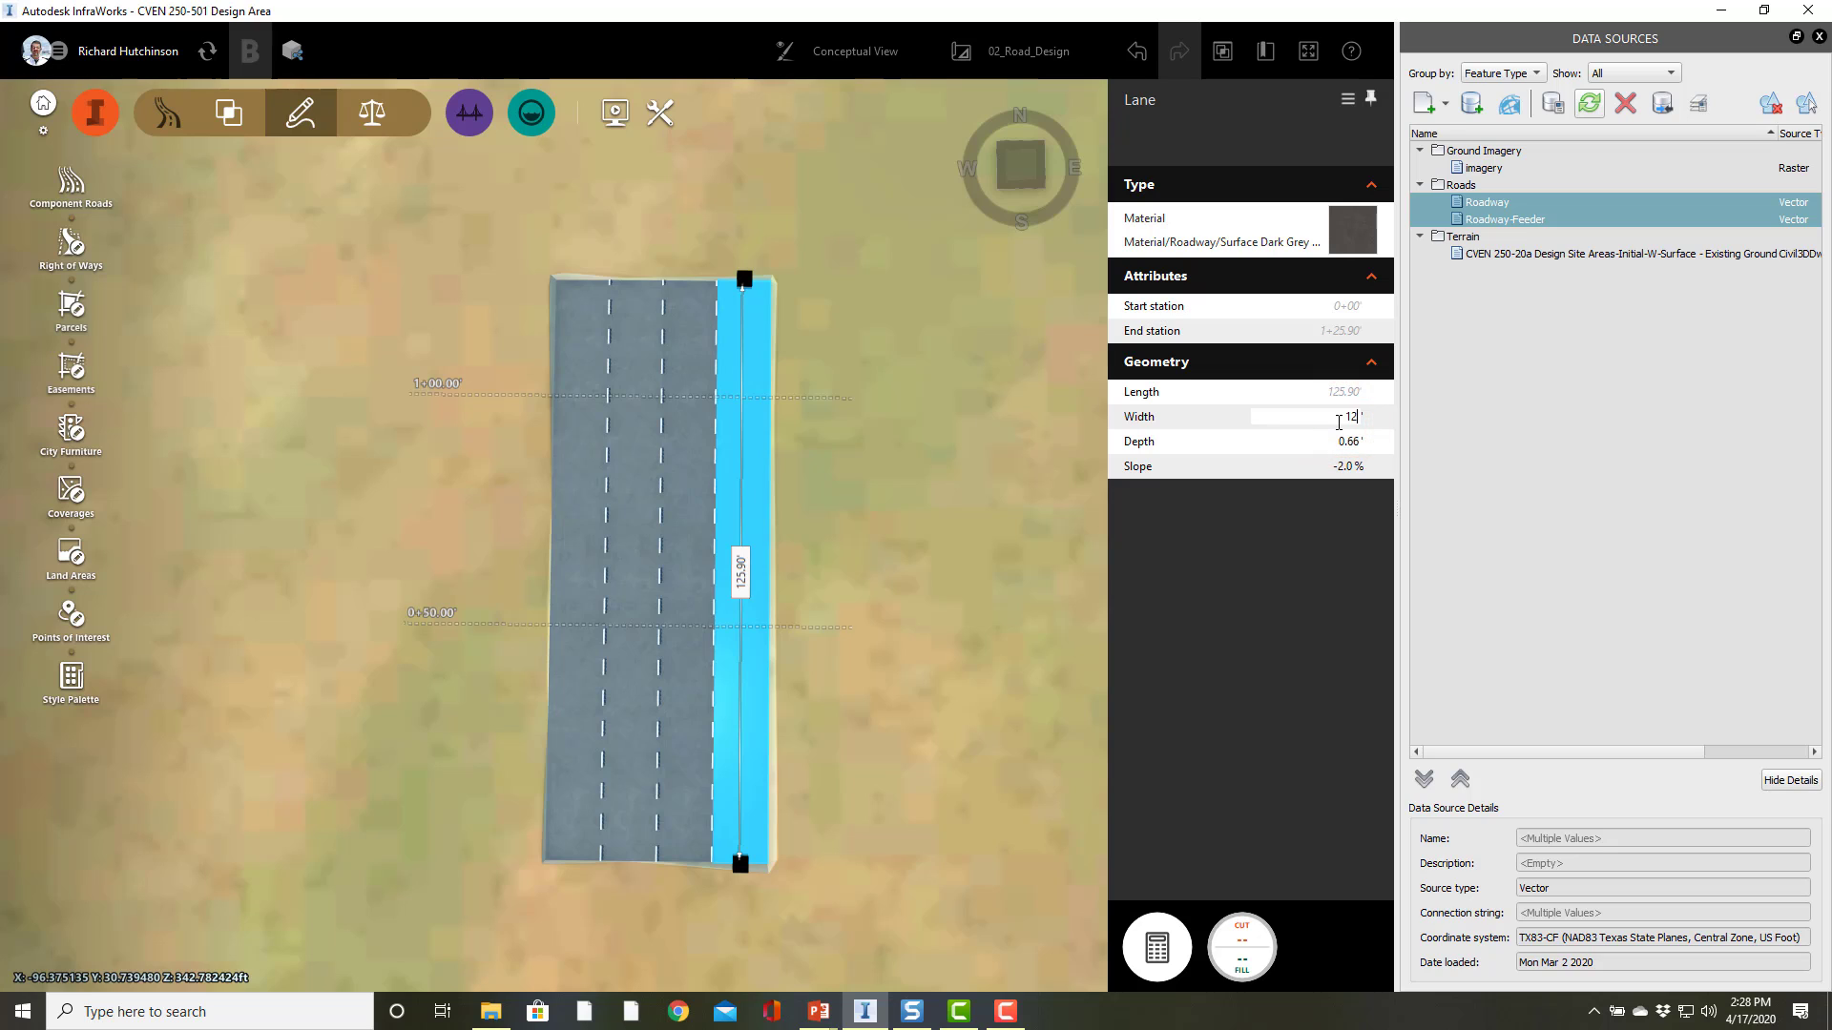
{"action": "key", "text": "Tab"}
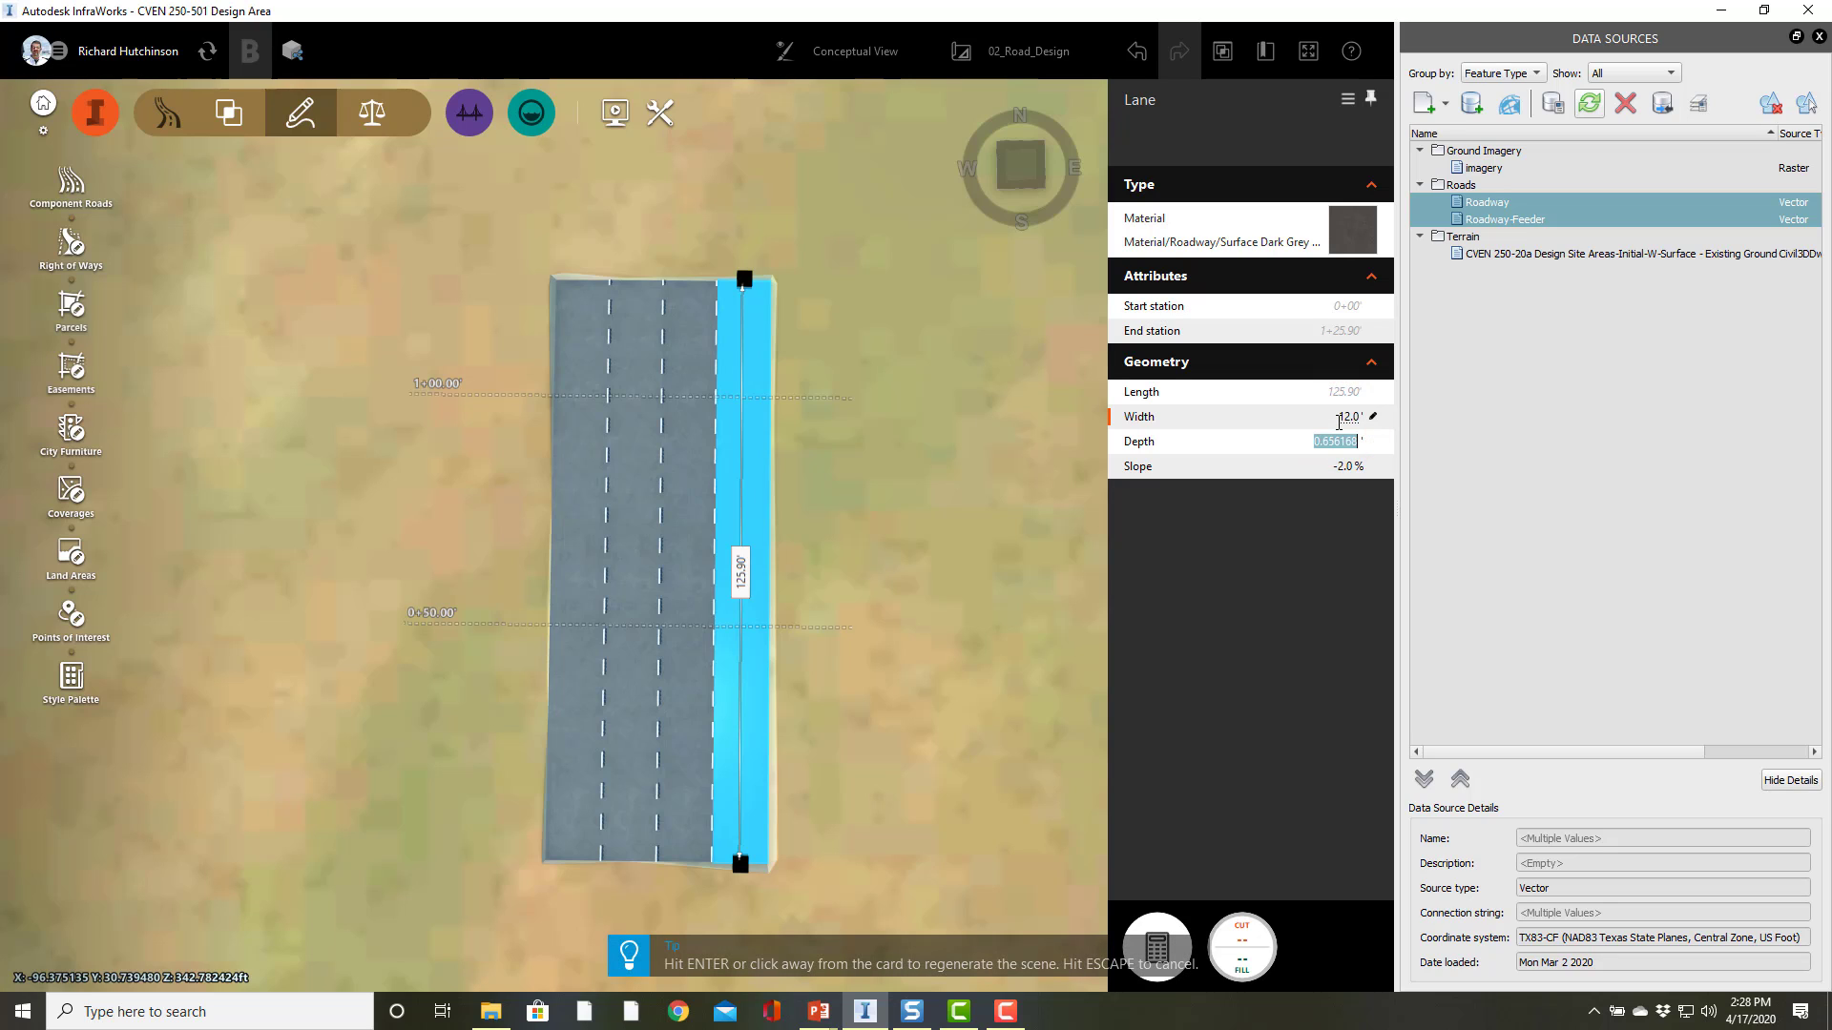
{"action": "type", "text": "1"}
{"action": "key", "text": "Tab"}
{"action": "key", "text": "Tab"}
{"action": "type", "text": "-3"}
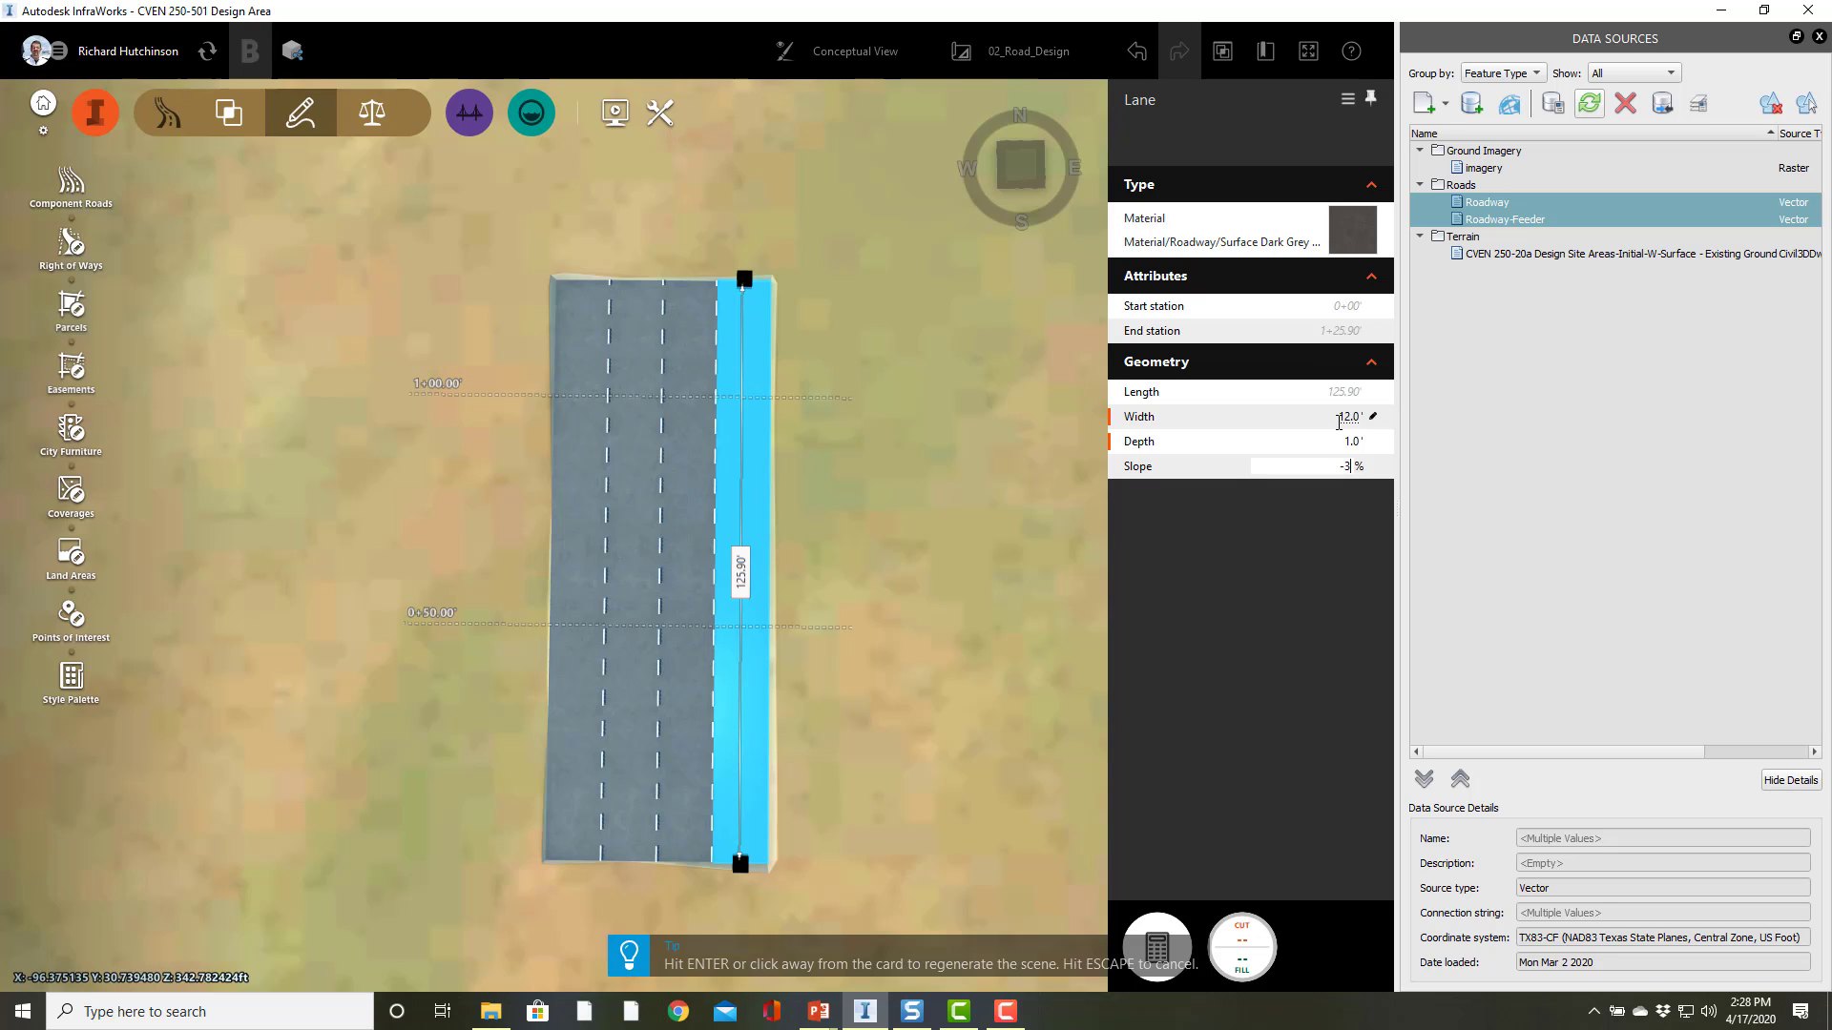
{"action": "key", "text": "Return"}
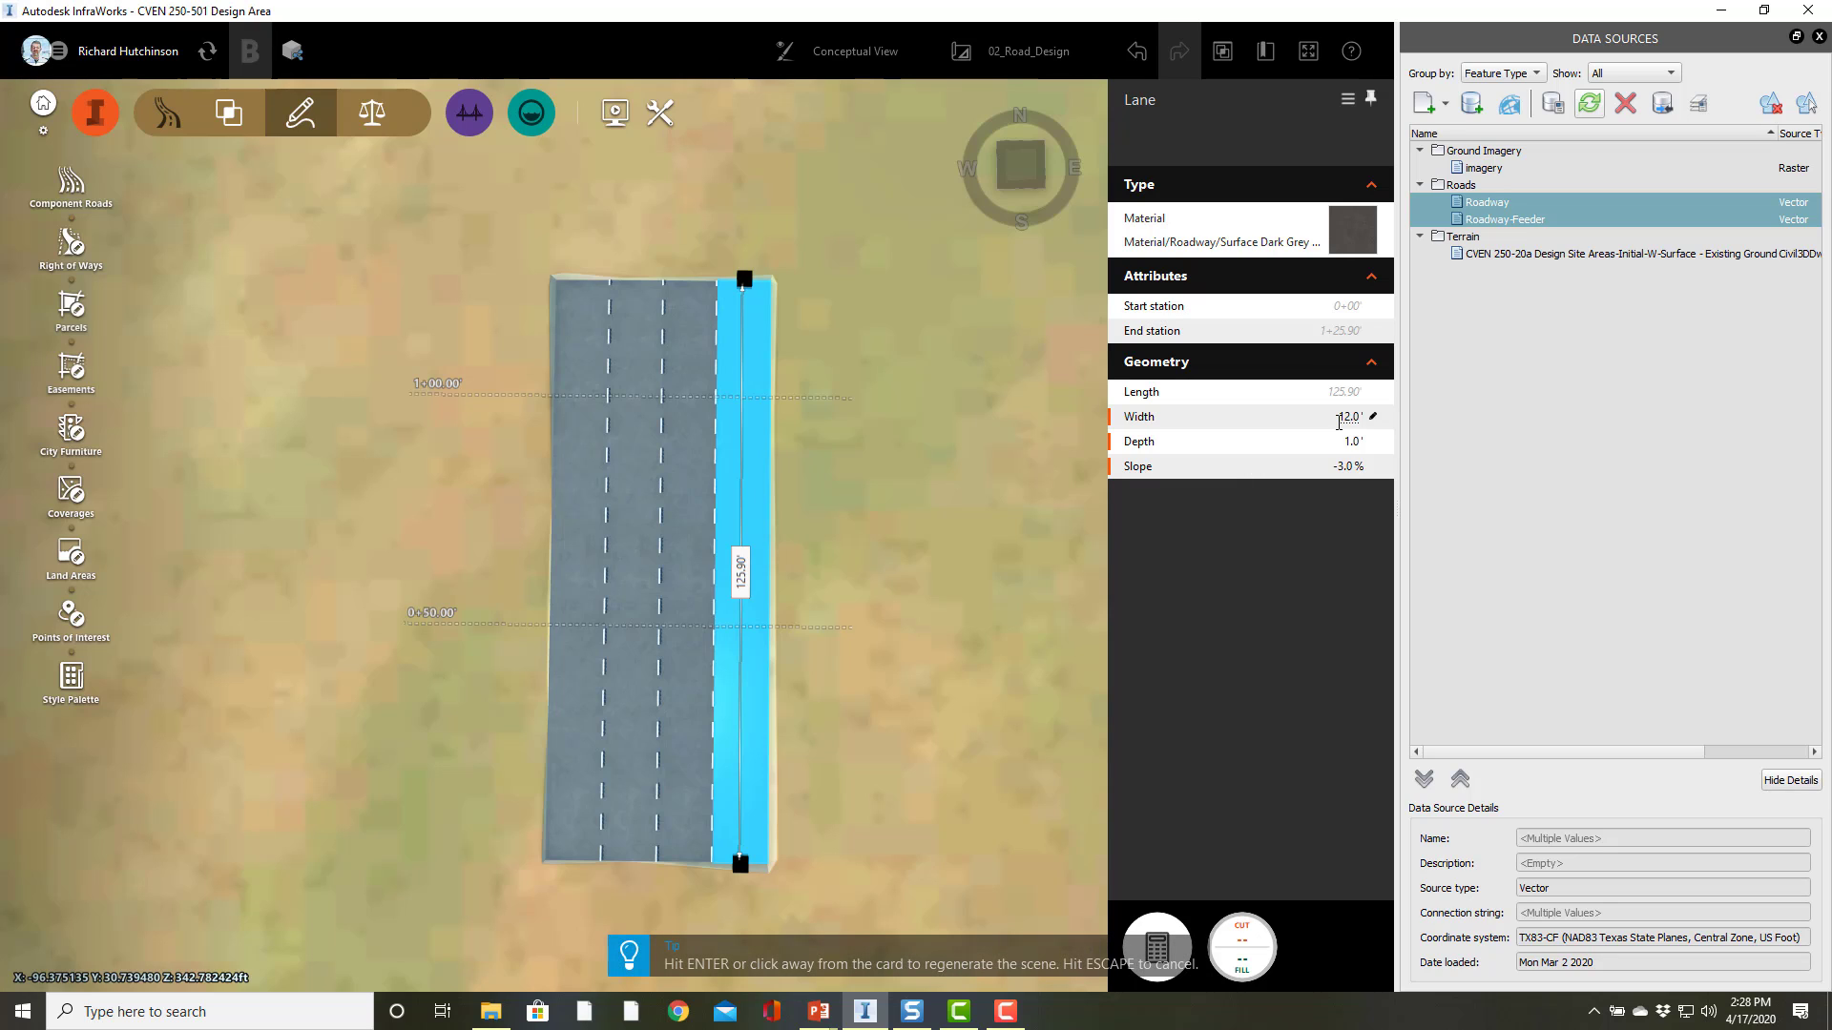
{"action": "left_click", "coordinate": [891, 669]}
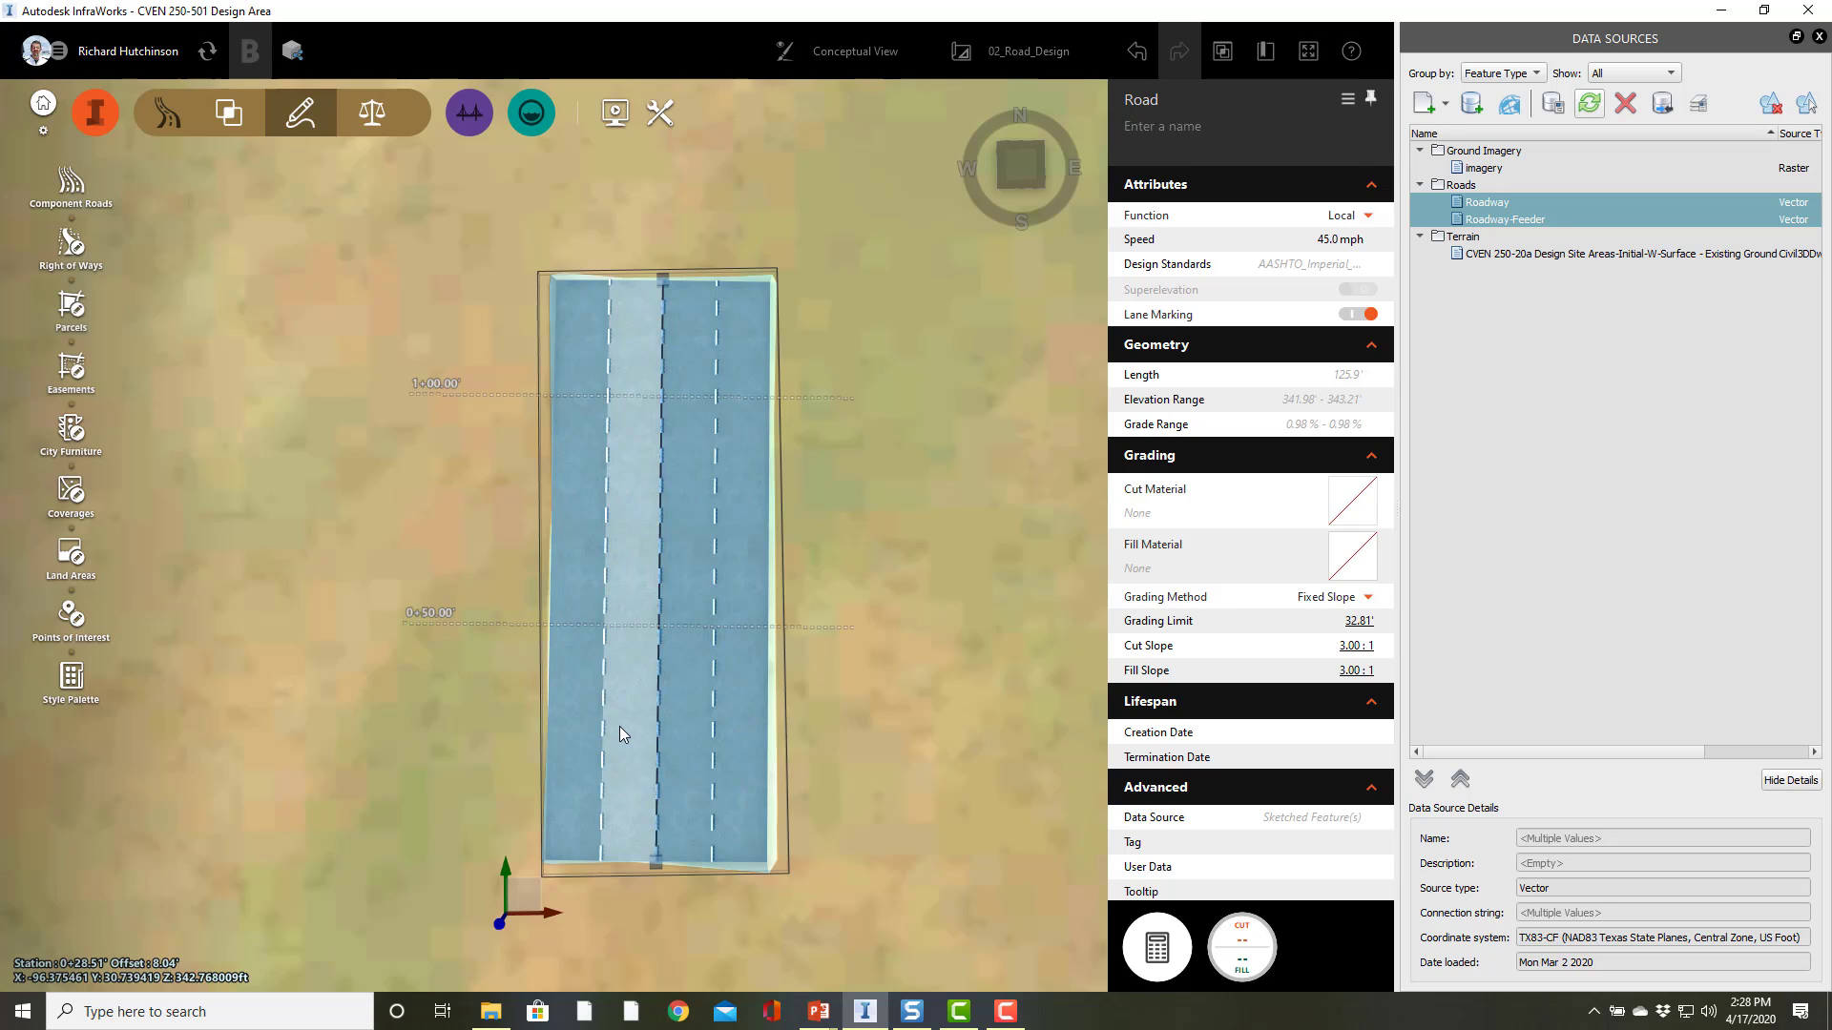
Step: Select the other inner lane and set its width to 12 ft, depth to 1 ft and slope to -3%
{"action": "left_click", "coordinate": [620, 730]}
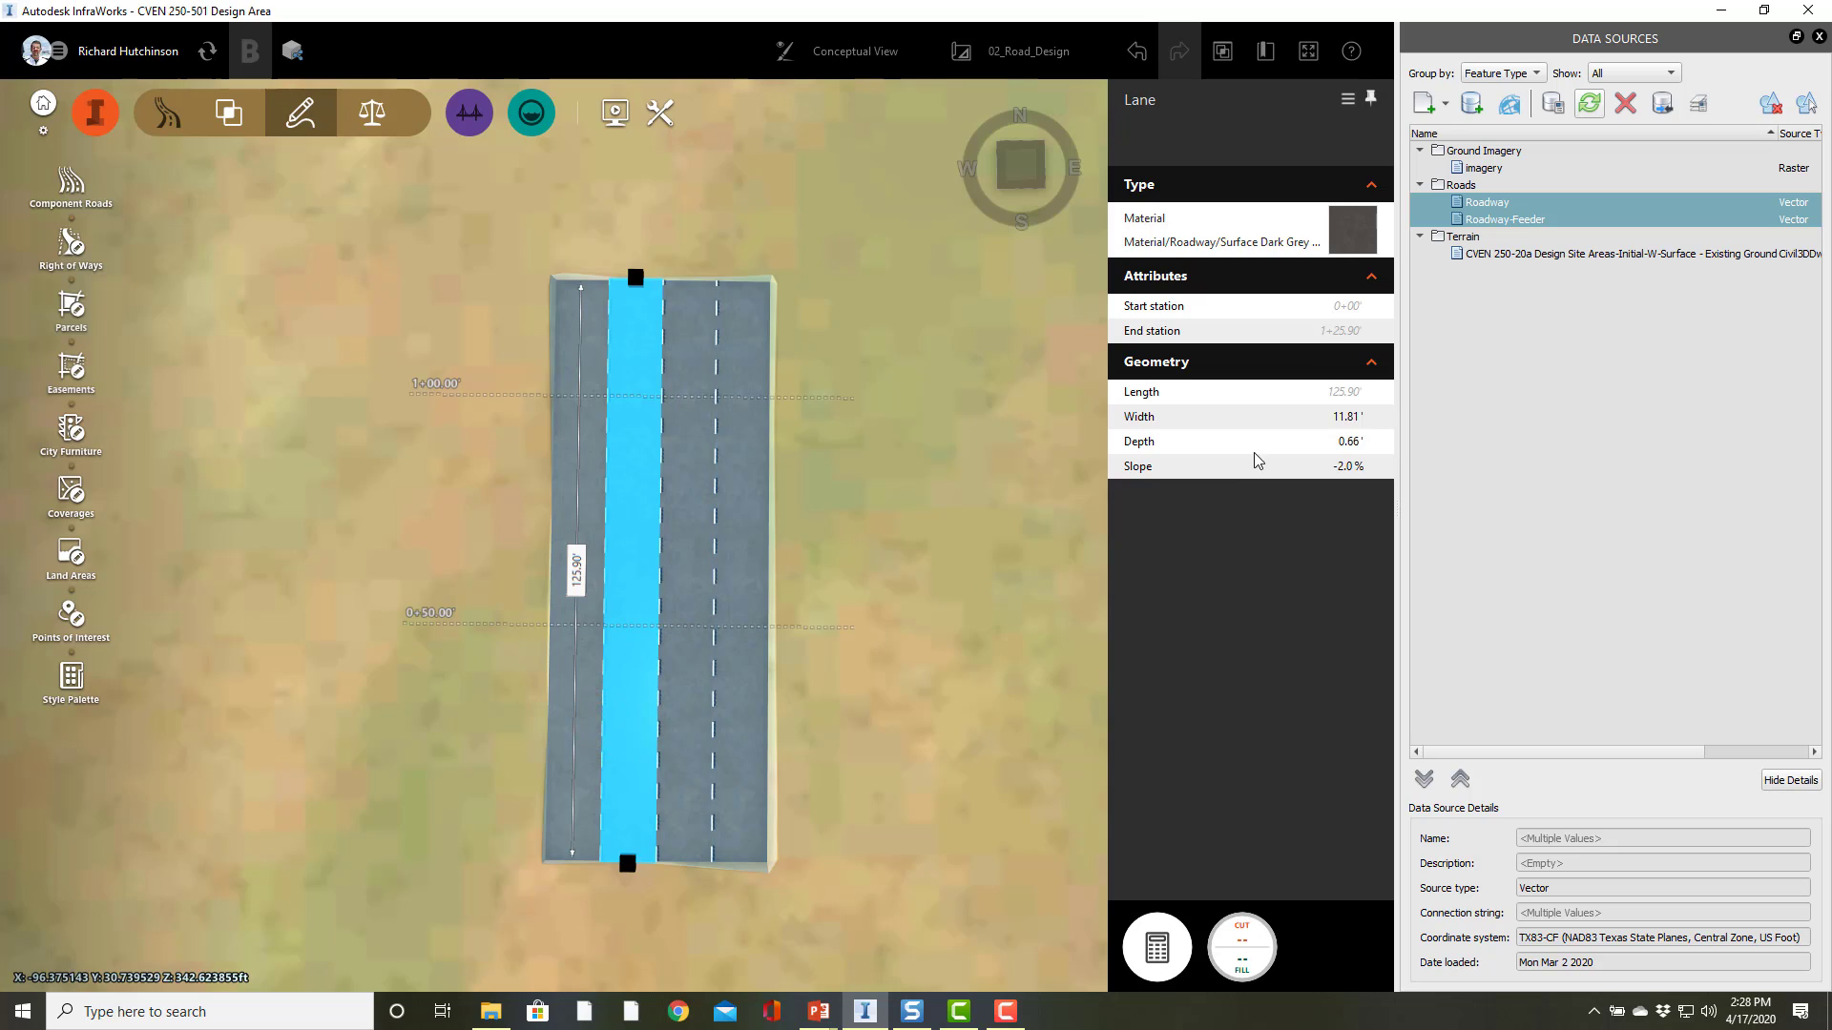
{"action": "left_click", "coordinate": [1340, 418]}
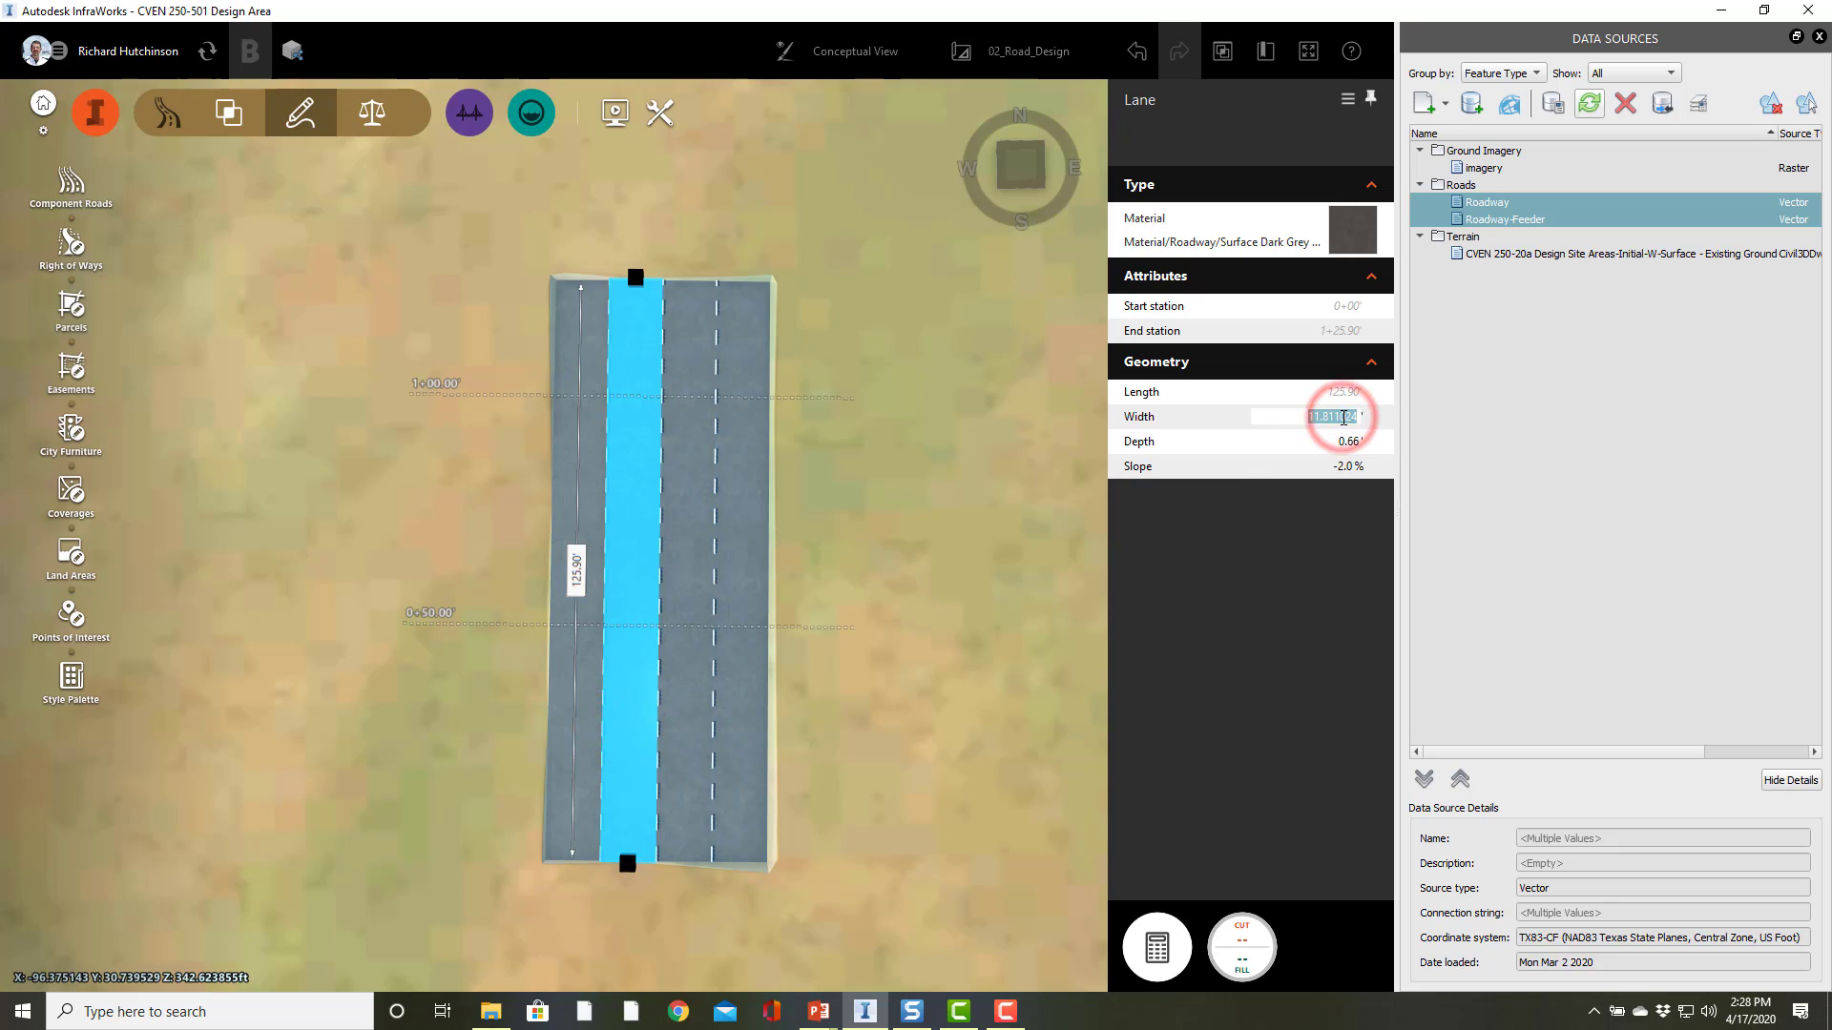
{"action": "type", "text": "12"}
{"action": "key", "text": "Return"}
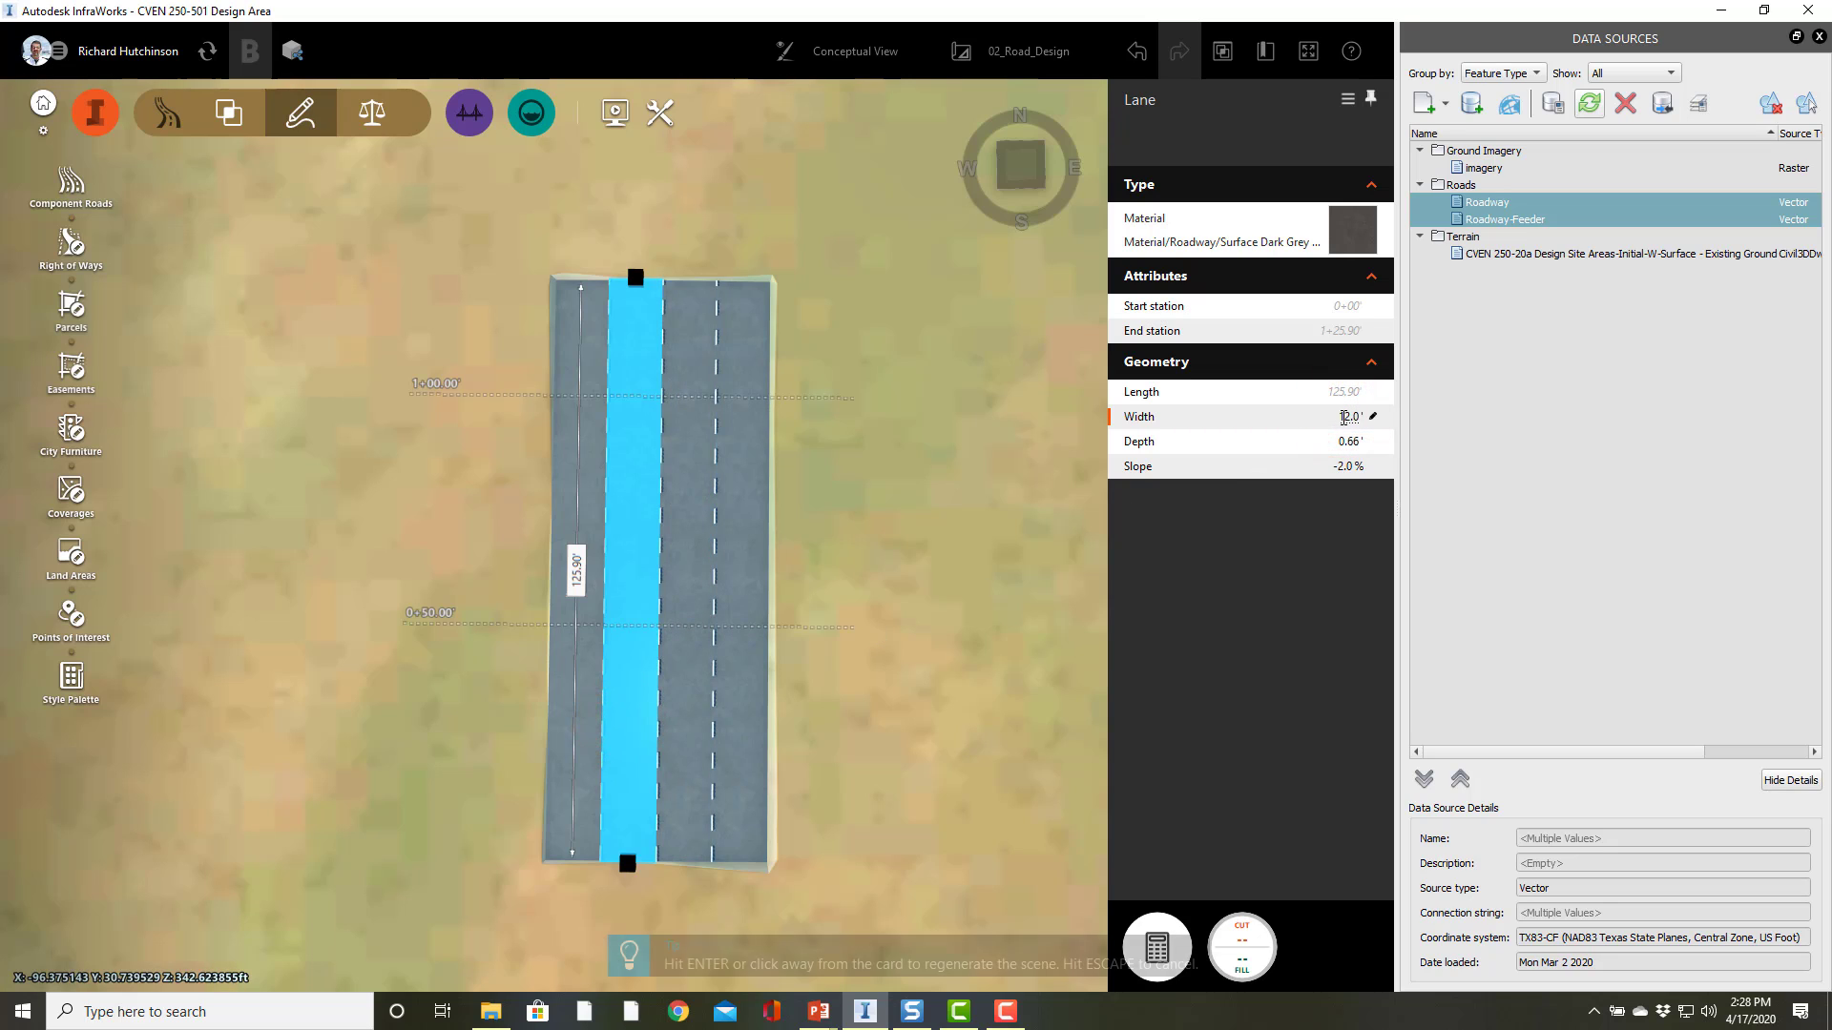
{"action": "key", "text": "Tab"}
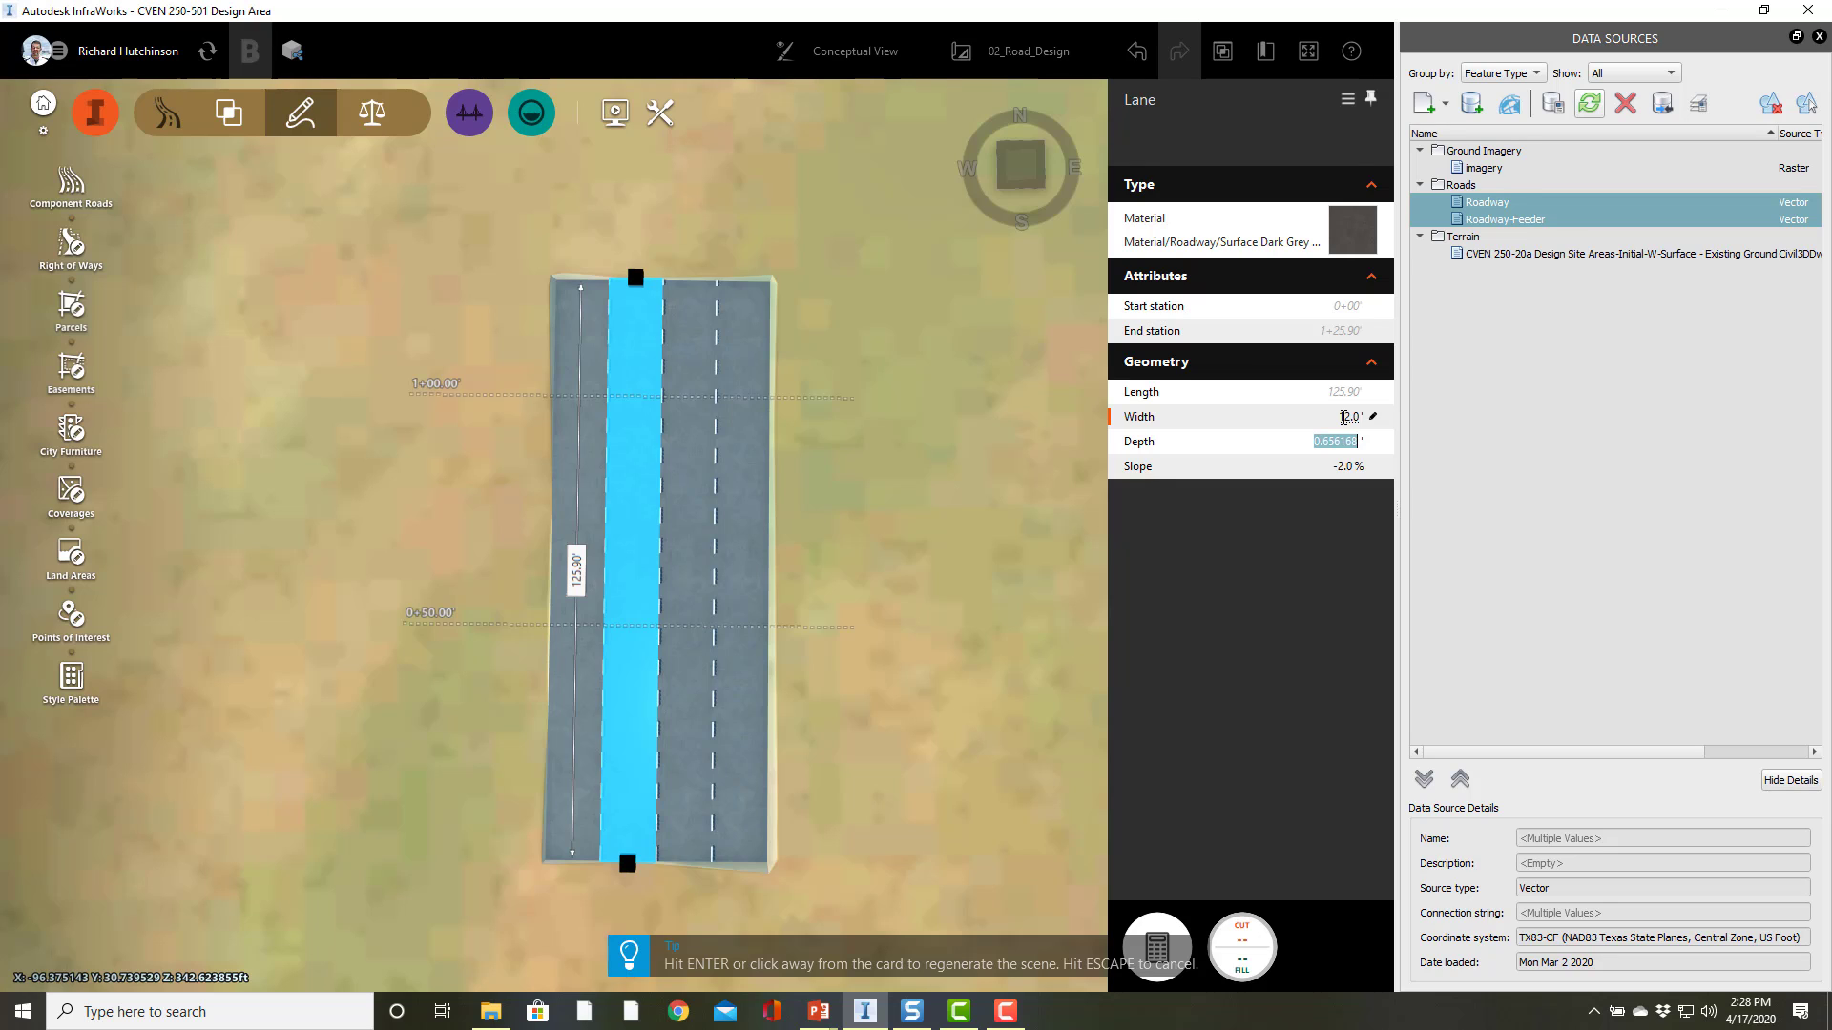
{"action": "type", "text": "1"}
{"action": "key", "text": "Return"}
{"action": "key", "text": "Tab"}
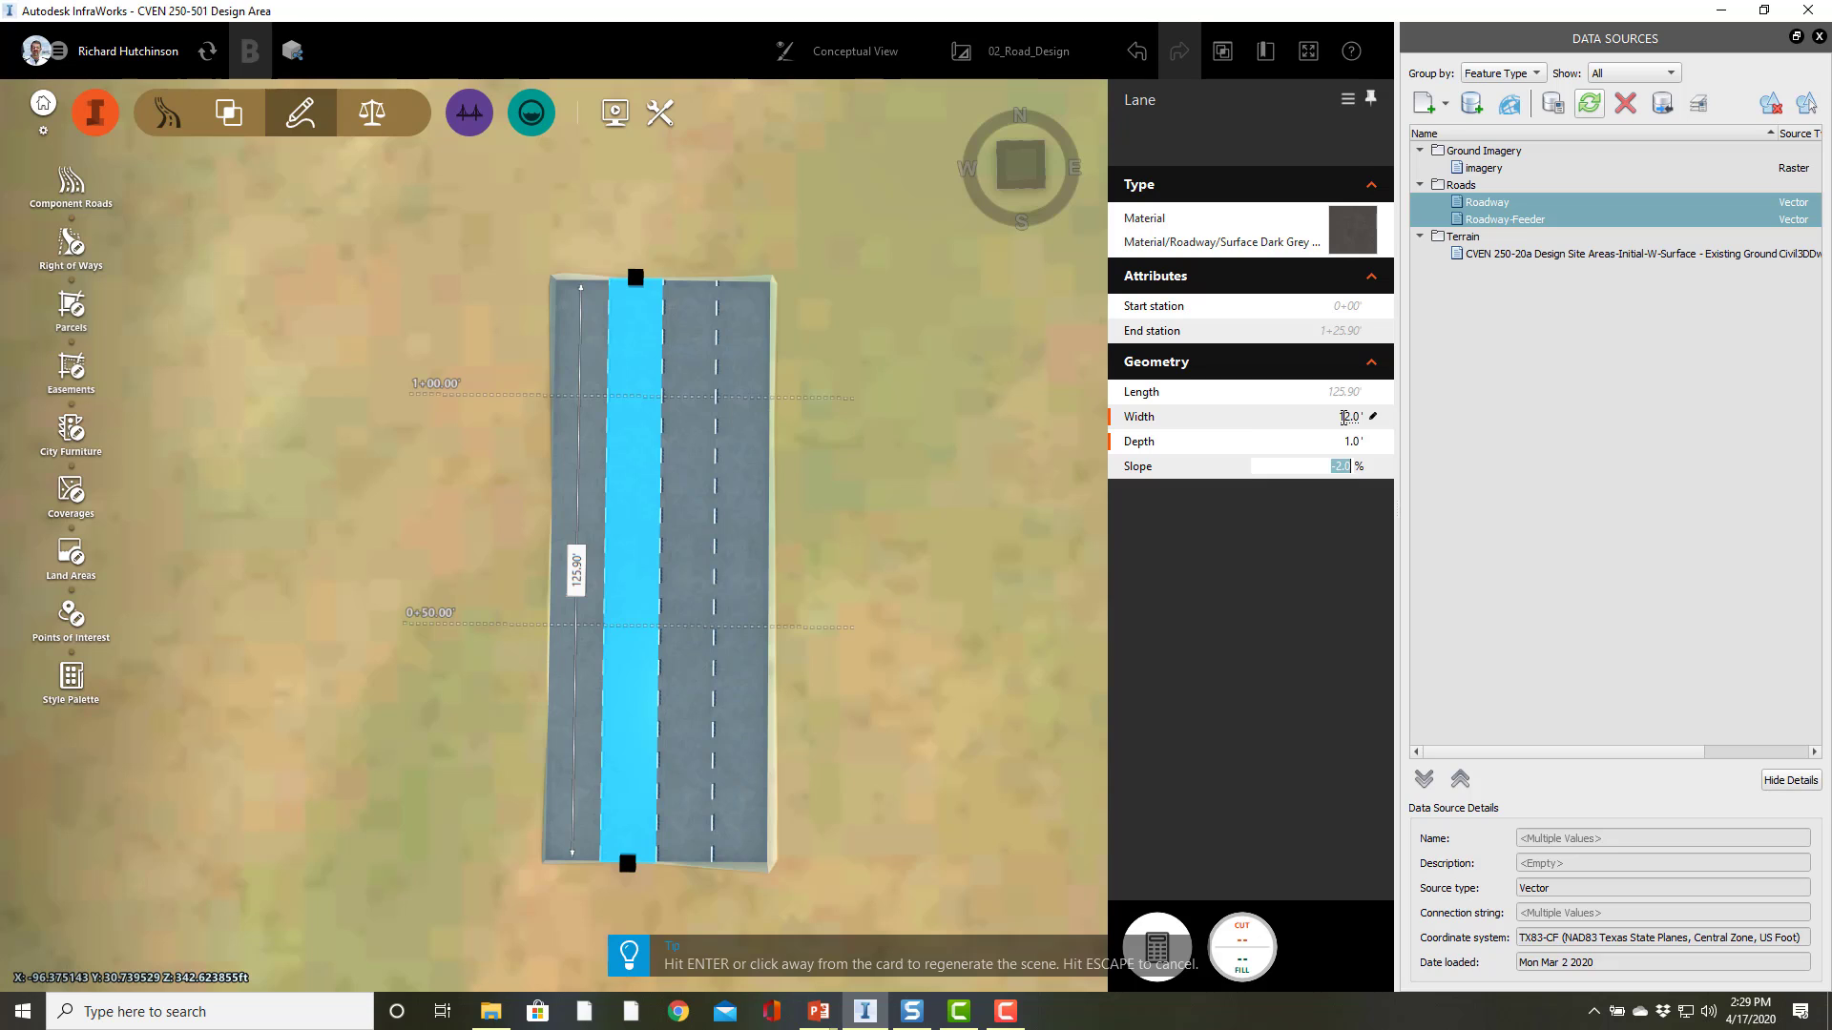
{"action": "type", "text": "-3"}
{"action": "key", "text": "Return"}
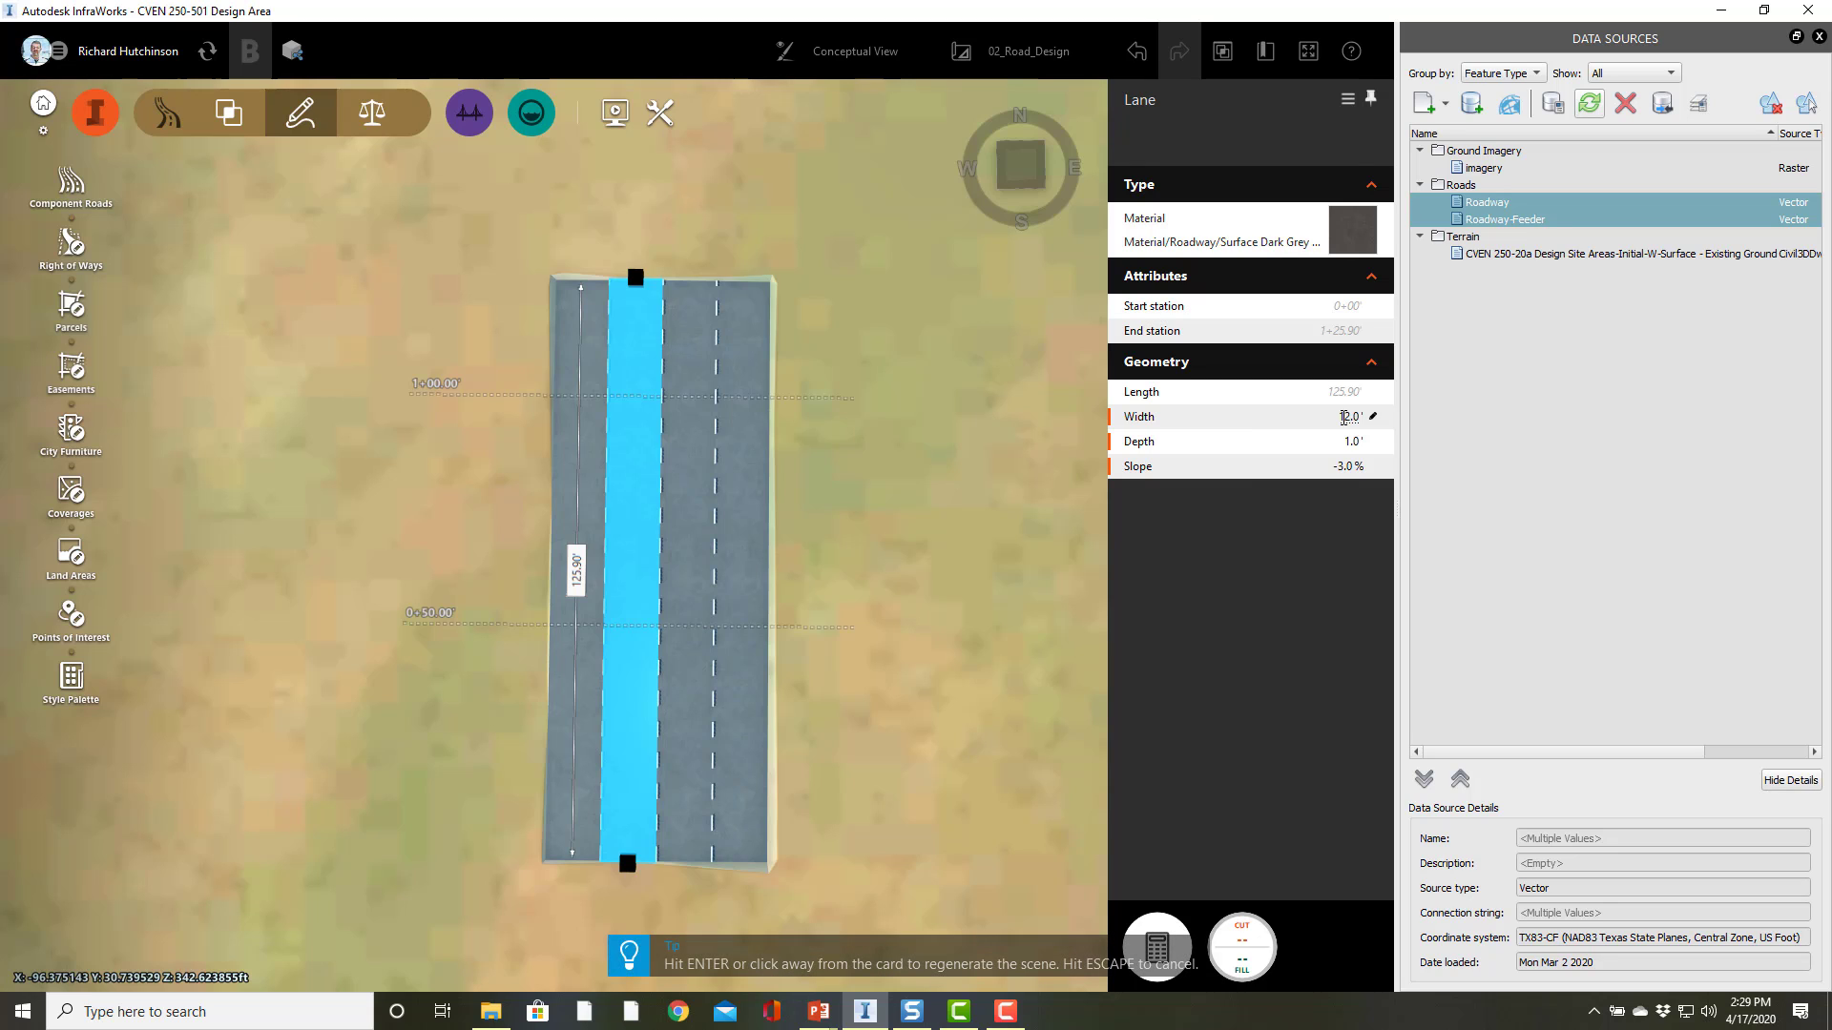
{"action": "left_click", "coordinate": [986, 611]}
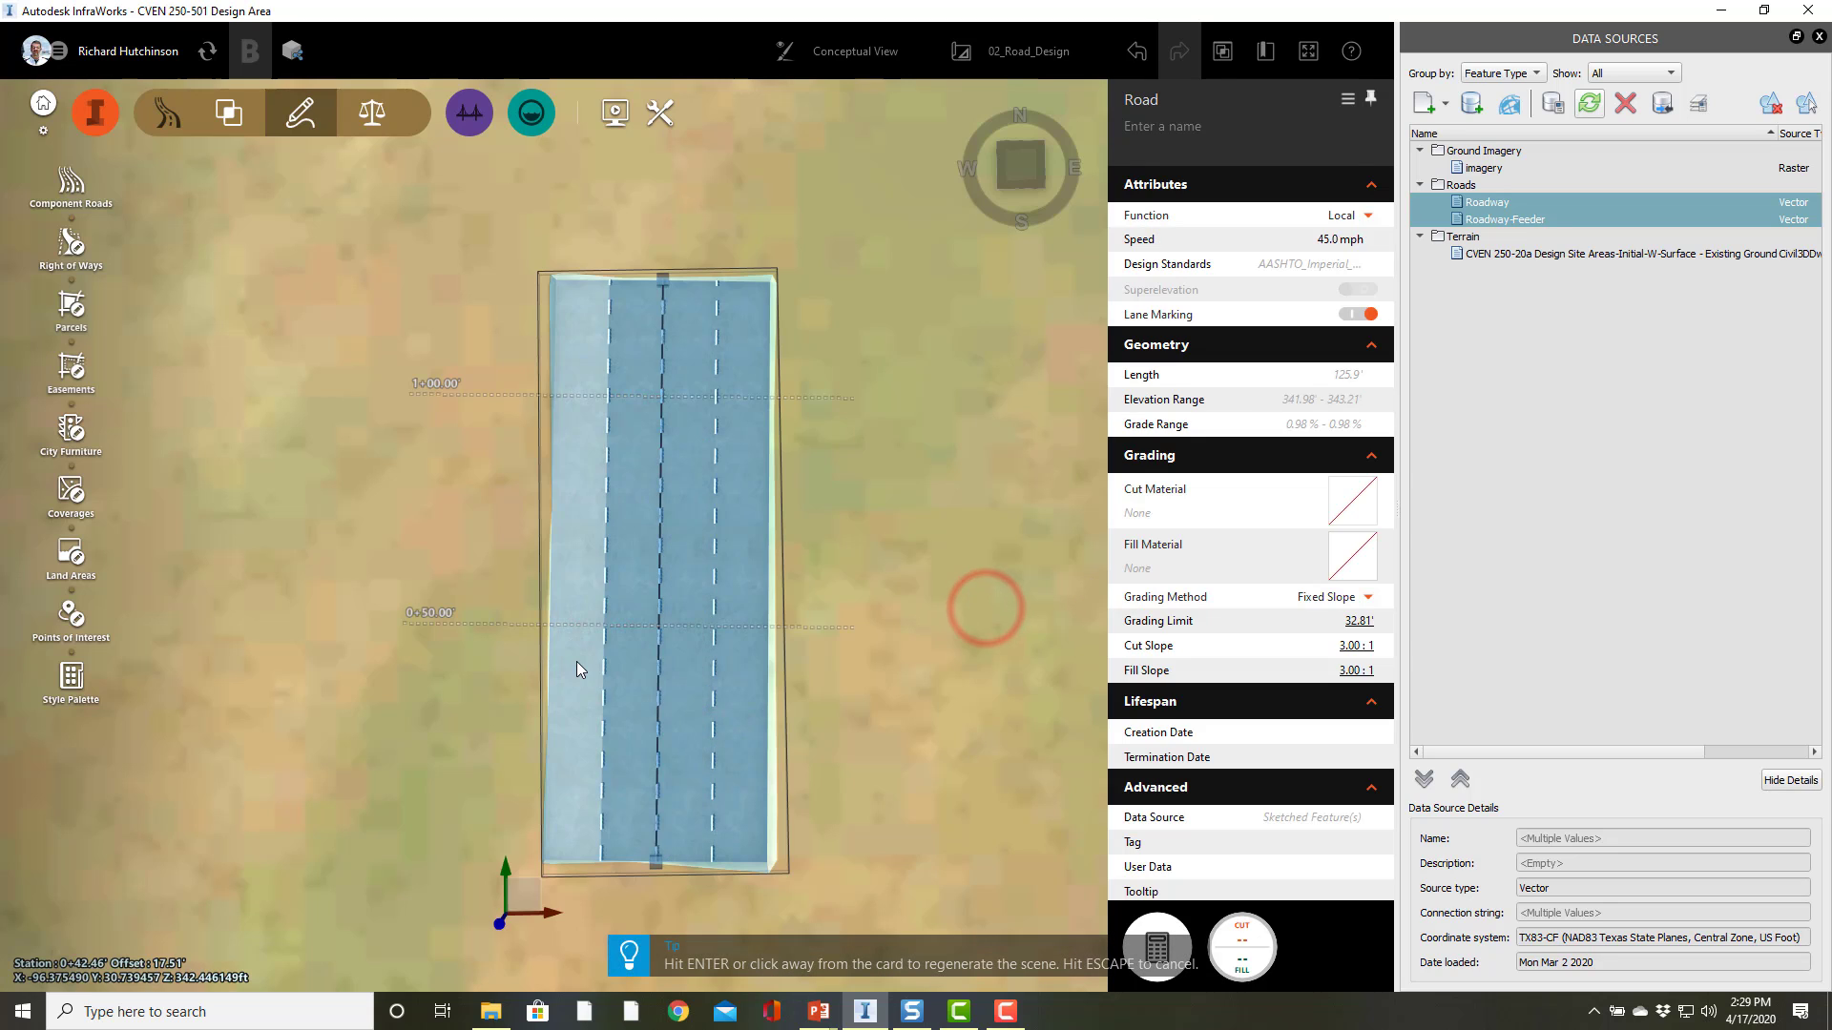
Step: Select the outer left lane and set its width to 12 ft, depth to 1 ft and slope to -3%
{"action": "left_click", "coordinate": [576, 661]}
{"action": "left_click", "coordinate": [577, 662]}
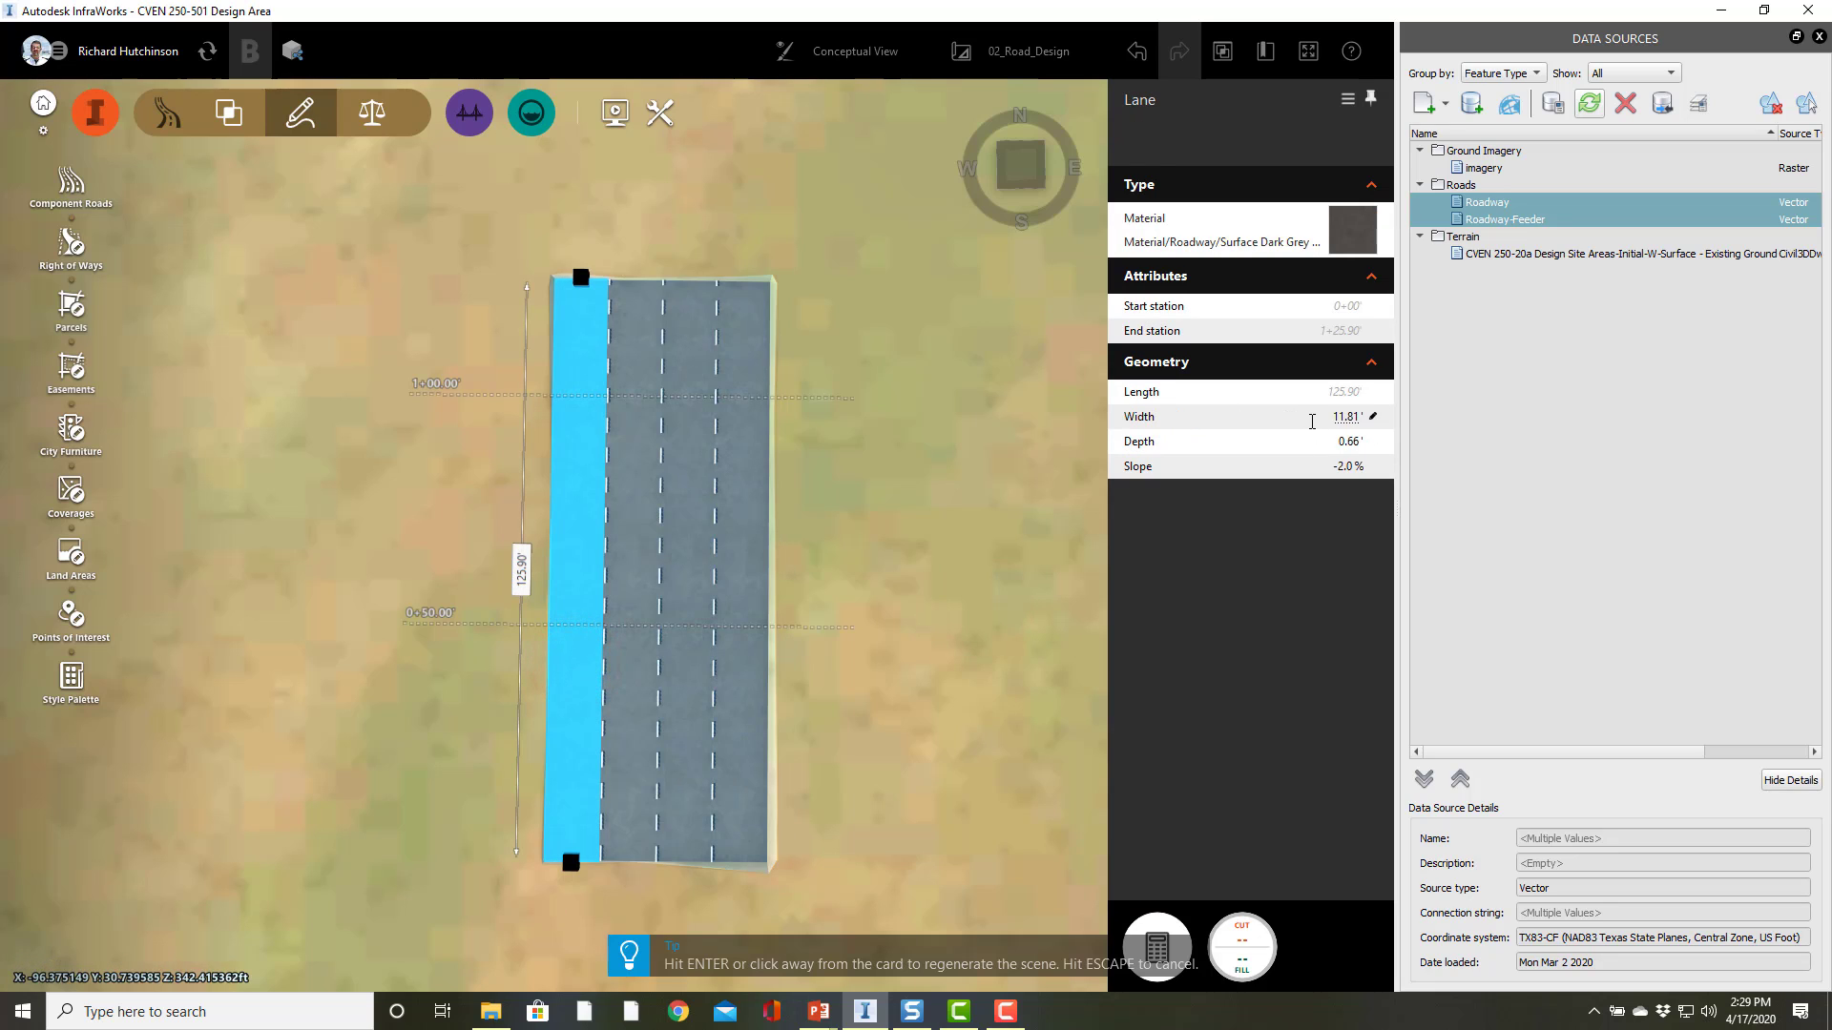
{"action": "left_click", "coordinate": [1310, 420]}
{"action": "type", "text": "12"}
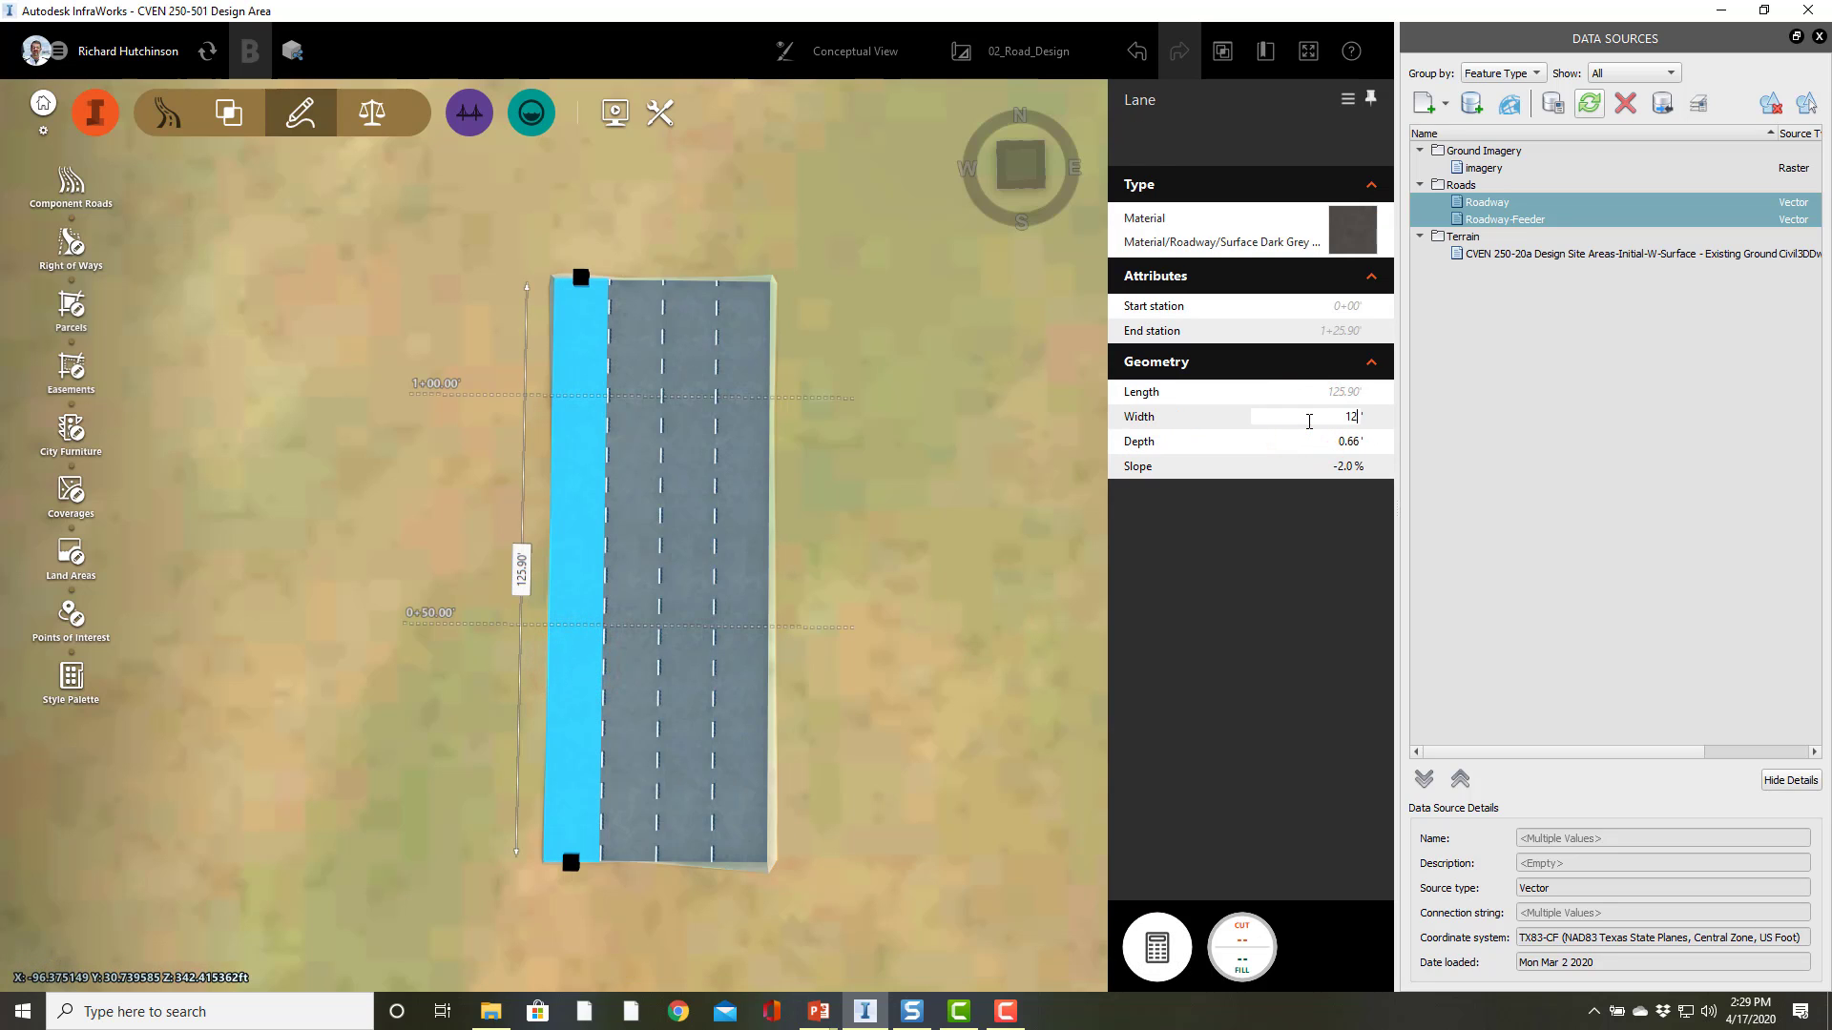
{"action": "key", "text": "Return"}
{"action": "key", "text": "Tab"}
{"action": "type", "text": "-"}
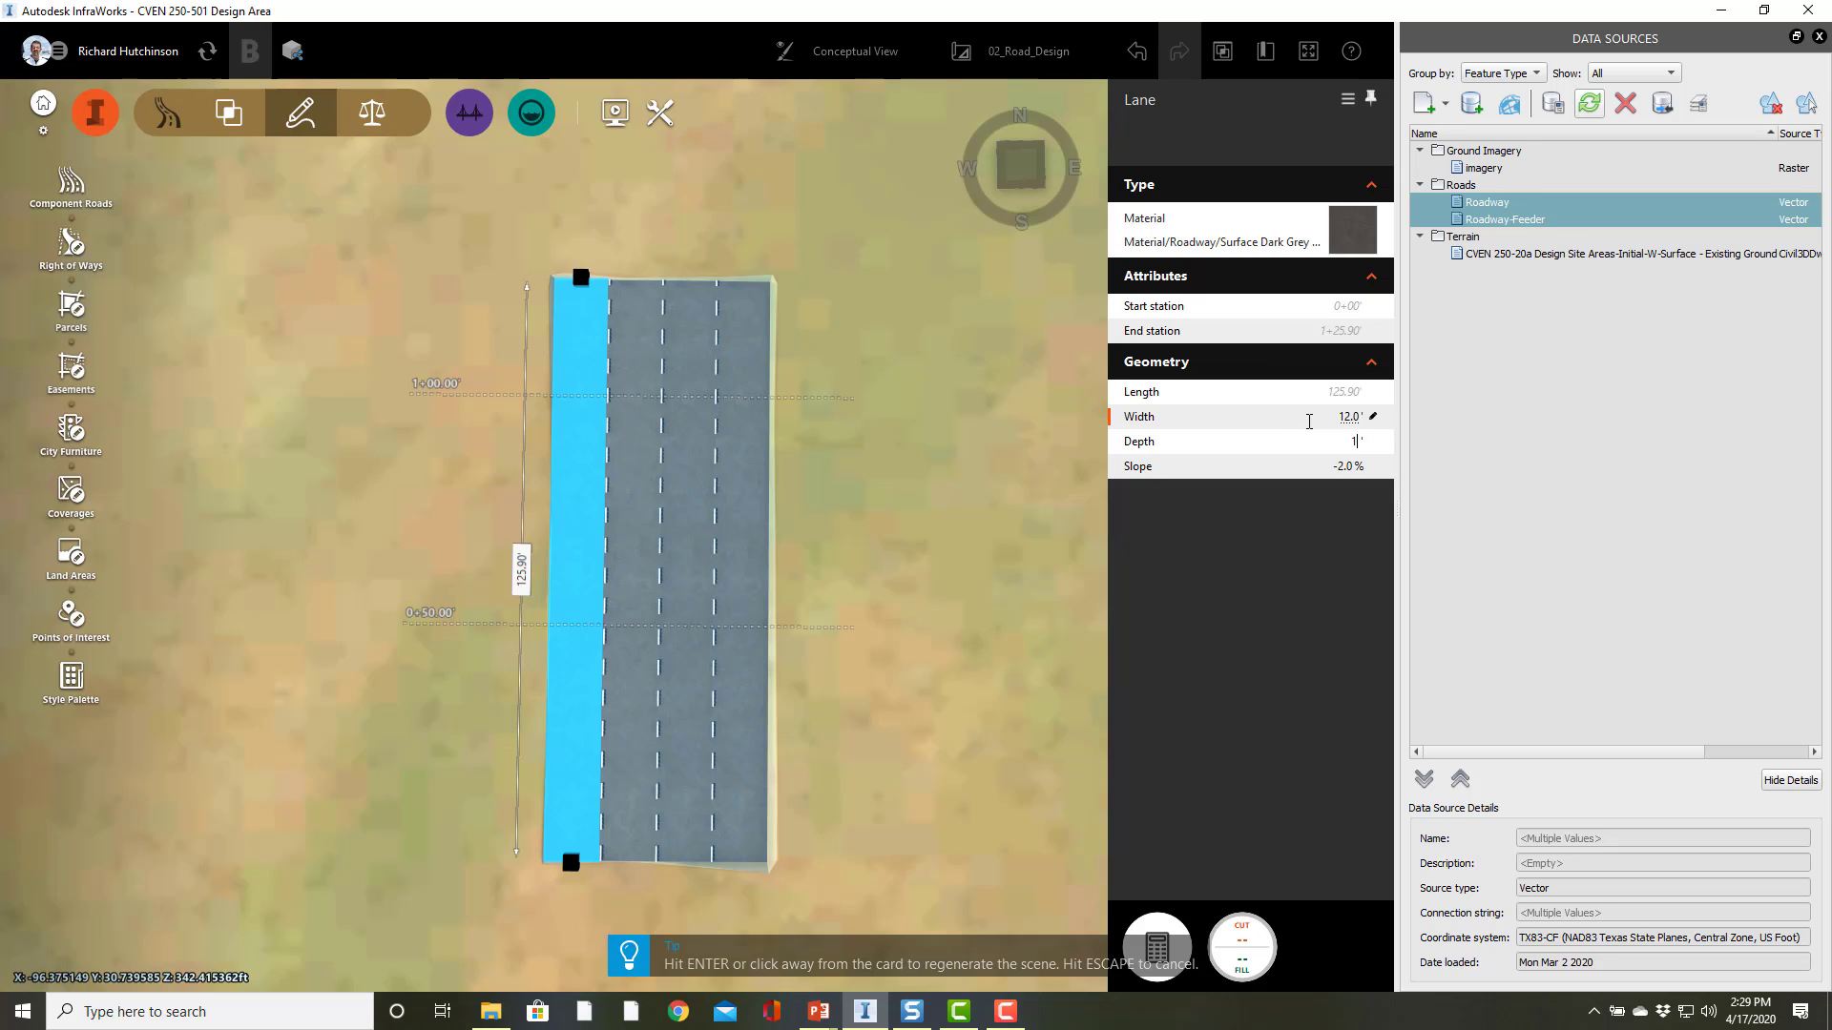
{"action": "key", "text": "Return"}
{"action": "key", "text": "Tab"}
{"action": "type", "text": "-"}
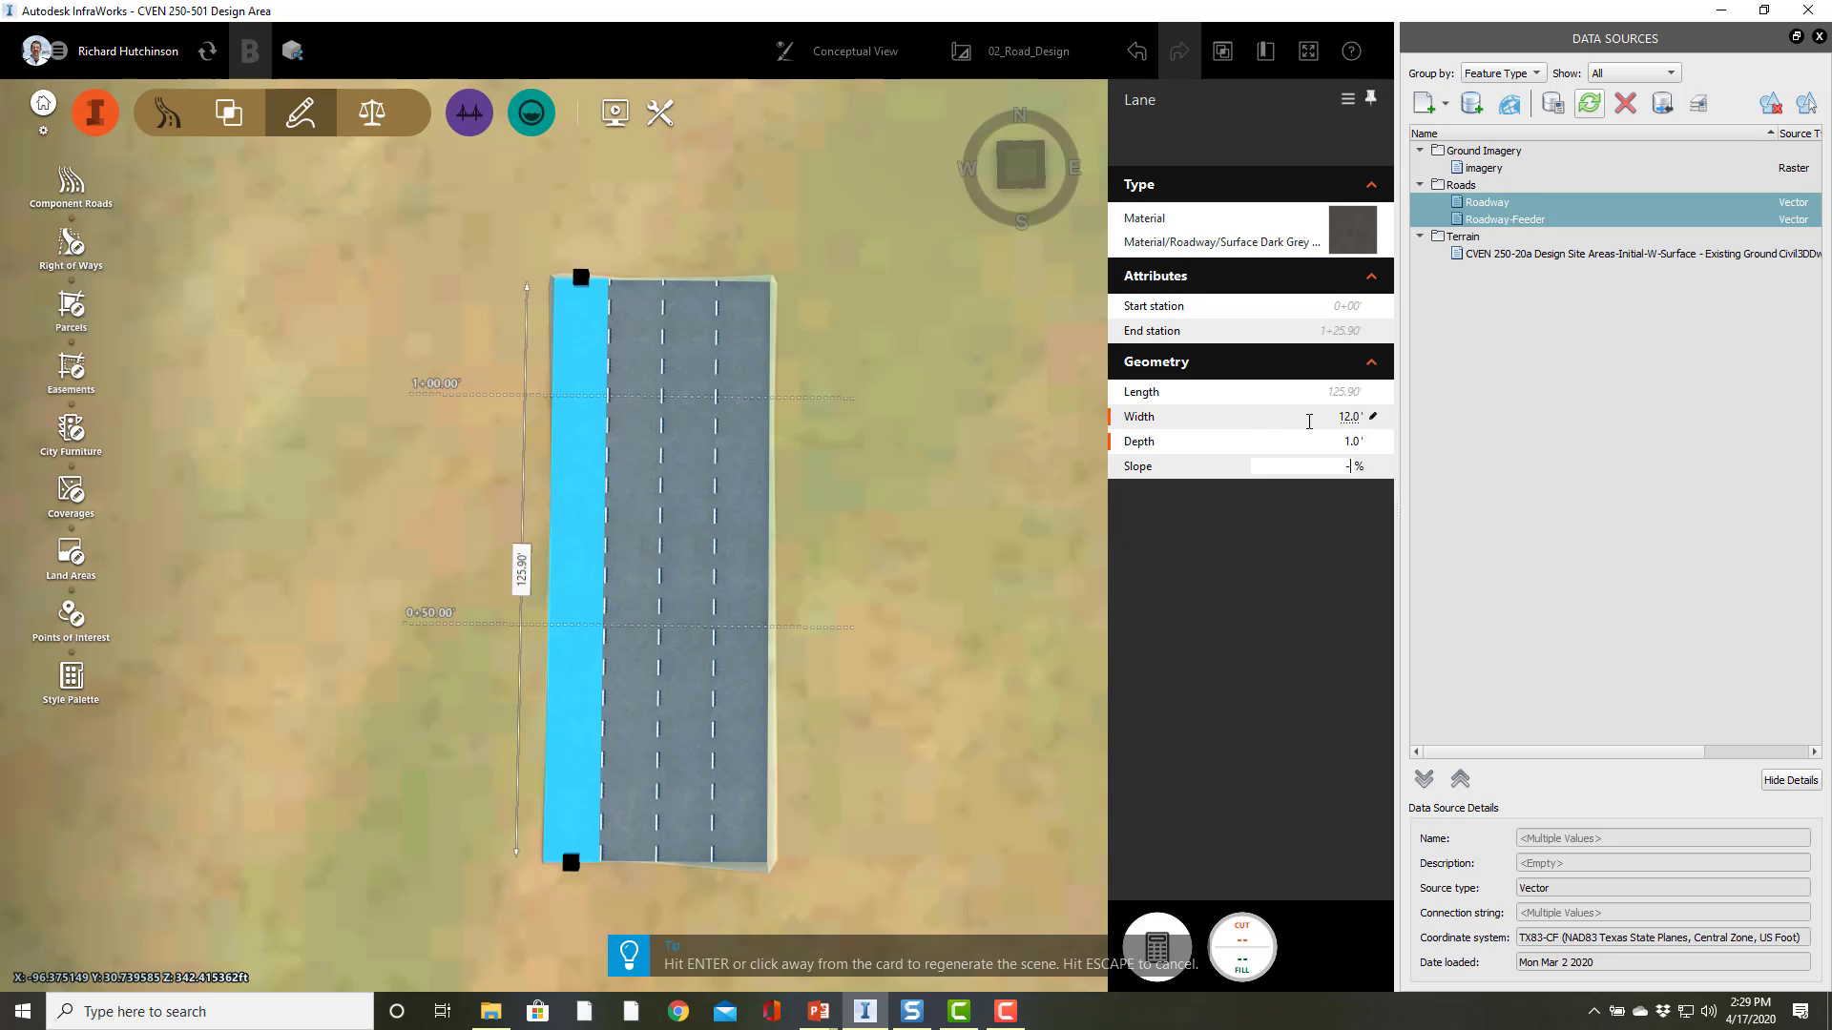
{"action": "key", "text": "Return"}
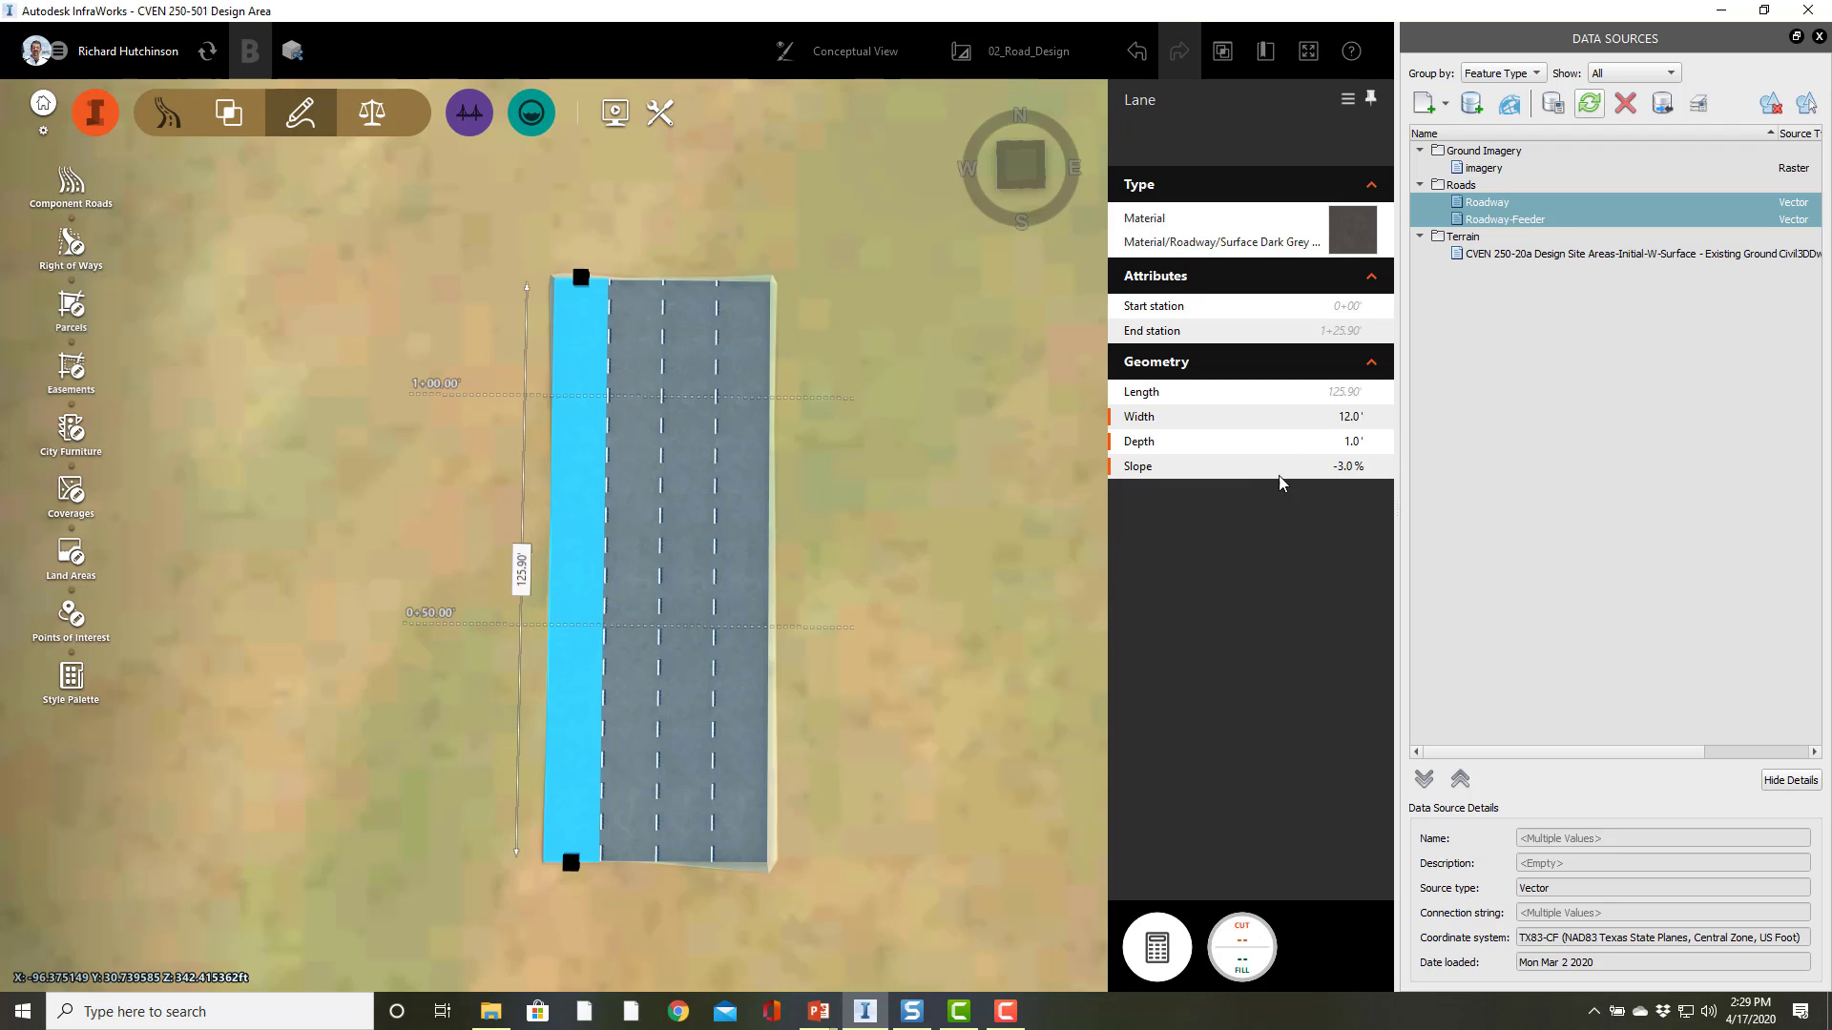
{"action": "left_click", "coordinate": [841, 739]}
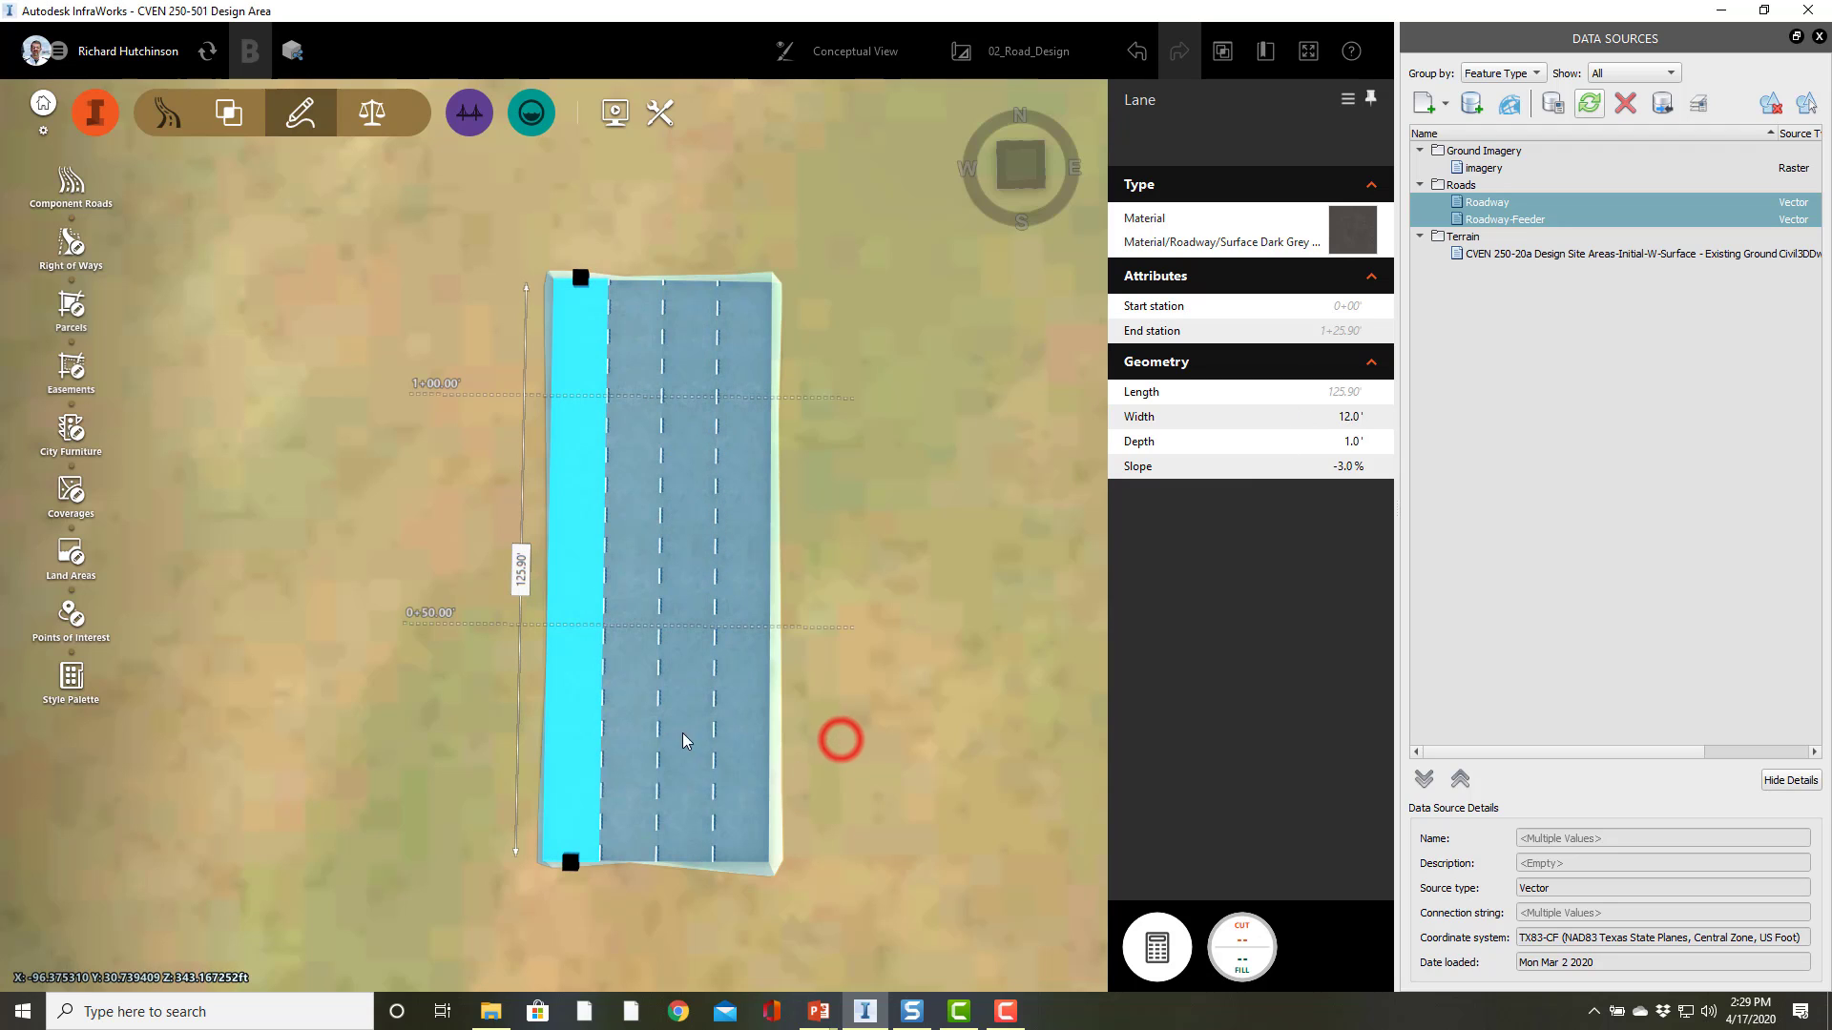
Step: Open the road's cross section view and move its window below the road
{"action": "right_click", "coordinate": [649, 676]}
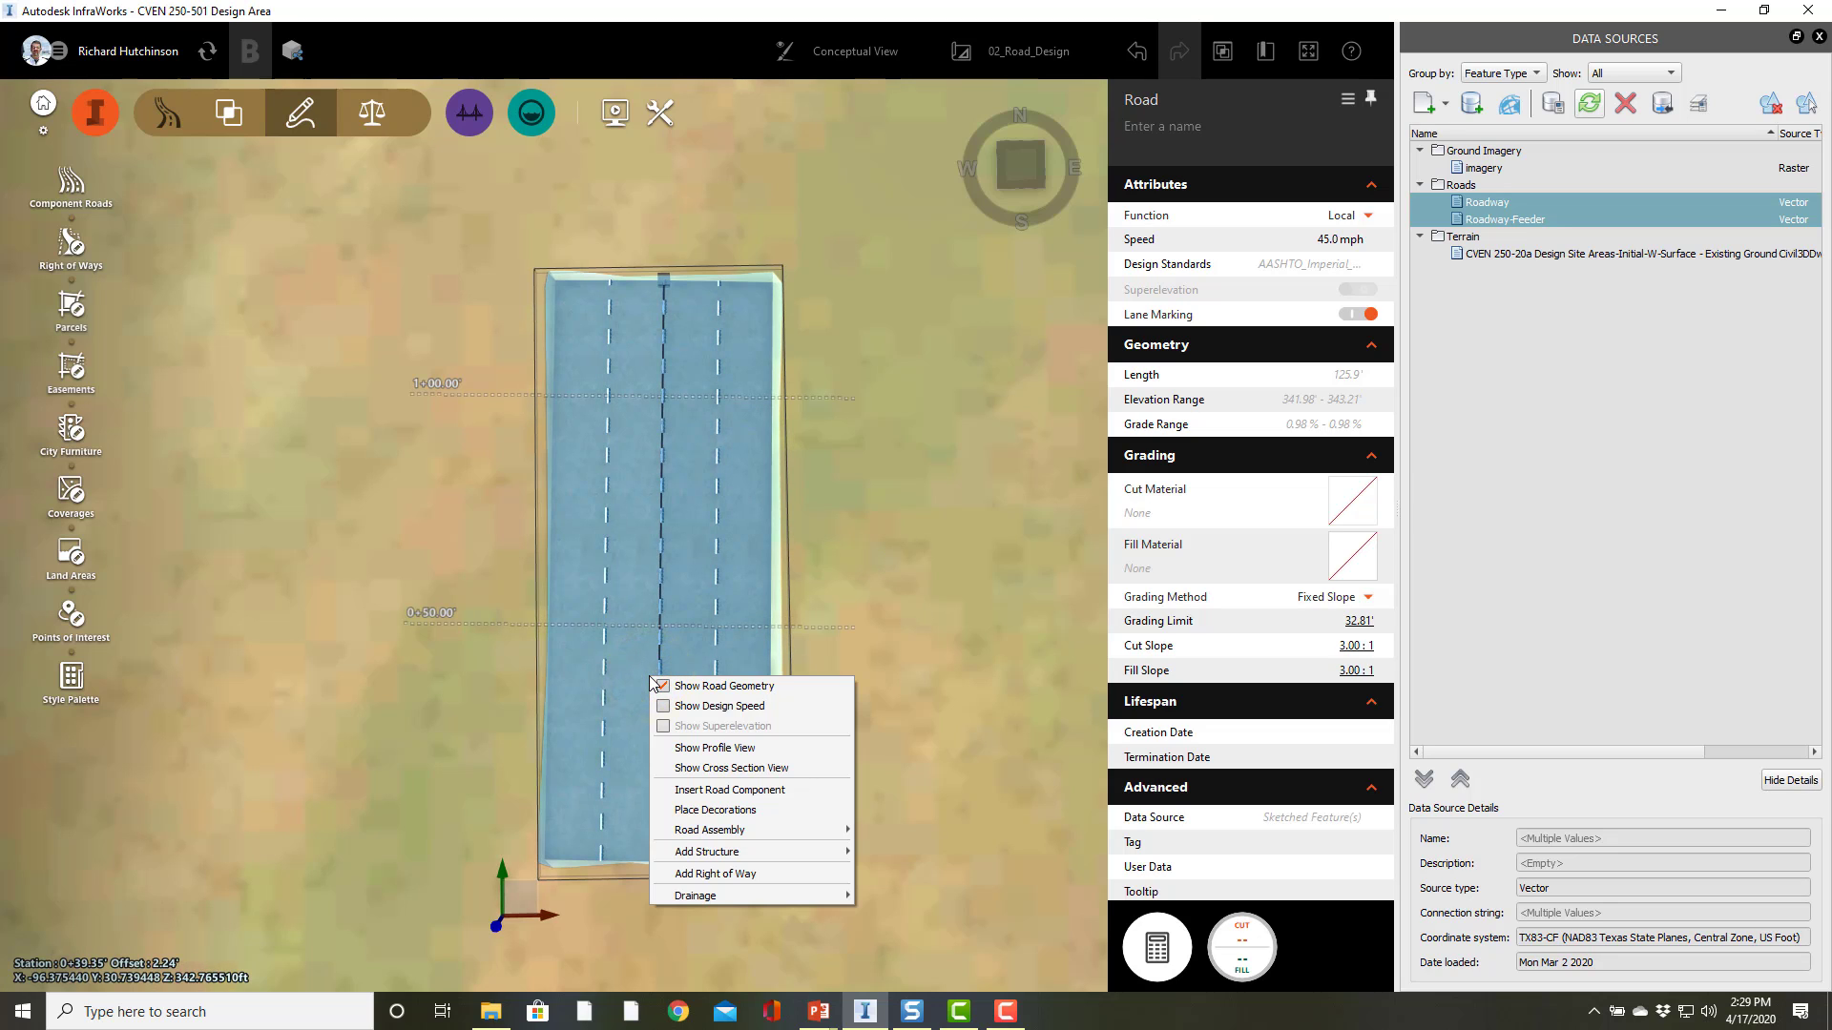
{"action": "left_click", "coordinate": [705, 772]}
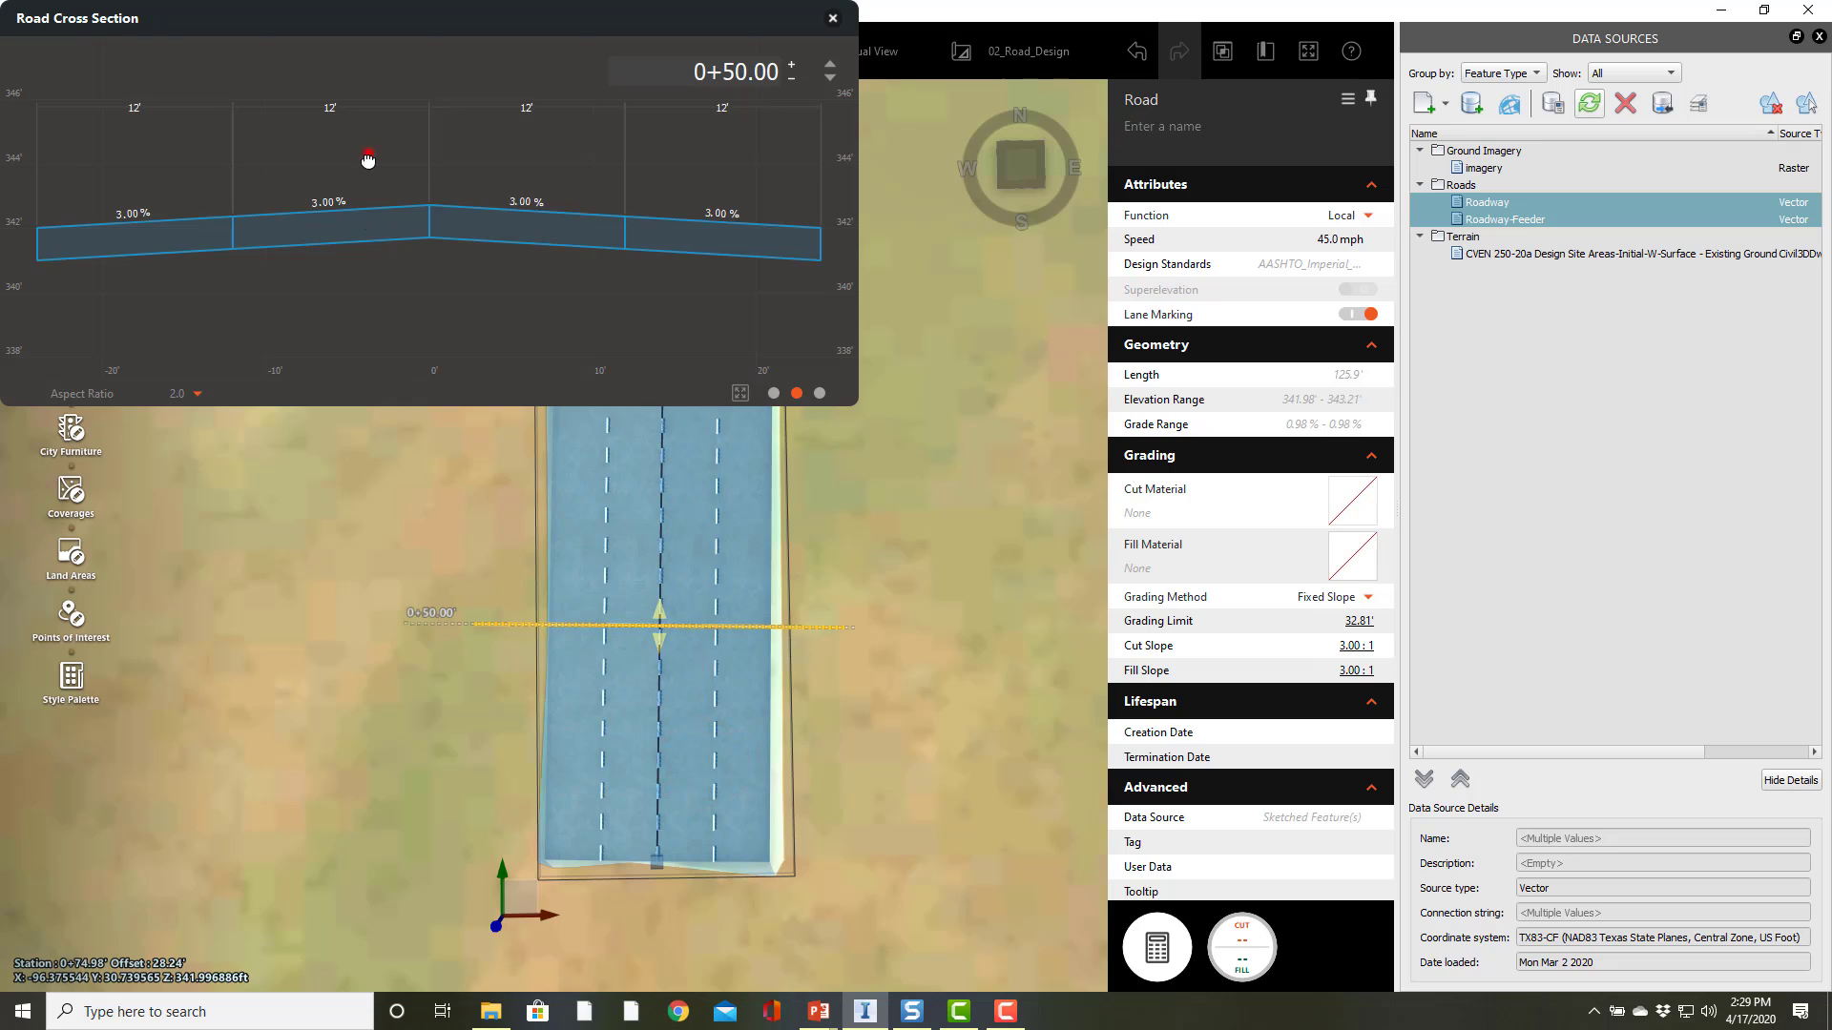
{"action": "mouse_move", "coordinate": [367, 159]}
{"action": "left_mouse_down"}
{"action": "mouse_move", "coordinate": [404, 160]}
{"action": "mouse_move", "coordinate": [372, 188]}
{"action": "mouse_move", "coordinate": [367, 167]}
{"action": "left_mouse_up"}
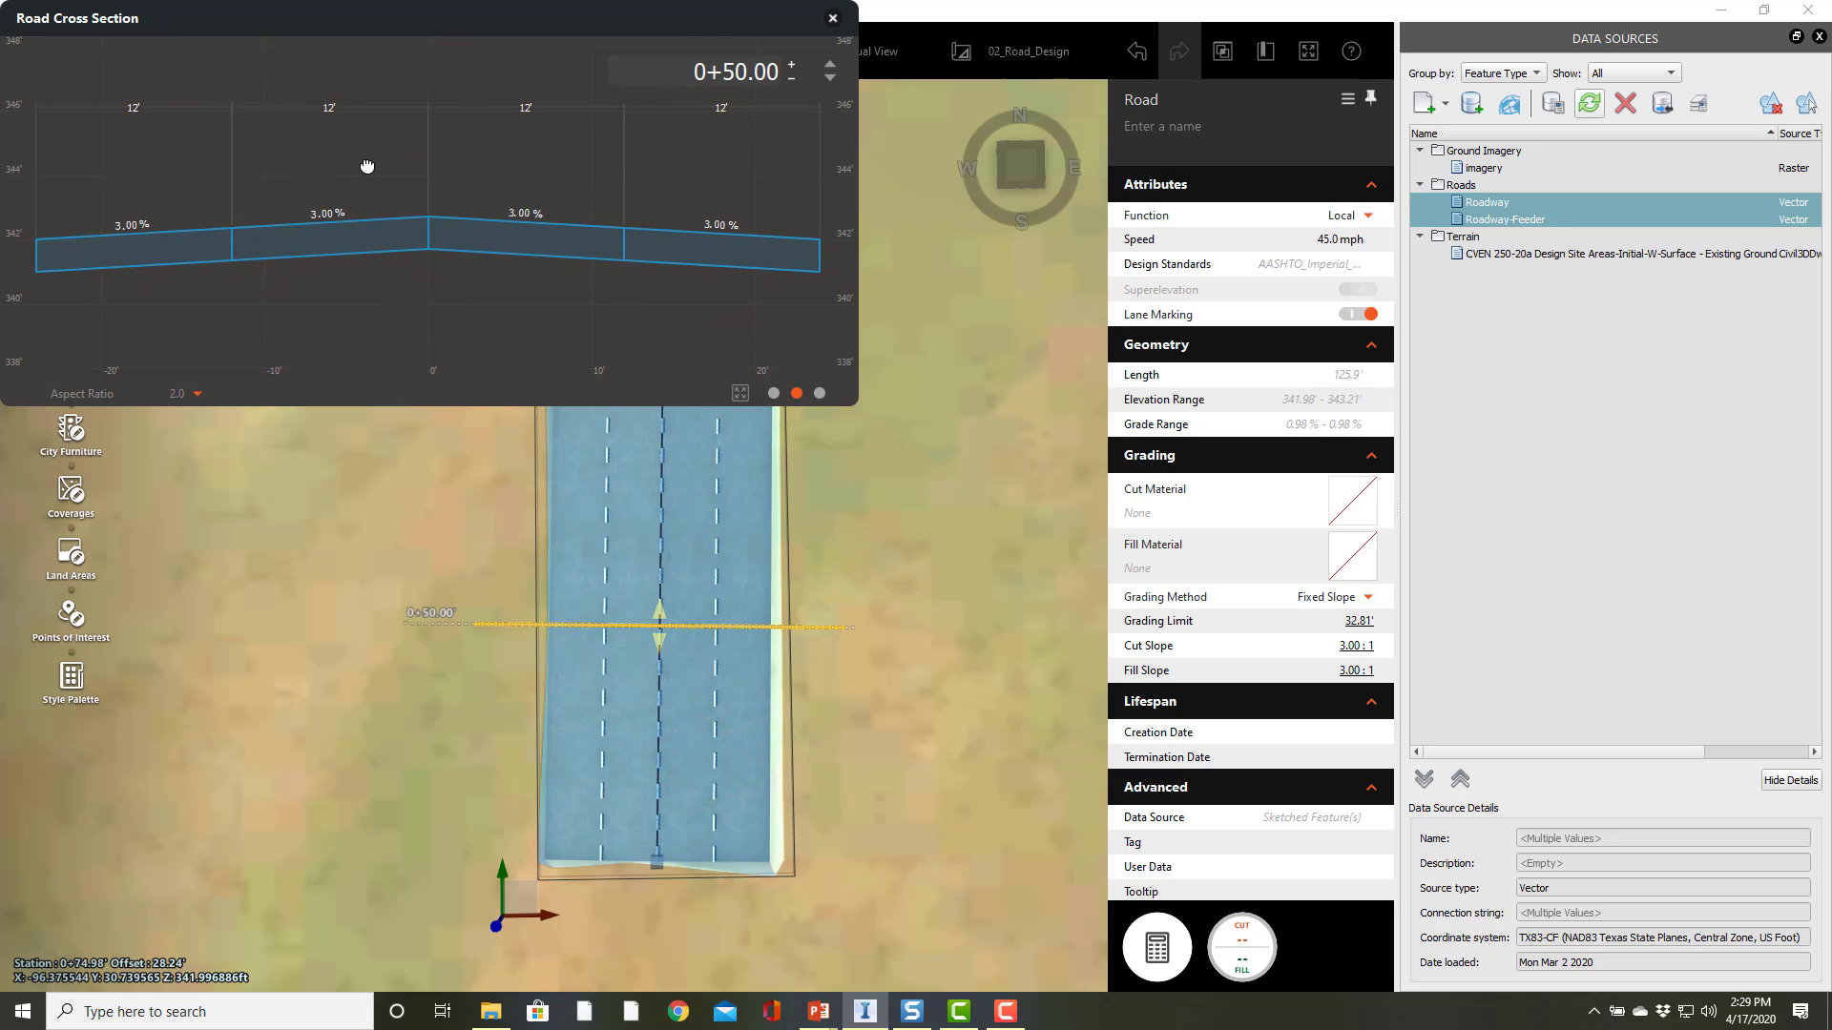
{"action": "mouse_move", "coordinate": [315, 33]}
{"action": "left_mouse_down"}
{"action": "mouse_move", "coordinate": [416, 396]}
{"action": "mouse_move", "coordinate": [448, 622]}
{"action": "mouse_move", "coordinate": [443, 587]}
{"action": "mouse_move", "coordinate": [382, 533]}
{"action": "mouse_move", "coordinate": [428, 585]}
{"action": "mouse_move", "coordinate": [441, 656]}
{"action": "mouse_move", "coordinate": [445, 635]}
{"action": "left_mouse_up"}
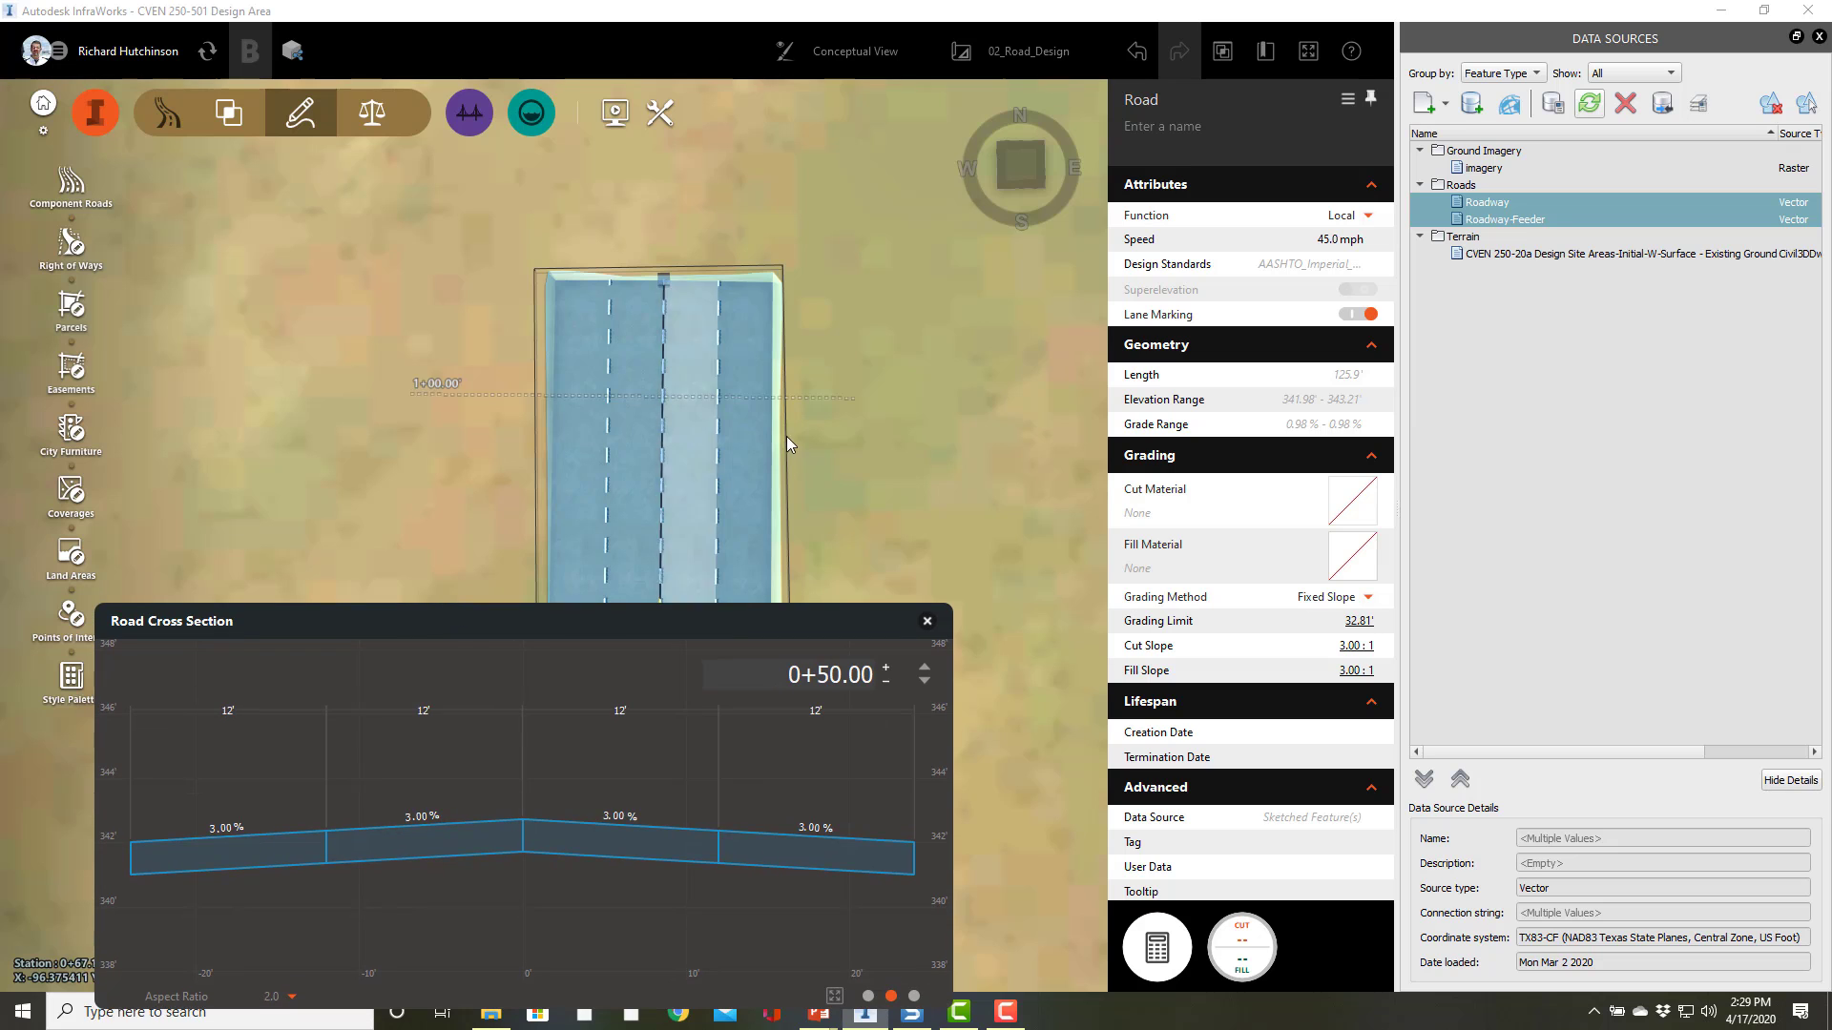
Step: Examine the road in the viewport alongside the open cross section view
{"action": "scroll", "coordinate": [867, 500], "scroll_direction": "down", "scroll_amount": 1}
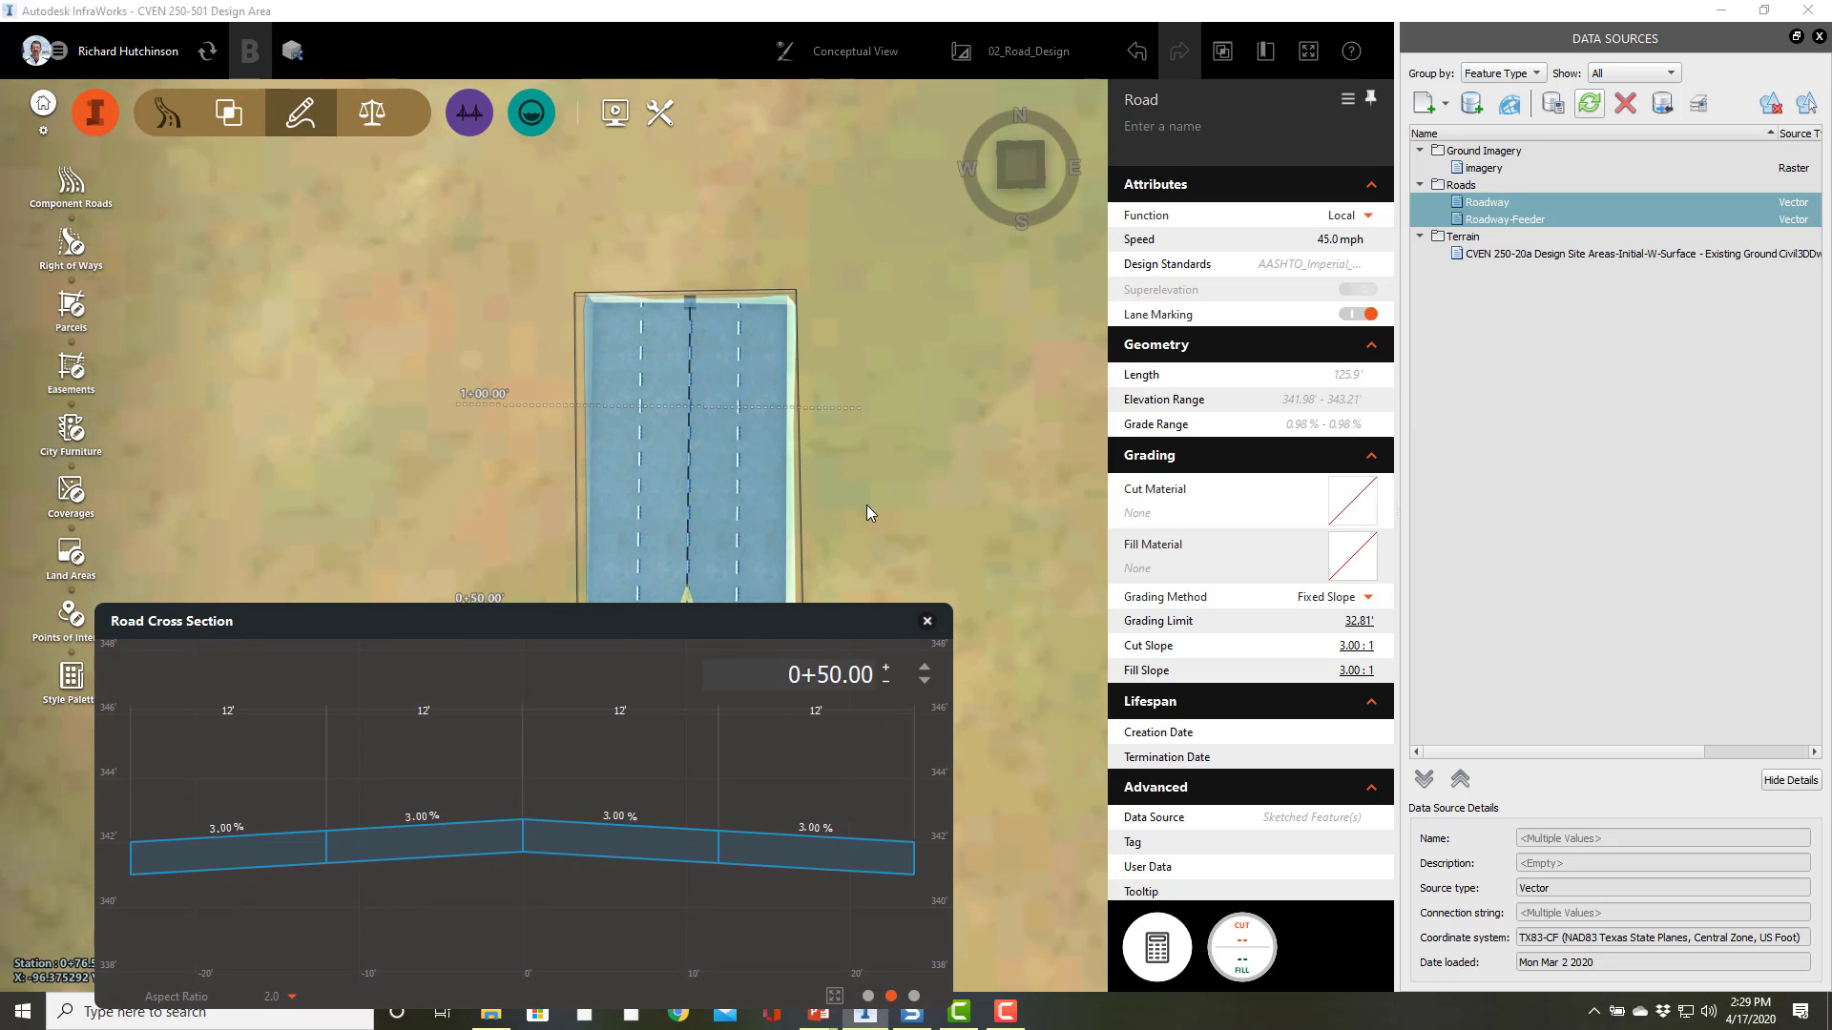
{"action": "left_click_drag", "start_coordinate": [866, 506], "coordinate": [832, 151]}
{"action": "left_click_drag", "start_coordinate": [798, 290], "coordinate": [678, 420]}
{"action": "scroll", "coordinate": [819, 388], "scroll_direction": "down", "scroll_amount": 2}
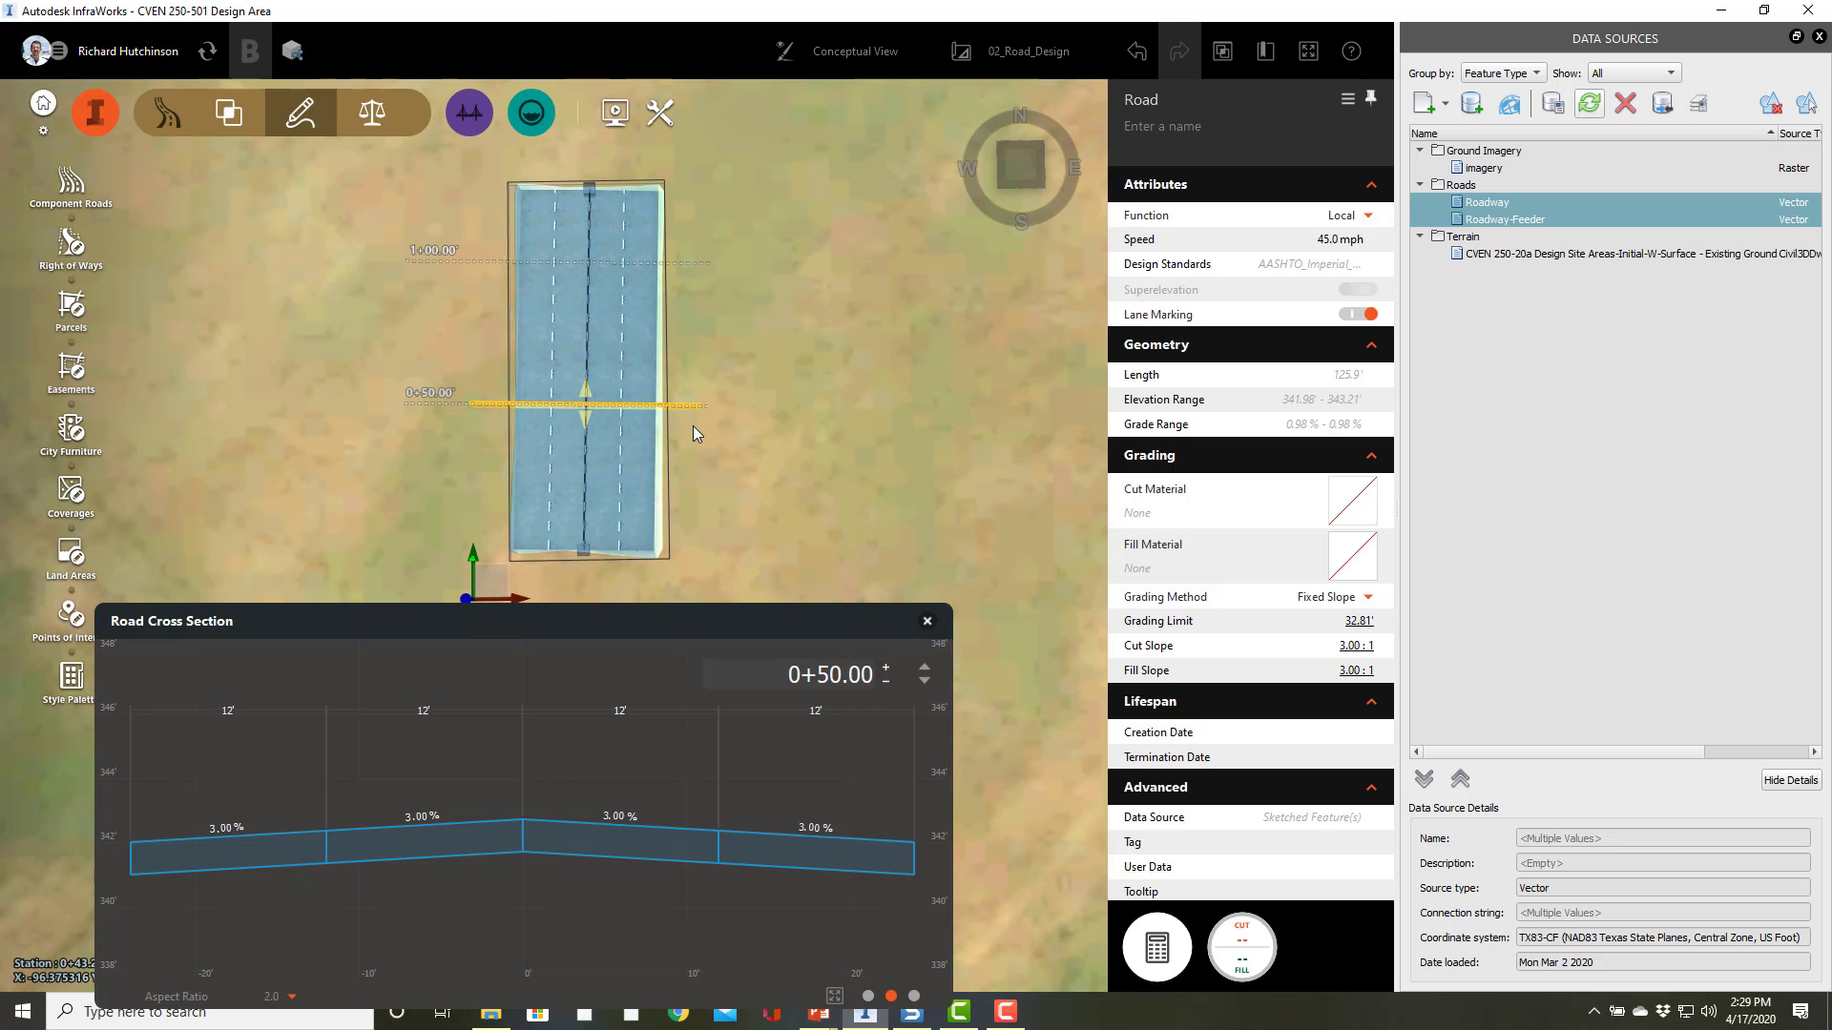
{"action": "scroll", "coordinate": [700, 397], "scroll_direction": "up", "scroll_amount": 1}
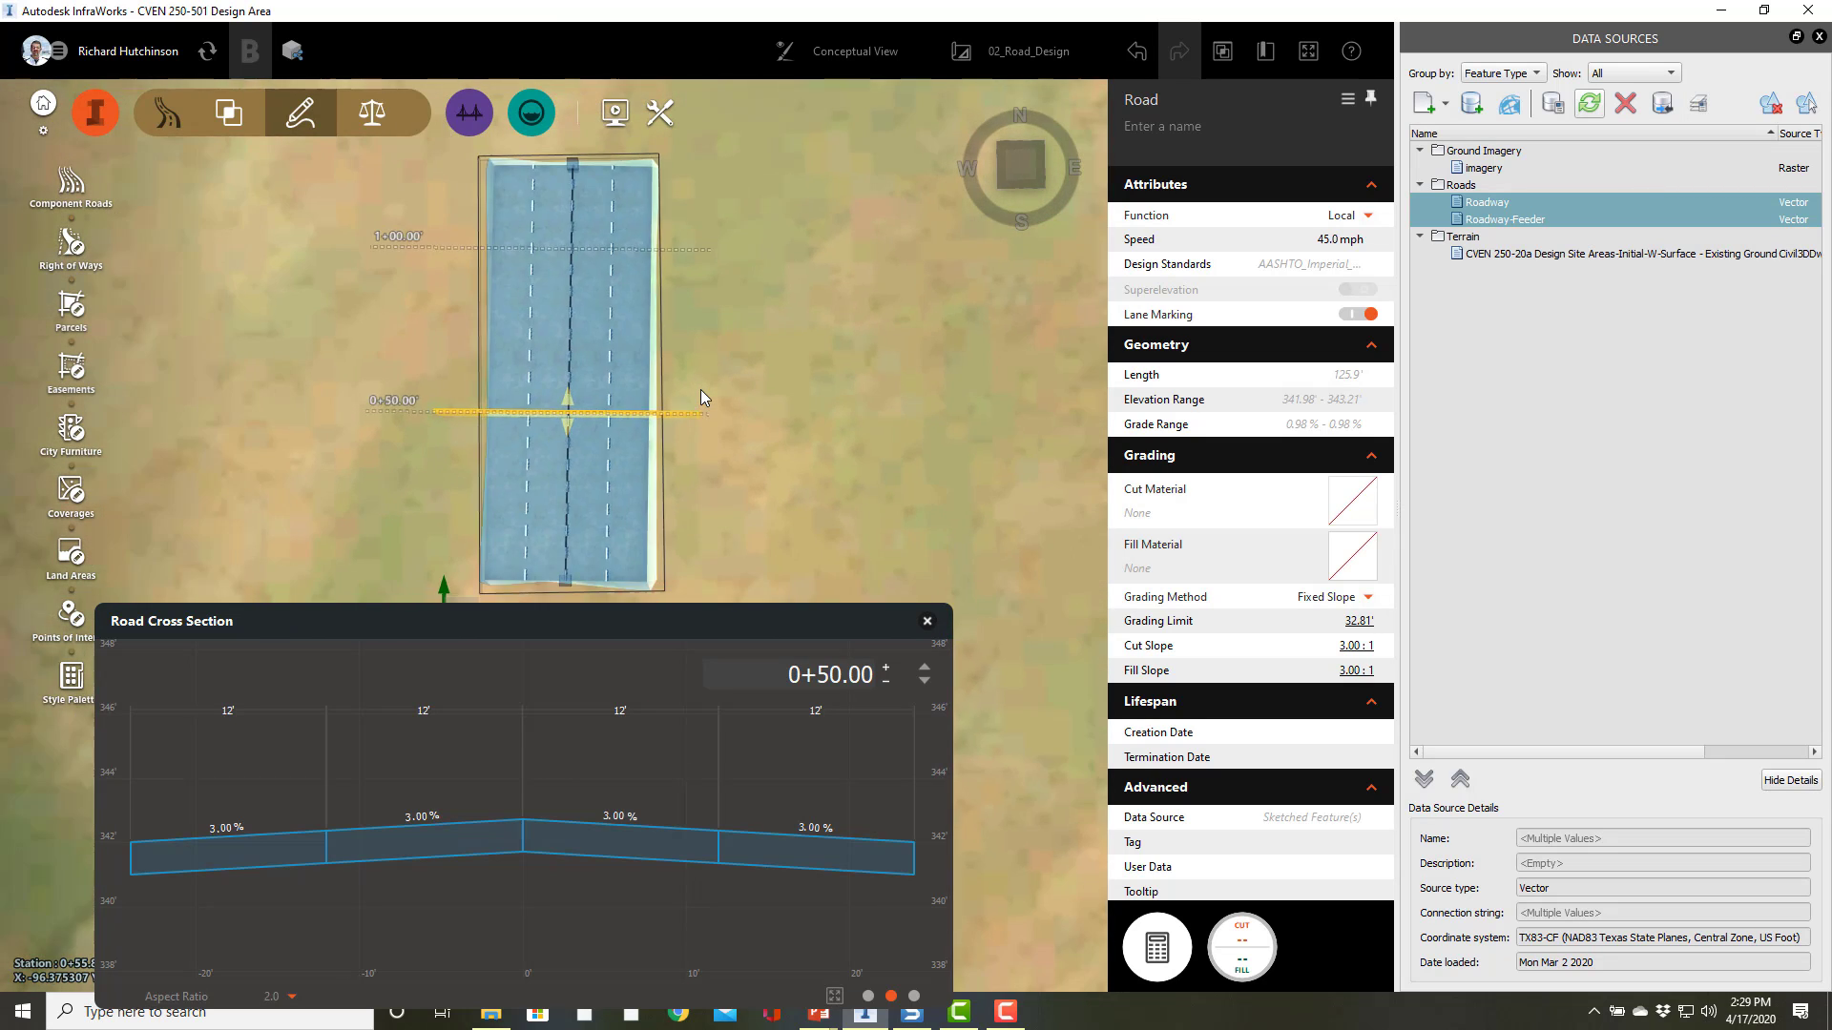
{"action": "scroll", "coordinate": [701, 398], "scroll_direction": "up", "scroll_amount": 3}
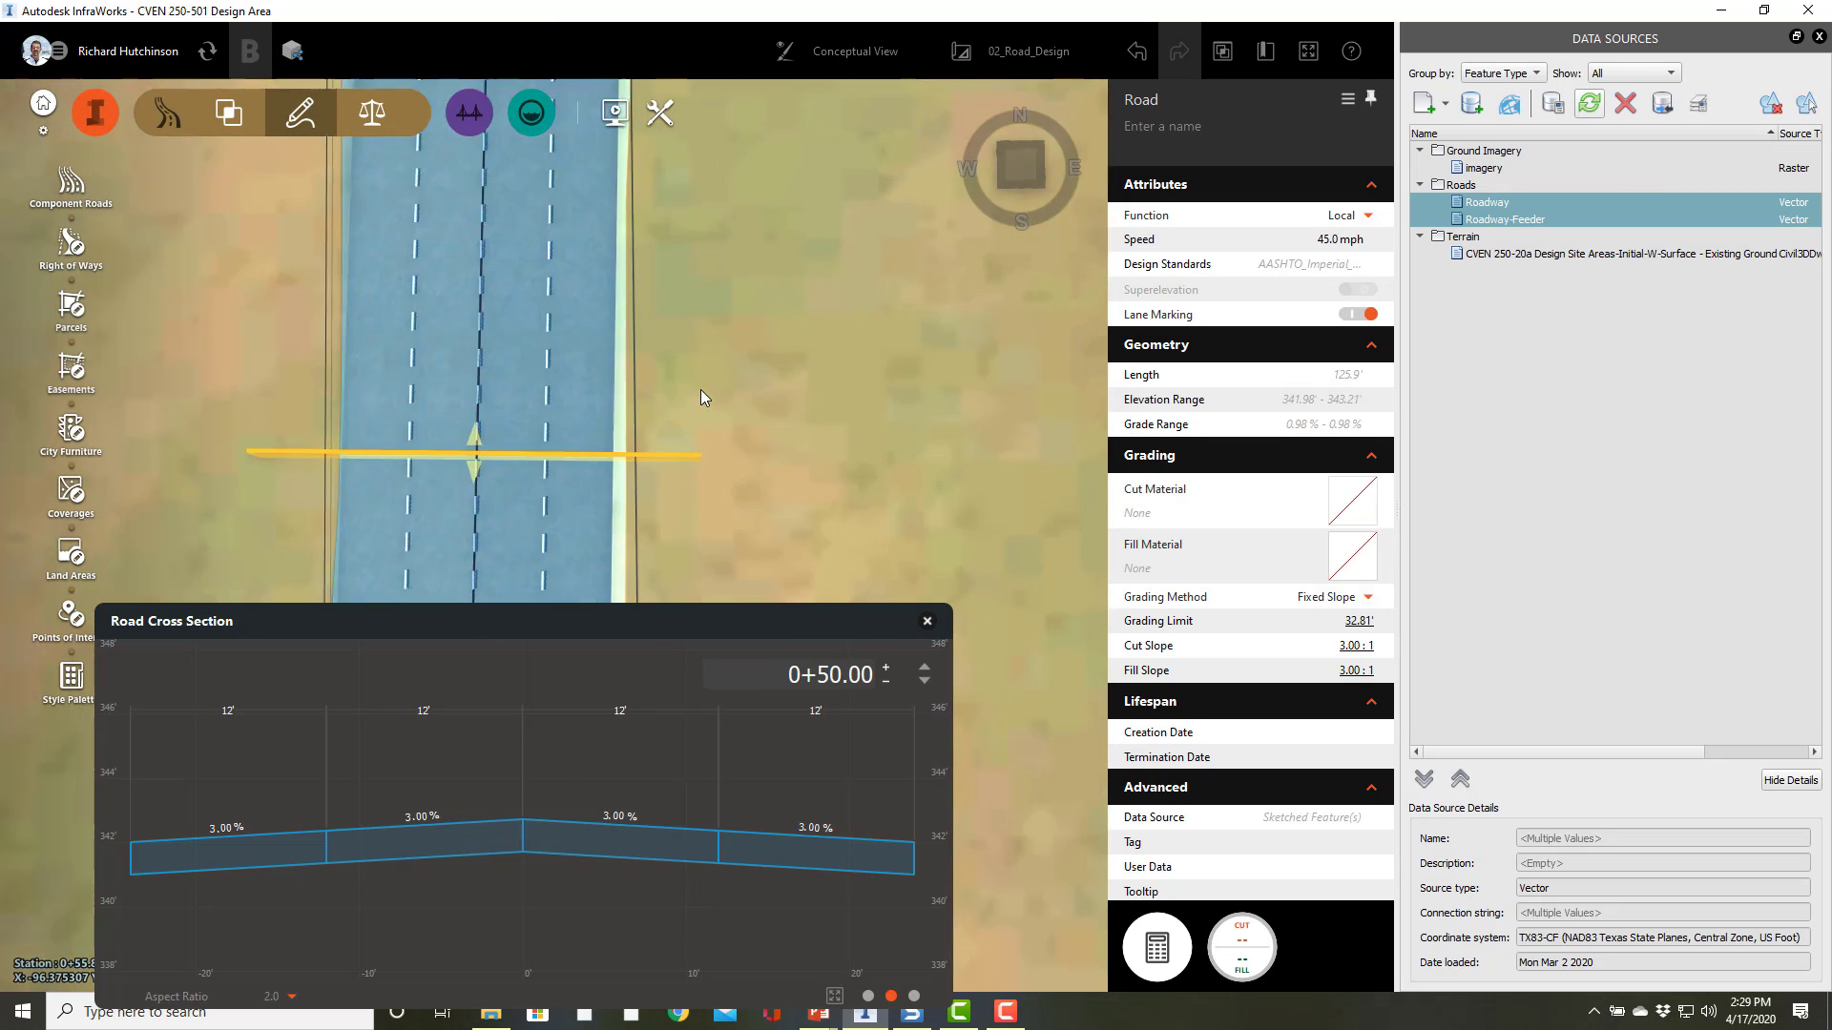
{"action": "scroll", "coordinate": [700, 398], "scroll_direction": "down", "scroll_amount": 4}
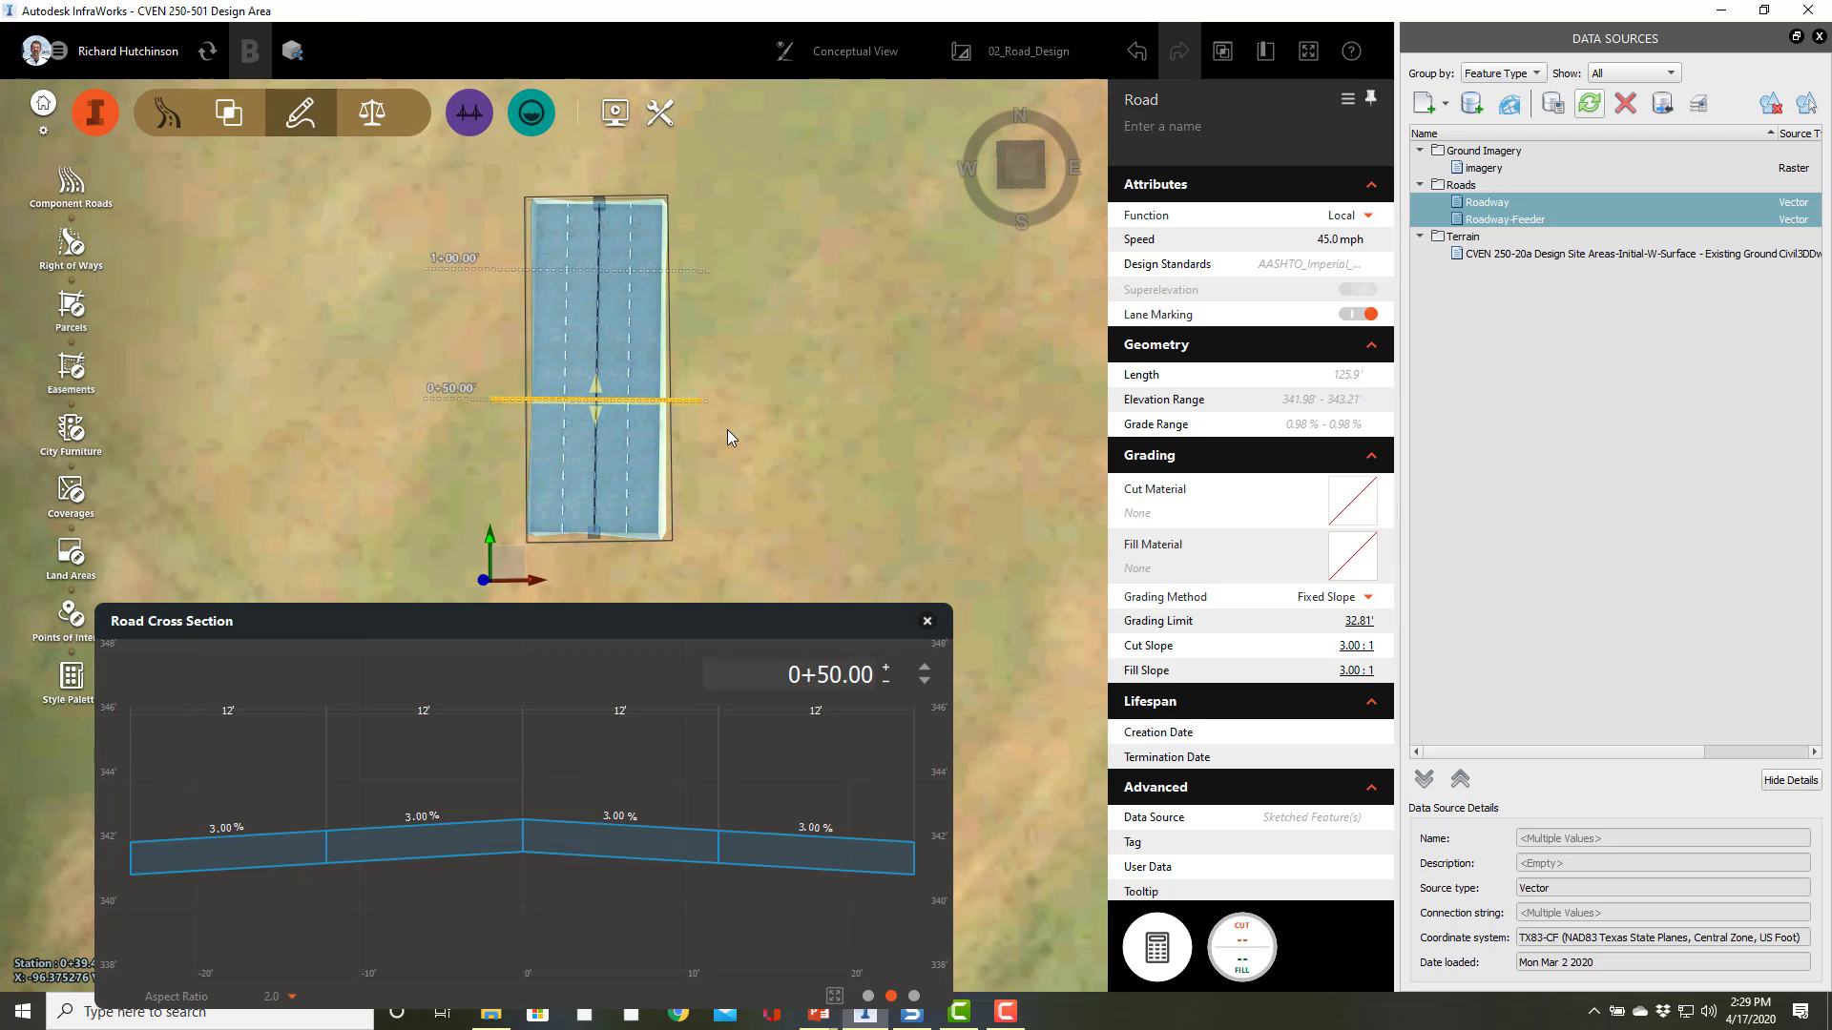
{"action": "mouse_move", "coordinate": [727, 429]}
{"action": "left_mouse_down"}
{"action": "mouse_move", "coordinate": [947, 425]}
{"action": "mouse_move", "coordinate": [424, 433]}
{"action": "mouse_move", "coordinate": [810, 426]}
{"action": "mouse_move", "coordinate": [725, 455]}
{"action": "left_mouse_up"}
{"action": "mouse_move", "coordinate": [830, 428]}
{"action": "left_mouse_down"}
{"action": "mouse_move", "coordinate": [672, 450]}
{"action": "mouse_move", "coordinate": [856, 425]}
{"action": "left_mouse_up"}
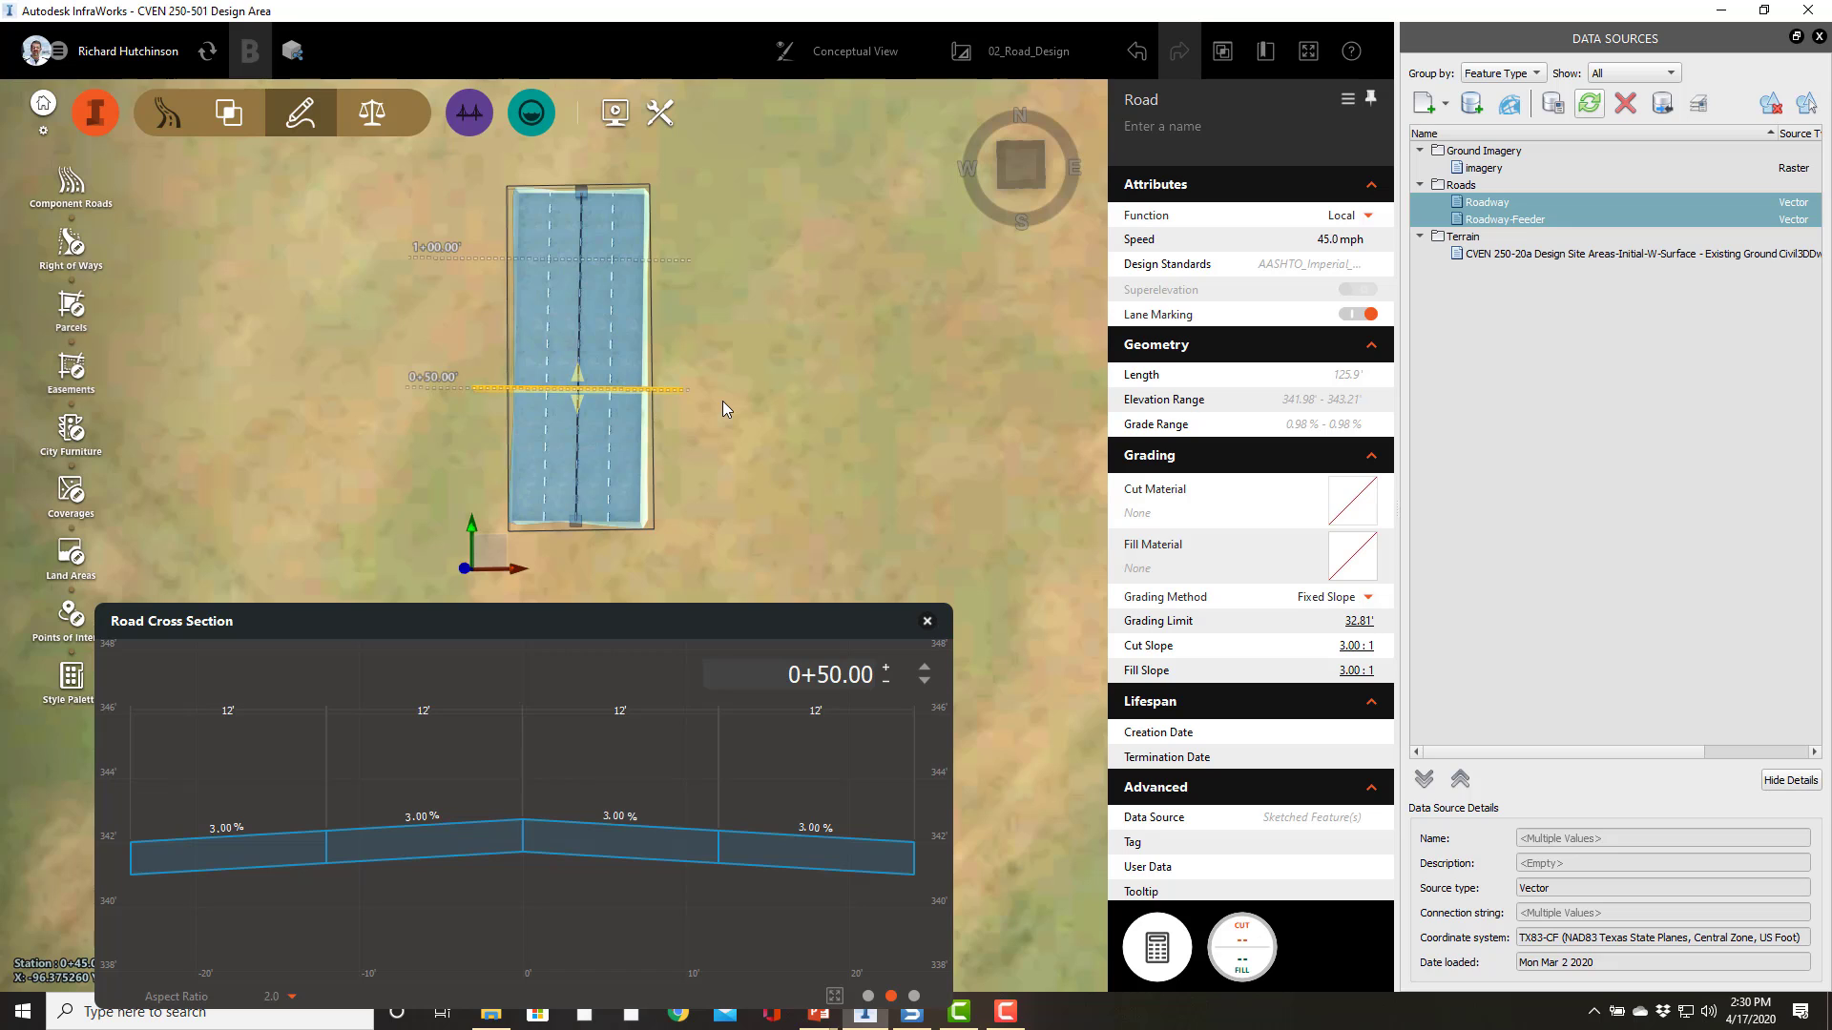
Step: Move the cross section to the road's start station and inspect an inner lane's properties
{"action": "left_click", "coordinate": [758, 472]}
{"action": "left_click", "coordinate": [563, 479]}
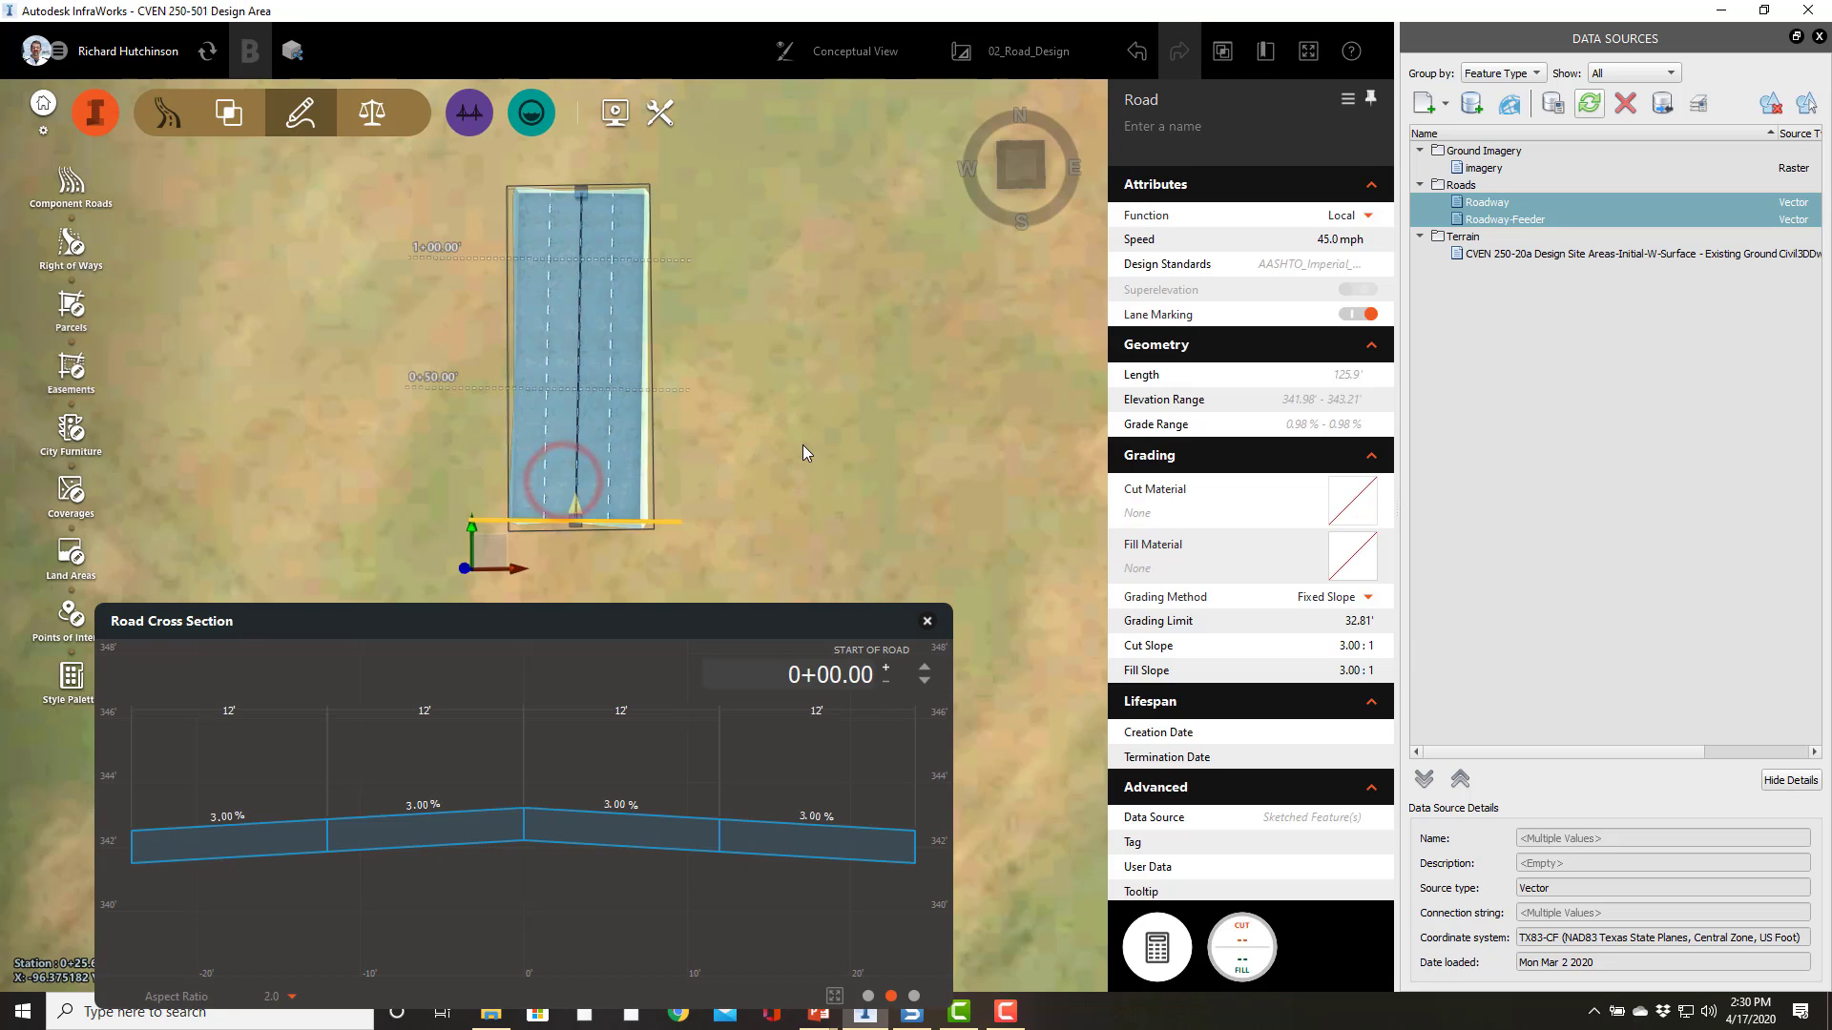
{"action": "left_click", "coordinate": [573, 416]}
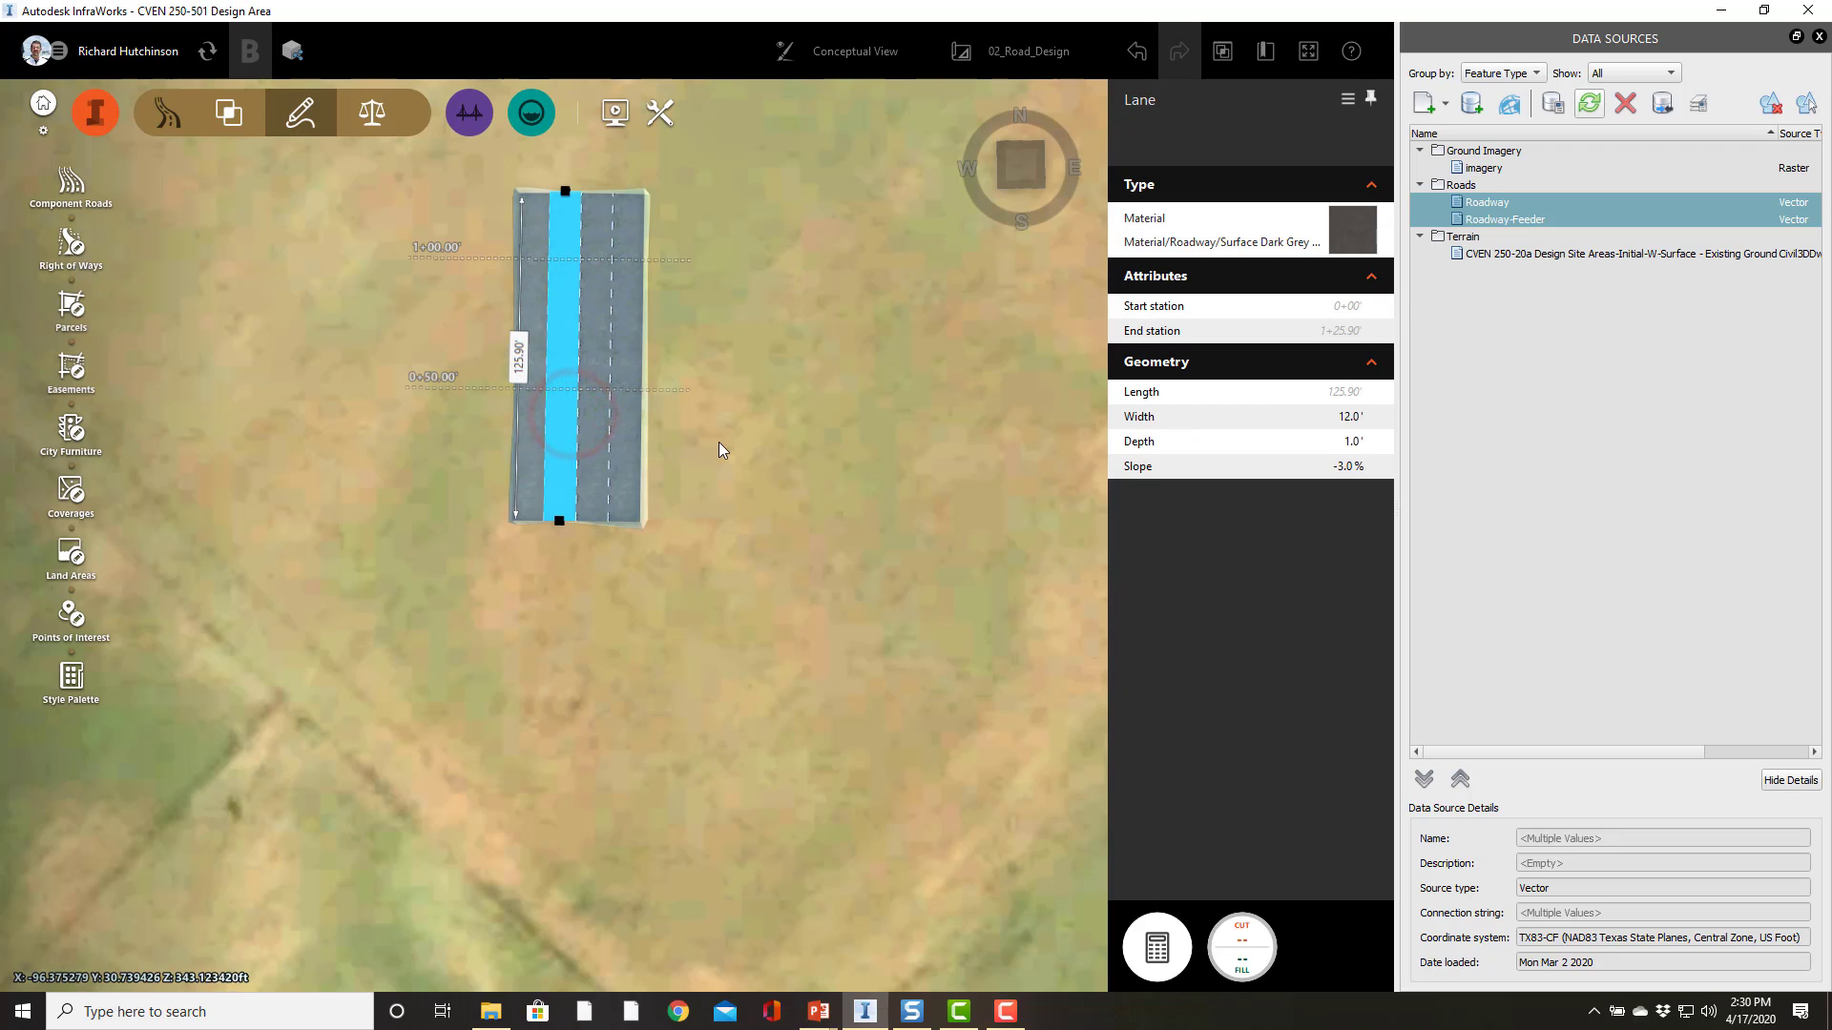
{"action": "left_click", "coordinate": [718, 449]}
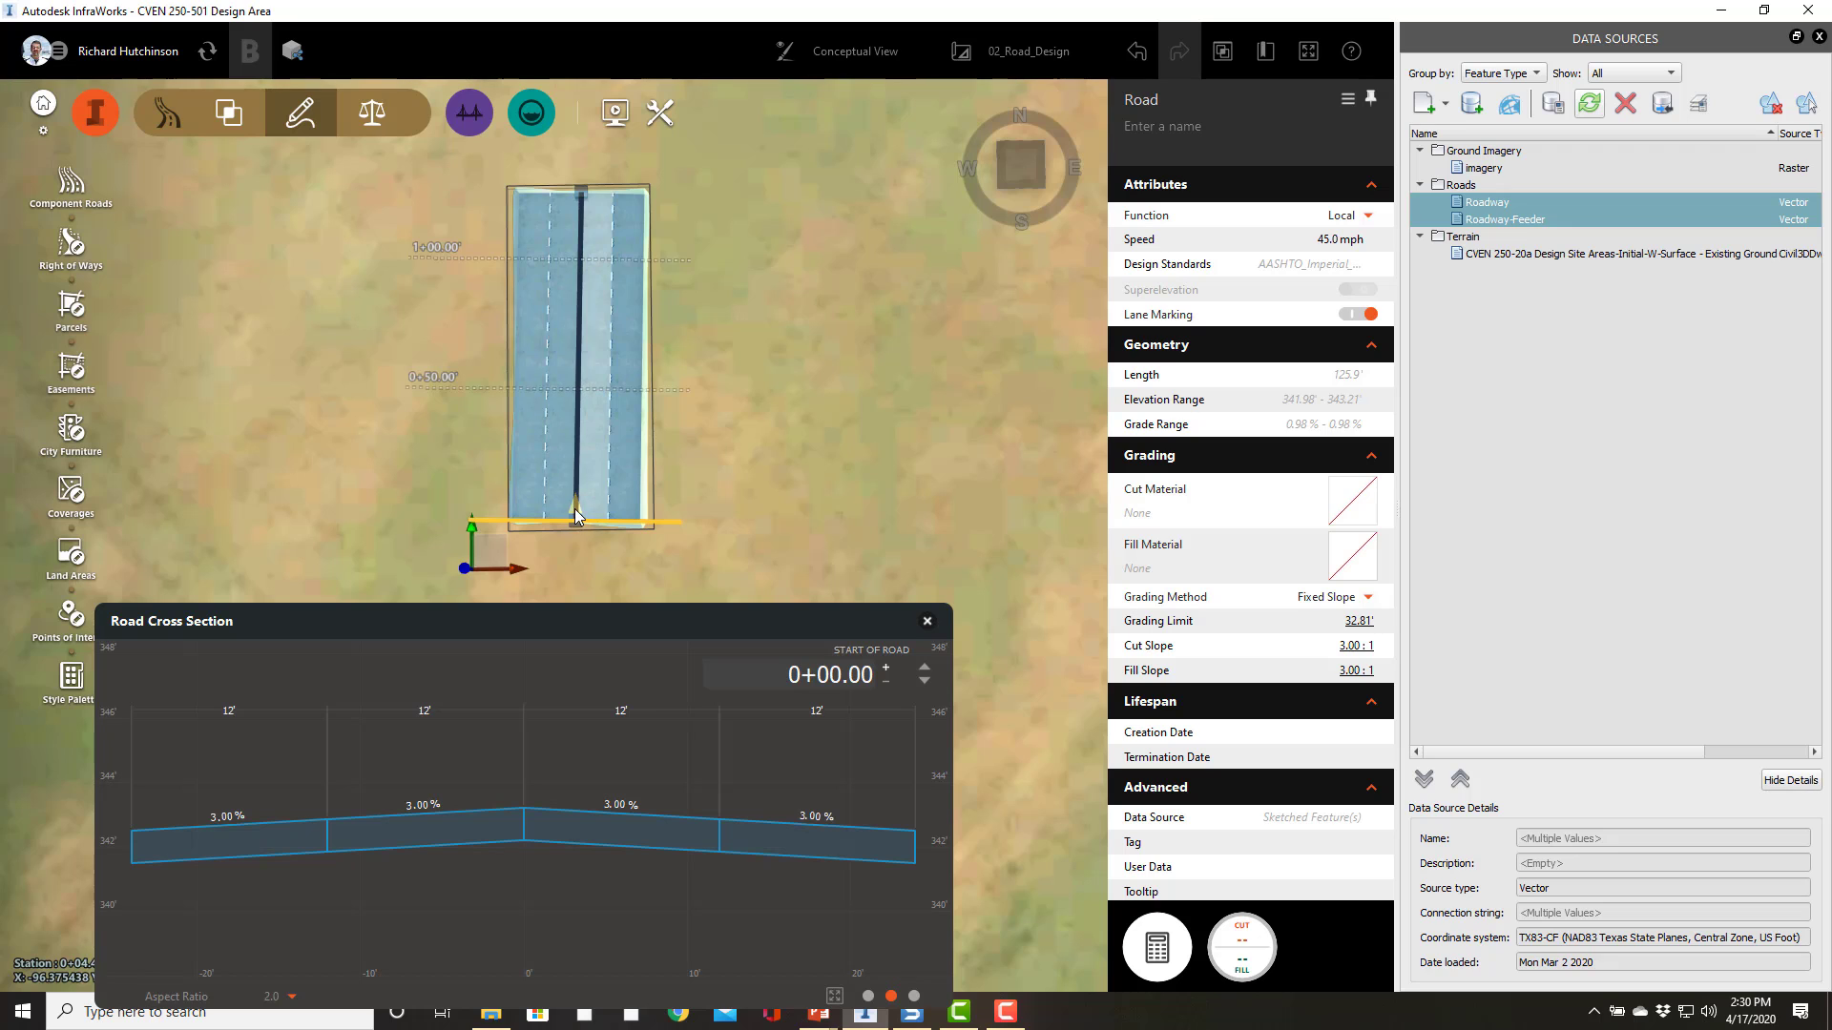
Step: Step the cross section along the road's stations and reselect the road to inspect its profile
{"action": "left_click_drag", "start_coordinate": [575, 517], "coordinate": [576, 438]}
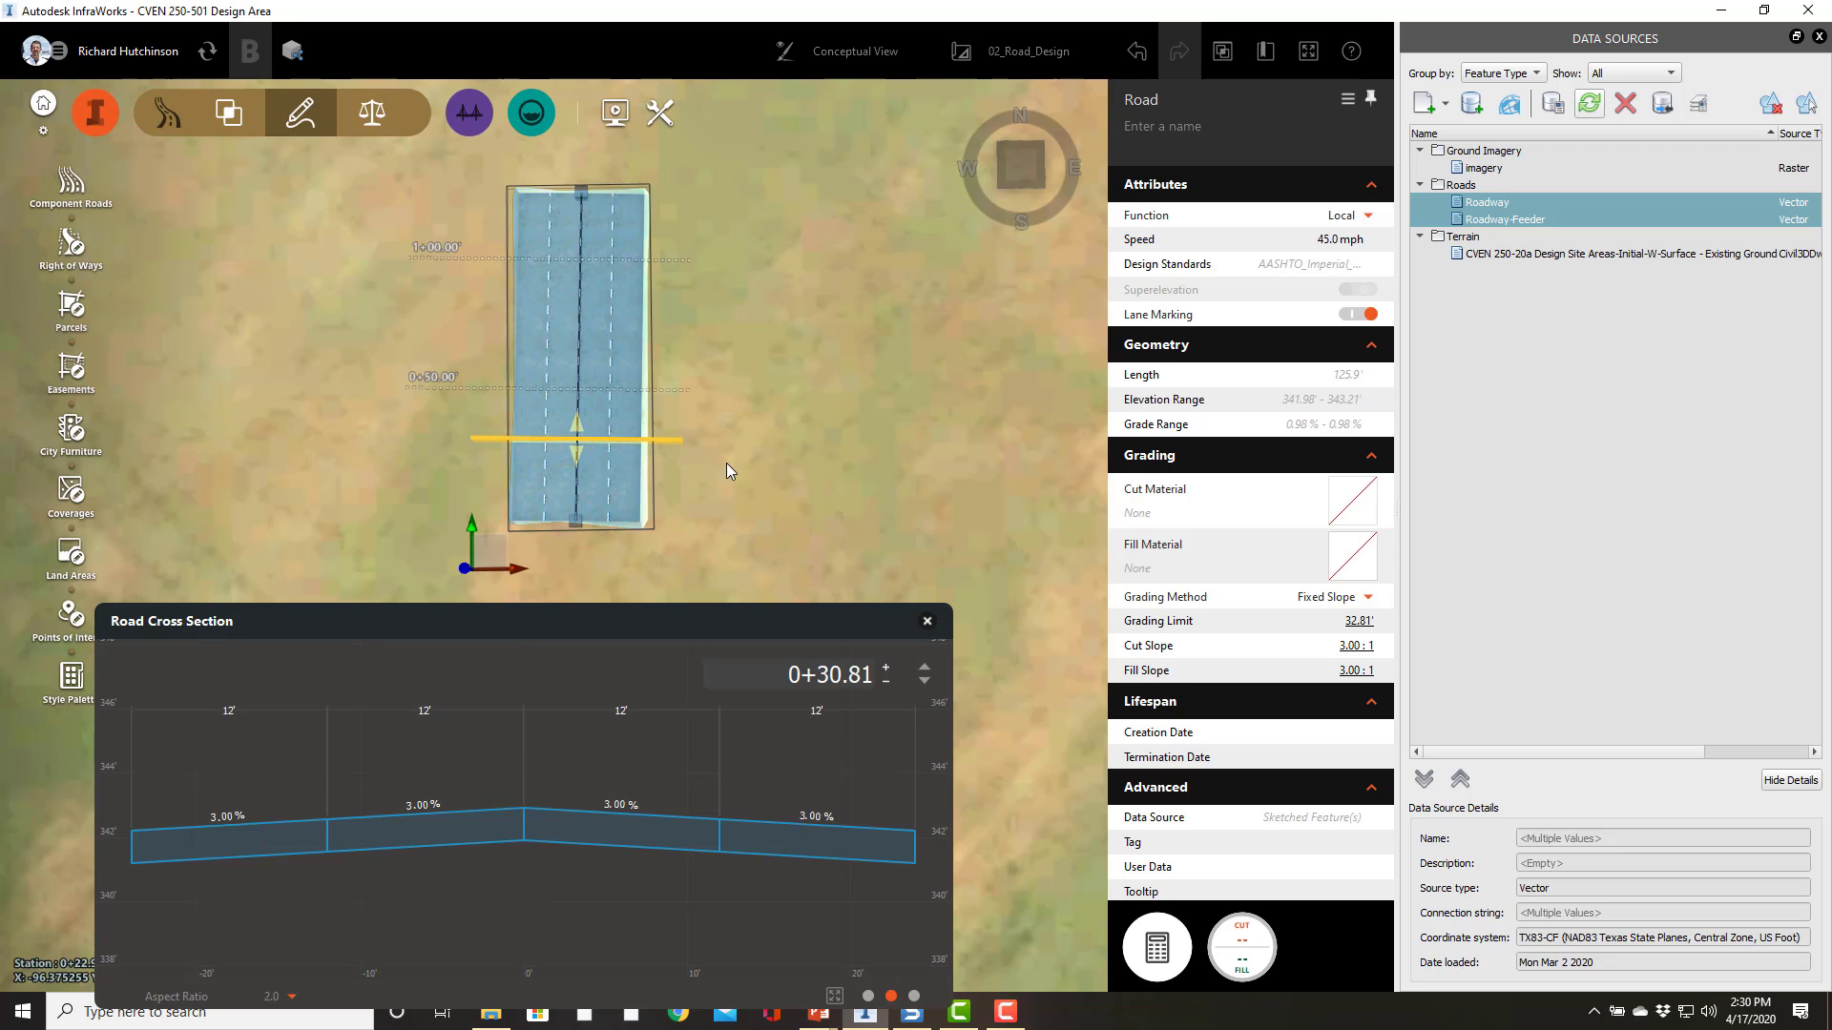
{"action": "left_click", "coordinate": [725, 464]}
{"action": "left_click", "coordinate": [610, 474]}
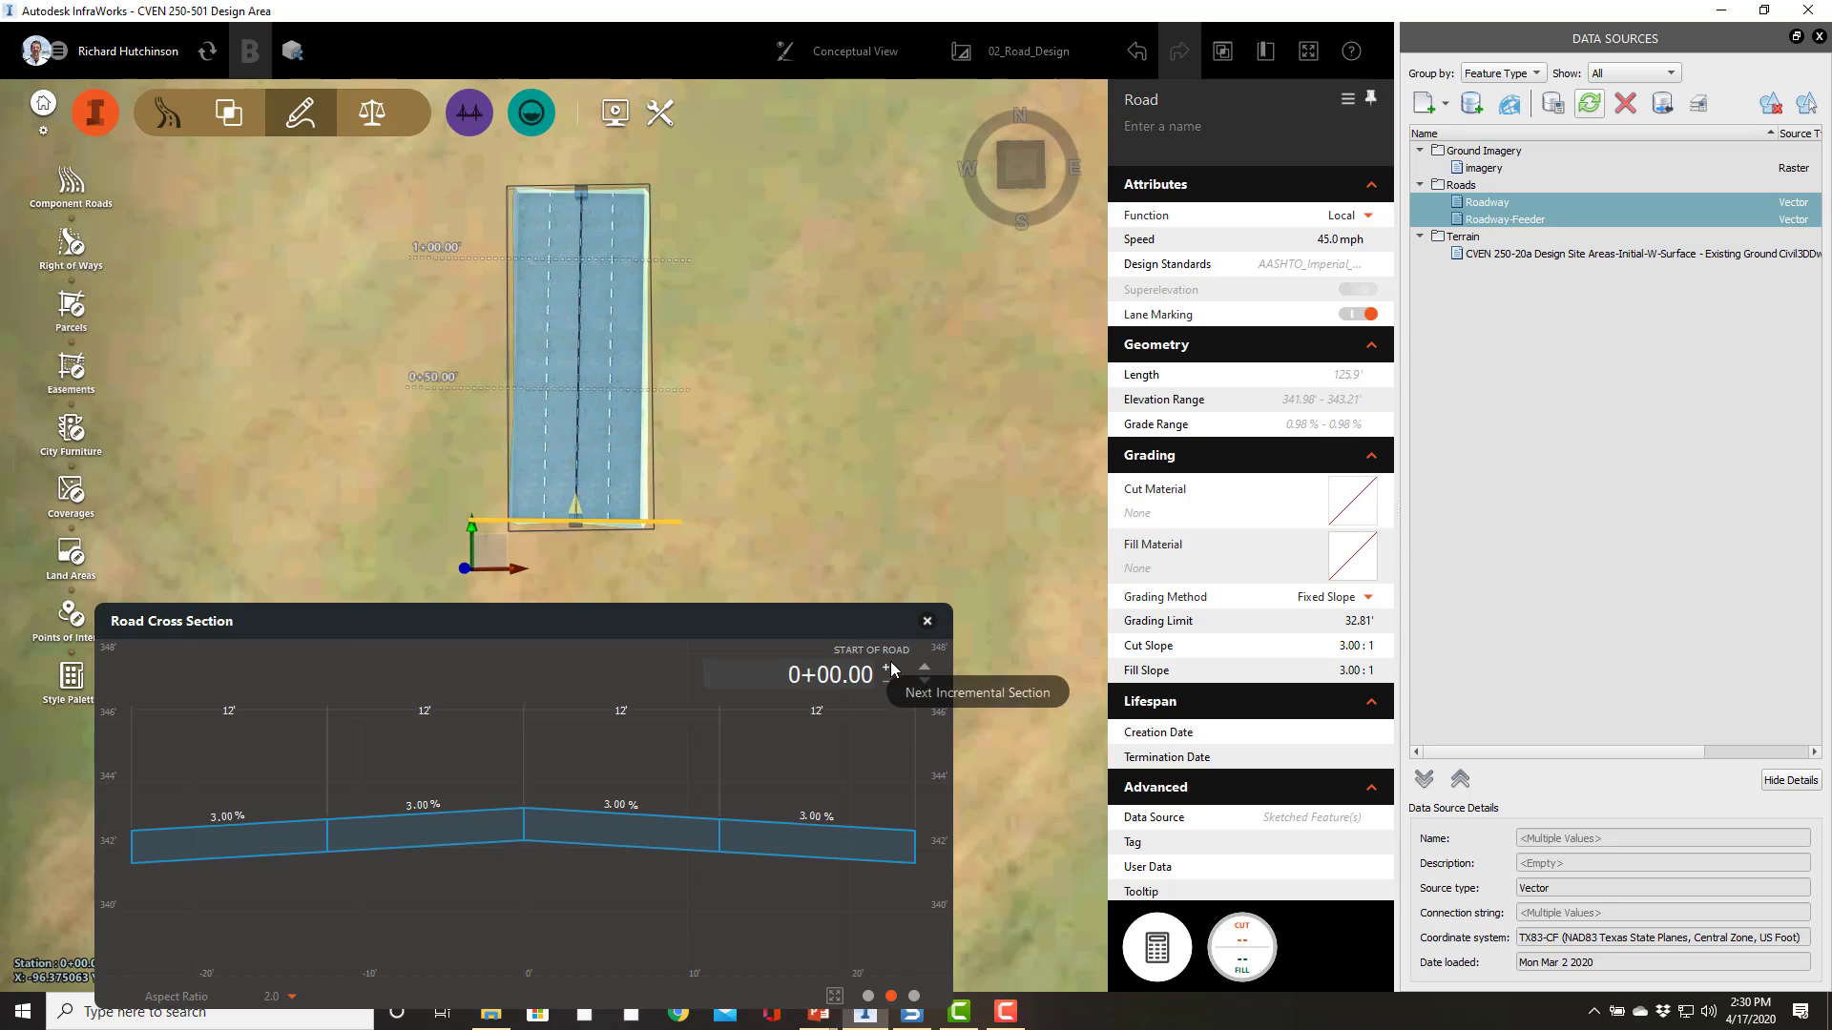
{"action": "left_click", "coordinate": [857, 520]}
{"action": "left_click", "coordinate": [569, 489]}
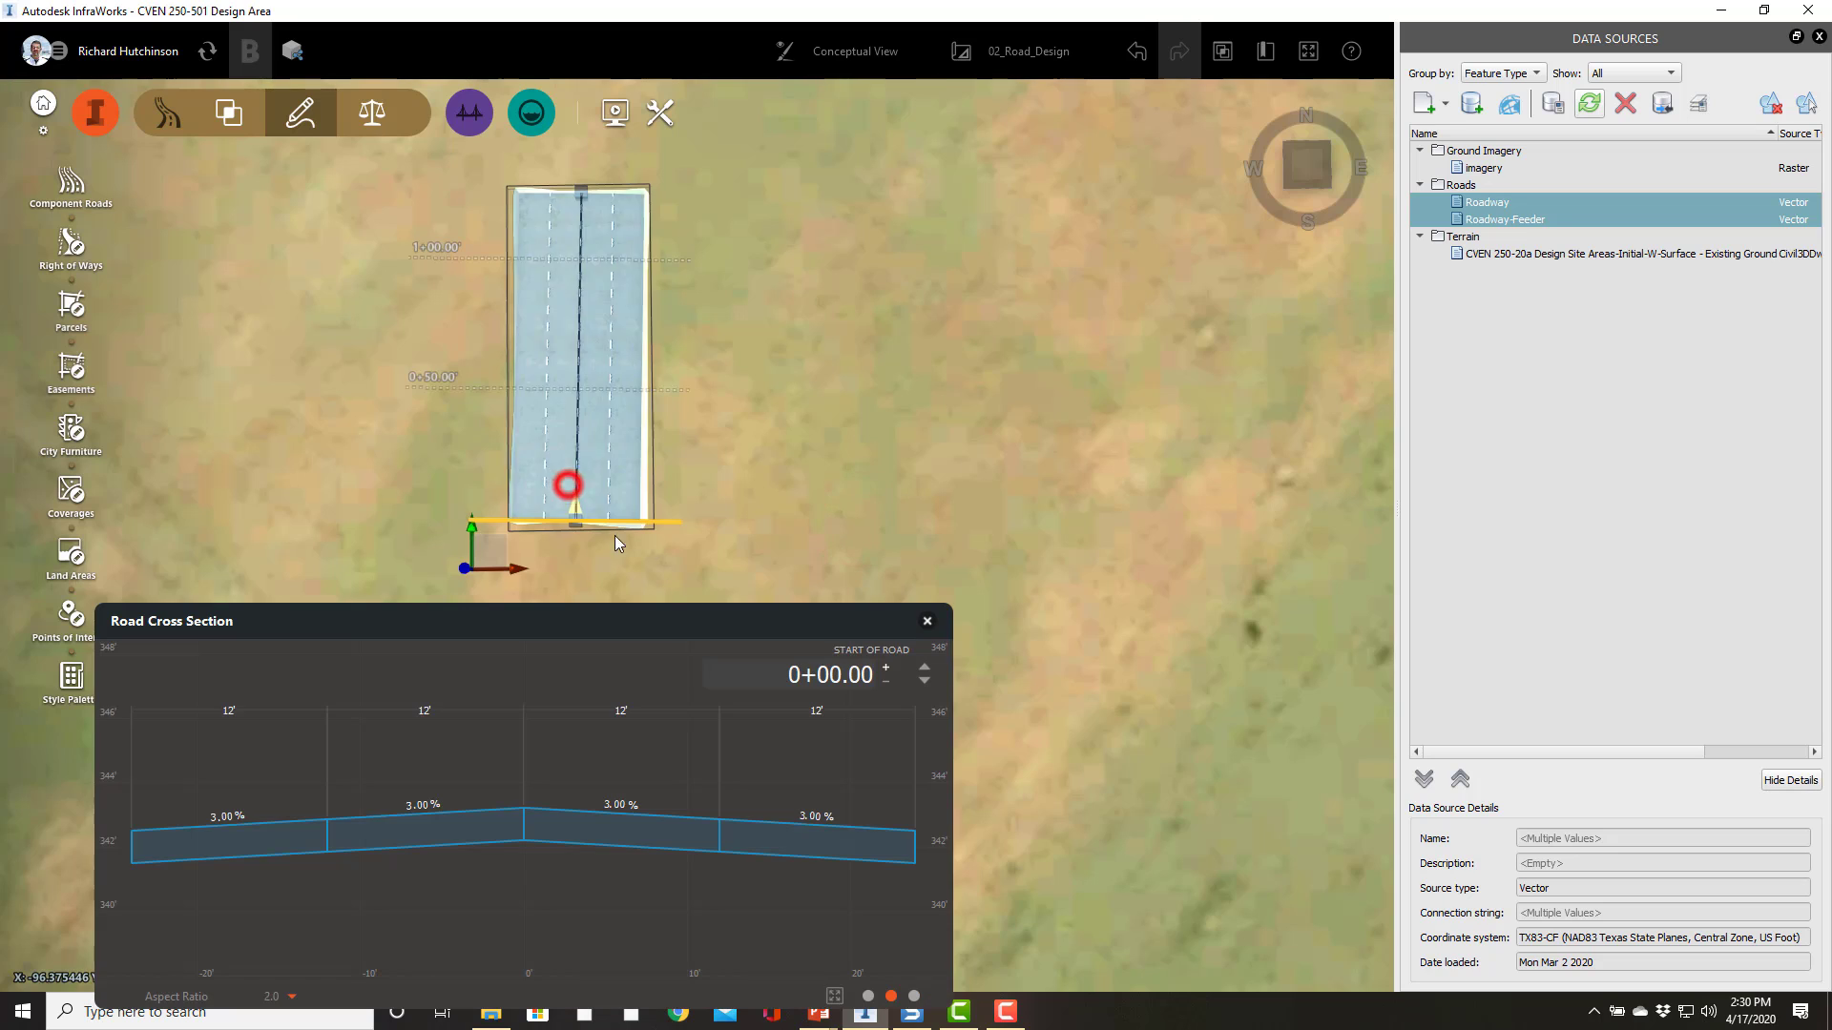
{"action": "left_click", "coordinate": [889, 669]}
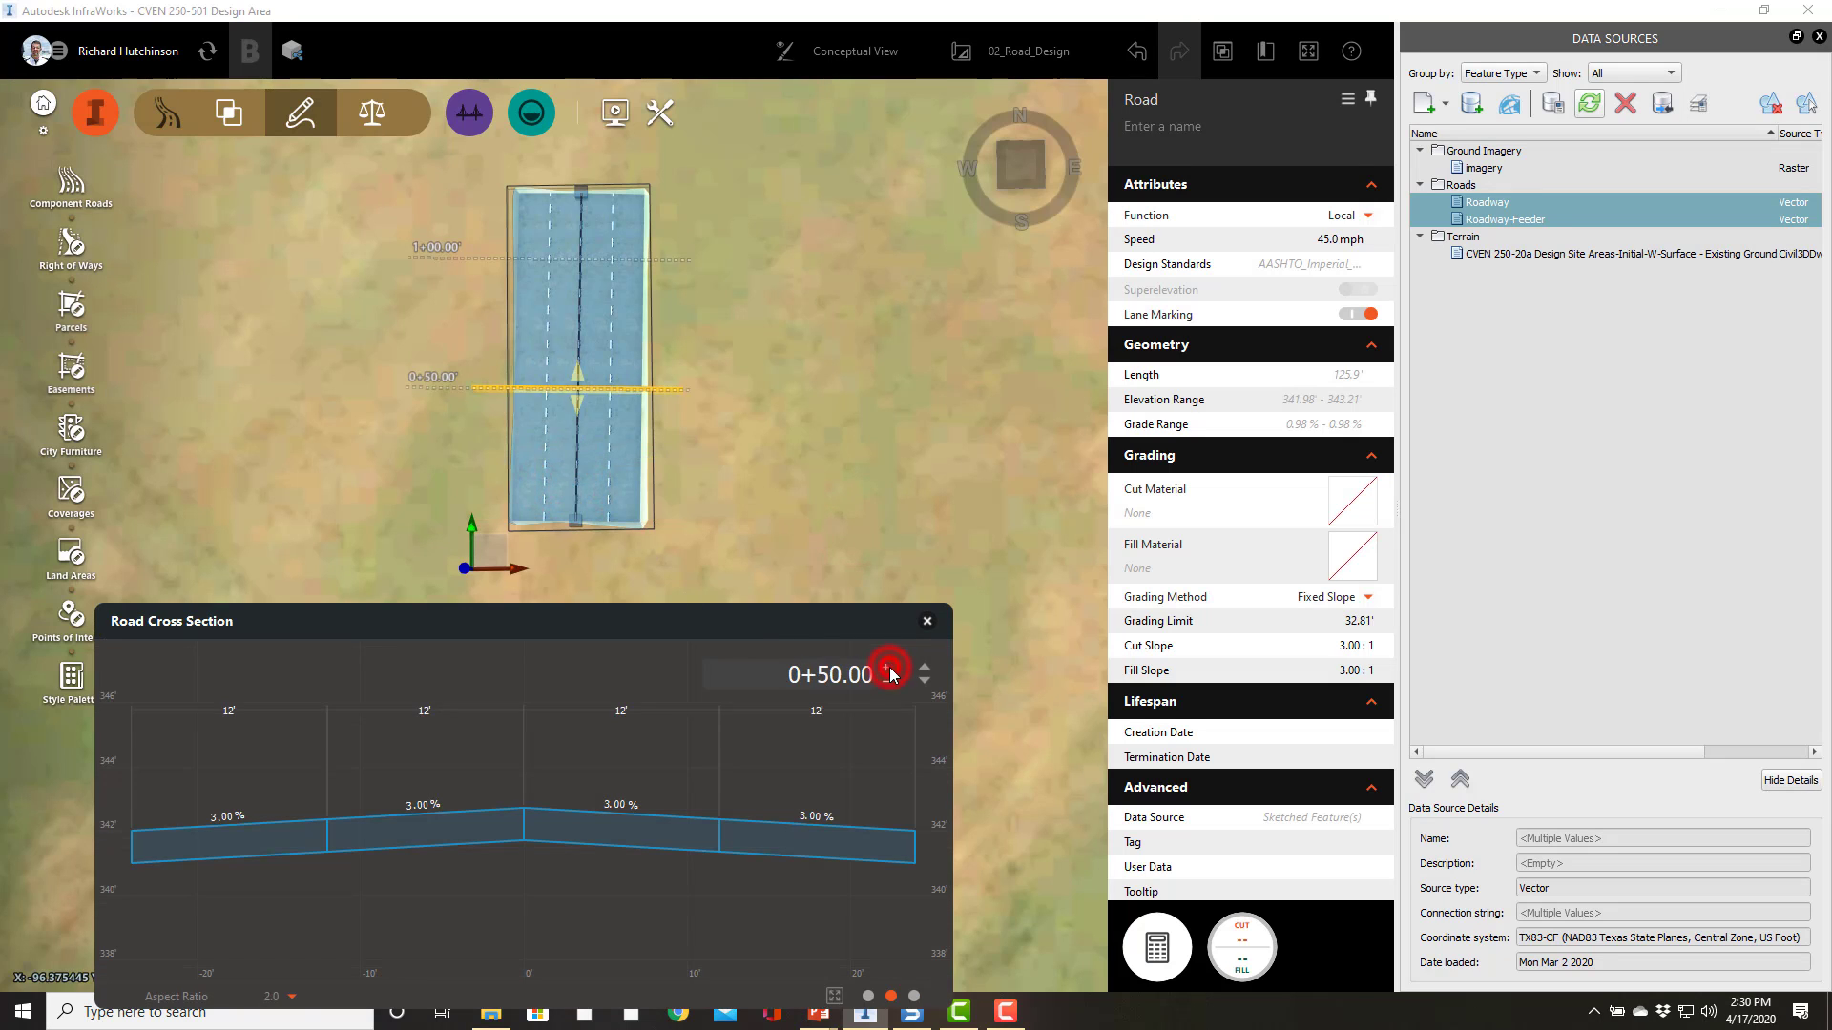
{"action": "left_click", "coordinate": [888, 669]}
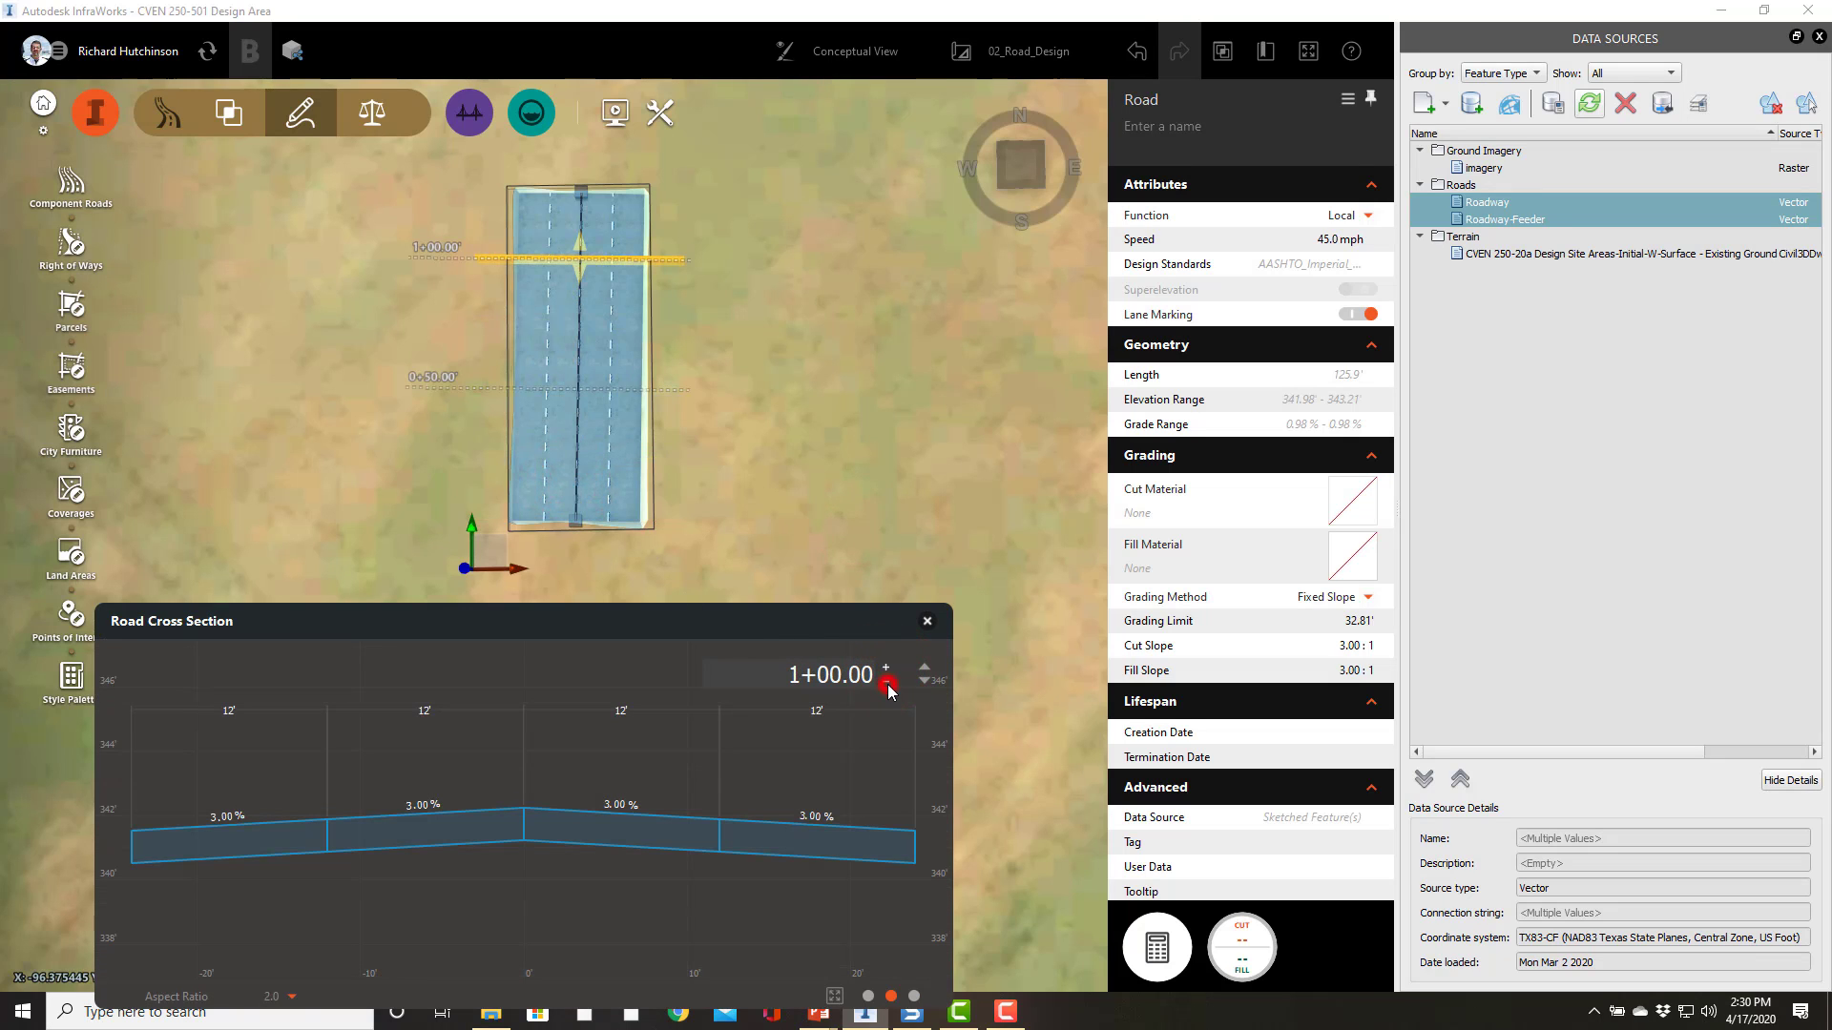
{"action": "left_click", "coordinate": [887, 685]}
{"action": "left_click", "coordinate": [868, 574]}
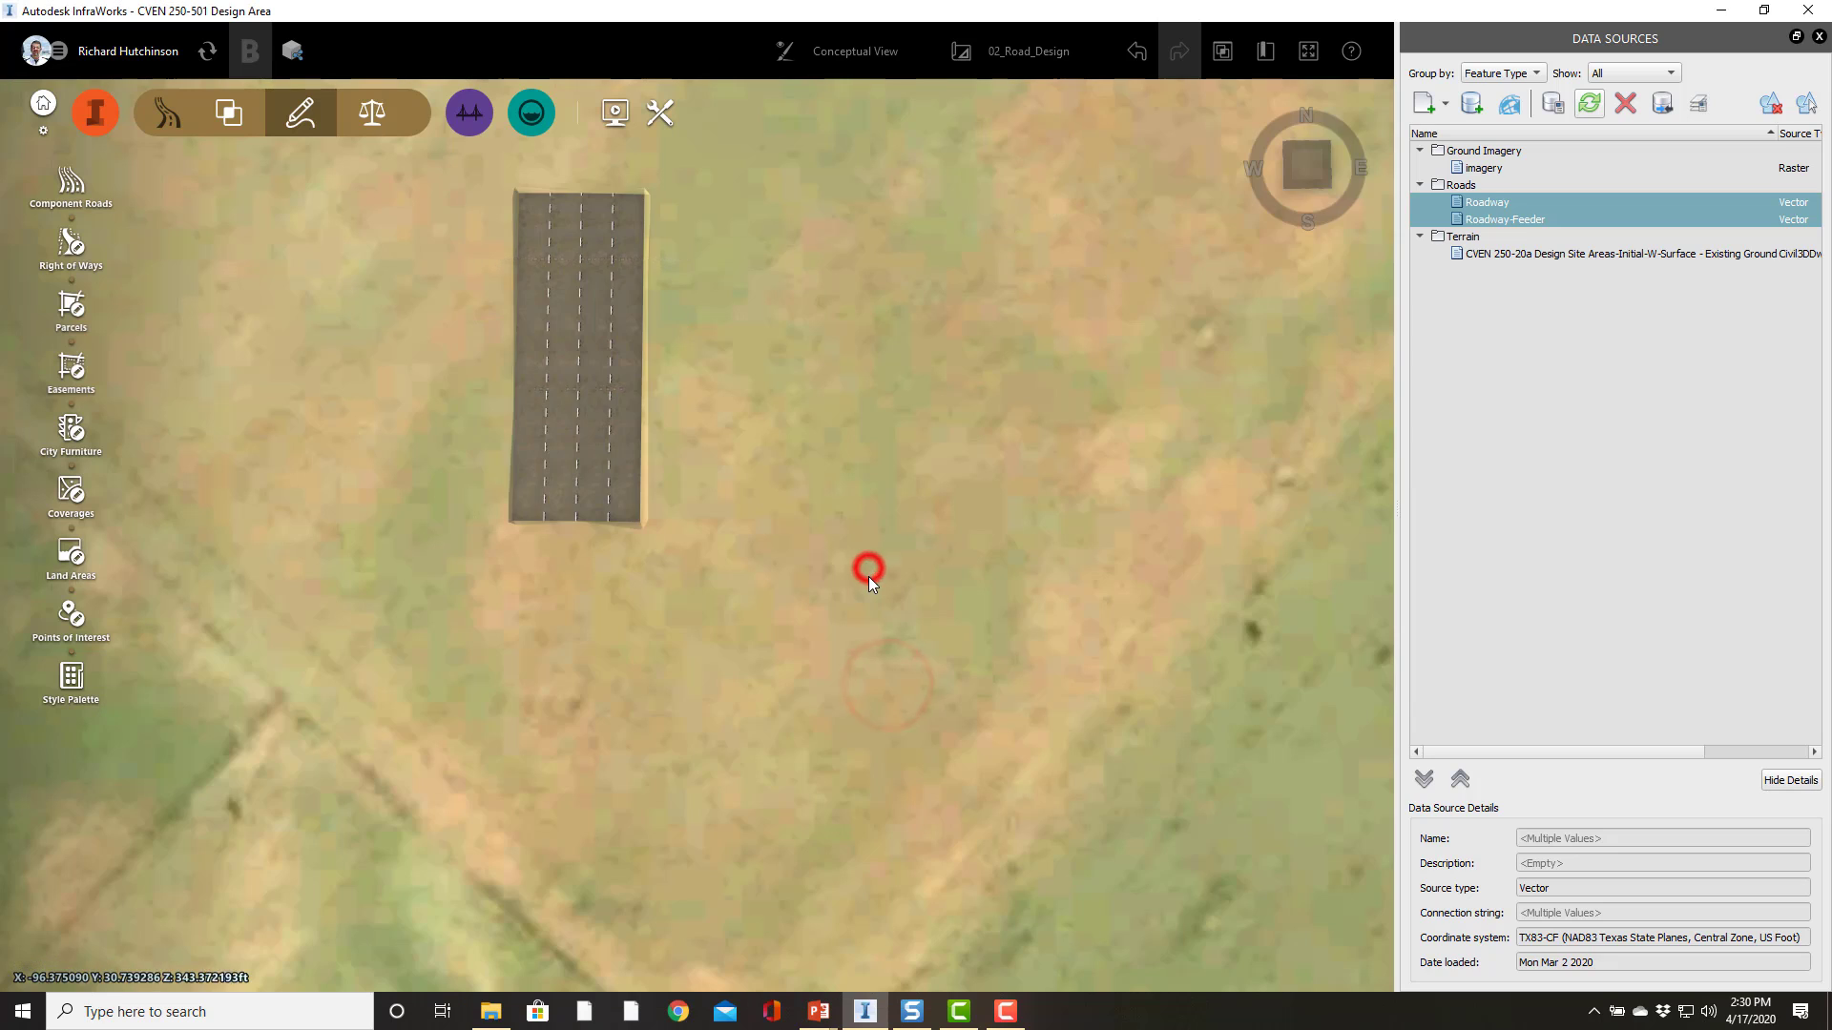
{"action": "left_click", "coordinate": [628, 483]}
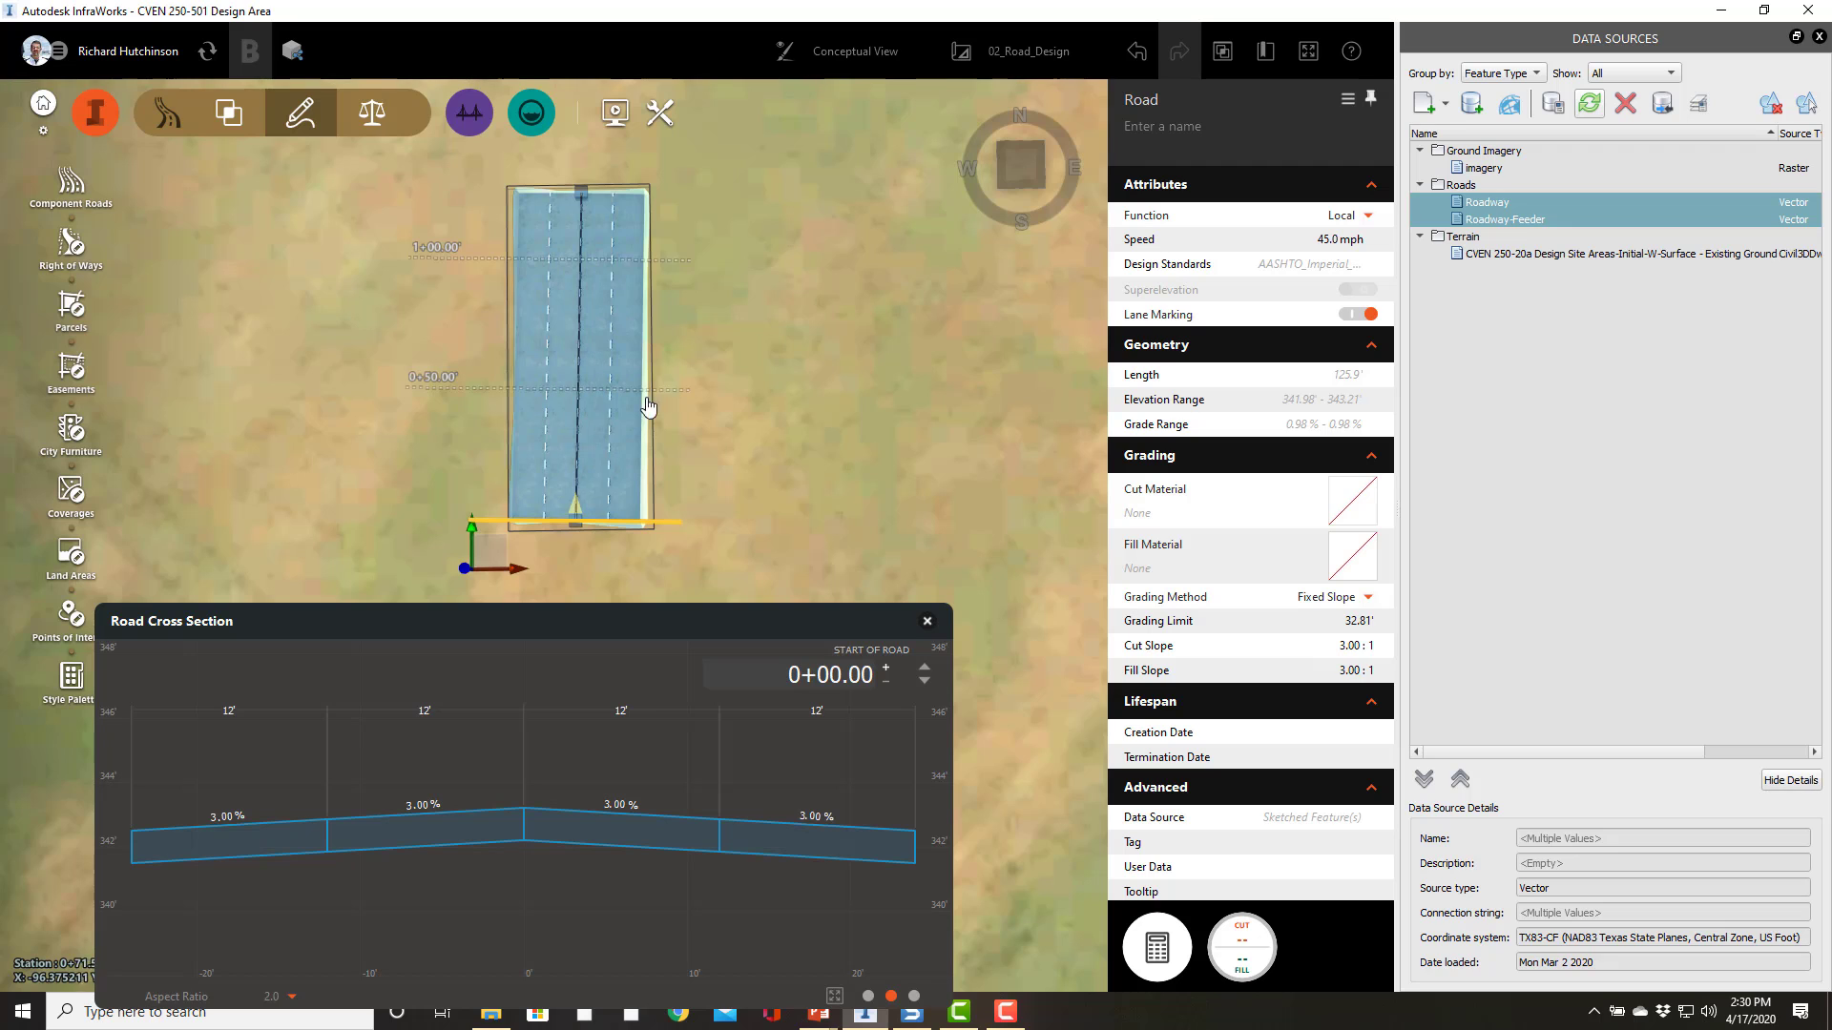
{"action": "left_click", "coordinate": [681, 462]}
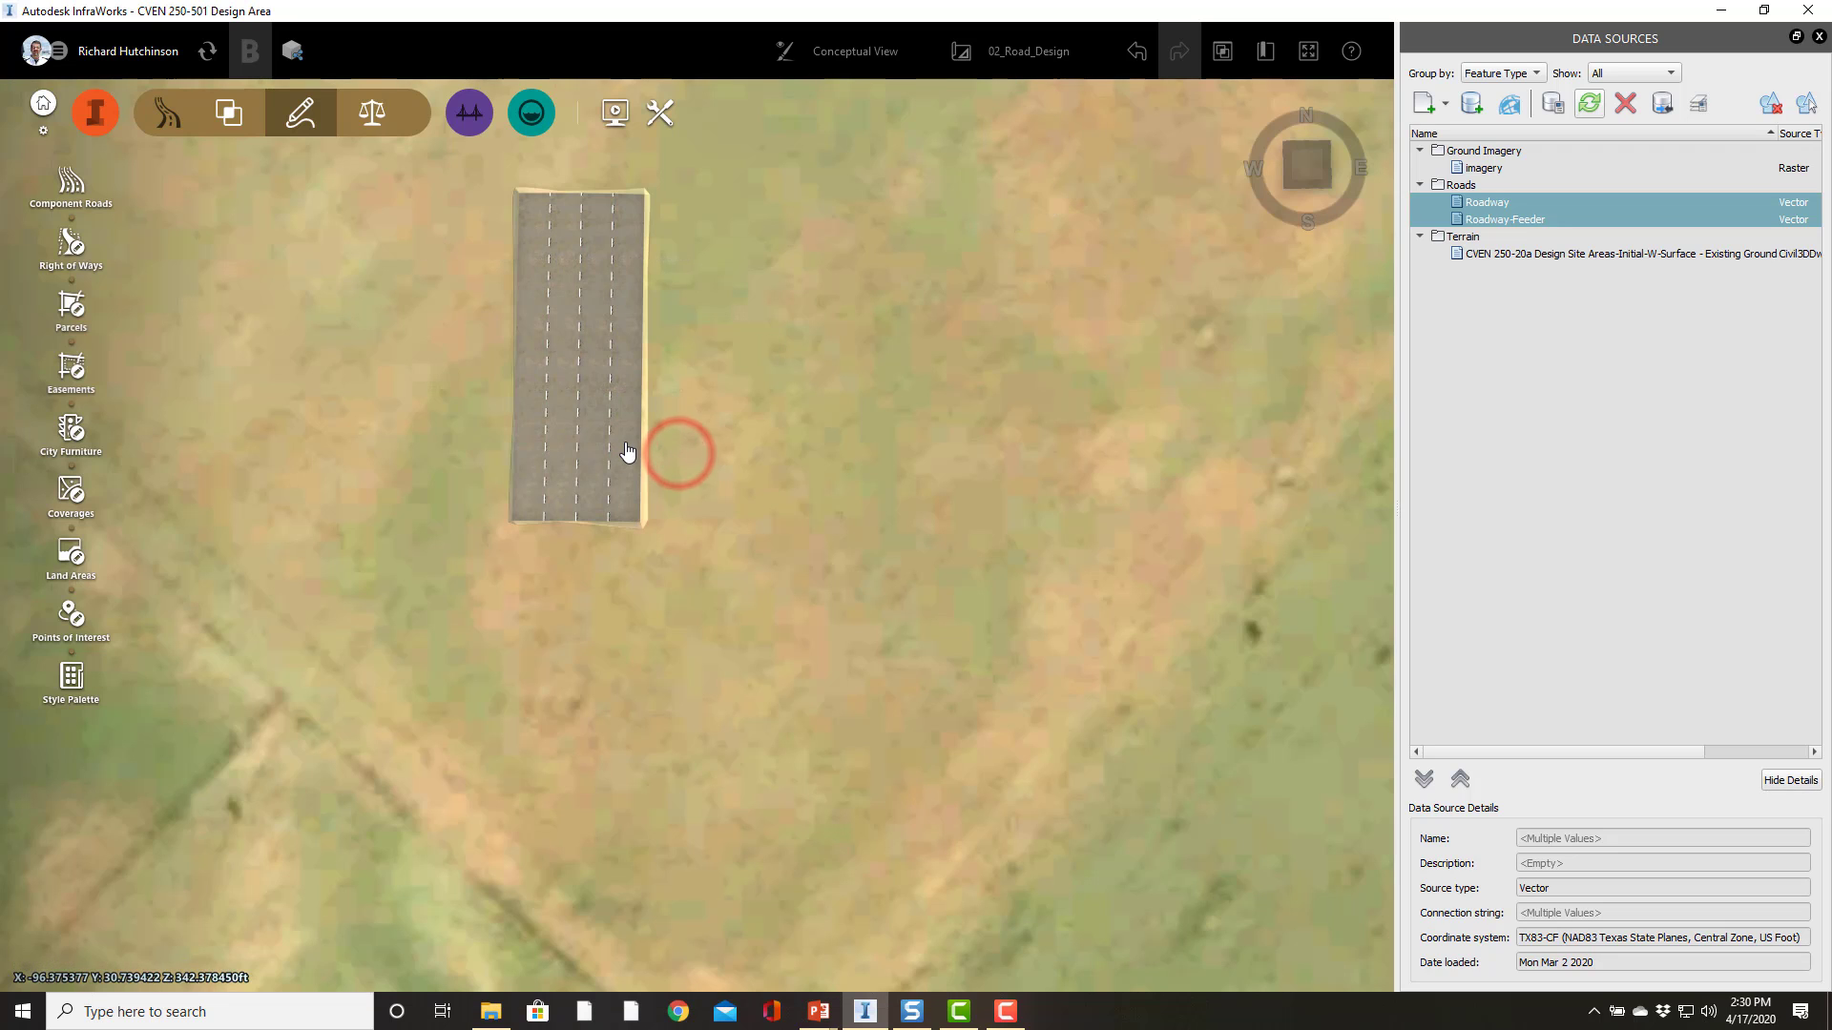
{"action": "left_click", "coordinate": [626, 450]}
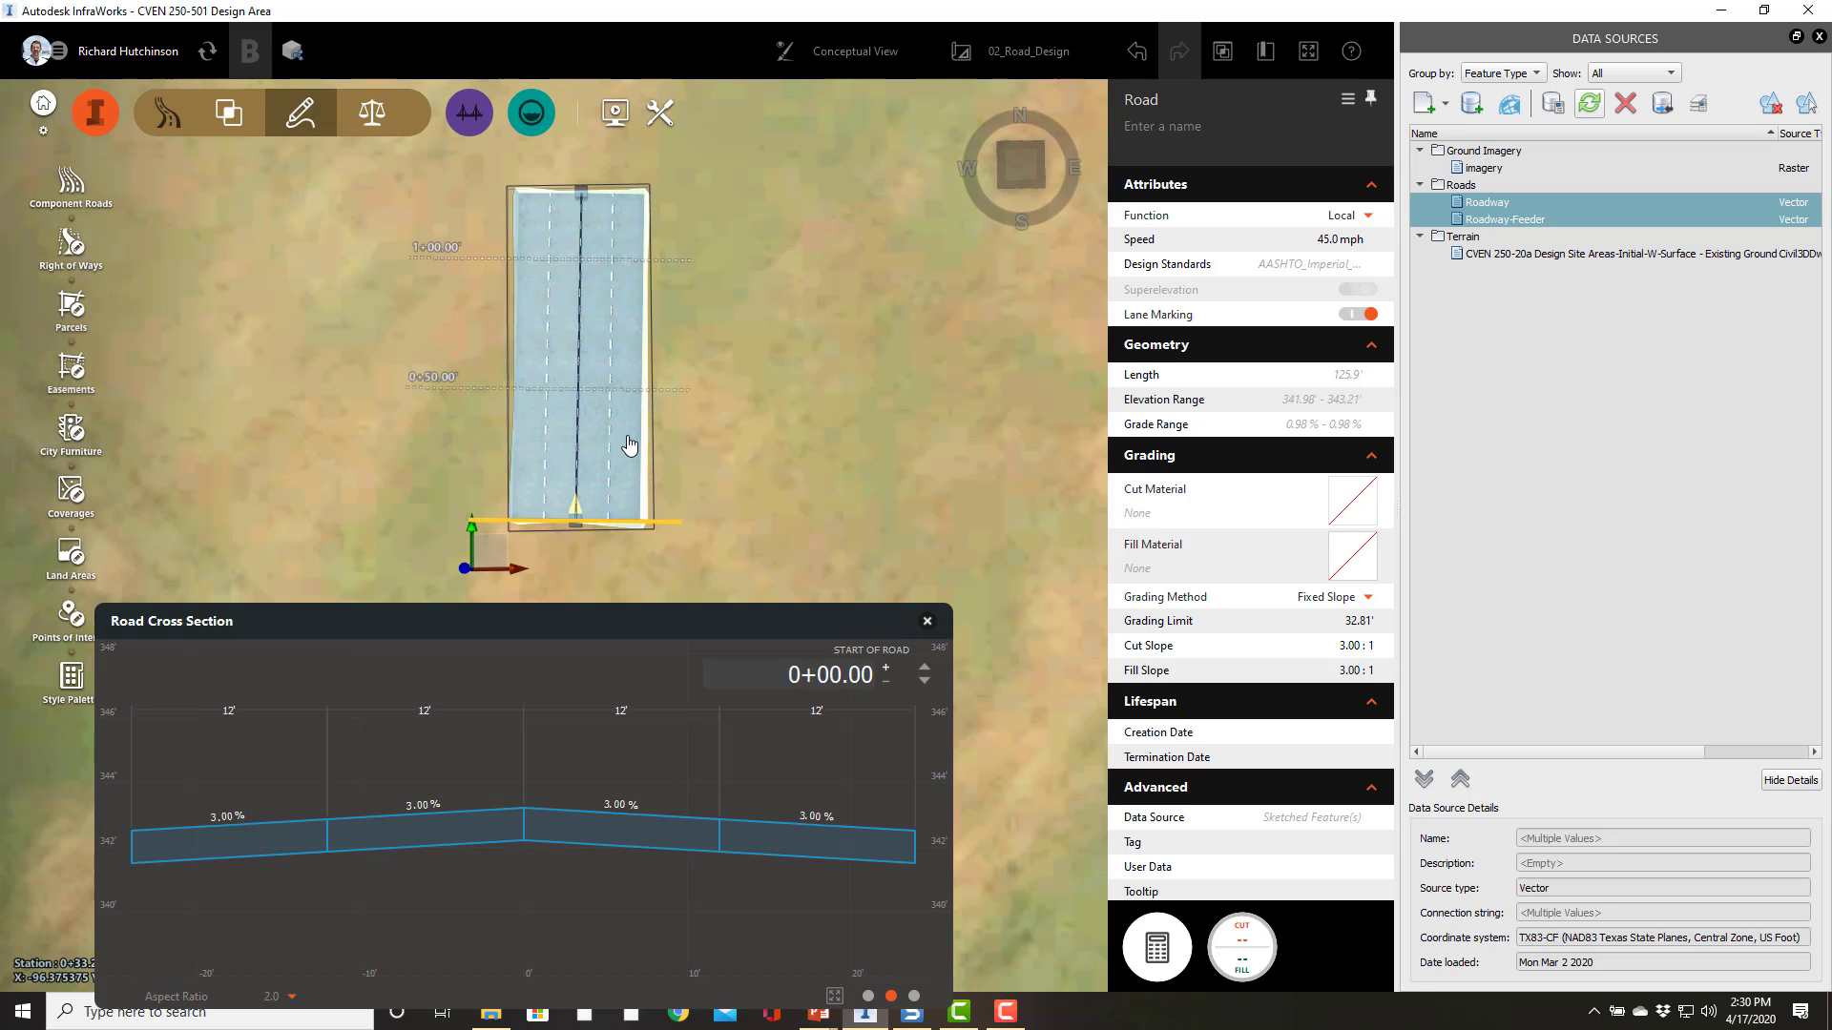
Step: Insert a Curb & Gutter road component along the road's right edge, filtering components by curb
{"action": "right_click", "coordinate": [627, 438]}
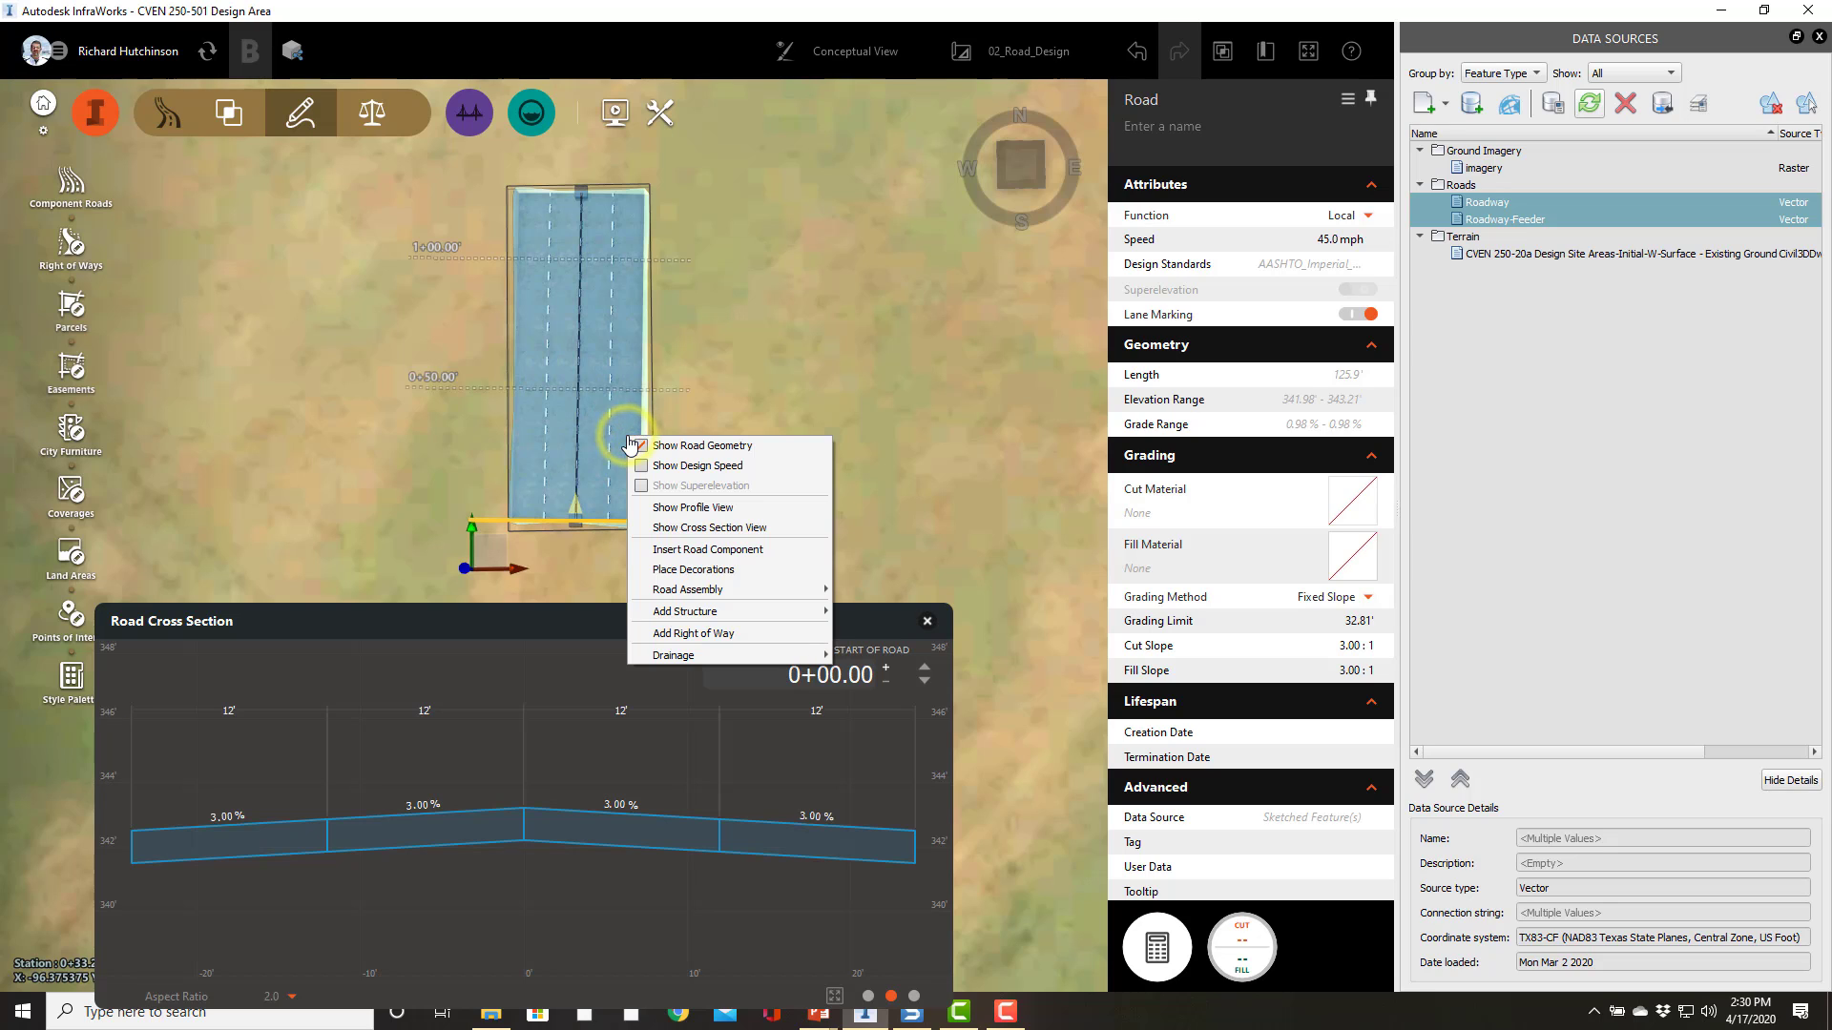
{"action": "left_click", "coordinate": [683, 554]}
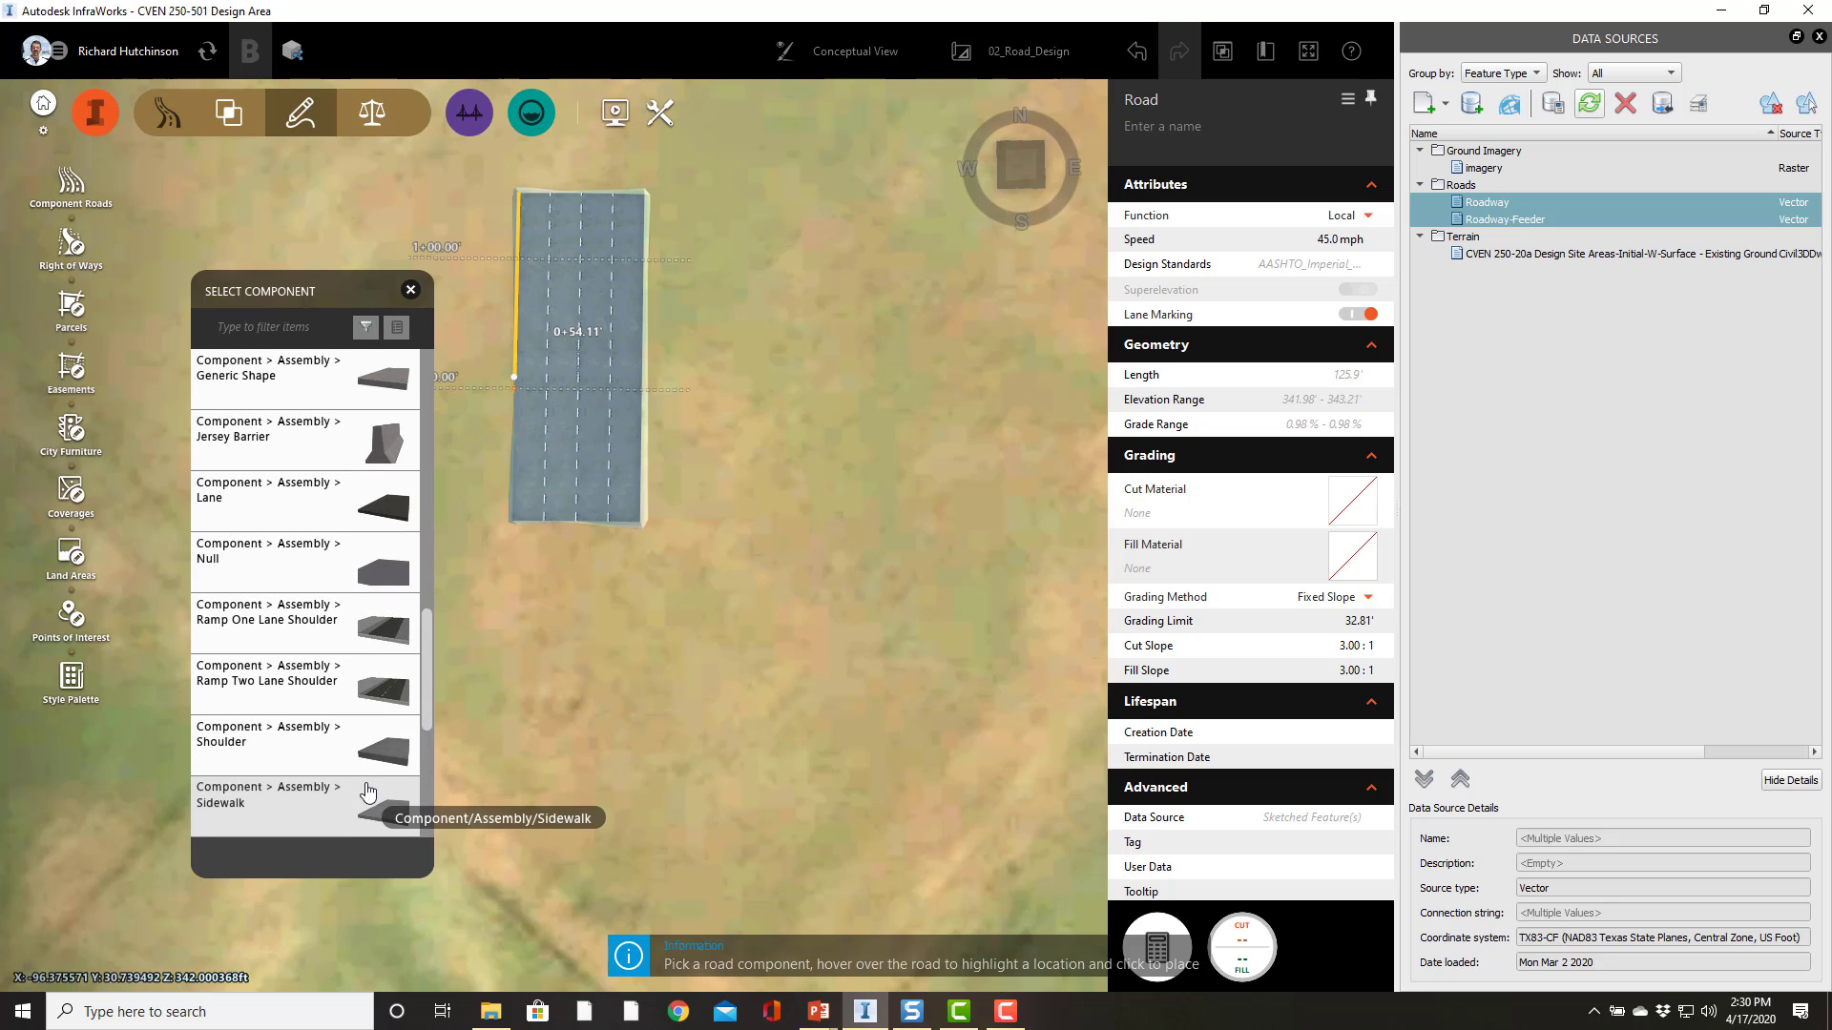
{"action": "left_click", "coordinate": [250, 325]}
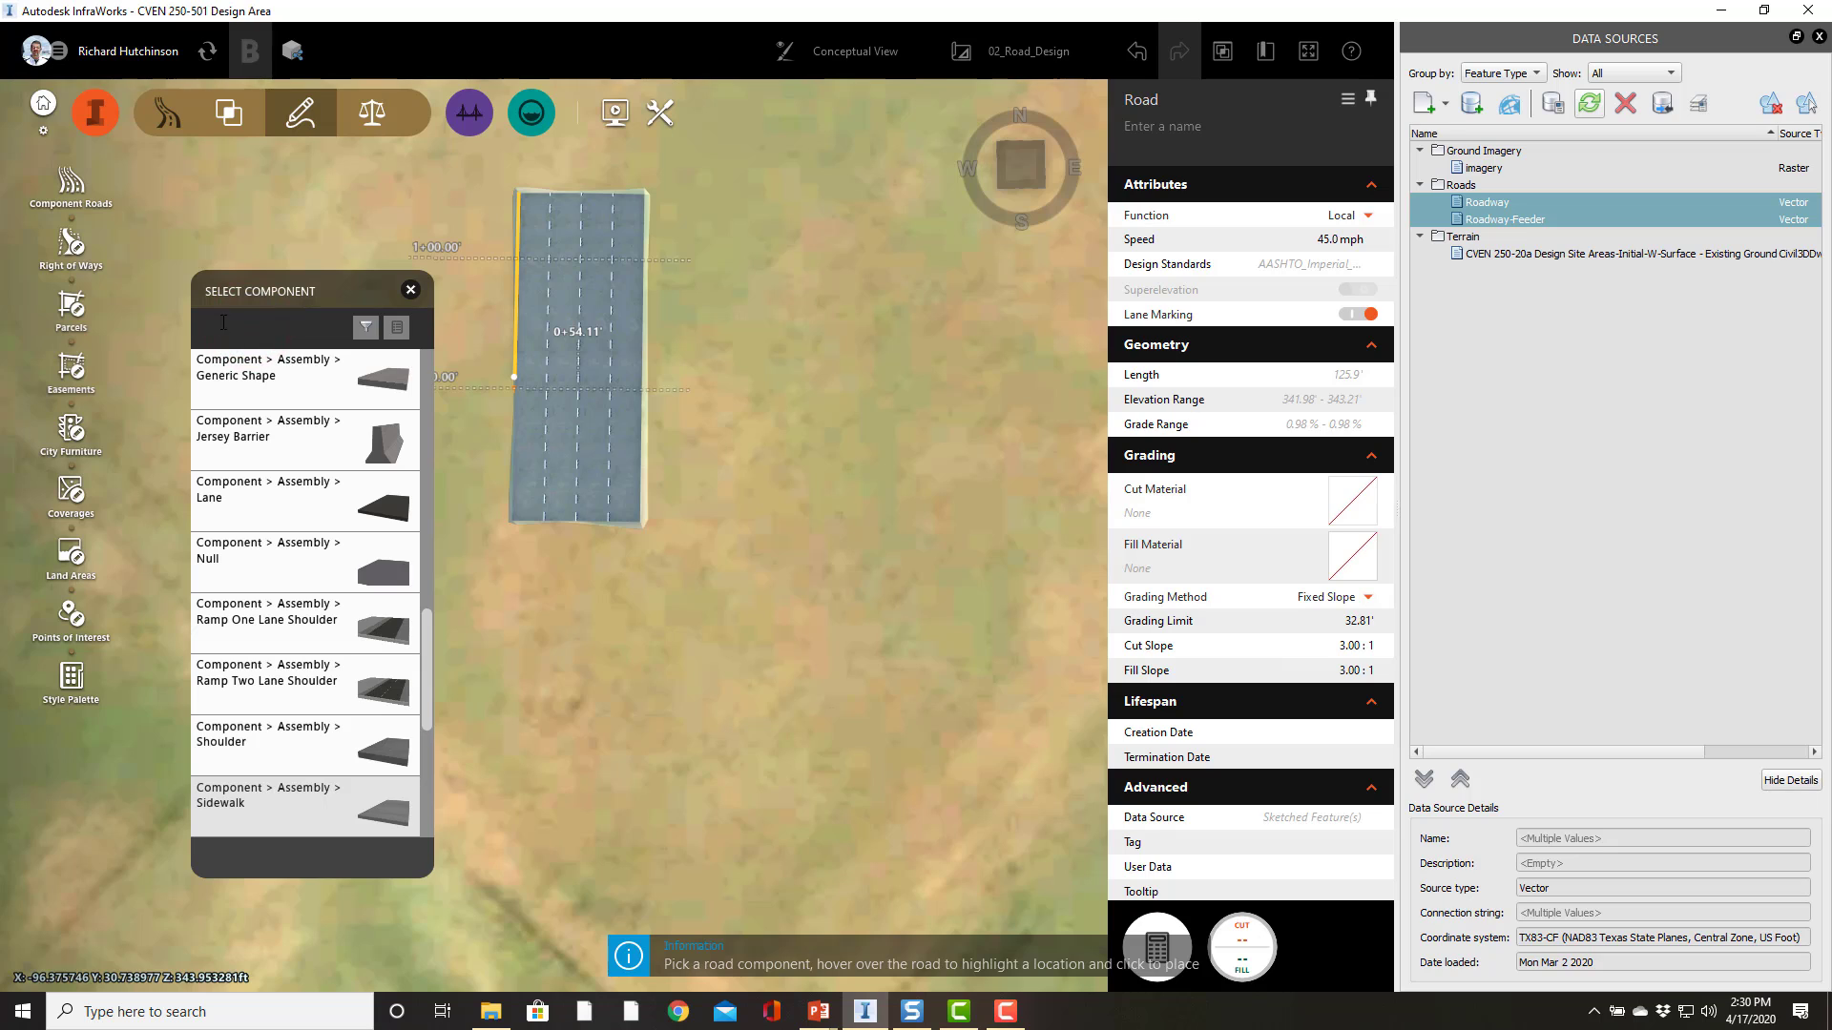
{"action": "type", "text": "curb"}
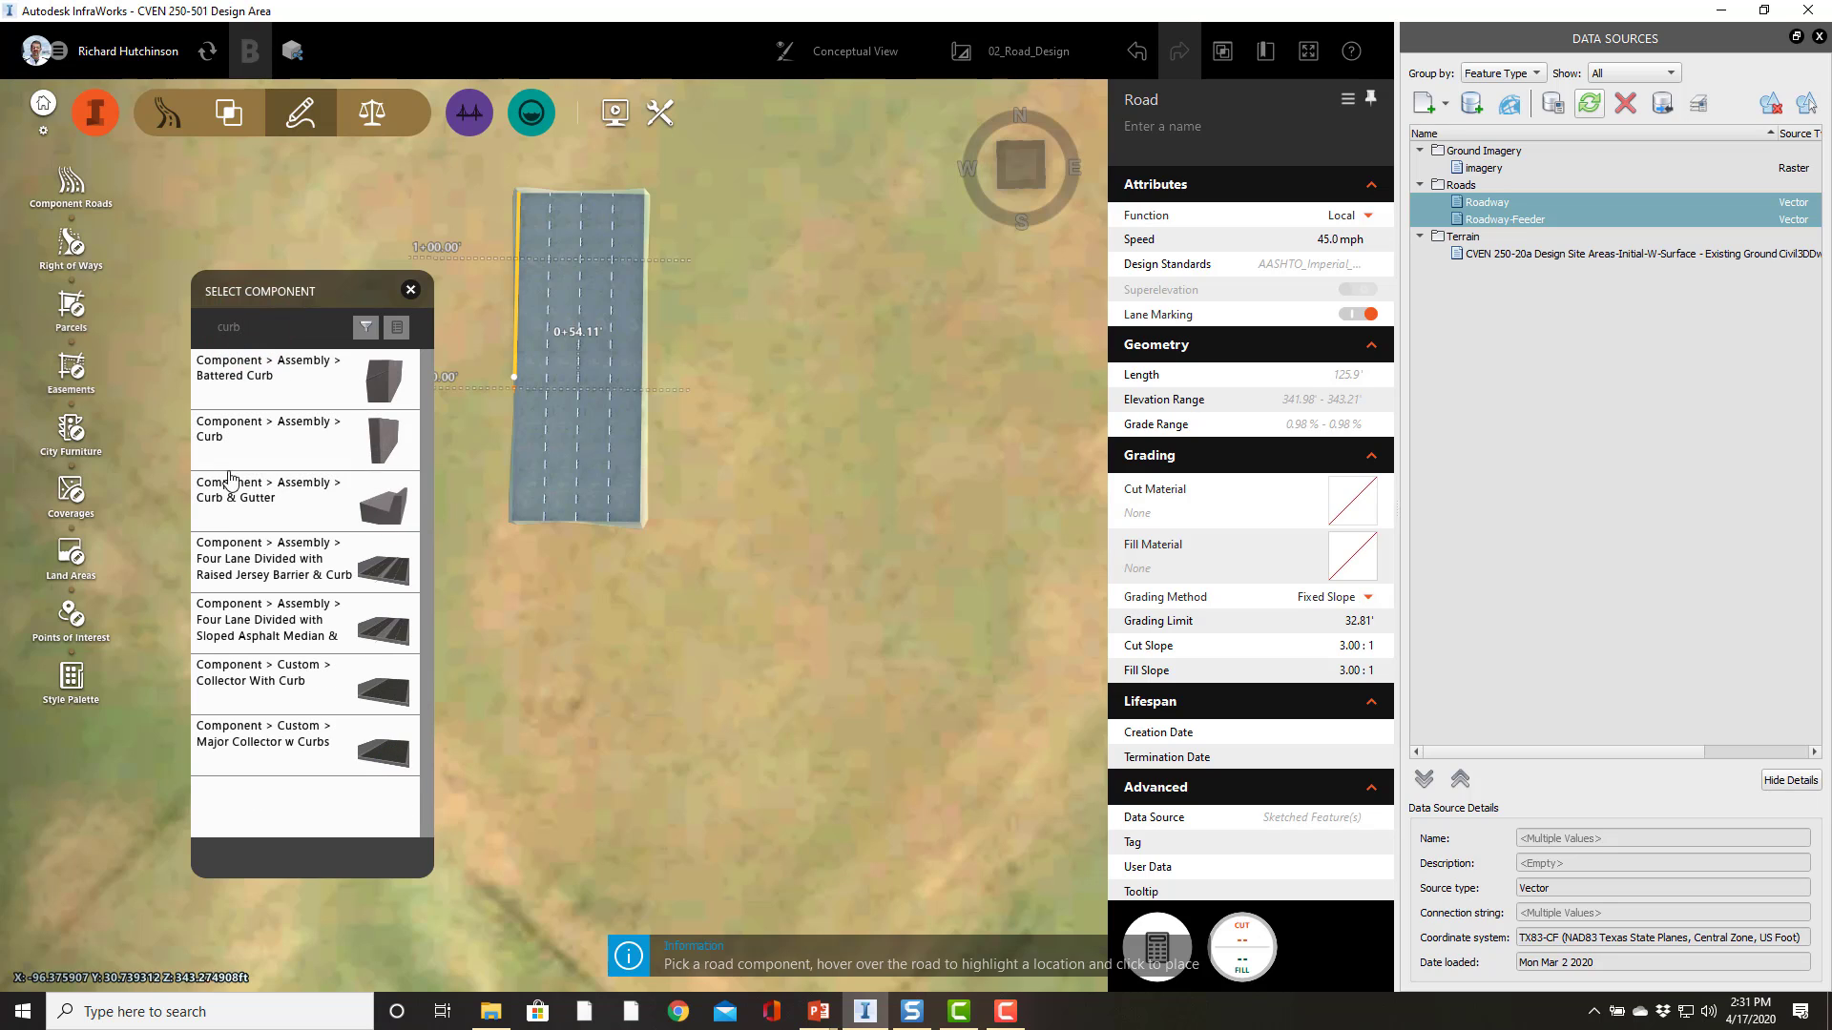
{"action": "left_click", "coordinate": [297, 516]}
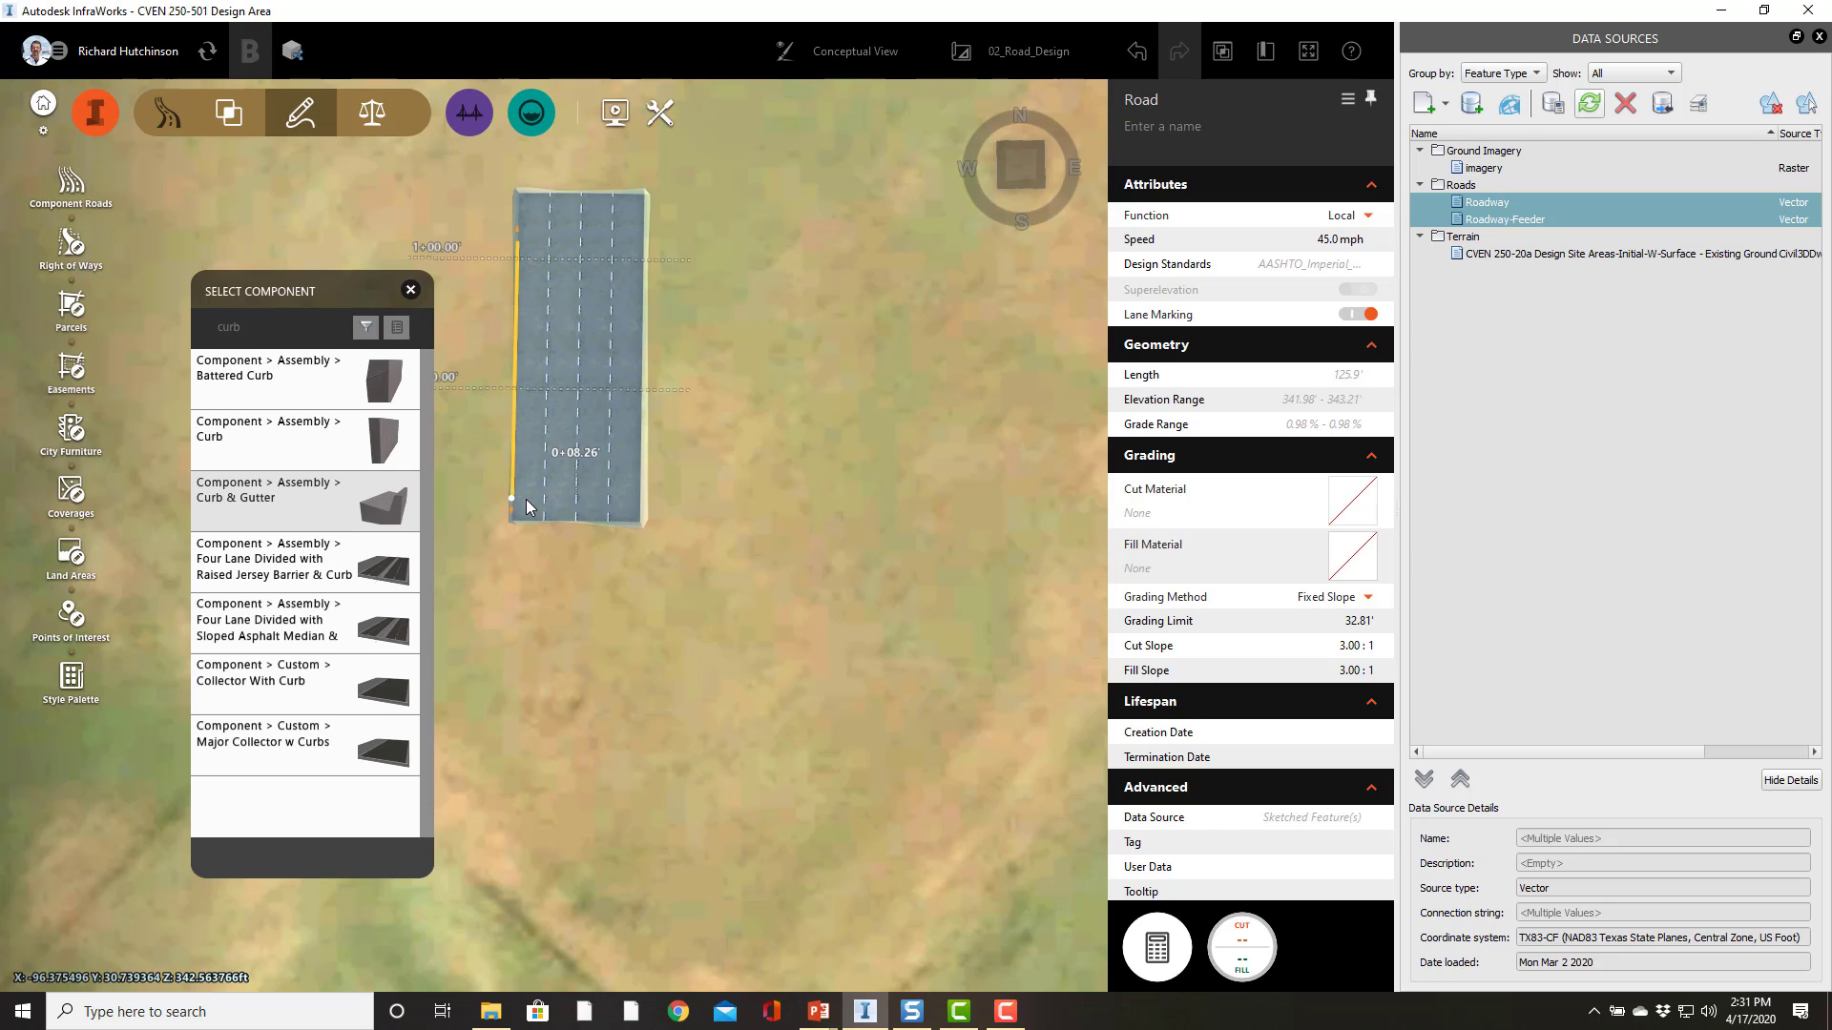
{"action": "left_click", "coordinate": [634, 495]}
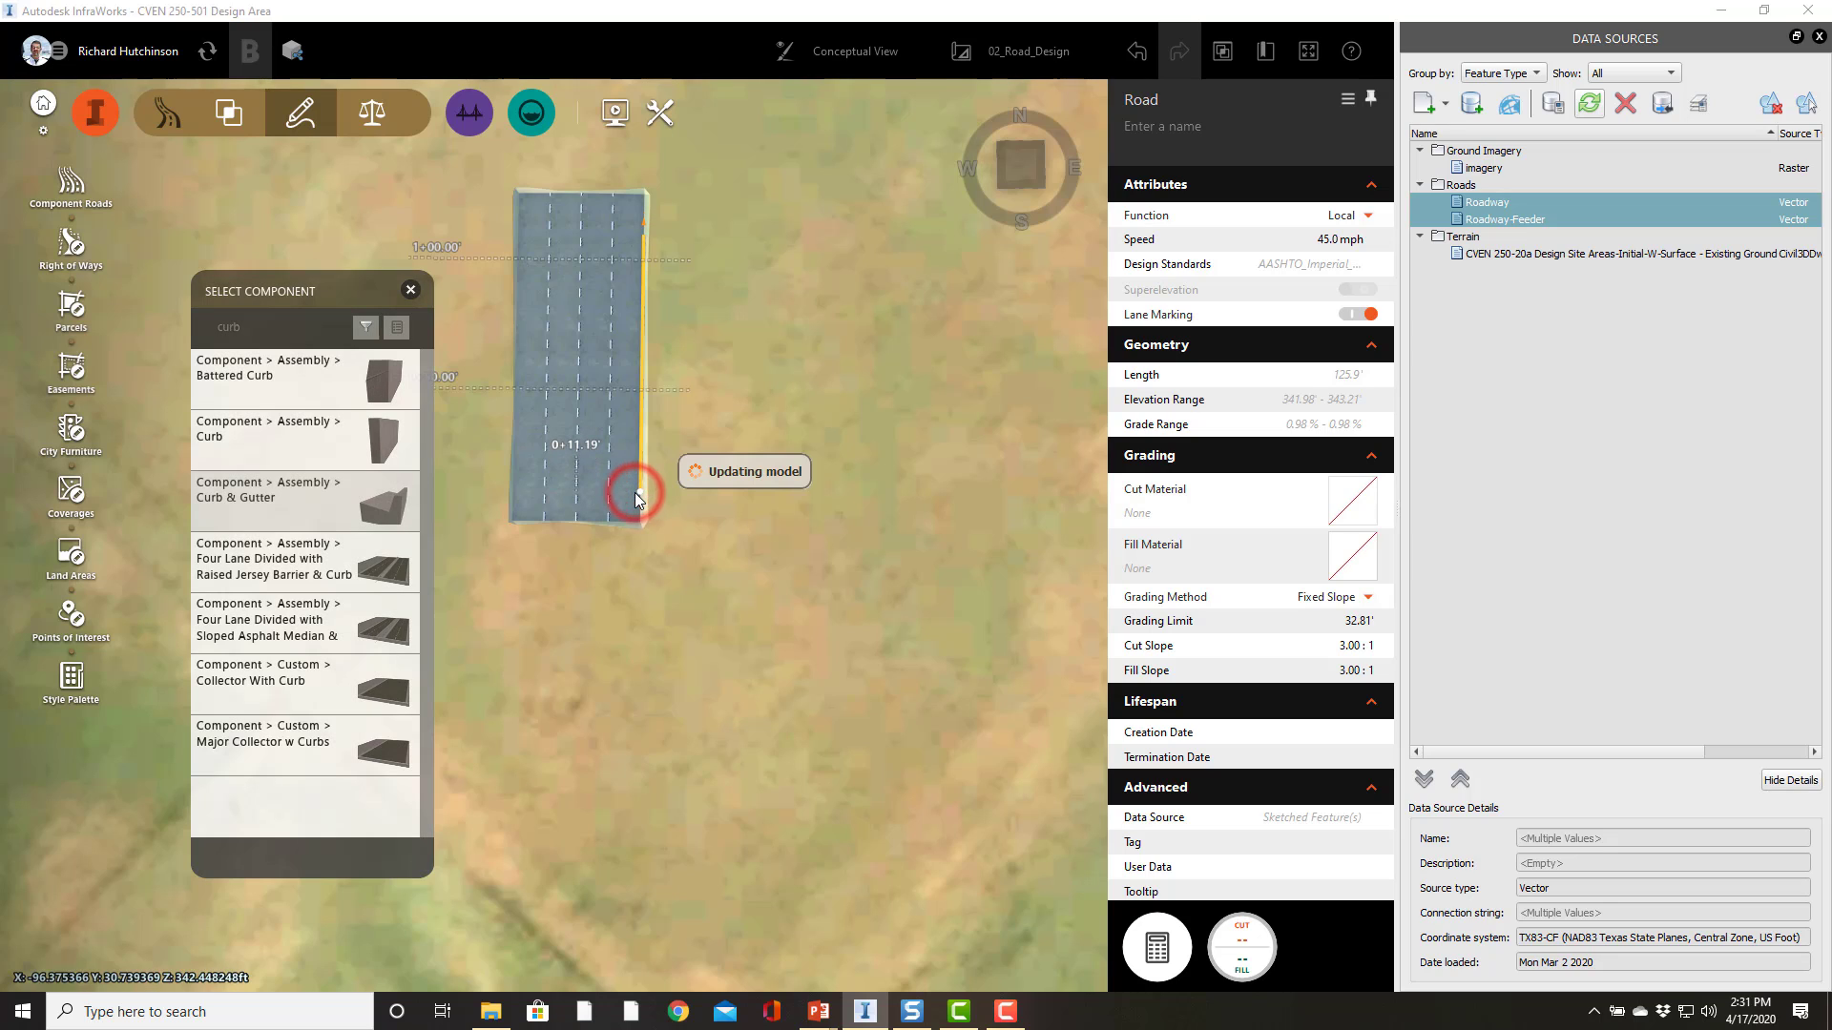
{"action": "left_click", "coordinate": [627, 482]}
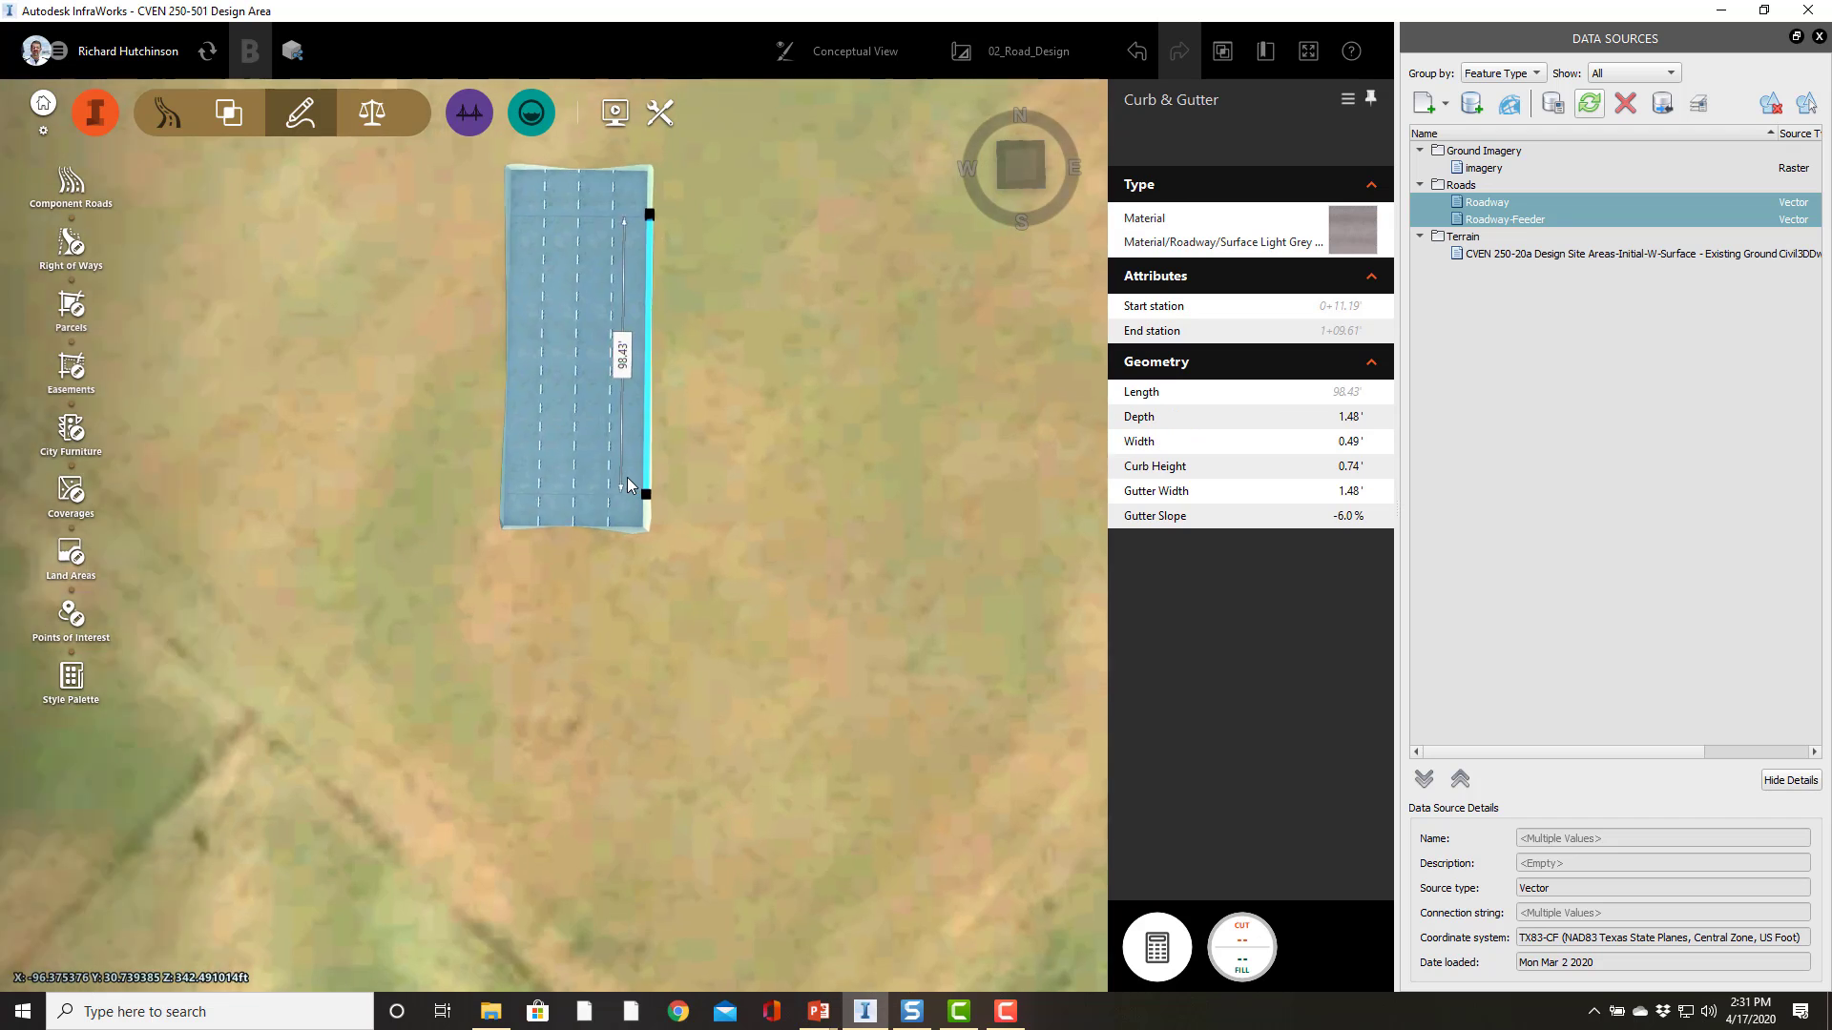
Step: Set the right curb and gutter's curb height to 0.5 ft, gutter width to 1 ft and depth to 1 ft
{"action": "scroll", "coordinate": [627, 477], "scroll_direction": "up", "scroll_amount": 3}
{"action": "left_click_drag", "start_coordinate": [734, 423], "coordinate": [715, 580]}
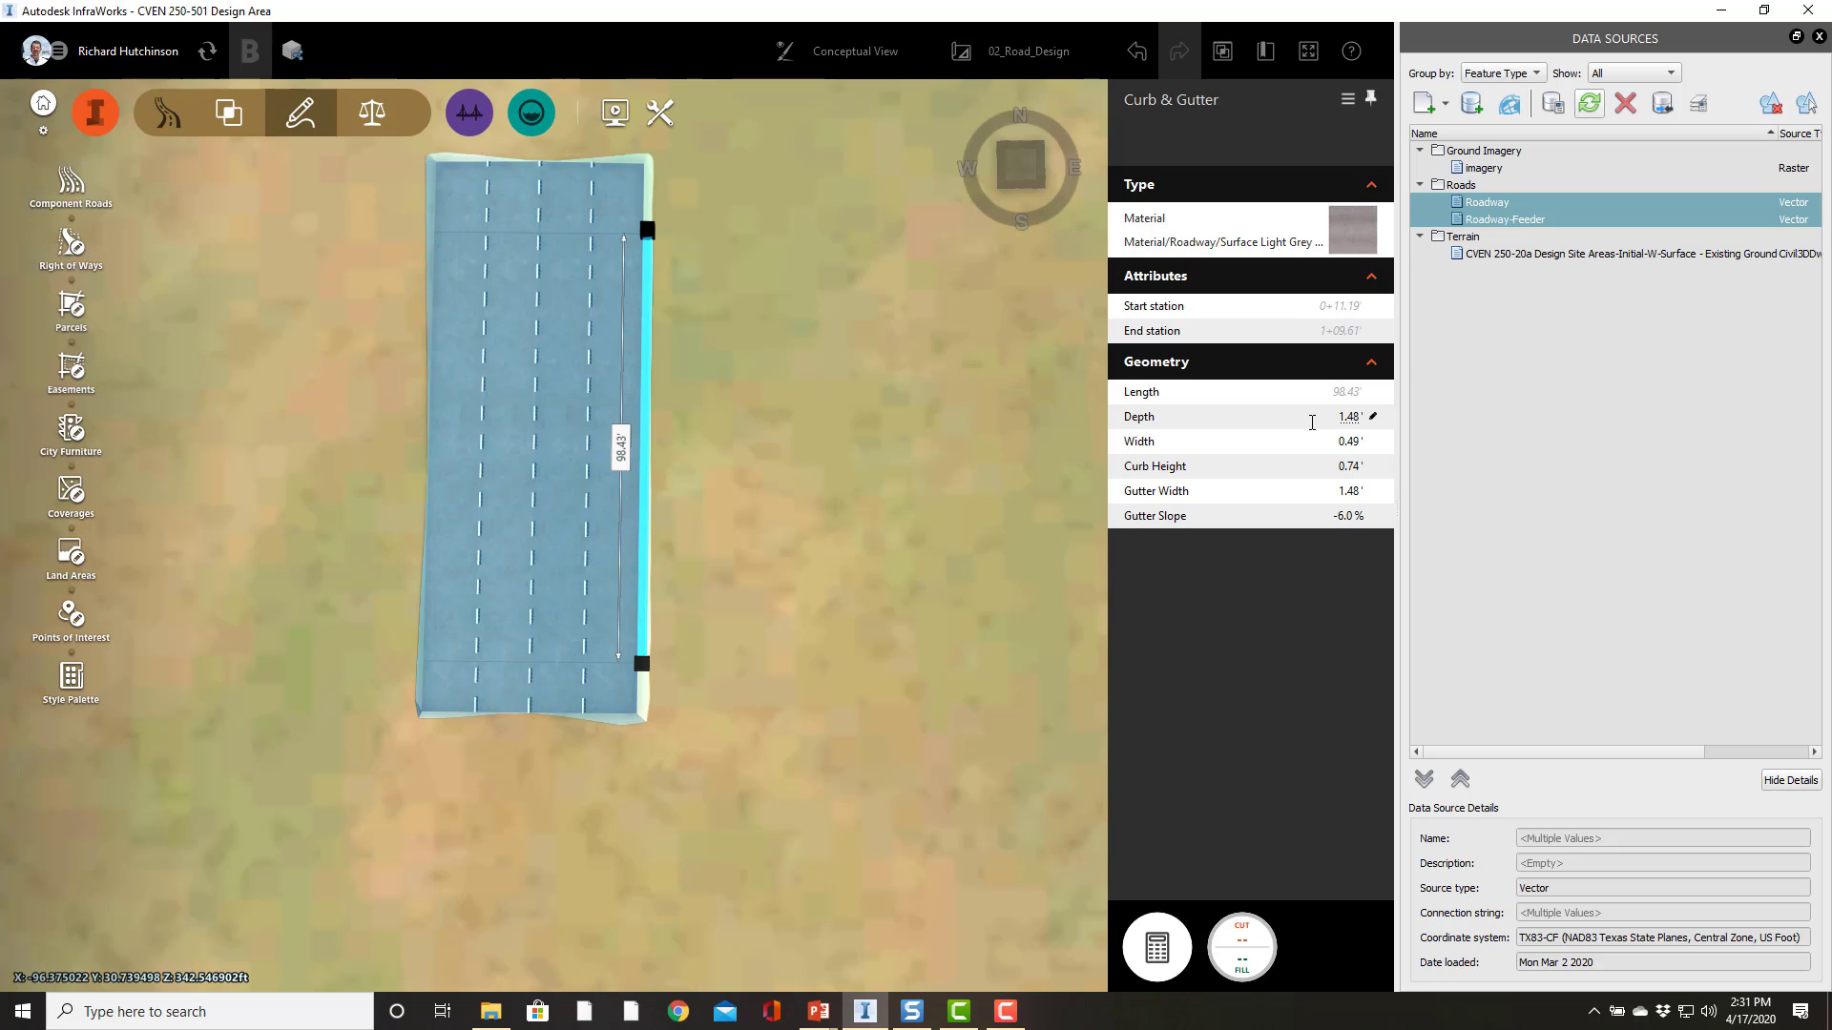
{"action": "left_click", "coordinate": [1334, 466]}
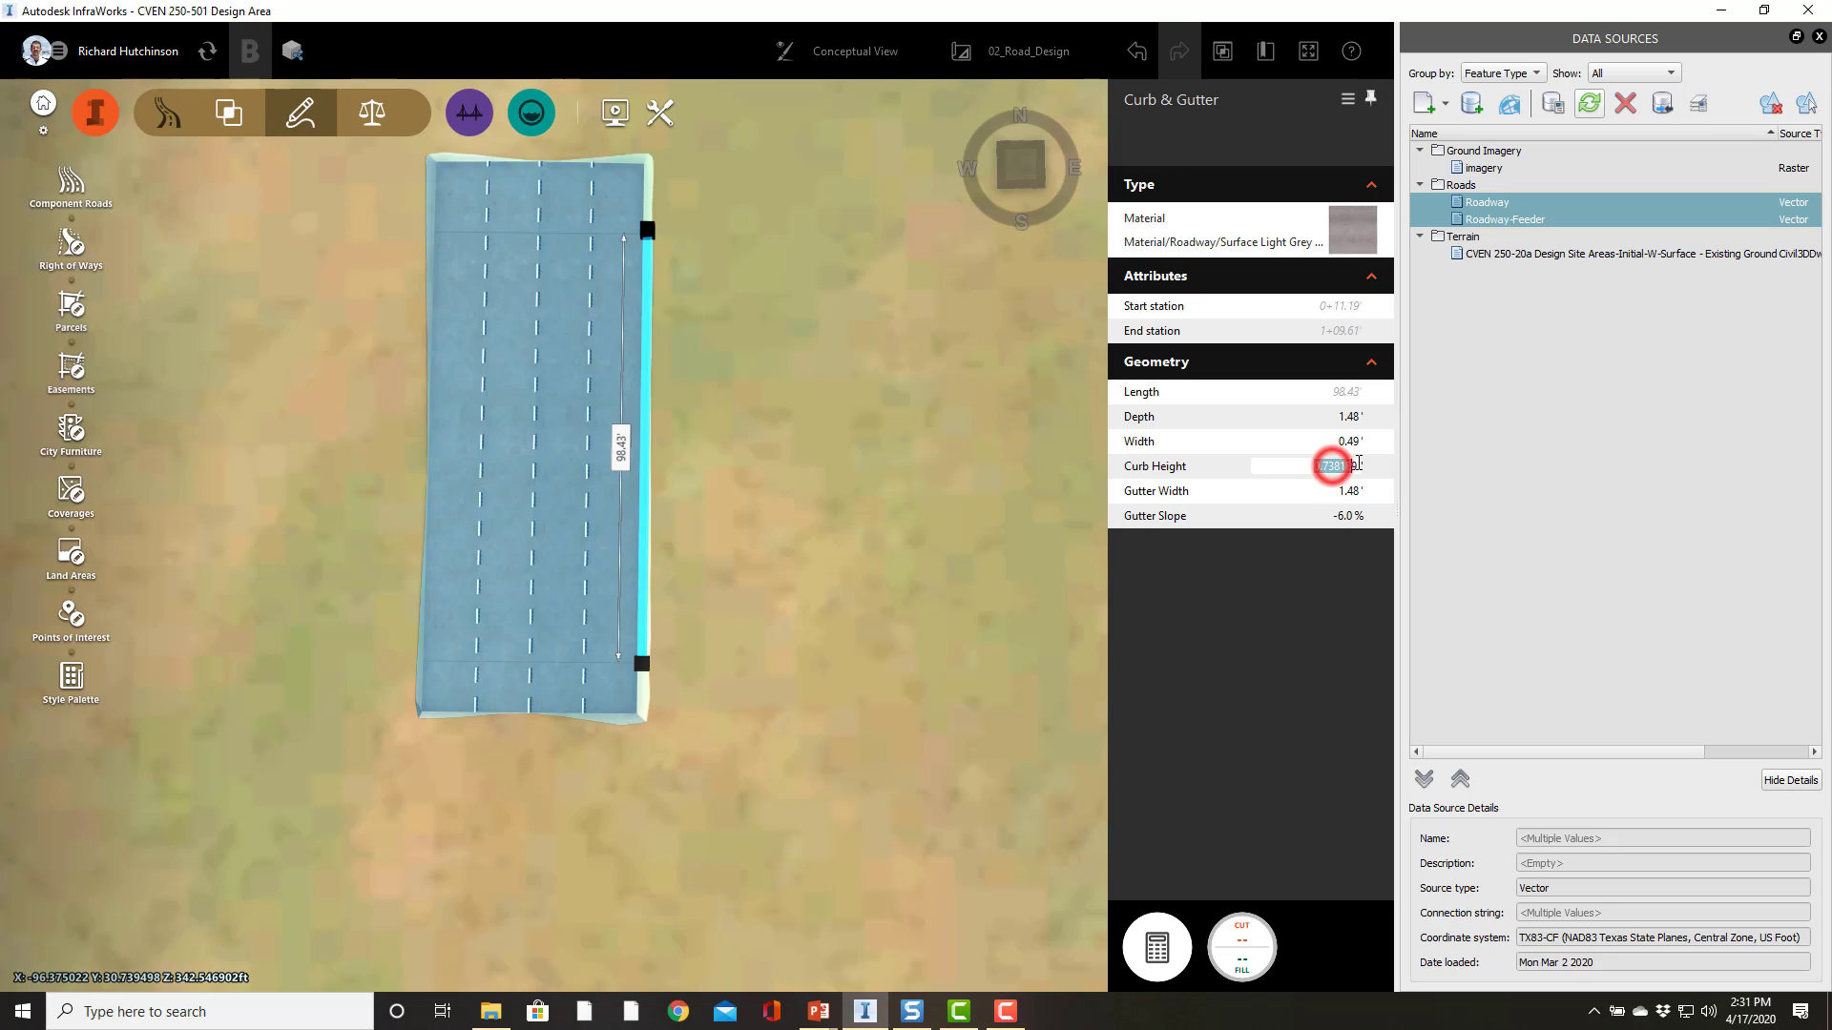
{"action": "key", "text": "BackSpace"}
{"action": "key", "text": "Return"}
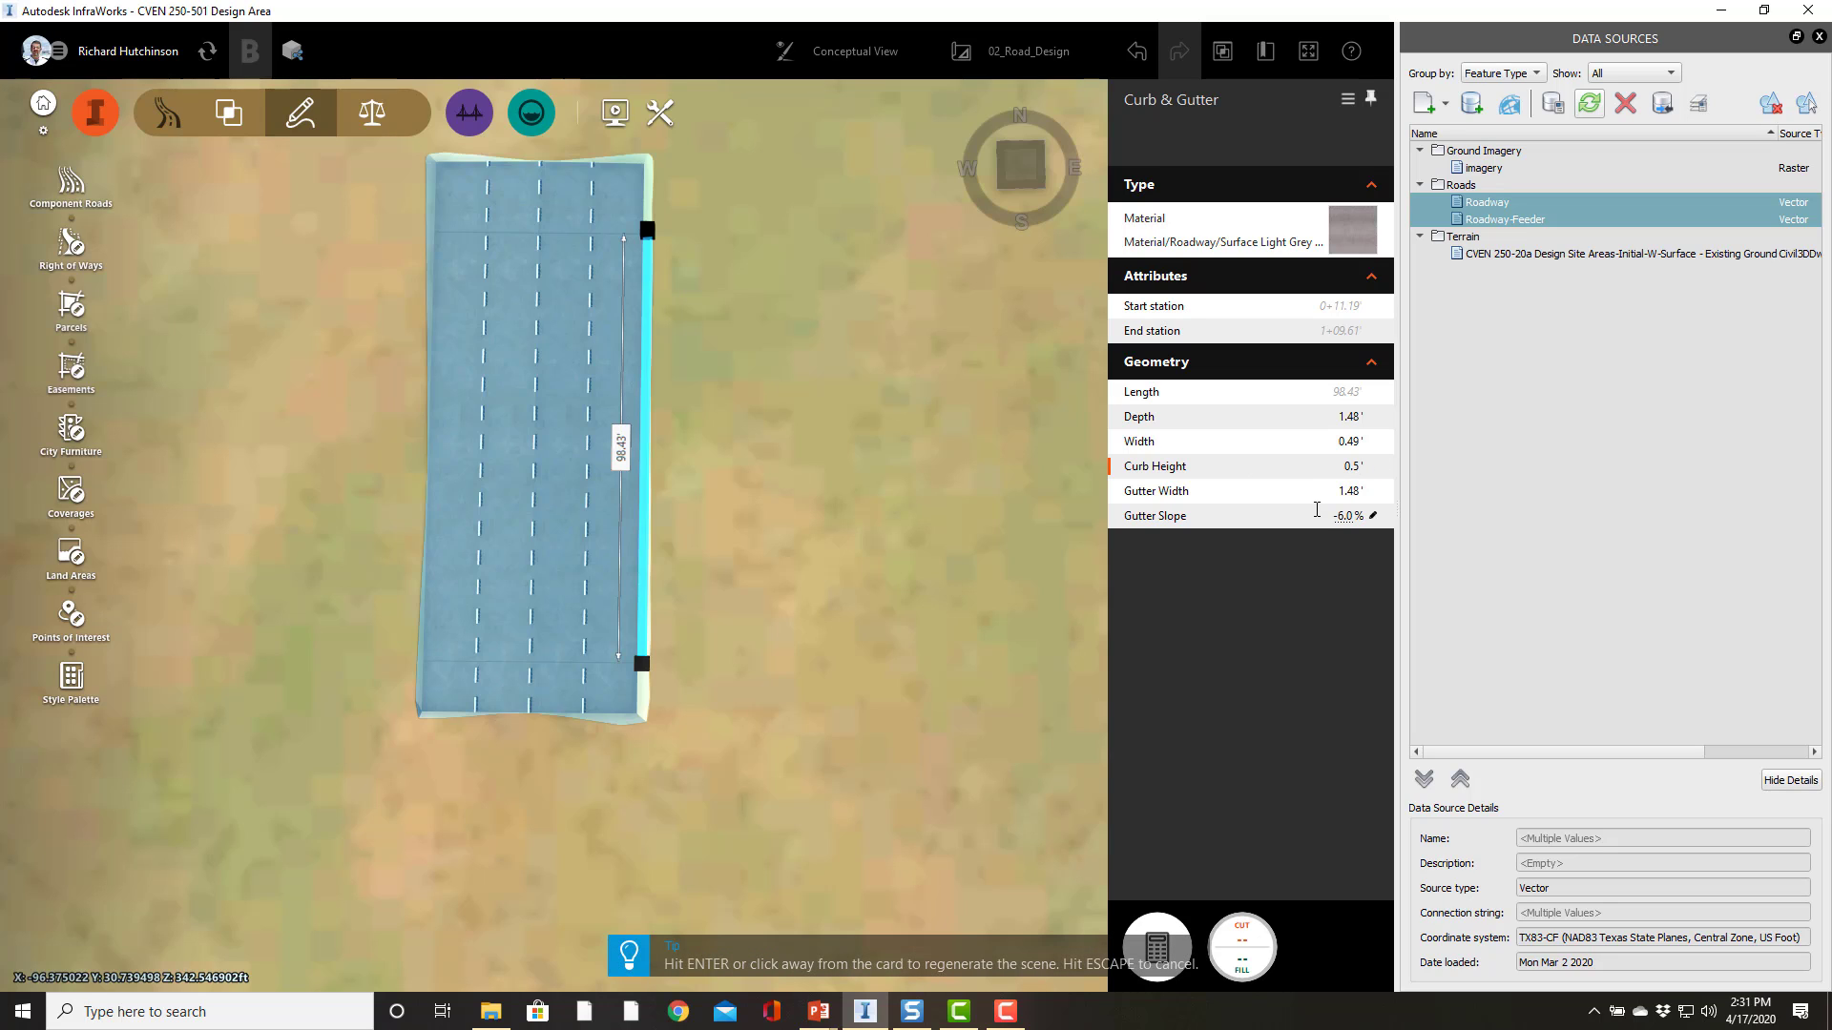
{"action": "left_click", "coordinate": [1311, 494]}
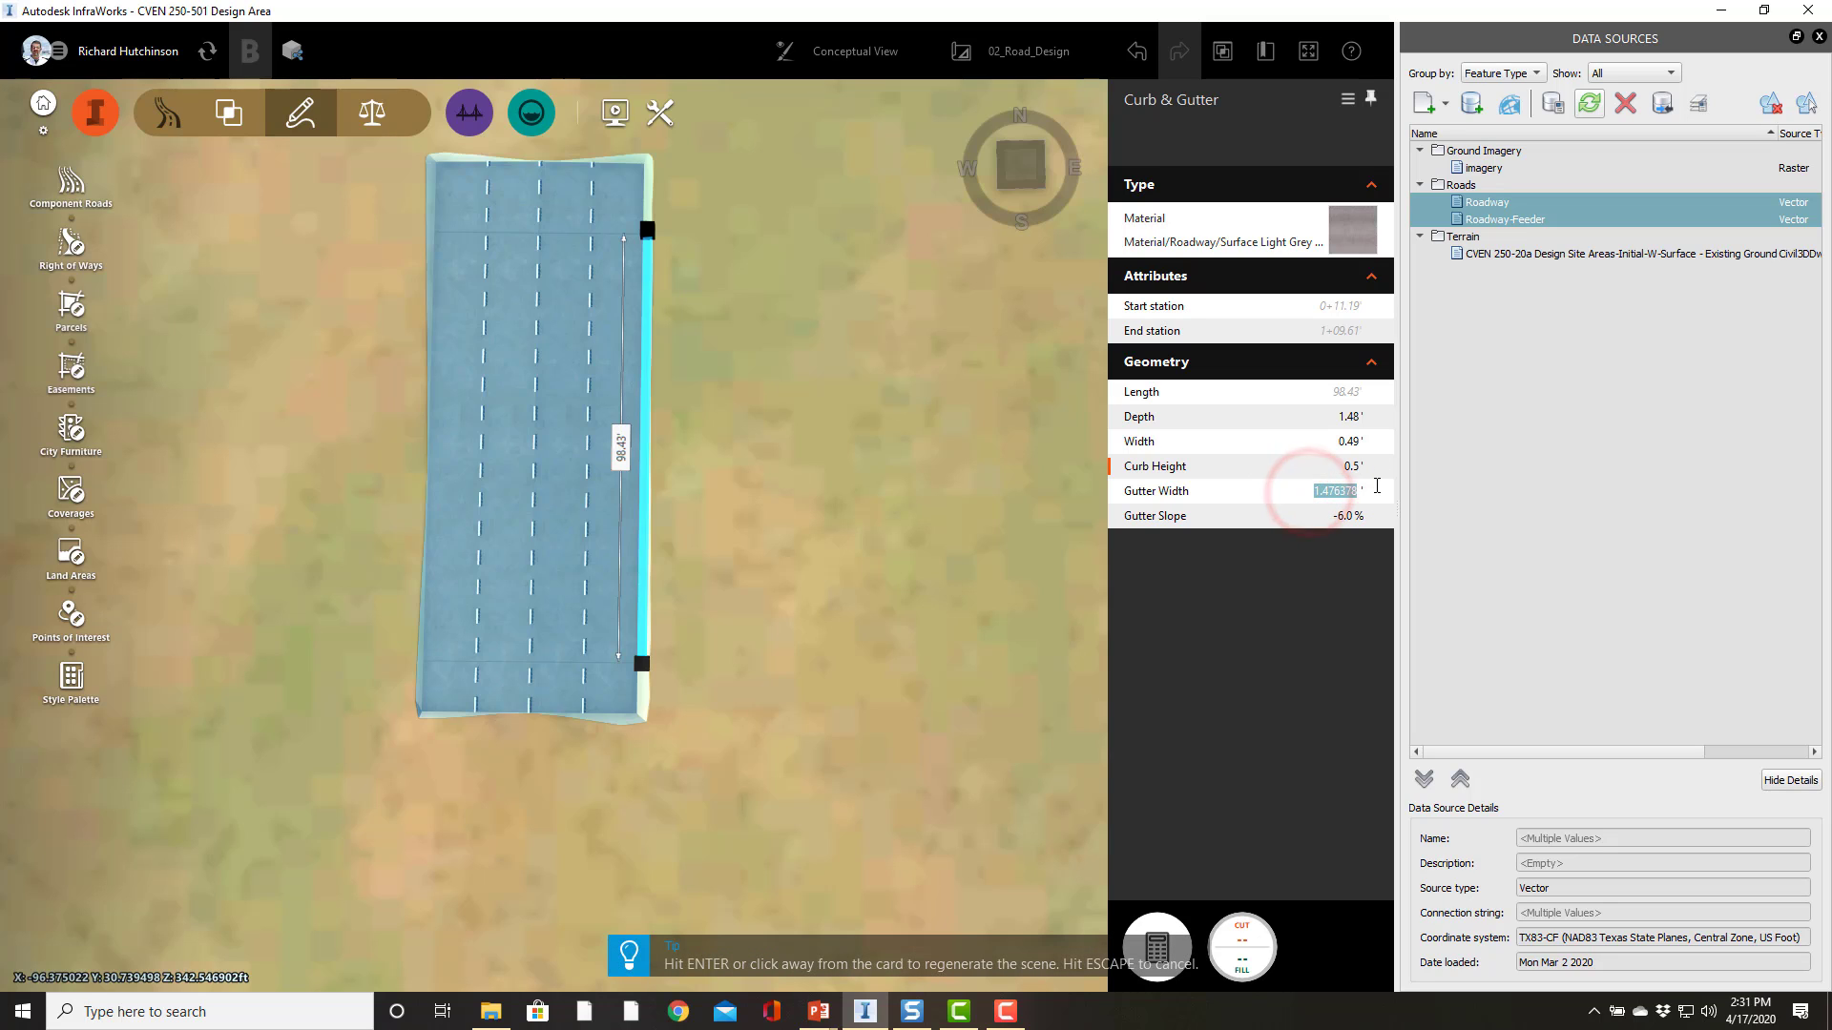
{"action": "type", "text": "1"}
{"action": "key", "text": "Return"}
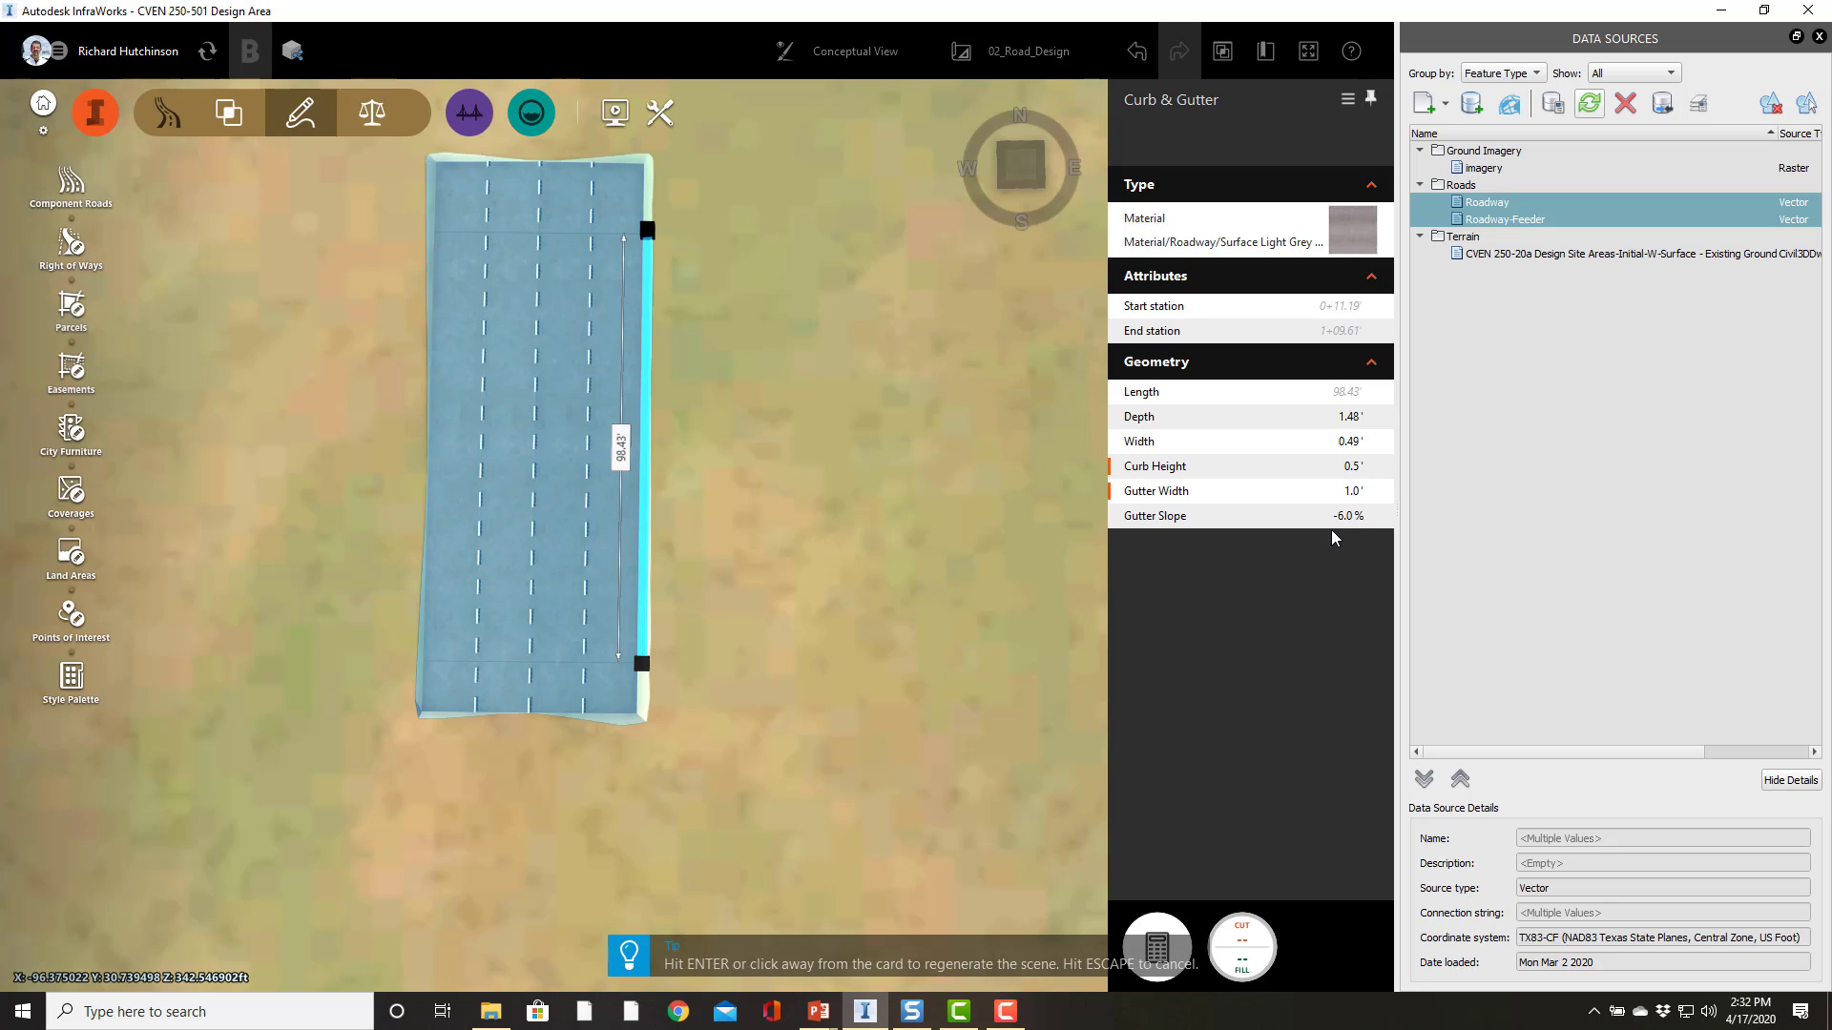
{"action": "left_click", "coordinate": [1330, 411]}
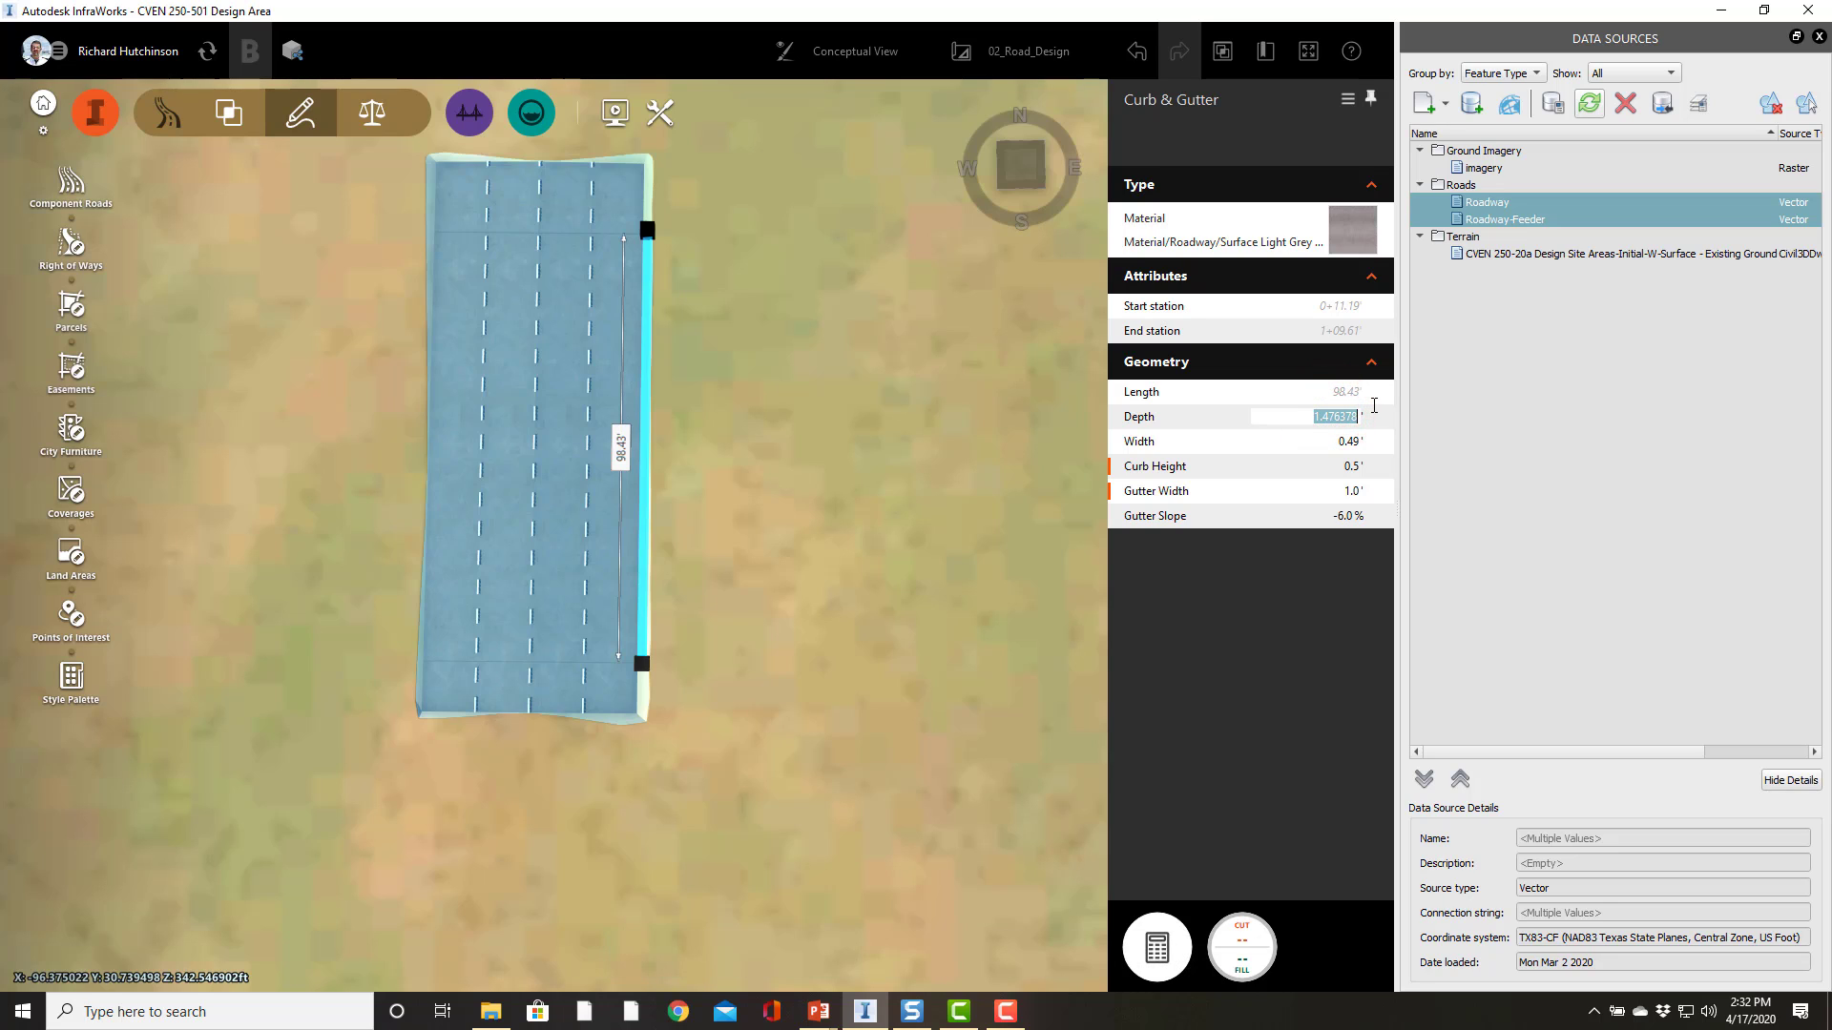
{"action": "type", "text": "1"}
{"action": "key", "text": "Return"}
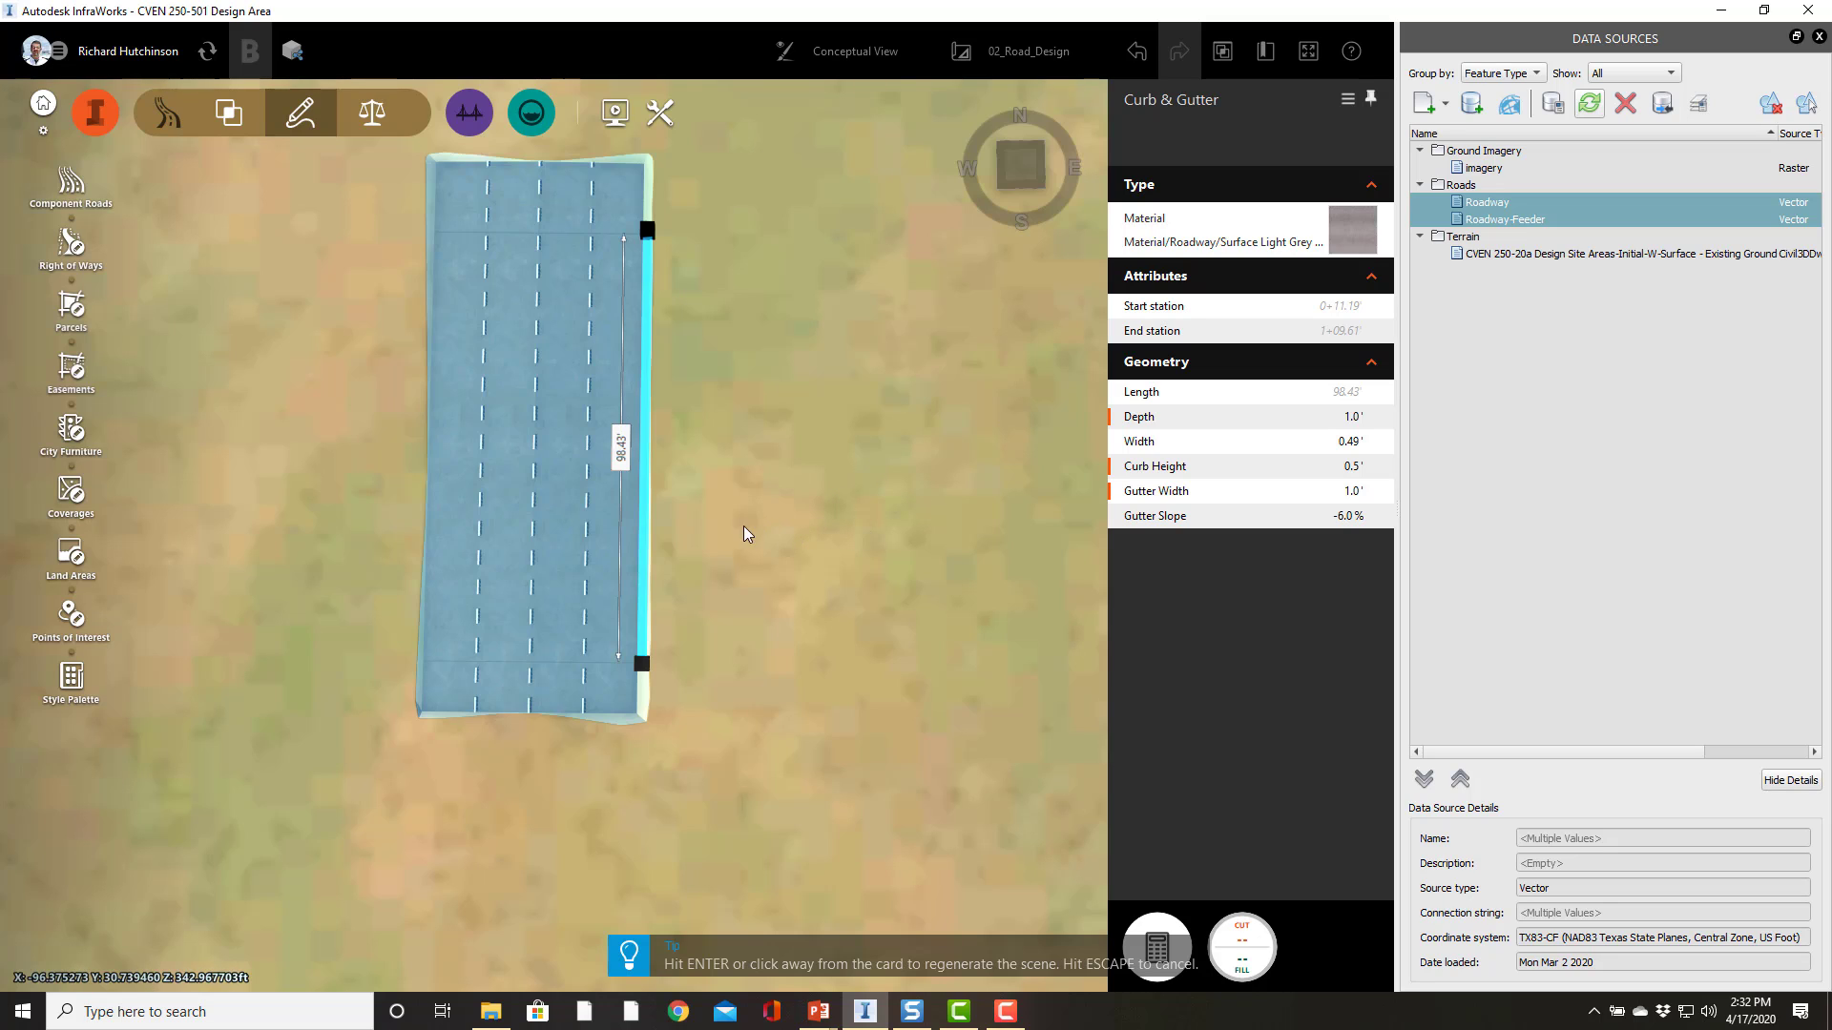
Step: Extend the right curb to run from the road's start station to the end of the road
{"action": "left_click", "coordinate": [638, 666]}
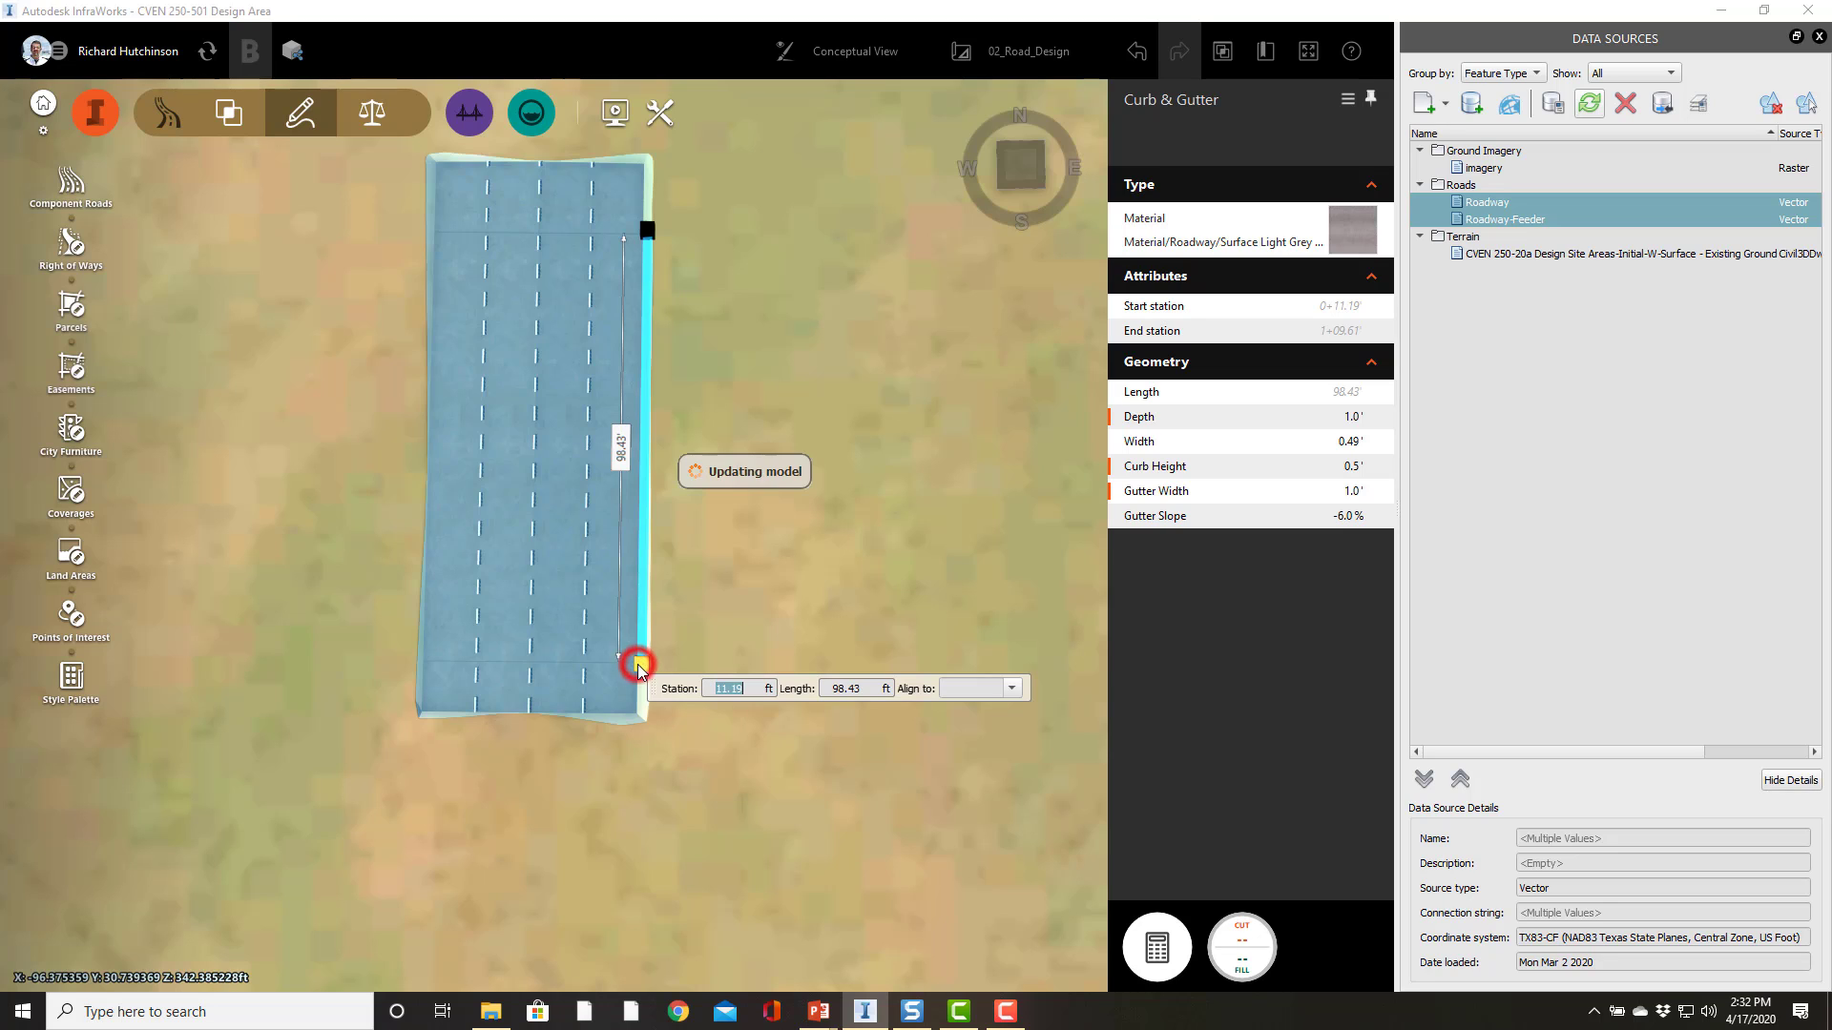
{"action": "left_click_drag", "start_coordinate": [637, 675], "coordinate": [642, 754]}
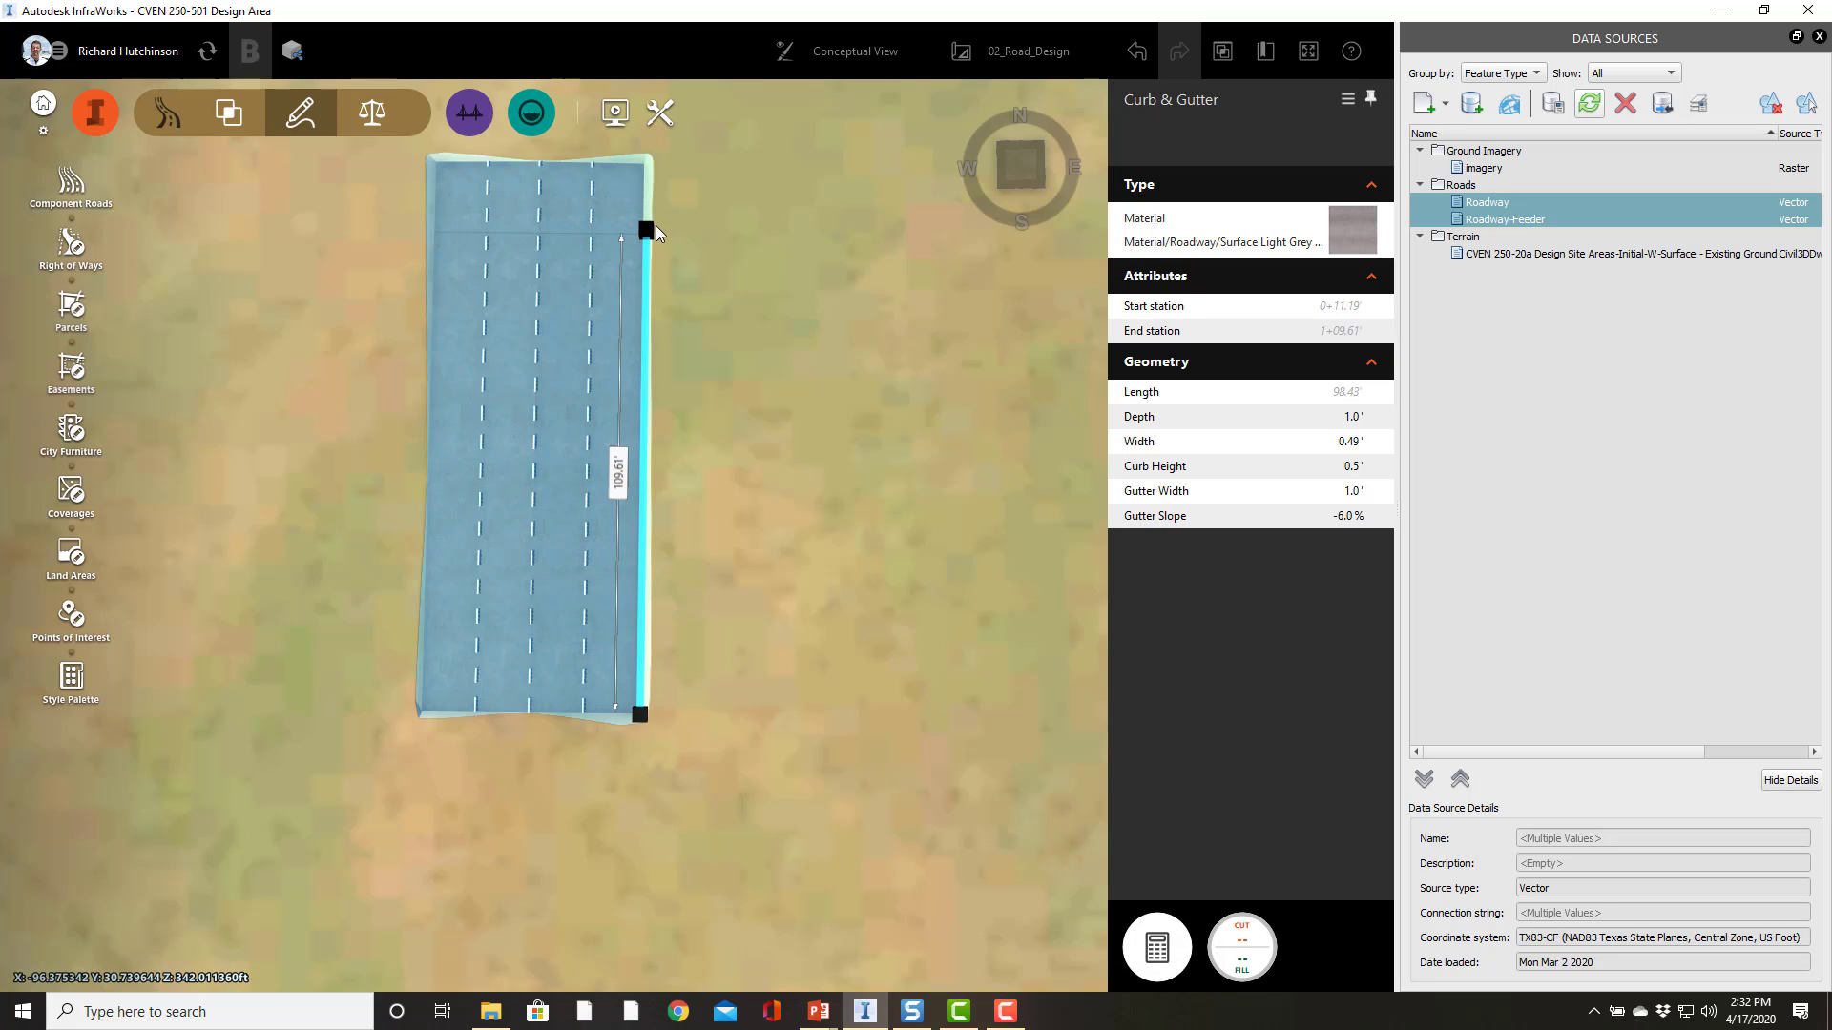
{"action": "left_click", "coordinate": [644, 231]}
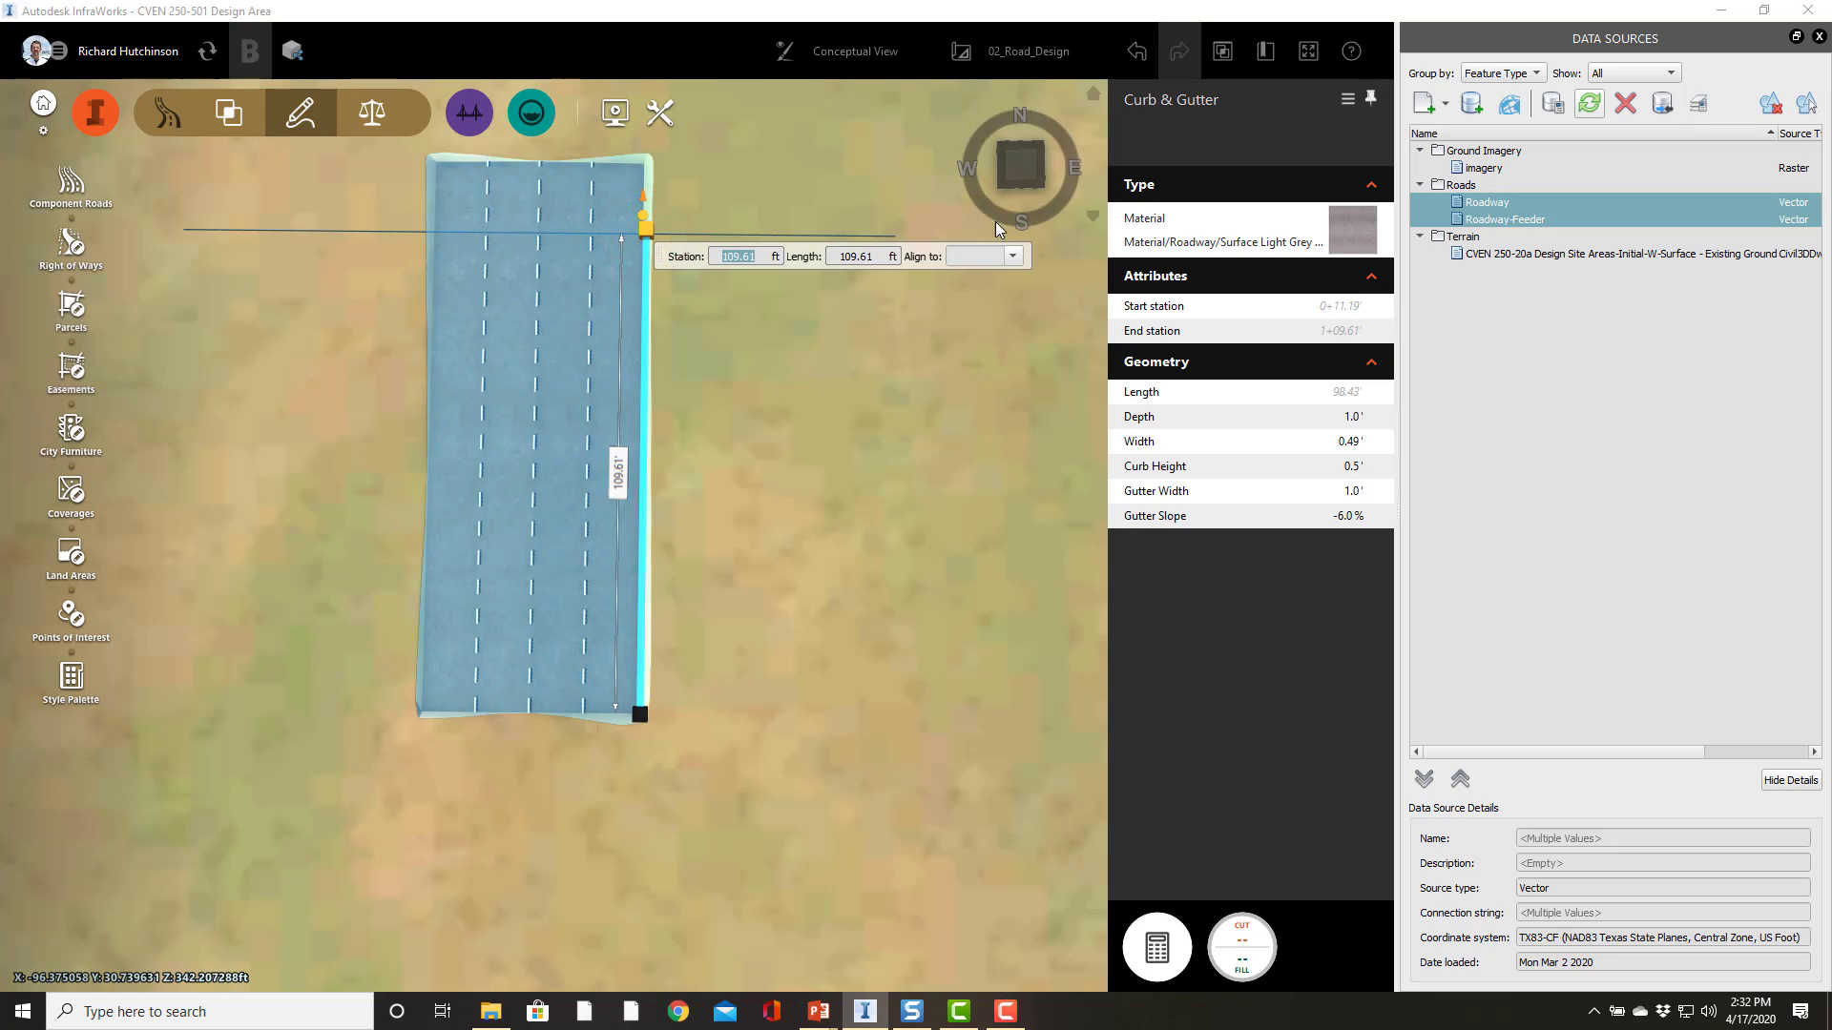
{"action": "left_click", "coordinate": [1013, 256]}
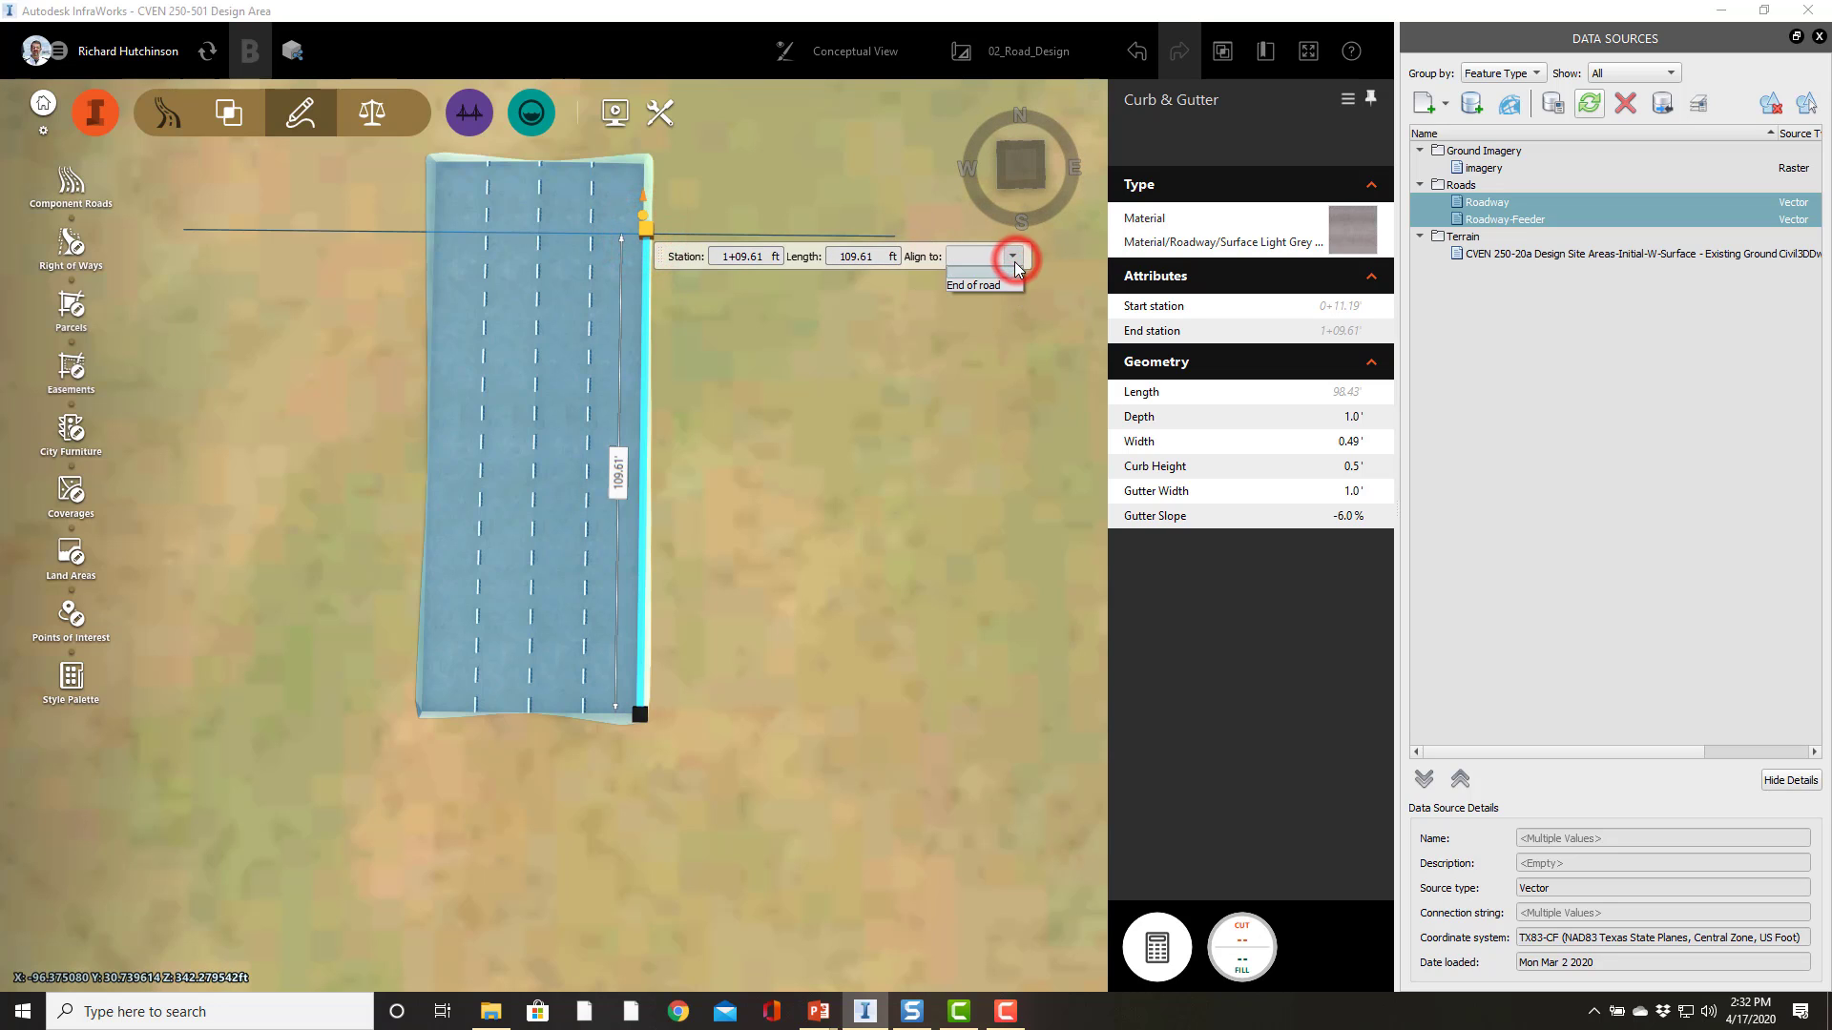
{"action": "left_click", "coordinate": [977, 286]}
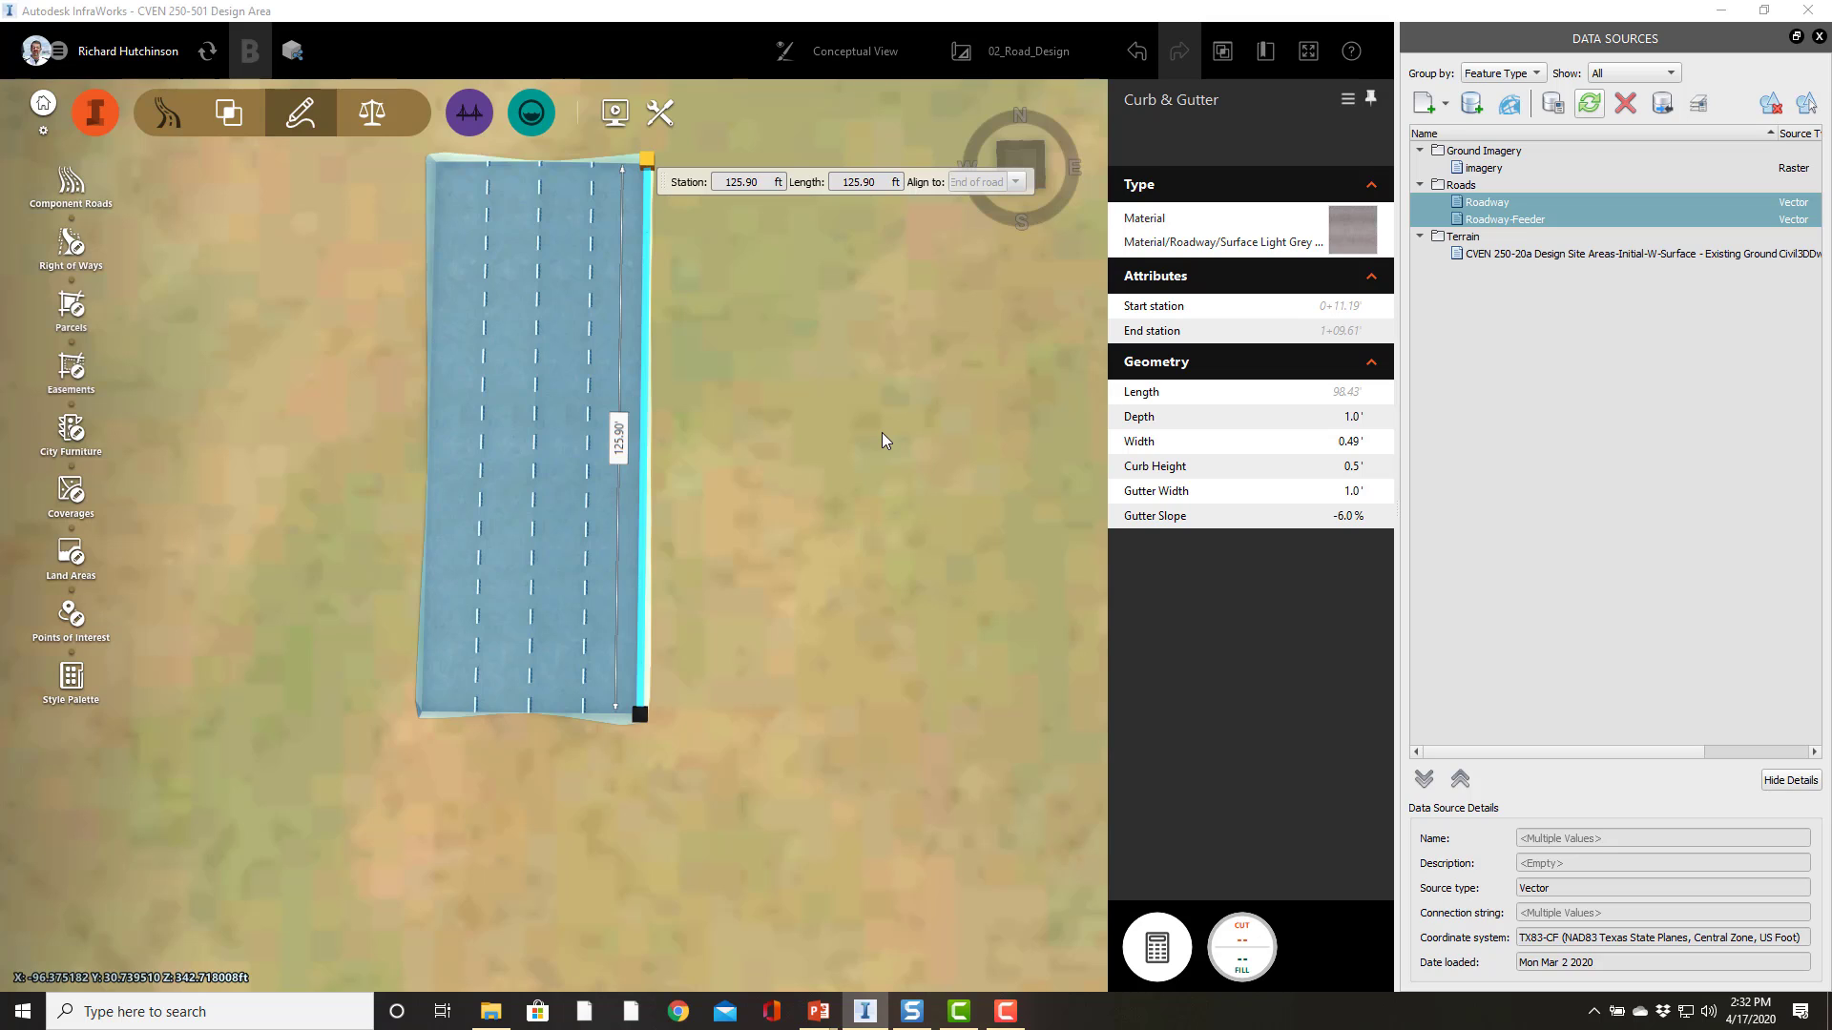
{"action": "left_click", "coordinate": [818, 456]}
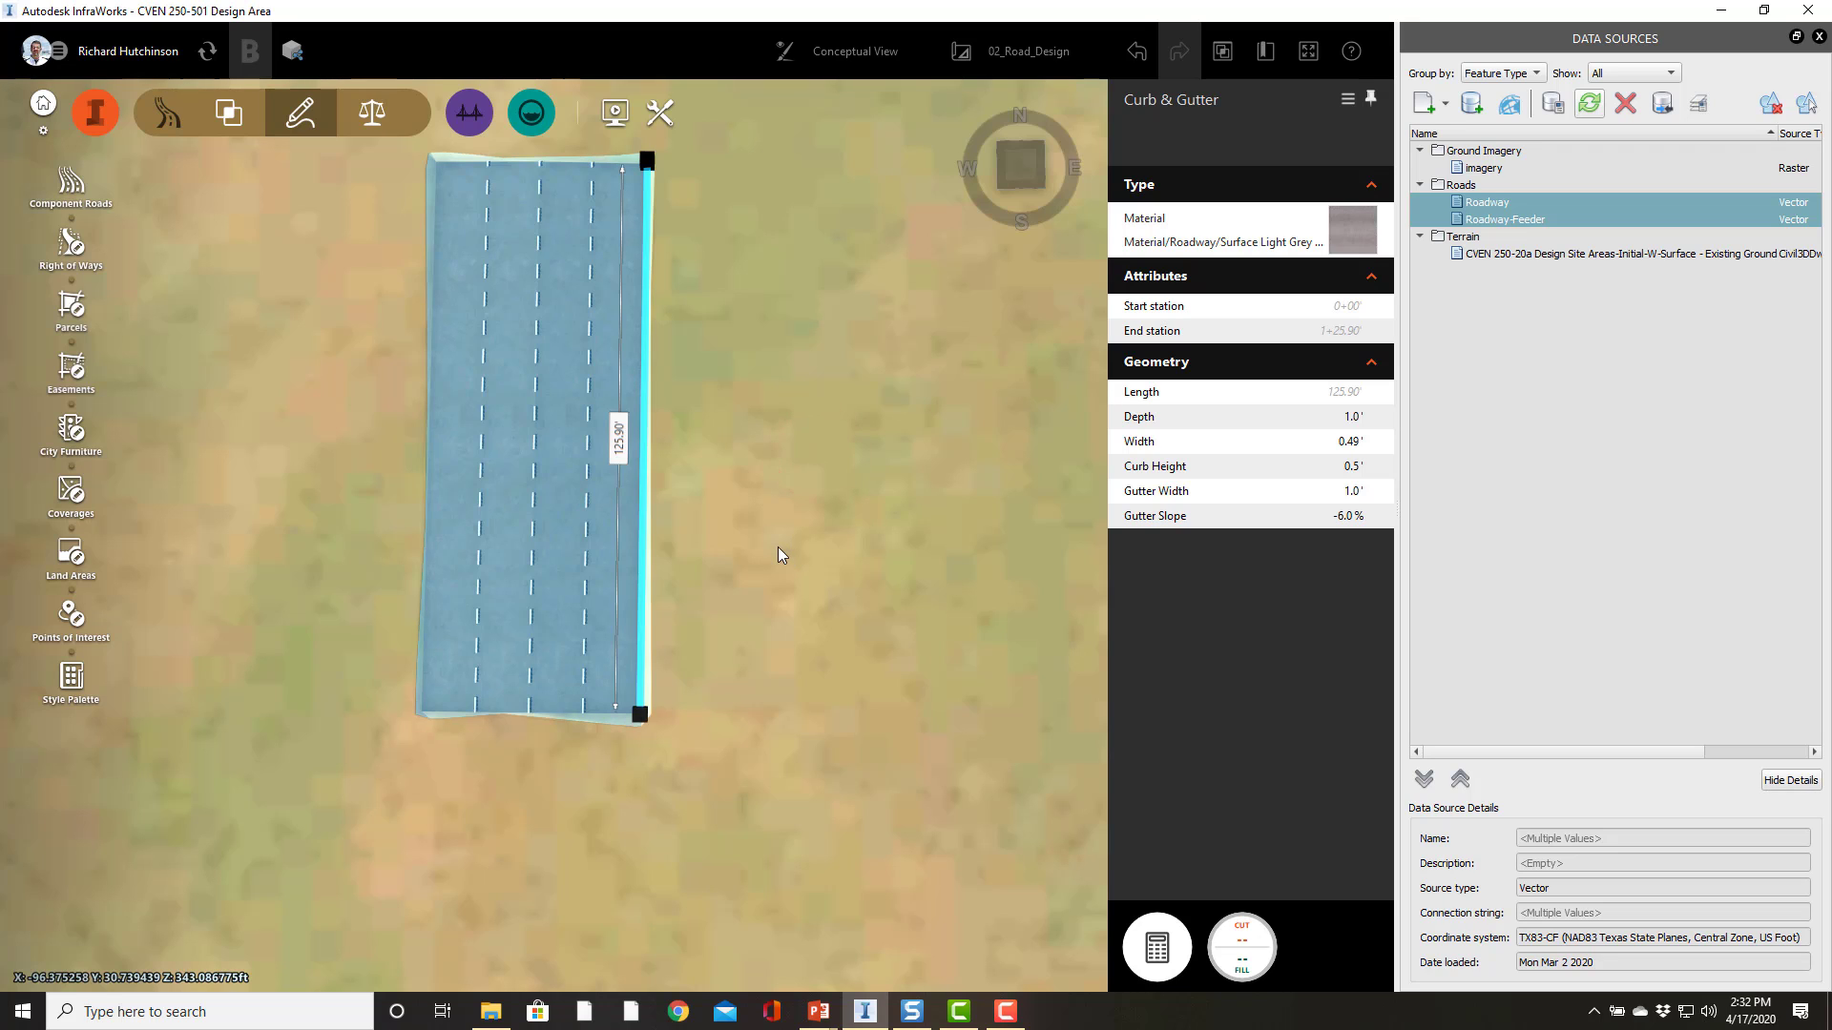
Step: Insert another Curb & Gutter component along the road's left edge near its end
{"action": "left_click", "coordinate": [294, 566]}
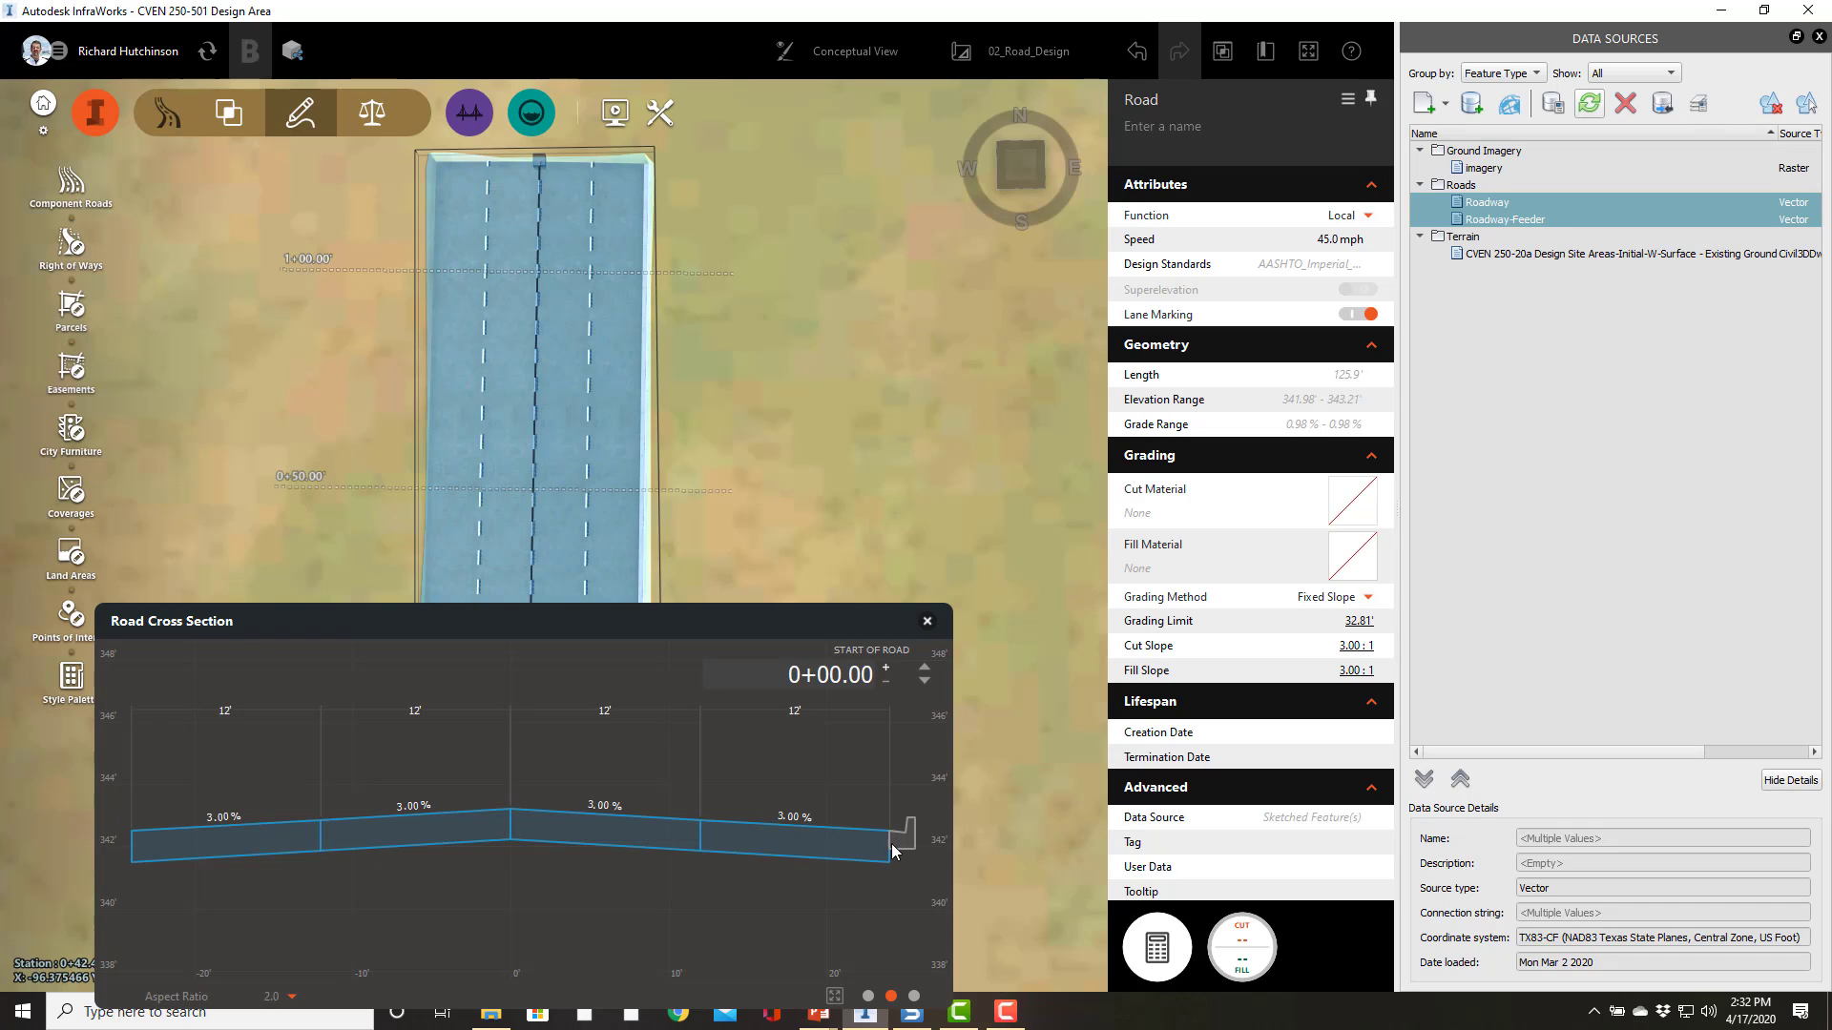
{"action": "right_click", "coordinate": [433, 502]}
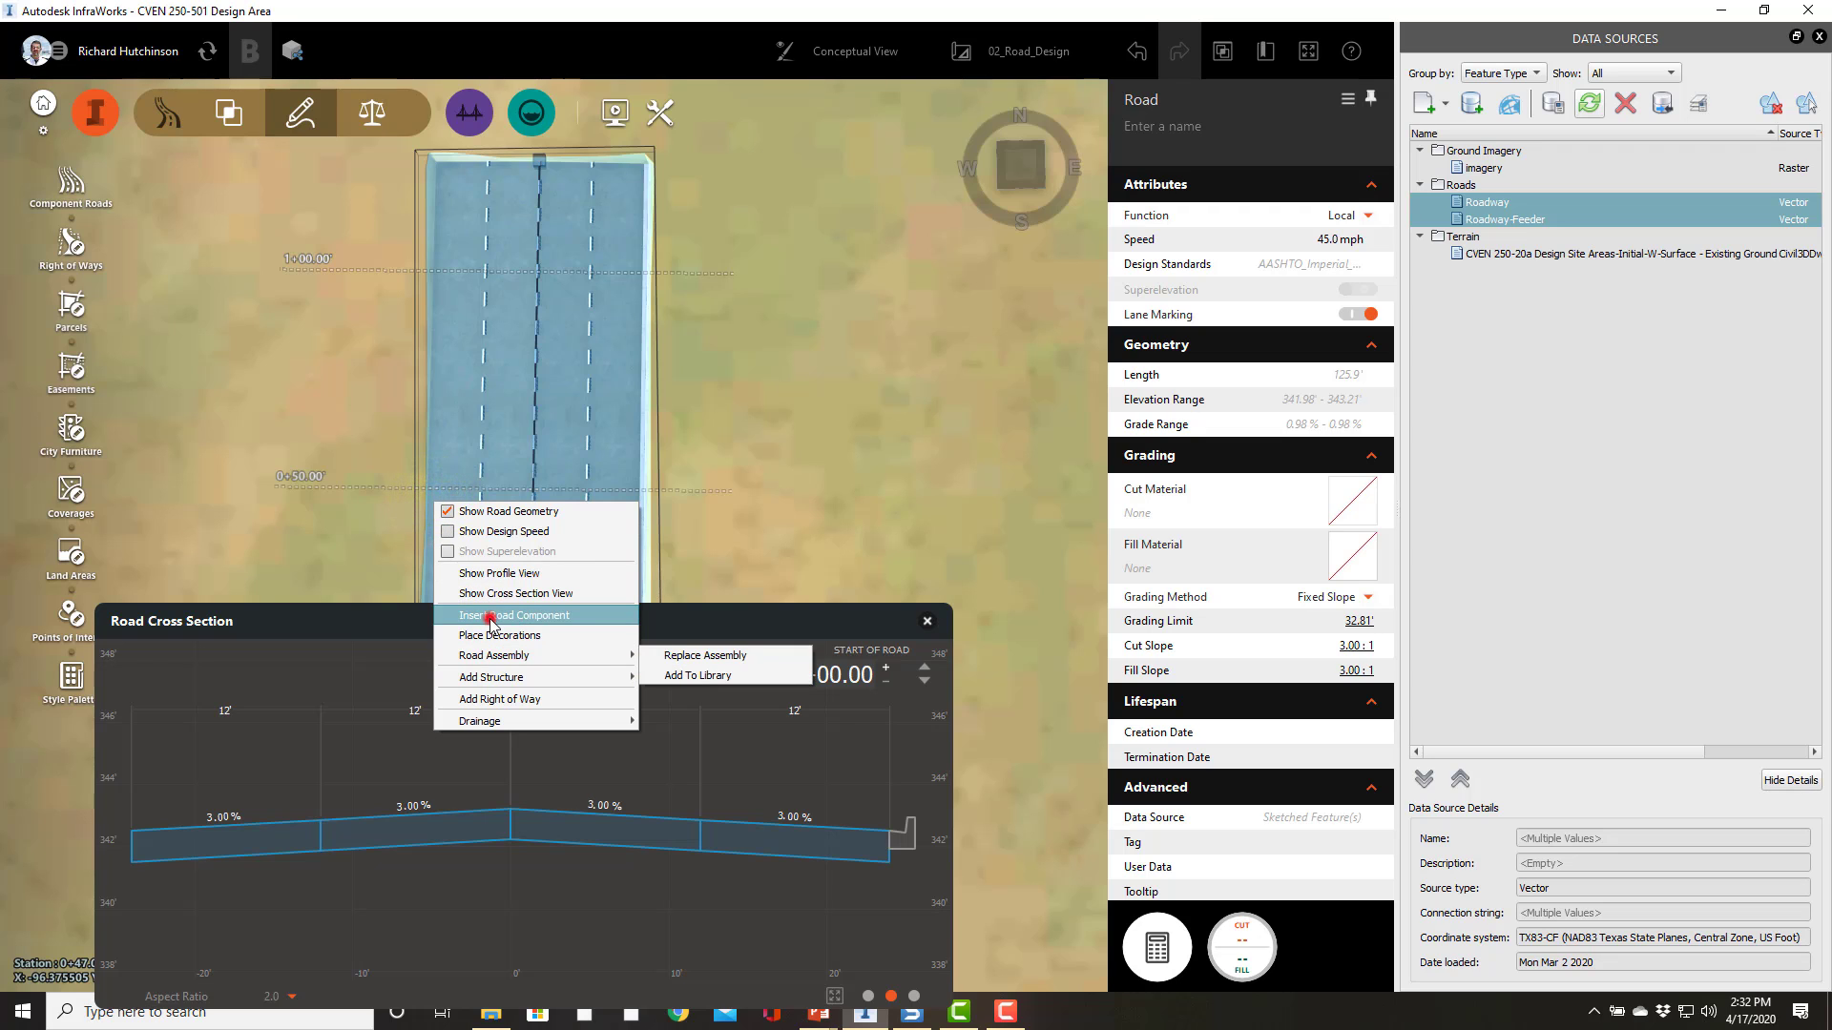
{"action": "left_click", "coordinate": [493, 616]}
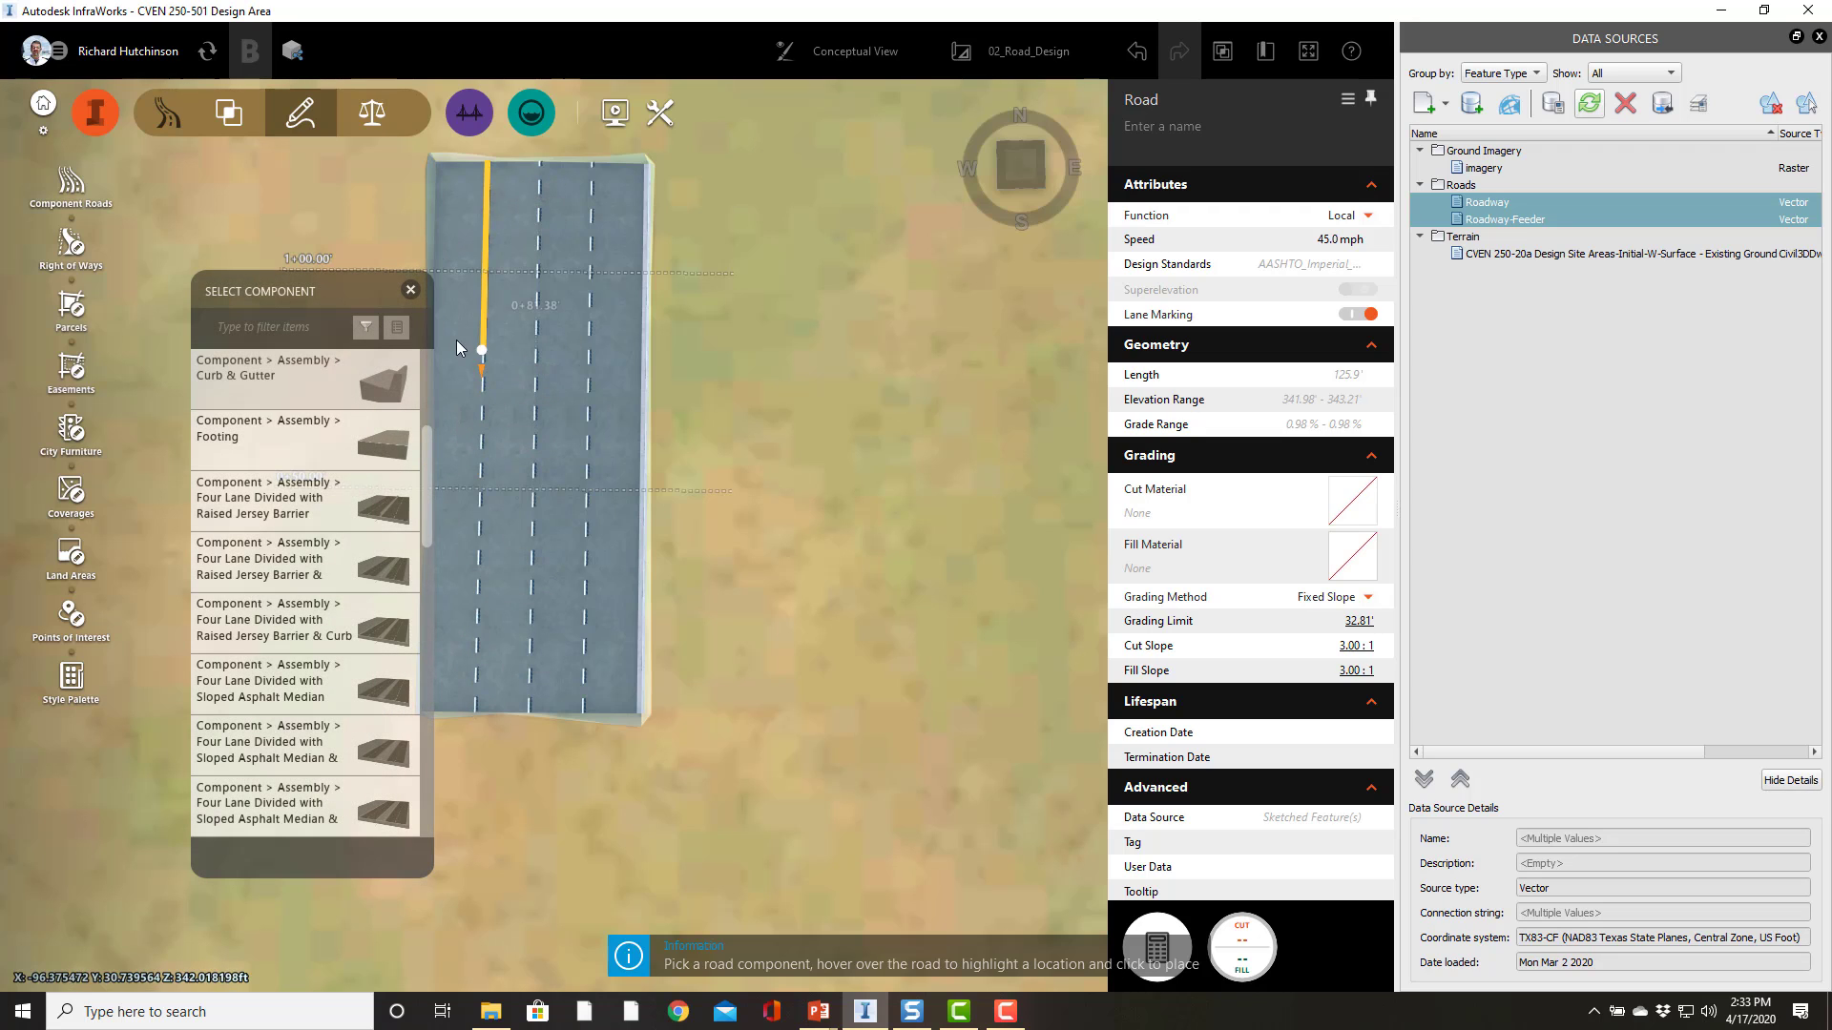
{"action": "left_click", "coordinate": [423, 253]}
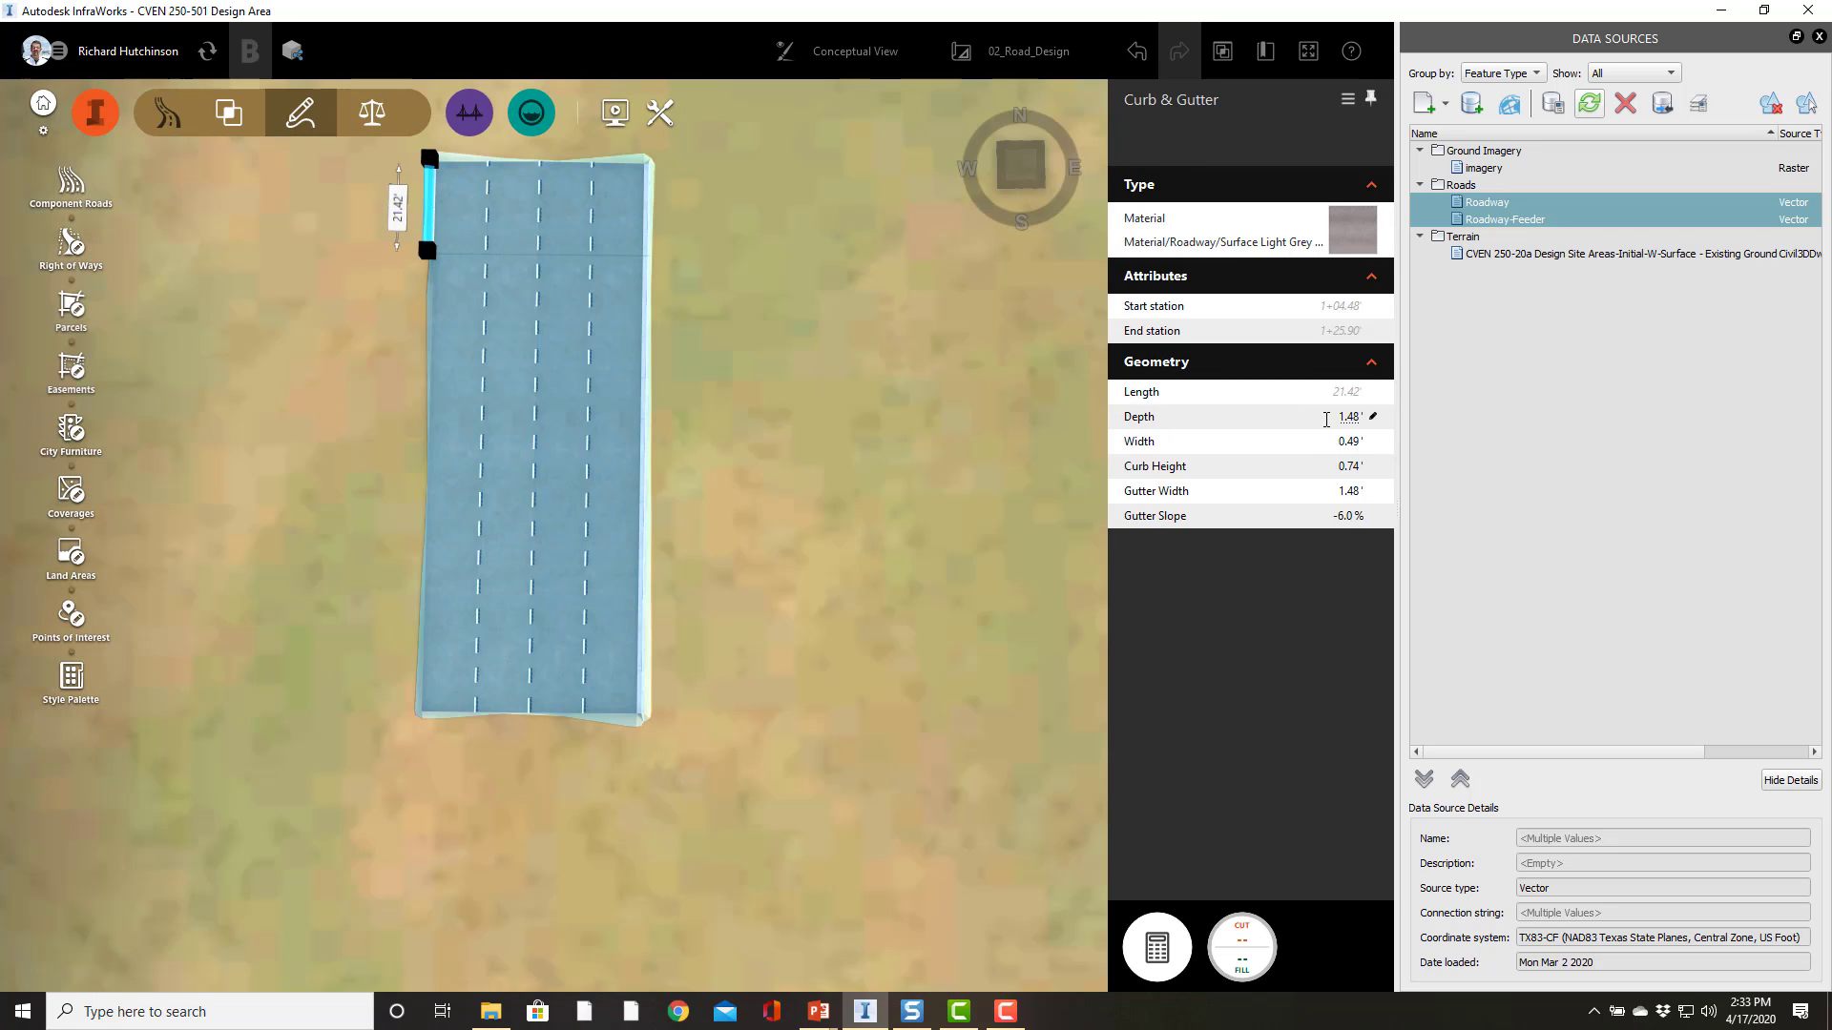
Step: Set the left curb and gutter's depth to 1.5 ft
{"action": "left_click", "coordinate": [1326, 420]}
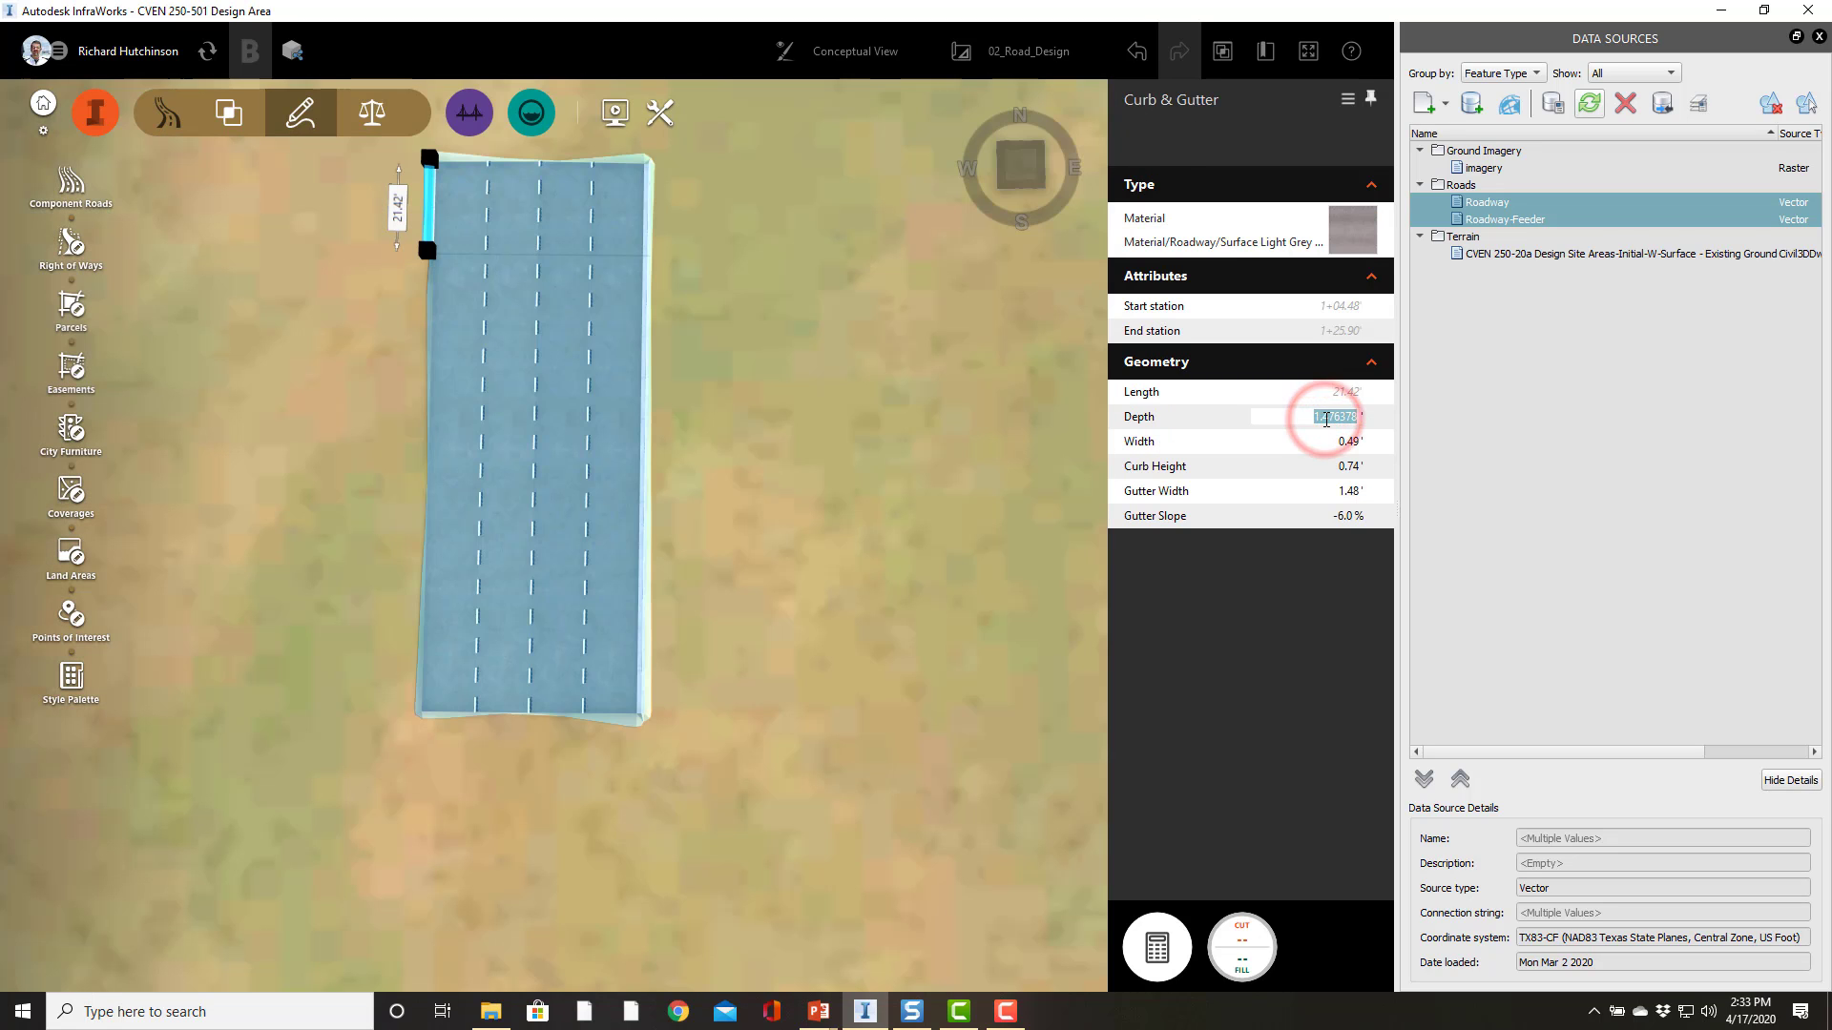
{"action": "type", "text": "1.5"}
{"action": "key", "text": "Return"}
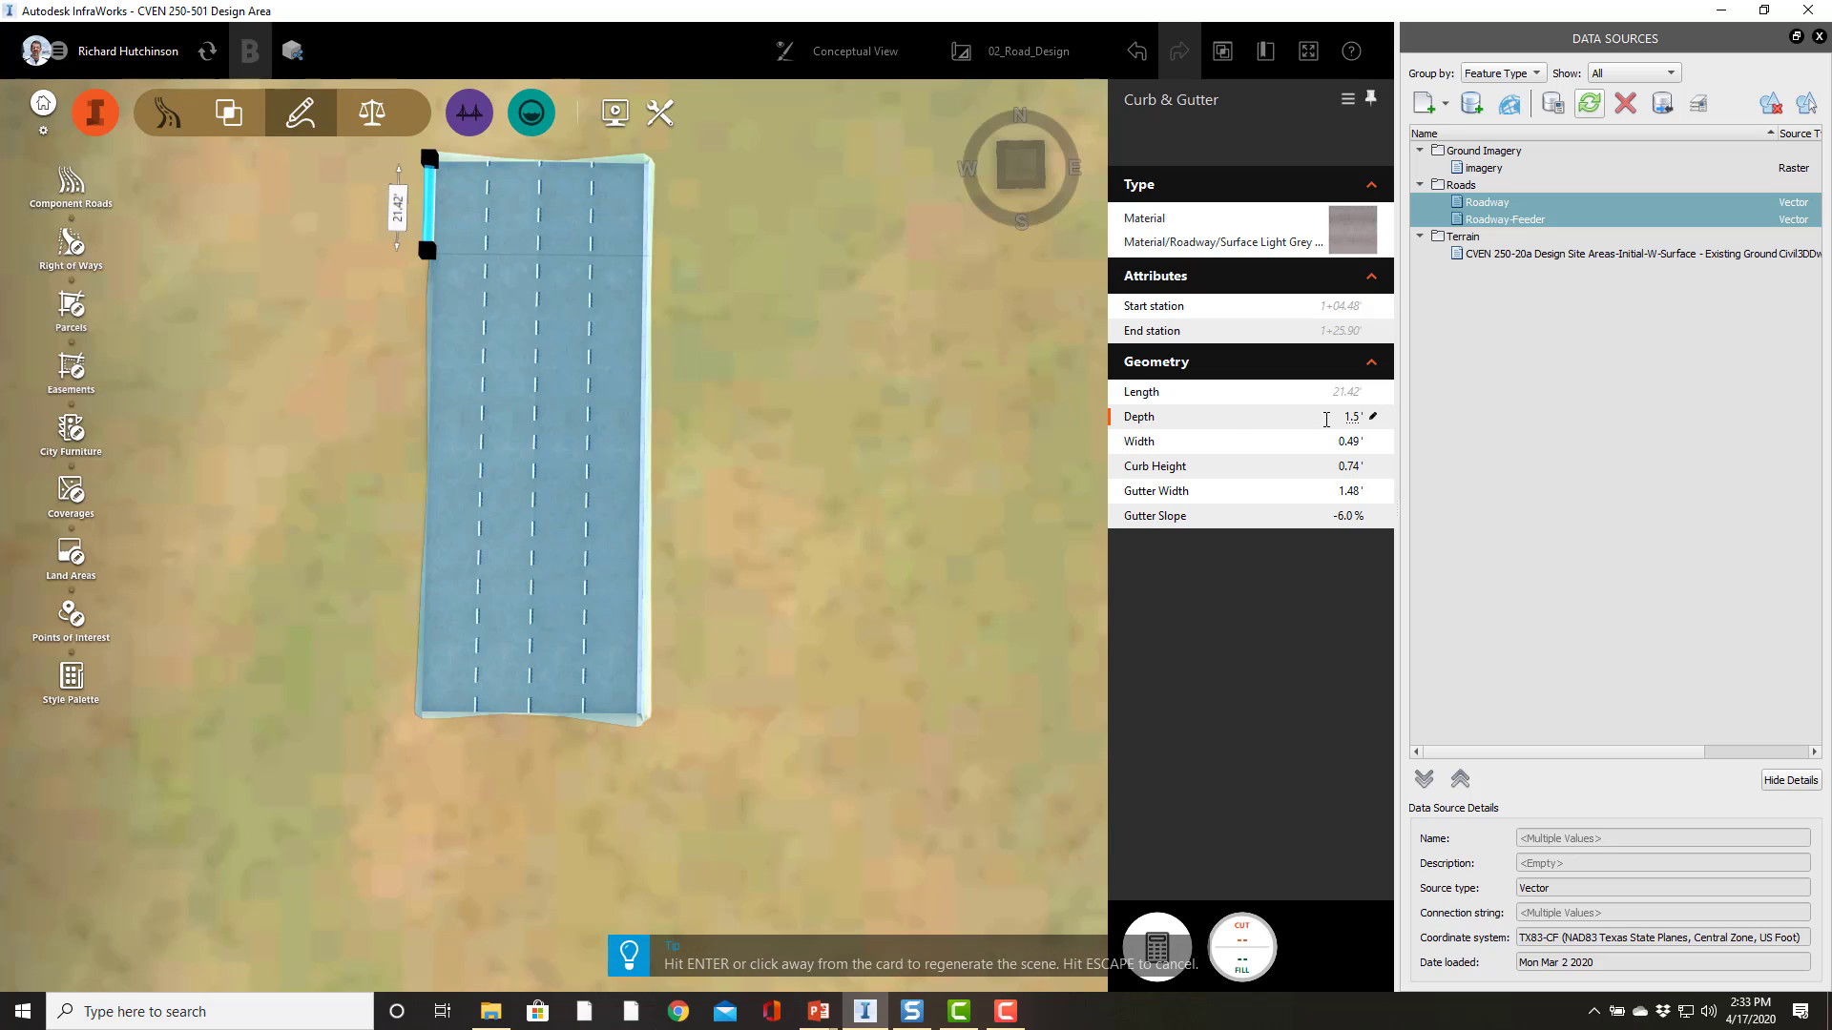
Step: Set the left curb and gutter's width to 0.5 ft, curb height 0.5 ft, gutter width 1 ft and depth 1 ft
{"action": "key", "text": "Tab"}
{"action": "key", "text": "BackSpace"}
{"action": "key", "text": "Return"}
{"action": "key", "text": "Tab"}
{"action": "type", "text": ".5"}
{"action": "key", "text": "Return"}
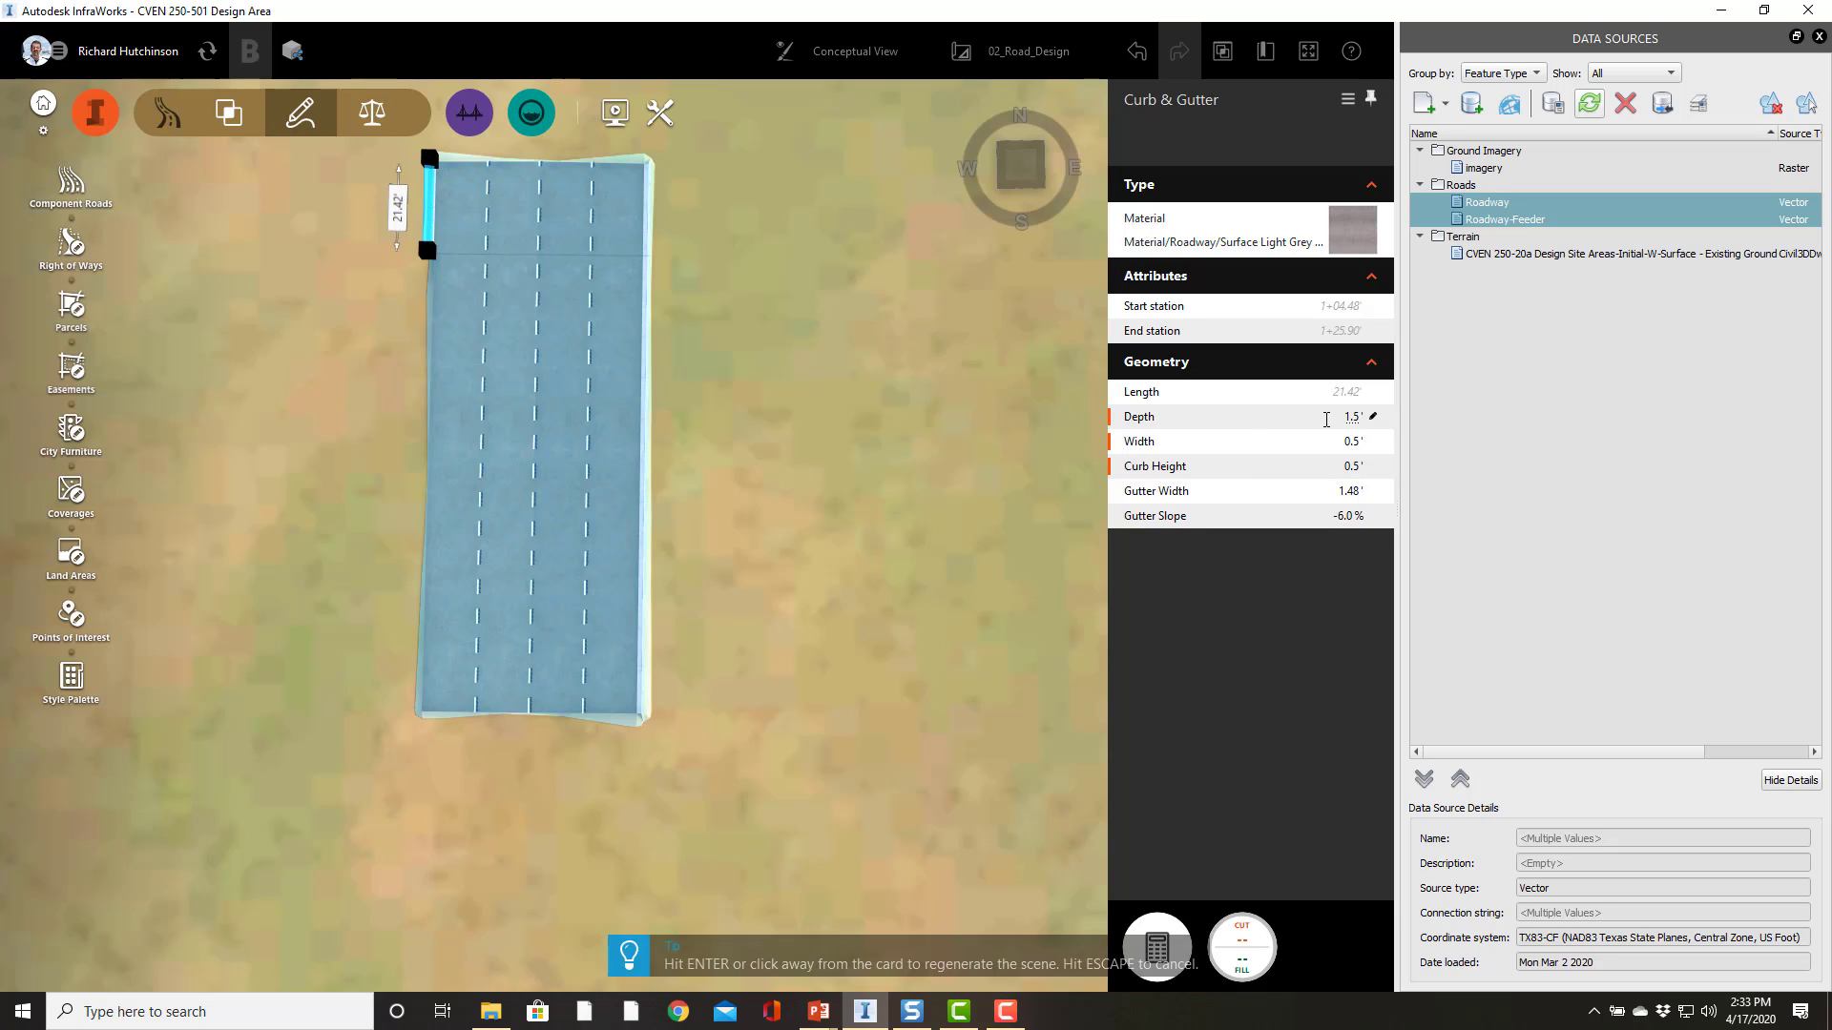
{"action": "key", "text": "Tab"}
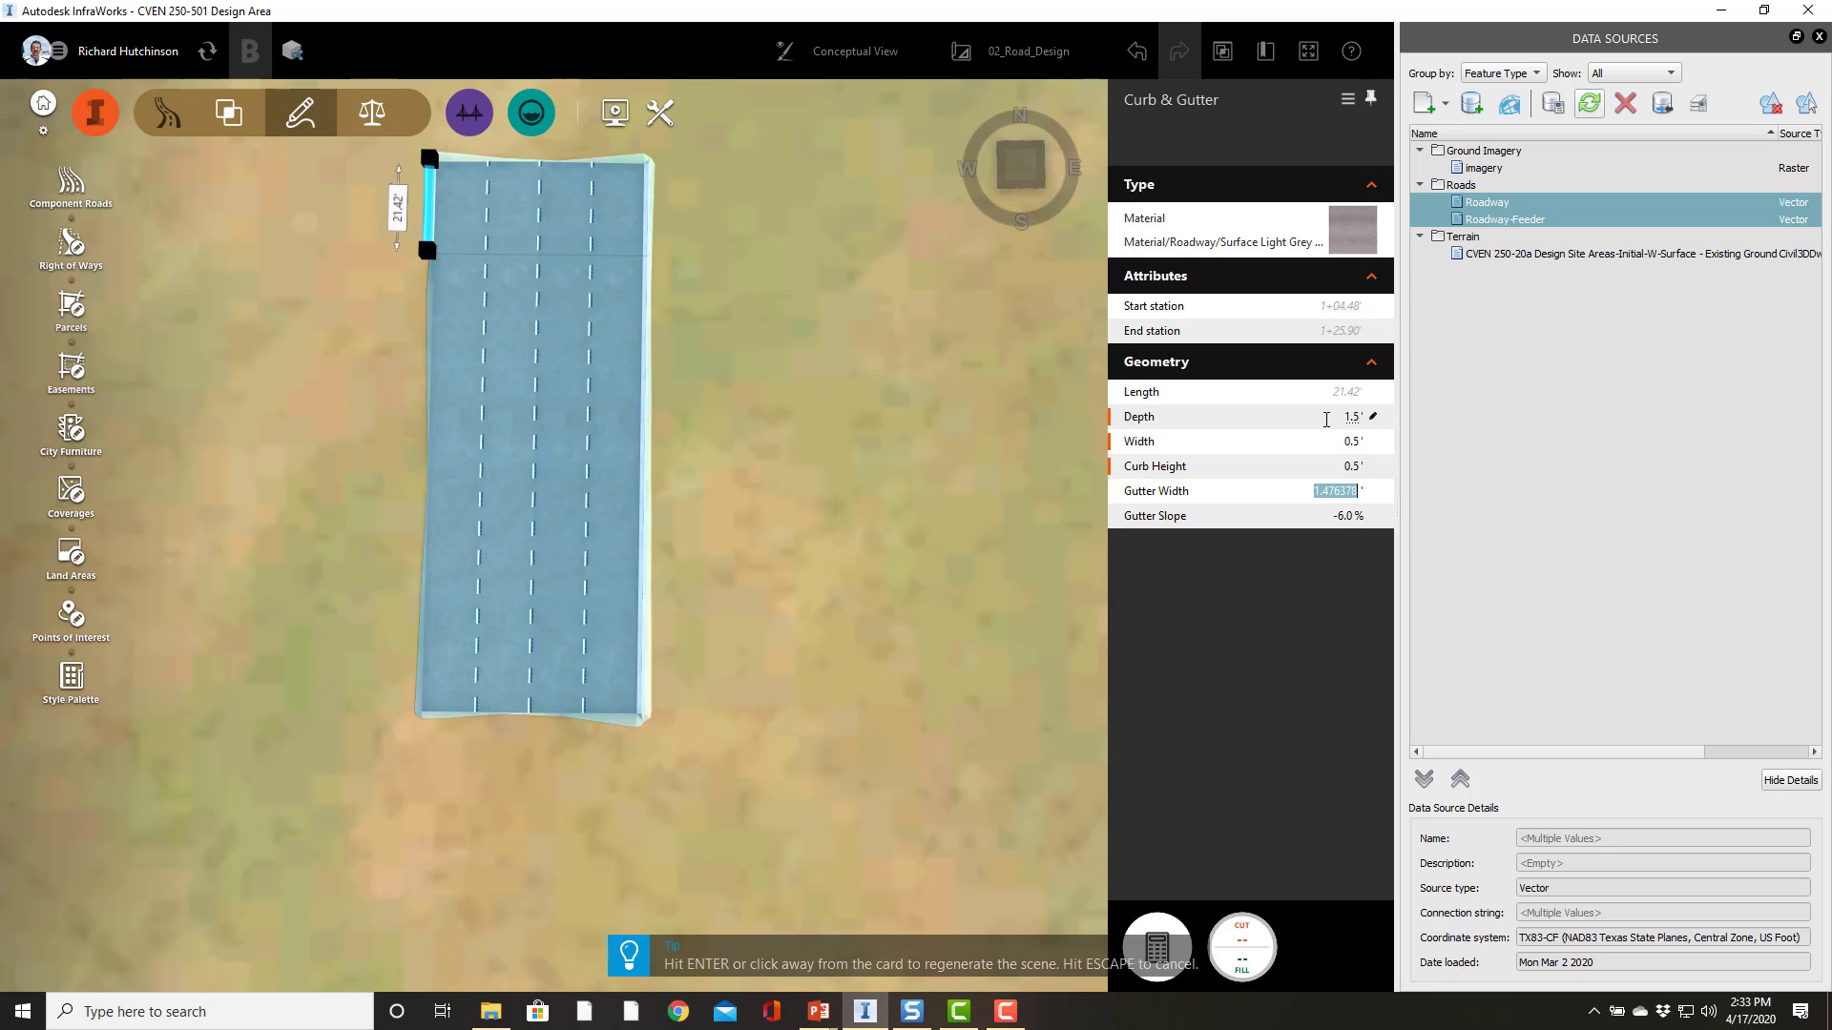
{"action": "type", "text": "1"}
{"action": "key", "text": "Return"}
{"action": "left_click", "coordinate": [1312, 417]}
{"action": "type", "text": "1"}
{"action": "key", "text": "Return"}
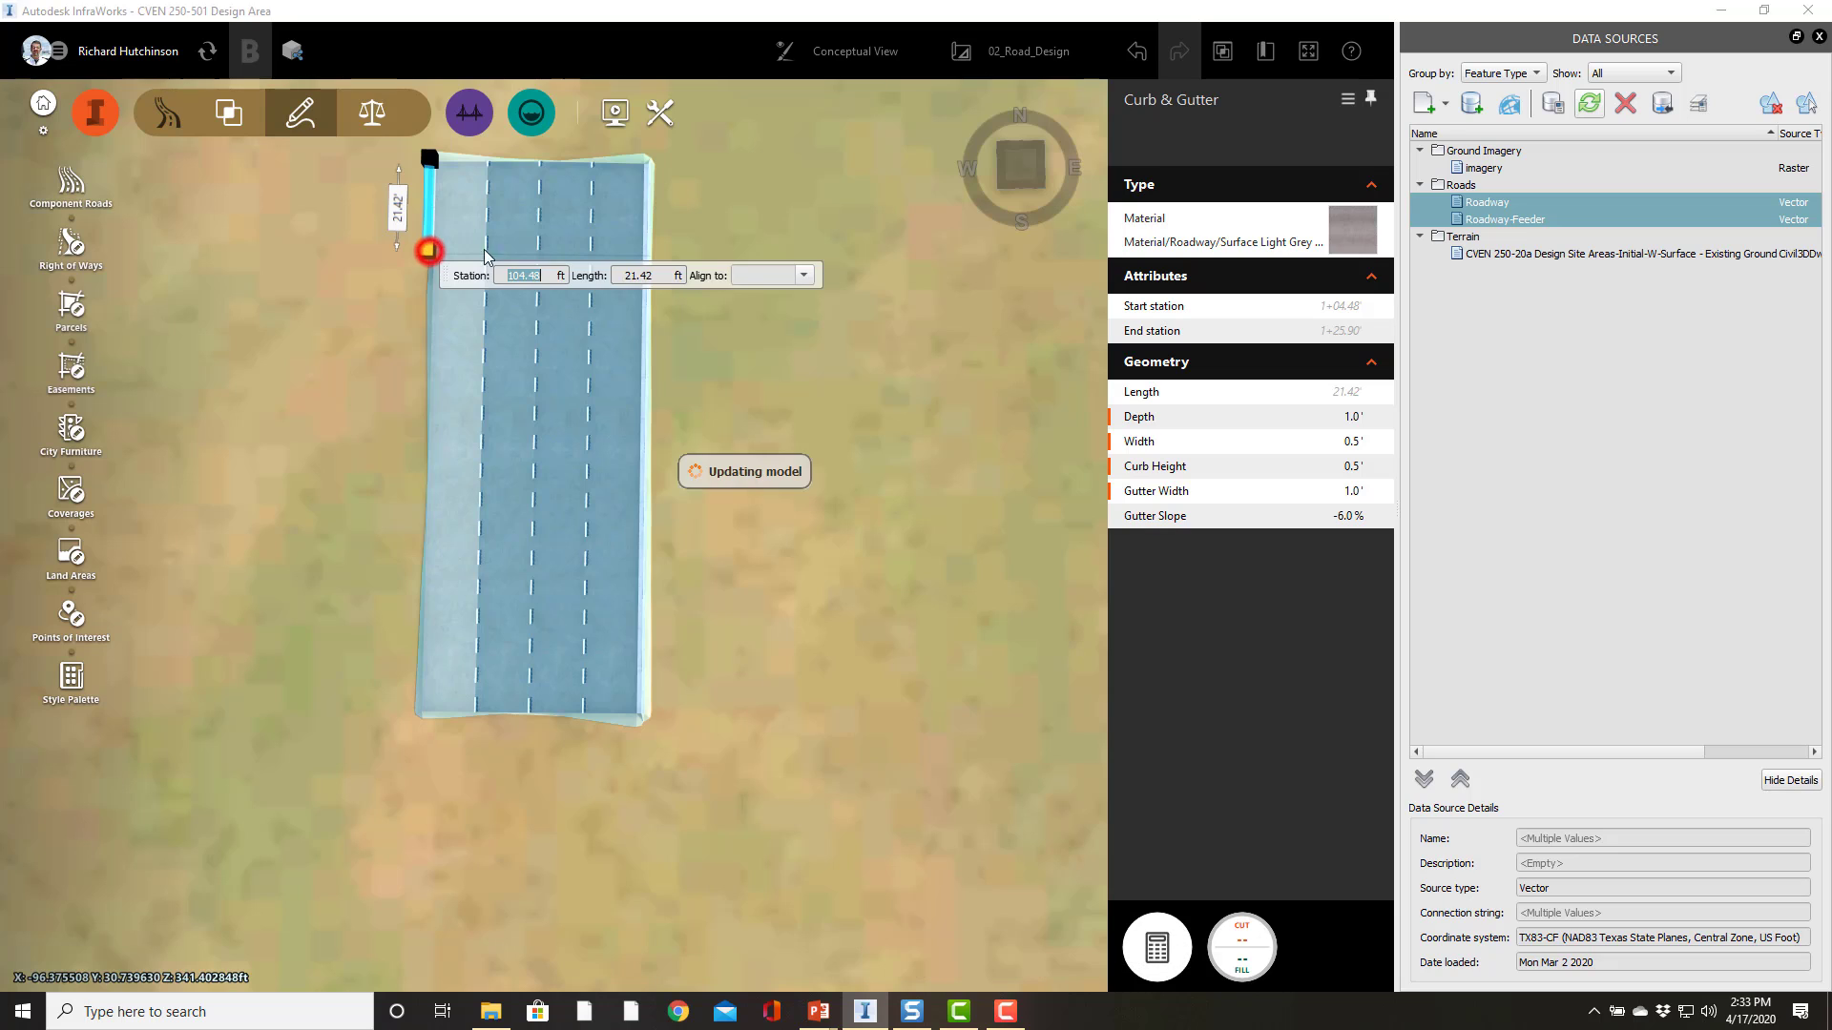
Step: Extend the left curb and gutter to run from the road's start station along the full road
{"action": "left_click", "coordinate": [801, 281]}
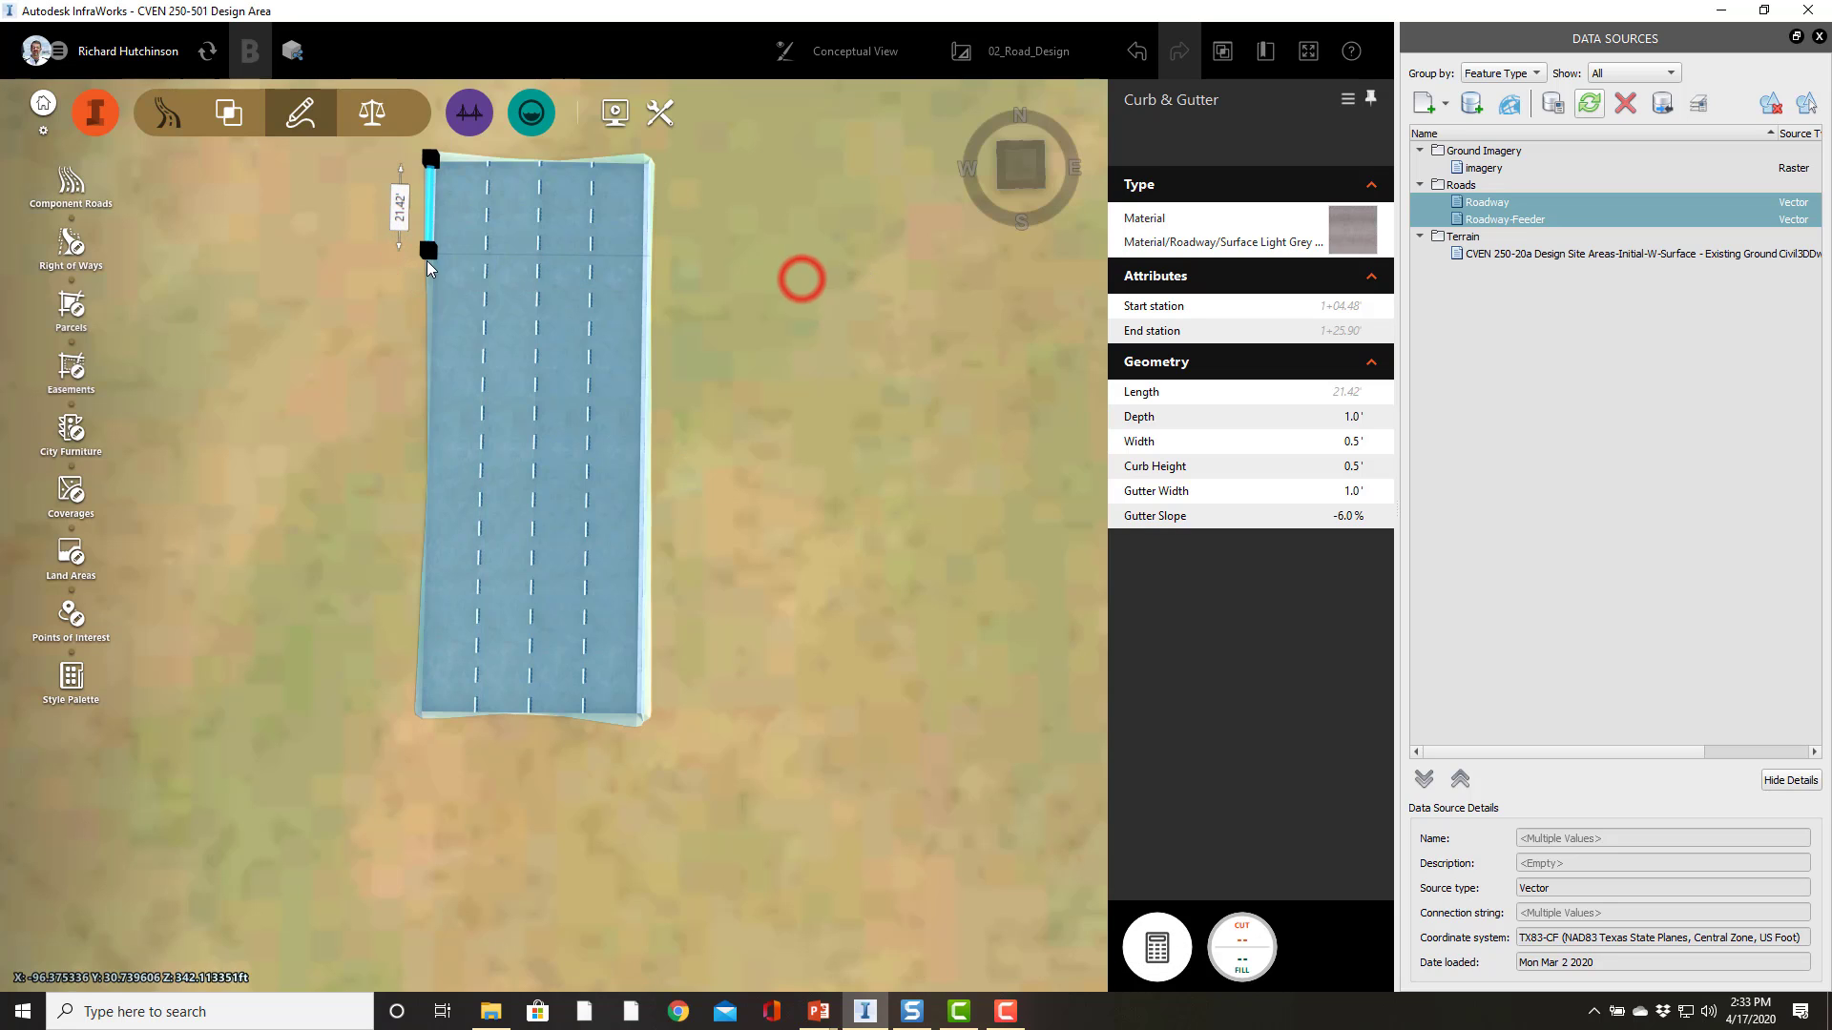
{"action": "left_click", "coordinate": [427, 250]}
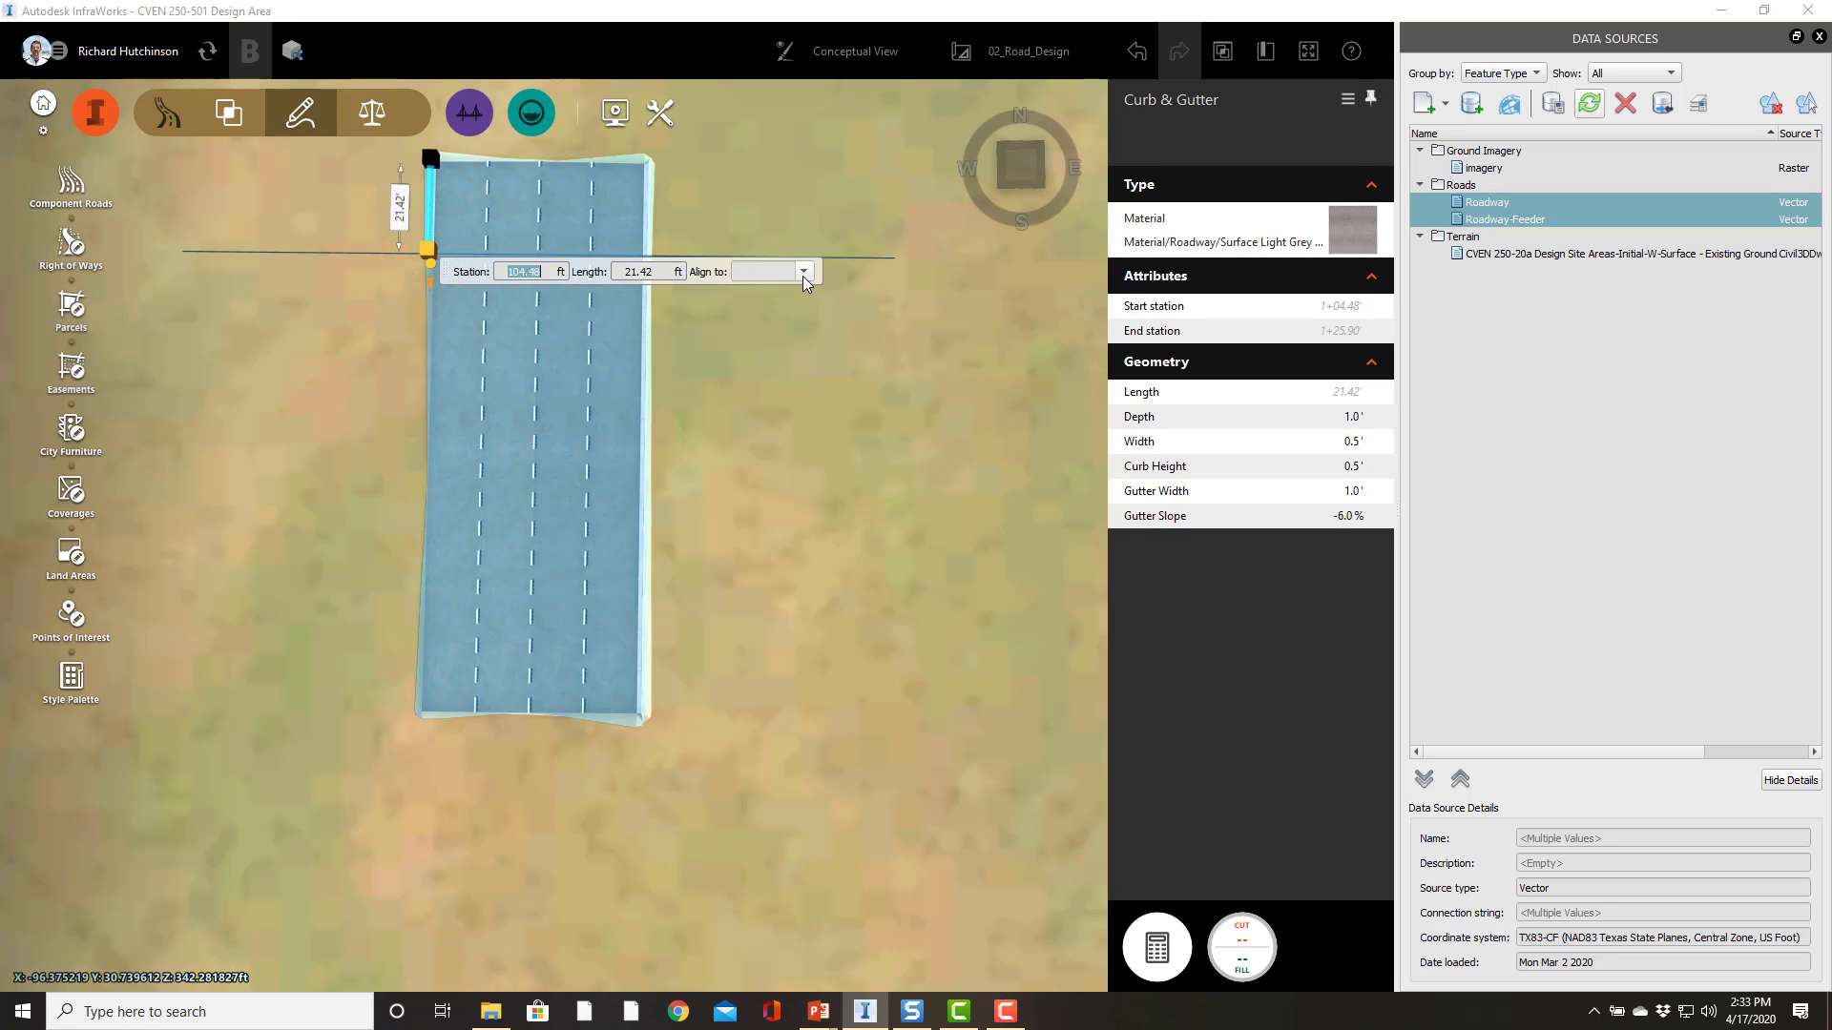
{"action": "left_click", "coordinate": [803, 273]}
{"action": "left_click", "coordinate": [770, 296]}
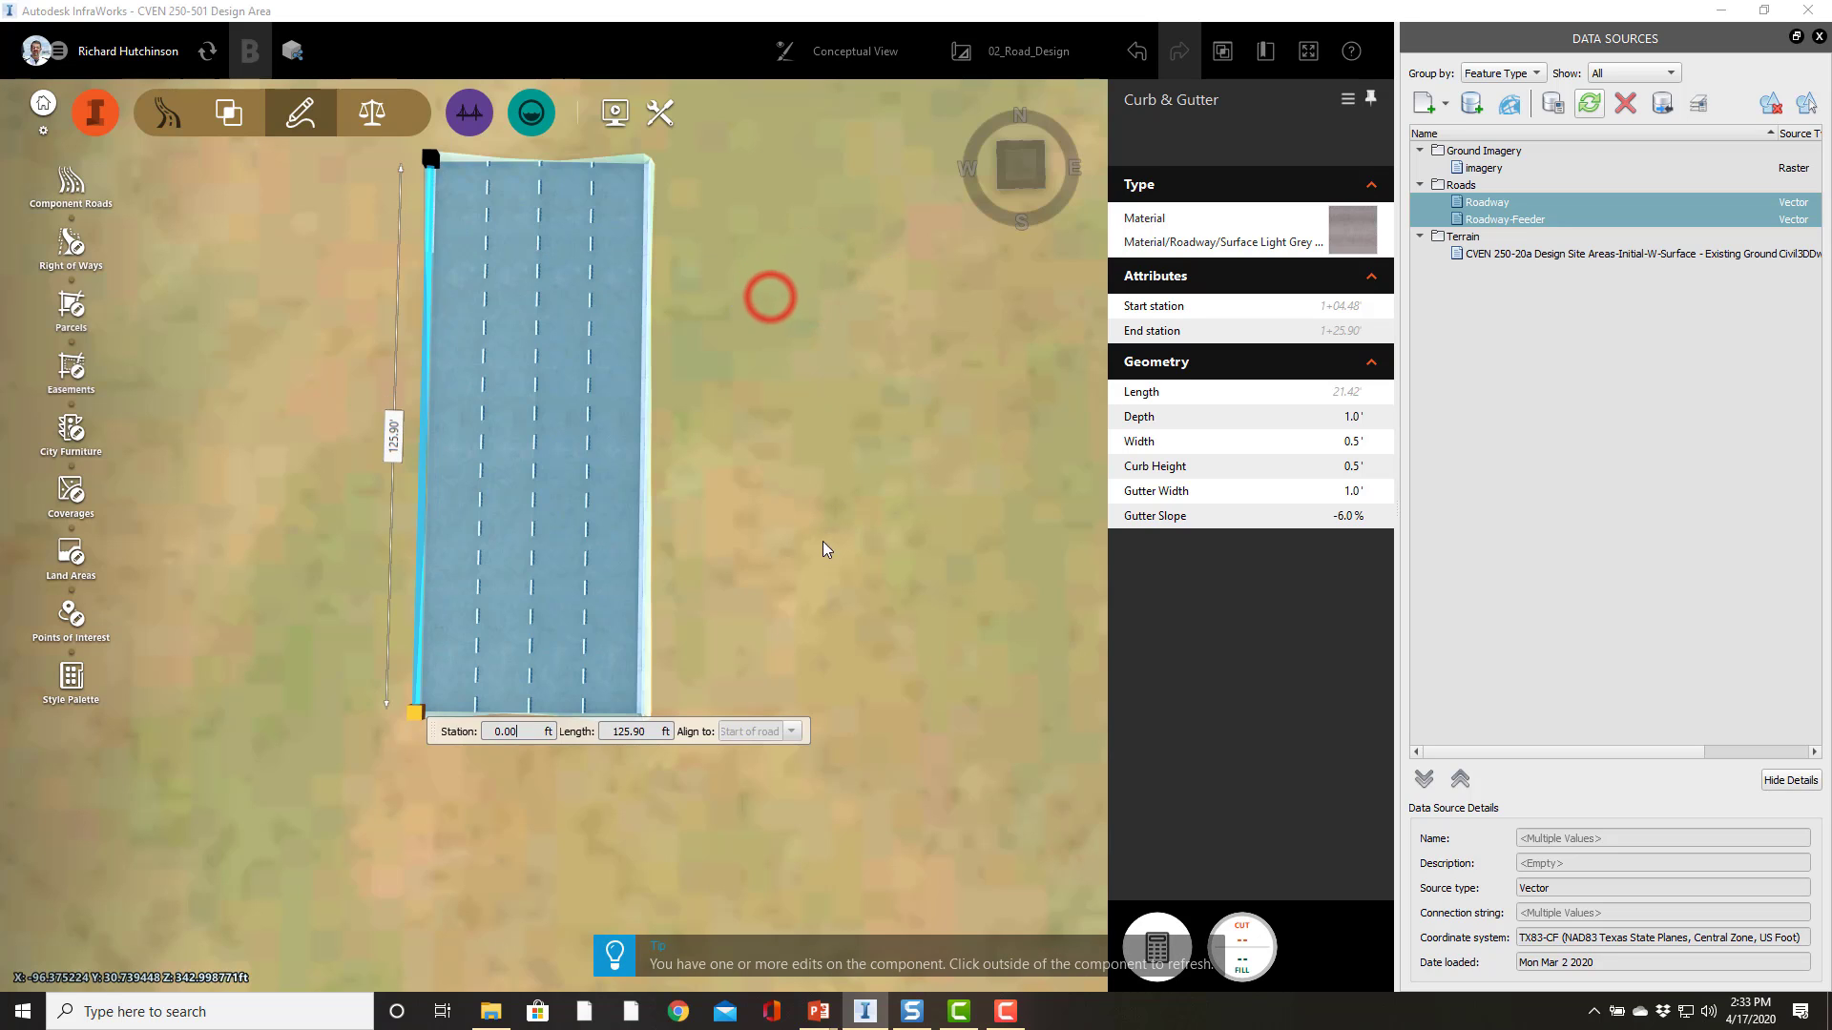
{"action": "left_click", "coordinate": [840, 380]}
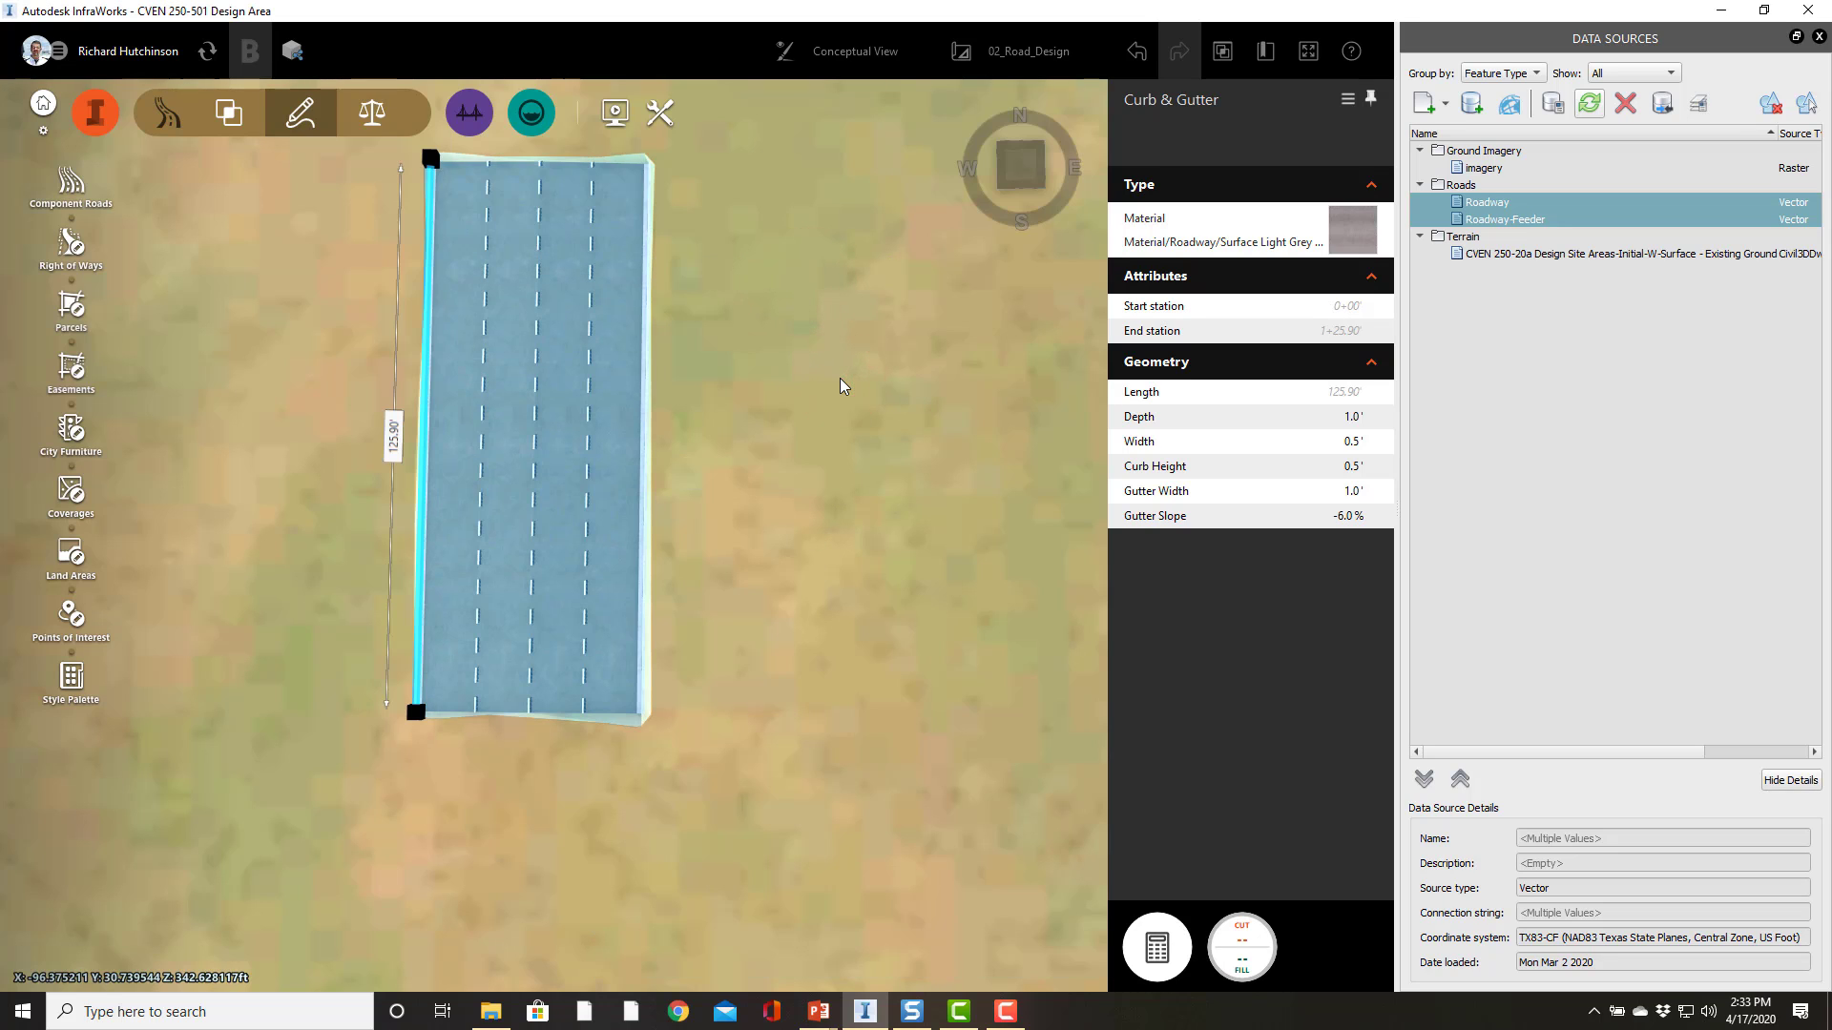
Step: Inspect the road's lanes and its cross section
{"action": "left_click", "coordinate": [510, 617]}
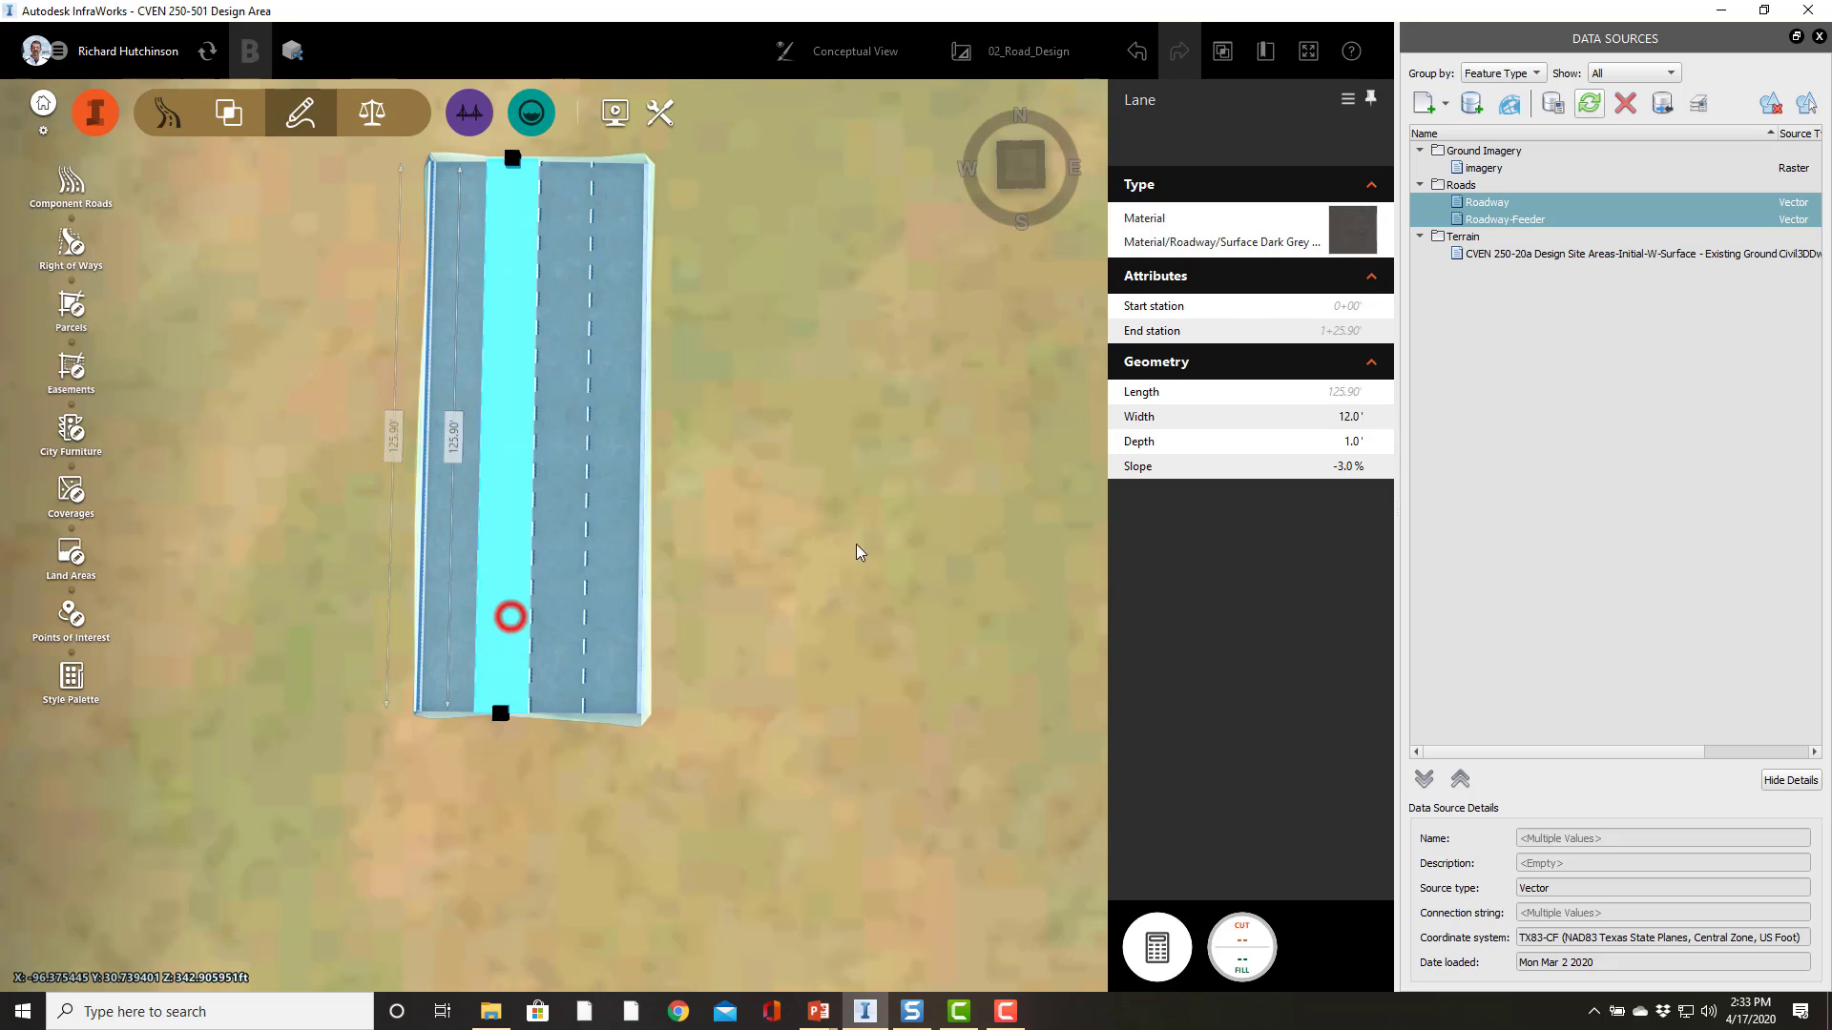
{"action": "left_click", "coordinate": [831, 601]}
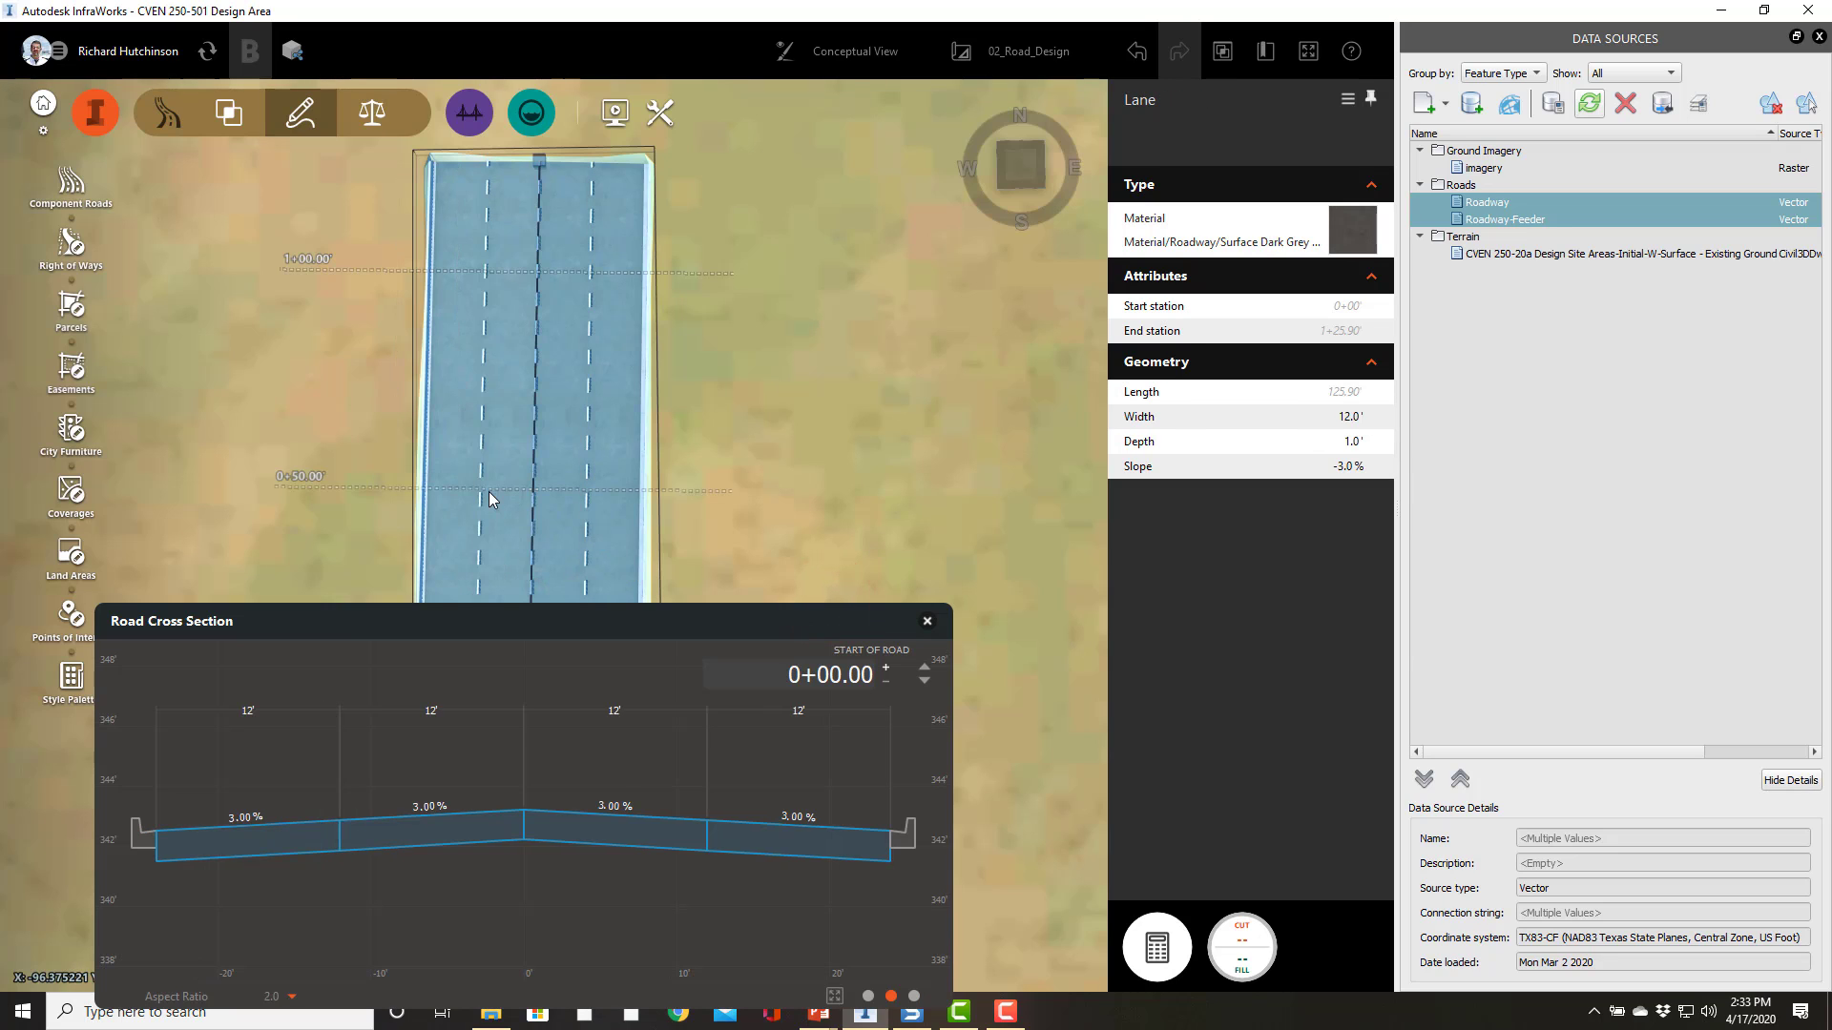
{"action": "left_click", "coordinate": [488, 490]}
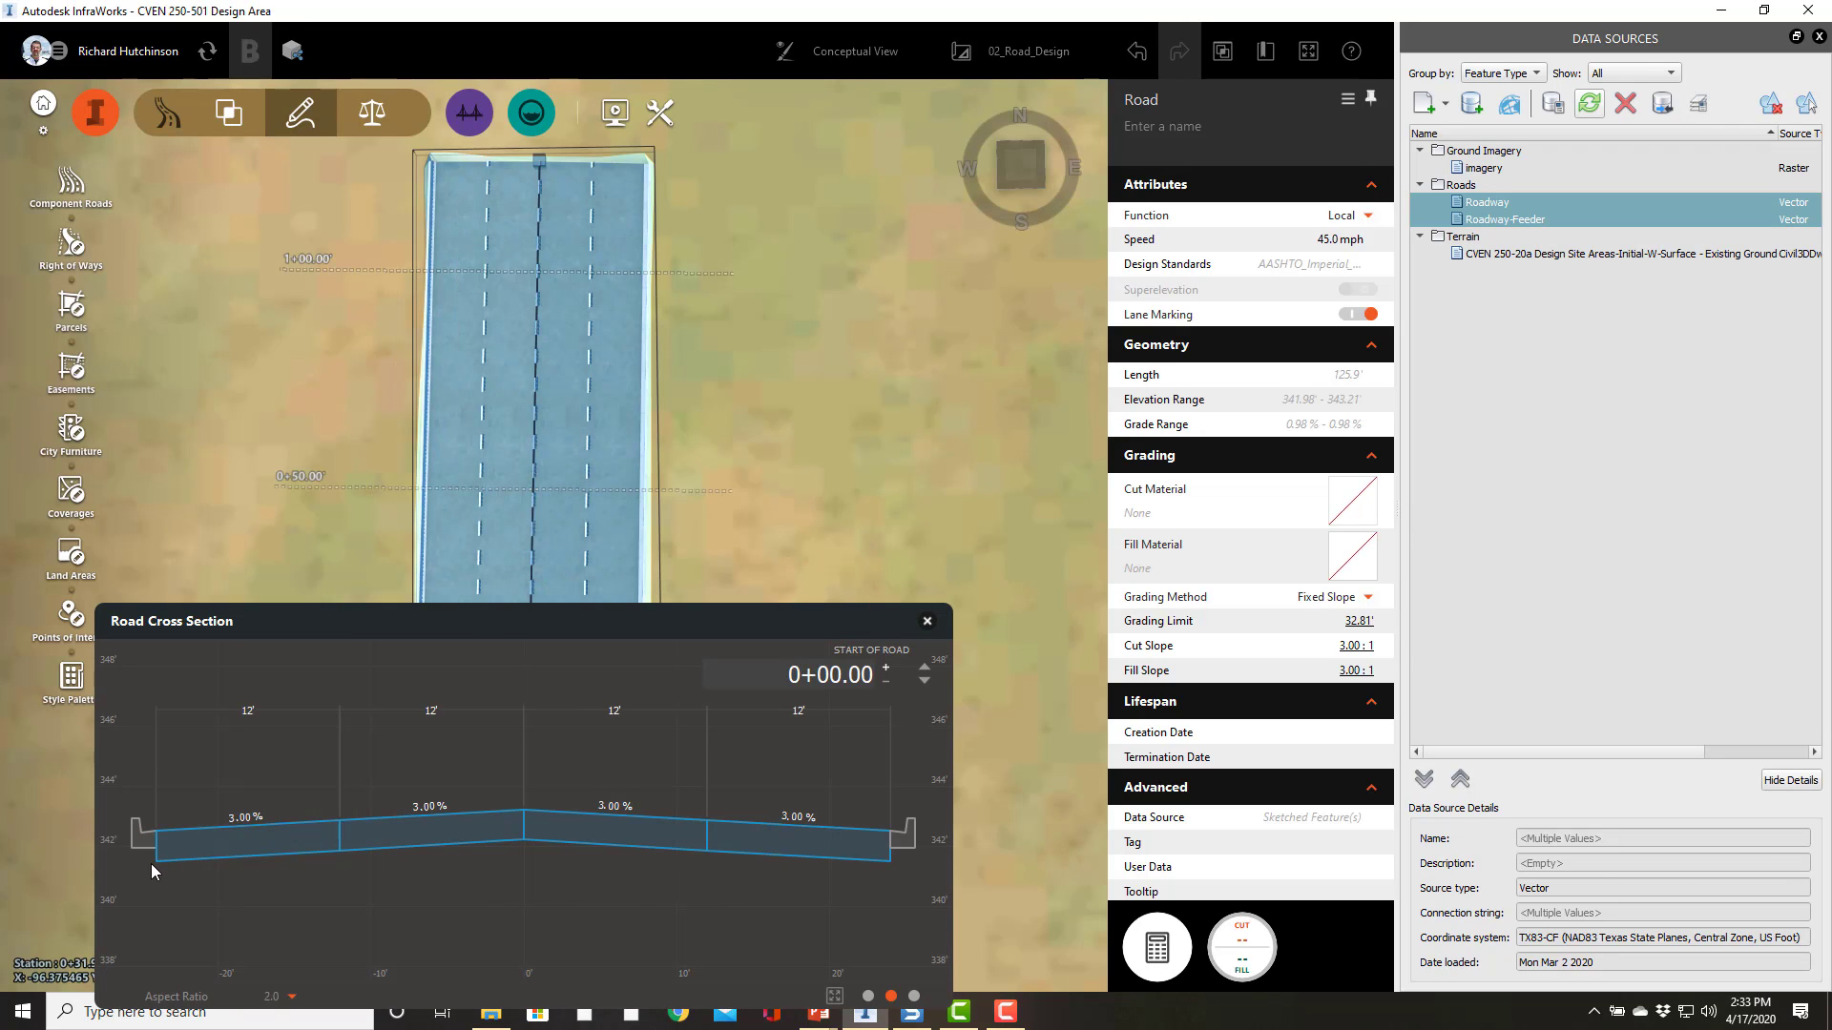
{"action": "left_click", "coordinate": [462, 484]}
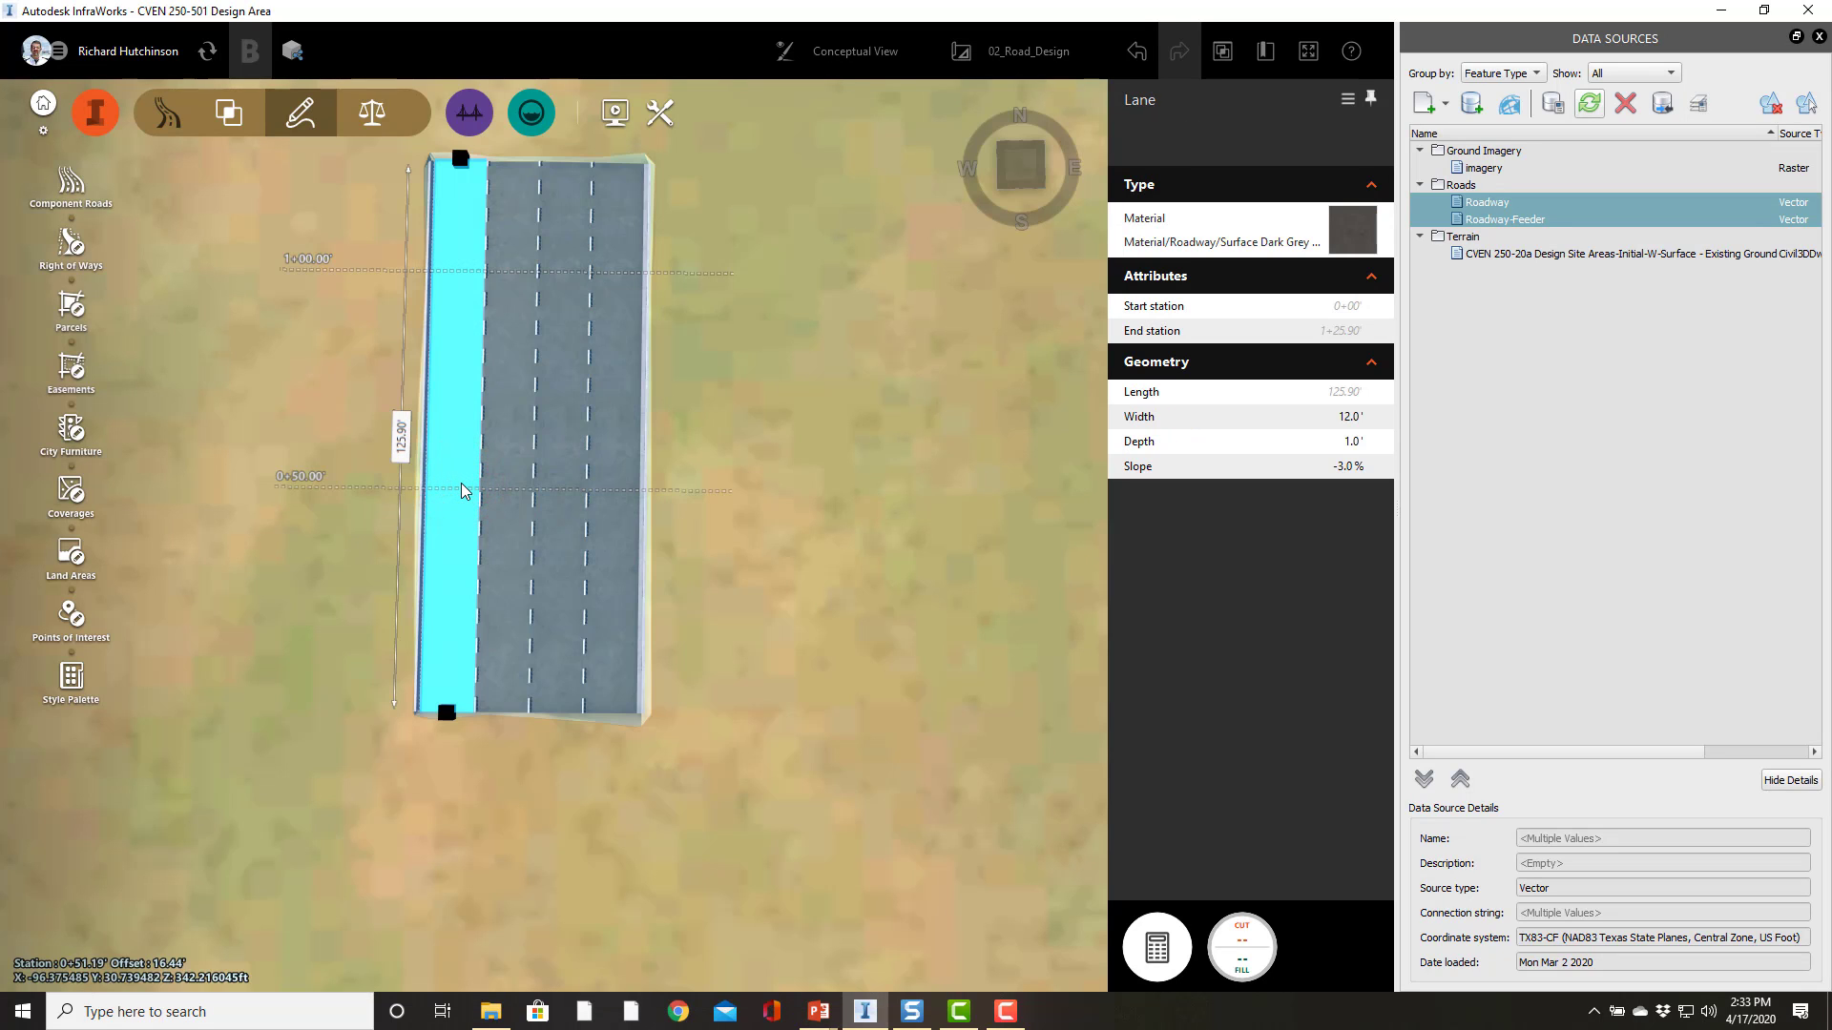
{"action": "left_click", "coordinate": [275, 665]}
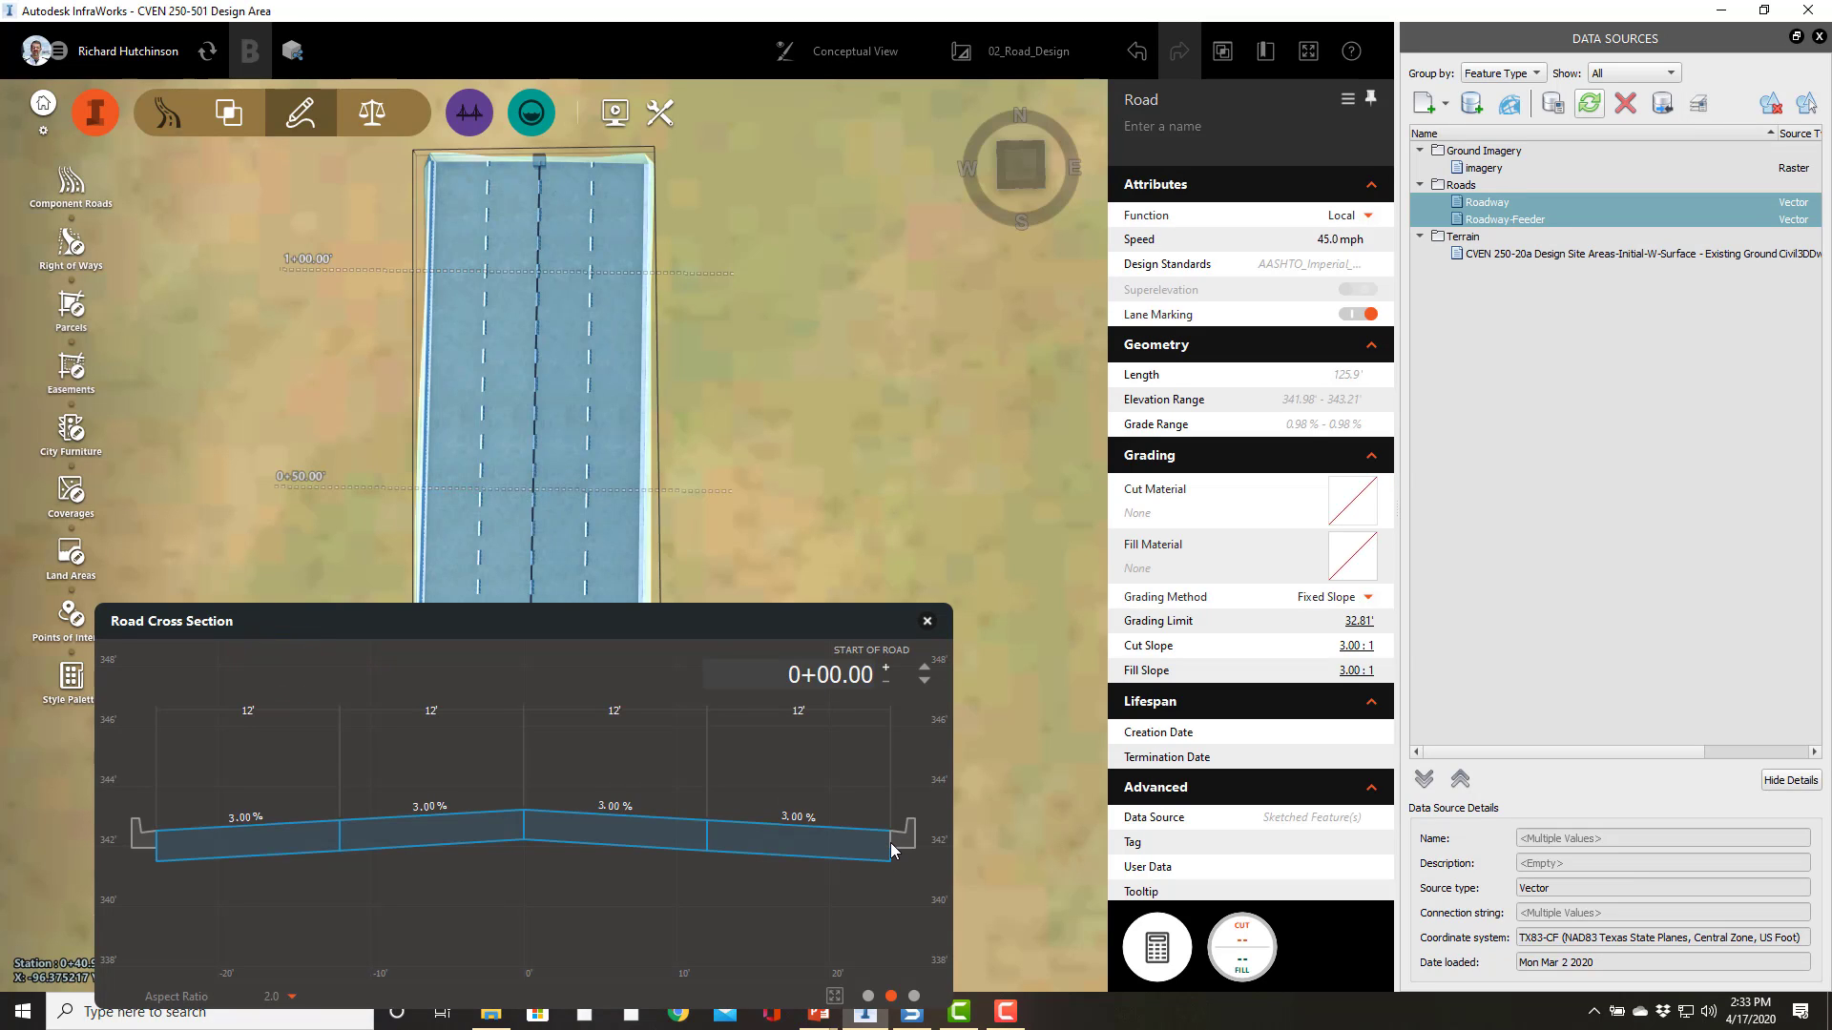
{"action": "left_click", "coordinate": [831, 370]}
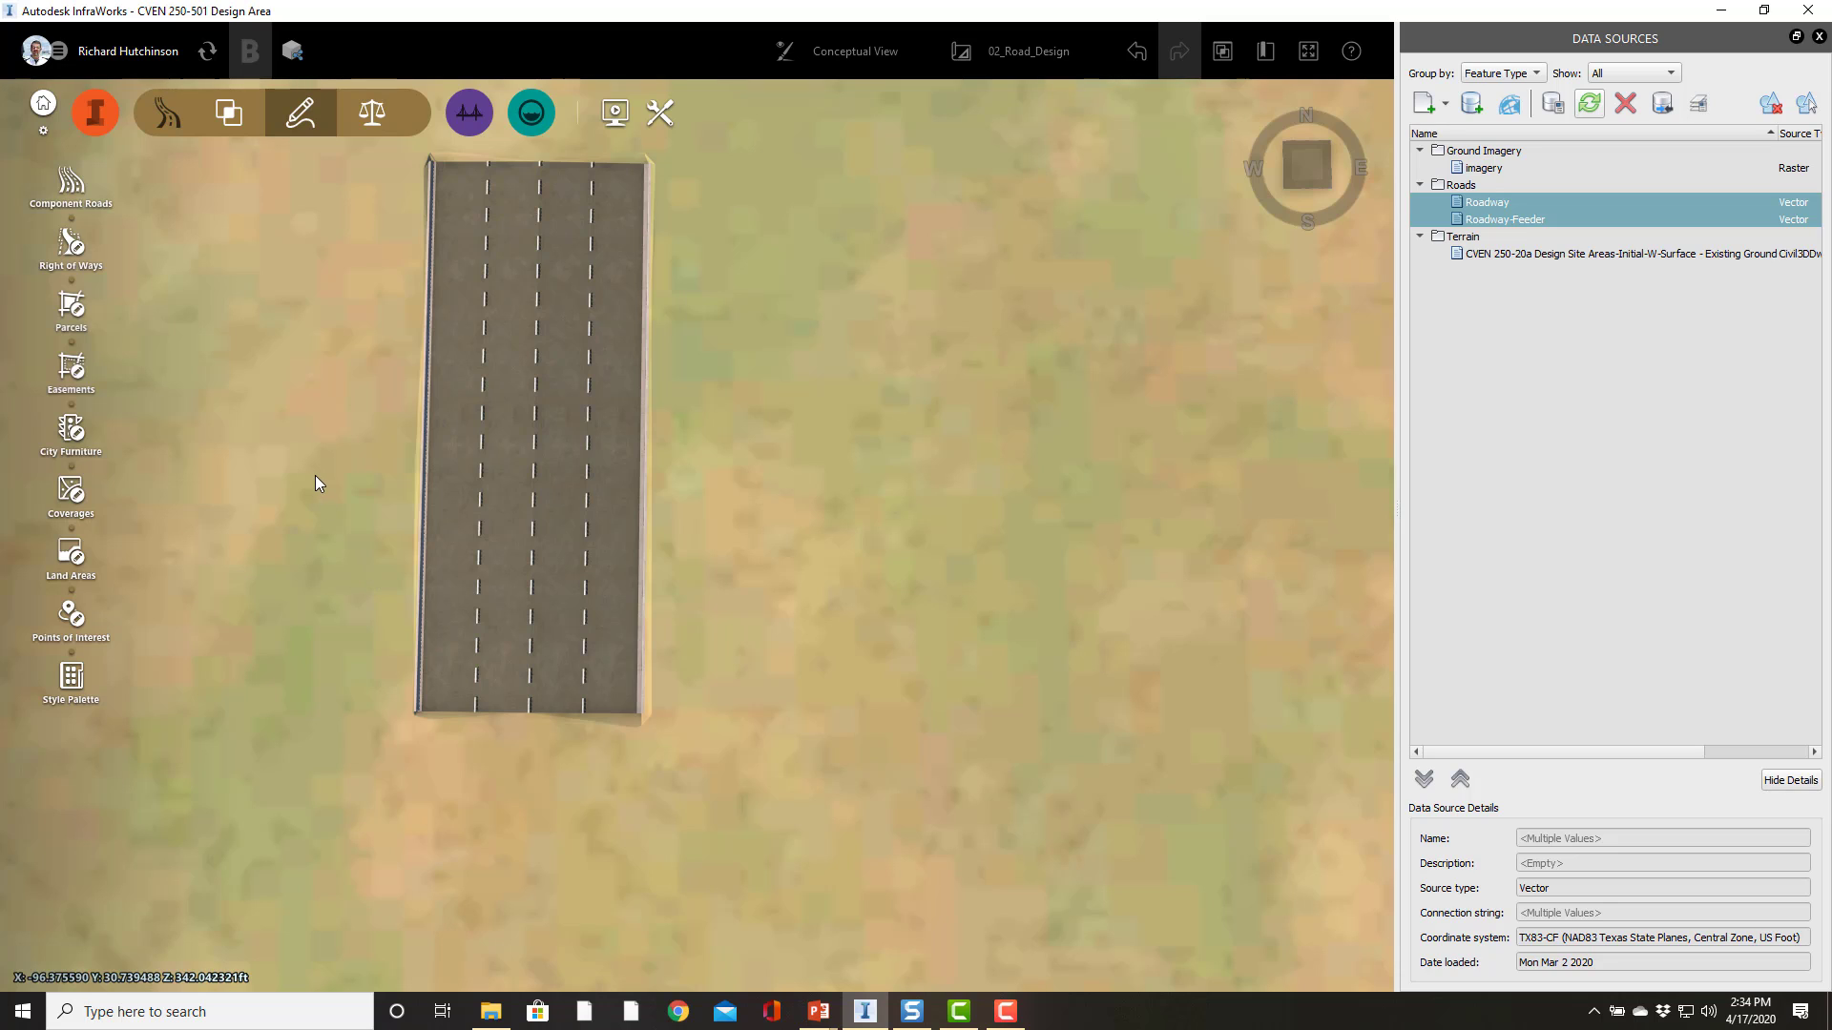
{"action": "left_click", "coordinate": [1007, 1012]}
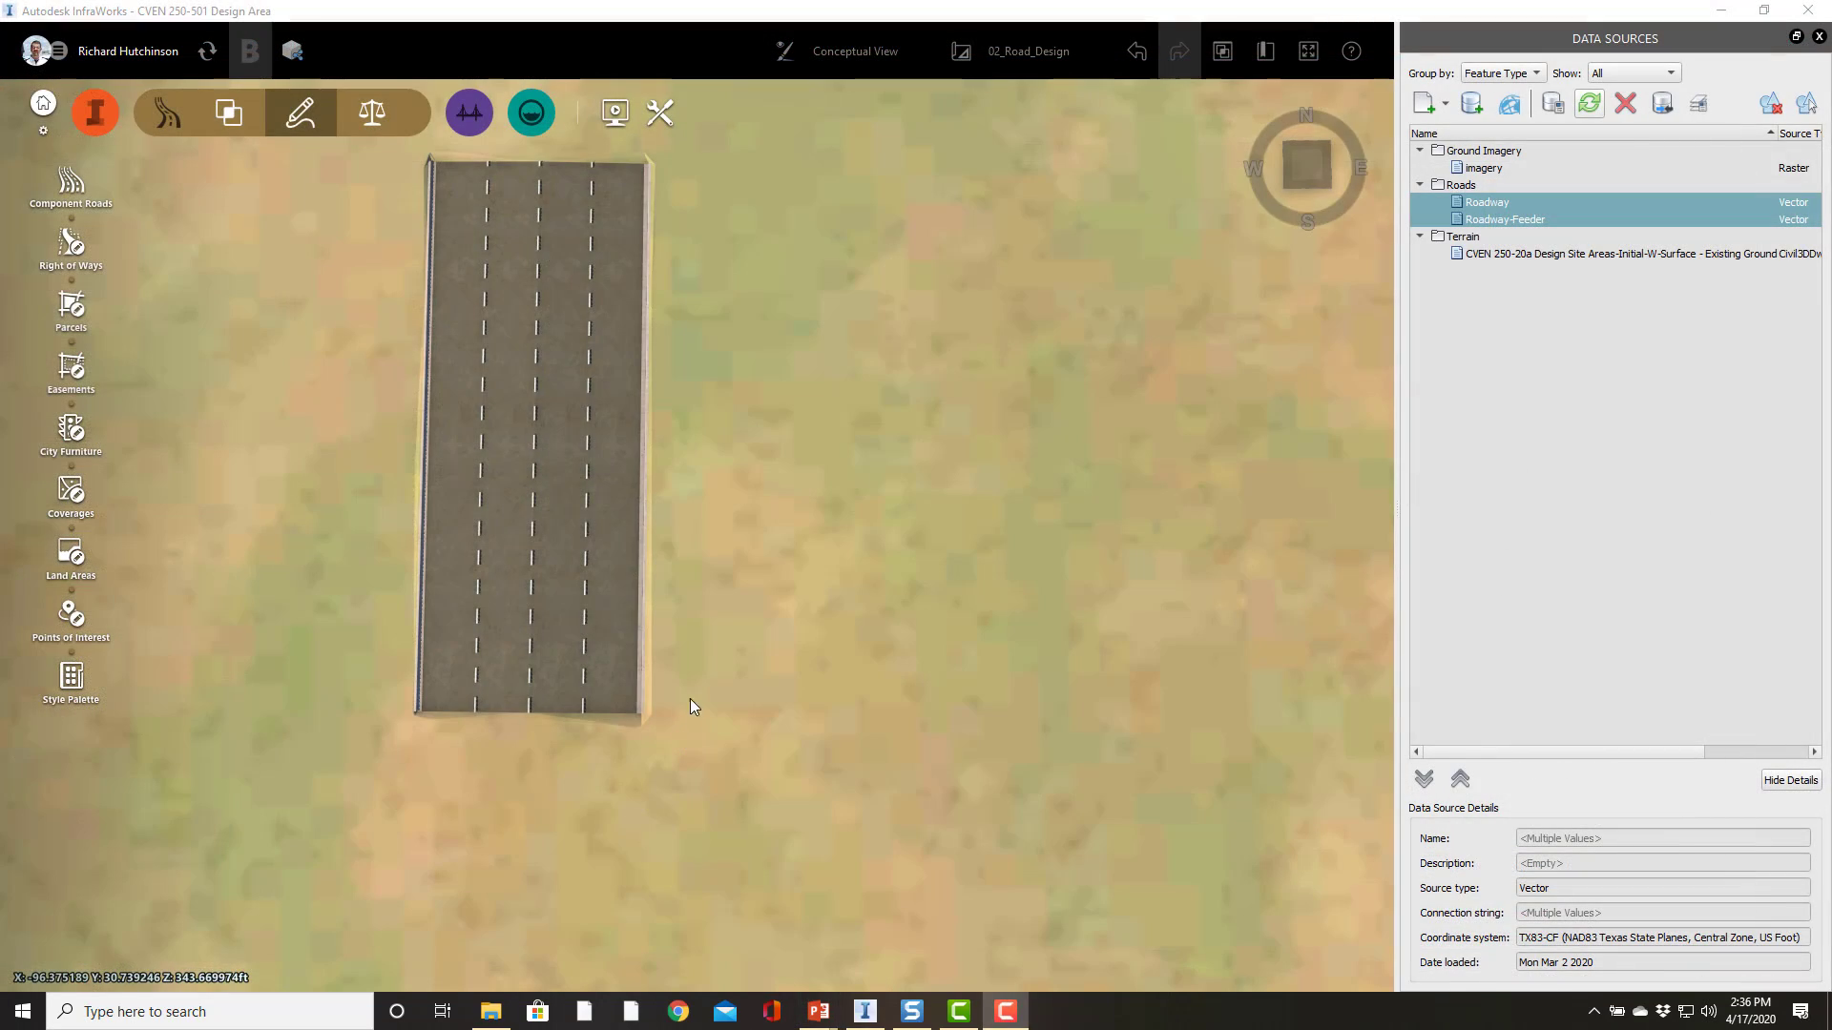
{"action": "left_click", "coordinate": [716, 590]}
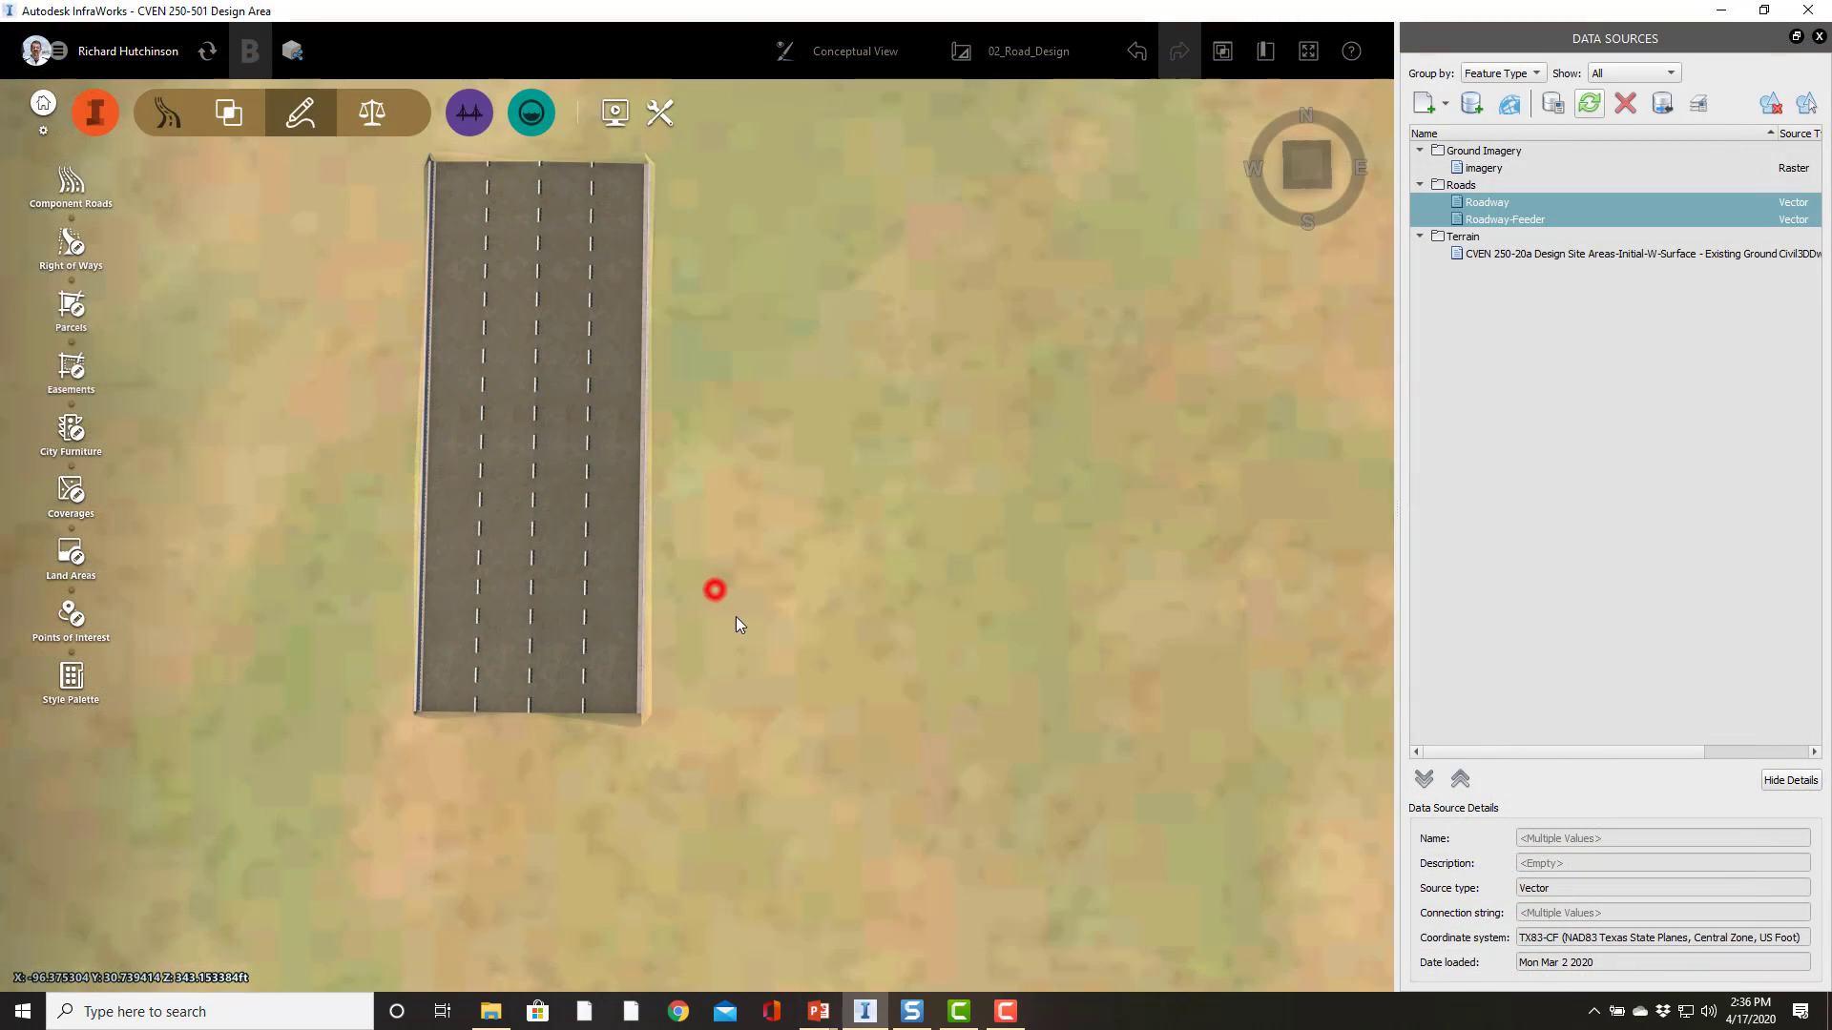
{"action": "right_click", "coordinate": [639, 522]}
{"action": "left_click", "coordinate": [584, 509]}
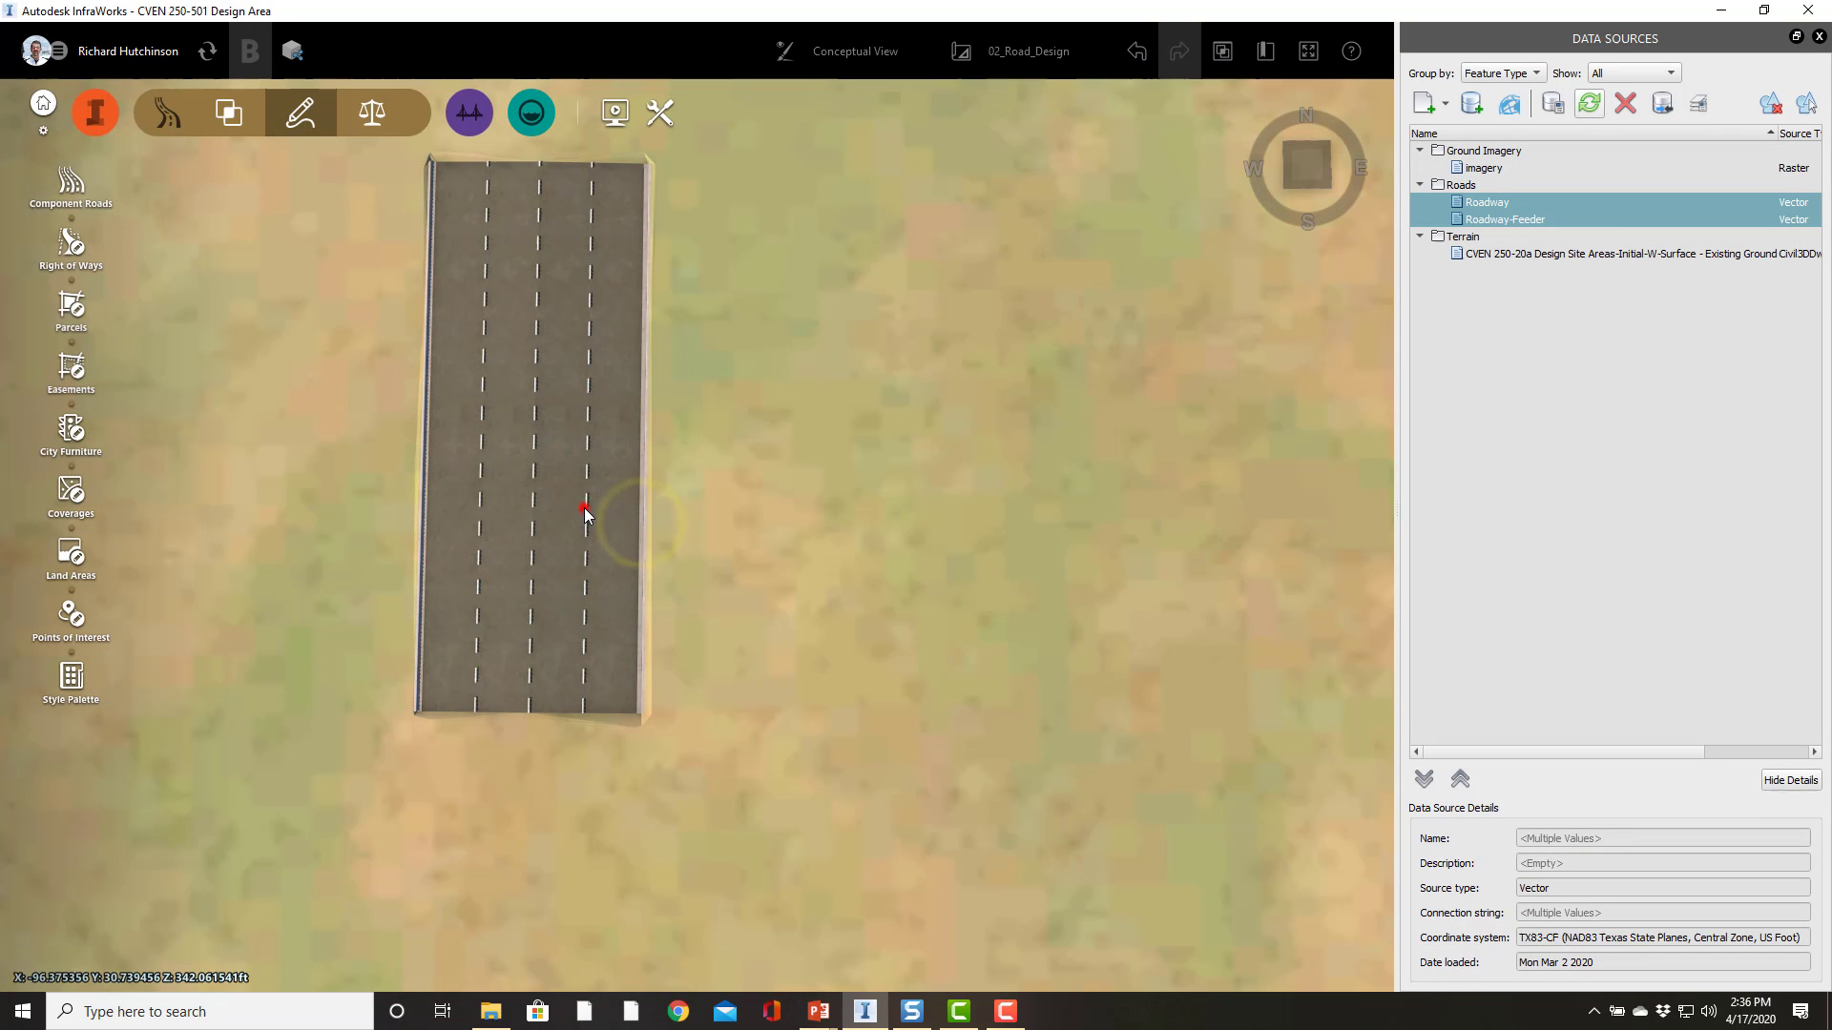
Step: Insert a Sloped Grass Median component along the road's right edge, filtering the component list for grass
{"action": "right_click", "coordinate": [649, 514]}
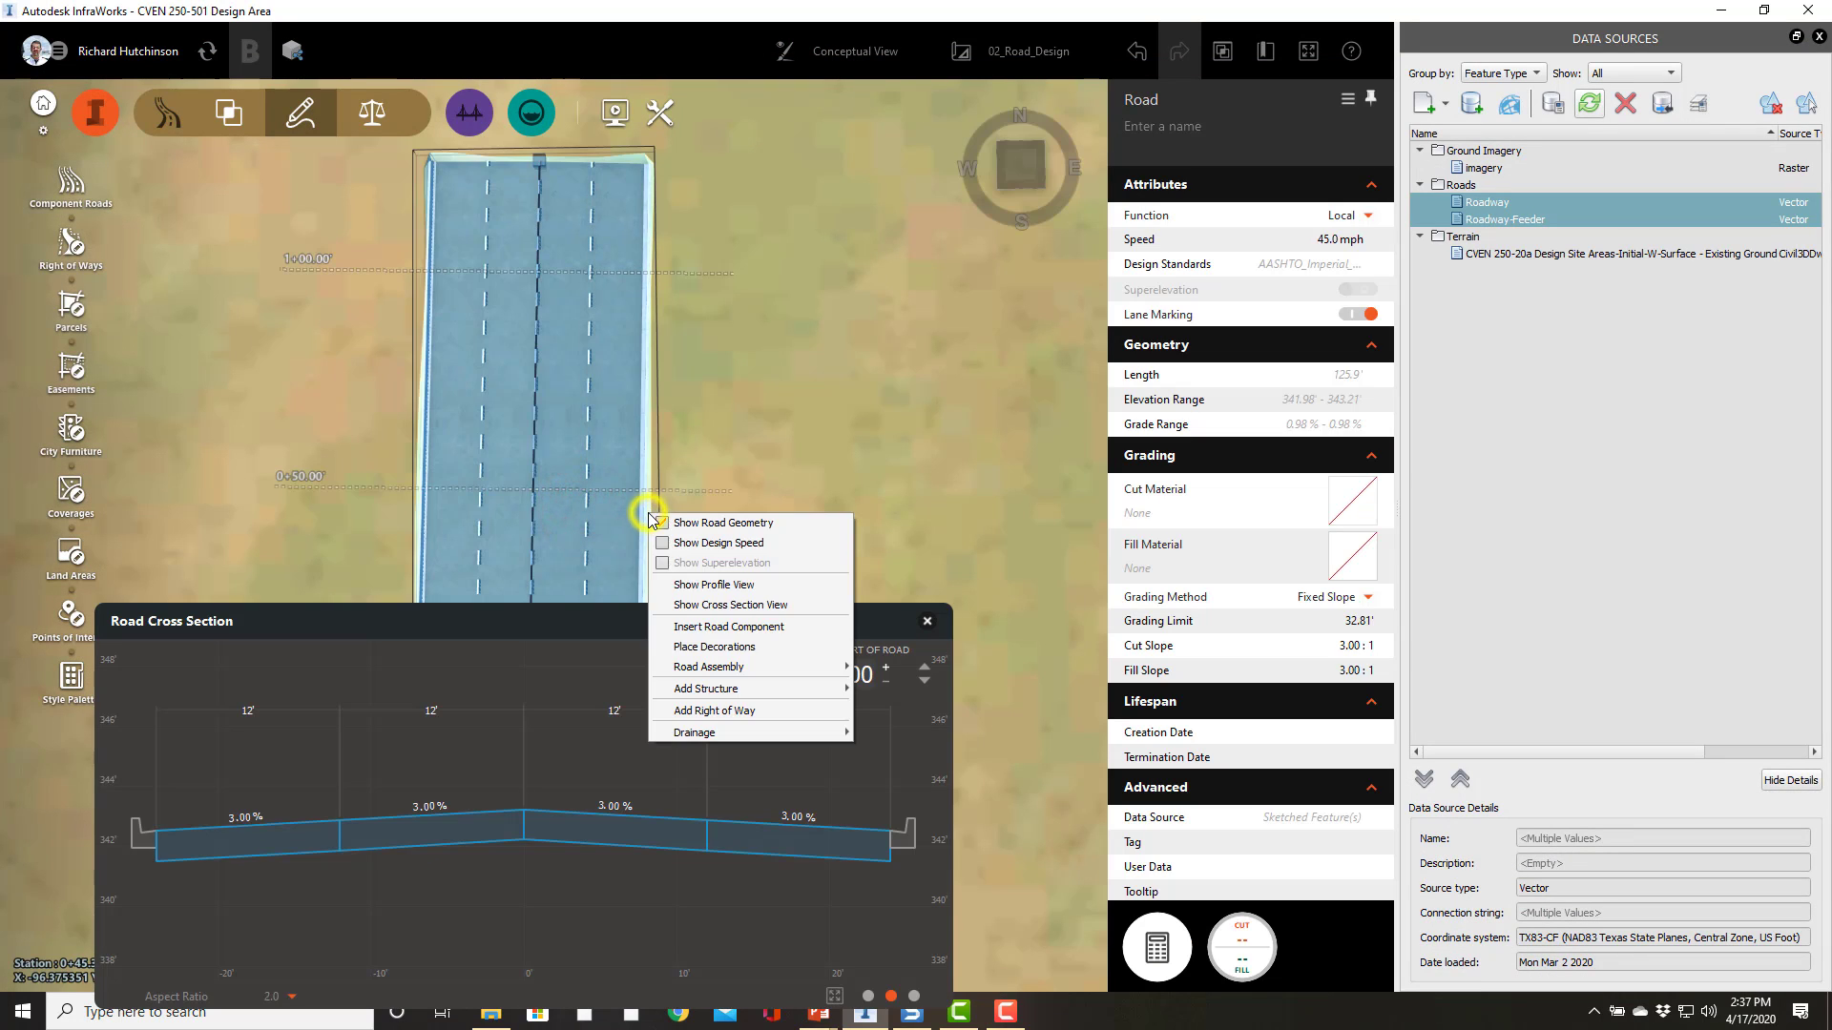
{"action": "left_click", "coordinate": [730, 627]}
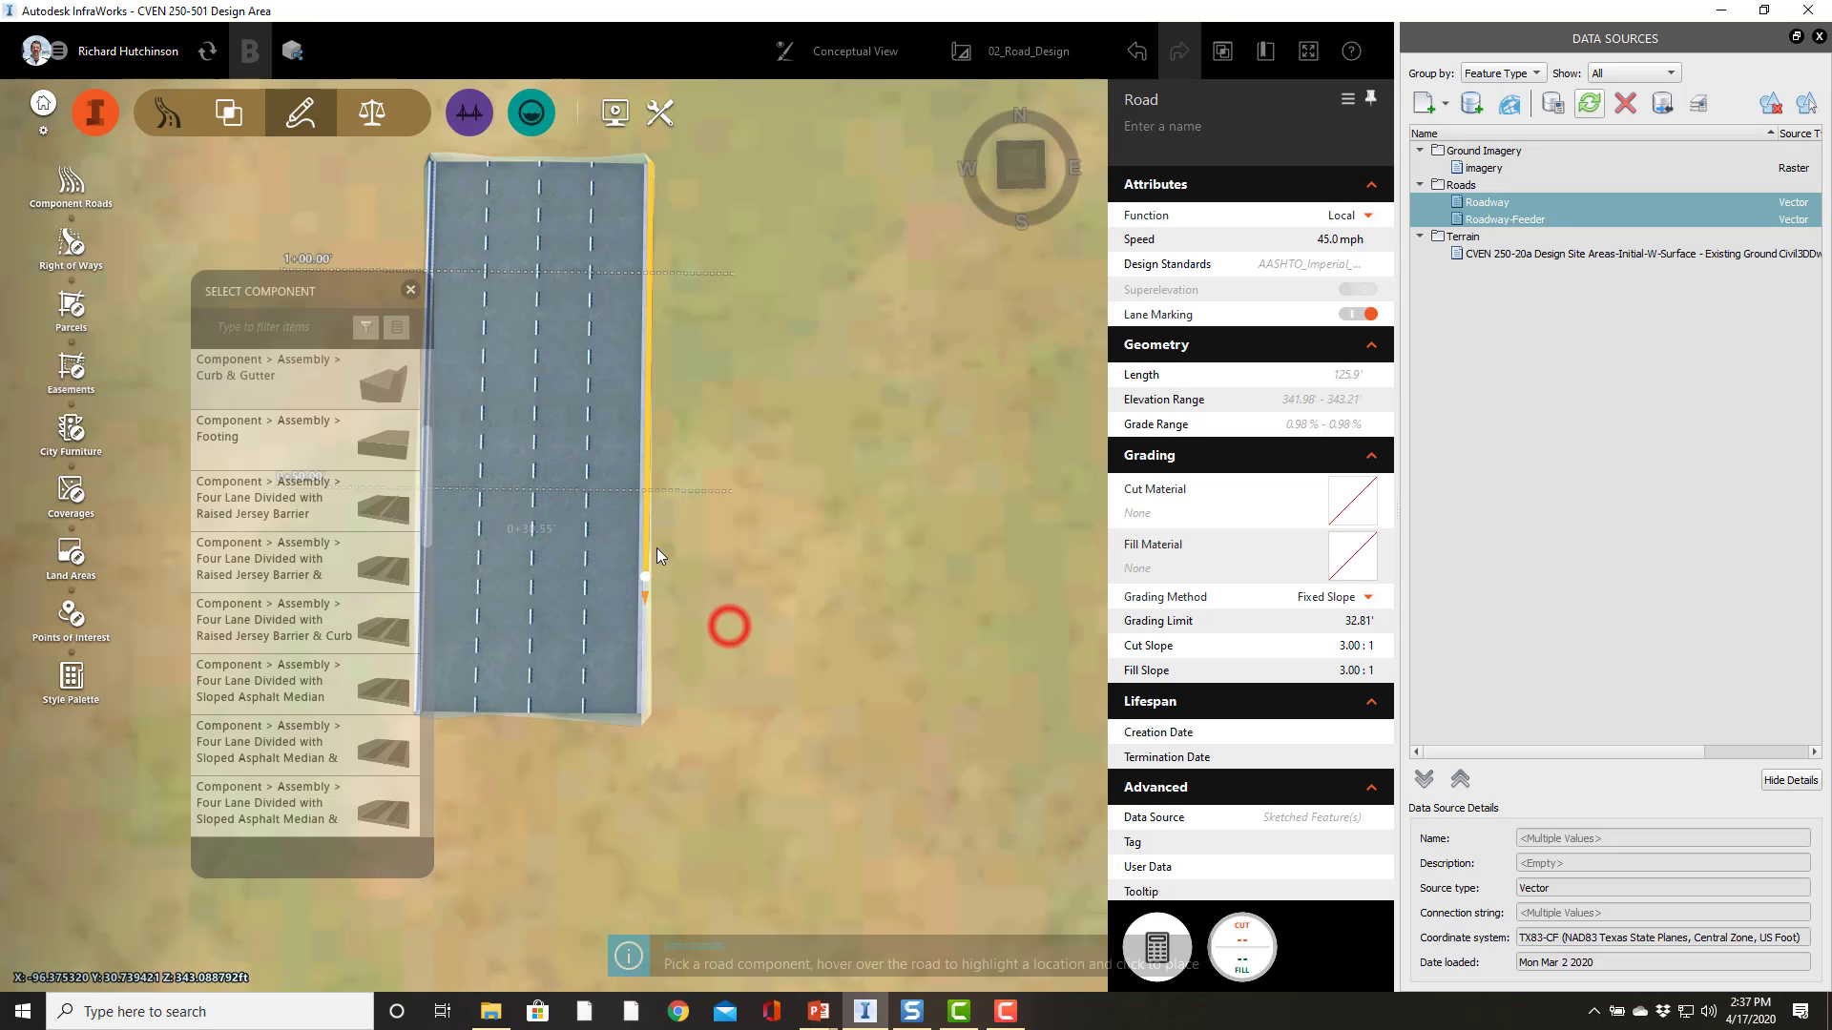
{"action": "left_click", "coordinate": [260, 328]}
{"action": "type", "text": "gra"}
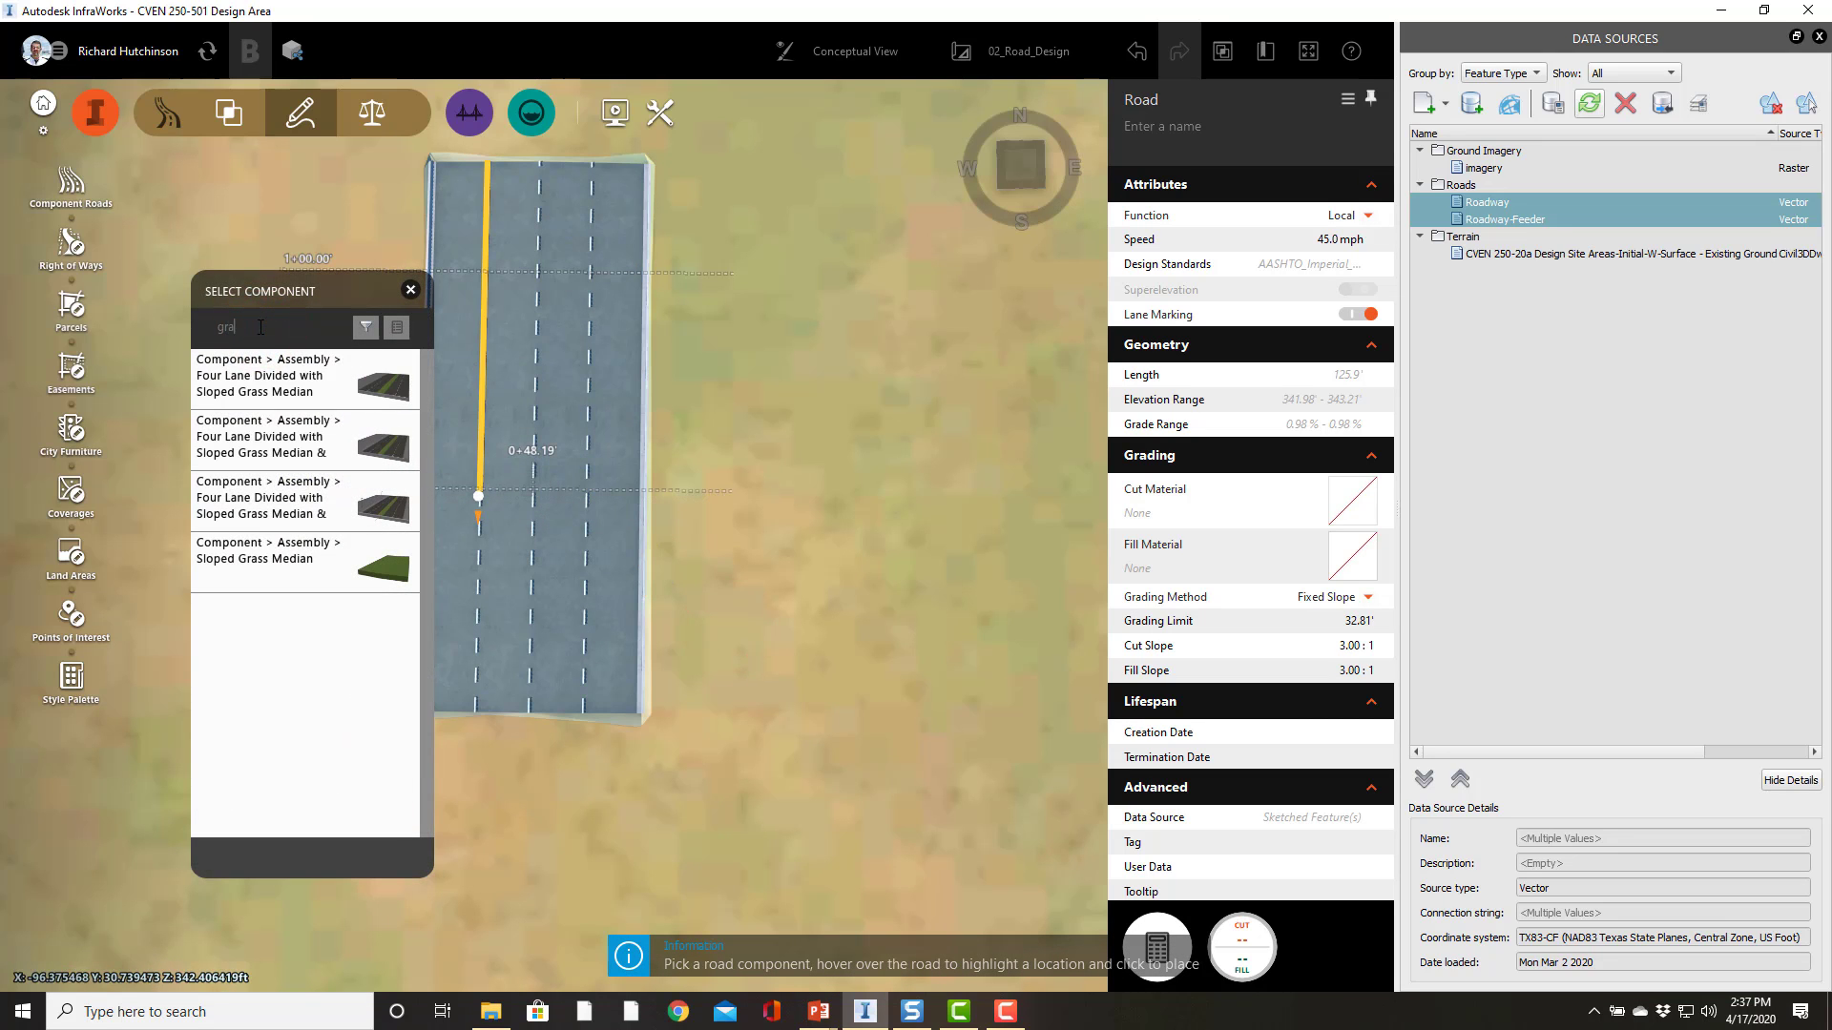
{"action": "type", "text": "ss"}
{"action": "left_click", "coordinate": [272, 568]}
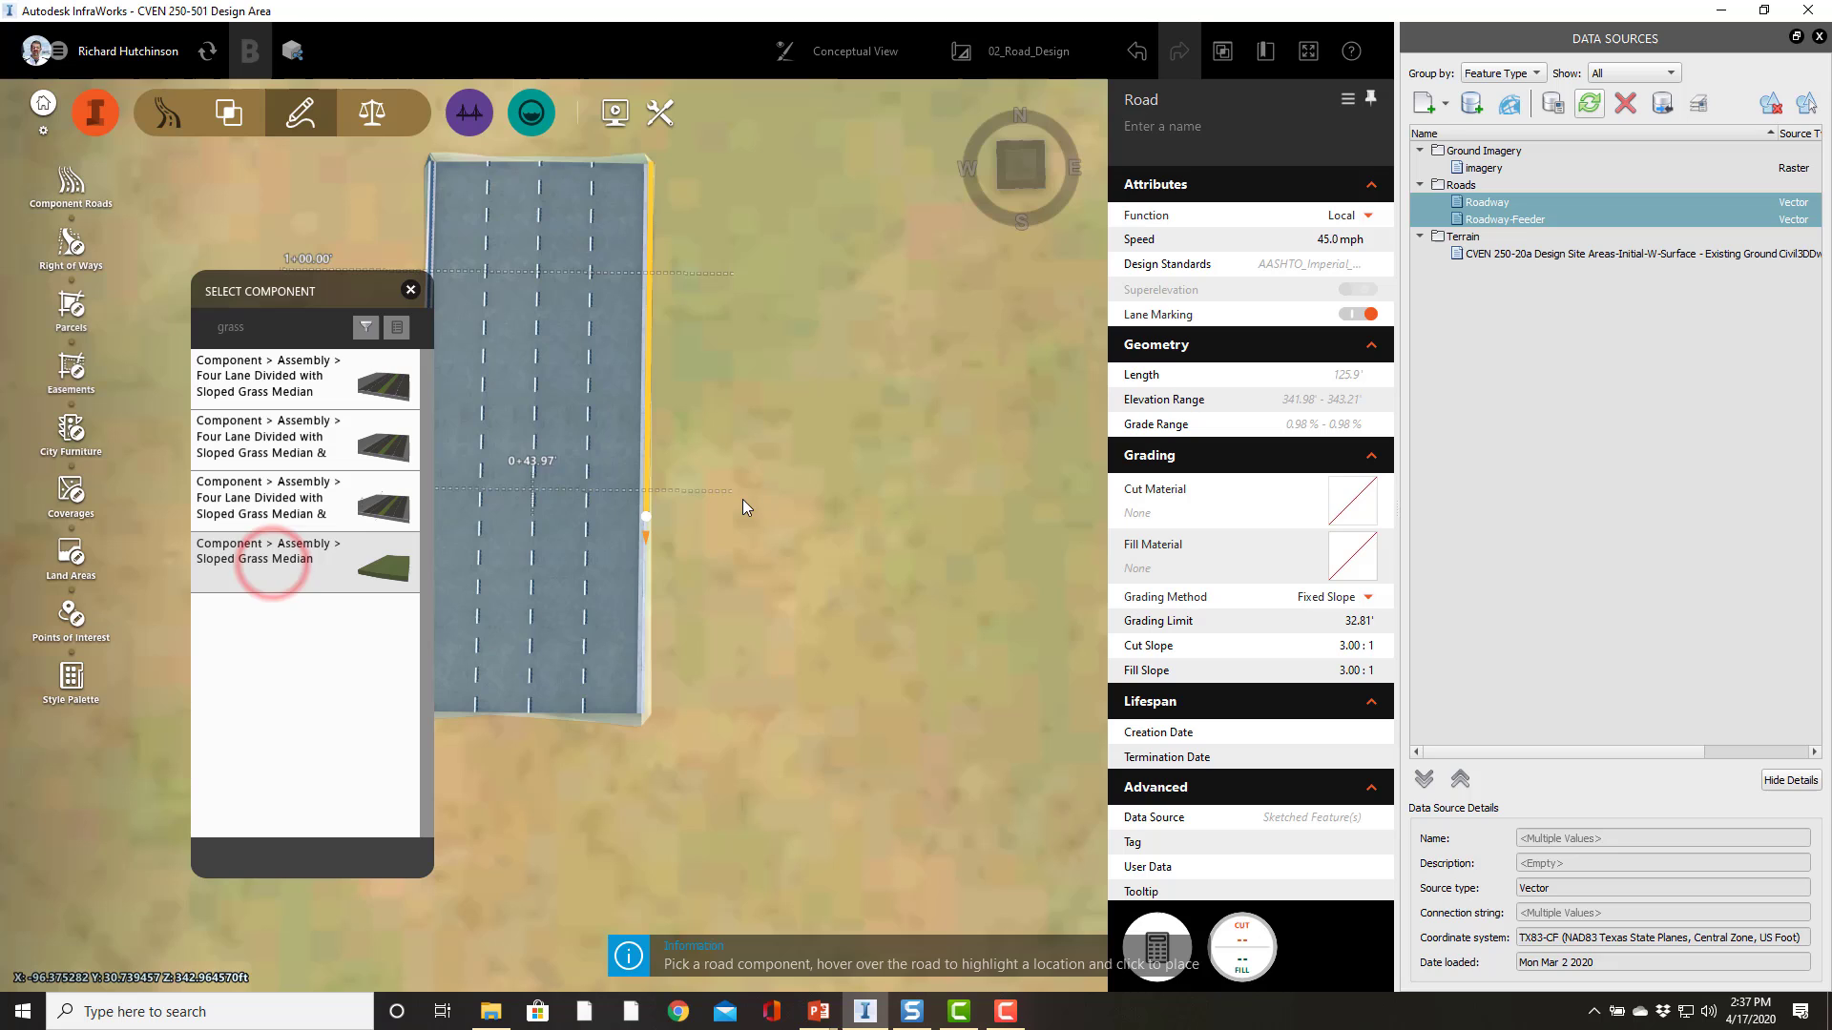
{"action": "left_click", "coordinate": [650, 495]}
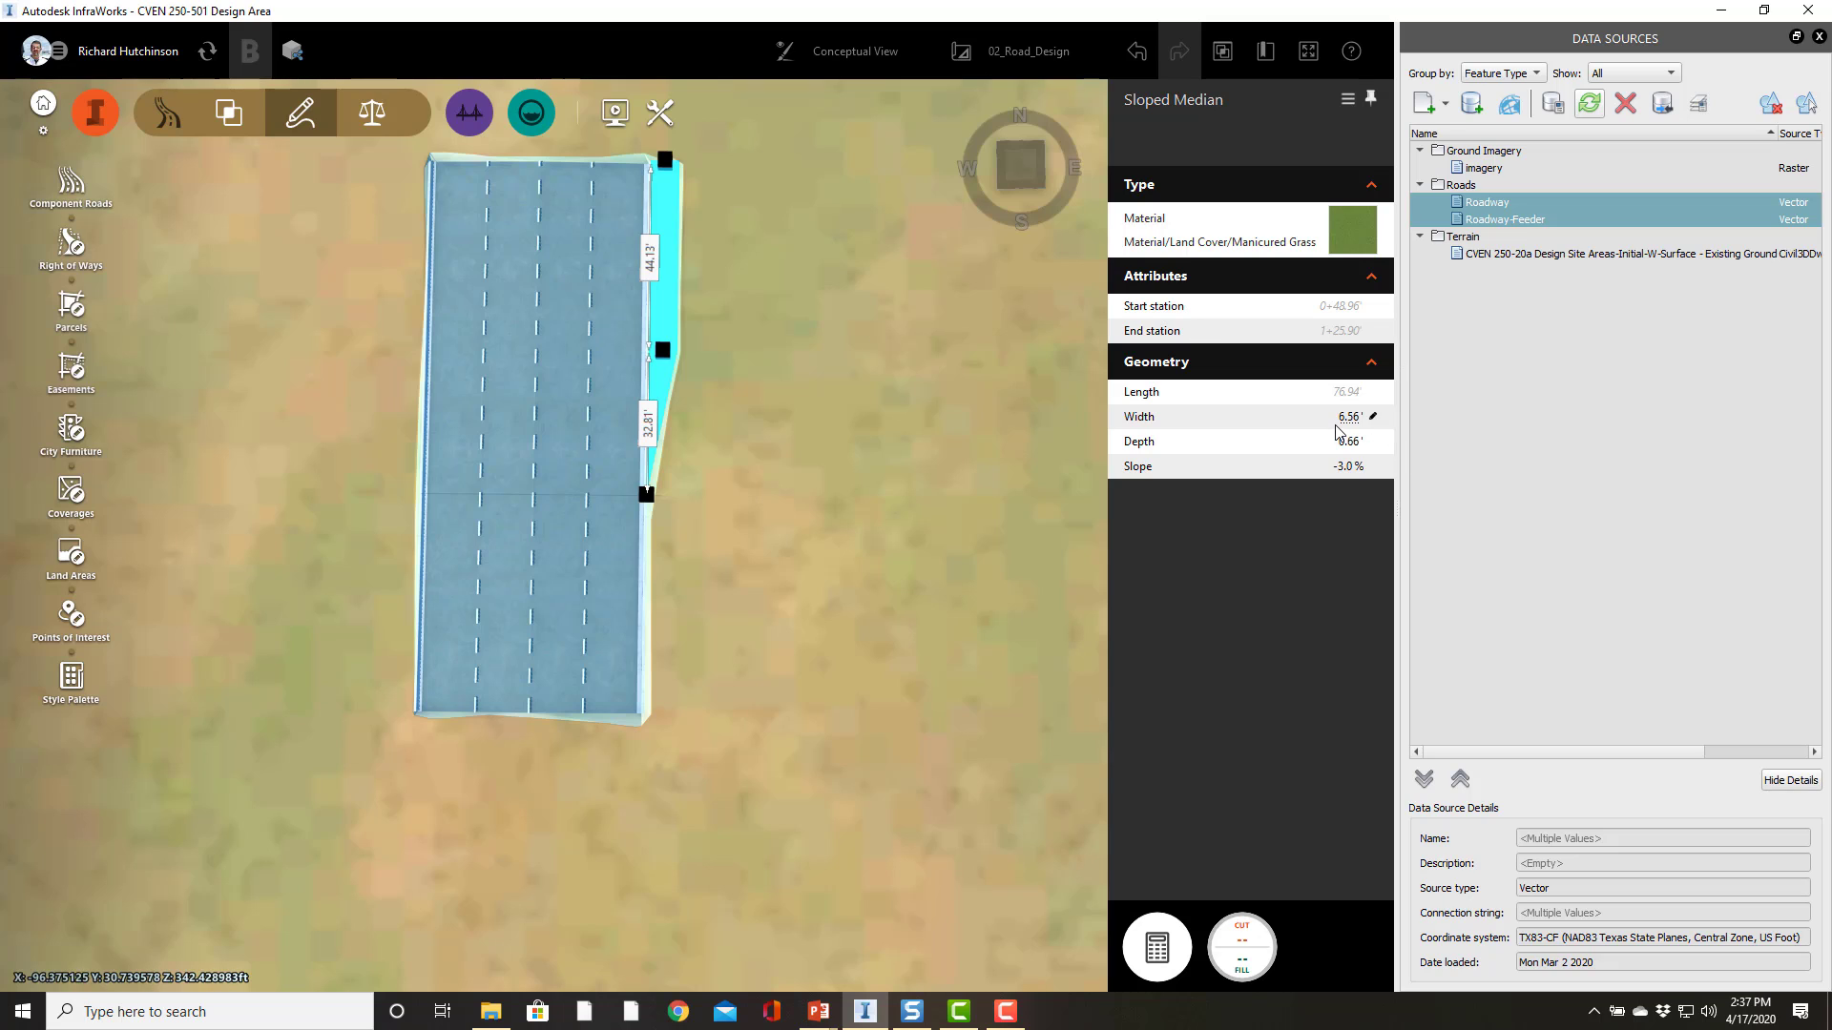
Step: Set the sloped grass median's width to 3 ft and its slope to -2%
{"action": "left_click", "coordinate": [1336, 426]}
{"action": "double_click", "coordinate": [1333, 415]}
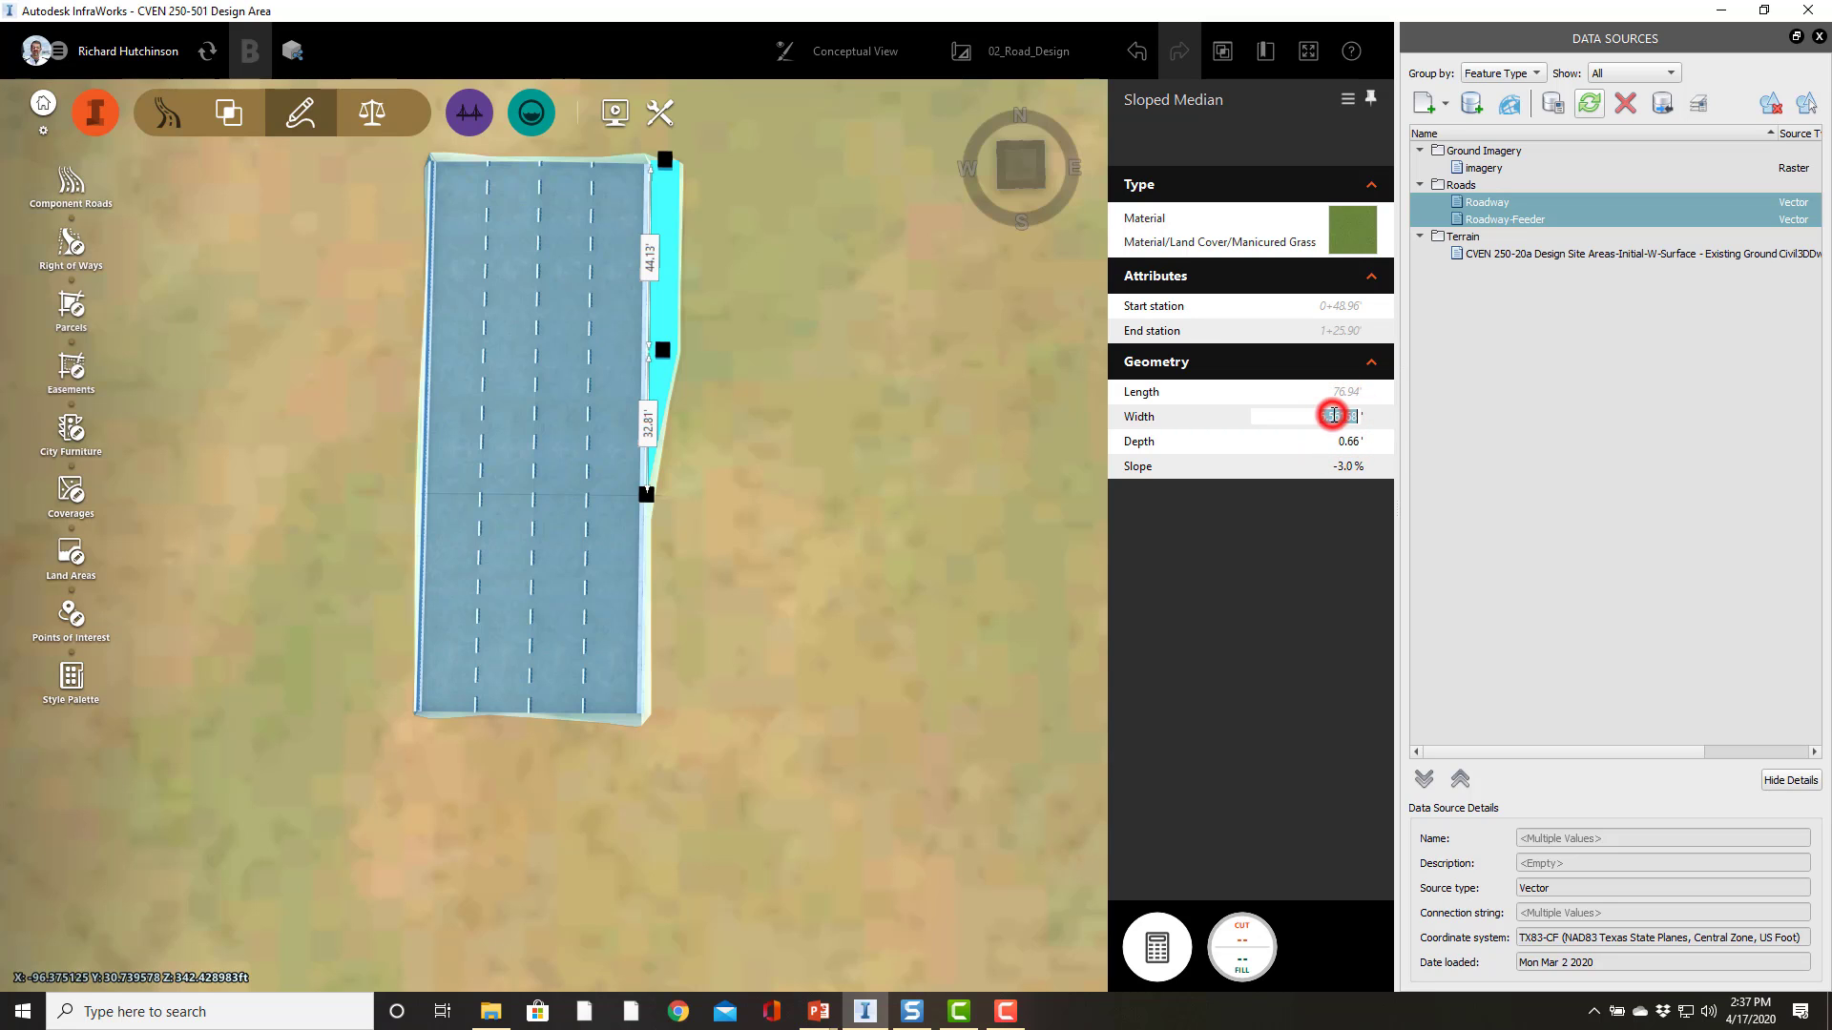
{"action": "key", "text": "Return"}
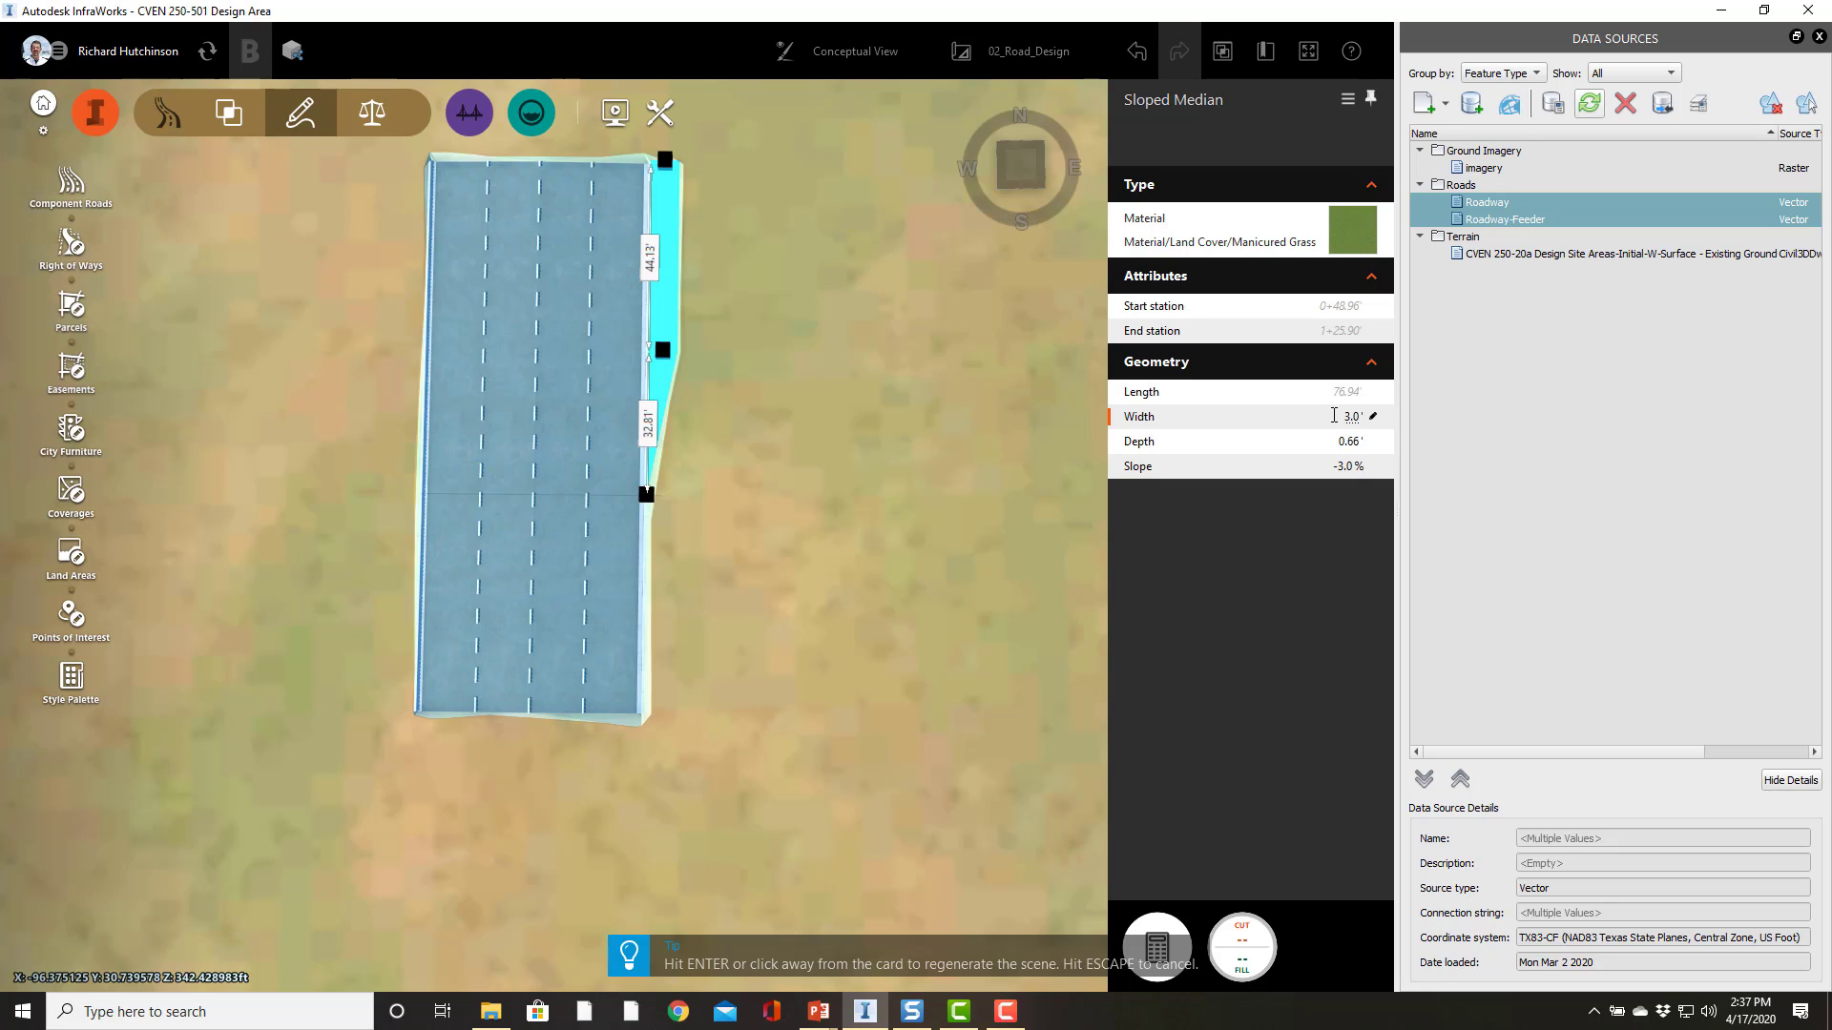
{"action": "key", "text": "Tab"}
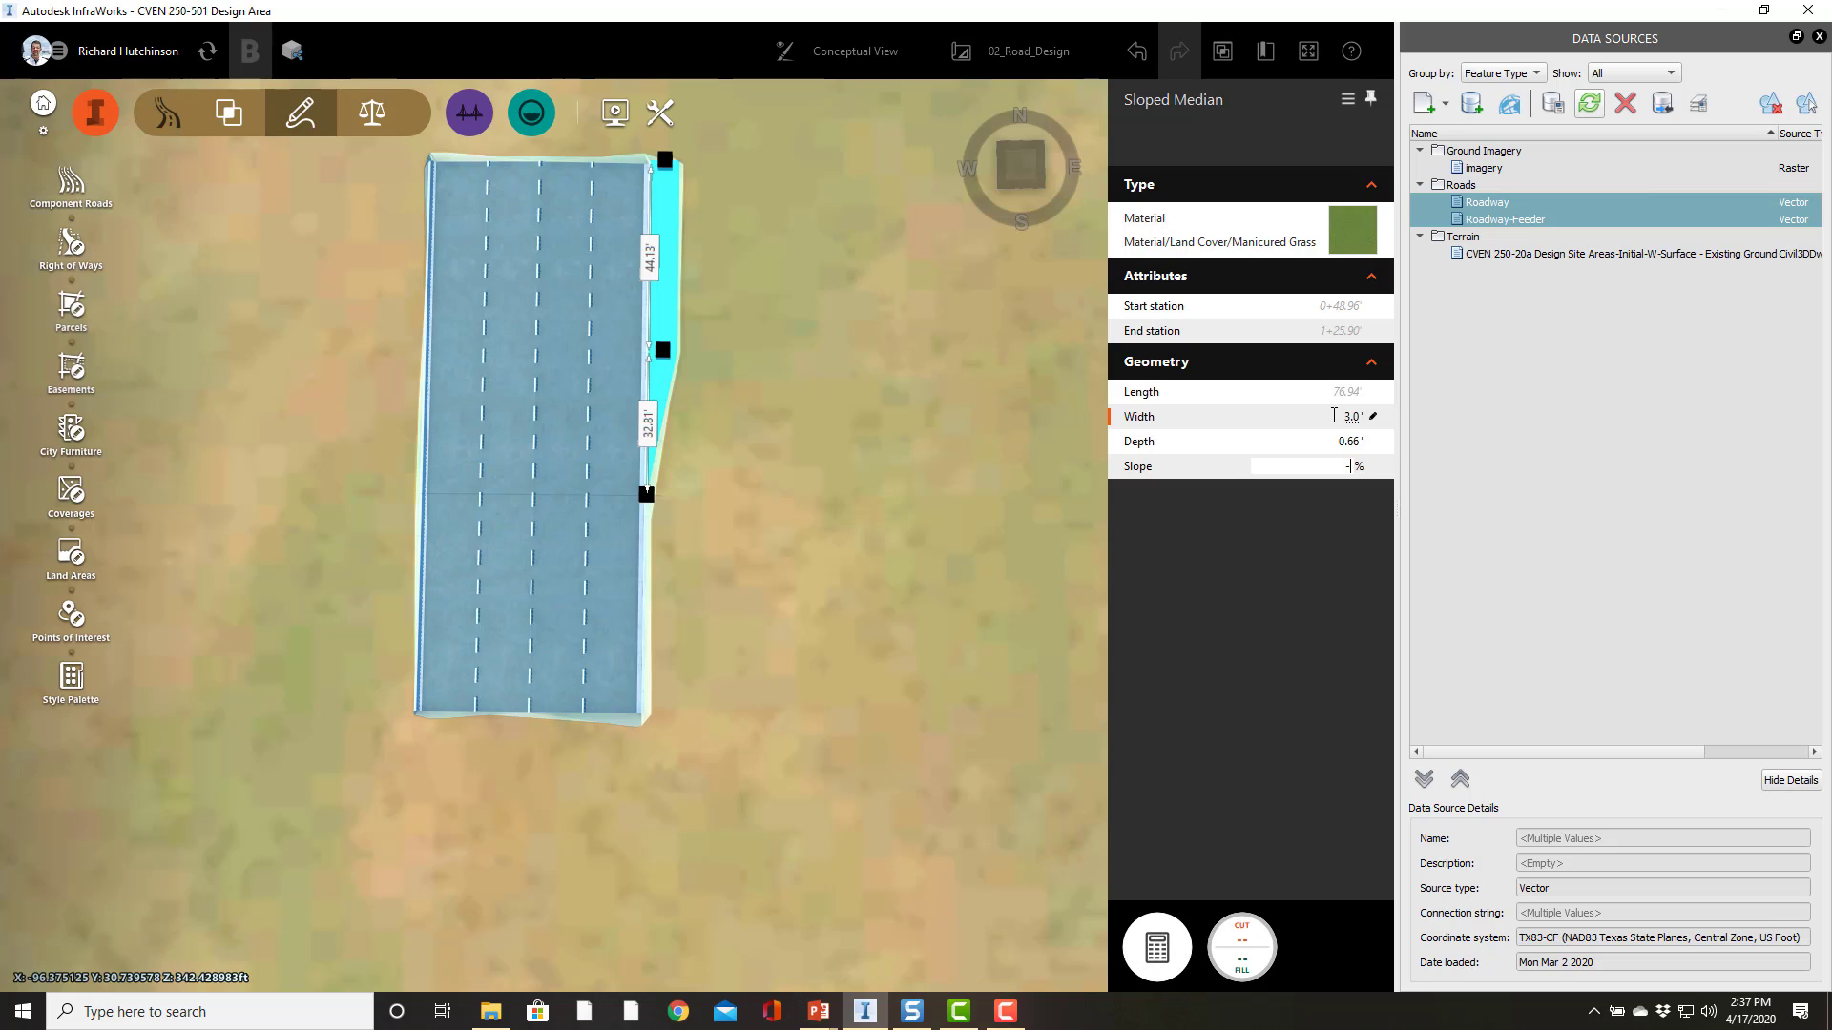
{"action": "type", "text": "-2"}
{"action": "key", "text": "Return"}
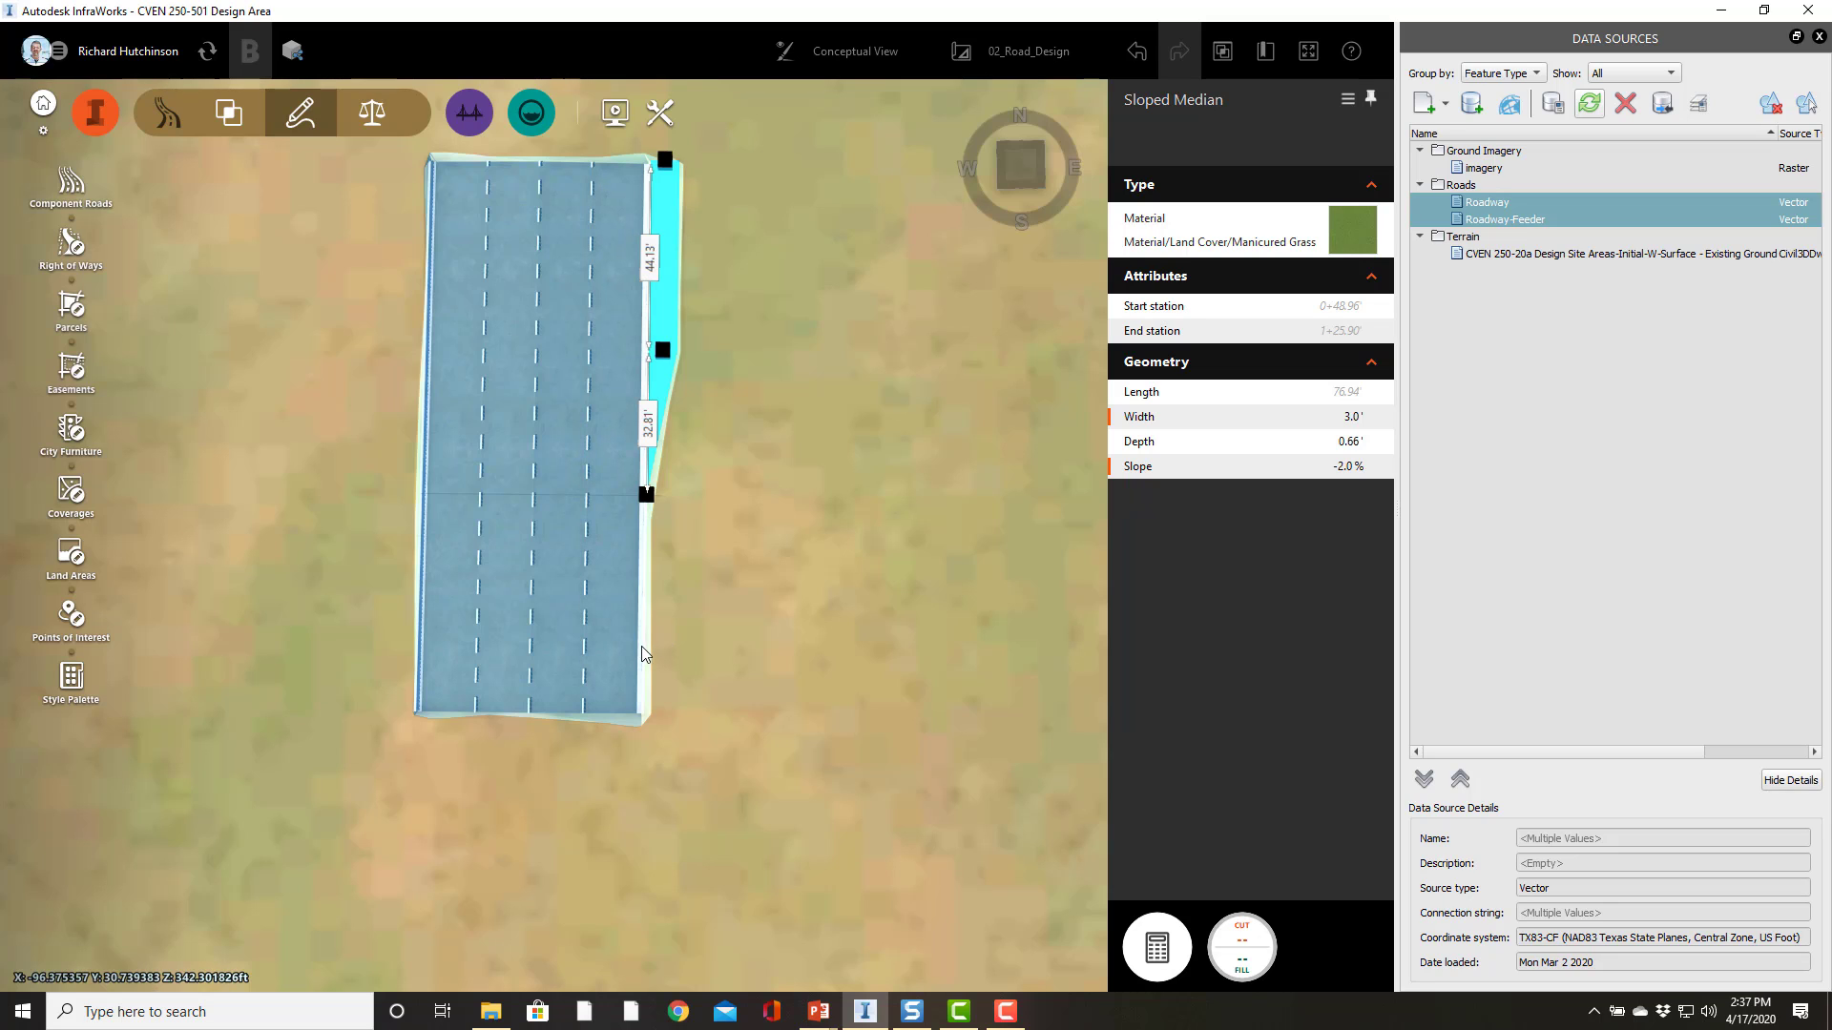
Step: Turn off the median's transition in and extend it to start at the road's start station
{"action": "right_click", "coordinate": [665, 318]}
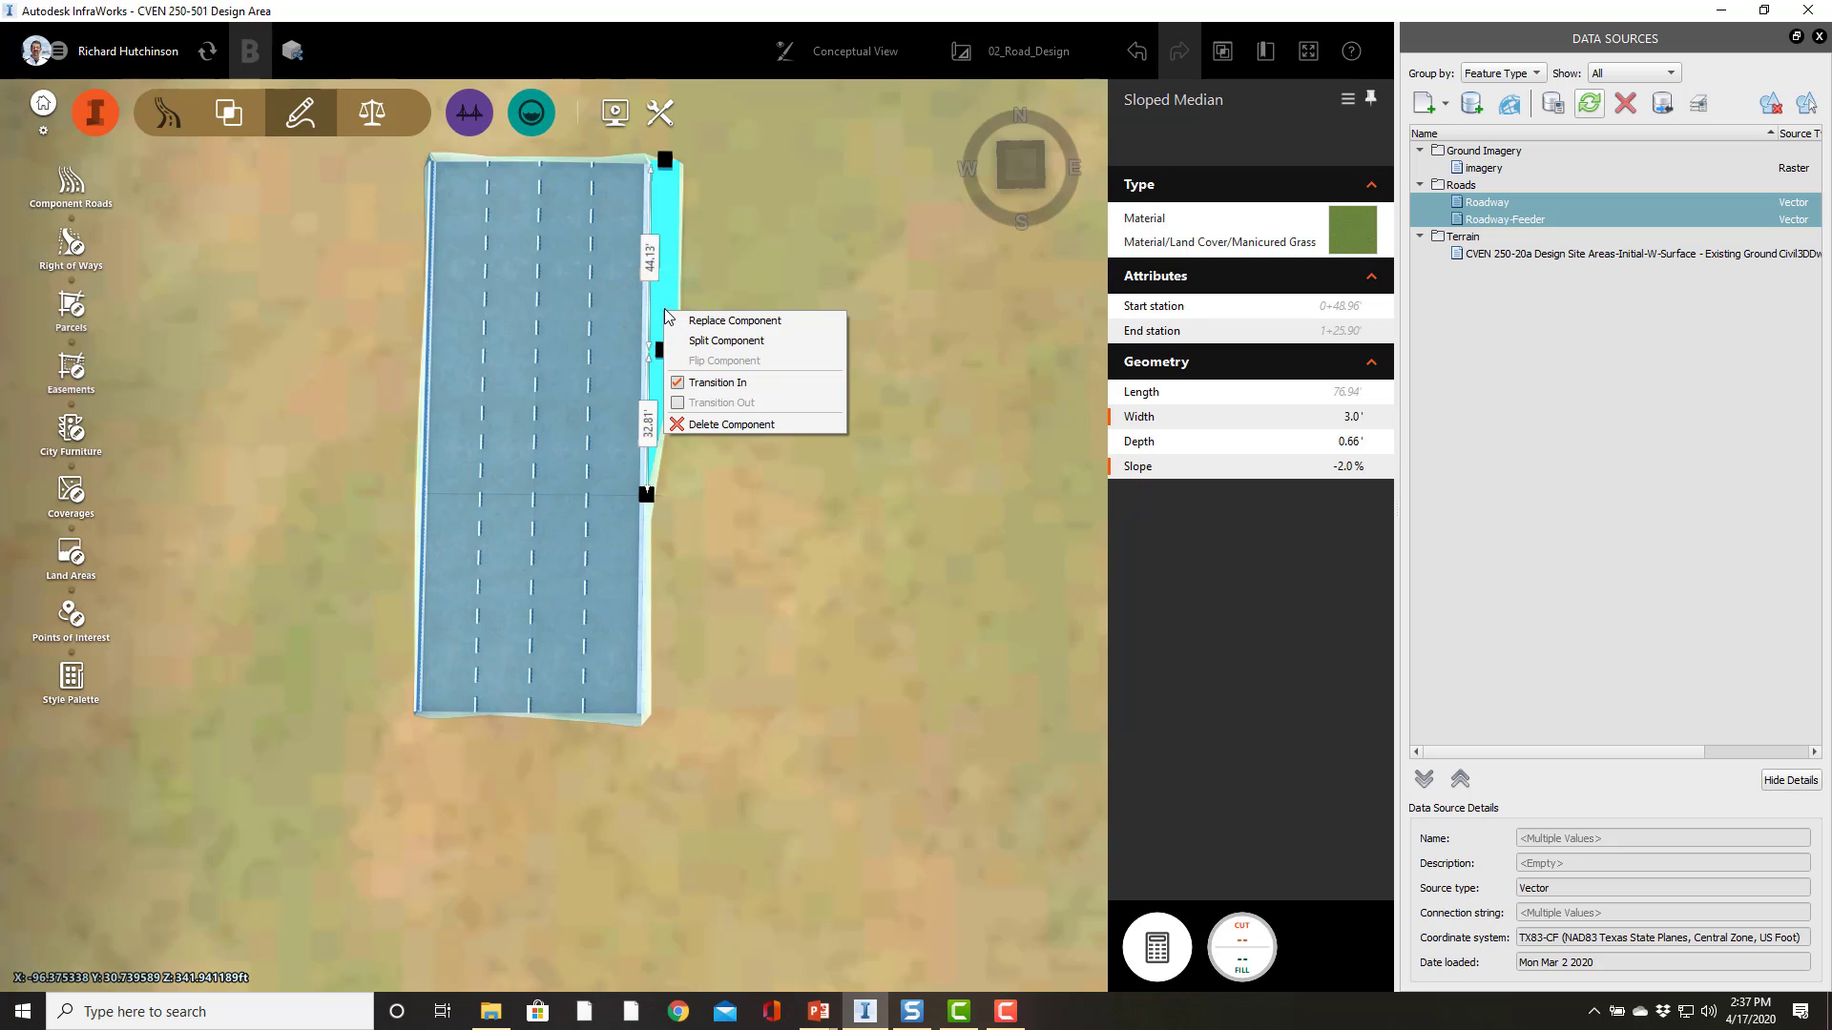
{"action": "left_click", "coordinate": [678, 386]}
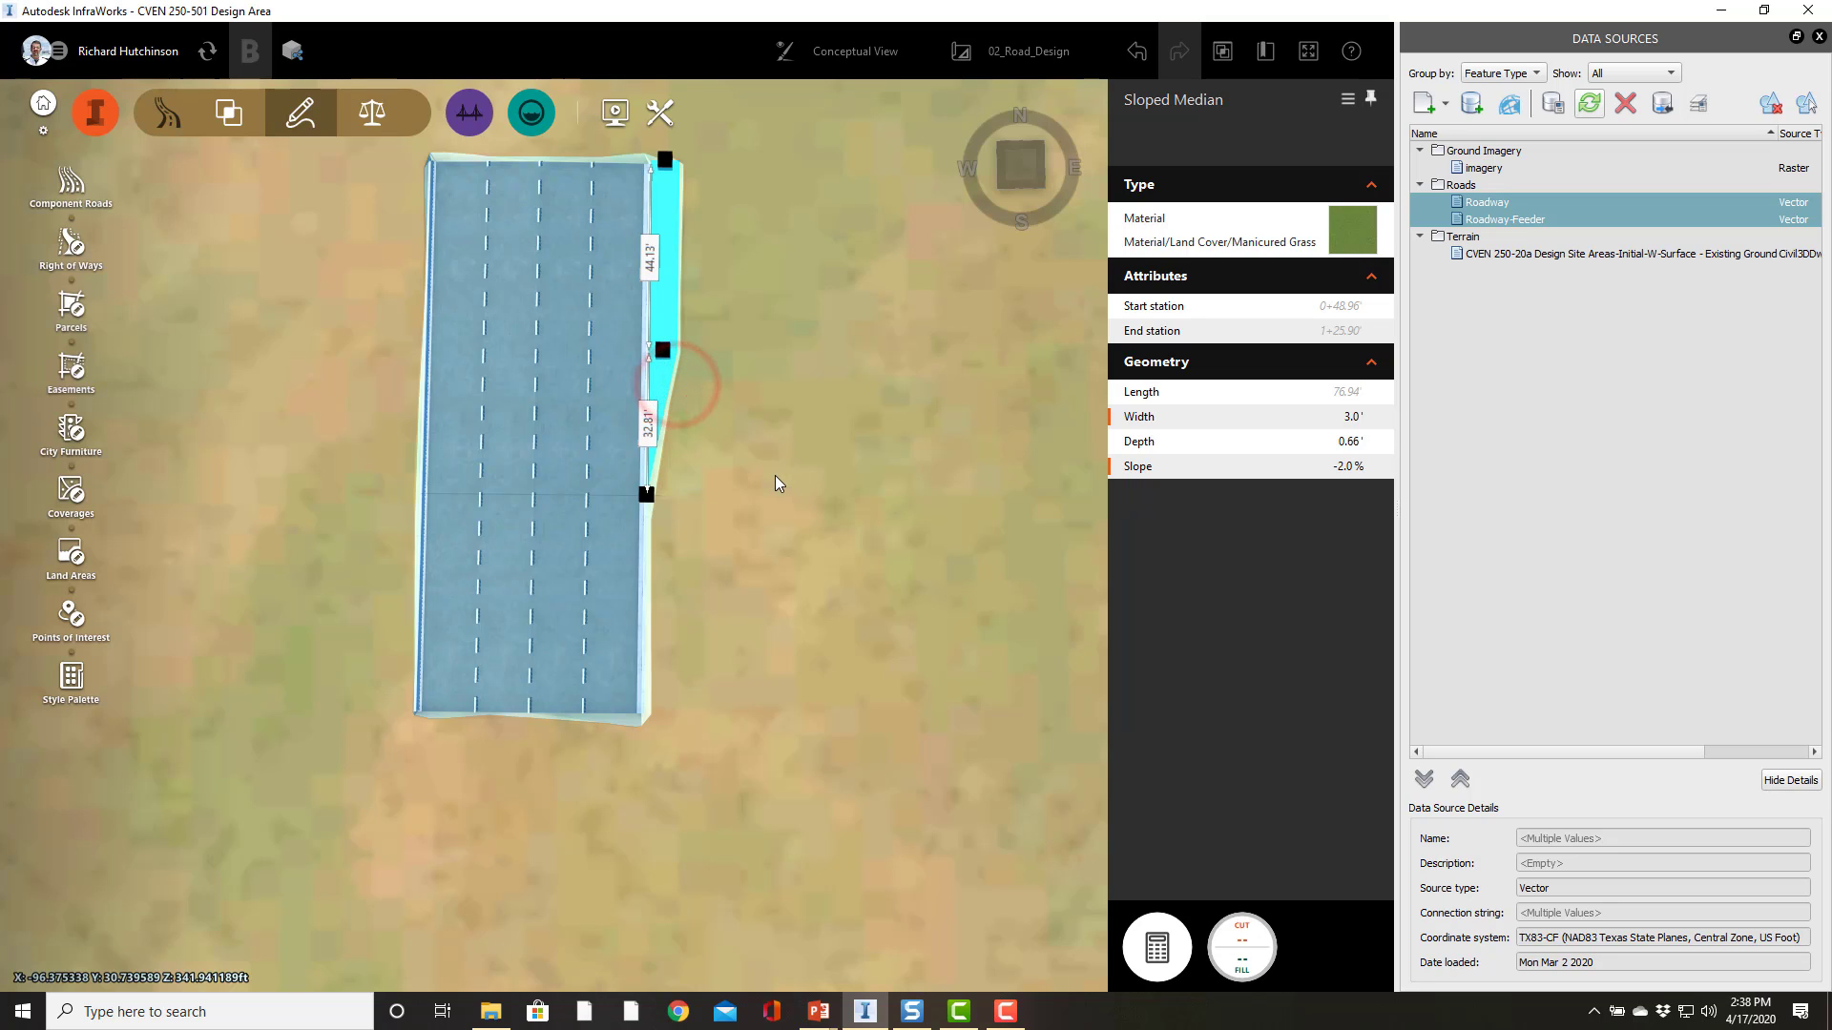
{"action": "left_click", "coordinate": [653, 495]}
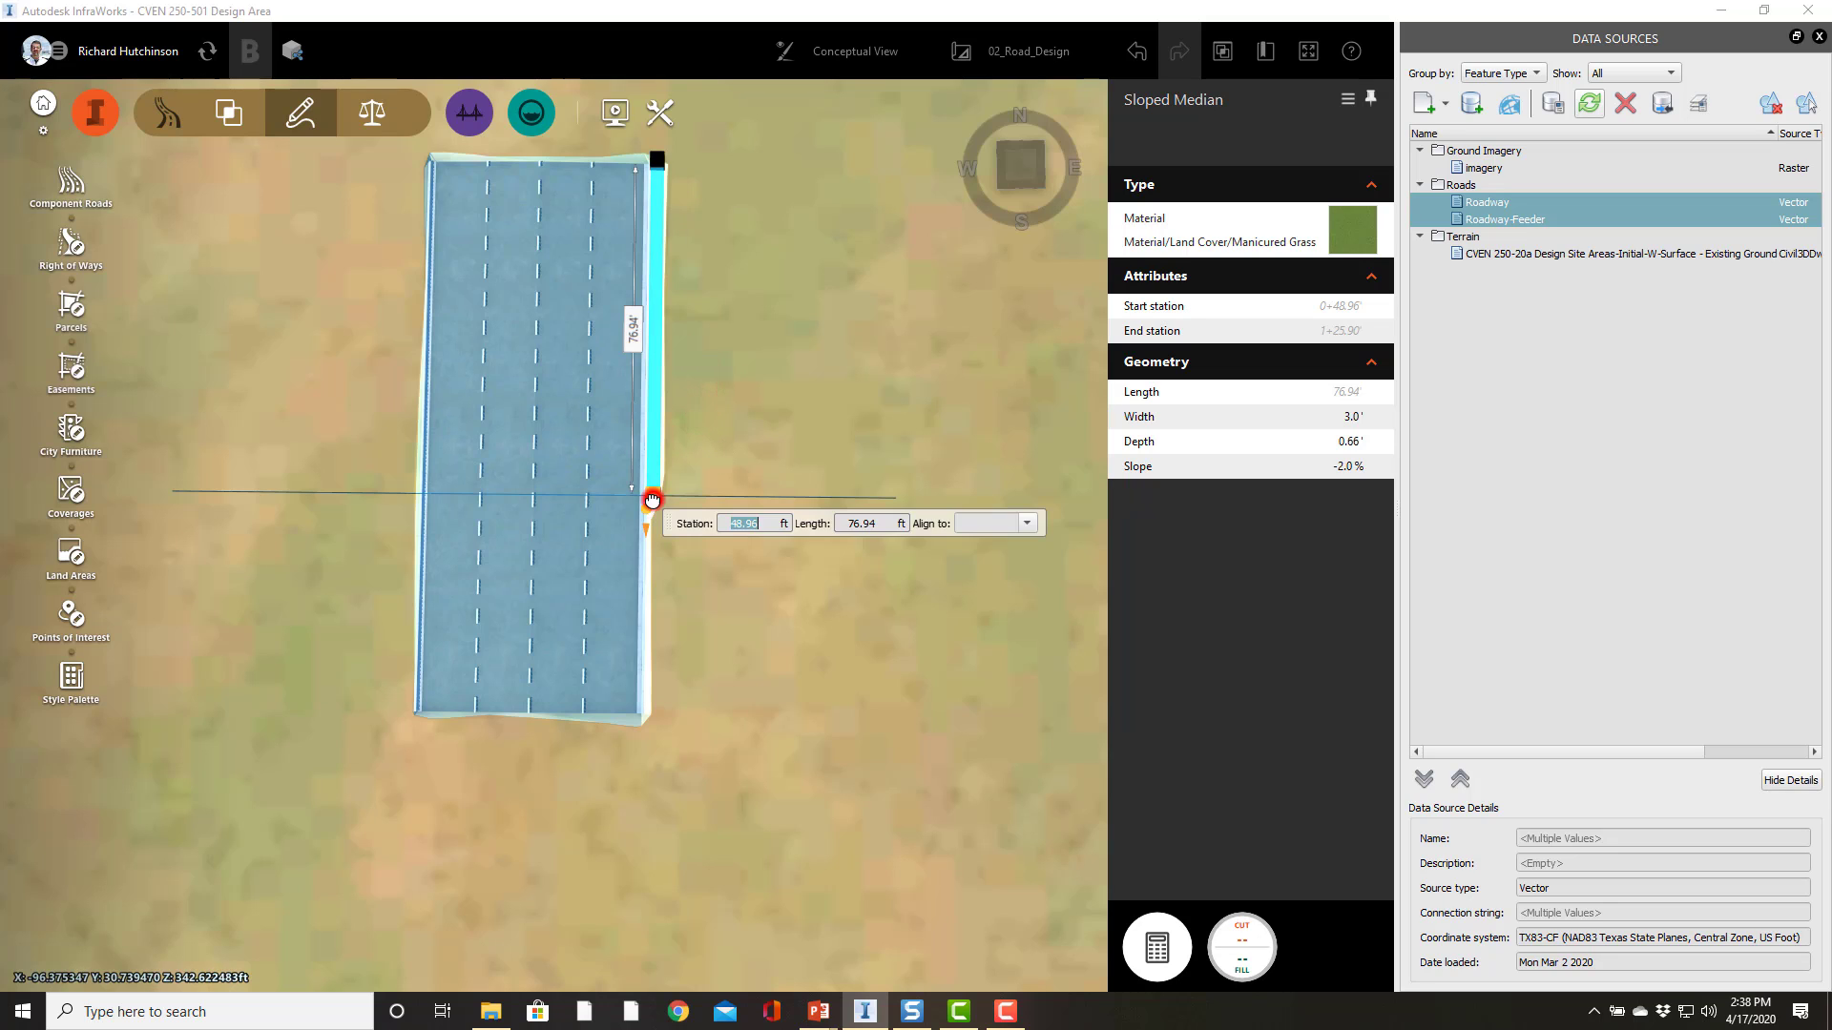
{"action": "left_click", "coordinate": [1027, 525]}
{"action": "left_click", "coordinate": [969, 561]}
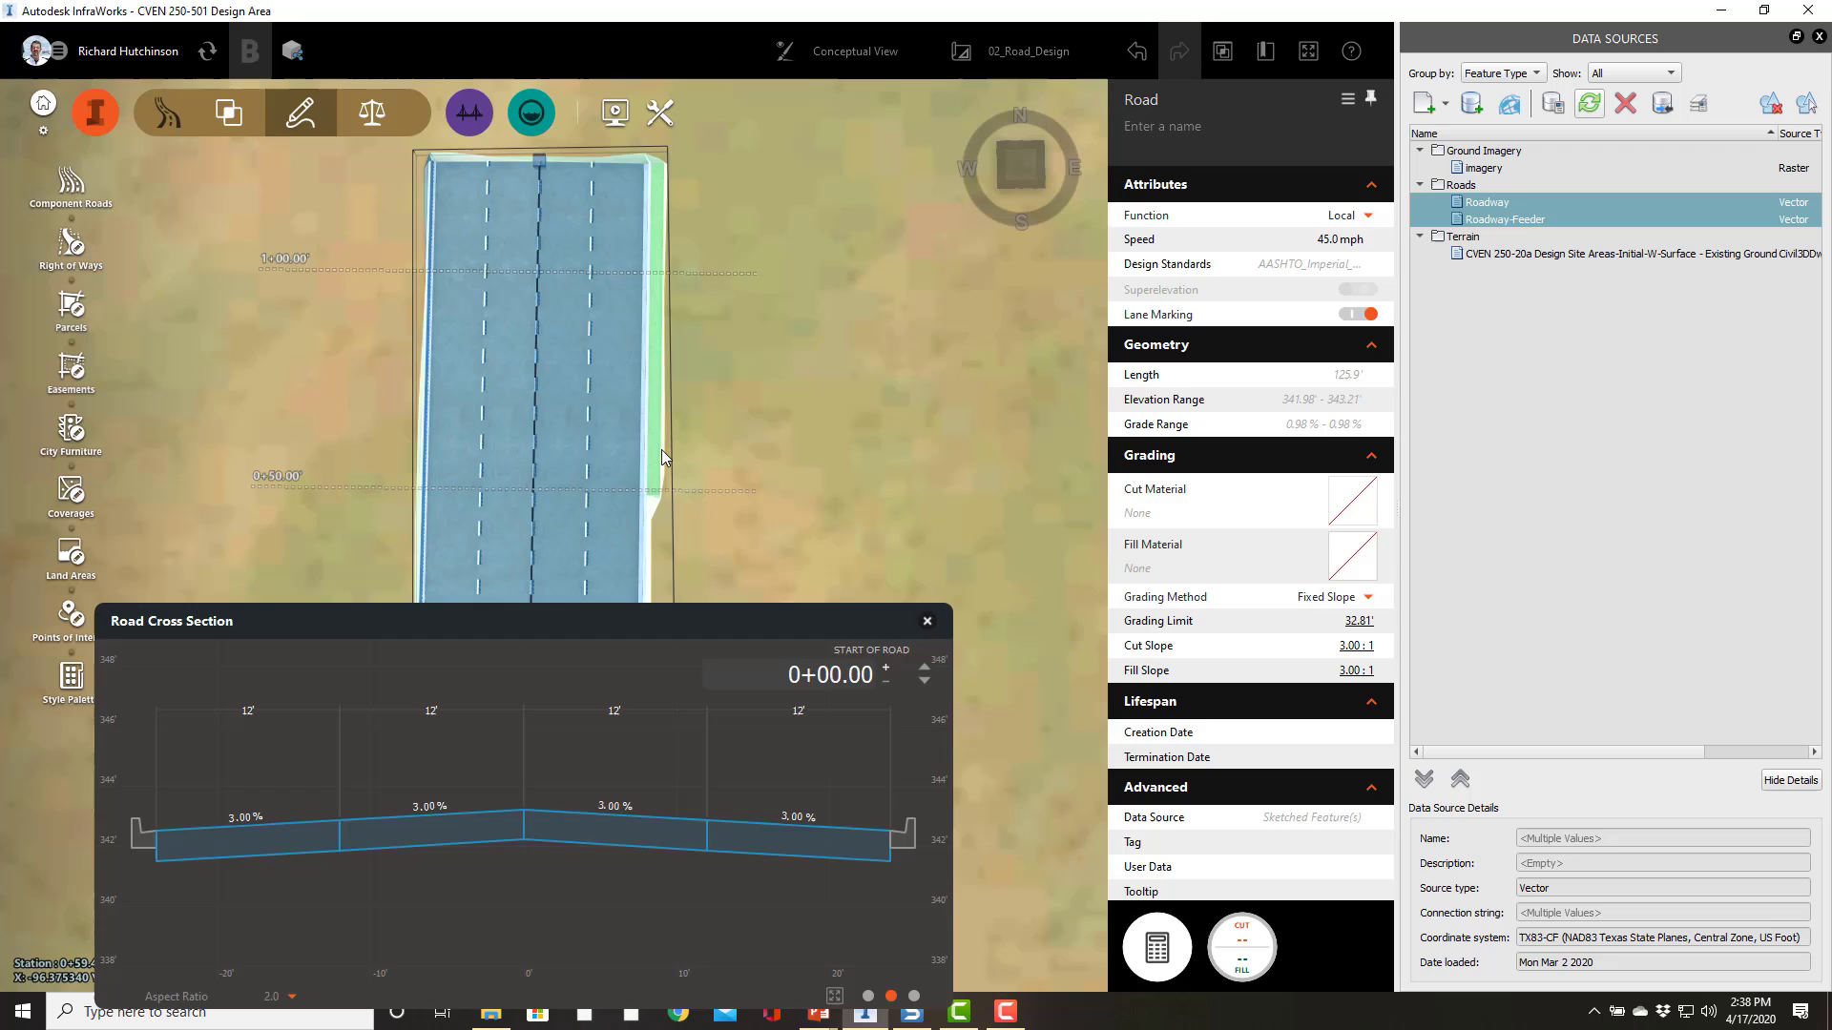
{"action": "left_click", "coordinate": [662, 450]}
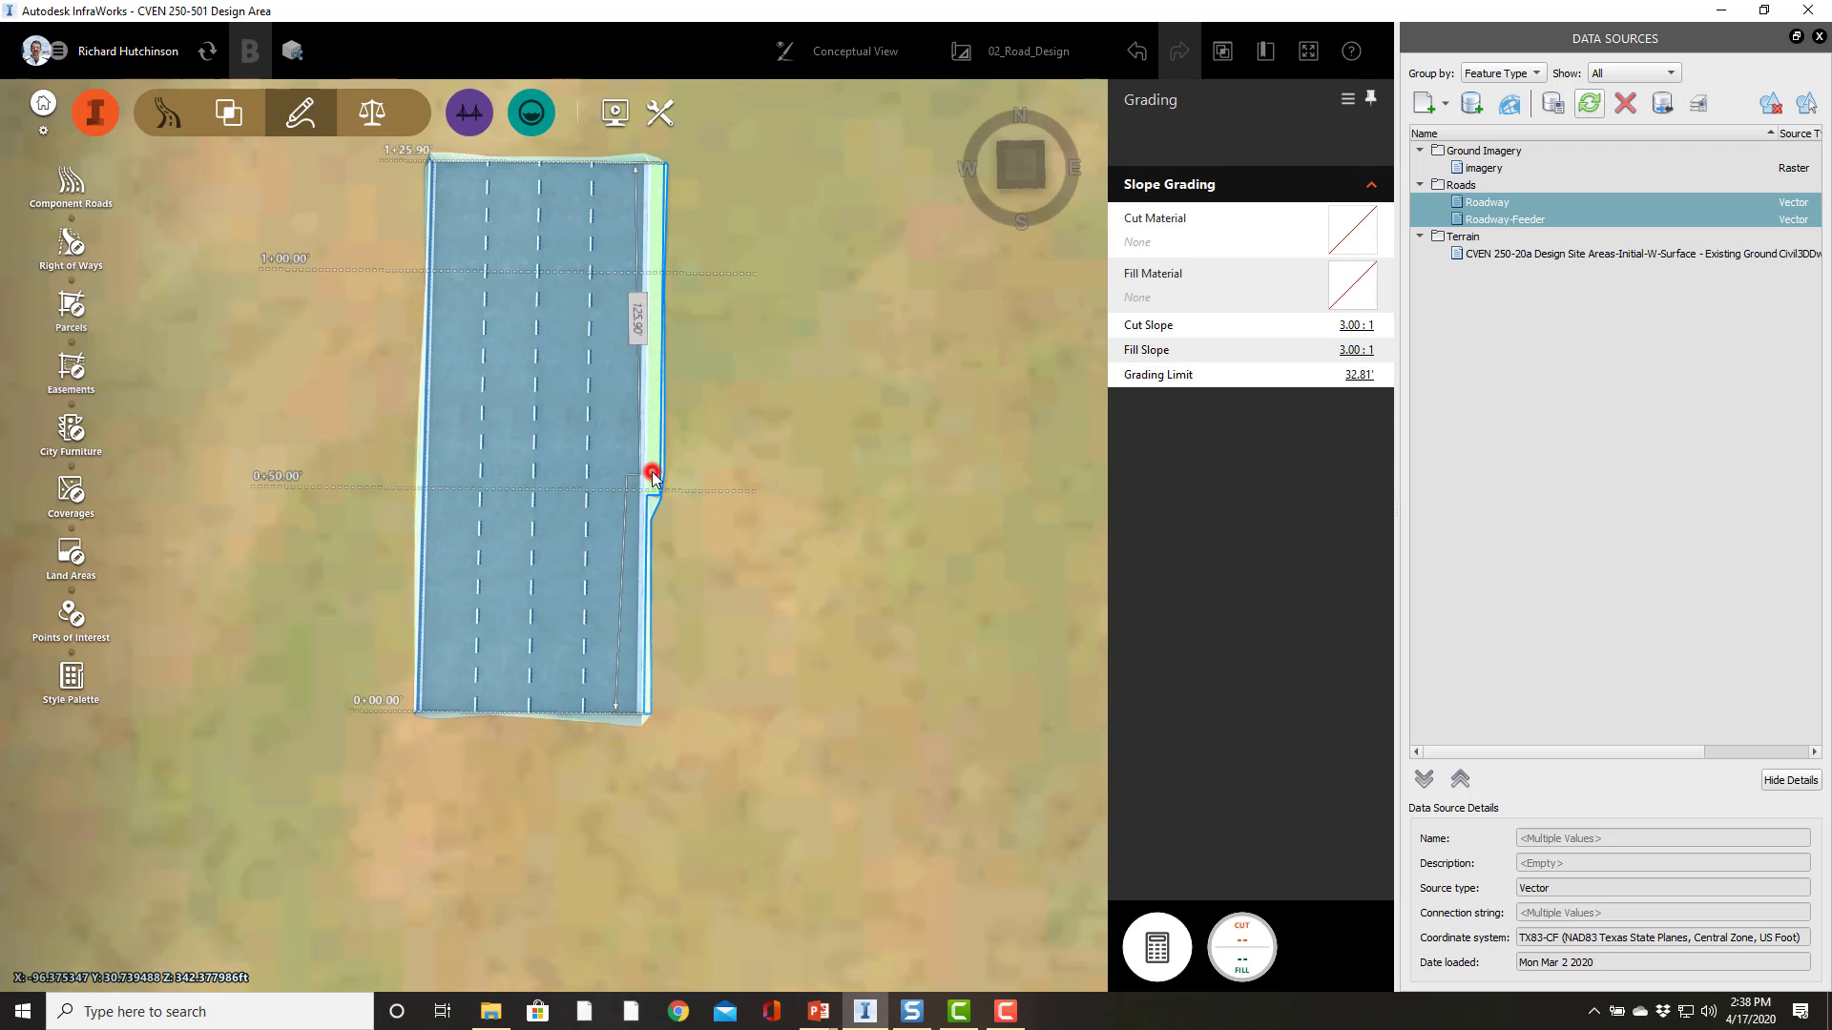
{"action": "left_click", "coordinate": [652, 475]}
{"action": "left_click", "coordinate": [652, 494]}
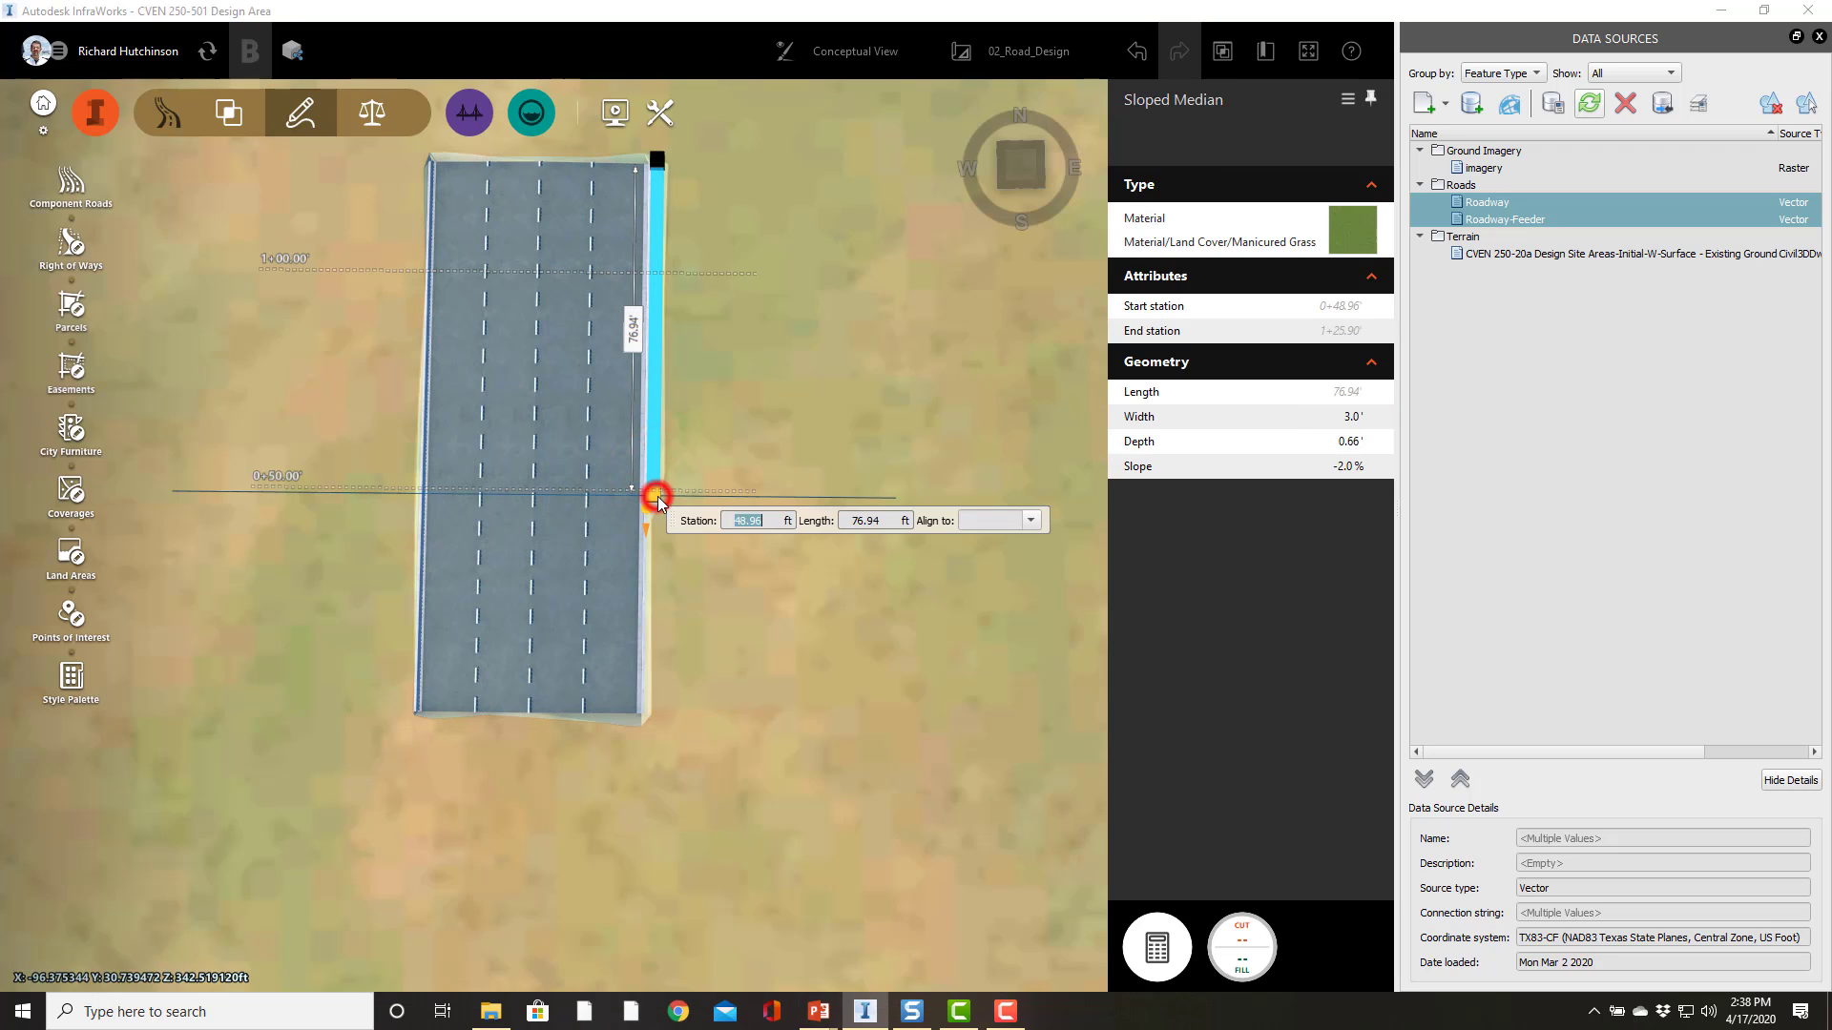
{"action": "left_click", "coordinate": [1030, 521]}
{"action": "left_click", "coordinate": [1010, 549]}
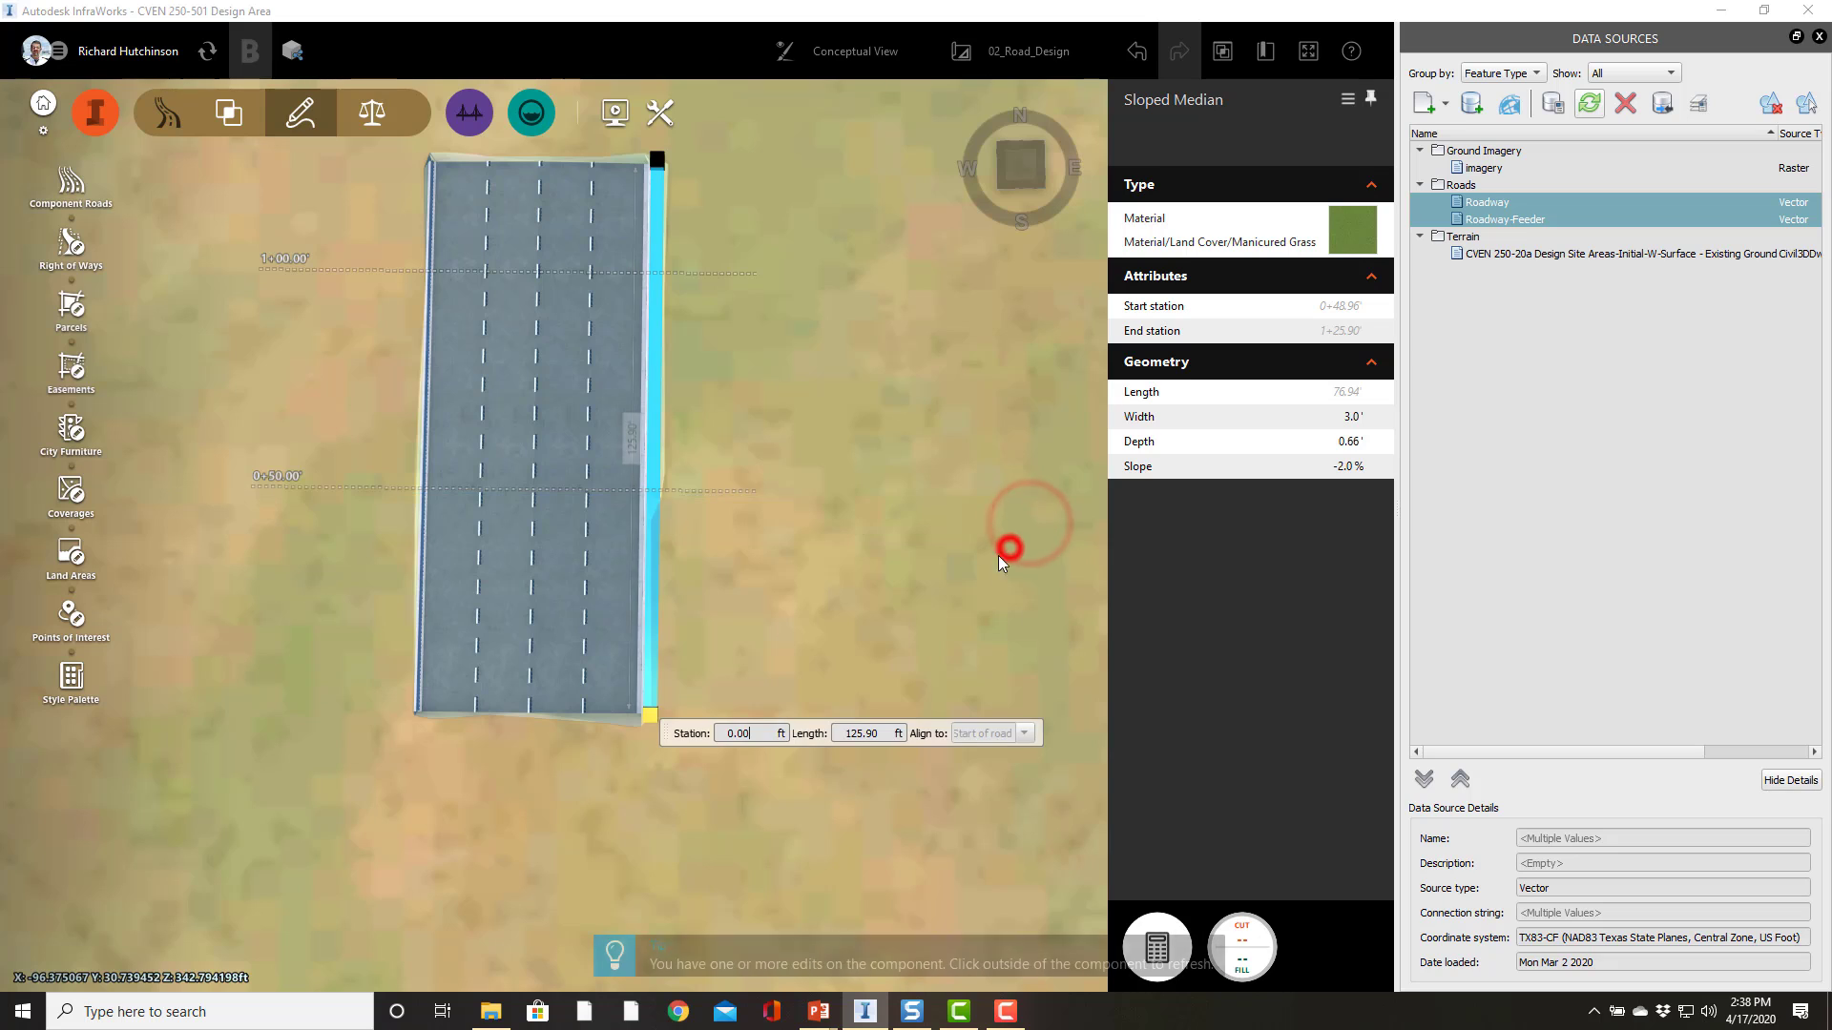
{"action": "left_click", "coordinate": [774, 518]}
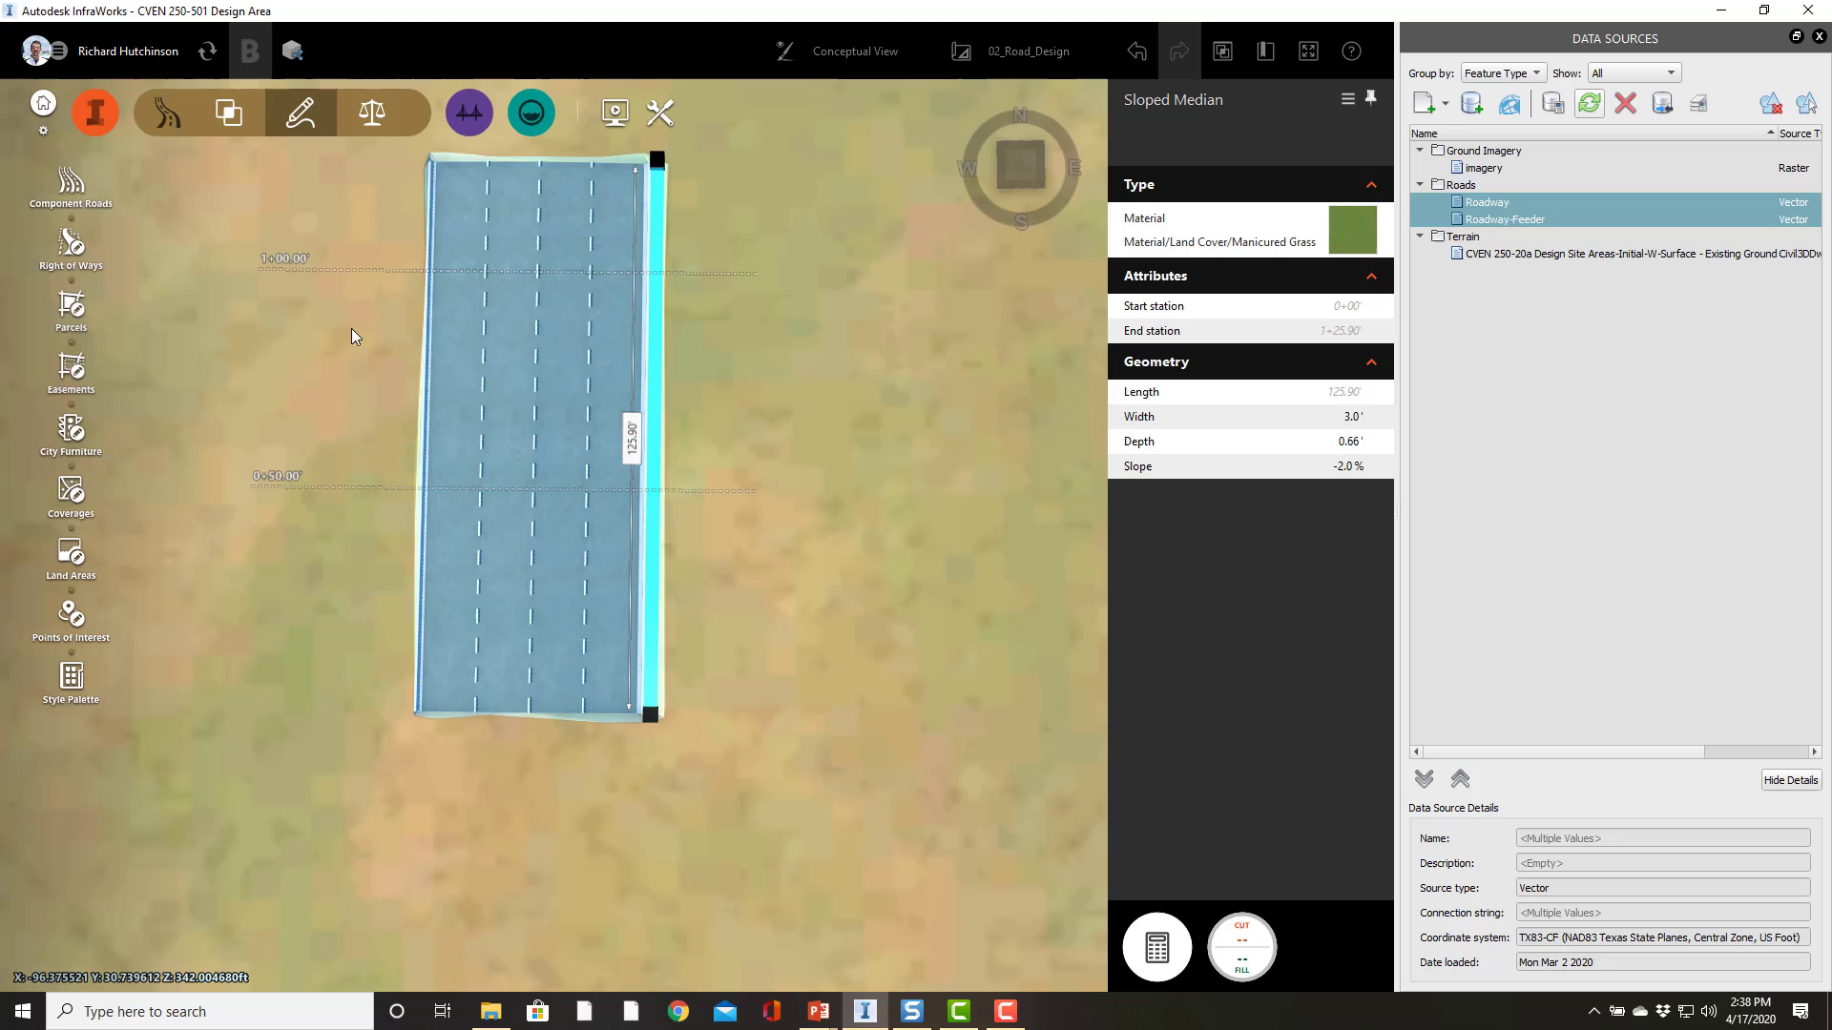
{"action": "right_click", "coordinate": [431, 375]}
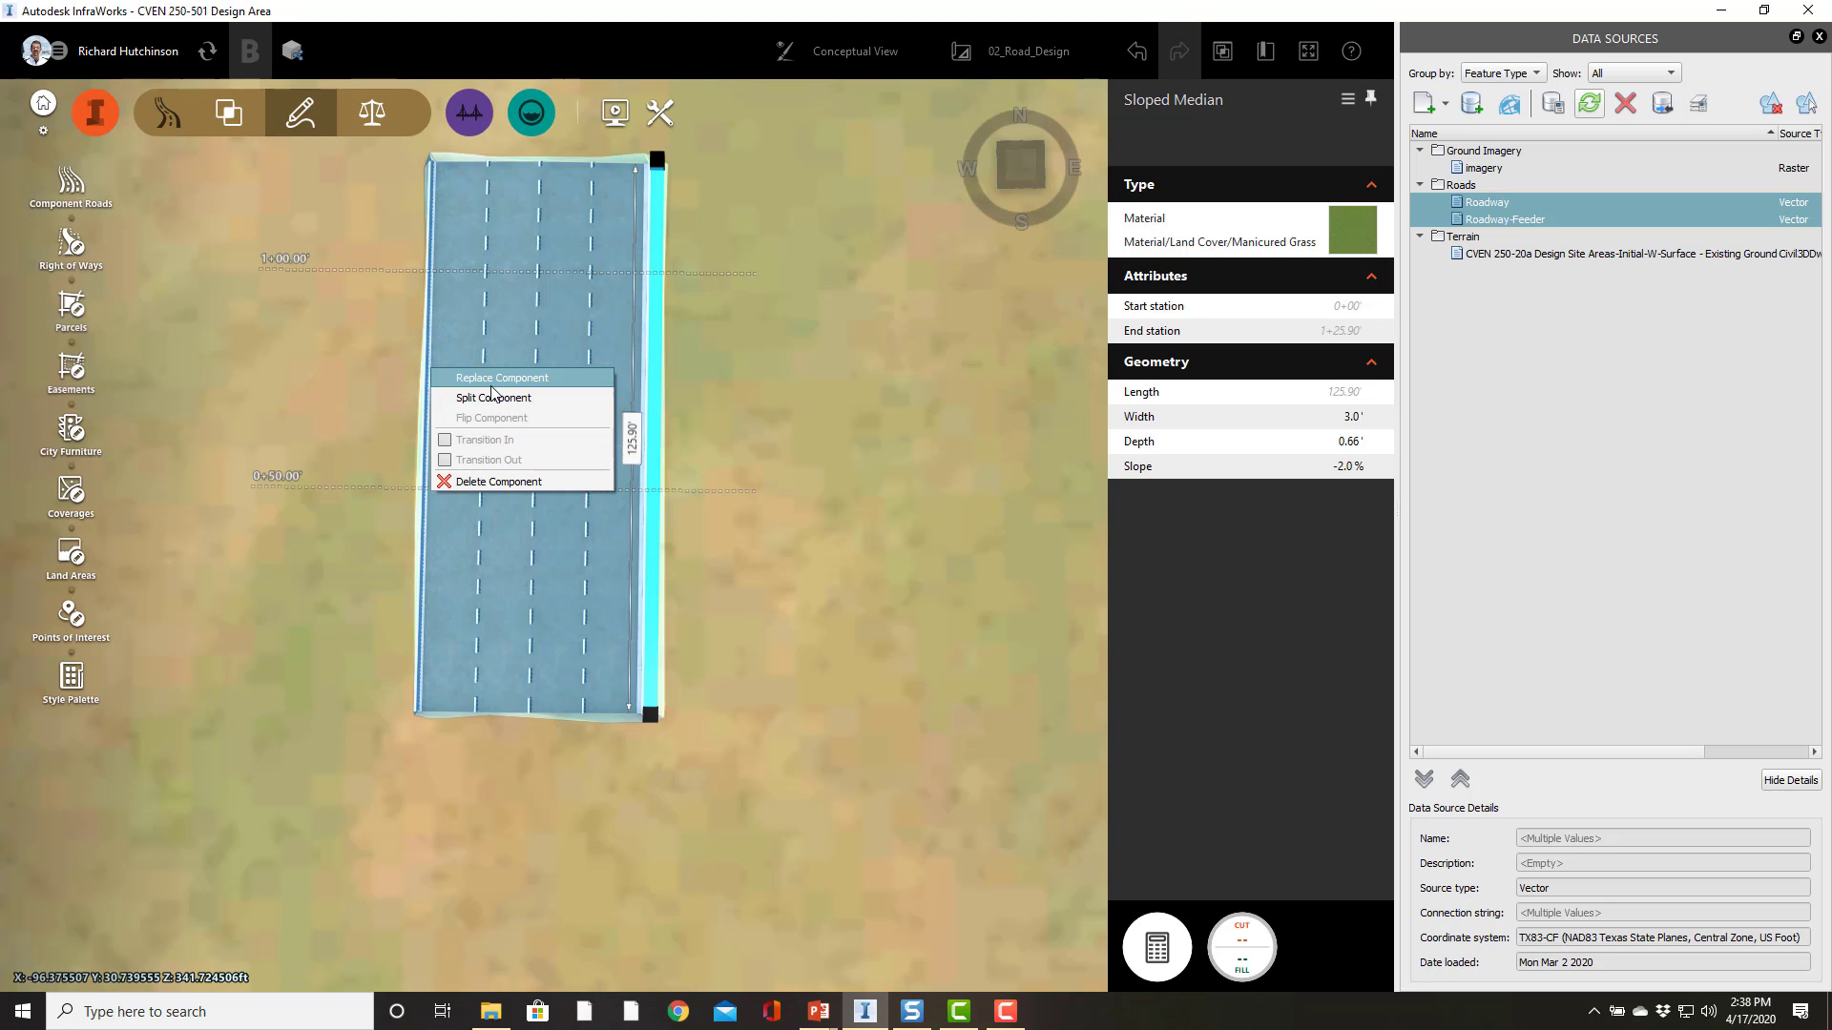
{"action": "left_click", "coordinate": [356, 361]}
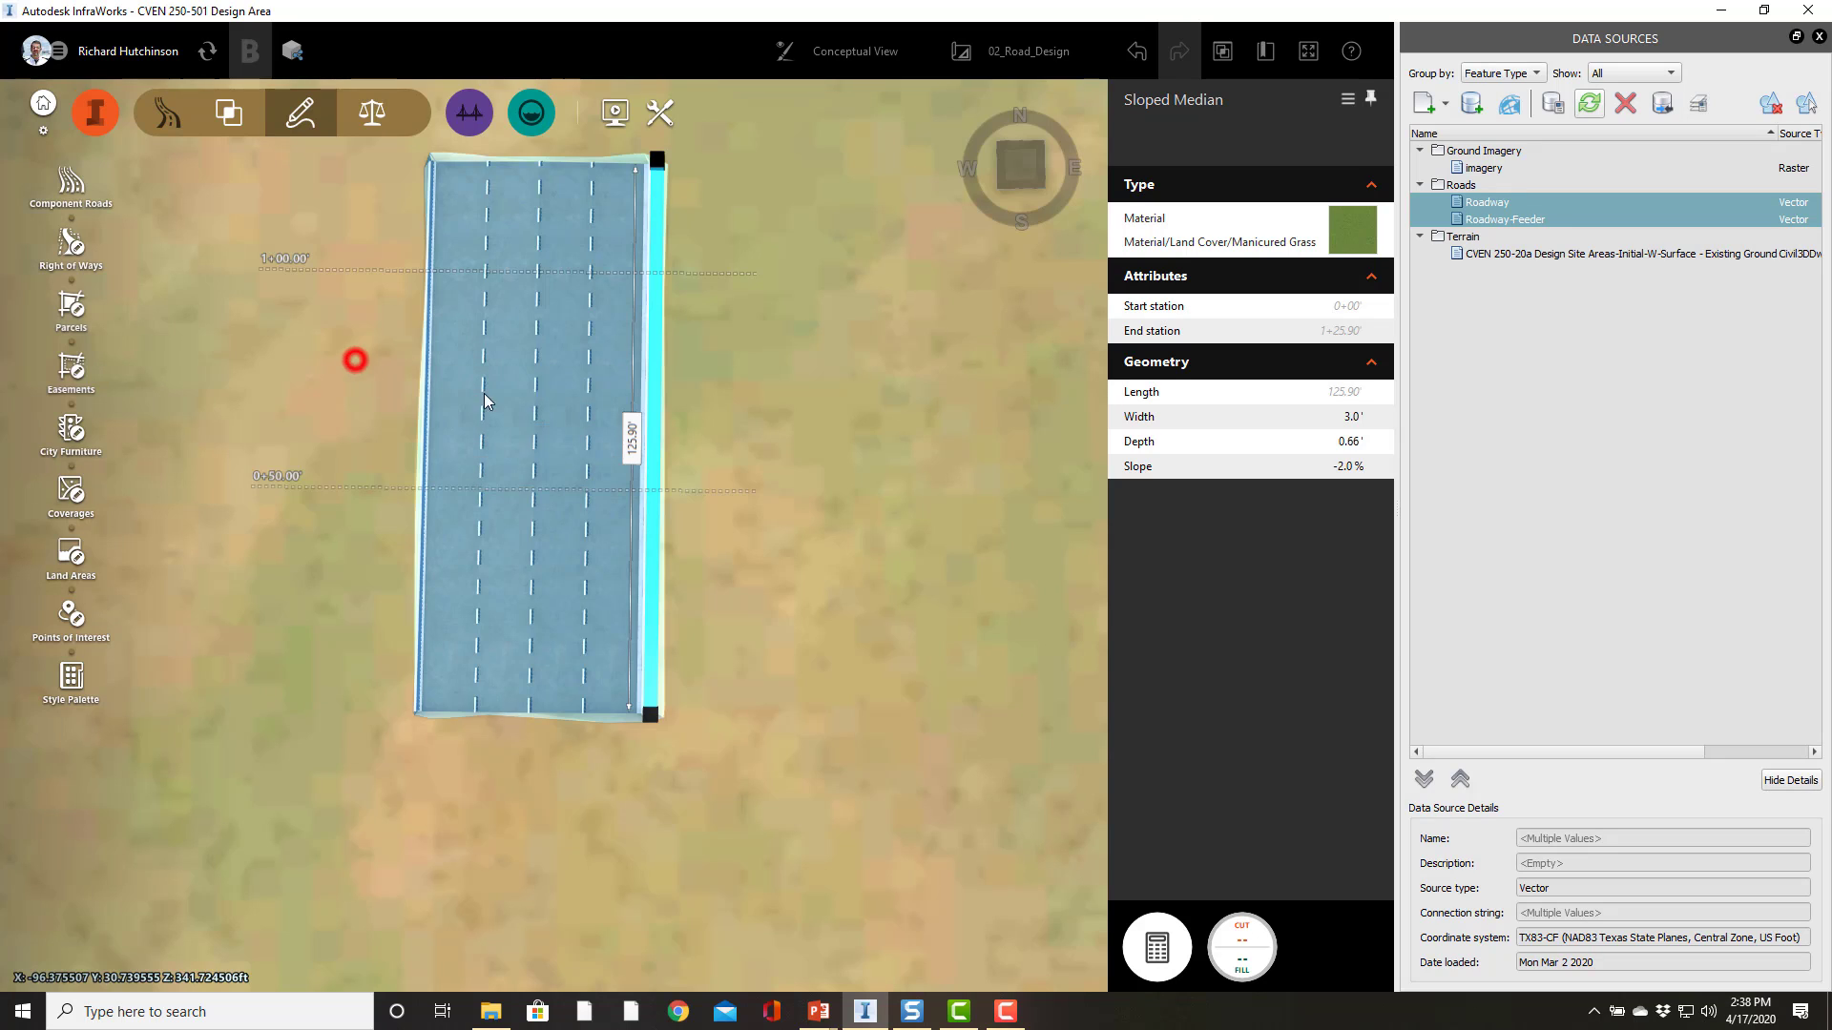
Step: Insert a Sloped Grass Median component along the road's left edge
{"action": "right_click", "coordinate": [439, 376]}
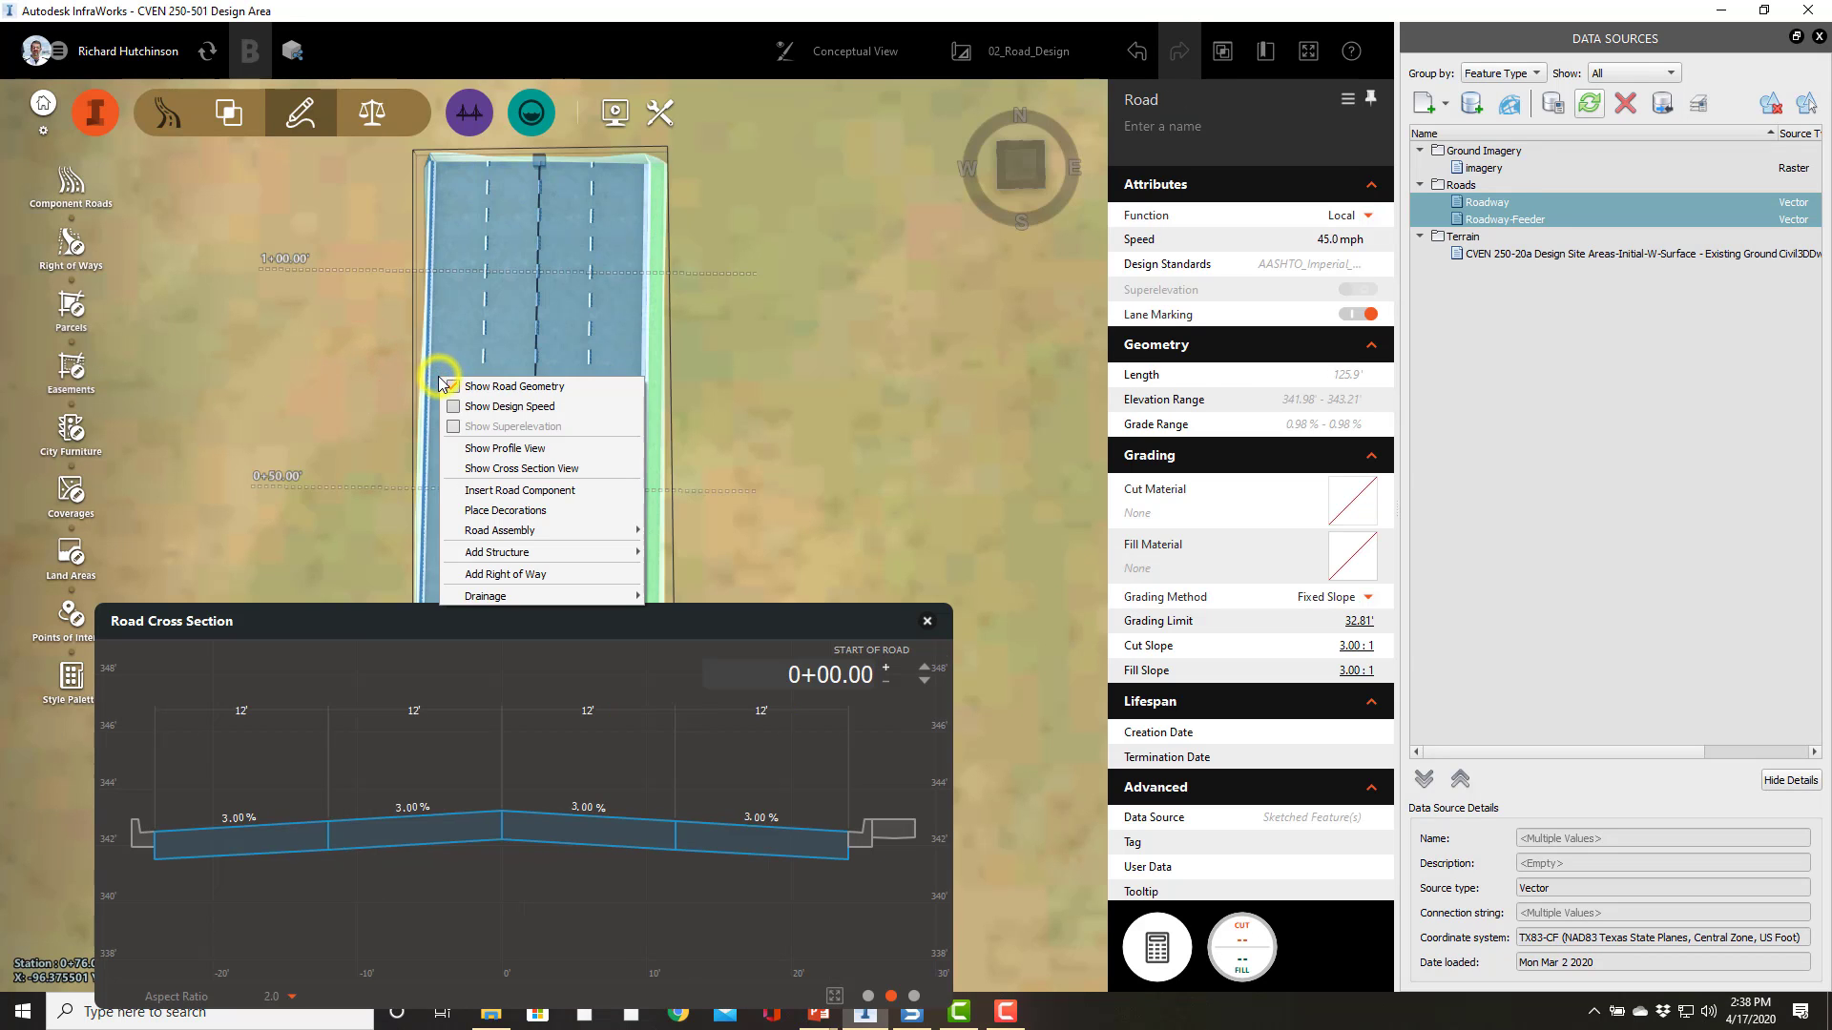
{"action": "left_click", "coordinate": [481, 490]}
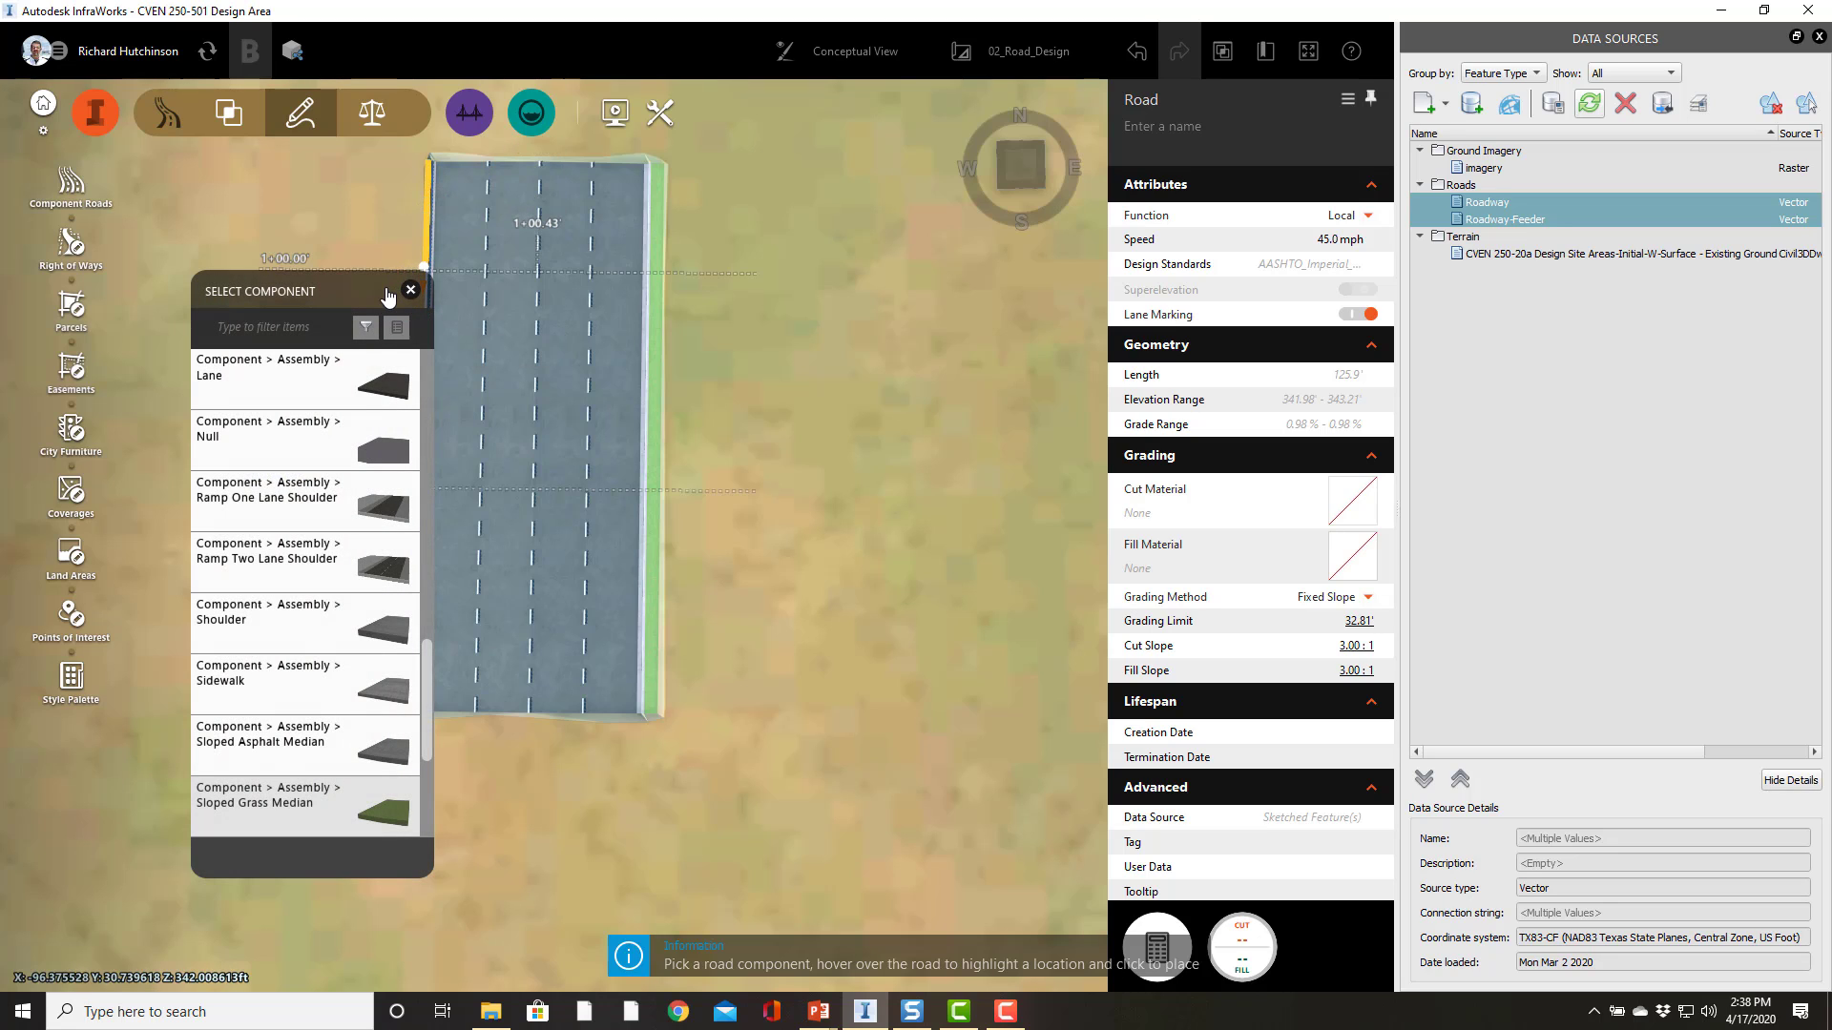
{"action": "left_click", "coordinate": [403, 232]}
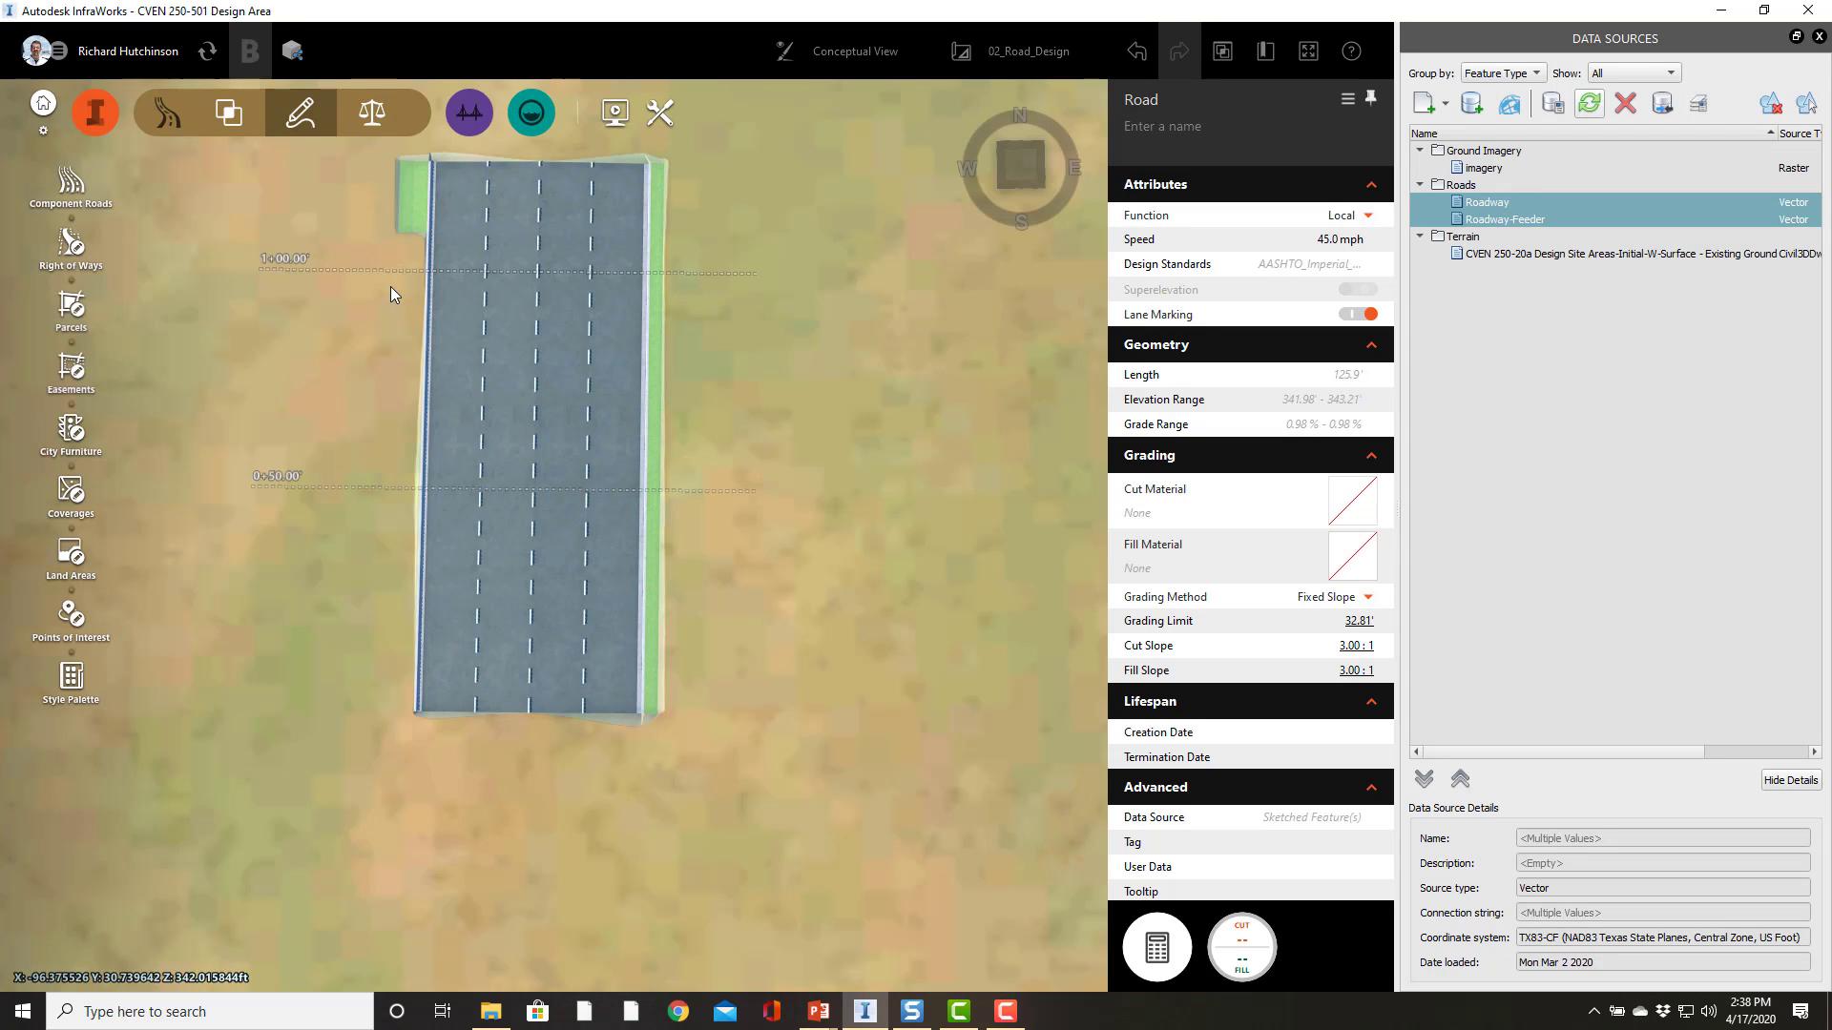
{"action": "left_click", "coordinate": [411, 198]}
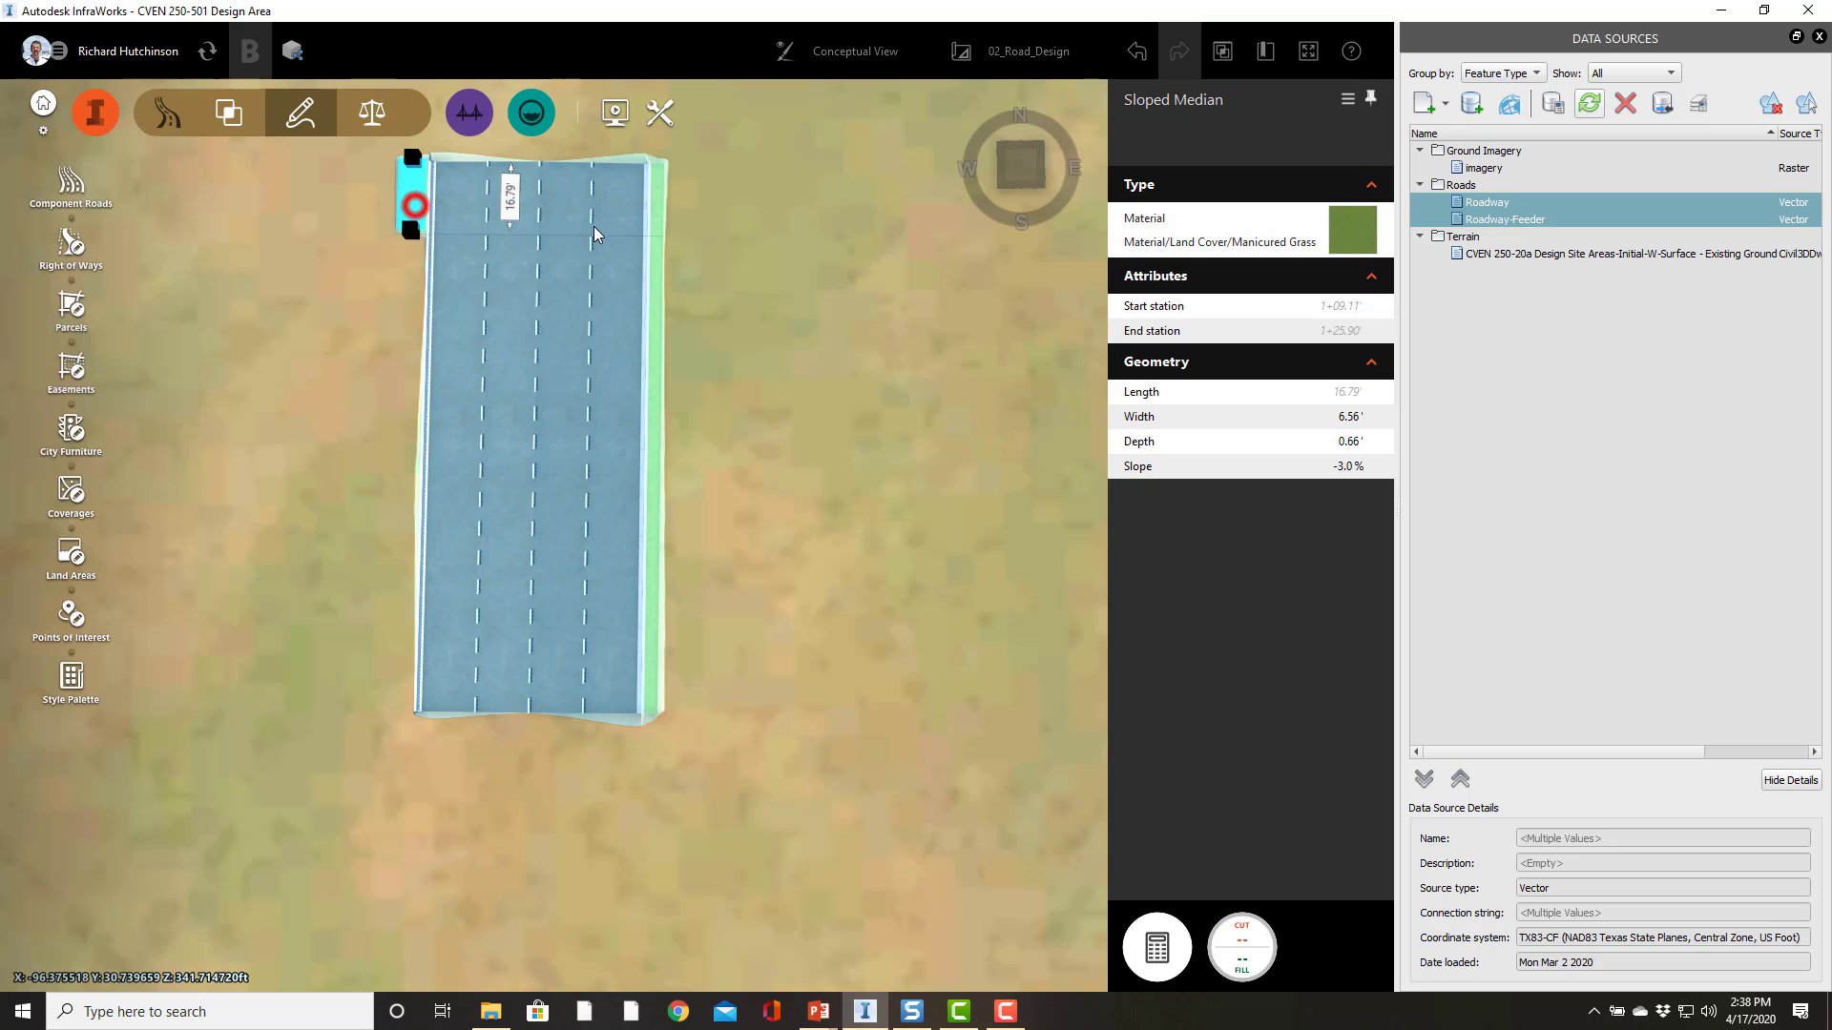
Step: Set the left grass median's width to 3 ft and its slope to -2%
{"action": "left_click", "coordinate": [1350, 420]}
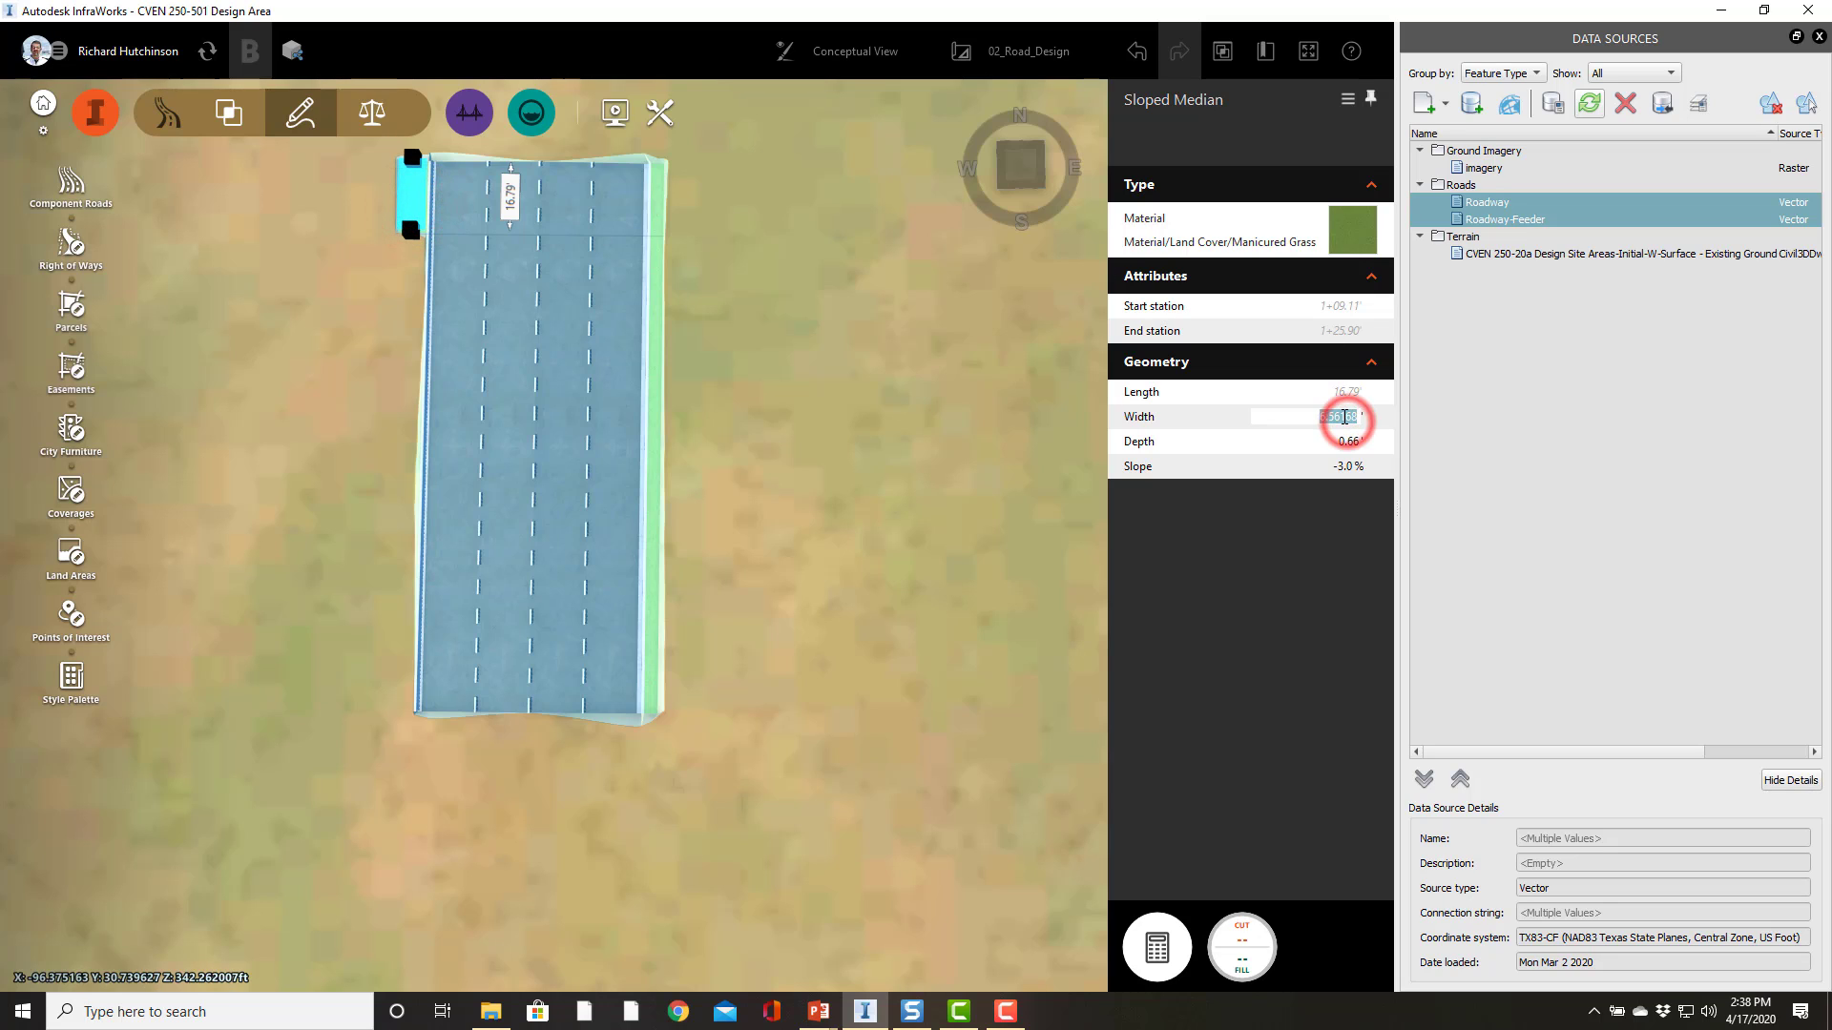
{"action": "type", "text": "3"}
{"action": "key", "text": "Return"}
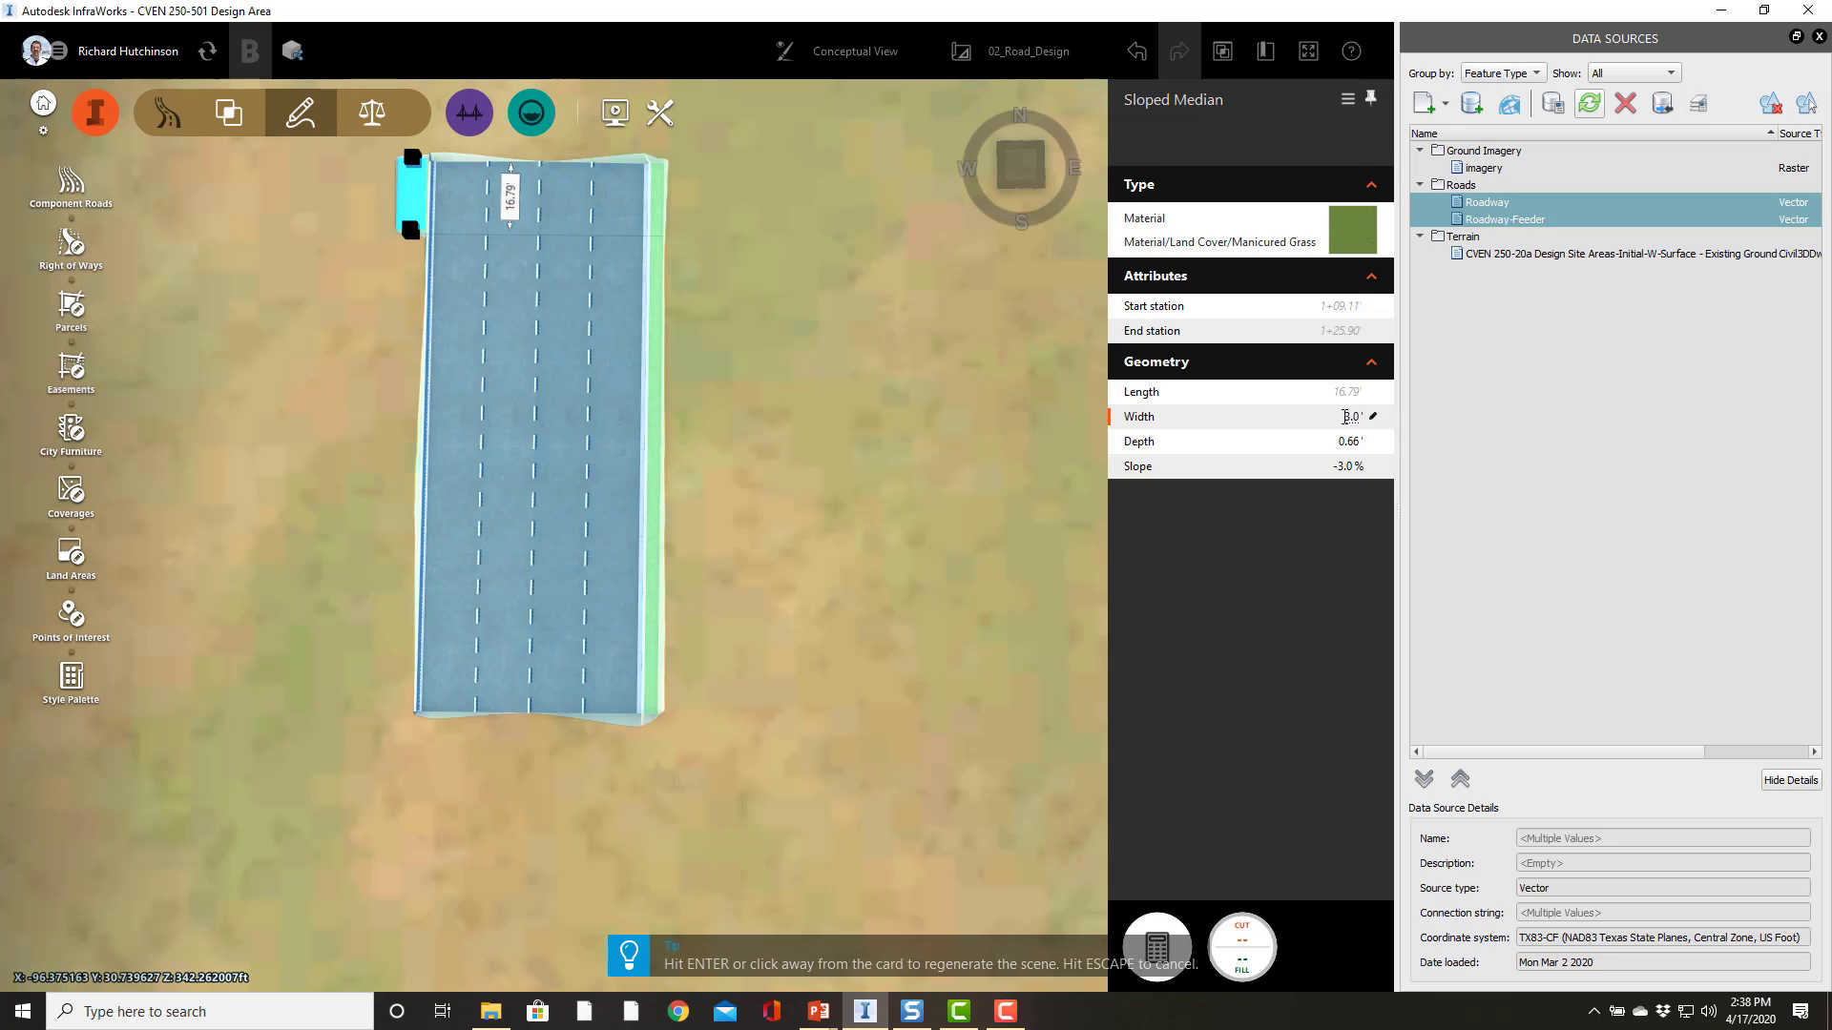
{"action": "key", "text": "Tab"}
{"action": "key", "text": "Return"}
Step: Extend the left grass median's start so it aligns with the start of the road
{"action": "left_click", "coordinate": [409, 231]}
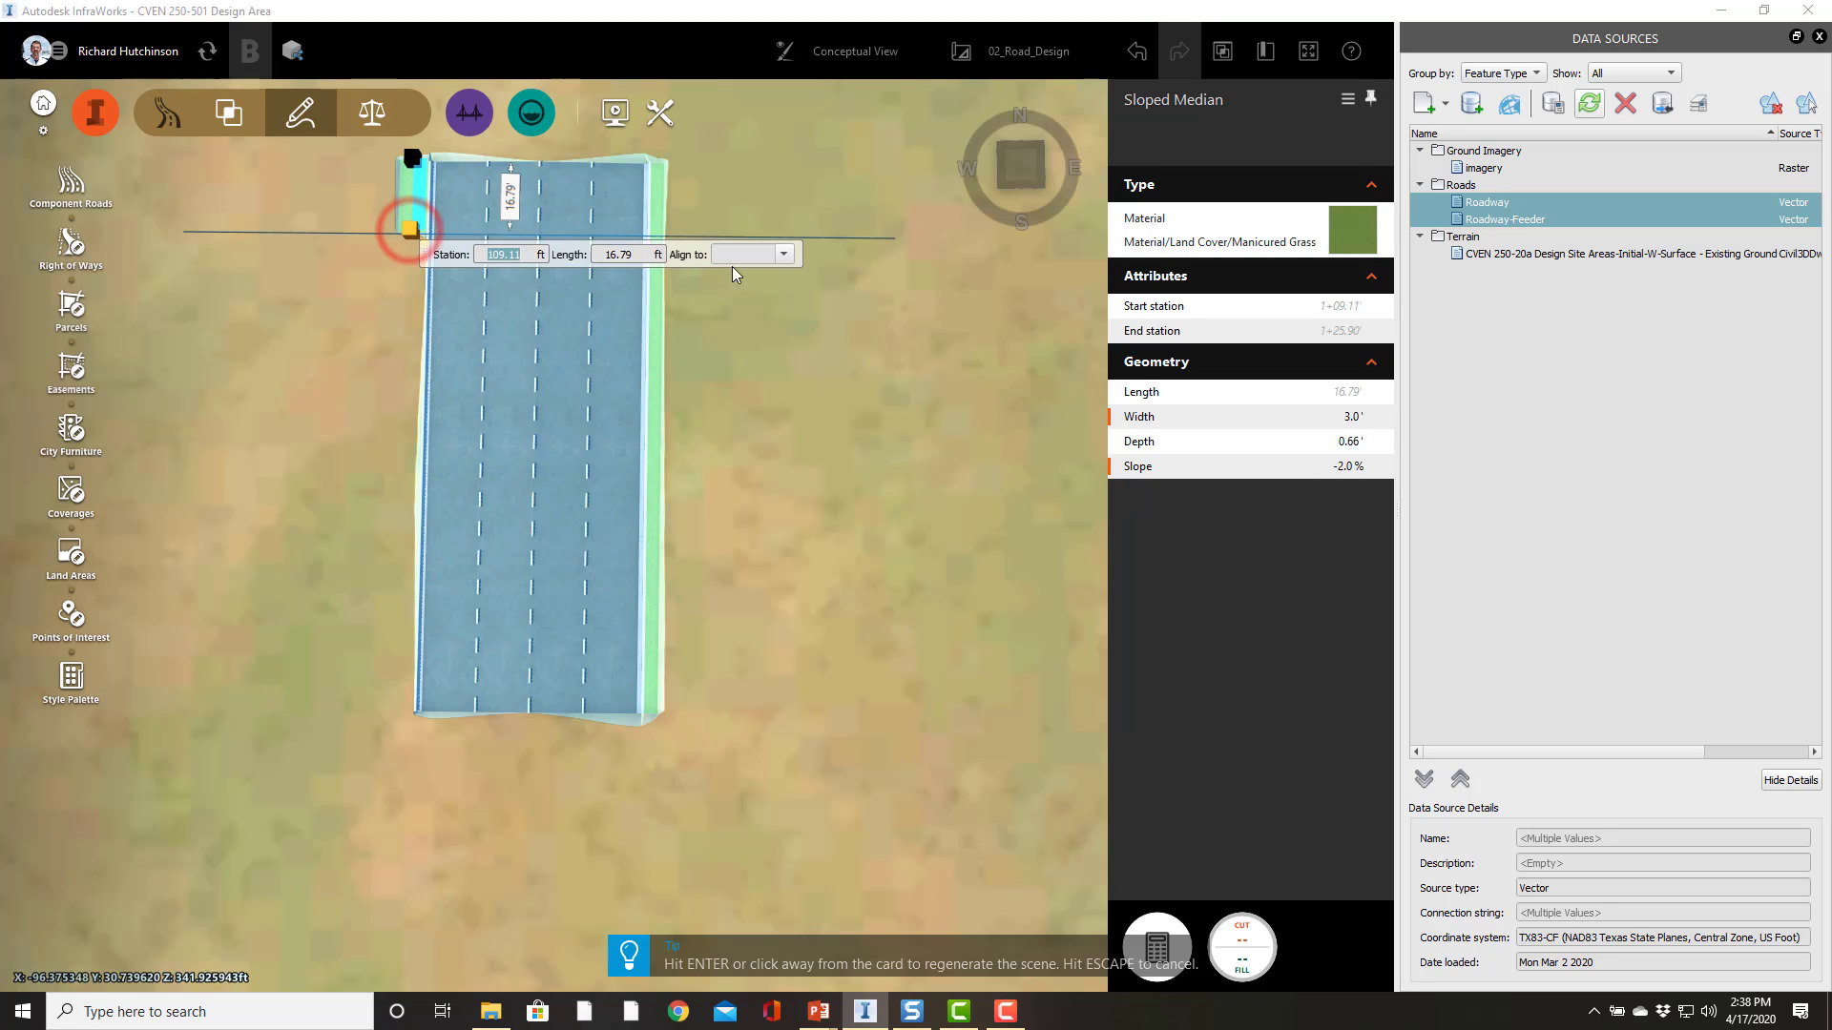
{"action": "left_click", "coordinate": [785, 256]}
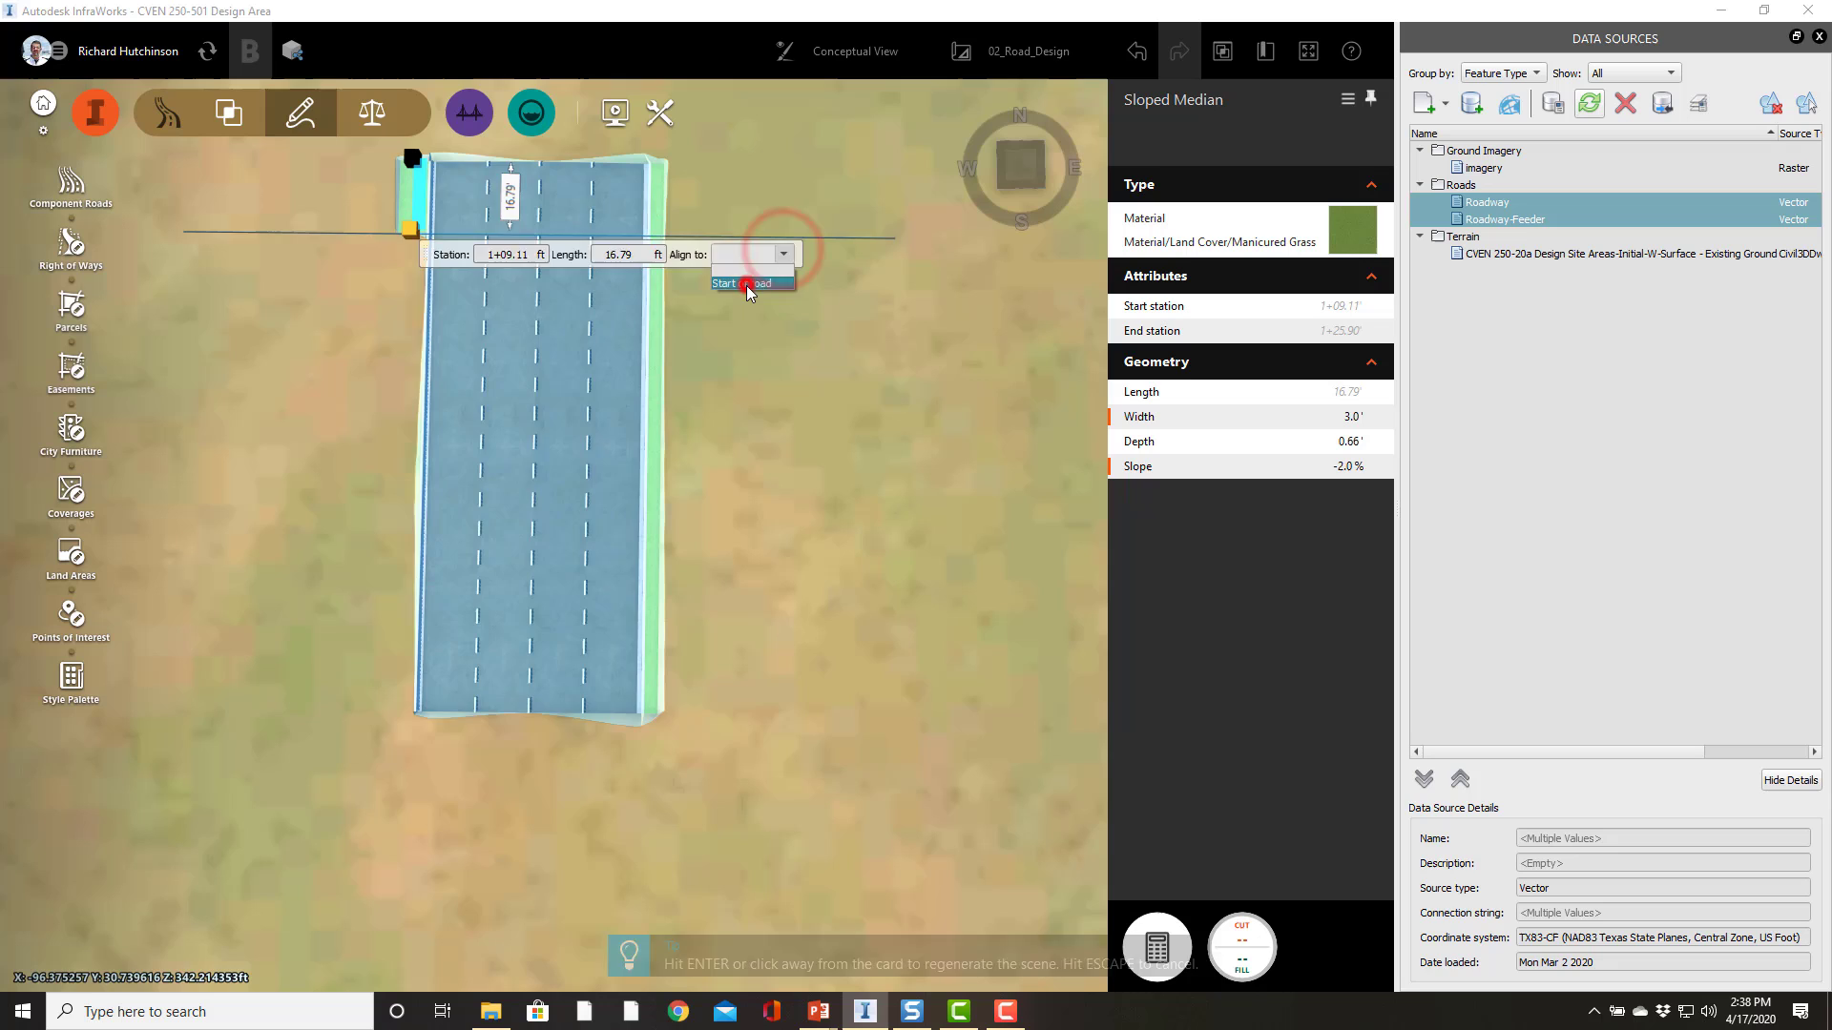
{"action": "left_click", "coordinate": [746, 279]}
{"action": "left_click", "coordinate": [441, 854]}
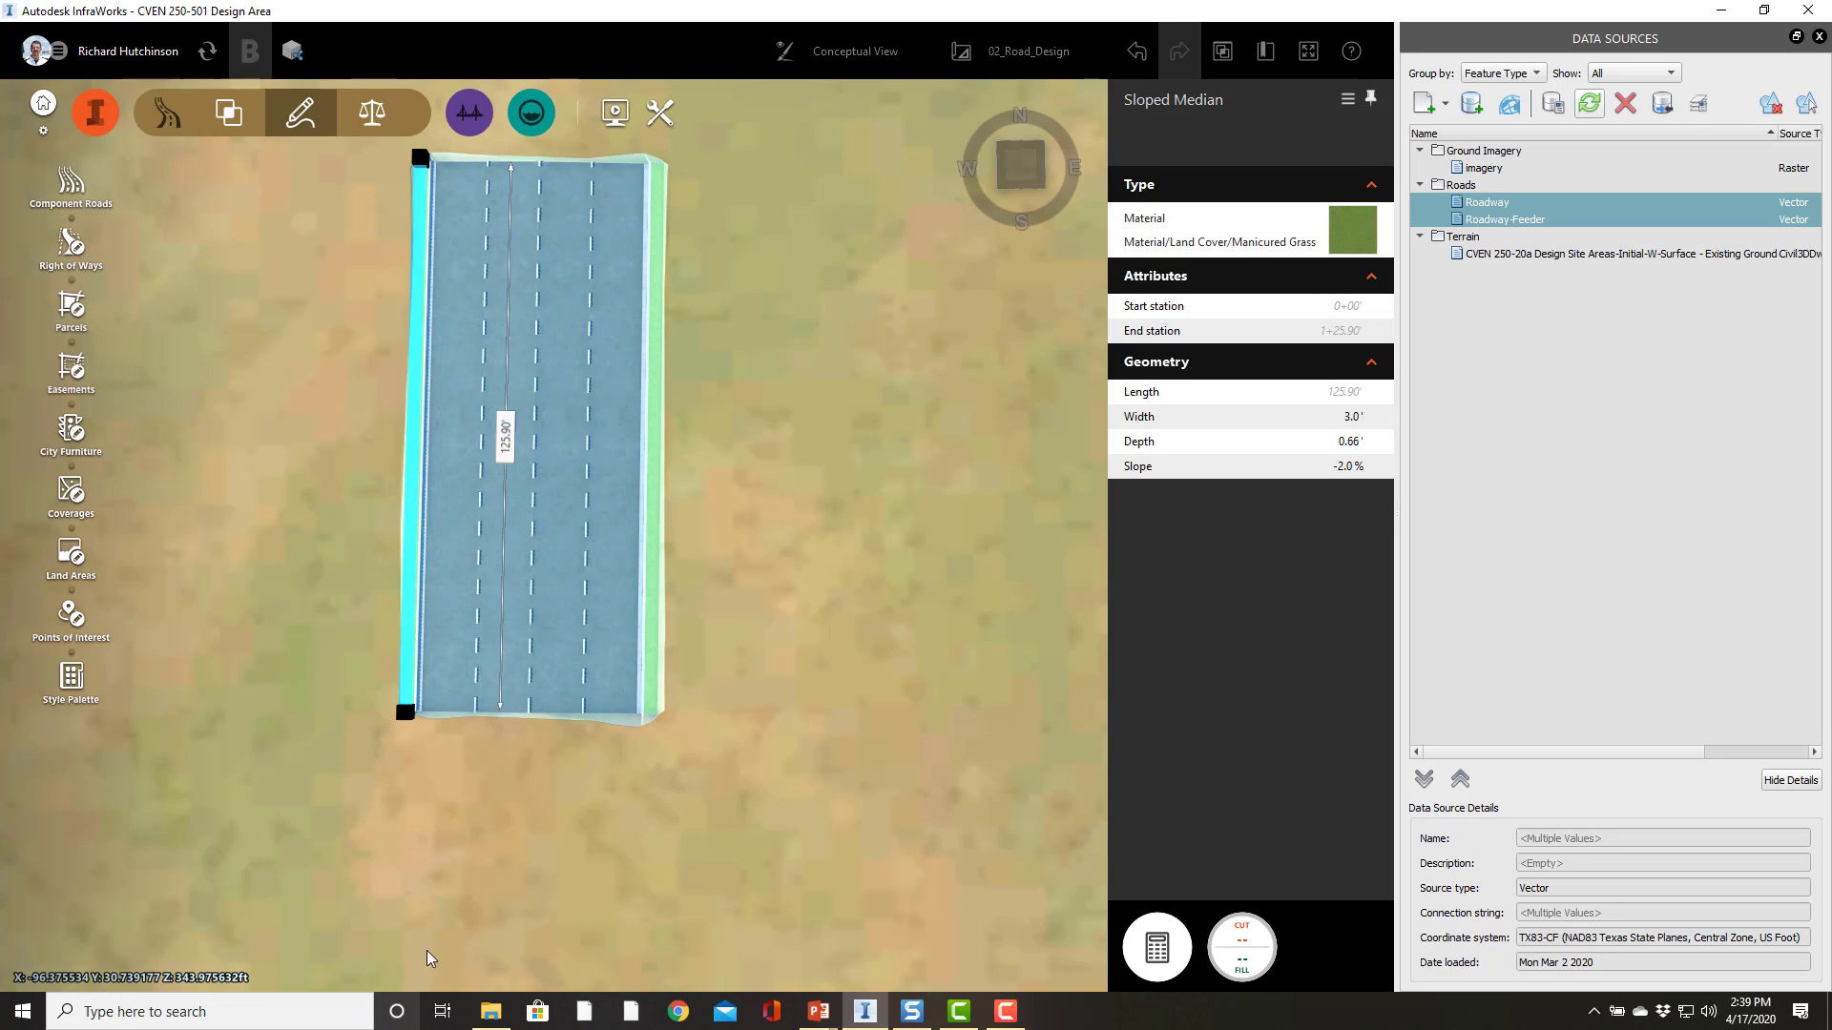
Step: Inspect the road, its cross section and the right grass median in the 3D view
{"action": "left_click_drag", "start_coordinate": [535, 839], "coordinate": [532, 584]}
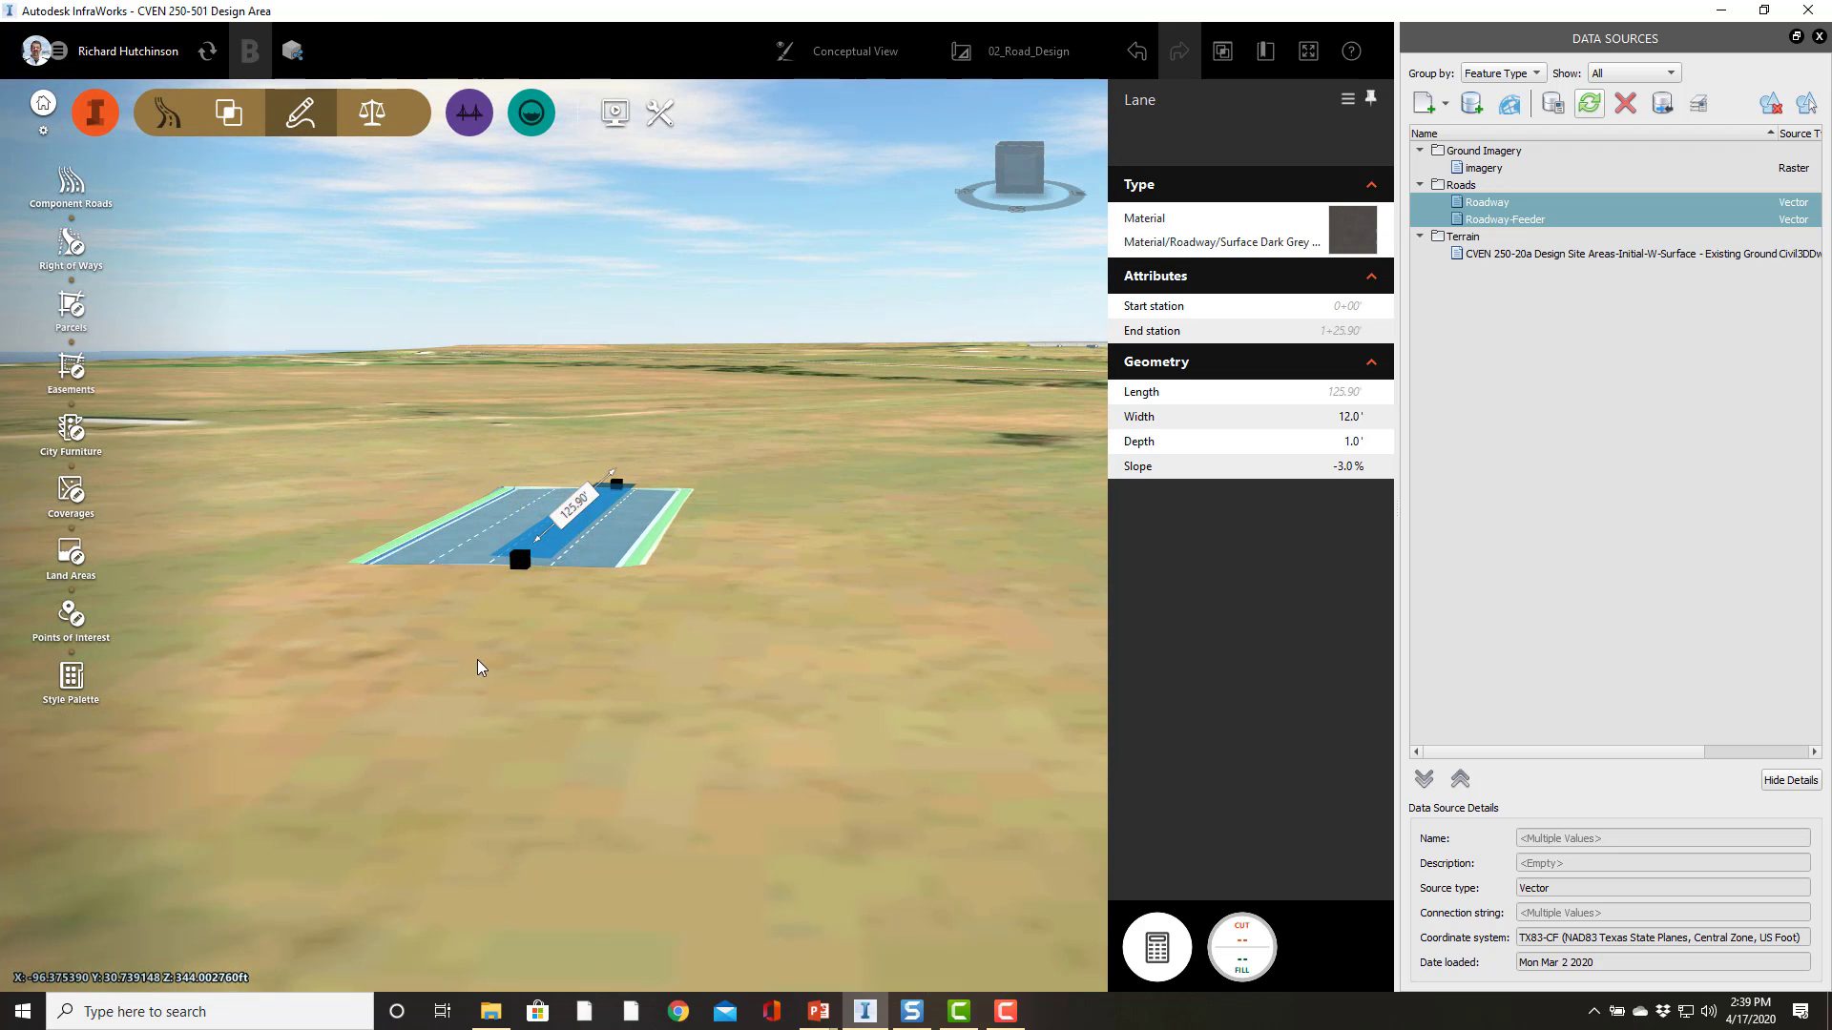
{"action": "left_click_drag", "start_coordinate": [477, 660], "coordinate": [482, 703]}
{"action": "left_click", "coordinate": [732, 597]}
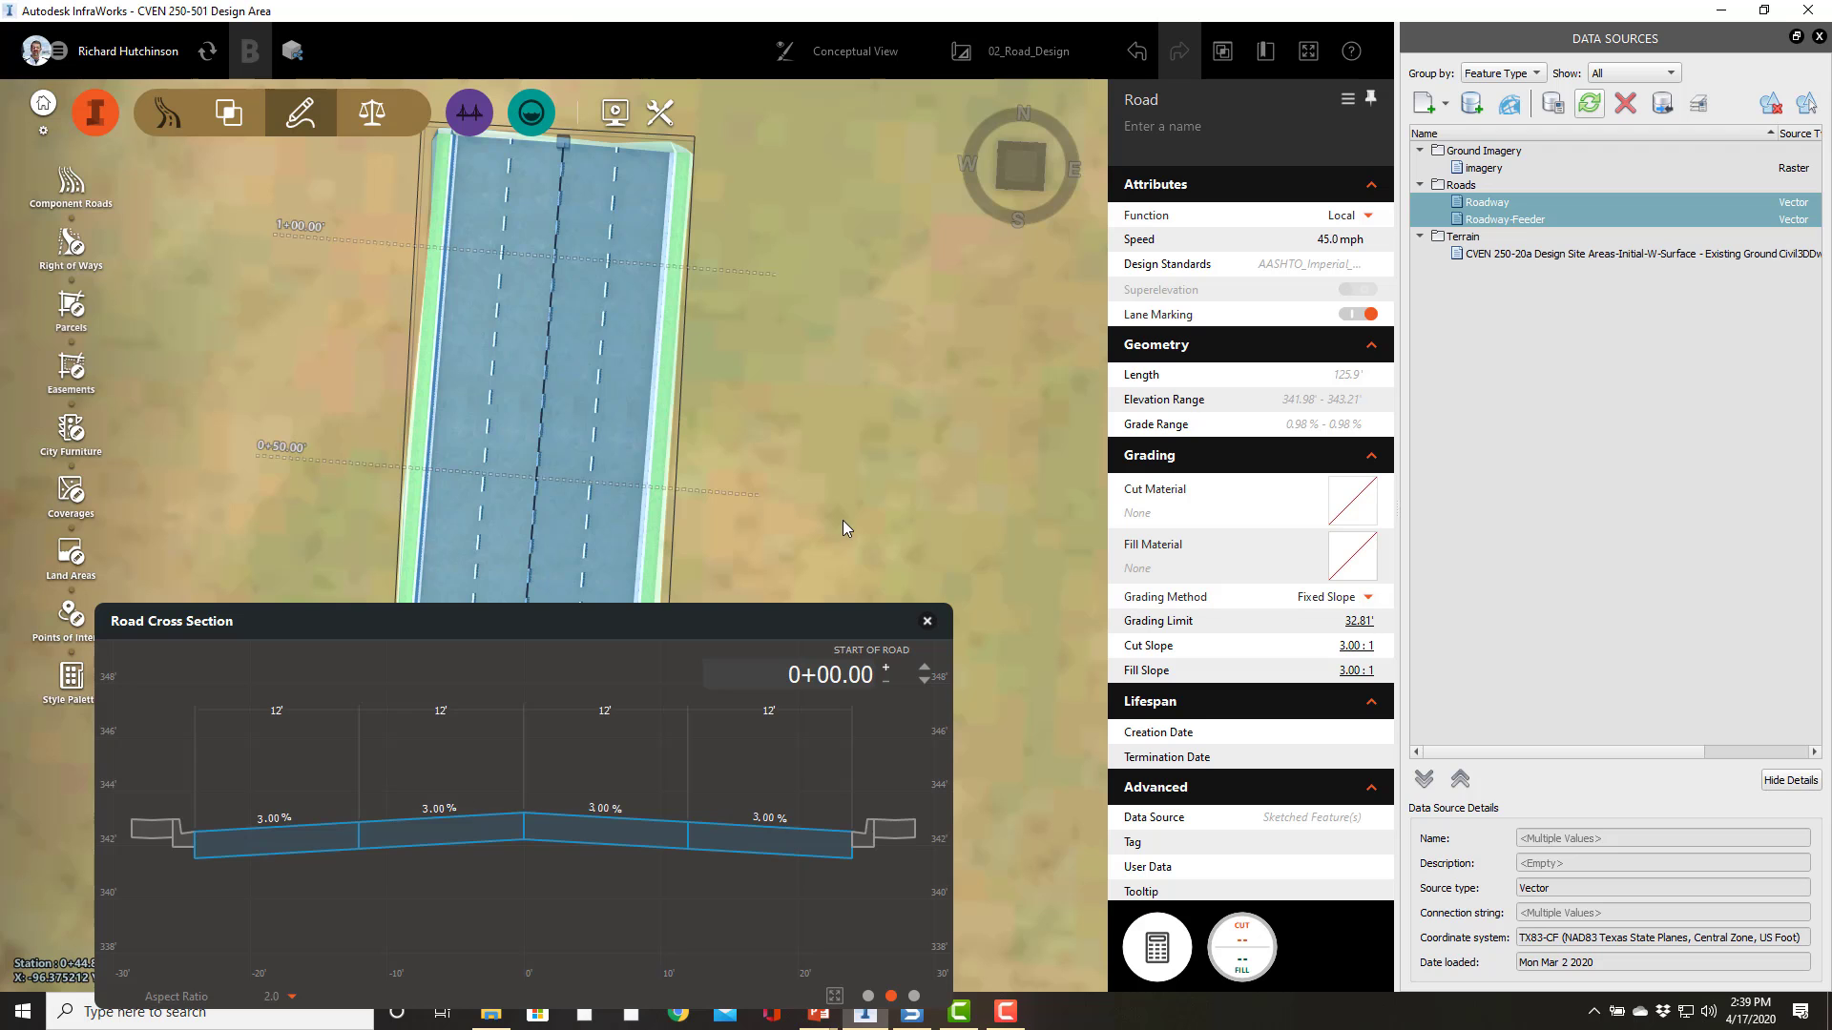
{"action": "mouse_move", "coordinate": [844, 519]}
{"action": "left_mouse_down"}
{"action": "mouse_move", "coordinate": [878, 478]}
{"action": "mouse_move", "coordinate": [832, 434]}
{"action": "left_mouse_up"}
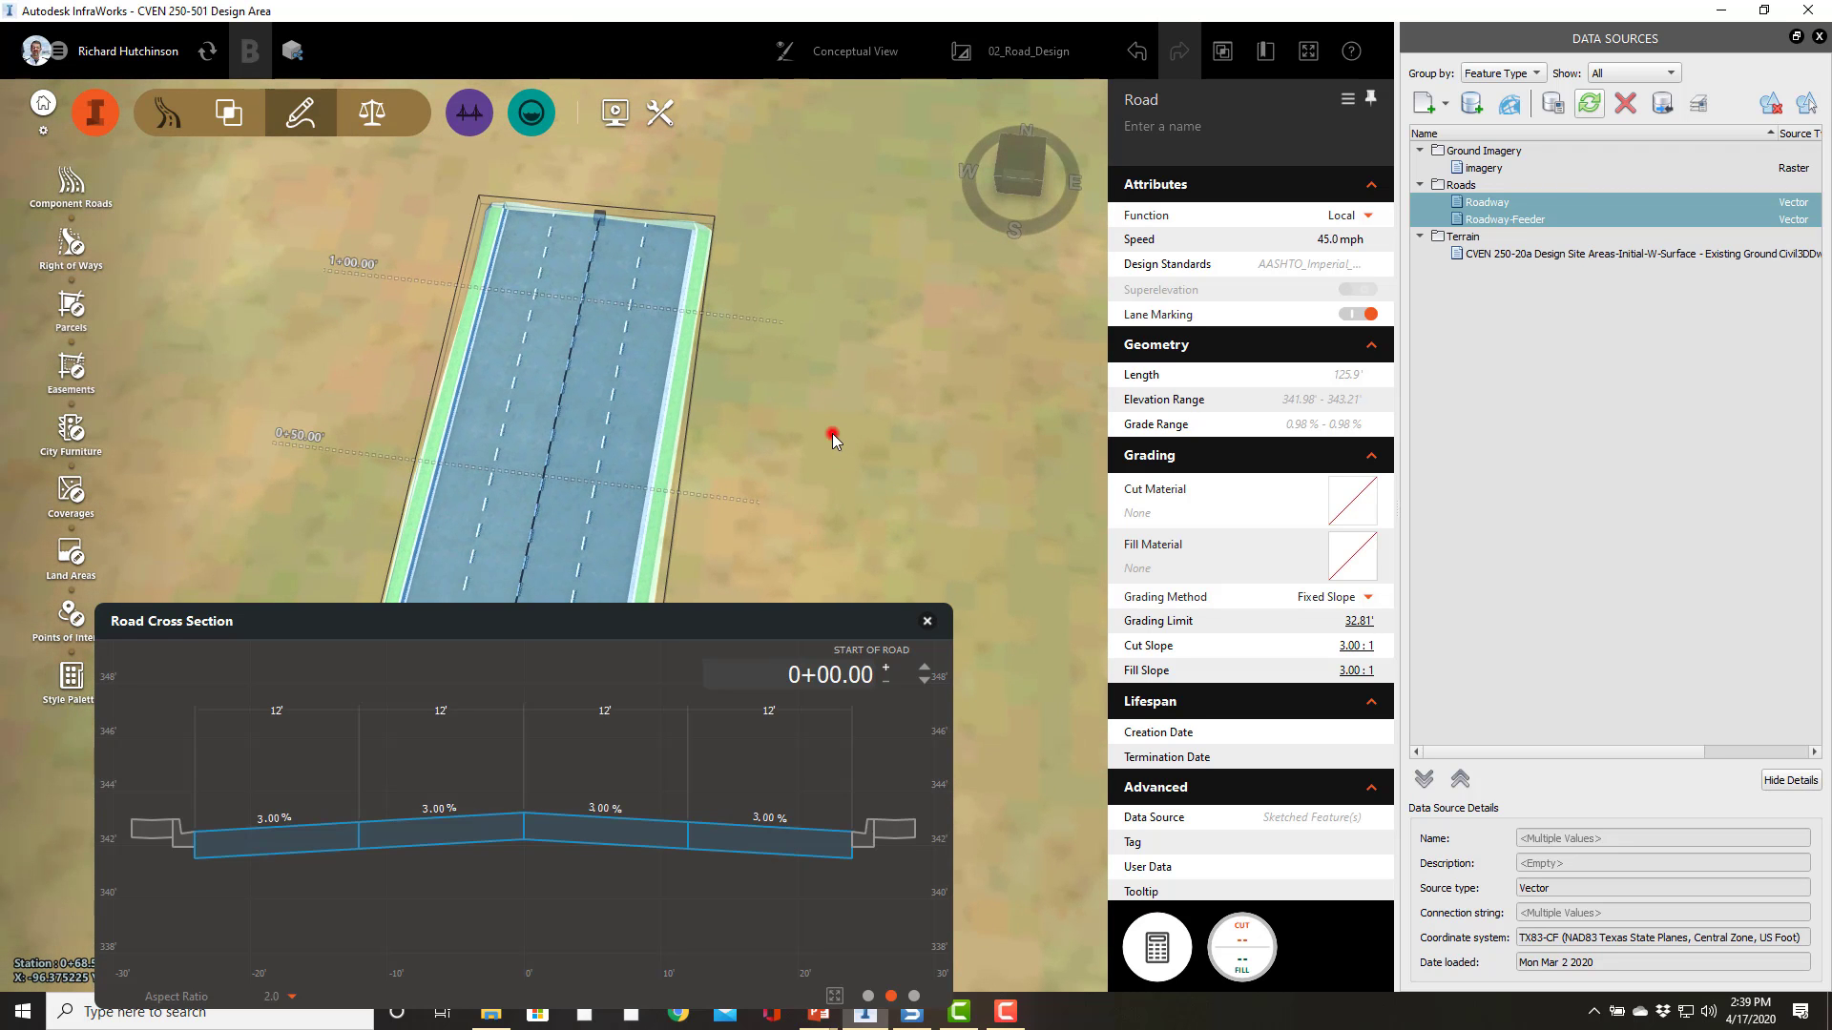
{"action": "left_click", "coordinate": [832, 433]}
{"action": "left_click_drag", "start_coordinate": [653, 763], "coordinate": [663, 667]}
{"action": "scroll", "coordinate": [654, 638], "scroll_direction": "up", "scroll_amount": 3}
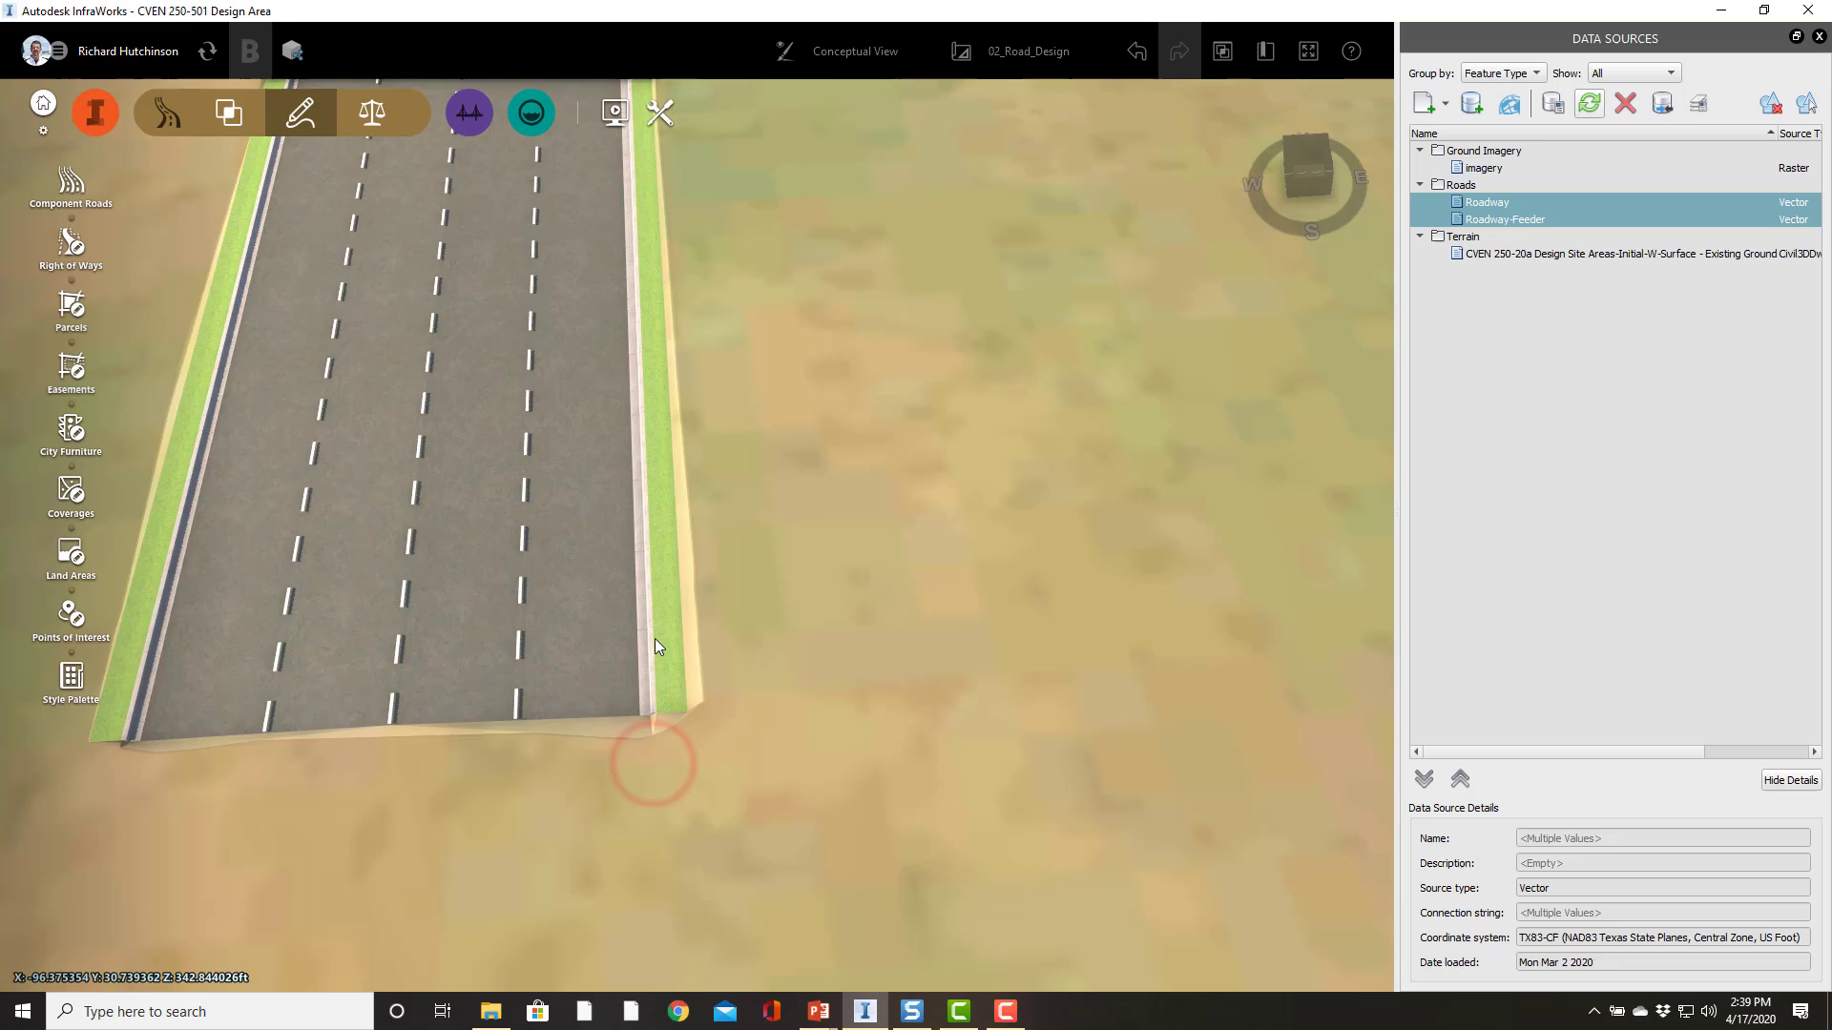
{"action": "left_click", "coordinate": [666, 691]}
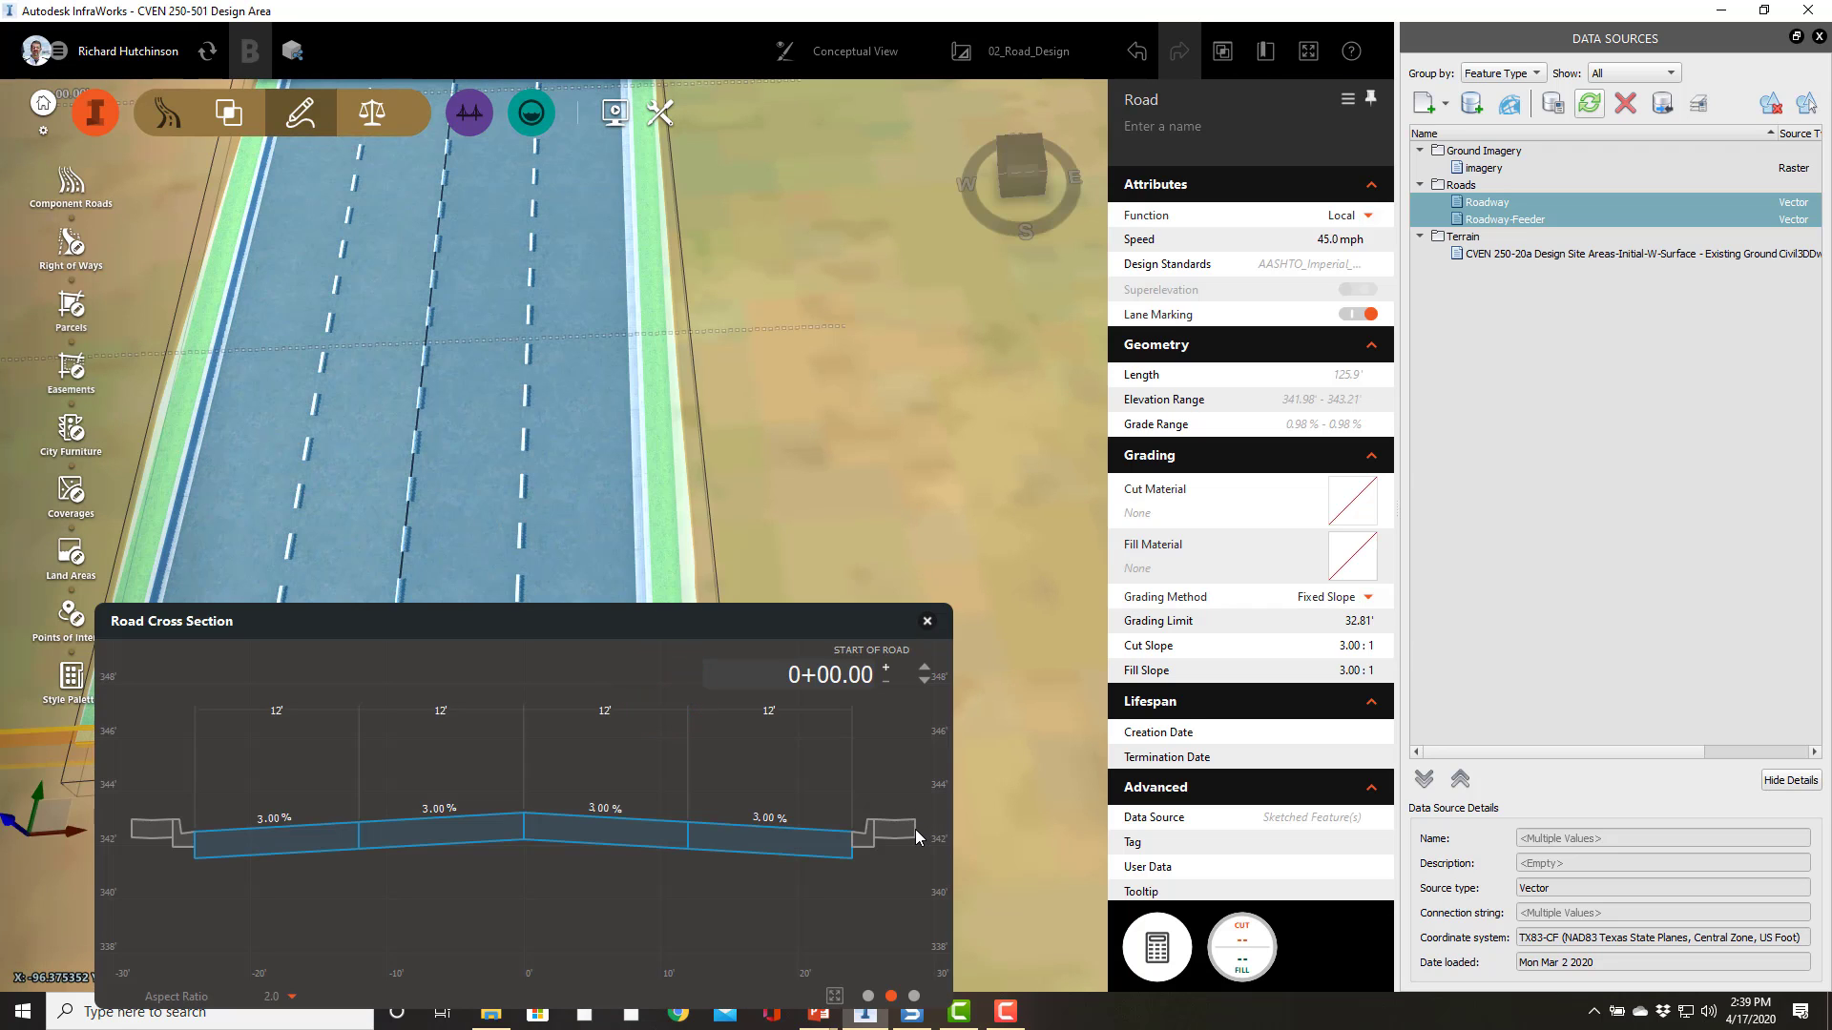
{"action": "left_click", "coordinate": [668, 498]}
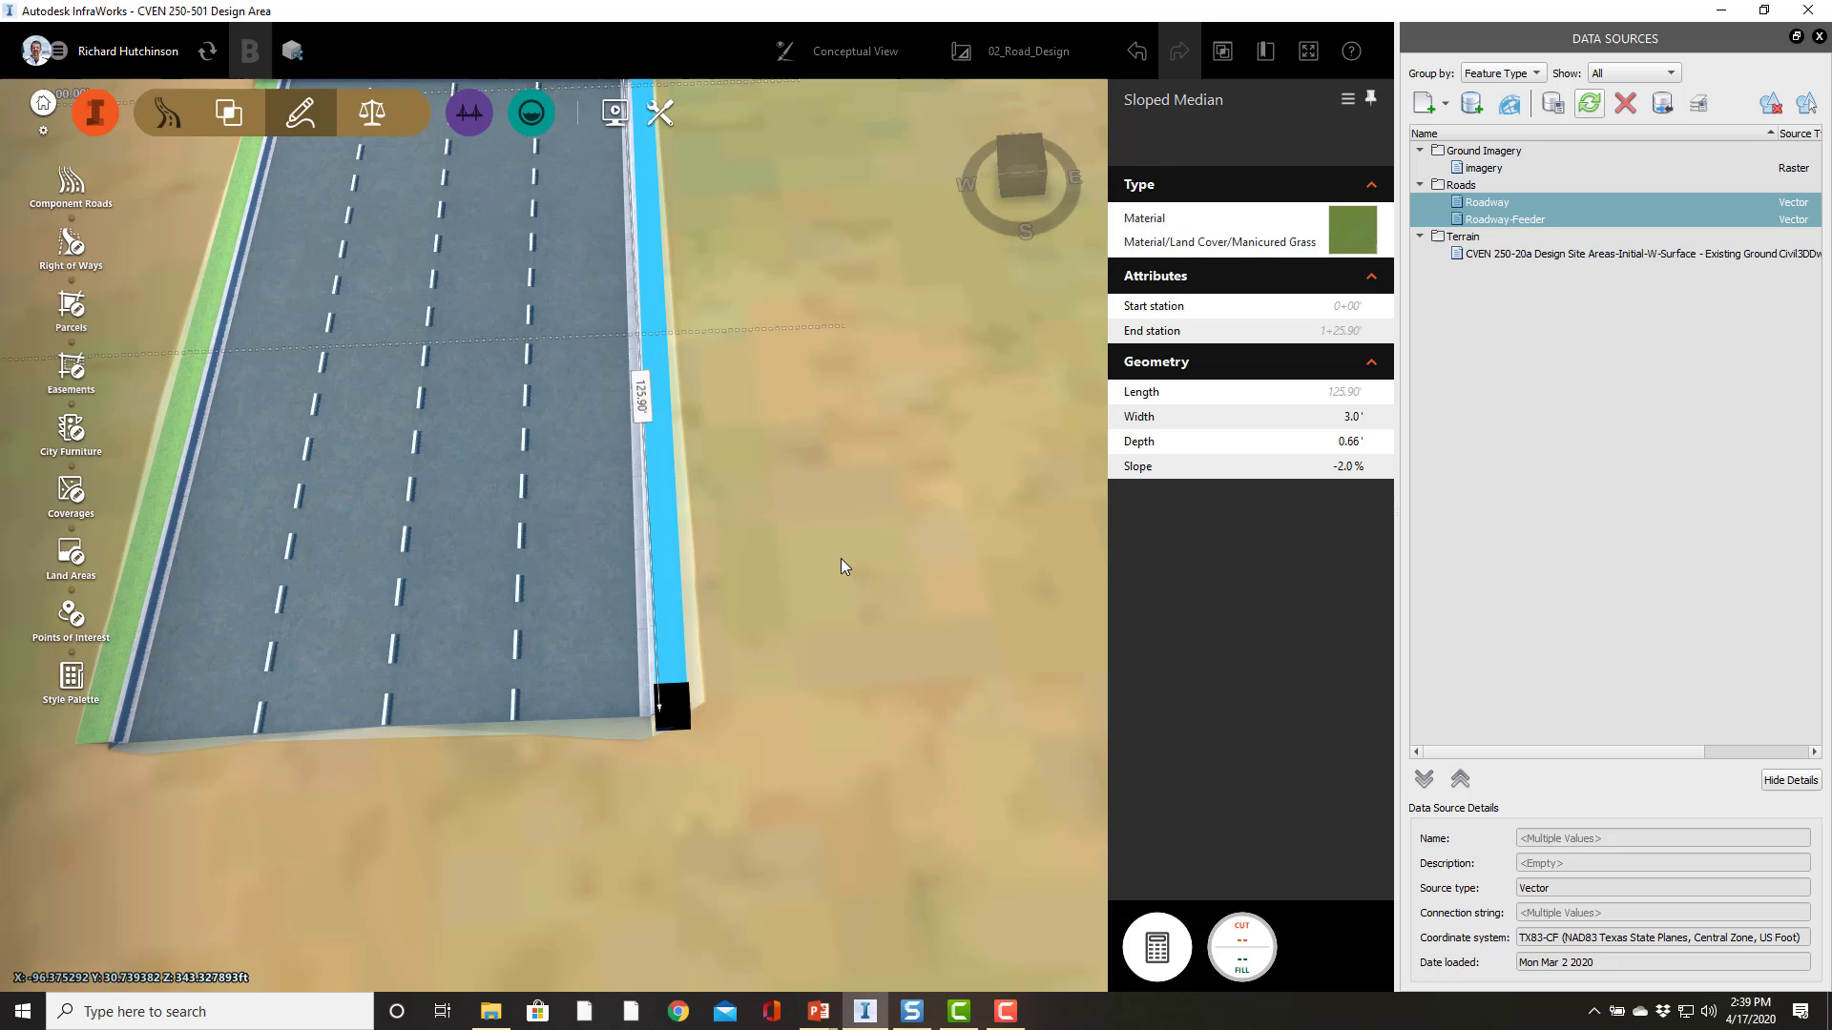
{"action": "right_click", "coordinate": [671, 612]}
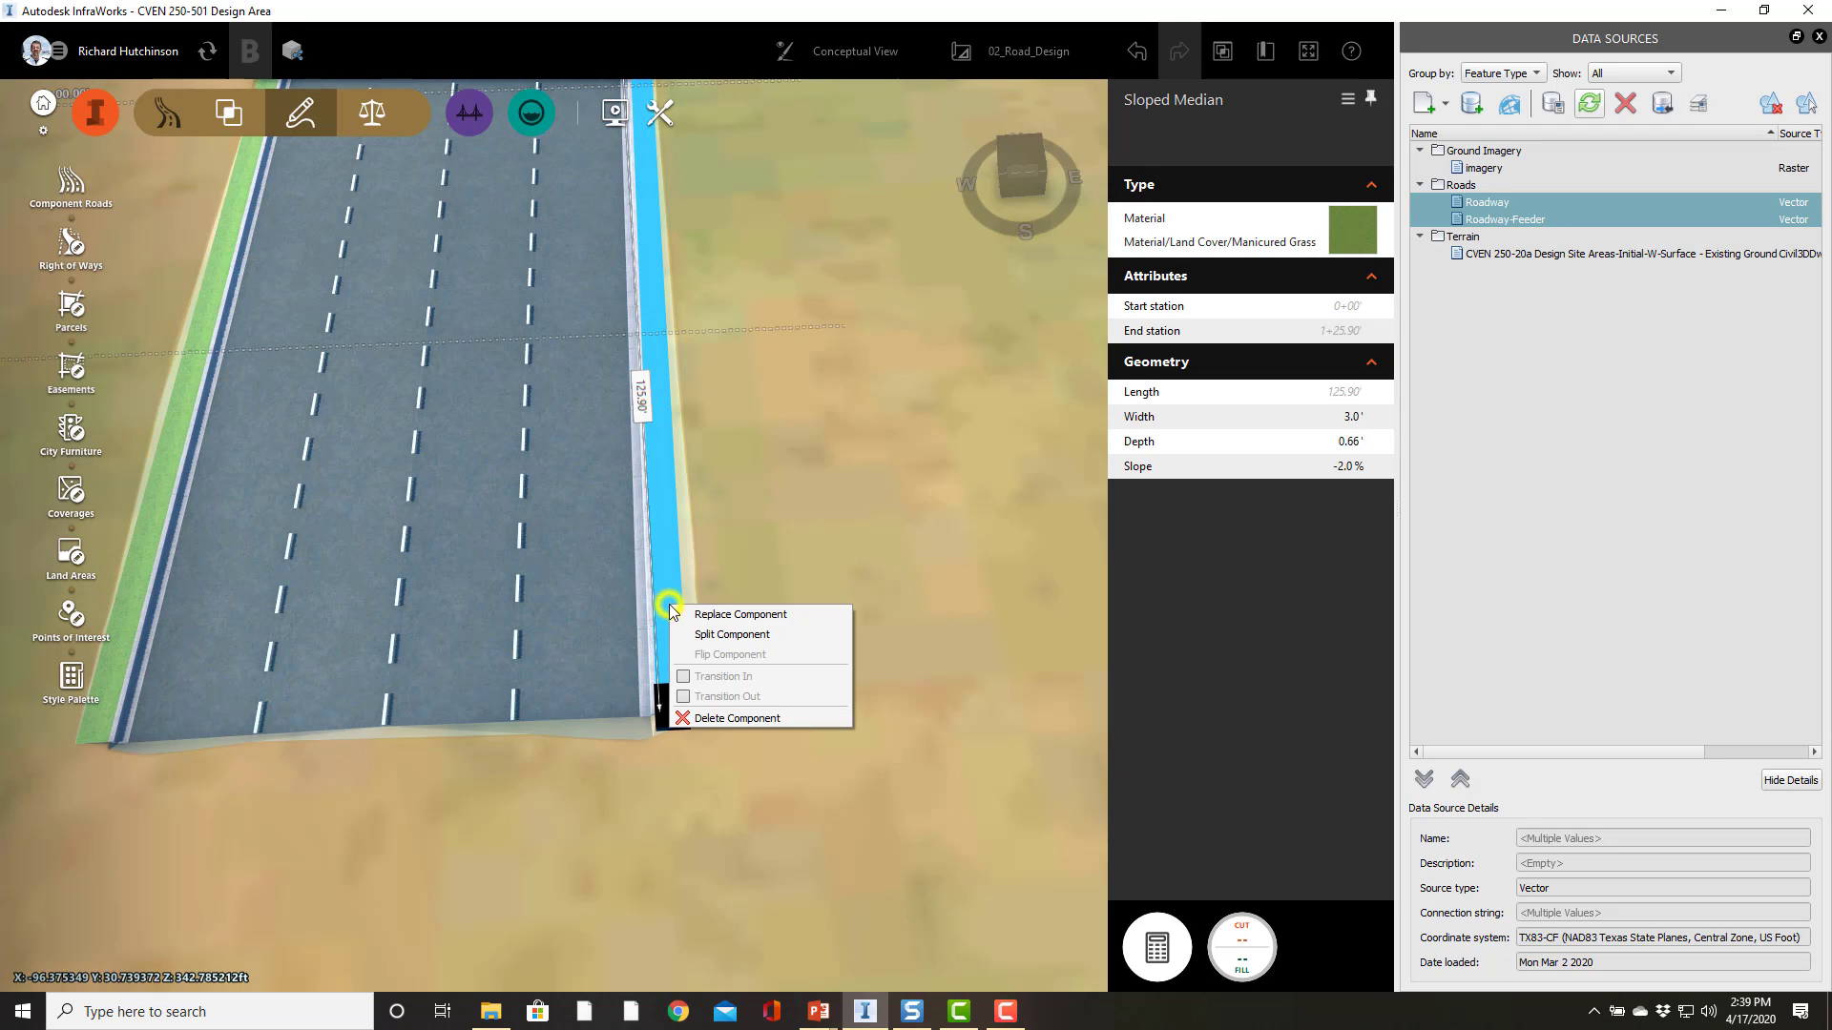
{"action": "left_click", "coordinate": [861, 514]}
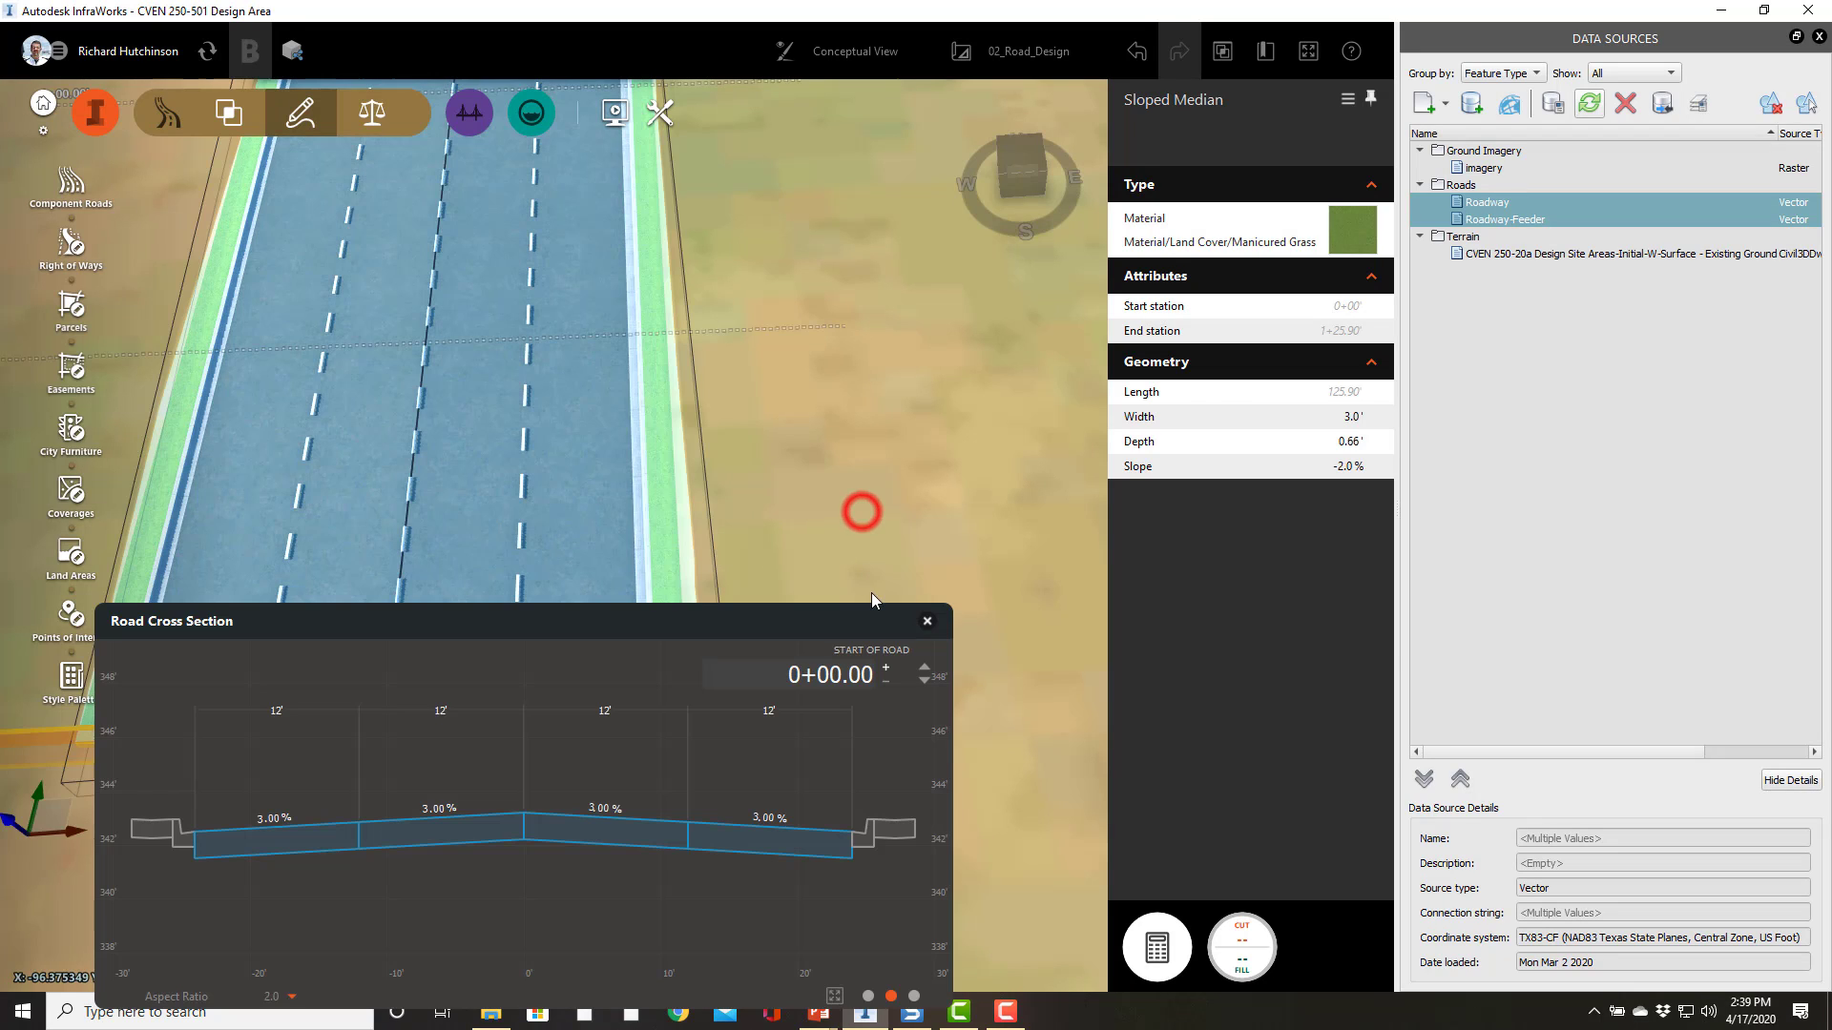
Step: Insert a Sidewalk component along the road's right edge, filtering the component list for side
{"action": "scroll", "coordinate": [895, 508], "scroll_direction": "down", "scroll_amount": 1}
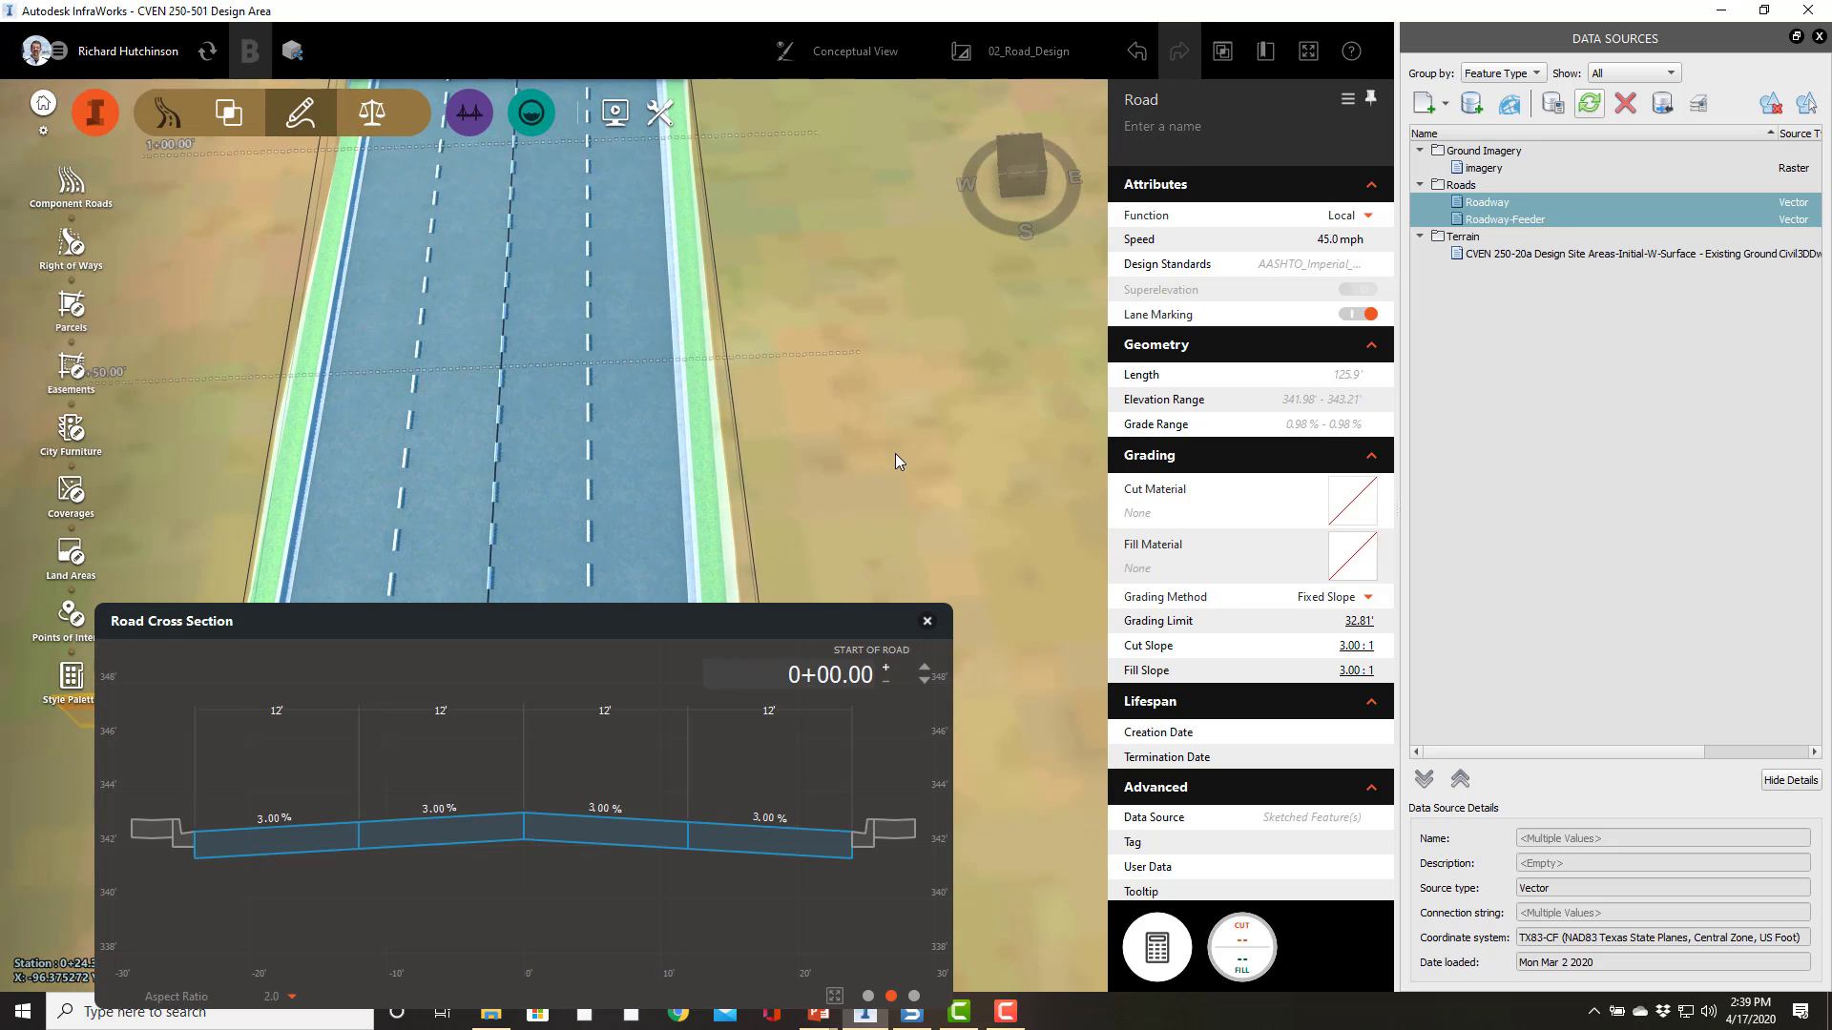
{"action": "left_click_drag", "start_coordinate": [892, 440], "coordinate": [874, 669]}
{"action": "scroll", "coordinate": [845, 466], "scroll_direction": "down", "scroll_amount": 1}
{"action": "scroll", "coordinate": [845, 466], "scroll_direction": "down", "scroll_amount": 1}
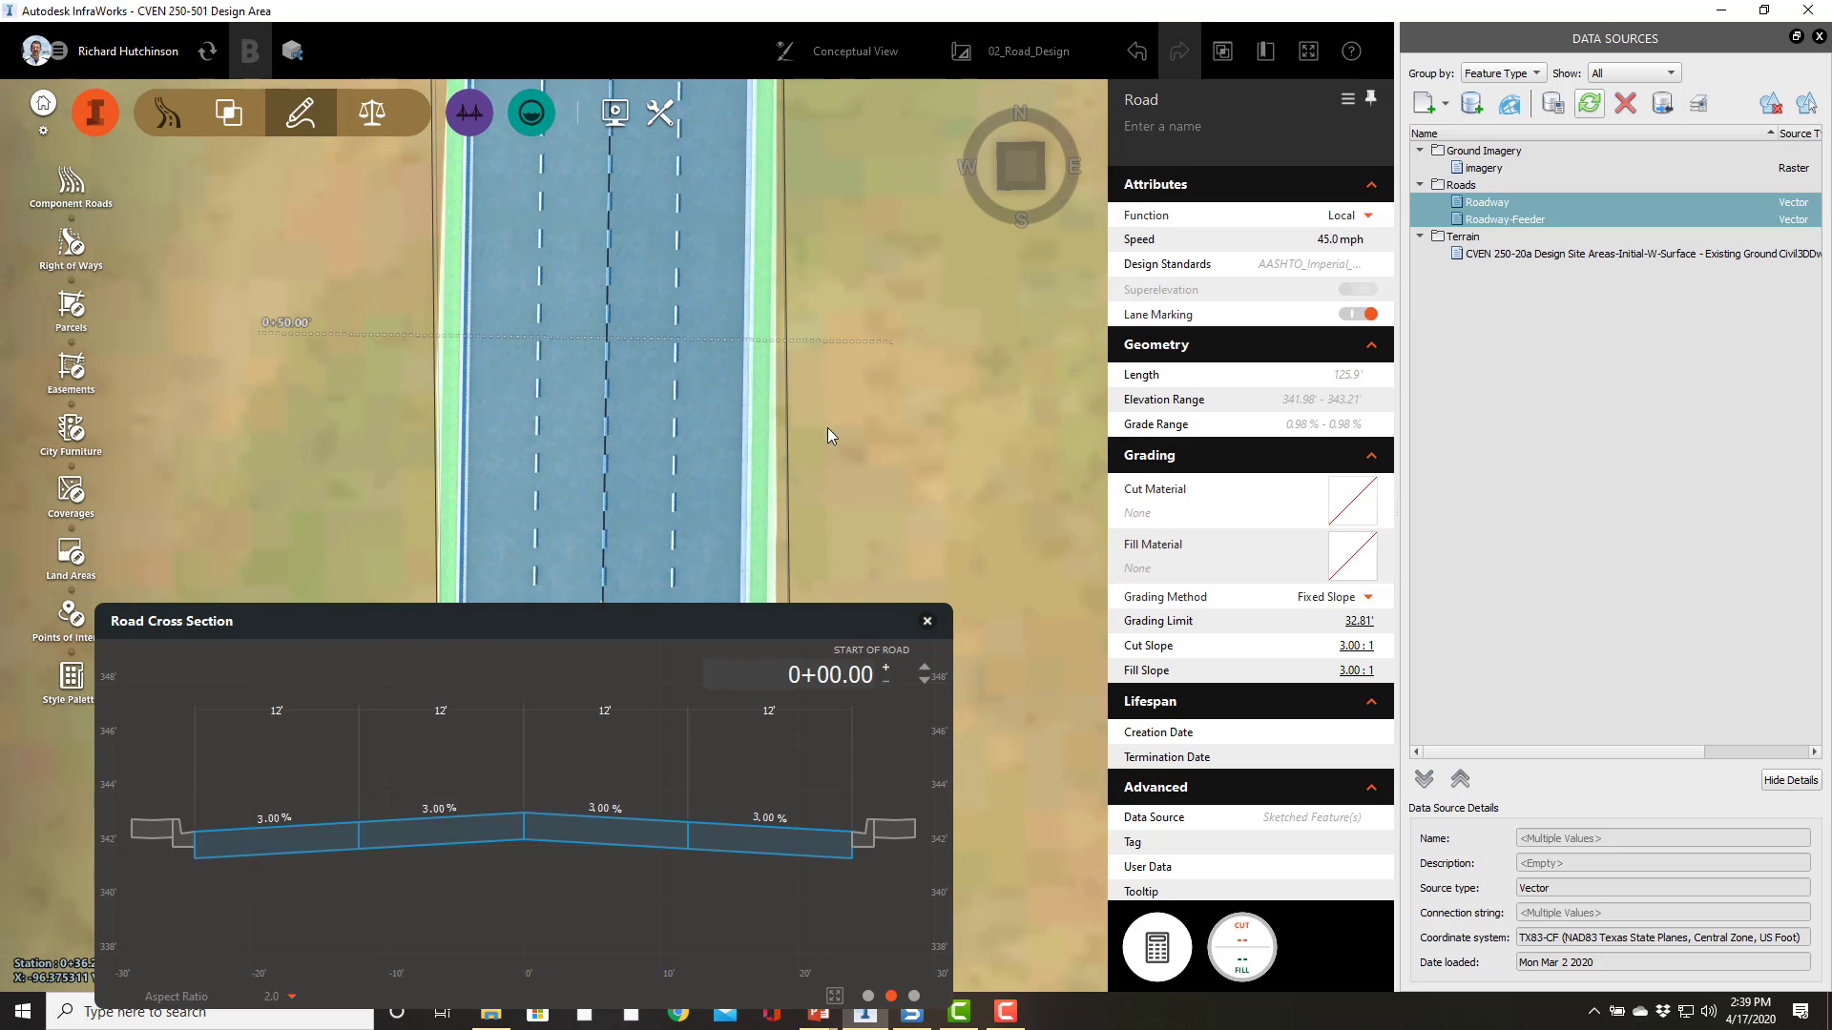
{"action": "right_click", "coordinate": [770, 409]}
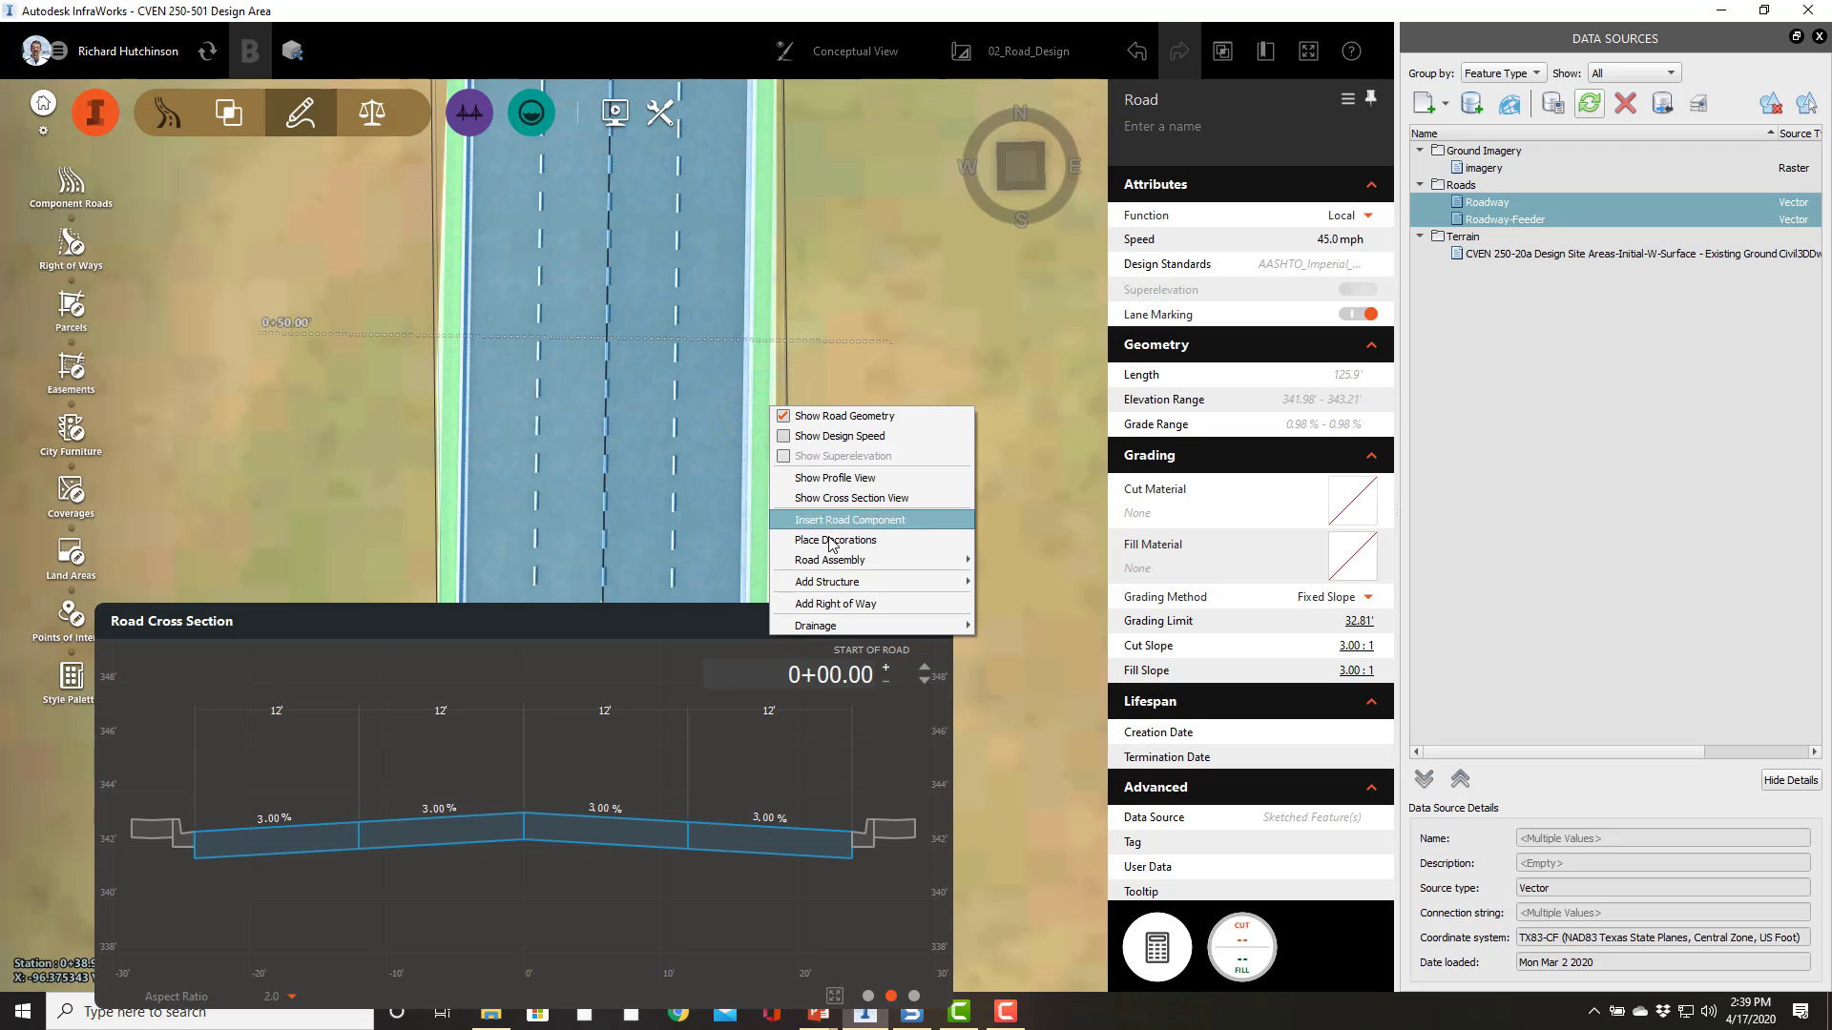
{"action": "left_click", "coordinate": [837, 527]}
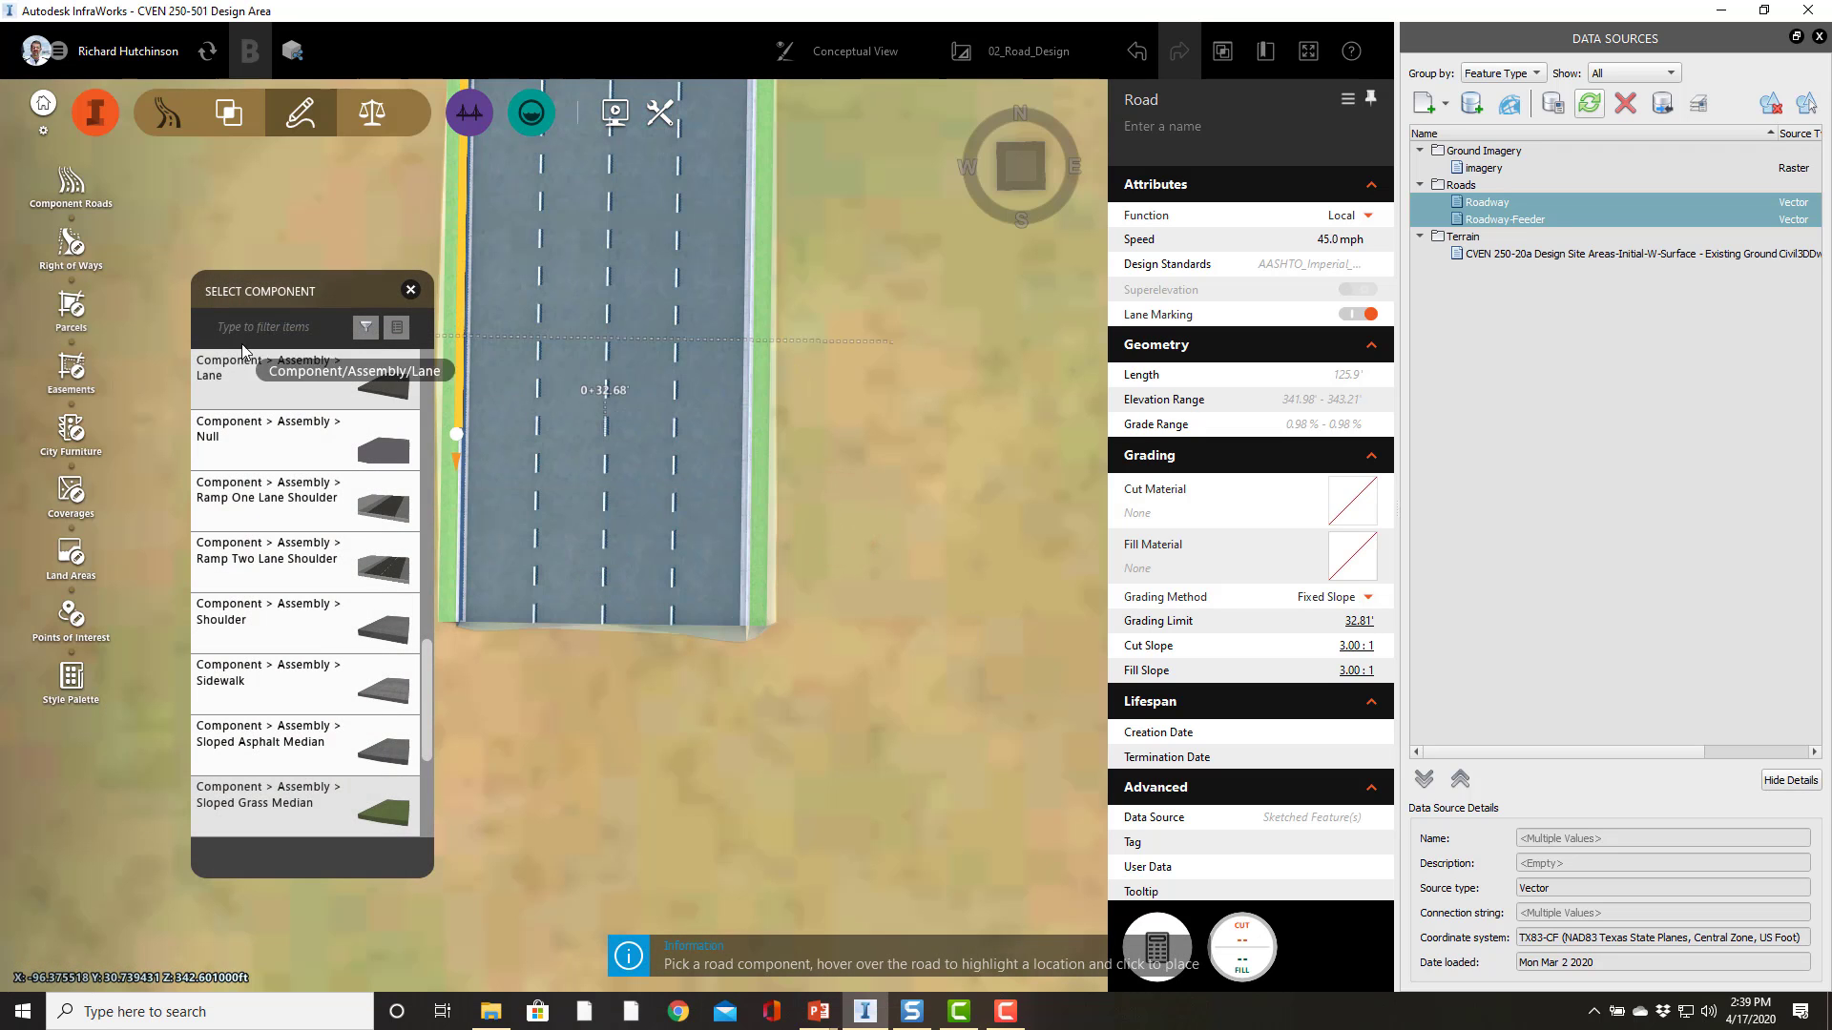
{"action": "type", "text": "sidew"}
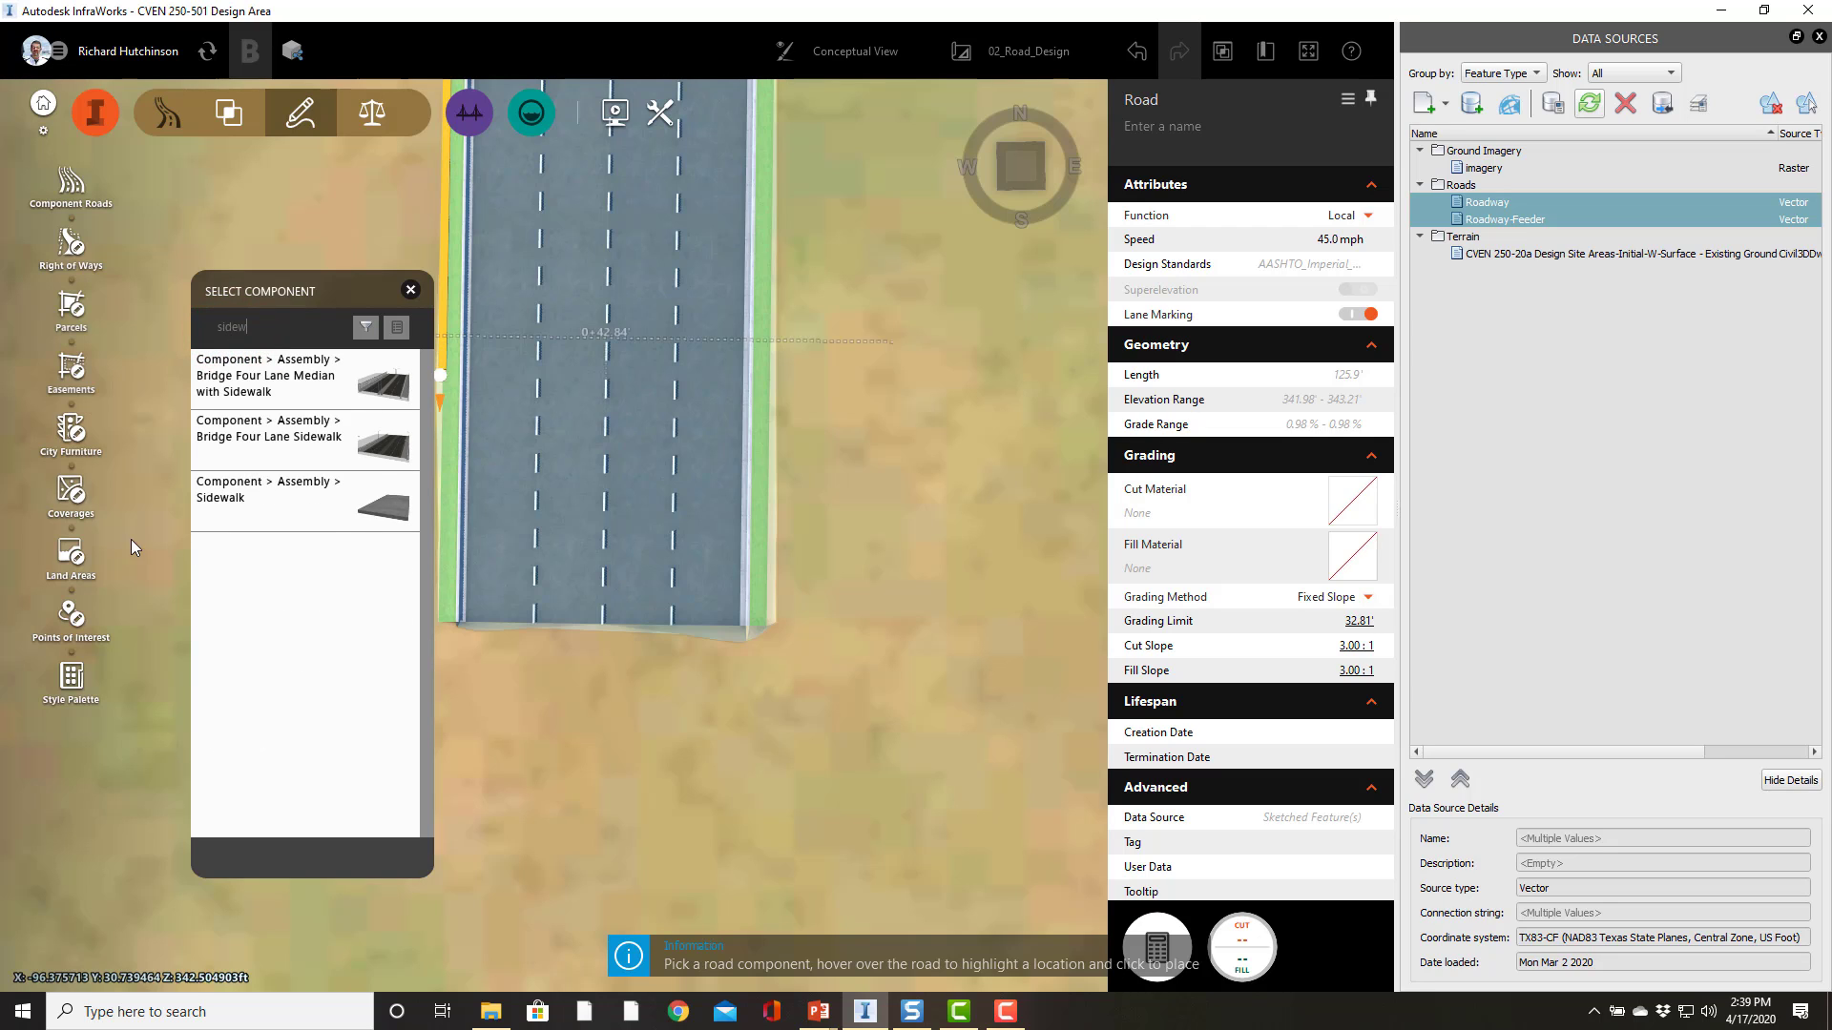
{"action": "left_click", "coordinate": [235, 496]}
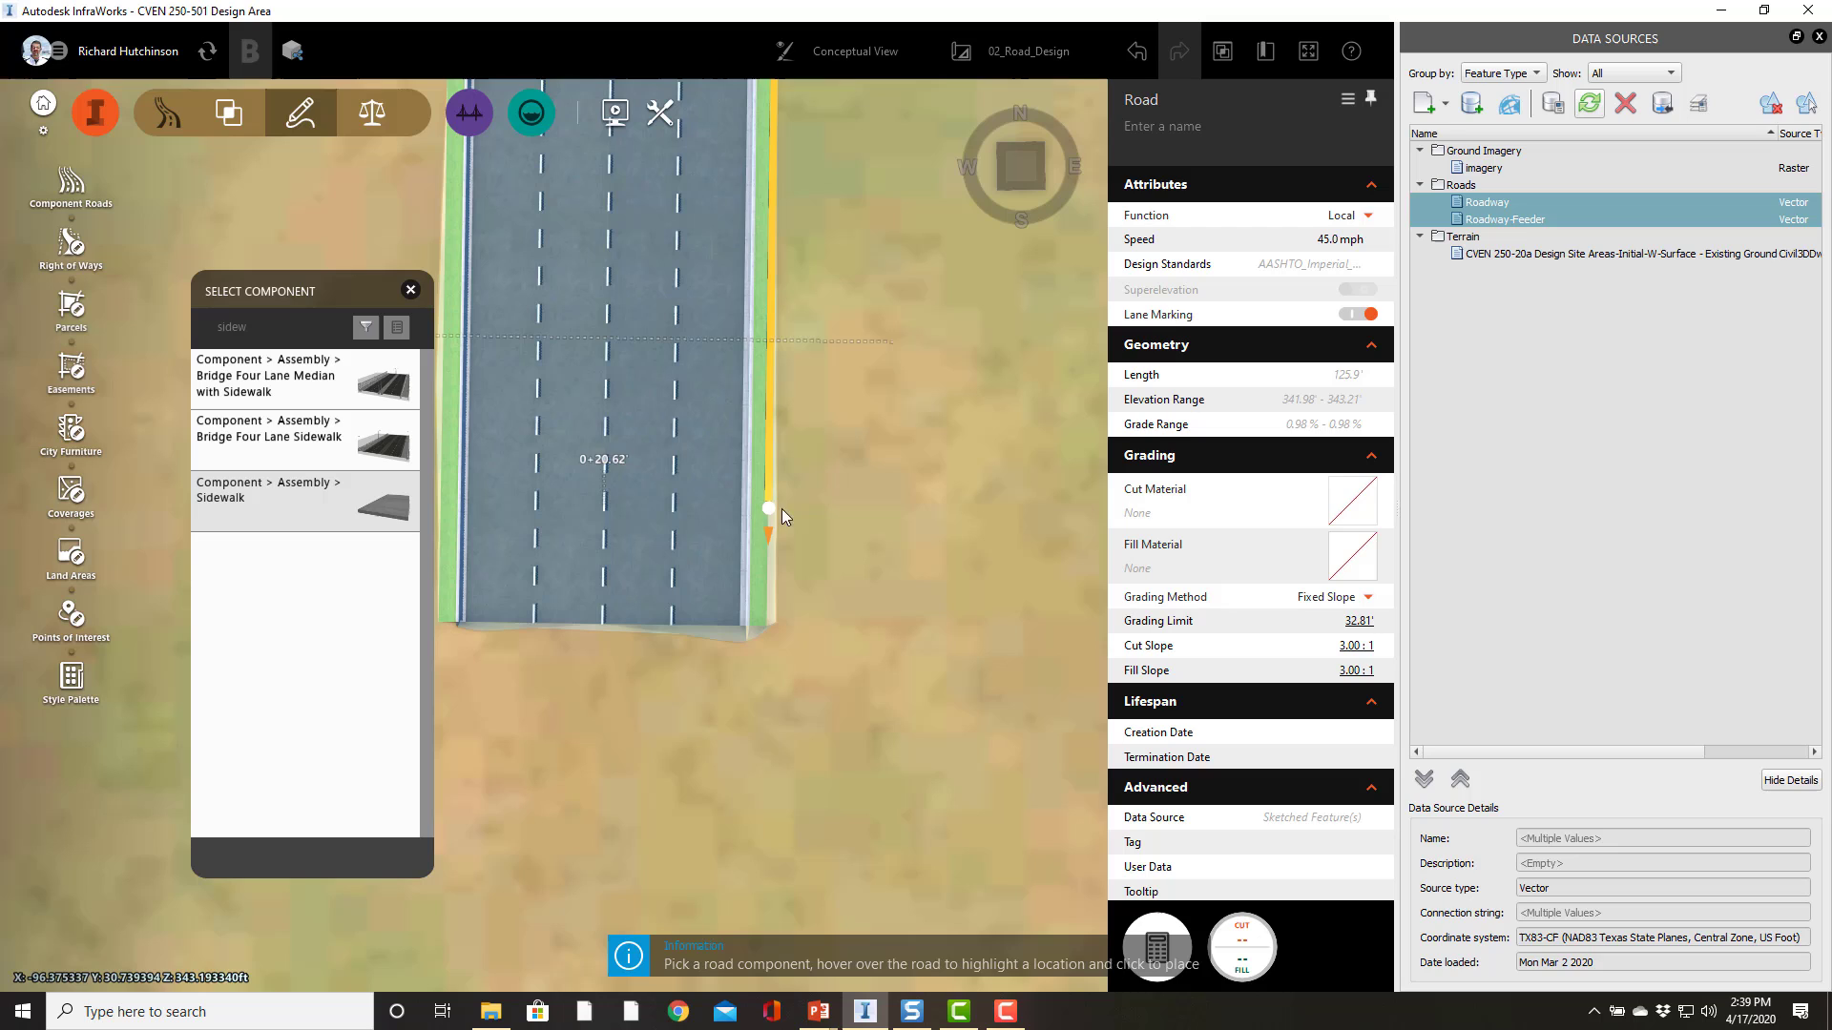
{"action": "left_click", "coordinate": [769, 546]}
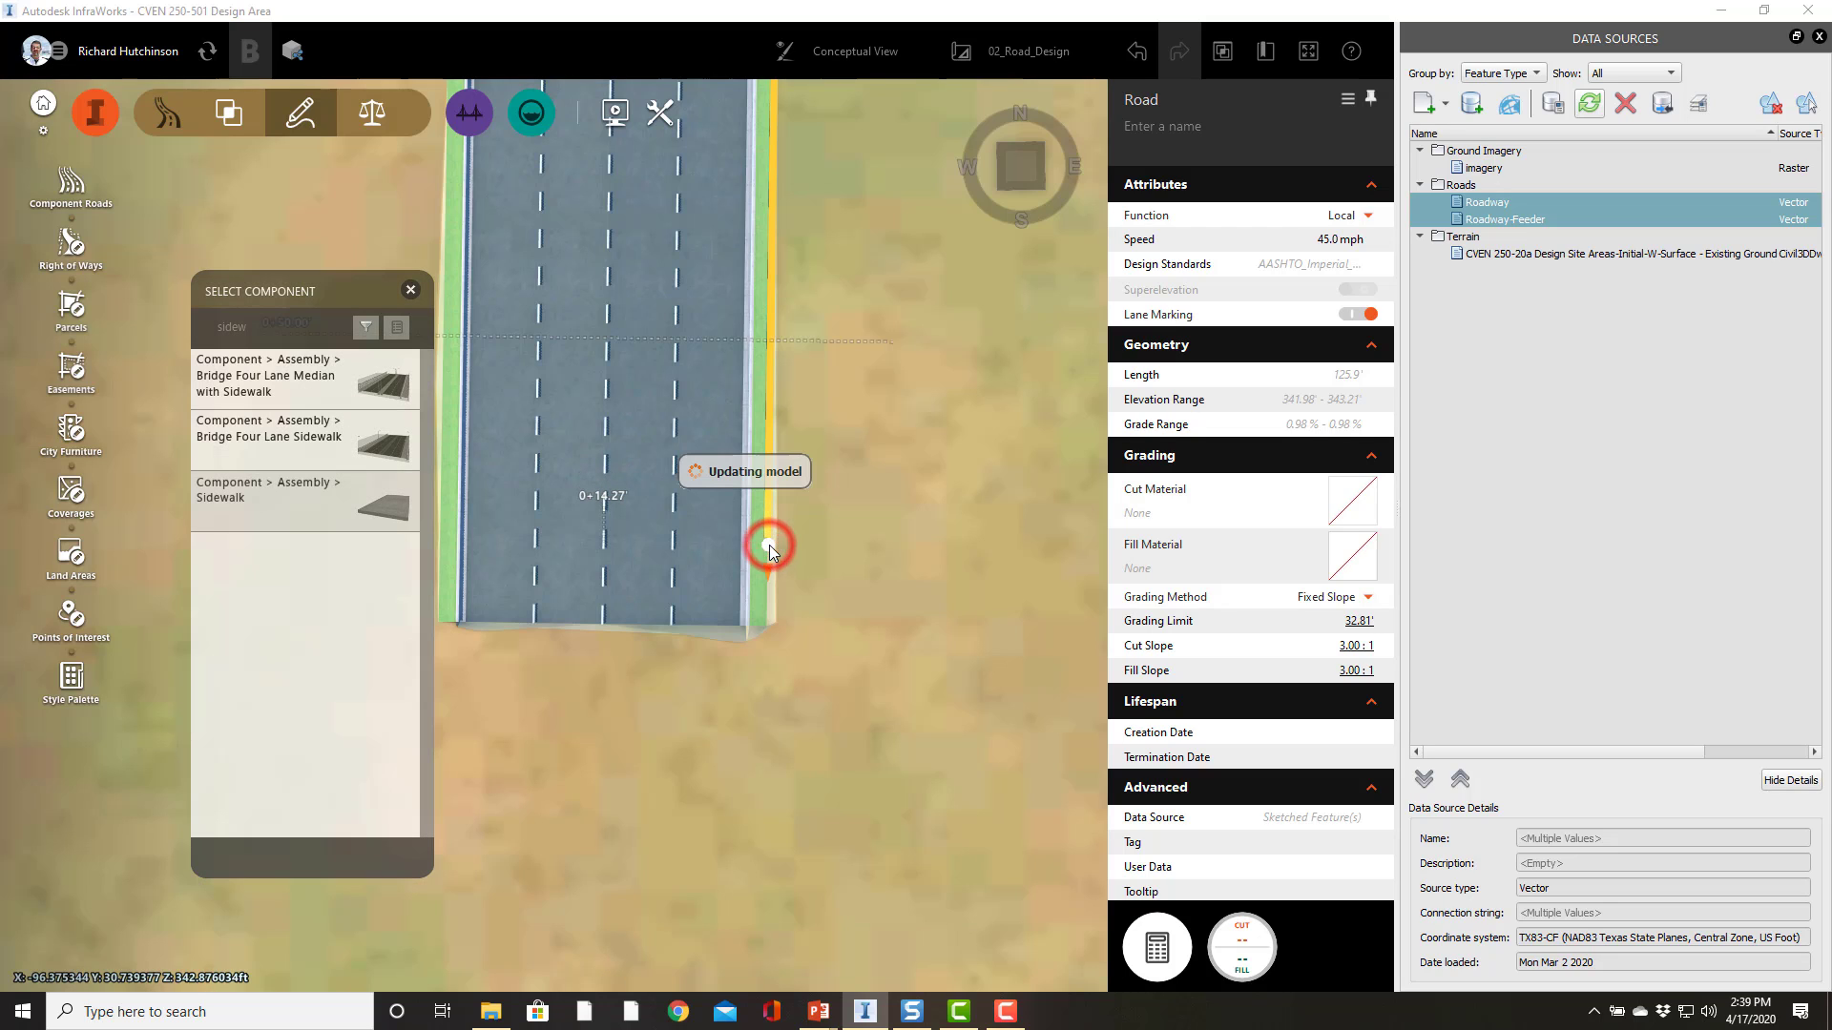
{"action": "left_click", "coordinate": [763, 421]}
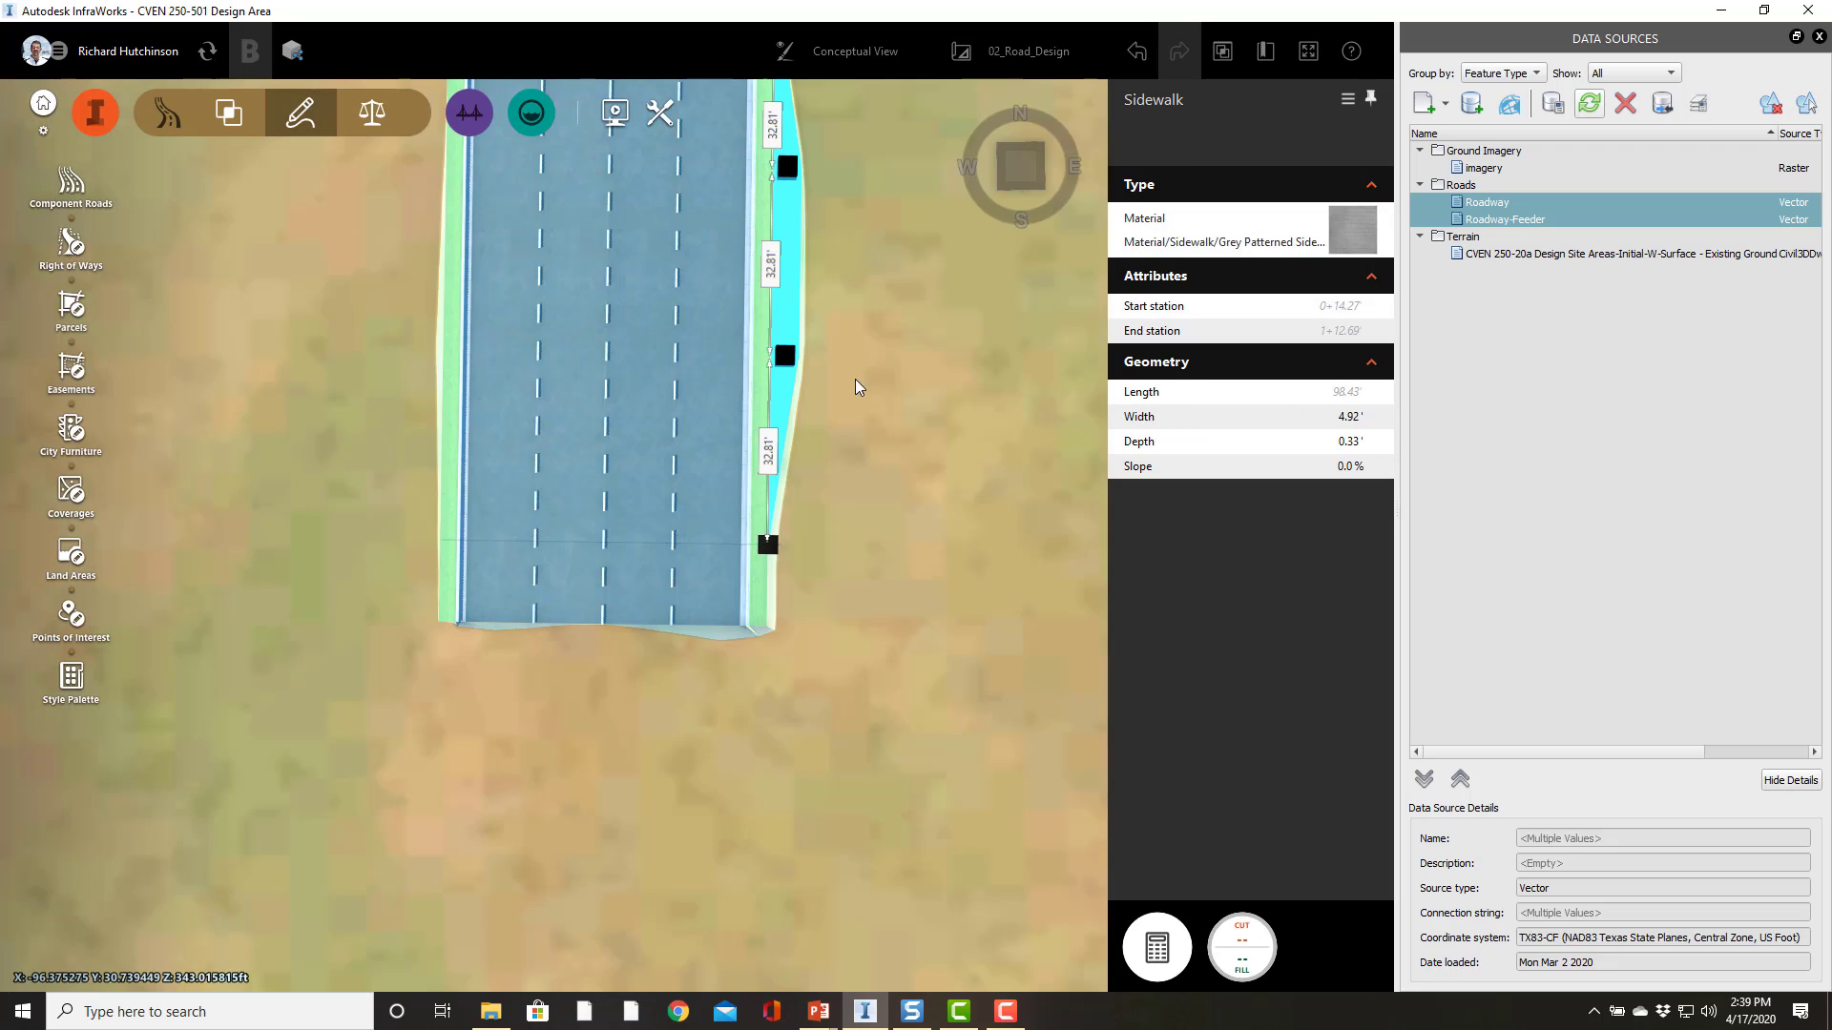
Step: Turn off the sidewalk's transition in and transition out
{"action": "right_click", "coordinate": [790, 291]}
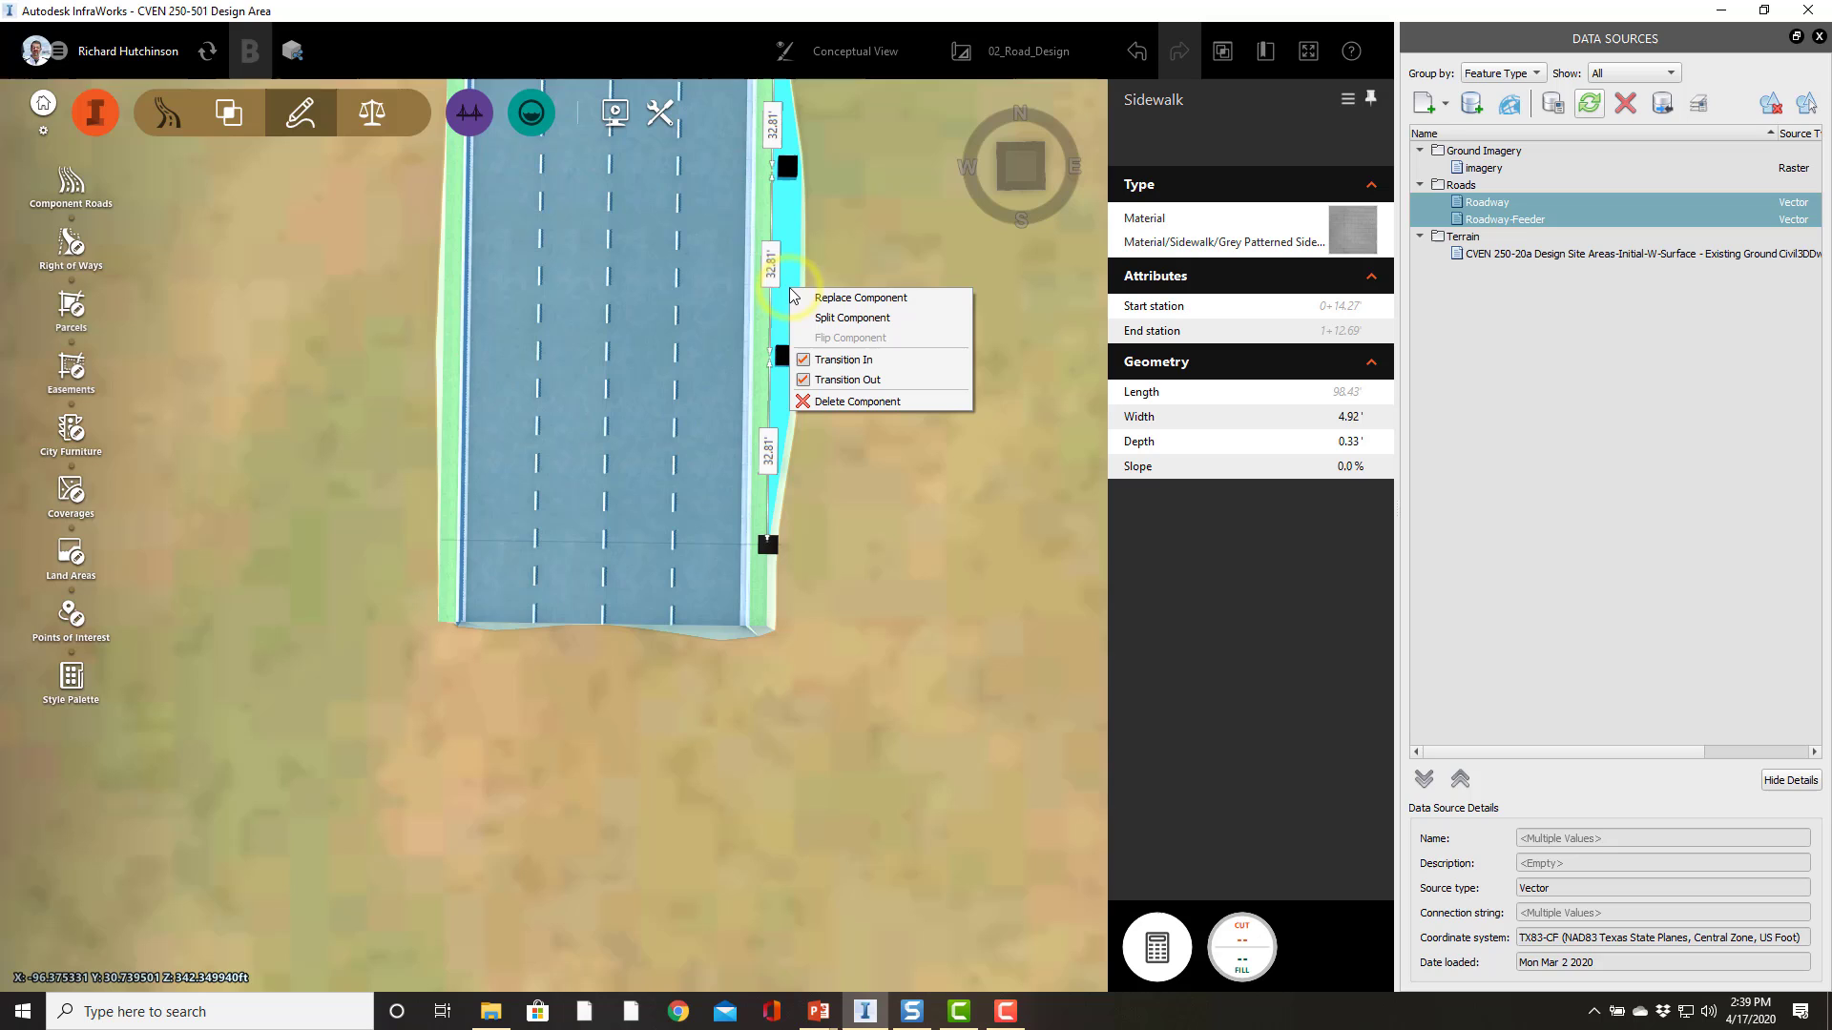
{"action": "left_click", "coordinate": [840, 360]}
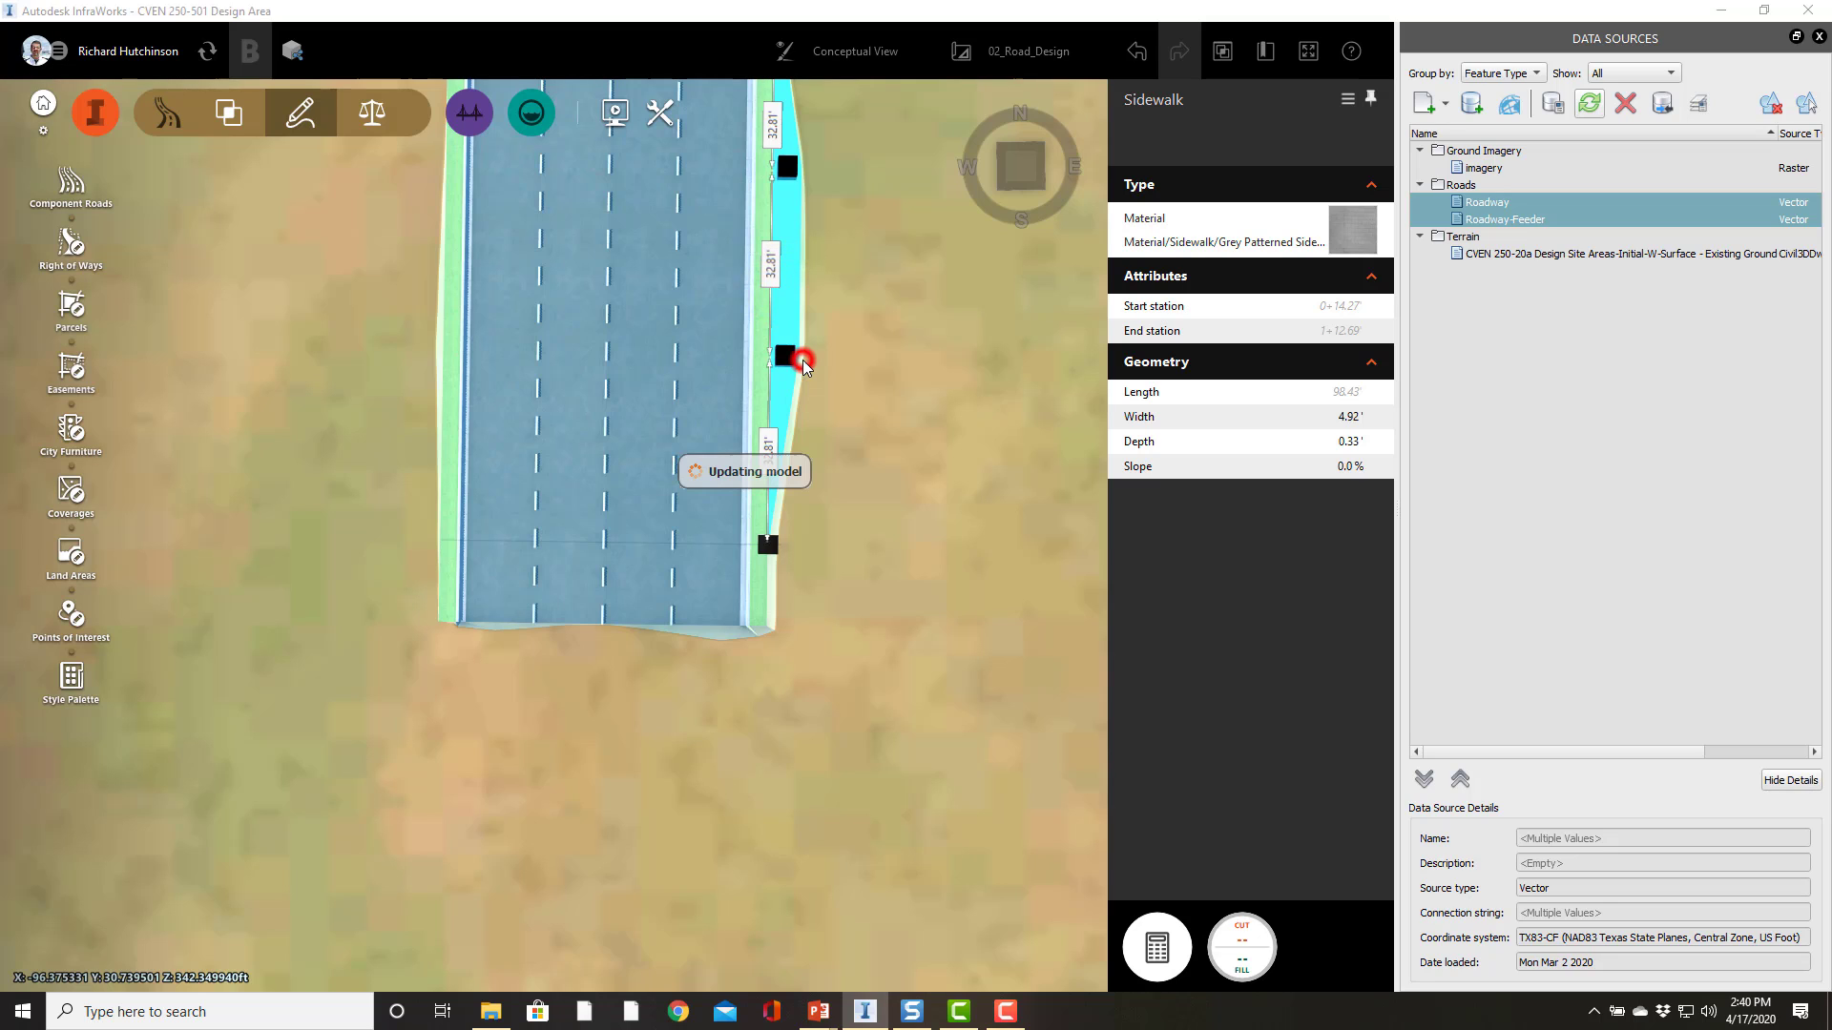
{"action": "left_click", "coordinate": [907, 524]}
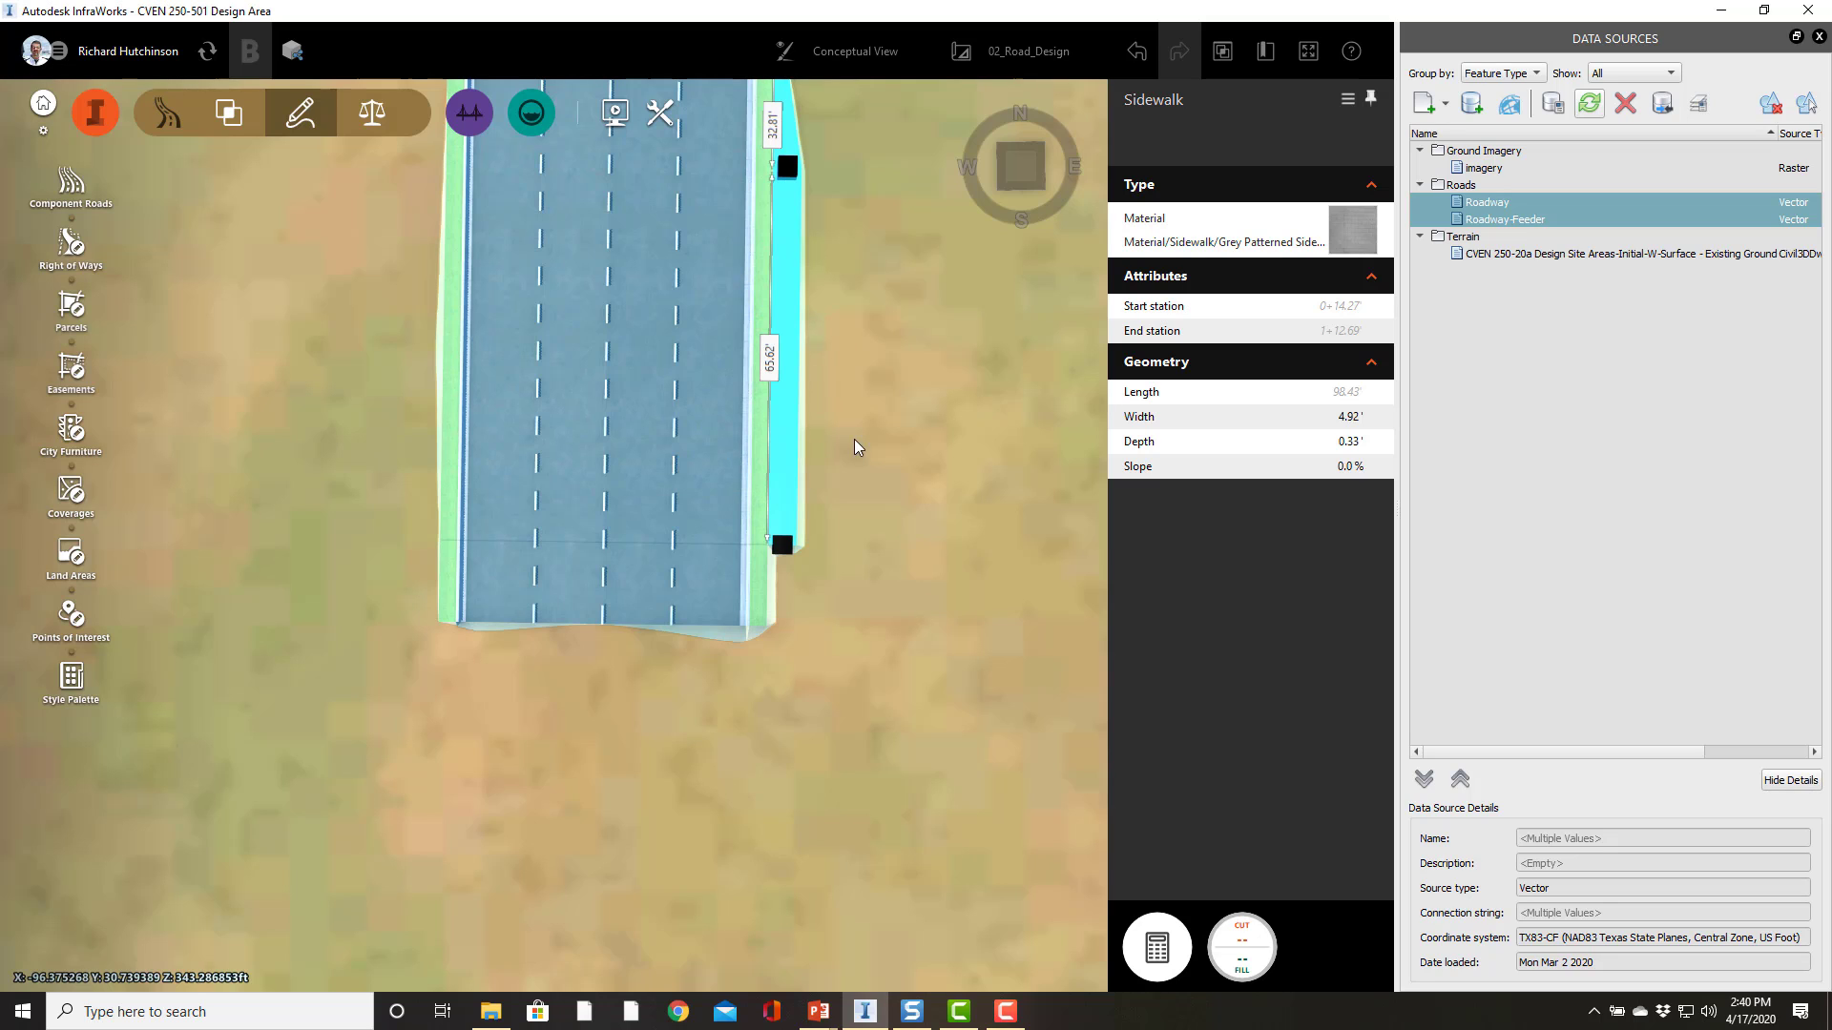
{"action": "right_click", "coordinate": [792, 299]}
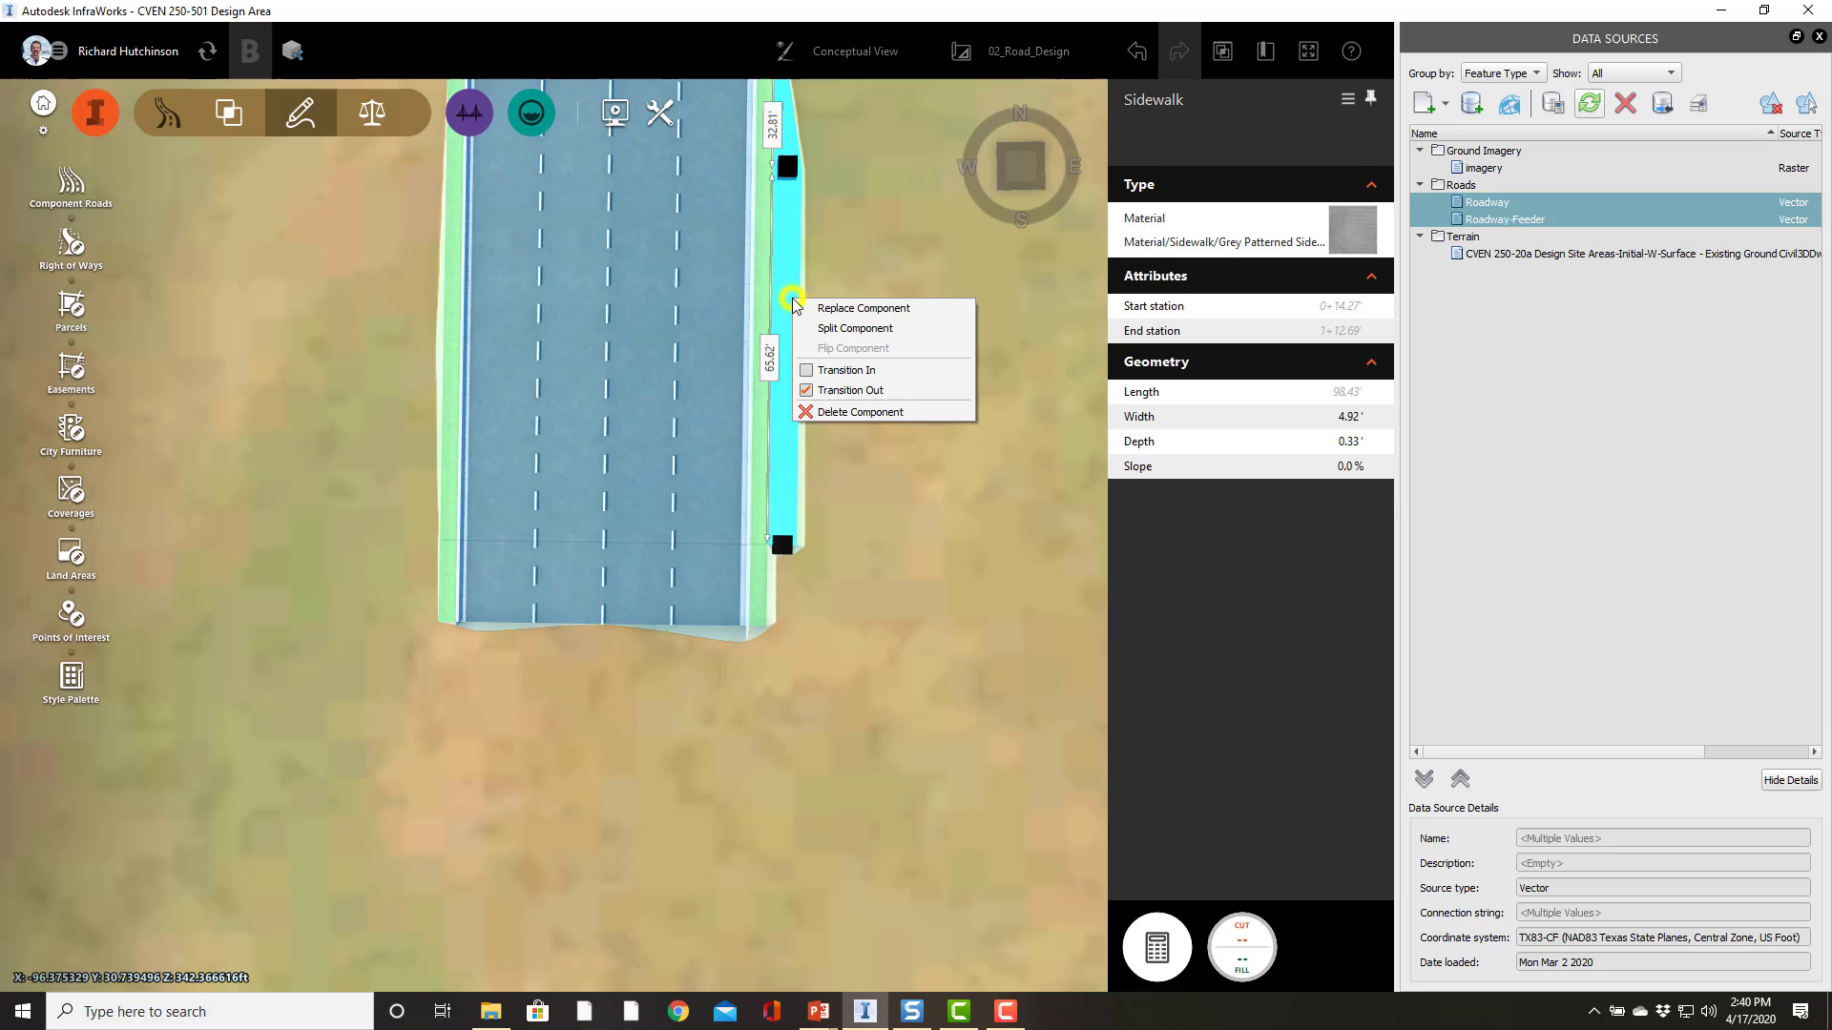
{"action": "left_click", "coordinate": [808, 390]}
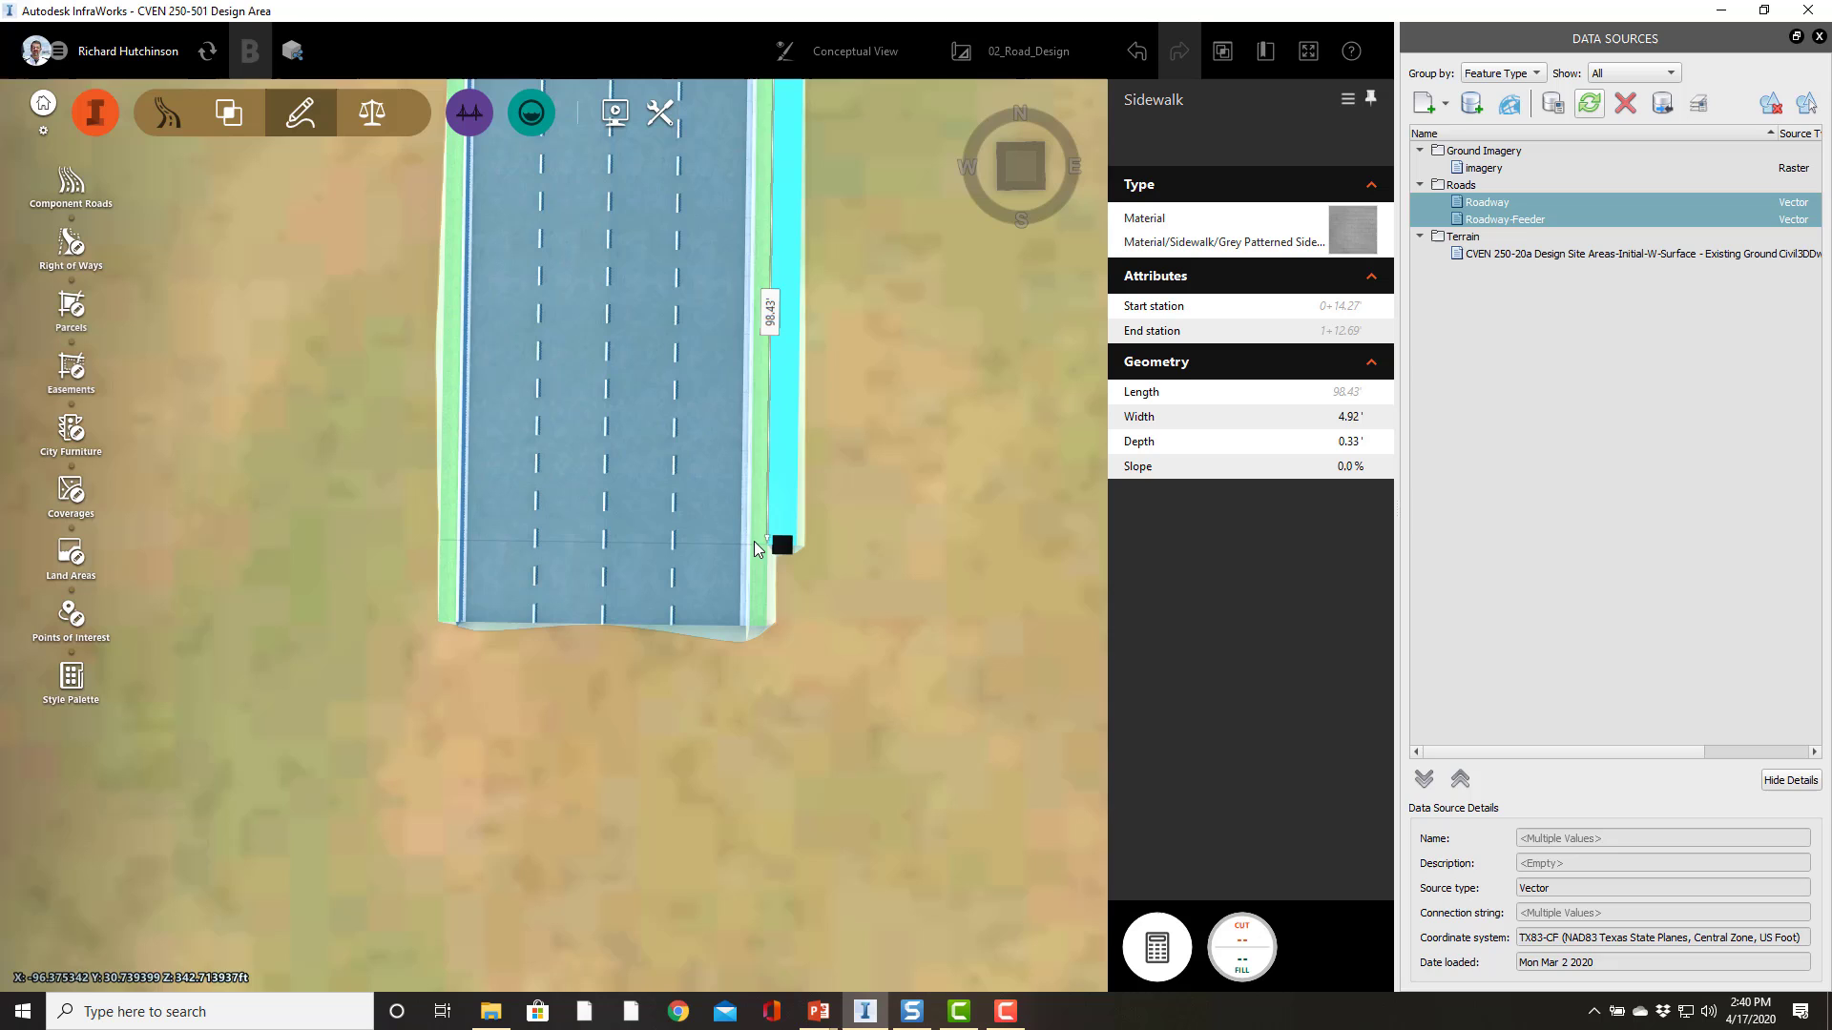
Step: Extend the sidewalk to start at the start of the road and stretch its end to the road's end
{"action": "left_click", "coordinate": [783, 545]}
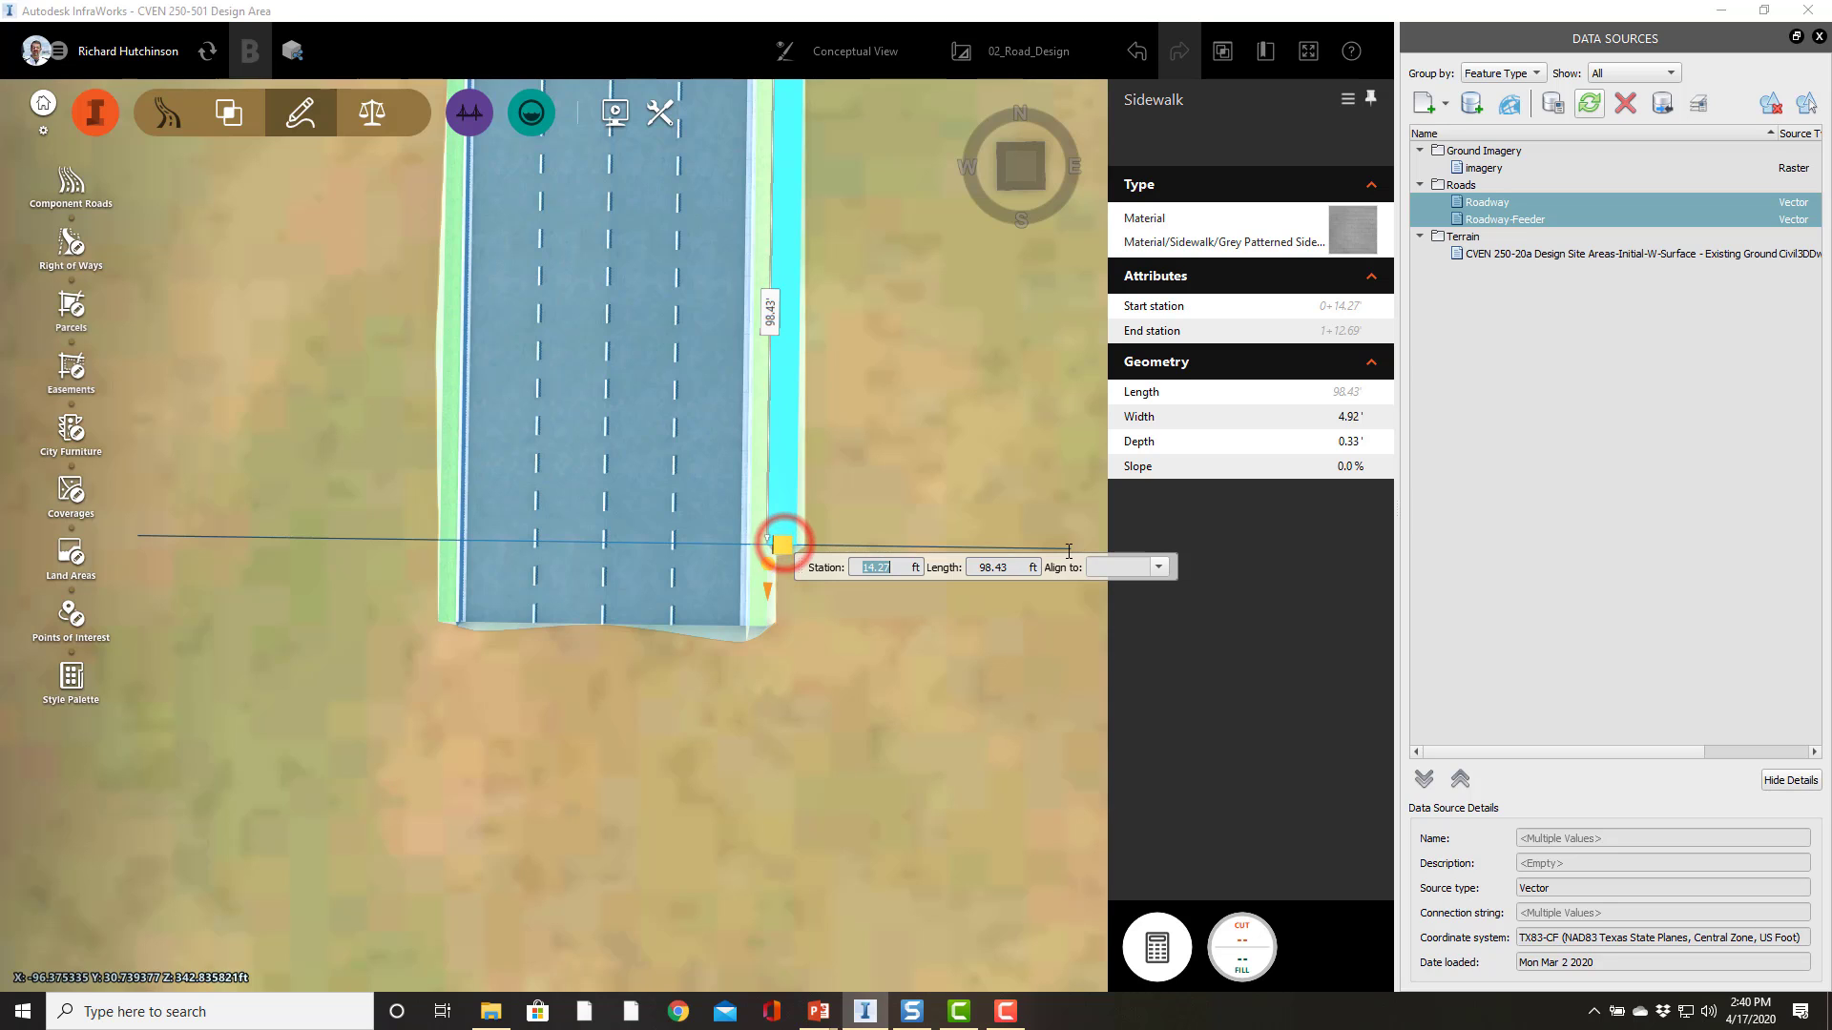
{"action": "left_click", "coordinate": [1160, 568]}
{"action": "left_click", "coordinate": [1111, 592]}
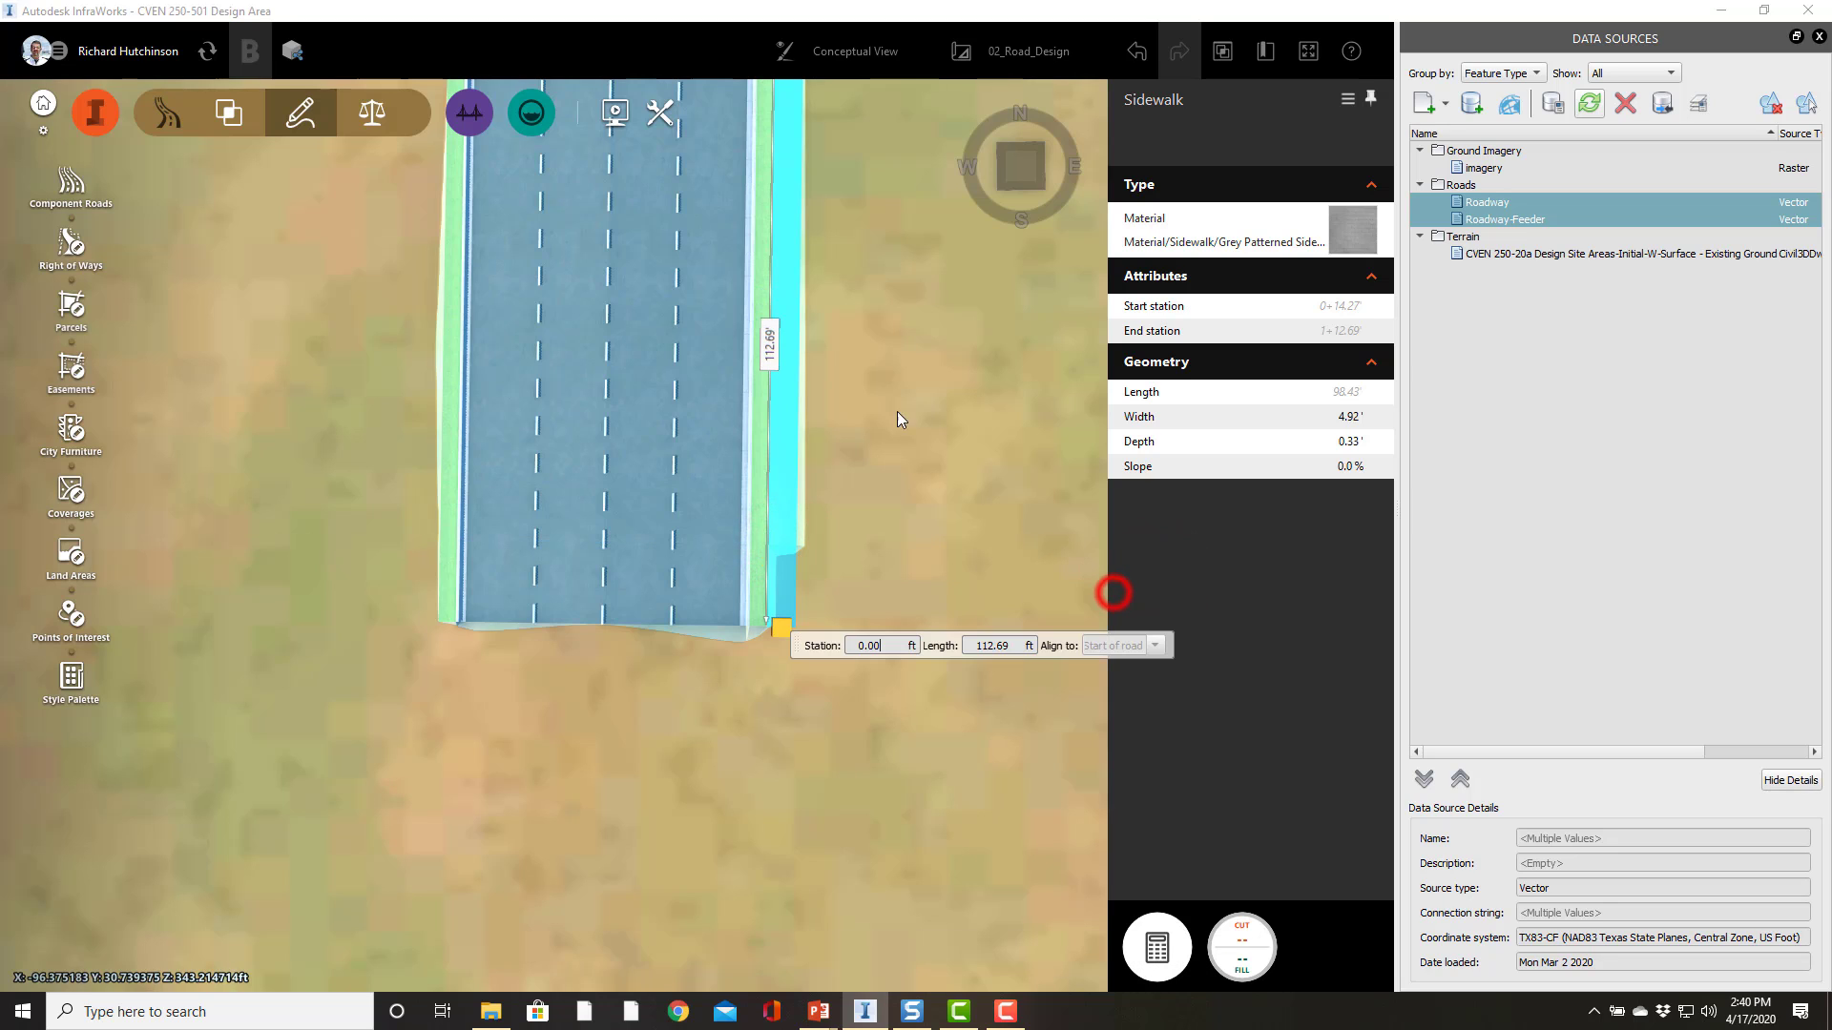
{"action": "right_click_drag", "start_coordinate": [922, 337], "coordinate": [892, 575]}
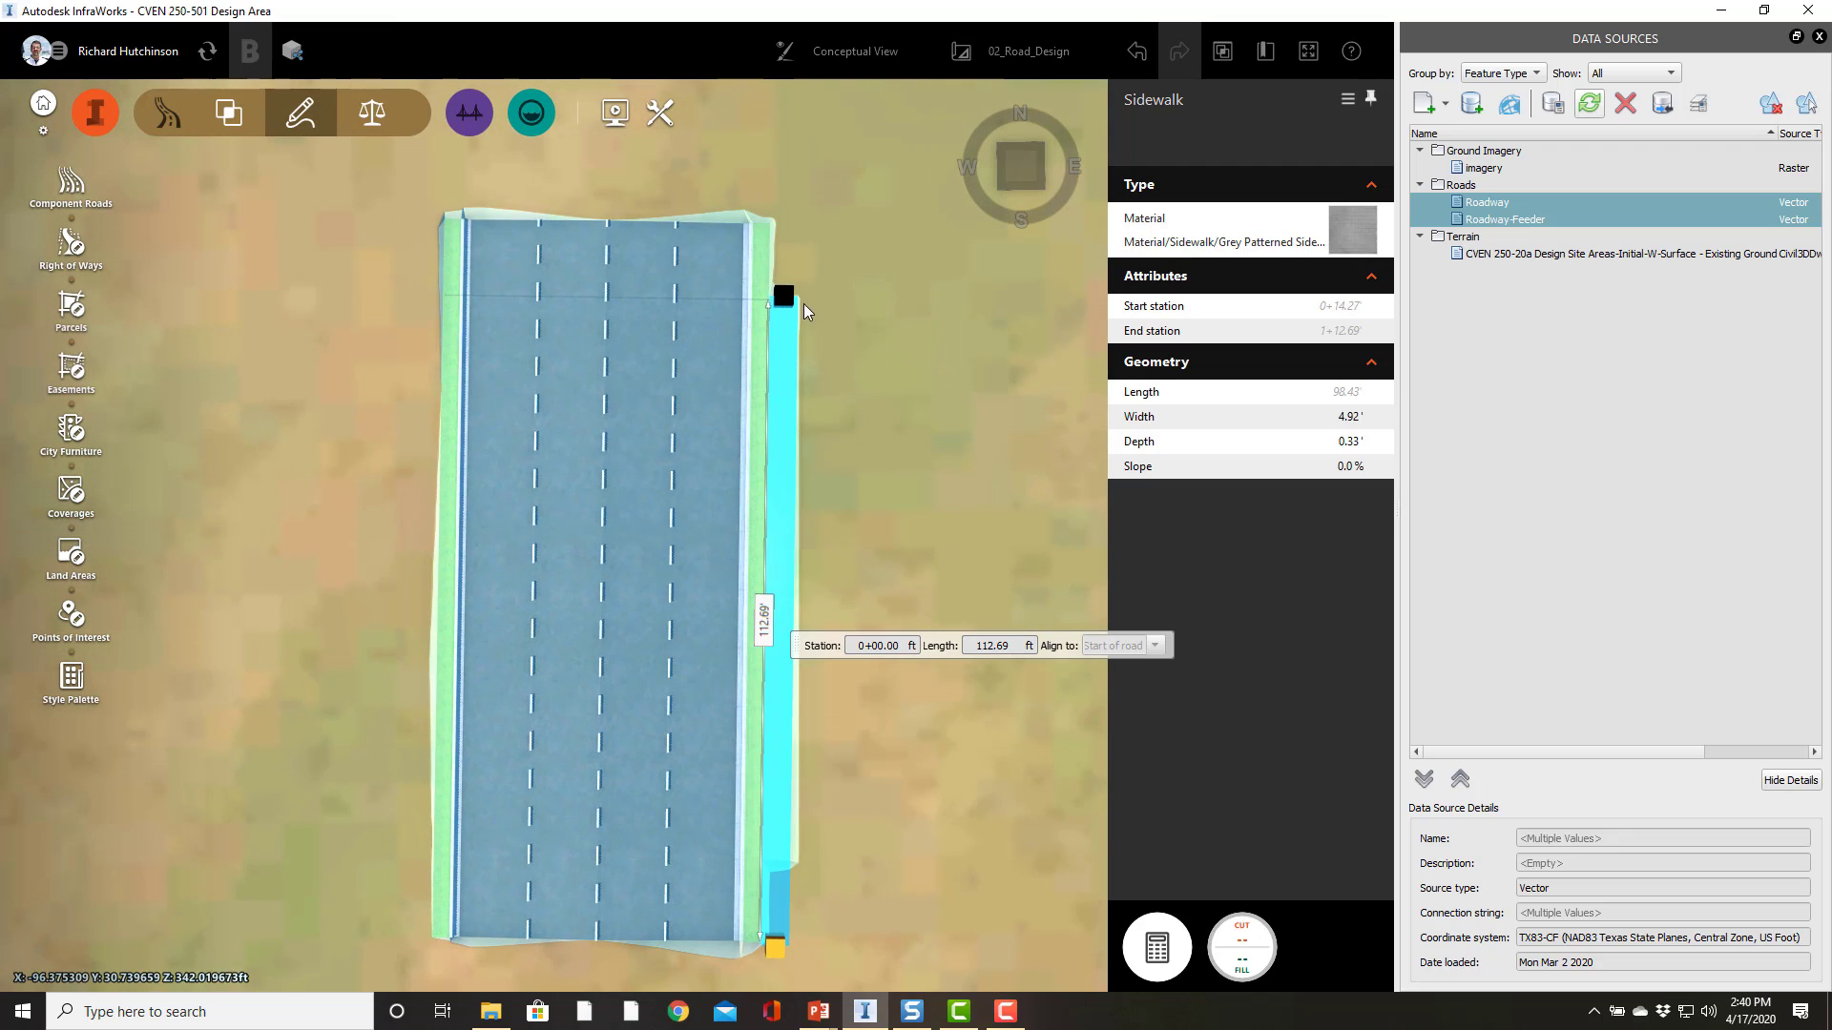
{"action": "left_click", "coordinate": [792, 297]}
{"action": "left_click_drag", "start_coordinate": [791, 300], "coordinate": [786, 221]}
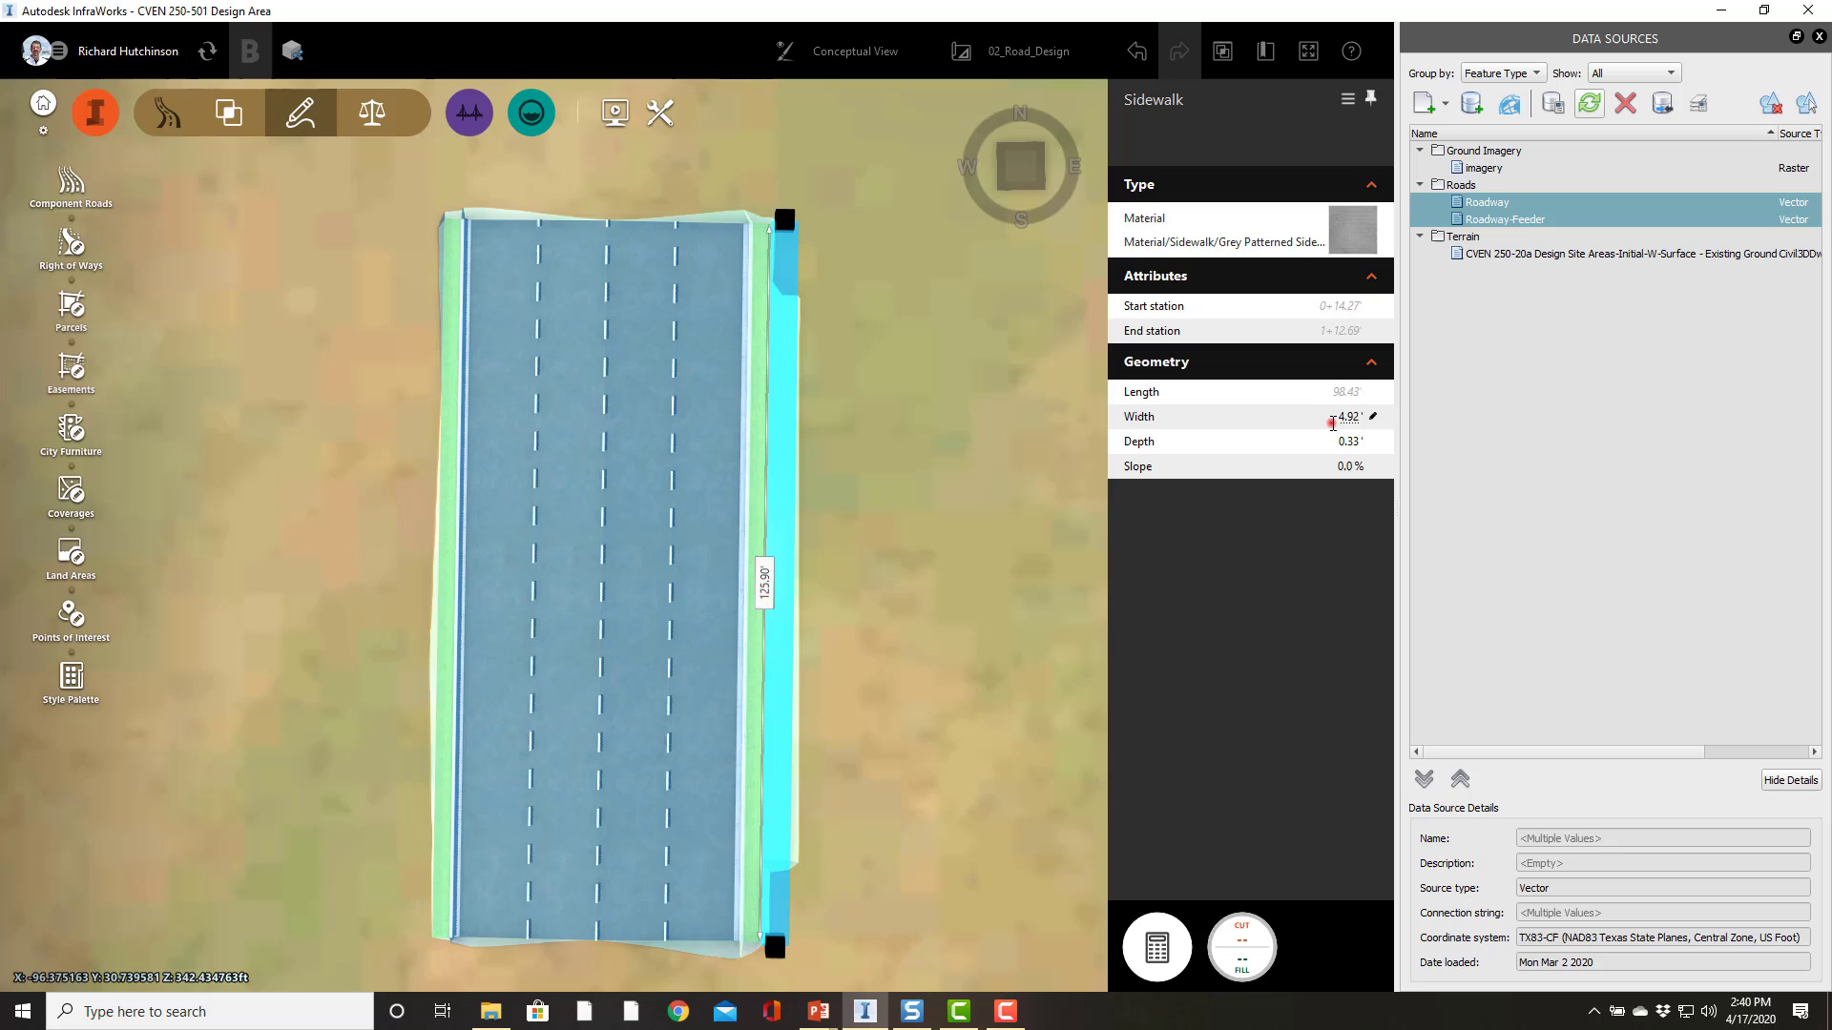
Step: Set the right sidewalk's width to 6 ft and its slope to 2%
{"action": "left_click", "coordinate": [1338, 421]}
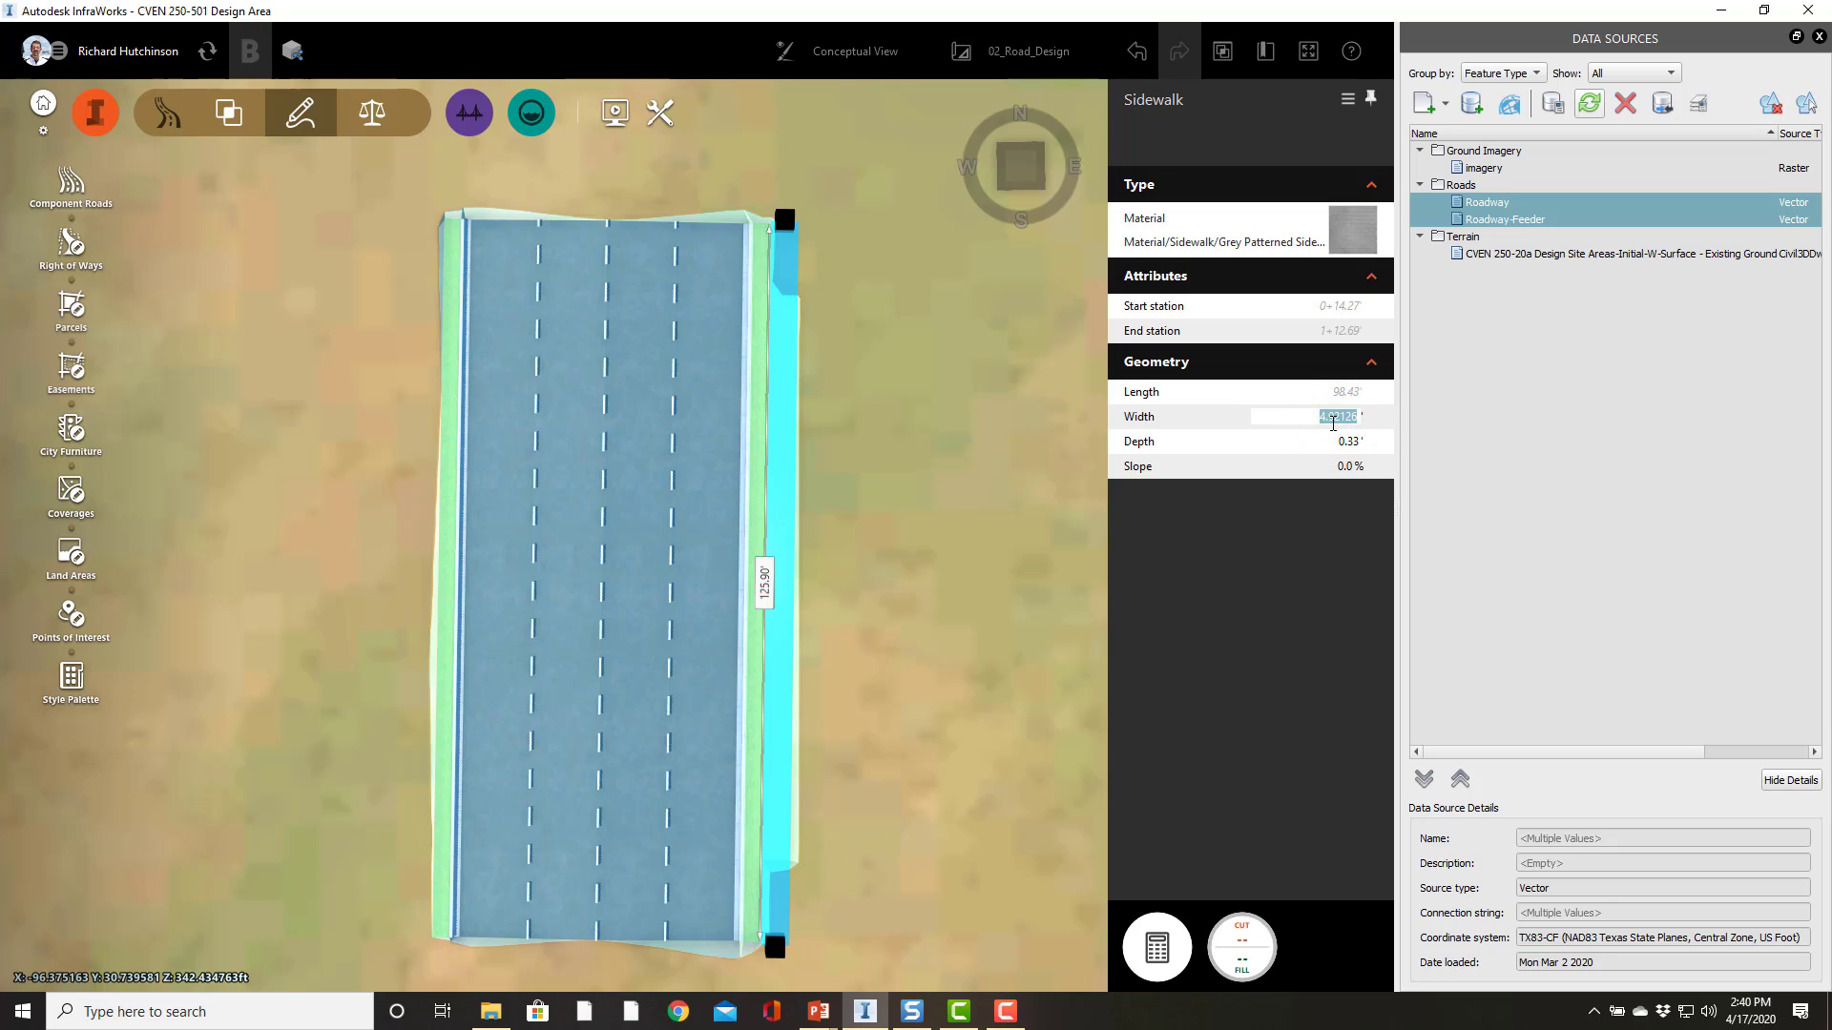
{"action": "key", "text": "Return"}
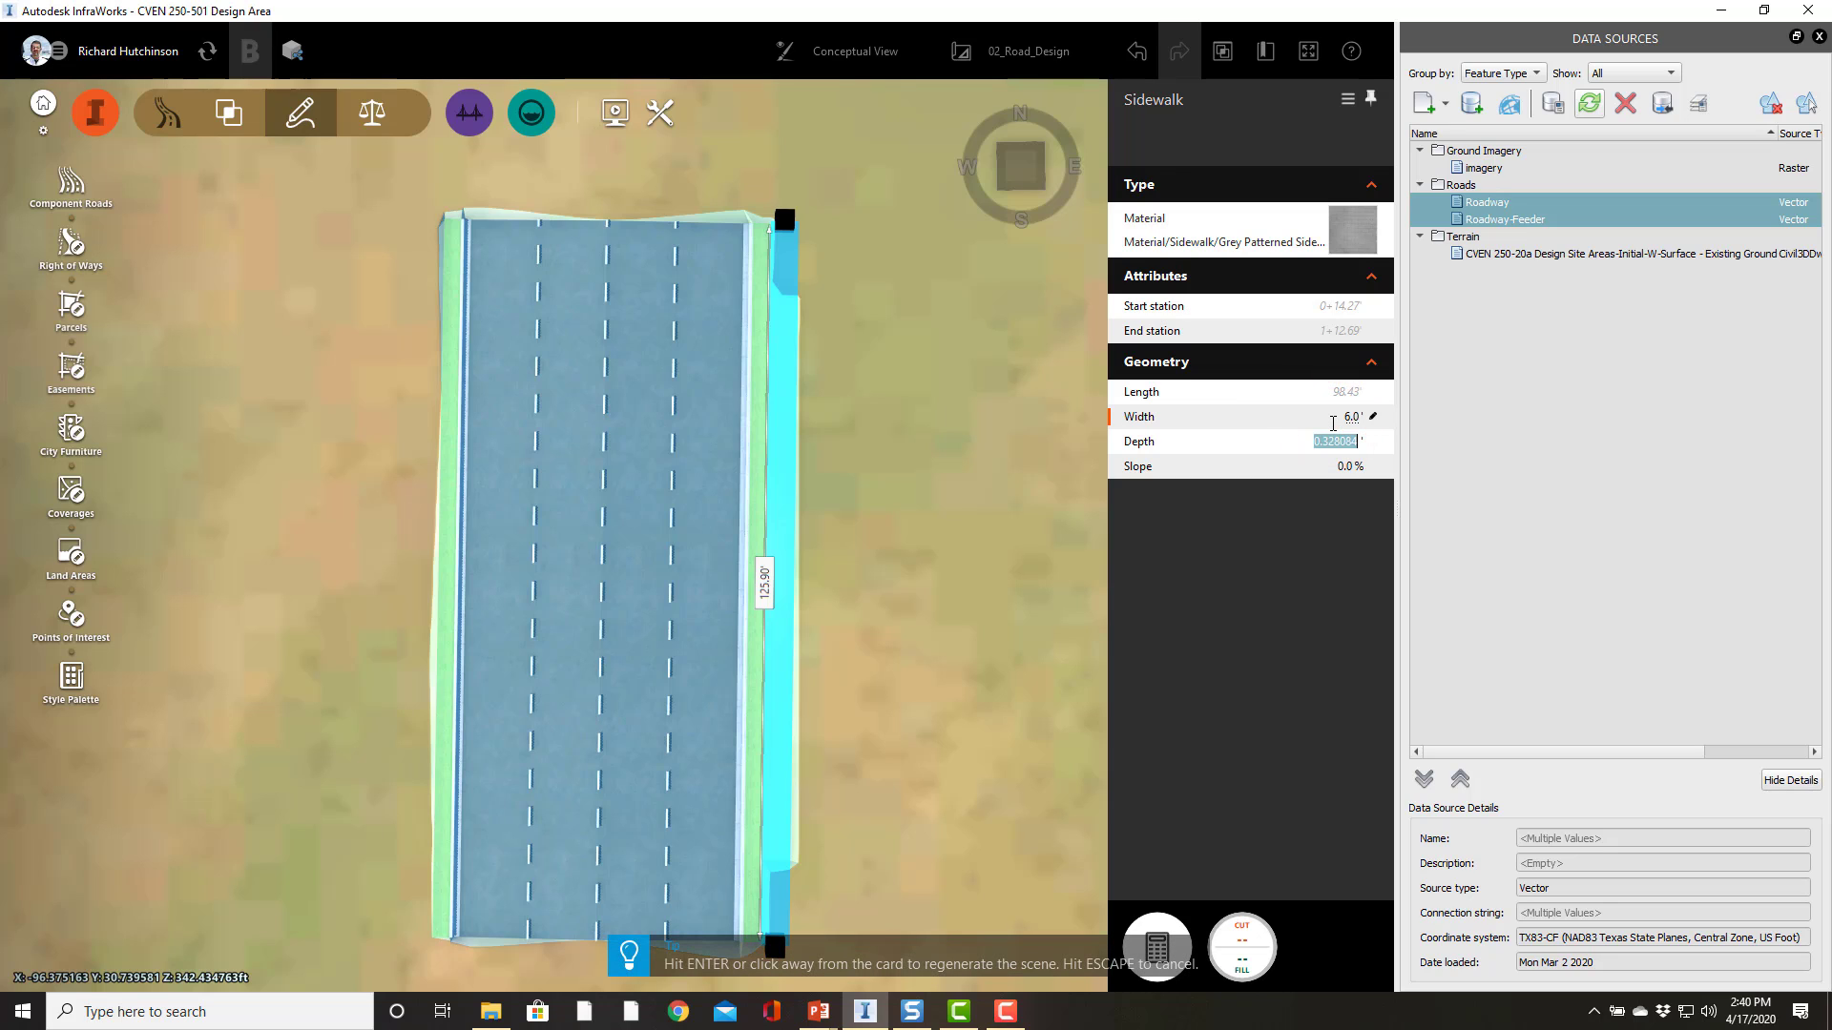
{"action": "key", "text": "Tab"}
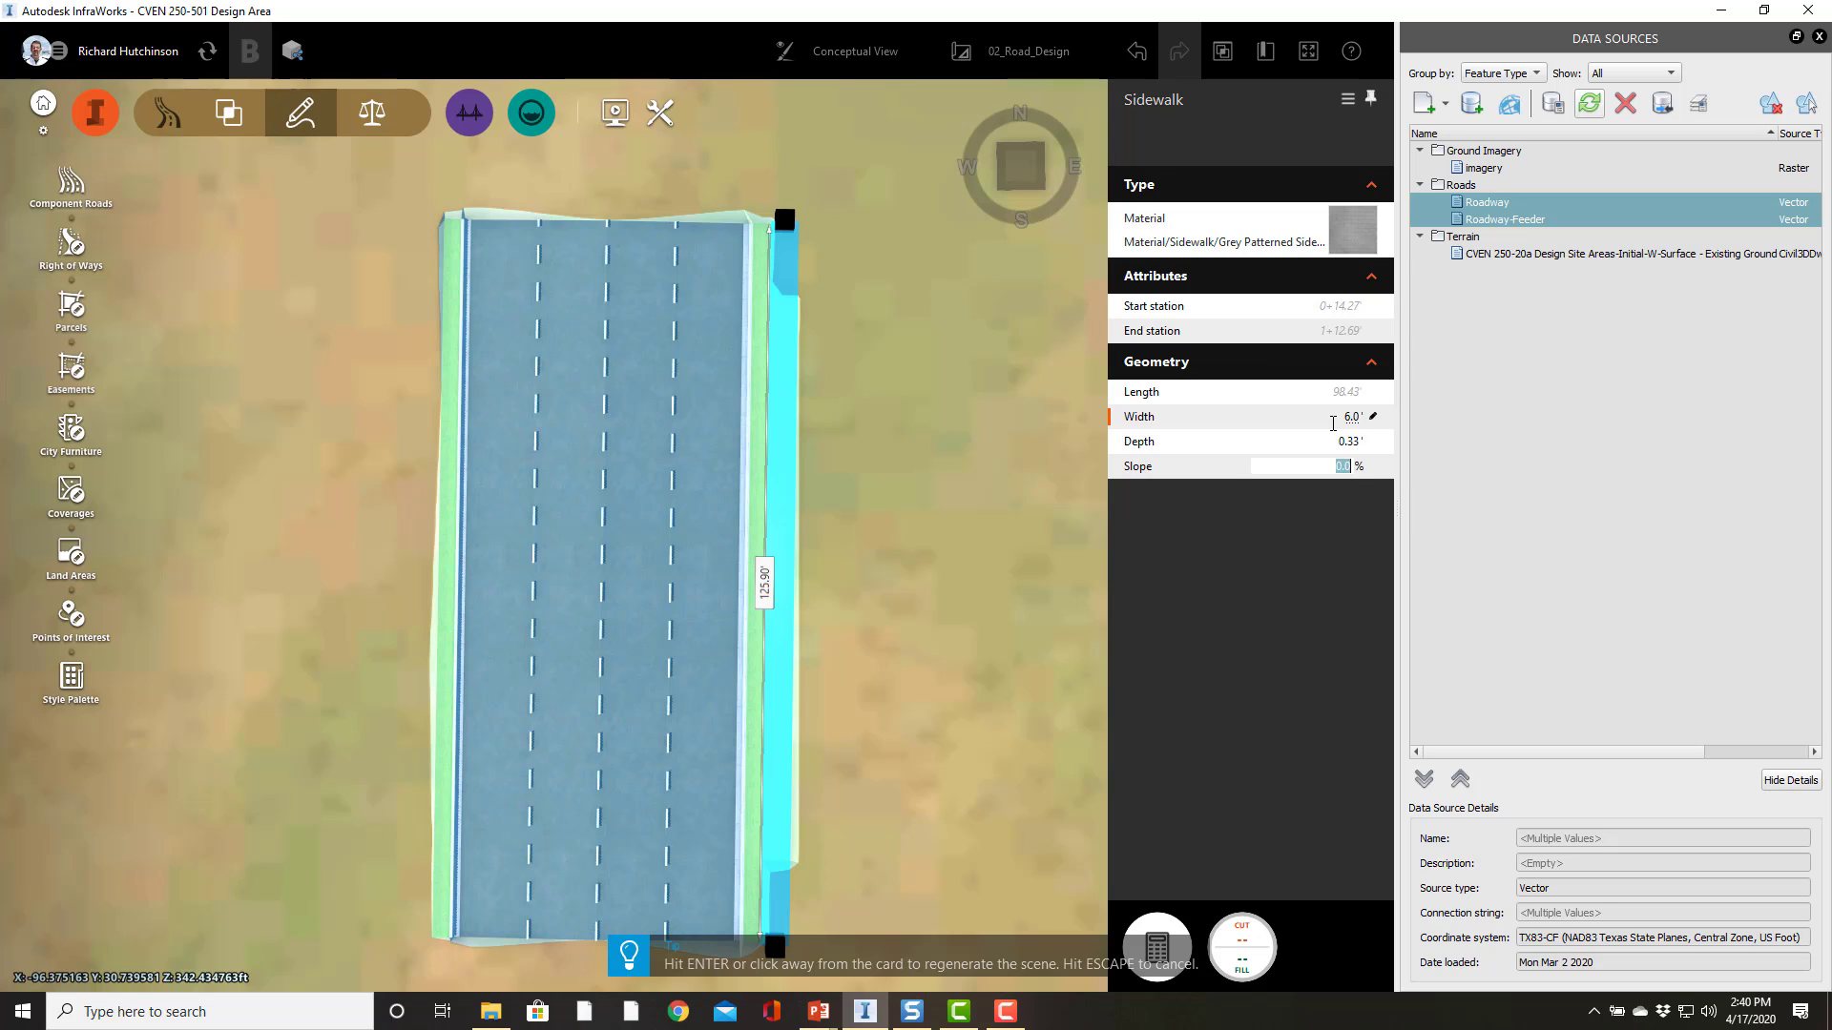
{"action": "type", "text": "2"}
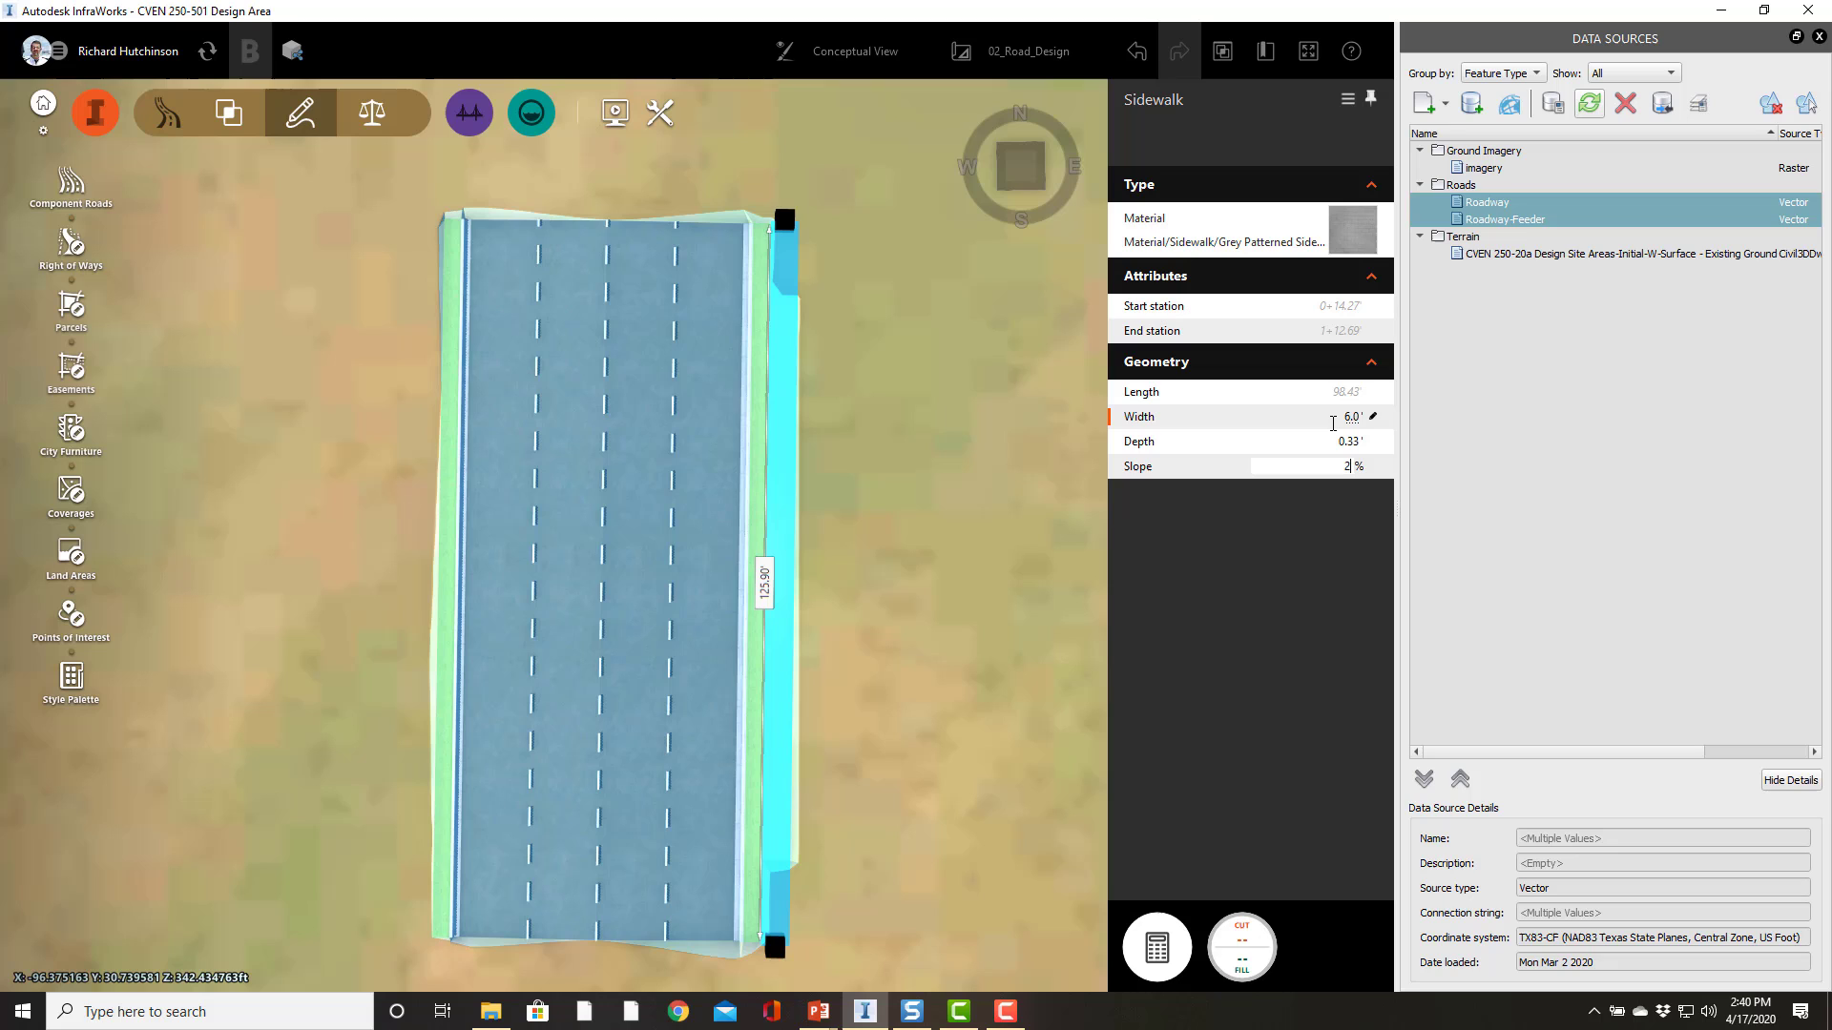
{"action": "key", "text": "Return"}
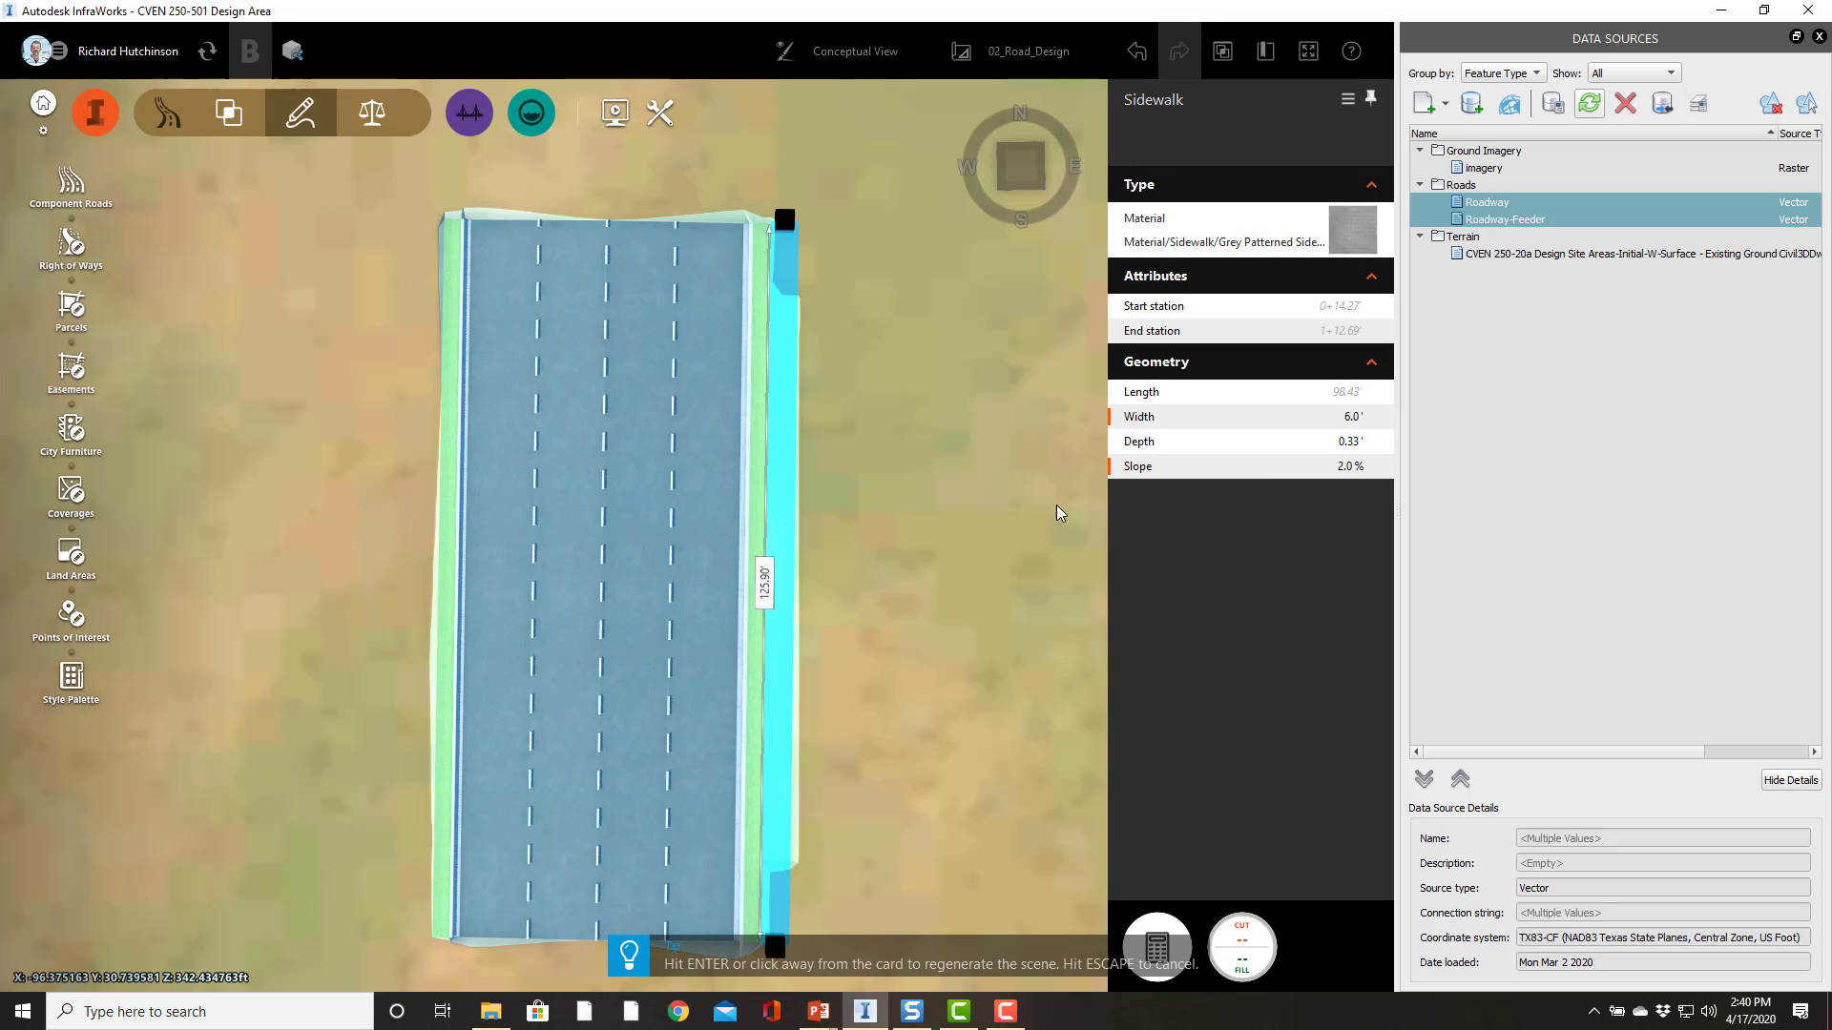
{"action": "left_click", "coordinate": [756, 473]}
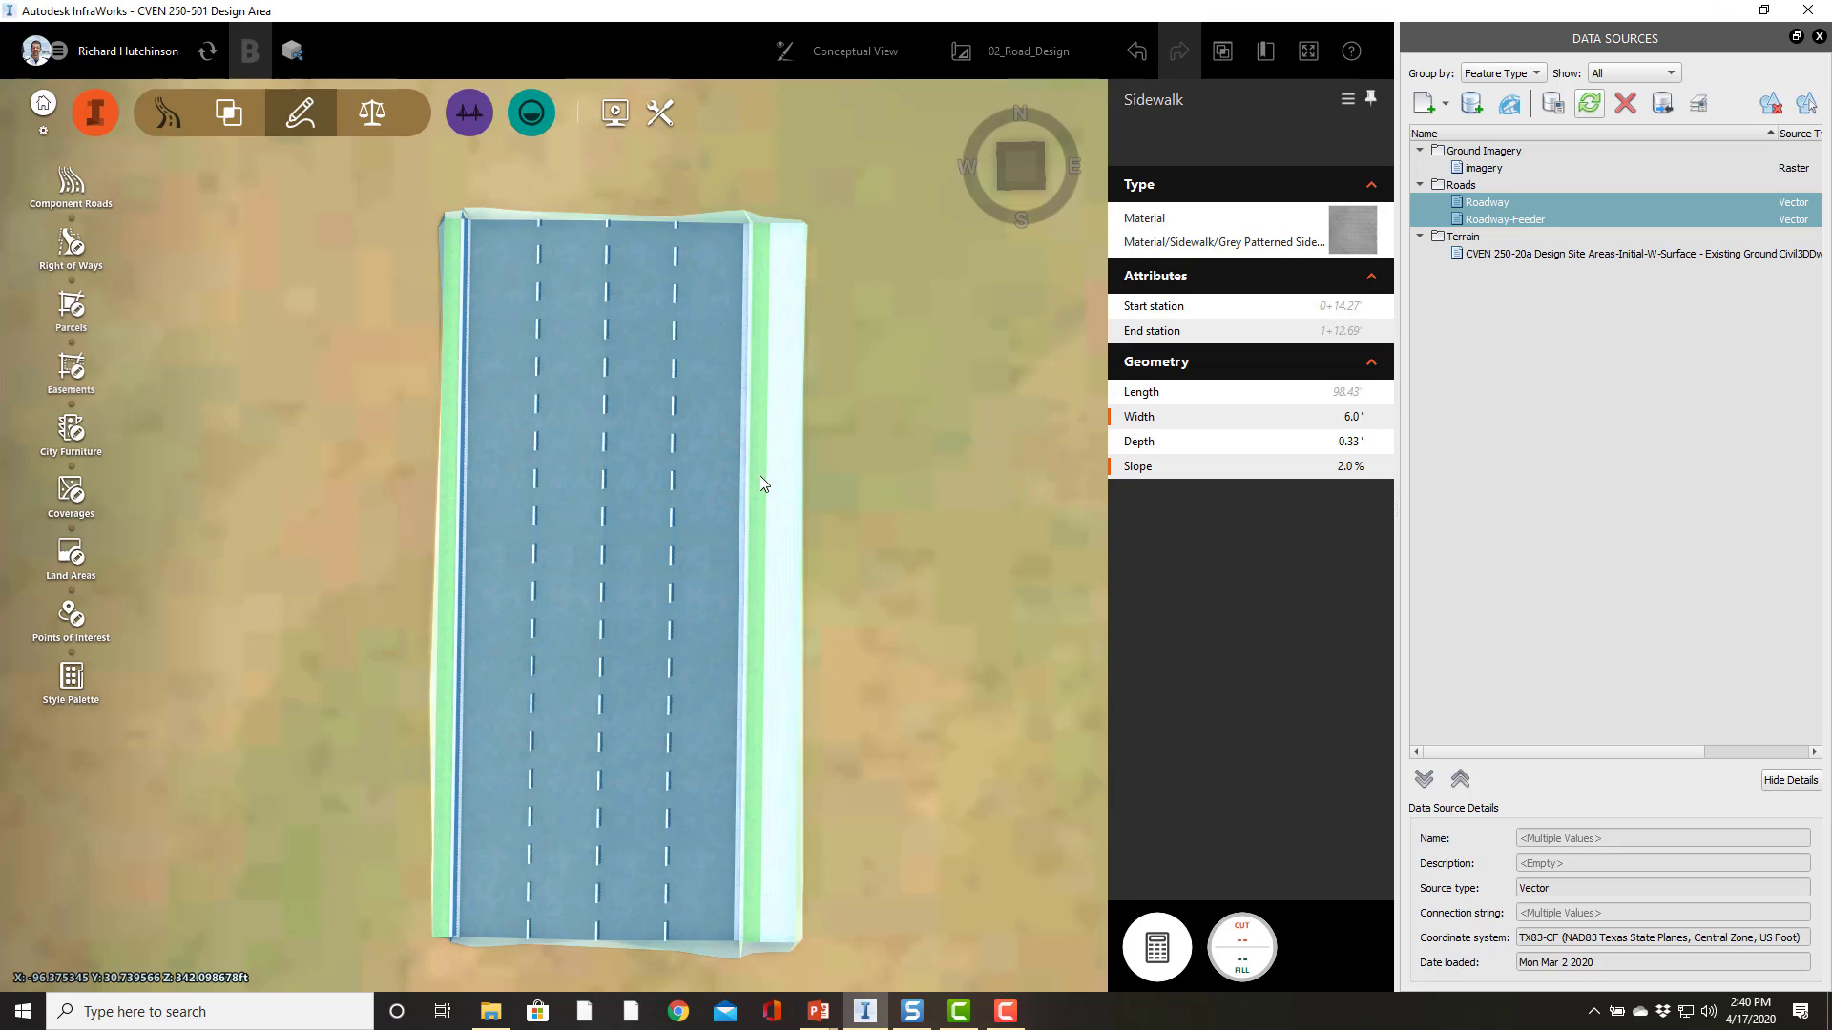
Step: Inspect the properties of the right sidewalk and the sloped grass median beside it
{"action": "left_click", "coordinate": [761, 477]}
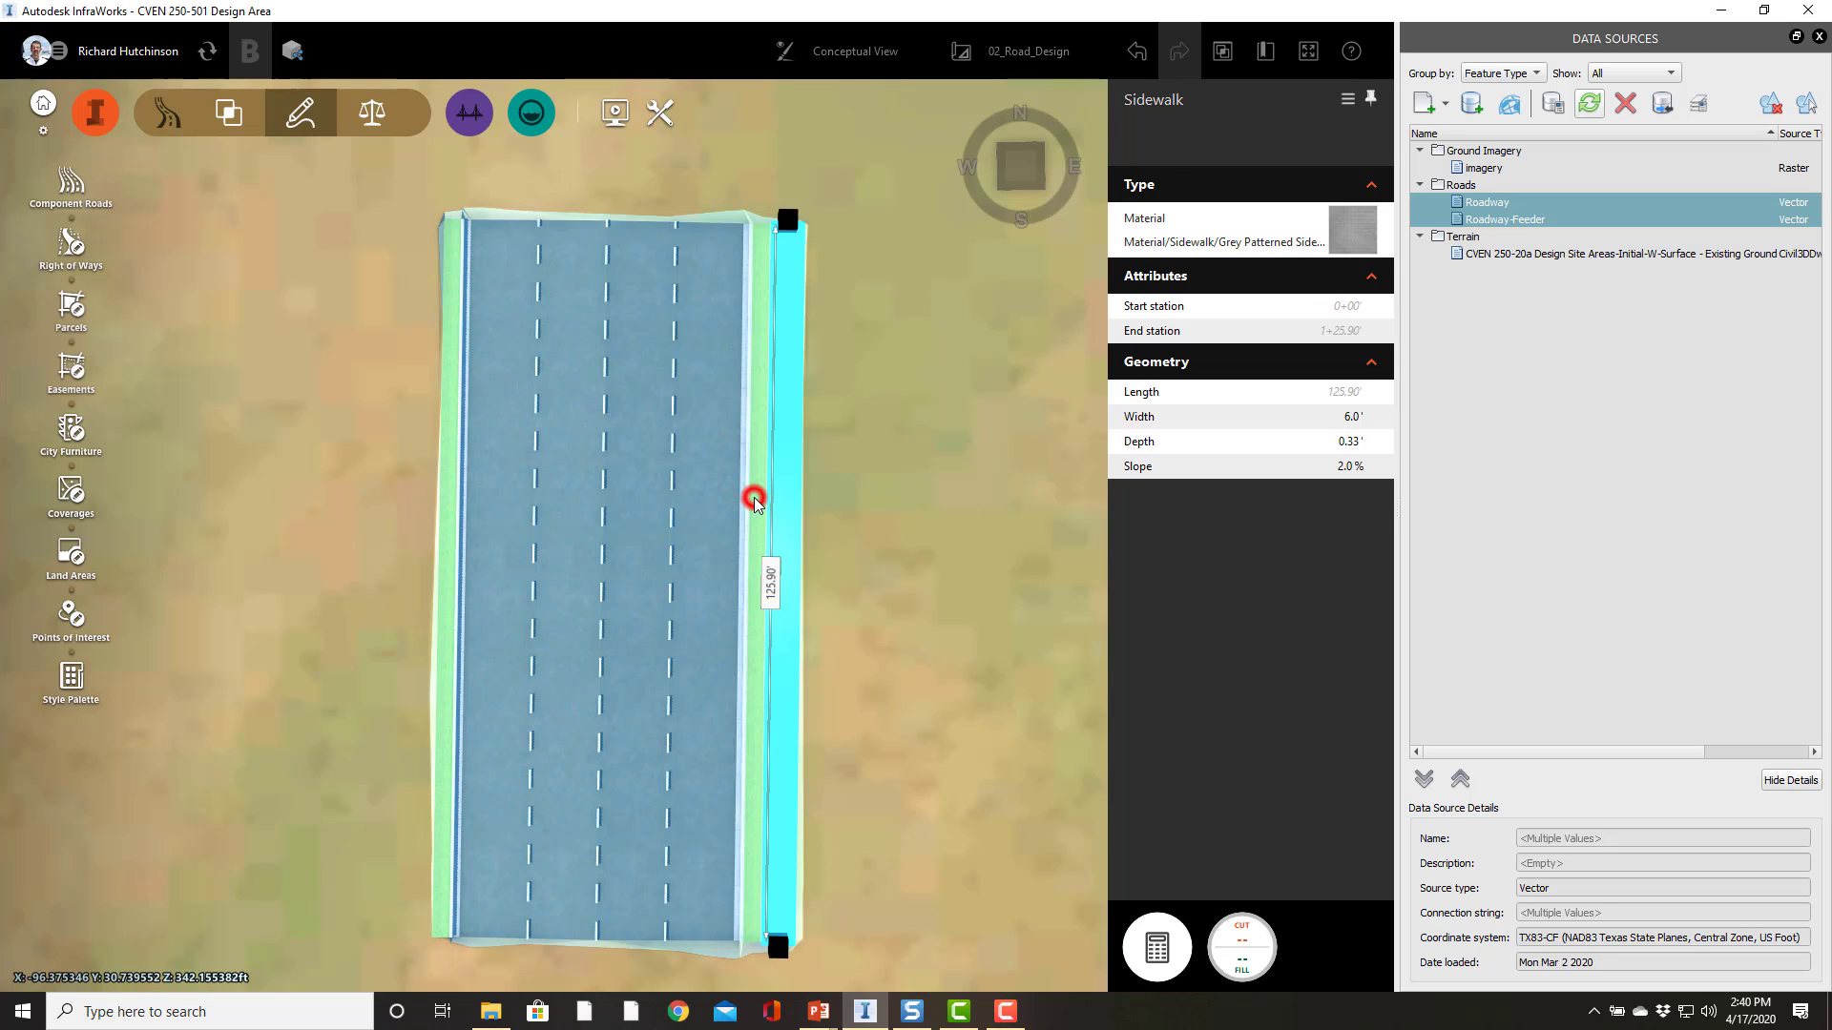
{"action": "left_click", "coordinate": [754, 503]}
{"action": "left_click", "coordinate": [1339, 465]}
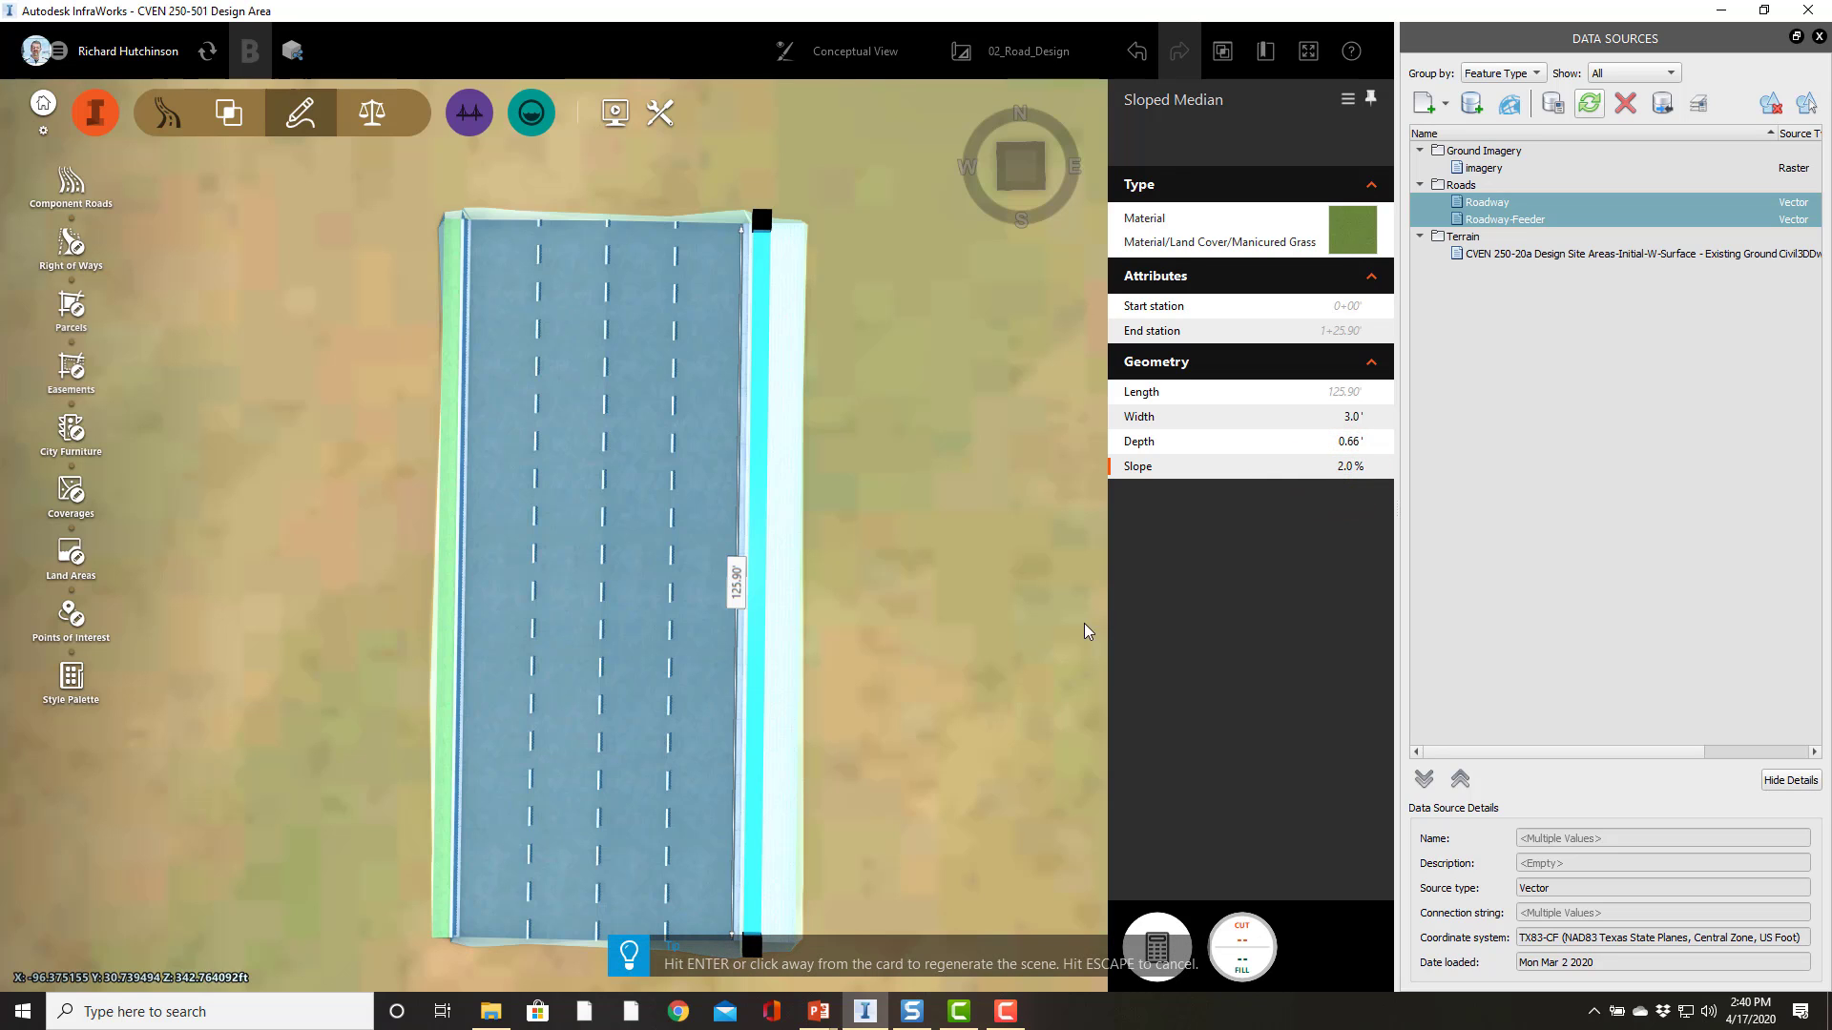
{"action": "left_click", "coordinate": [866, 678]}
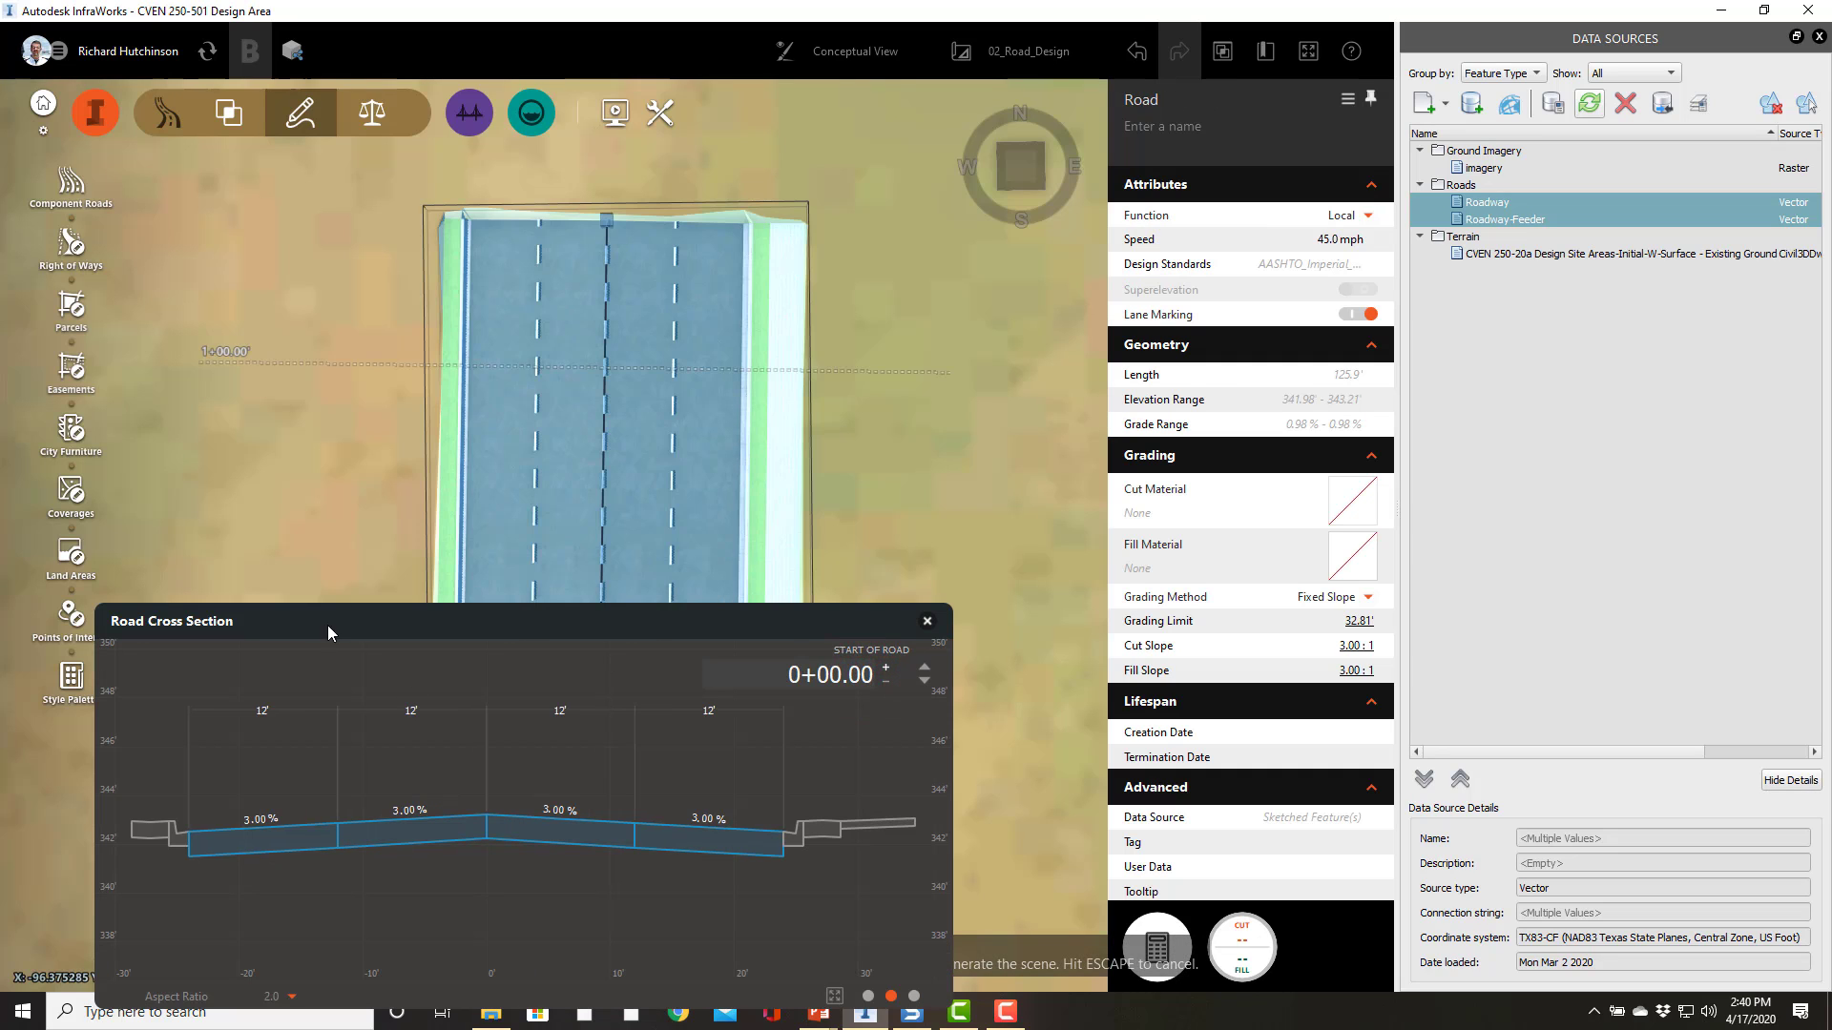
Step: Insert a Sidewalk component along the road's left edge
{"action": "mouse_move", "coordinate": [291, 477]}
{"action": "middle_mouse_down", "text": "shift"}
{"action": "mouse_move", "coordinate": [328, 412]}
{"action": "mouse_move", "coordinate": [307, 404]}
{"action": "mouse_move", "coordinate": [324, 273]}
{"action": "middle_mouse_up", "text": "shift"}
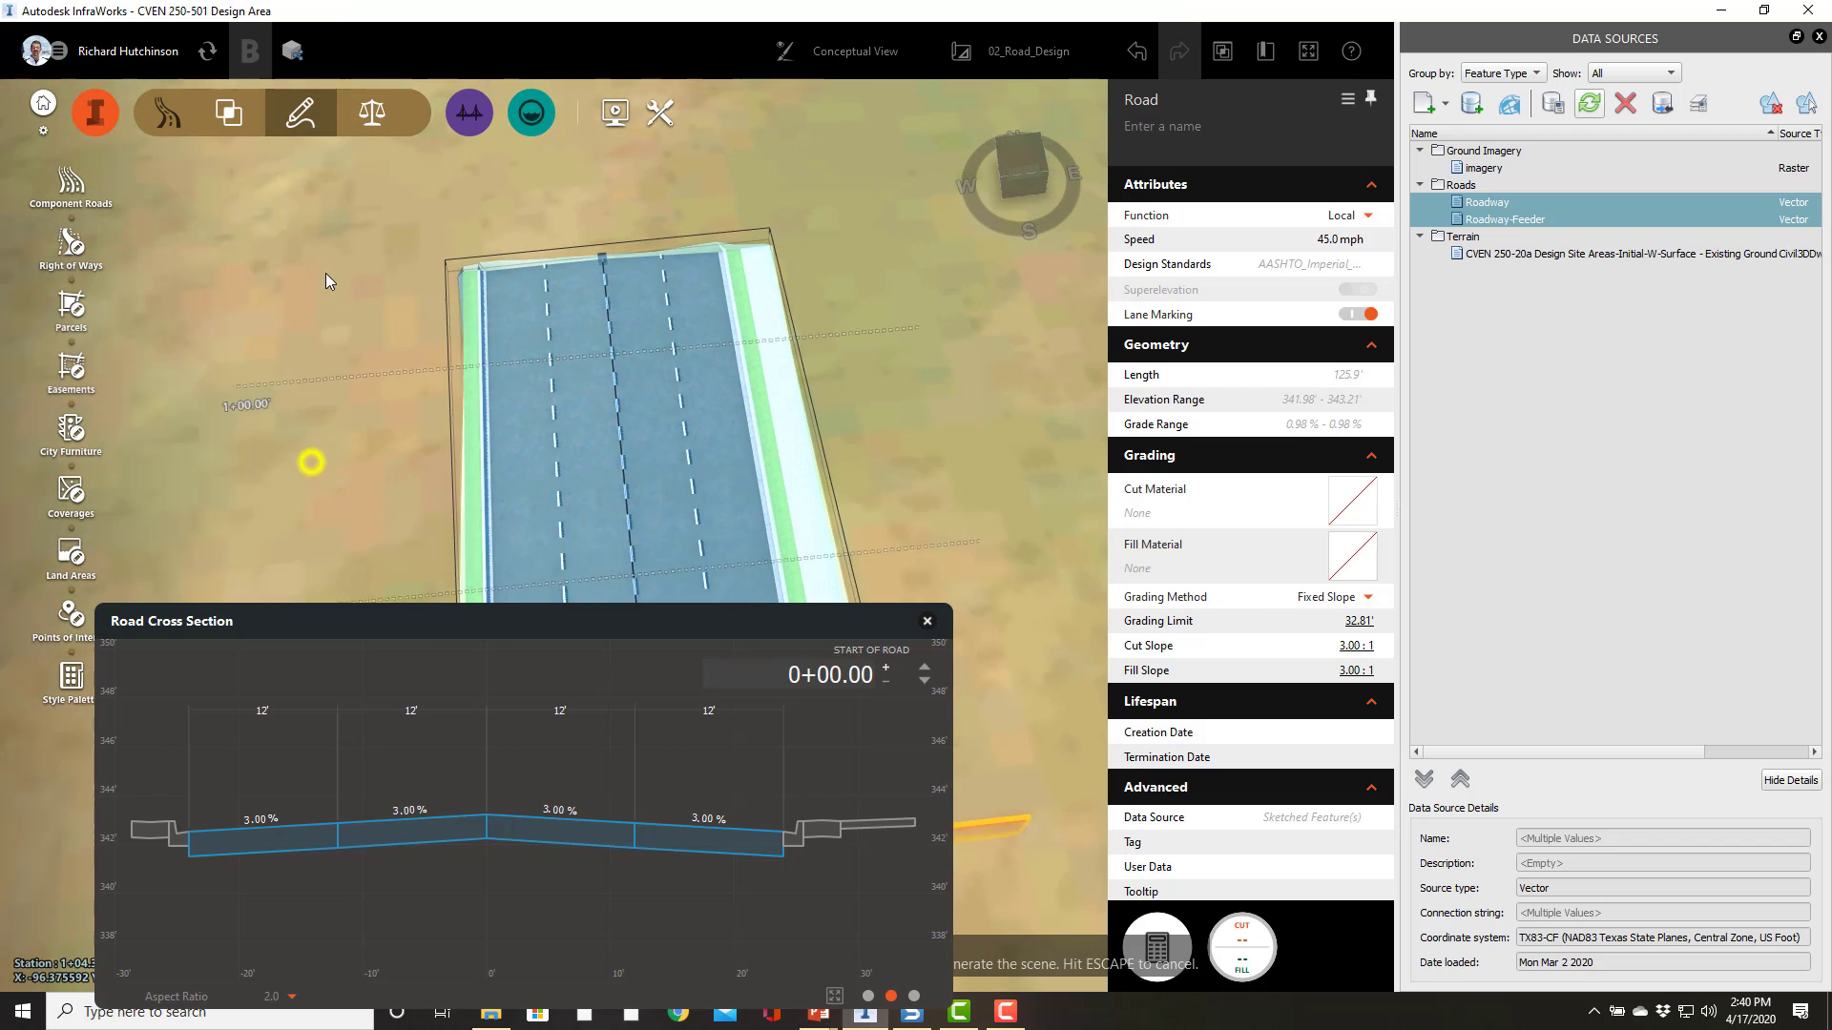
{"action": "left_click_drag", "start_coordinate": [324, 273], "coordinate": [340, 144]}
{"action": "left_click_drag", "start_coordinate": [311, 370], "coordinate": [283, 525]}
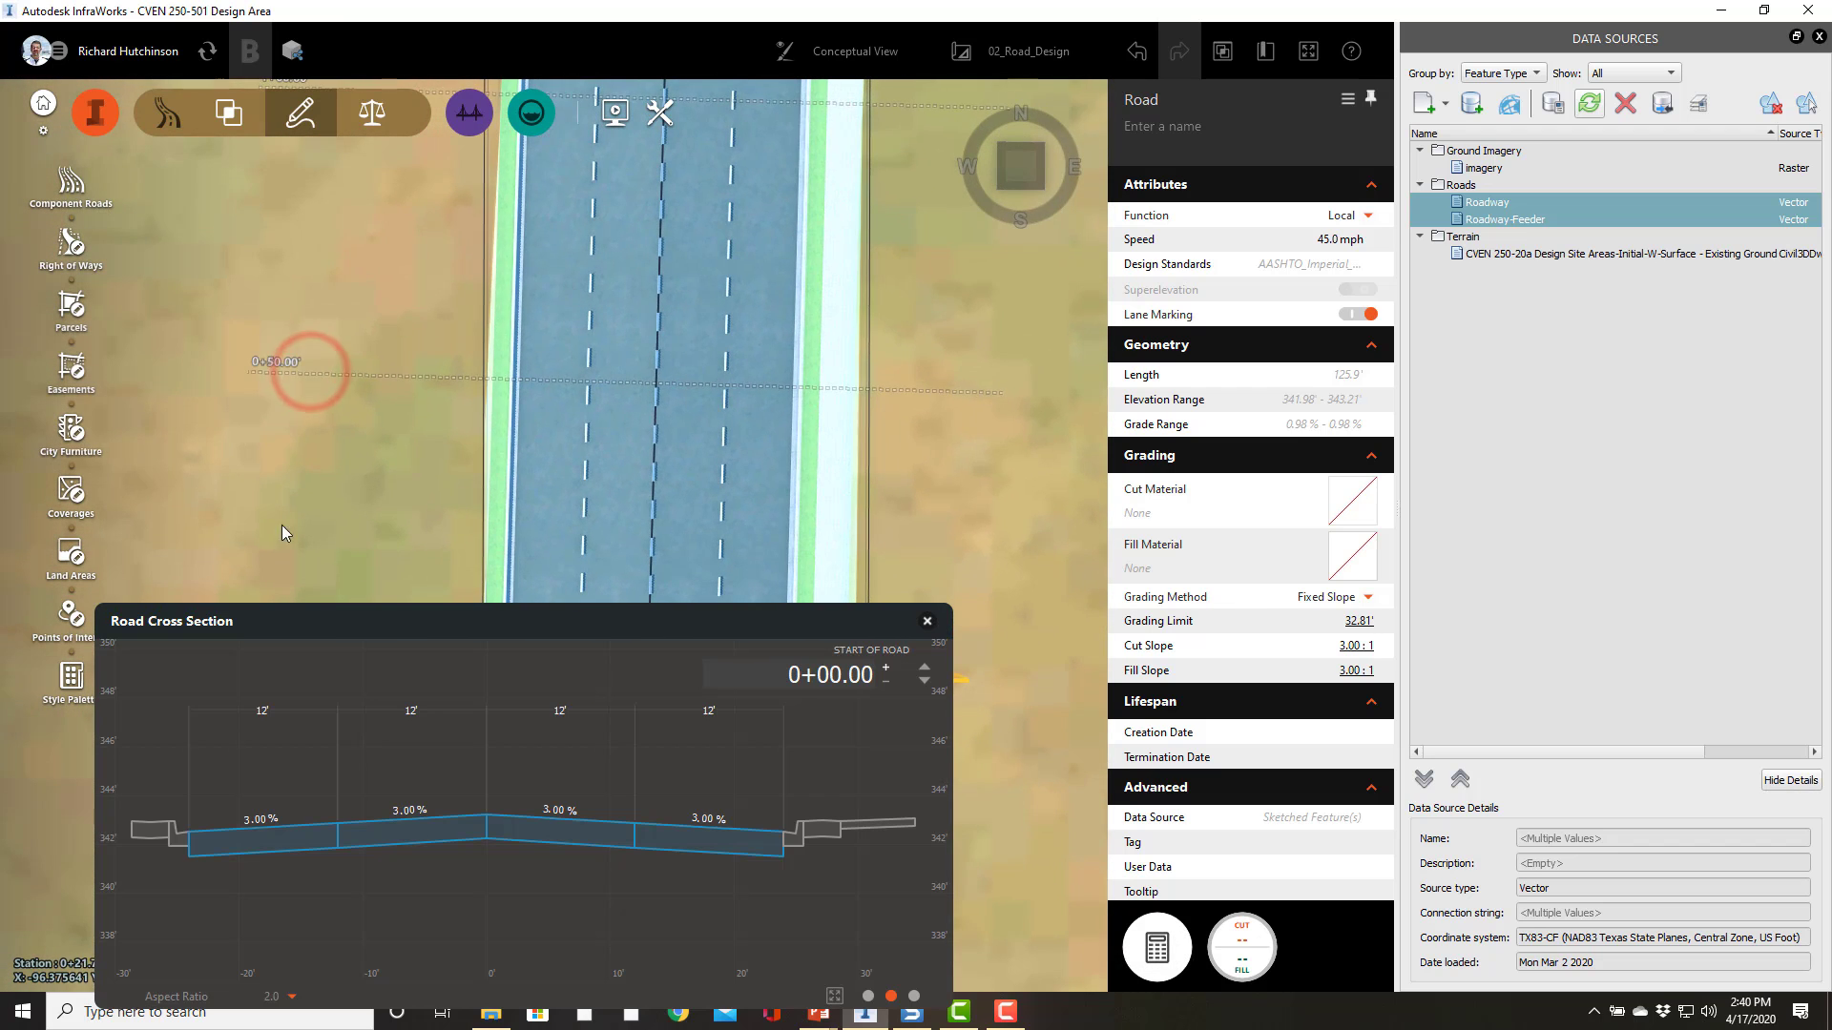
{"action": "right_click", "coordinate": [495, 409]}
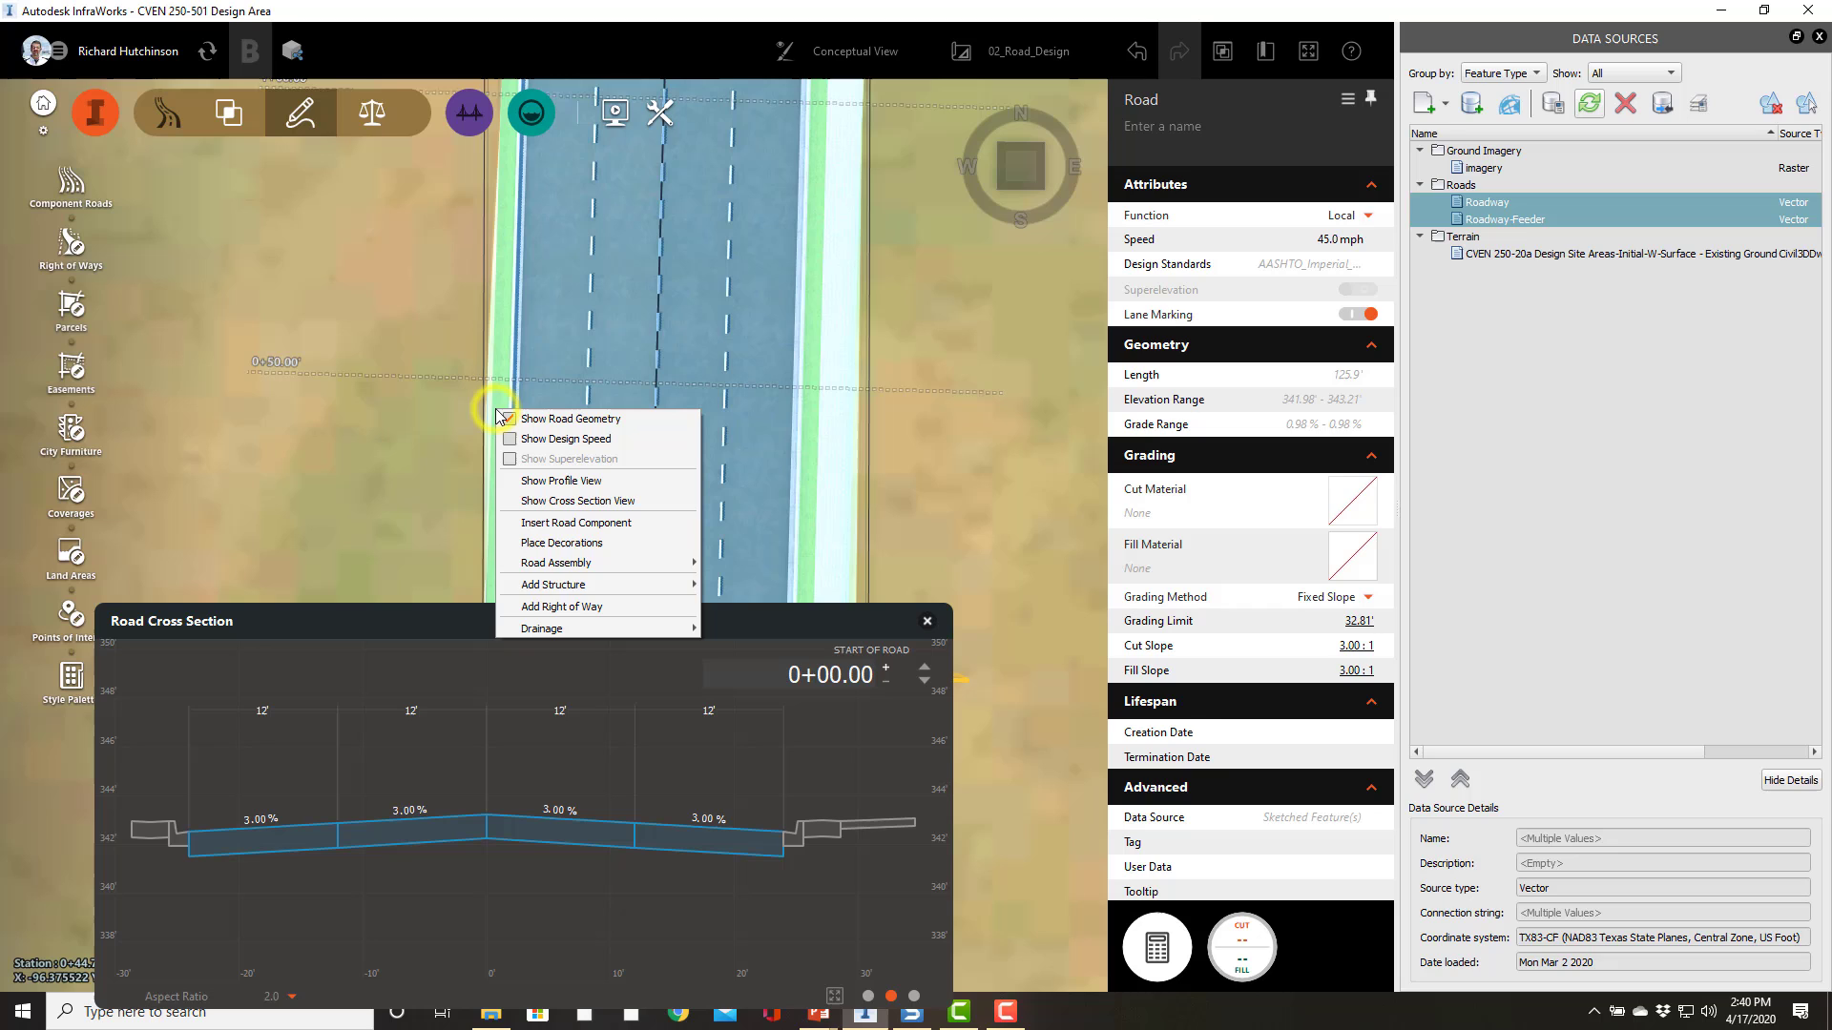
{"action": "left_click", "coordinate": [585, 524]}
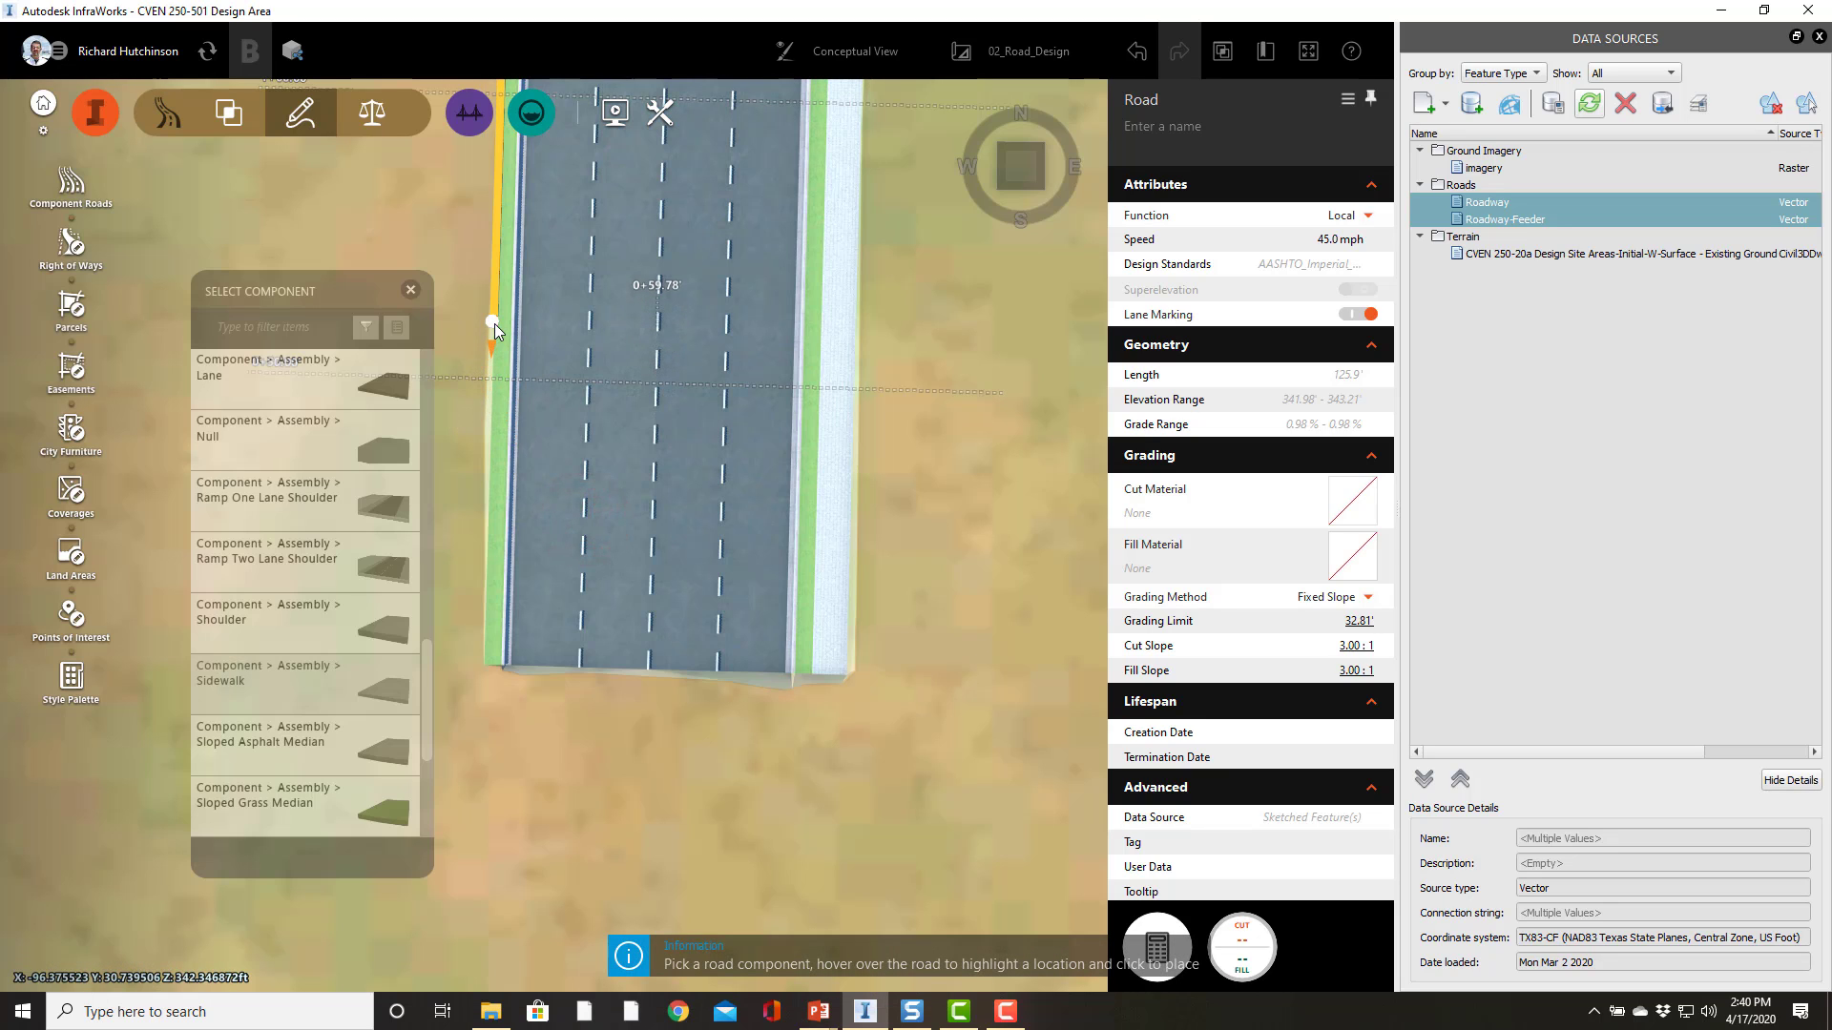
{"action": "left_click", "coordinate": [489, 169]}
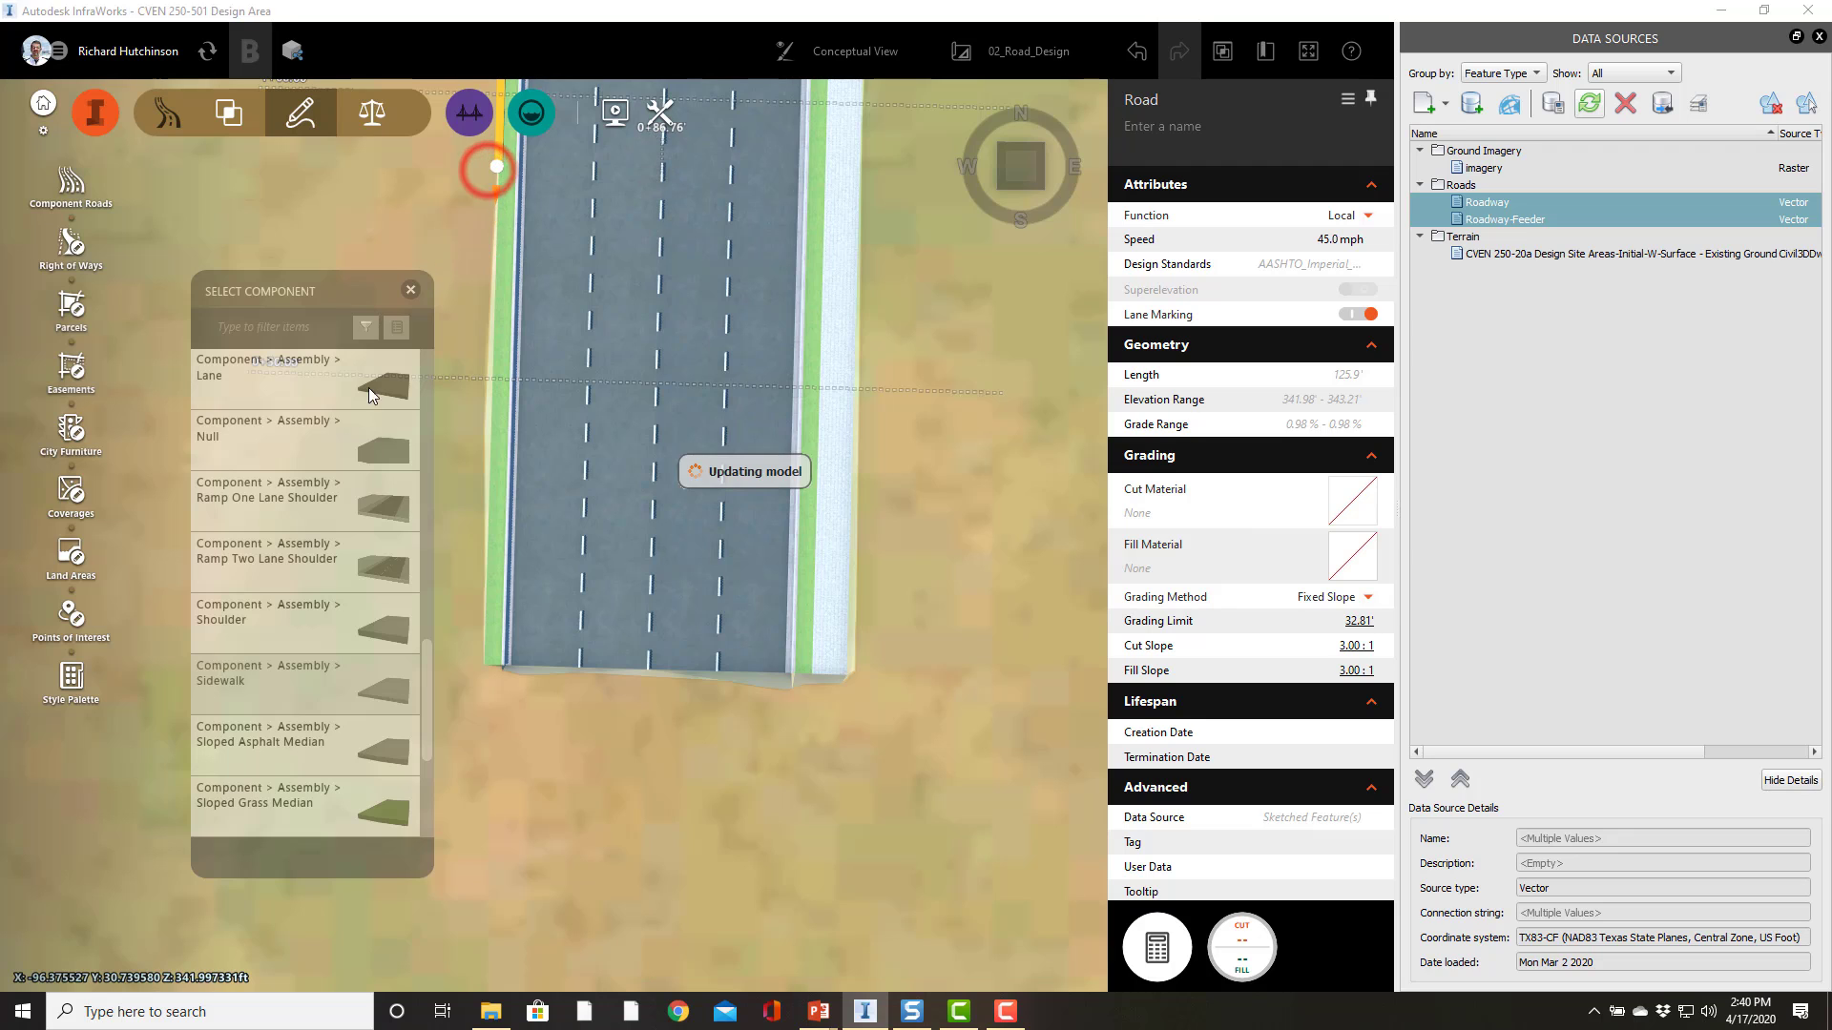
{"action": "right_click_drag", "start_coordinate": [909, 326], "coordinate": [981, 939]}
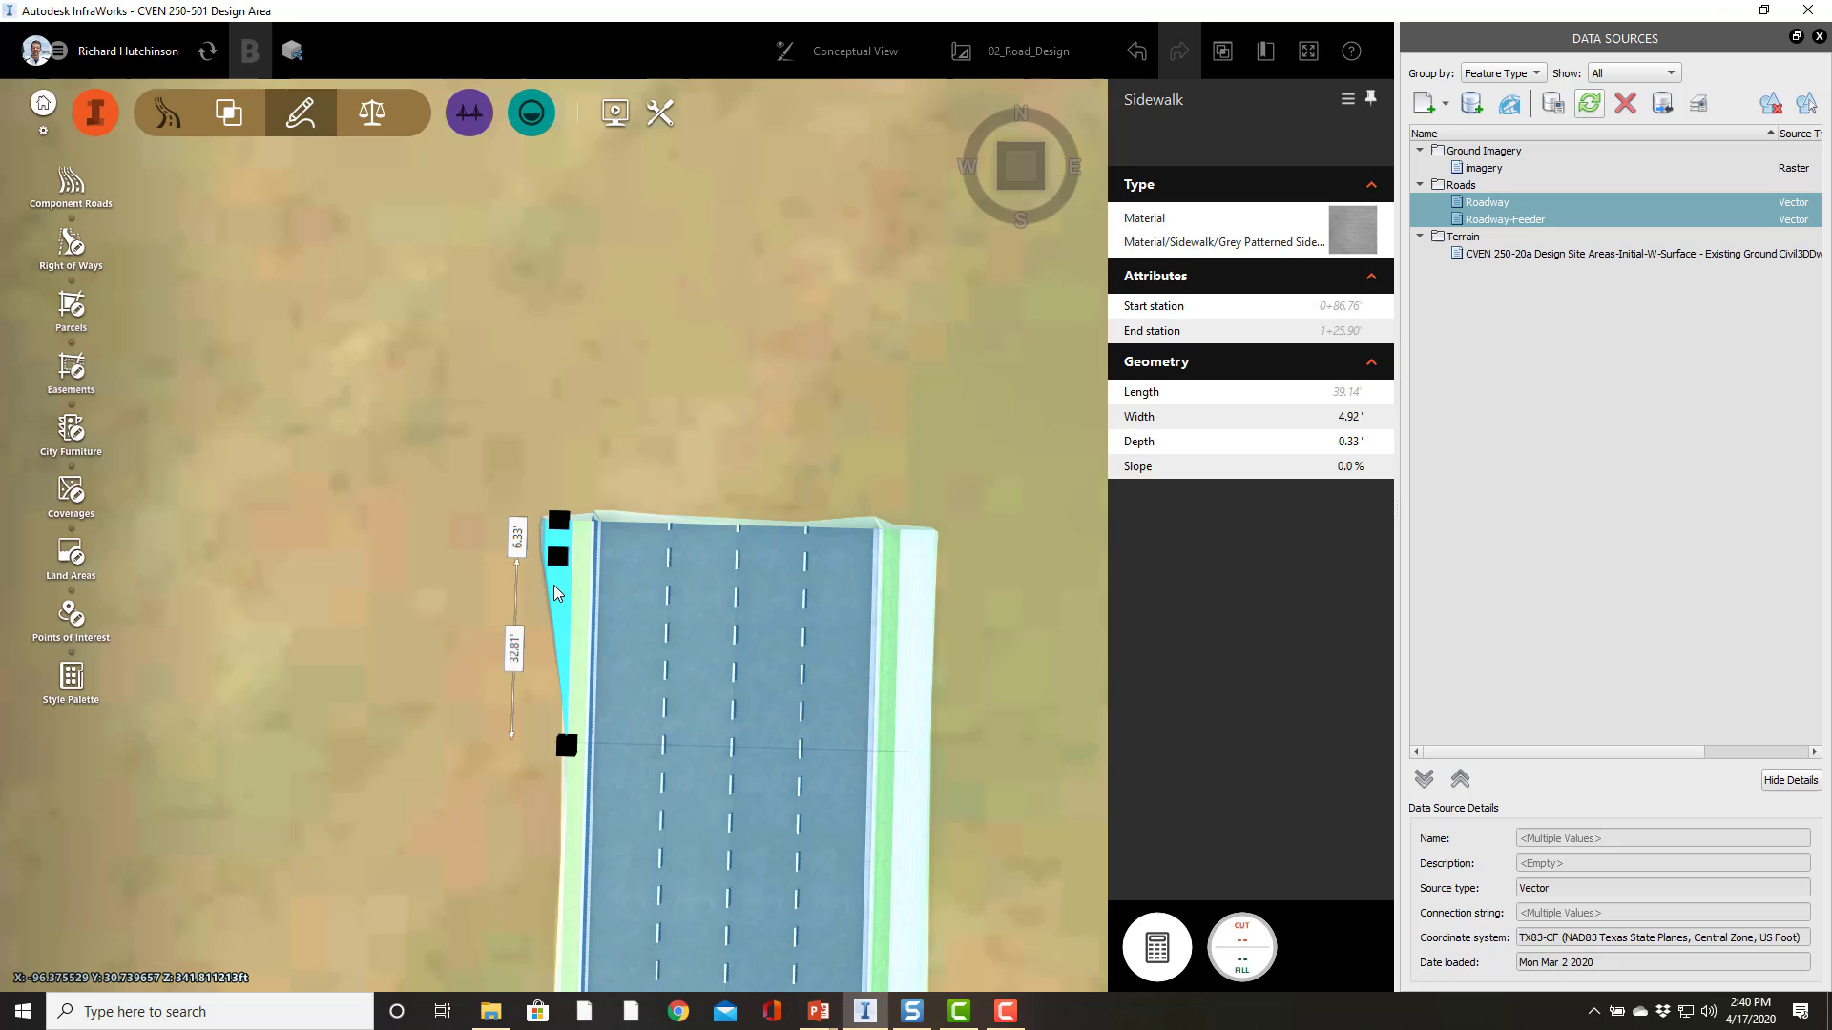
Step: Turn off the left sidewalk's transitions and set its width to 6 ft
{"action": "right_click", "coordinate": [557, 586]}
{"action": "left_click", "coordinate": [599, 661]}
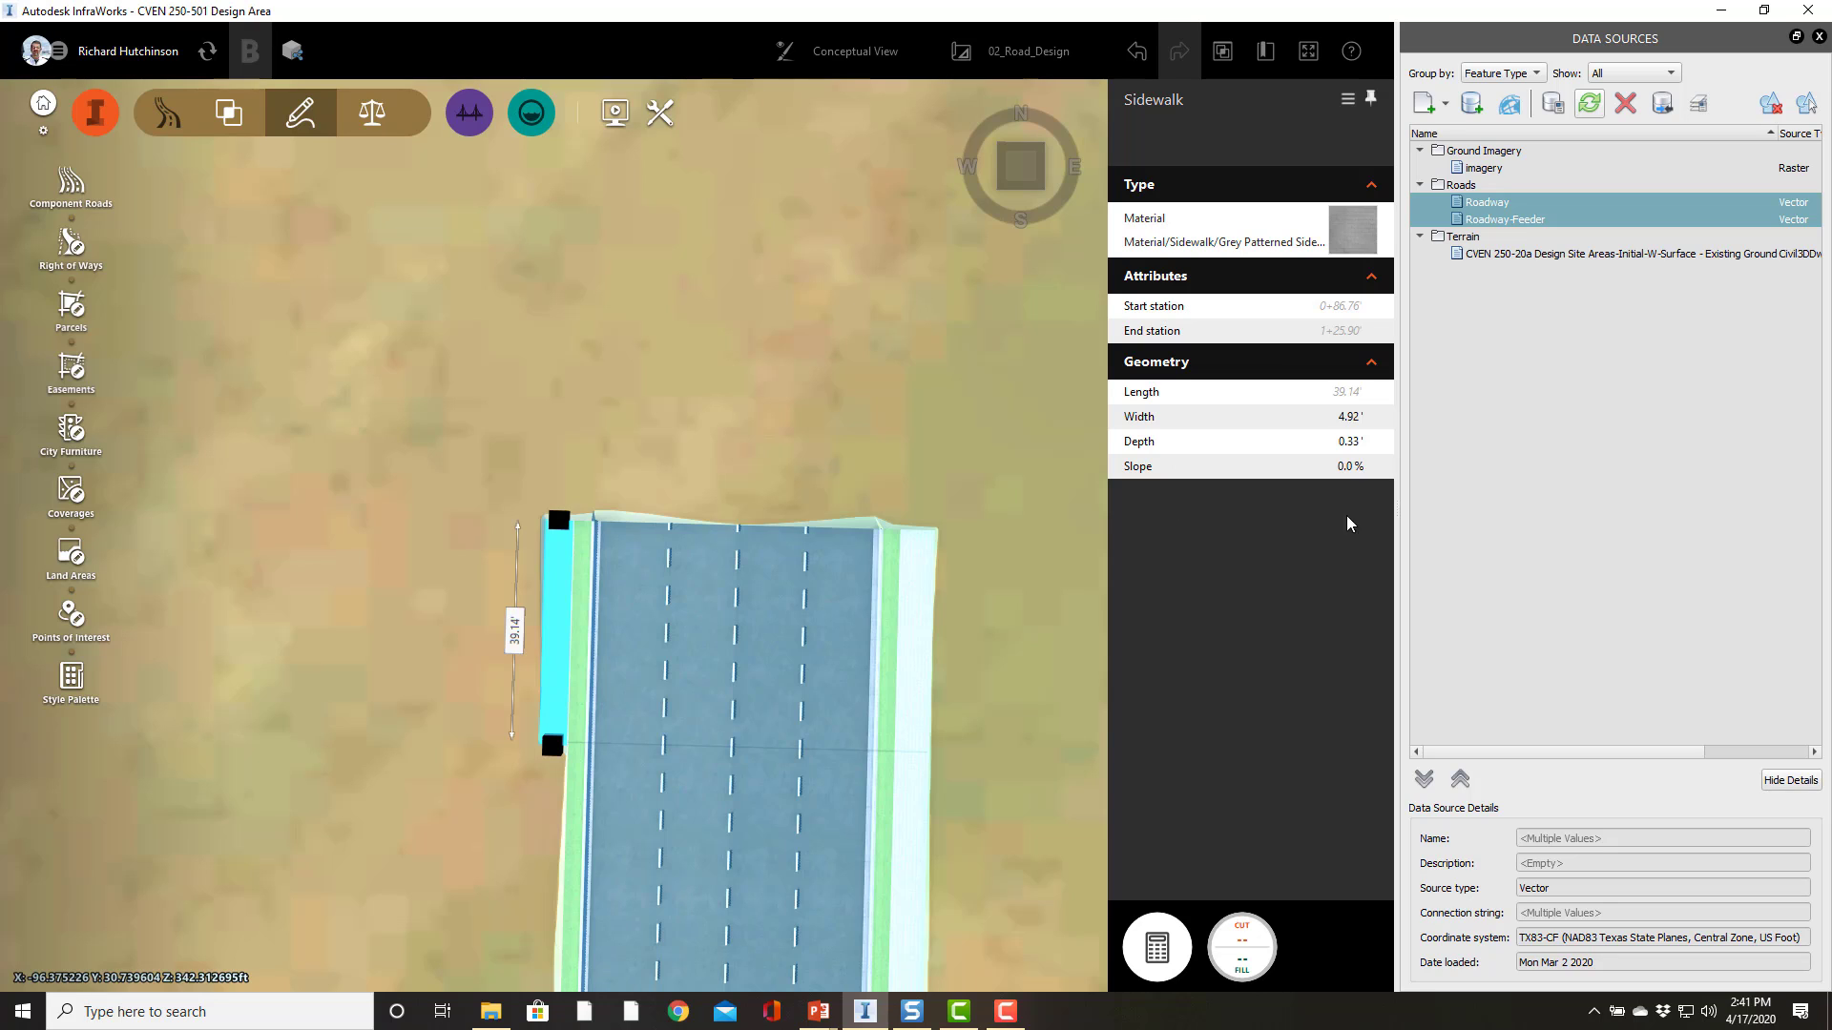
{"action": "double_click", "coordinate": [1345, 417]}
{"action": "type", "text": "6"}
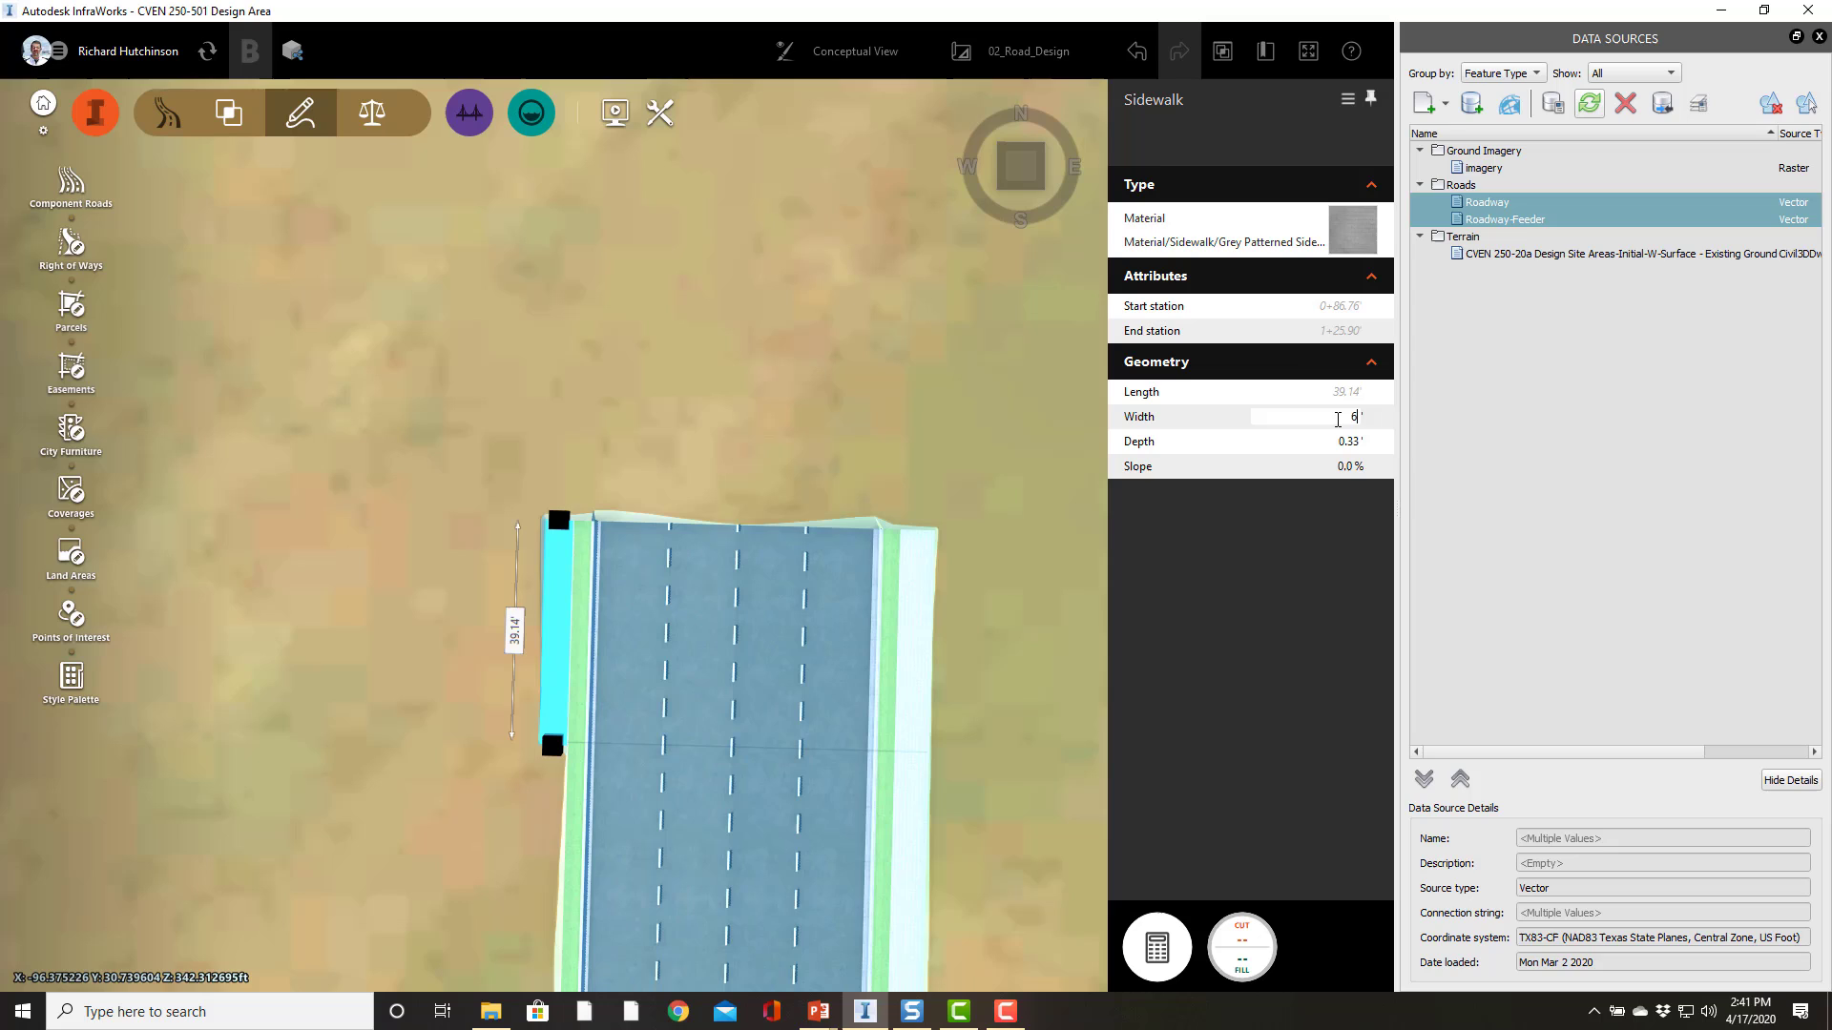
{"action": "key", "text": "Tab"}
{"action": "key", "text": "Tab"}
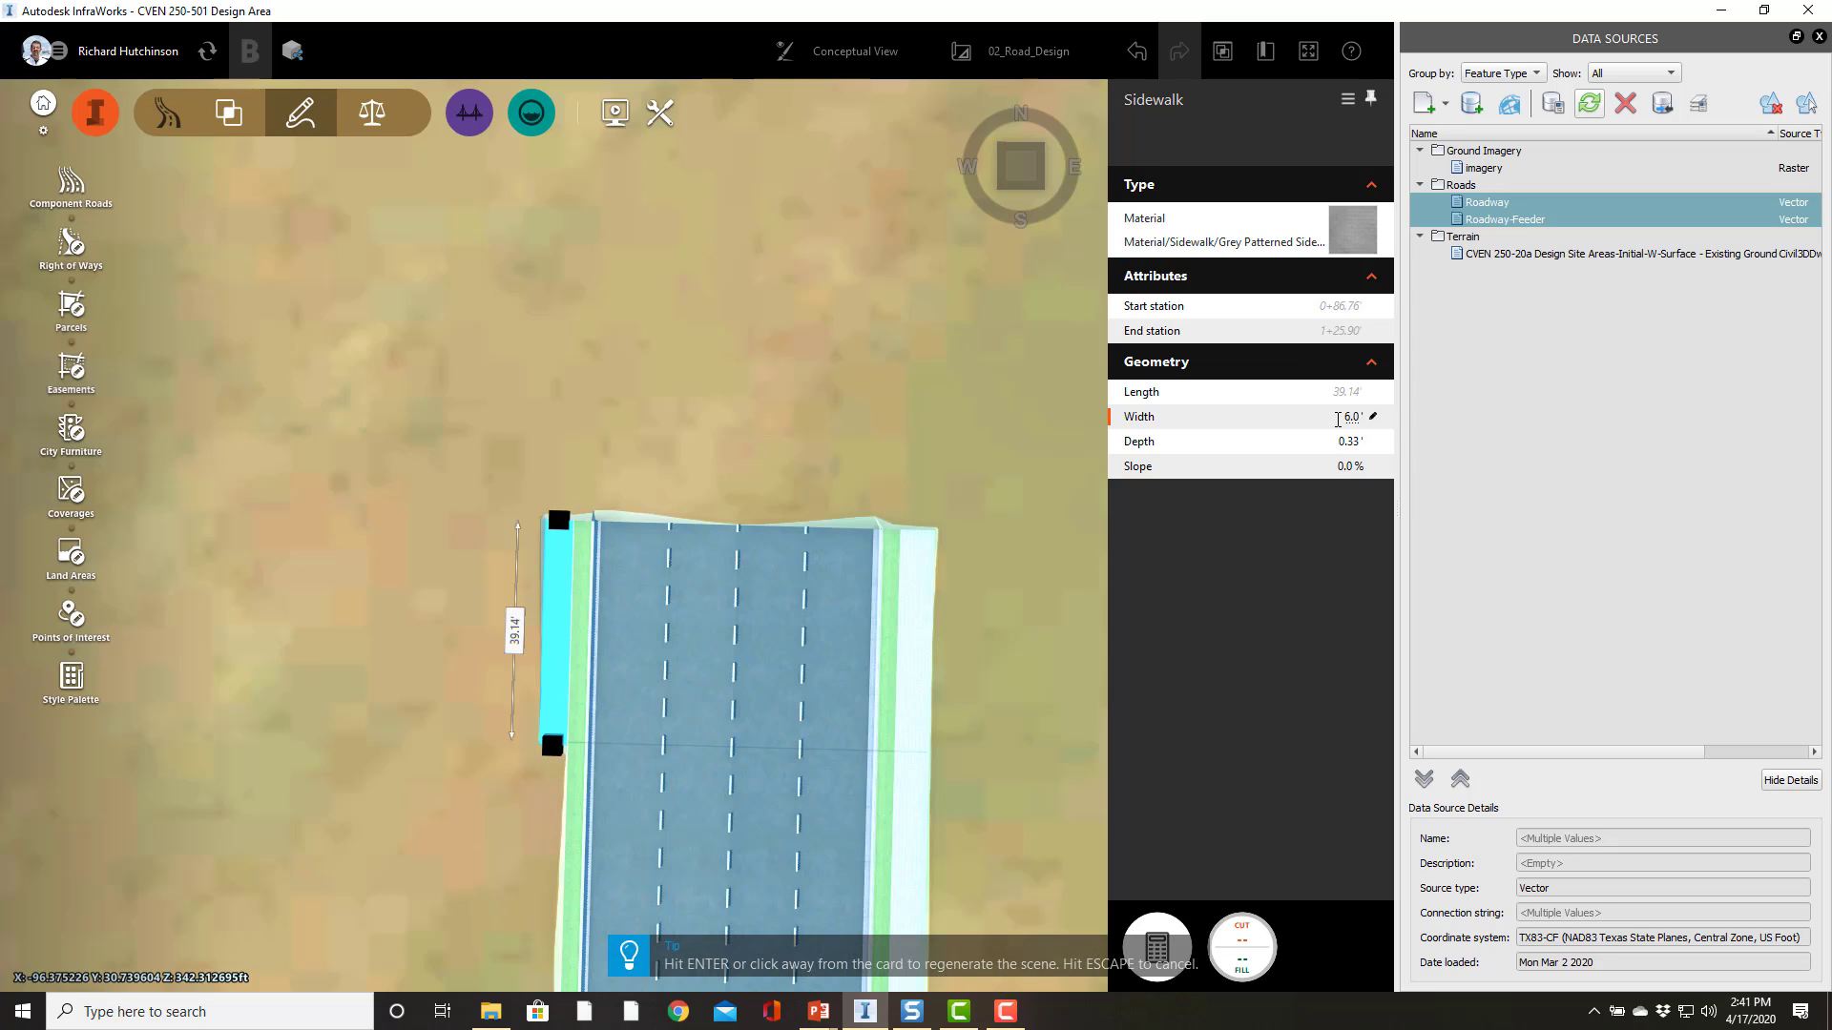
{"action": "key", "text": "Return"}
{"action": "left_click", "coordinate": [376, 571]}
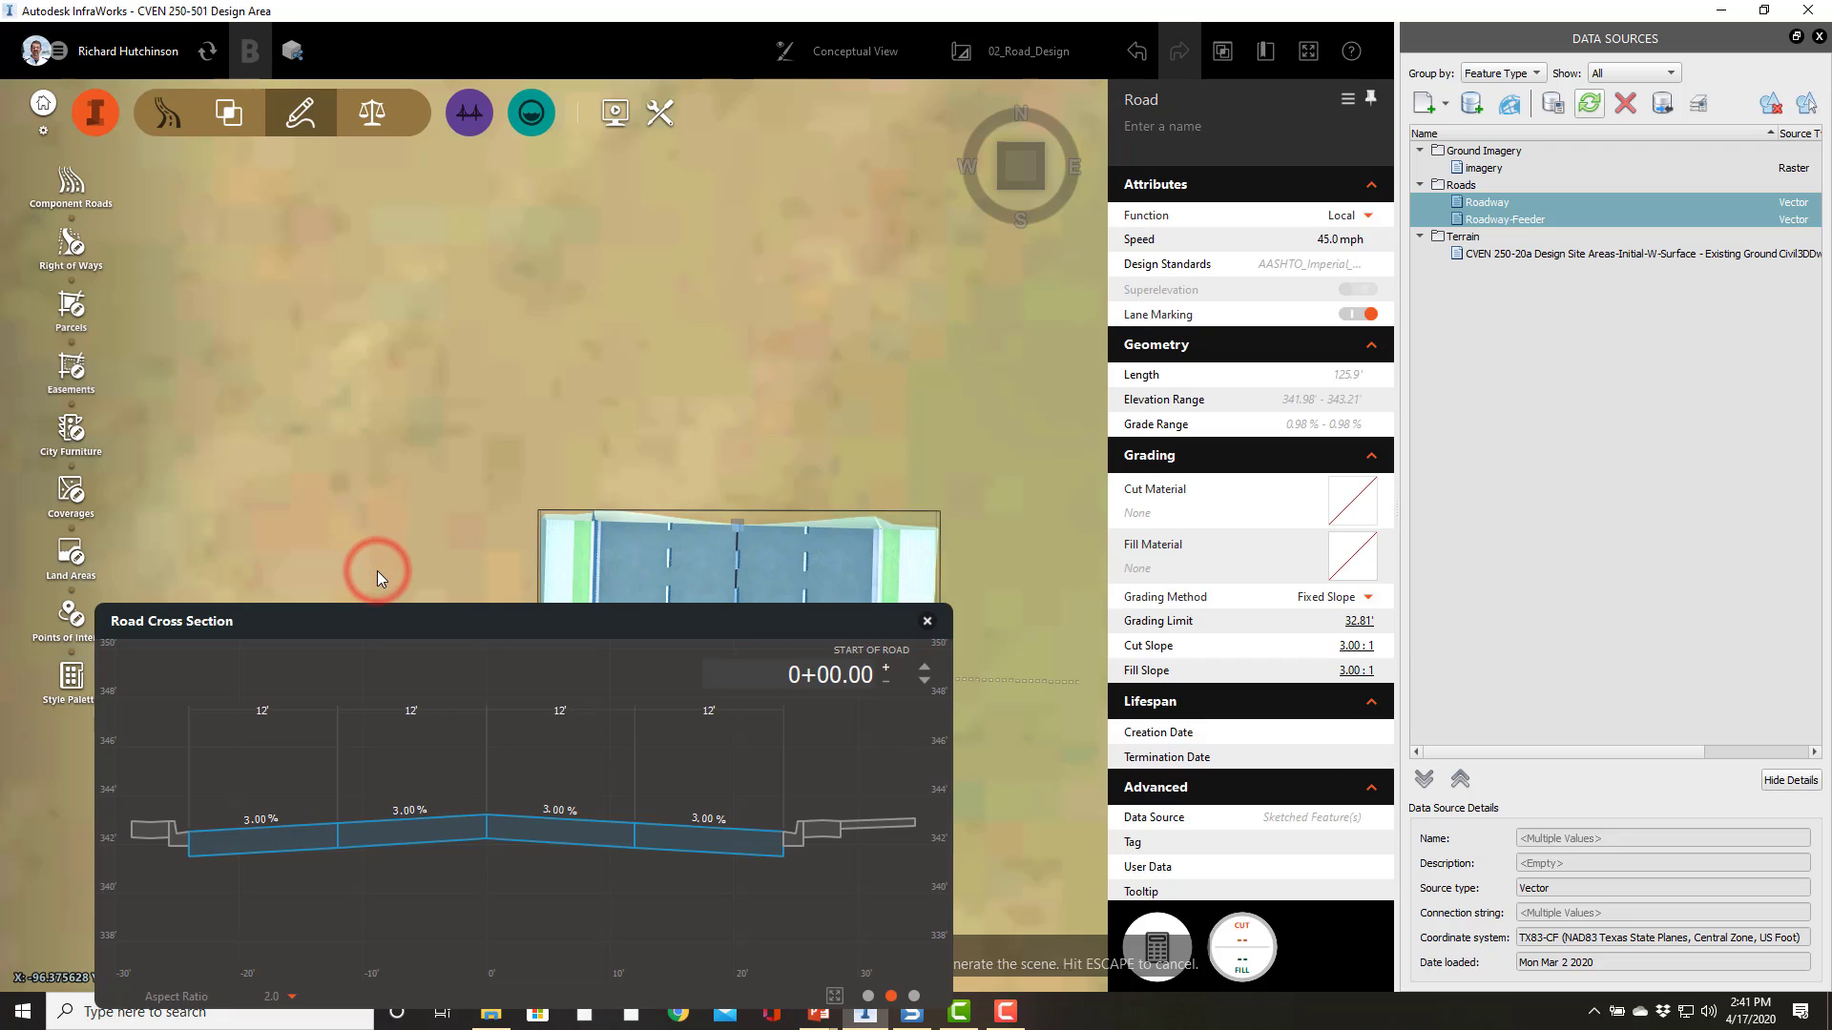
{"action": "left_click", "coordinate": [368, 494]}
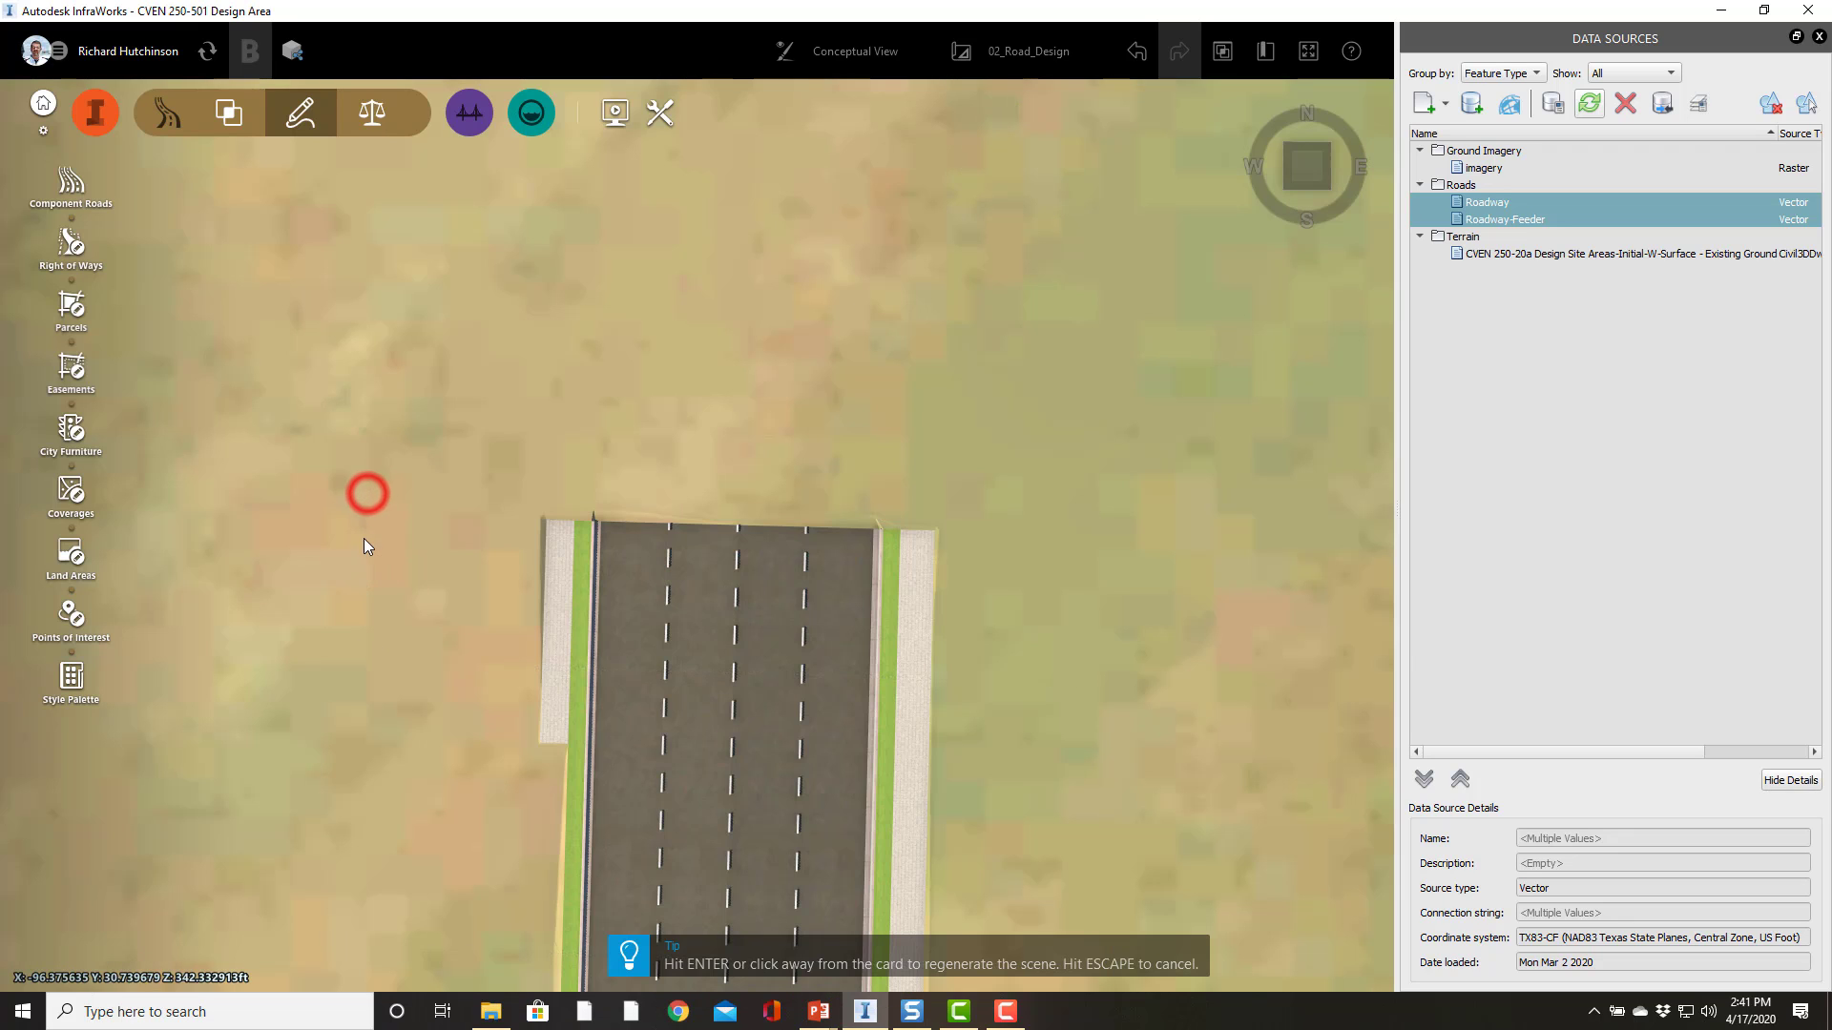
Step: Align the left sidewalk's start station to the start of the road
{"action": "left_click", "coordinate": [559, 716]}
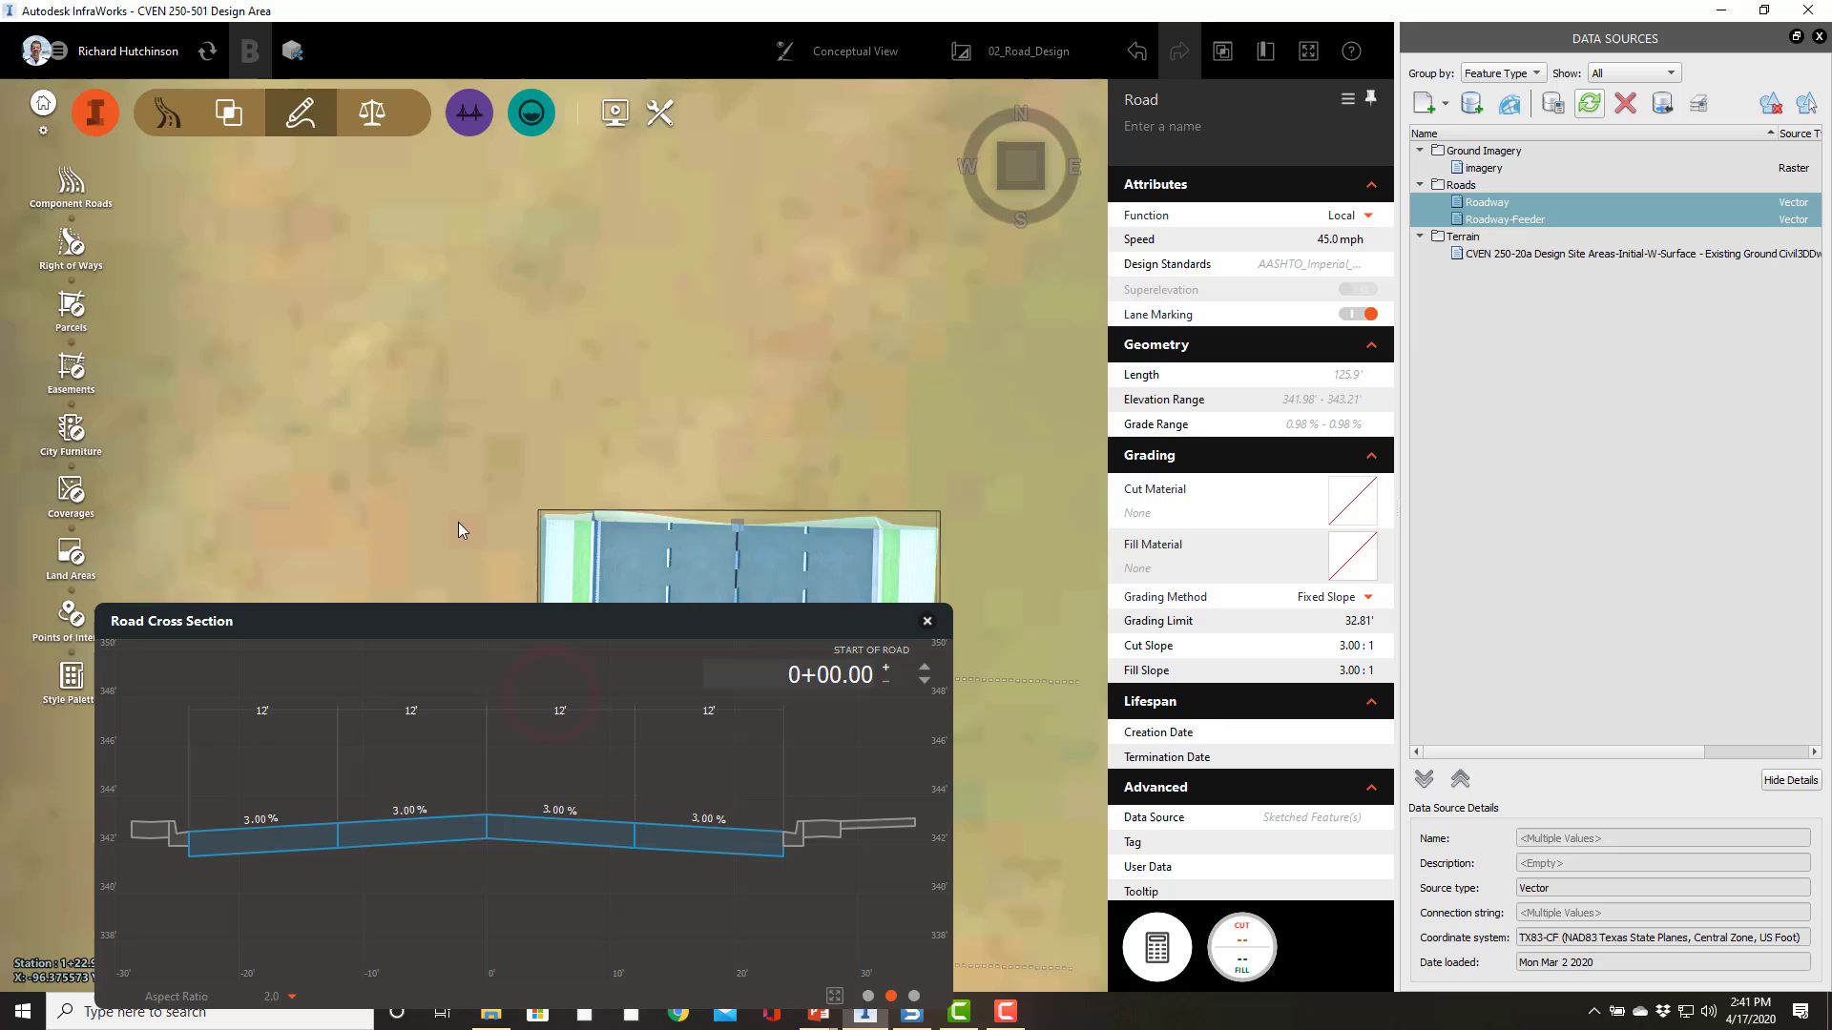
{"action": "right_click_drag", "start_coordinate": [460, 409], "coordinate": [573, 7]}
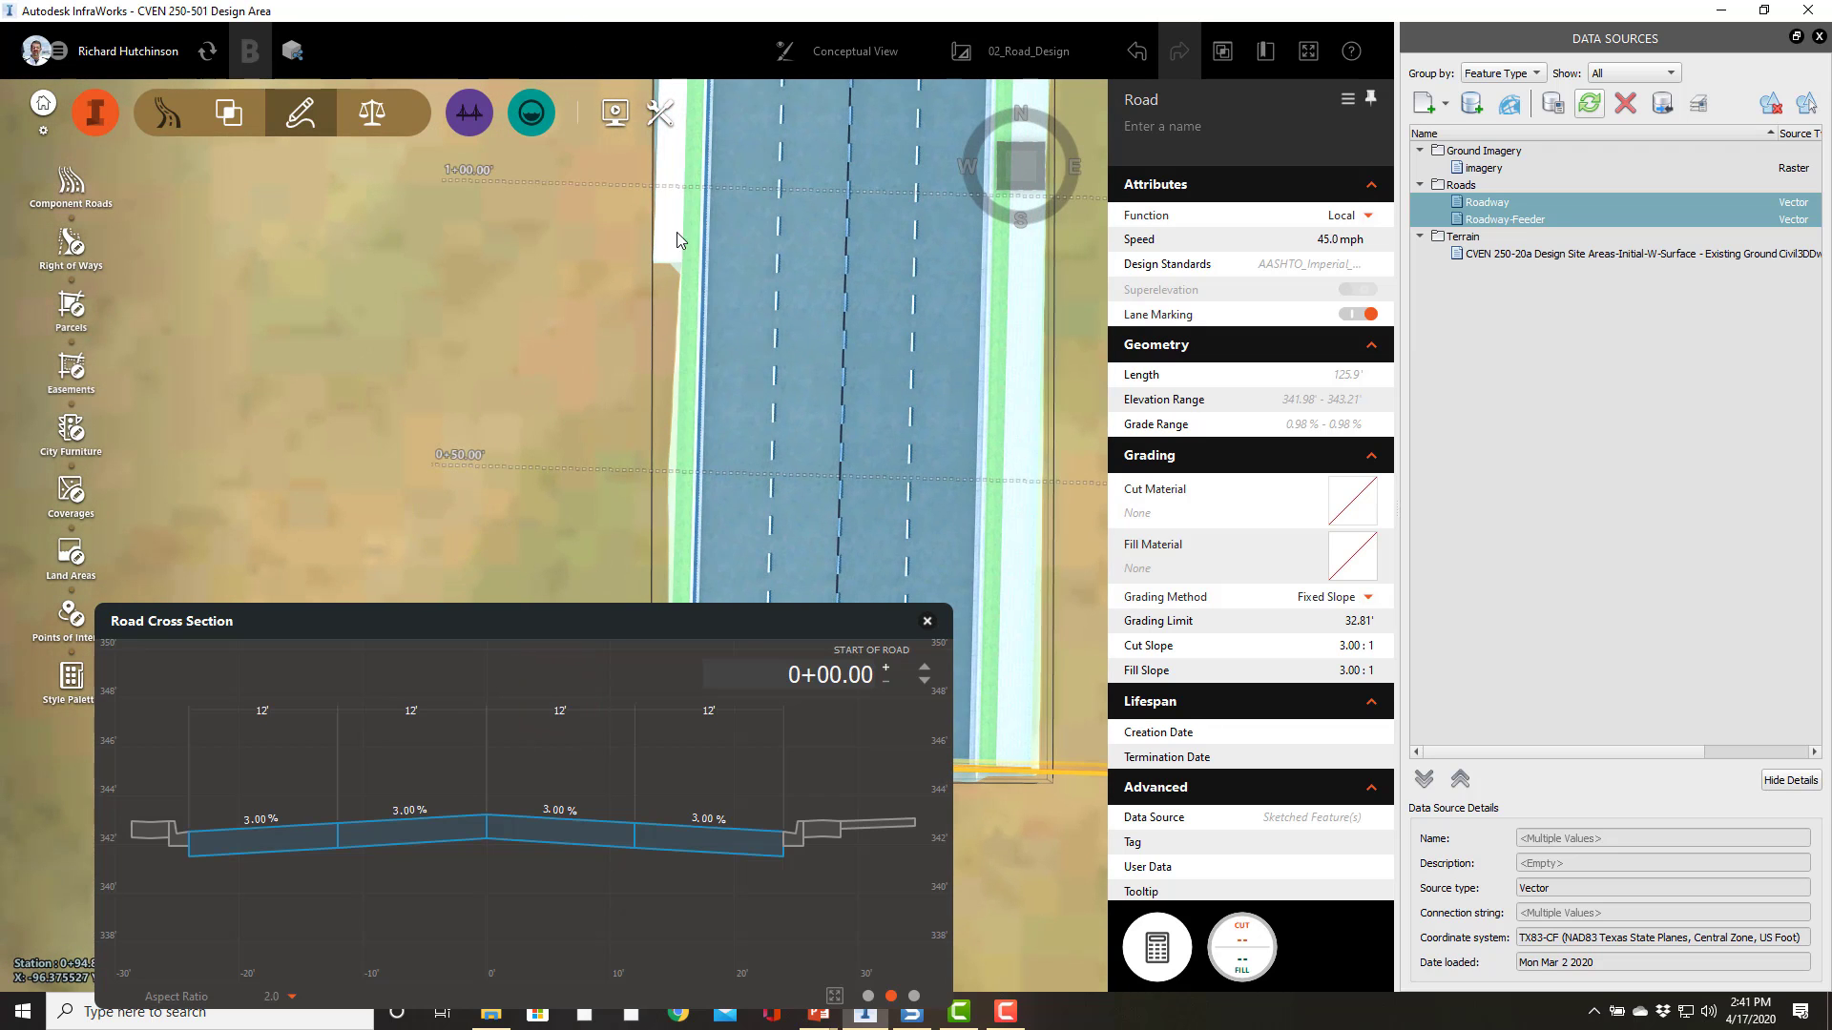
{"action": "left_click", "coordinate": [672, 233]}
{"action": "left_click", "coordinate": [669, 260]}
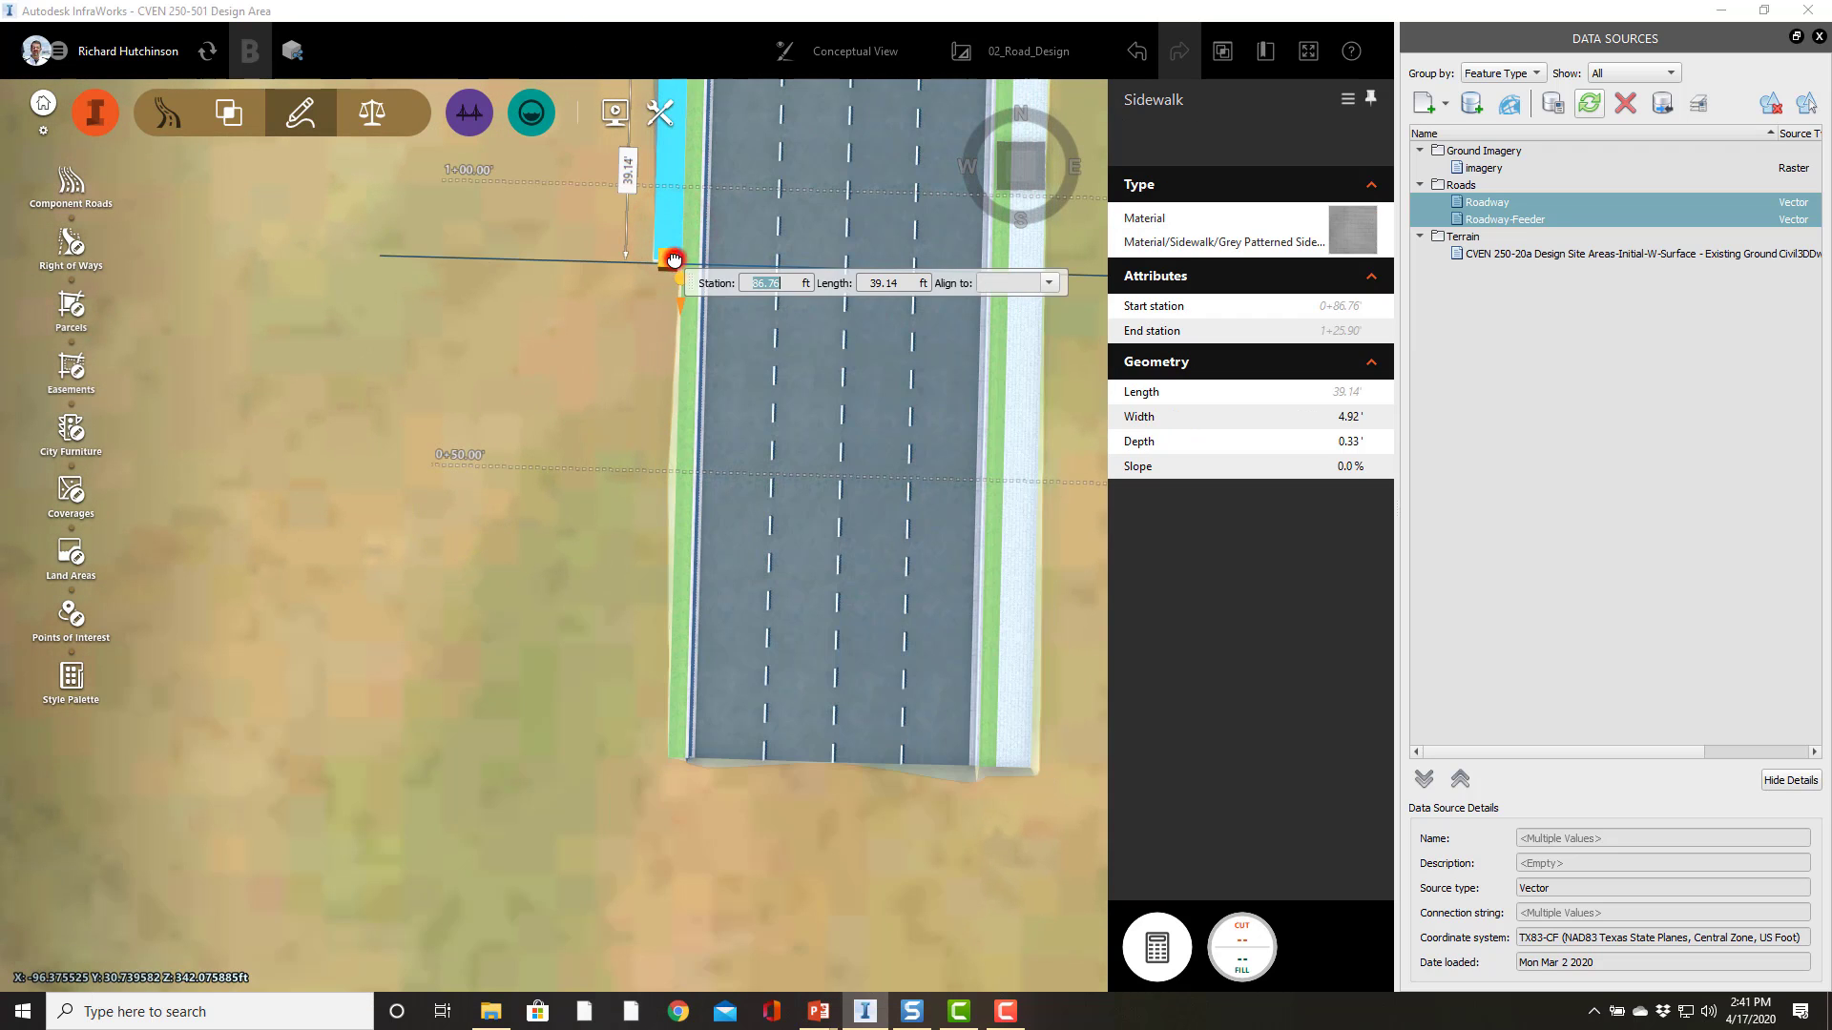
{"action": "left_click", "coordinate": [1050, 283]}
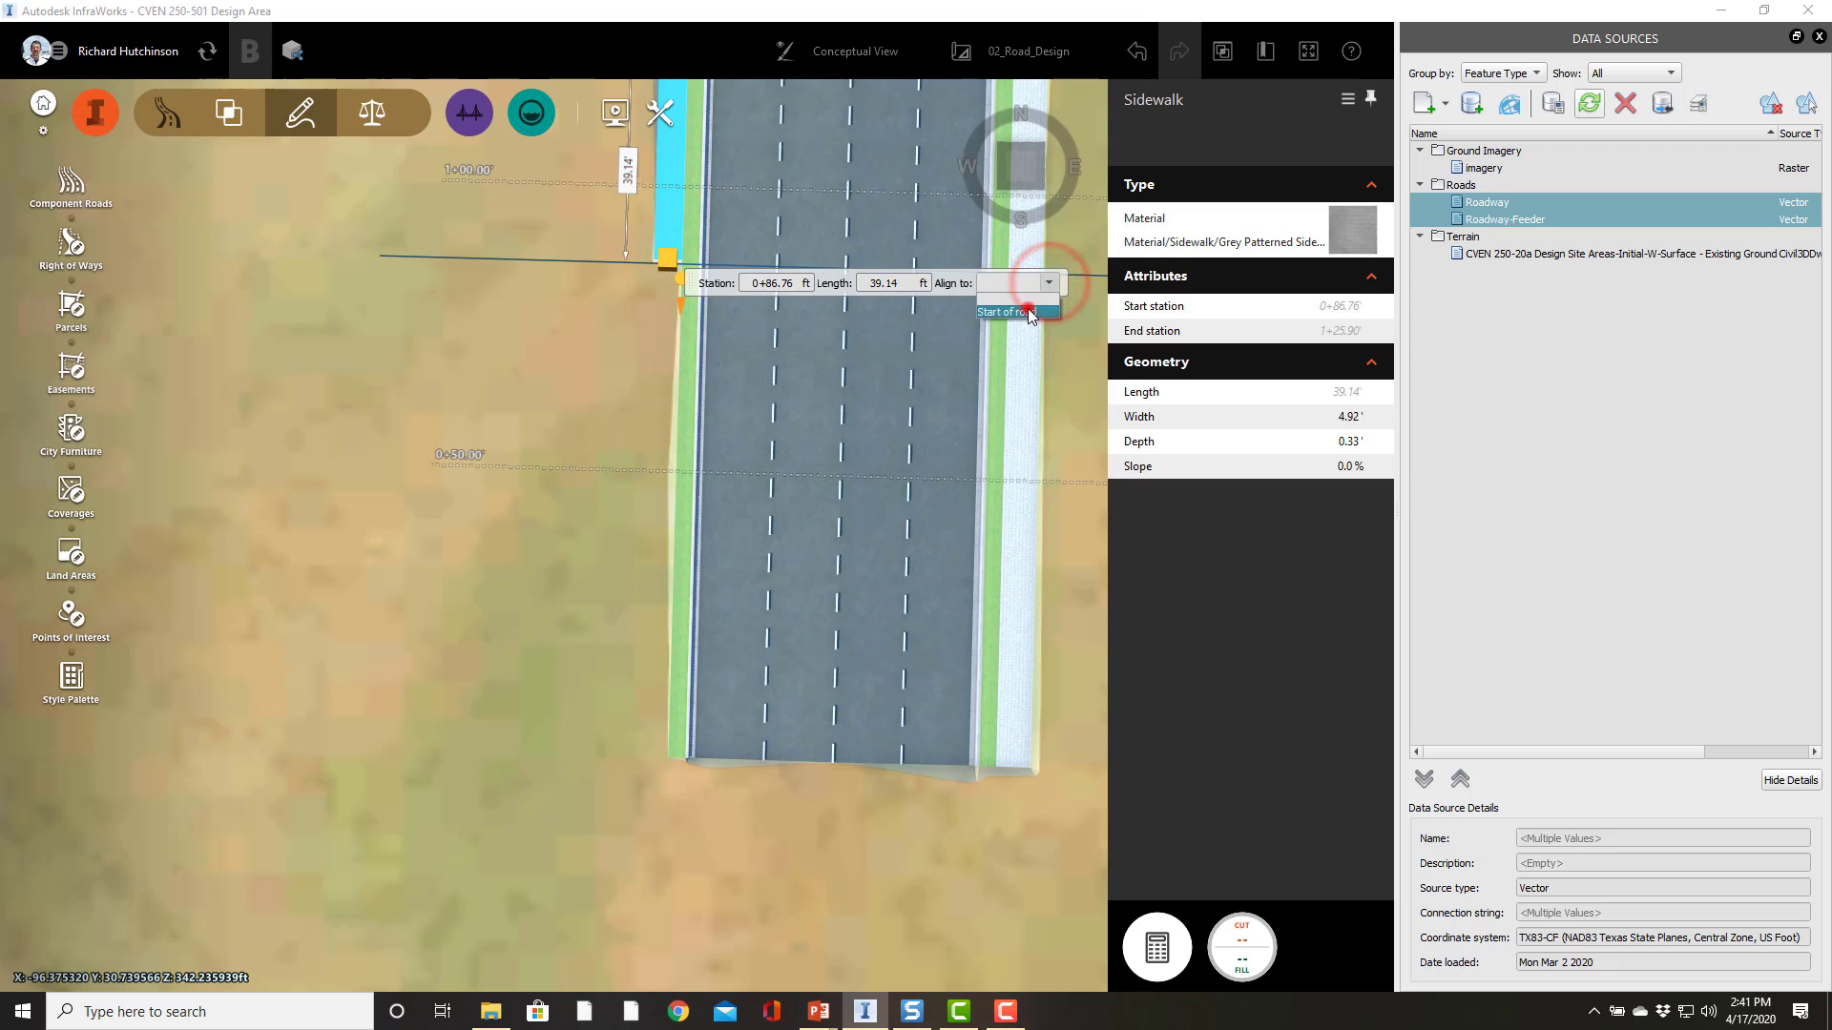
{"action": "left_click", "coordinate": [1027, 309]}
{"action": "left_click", "coordinate": [335, 496]}
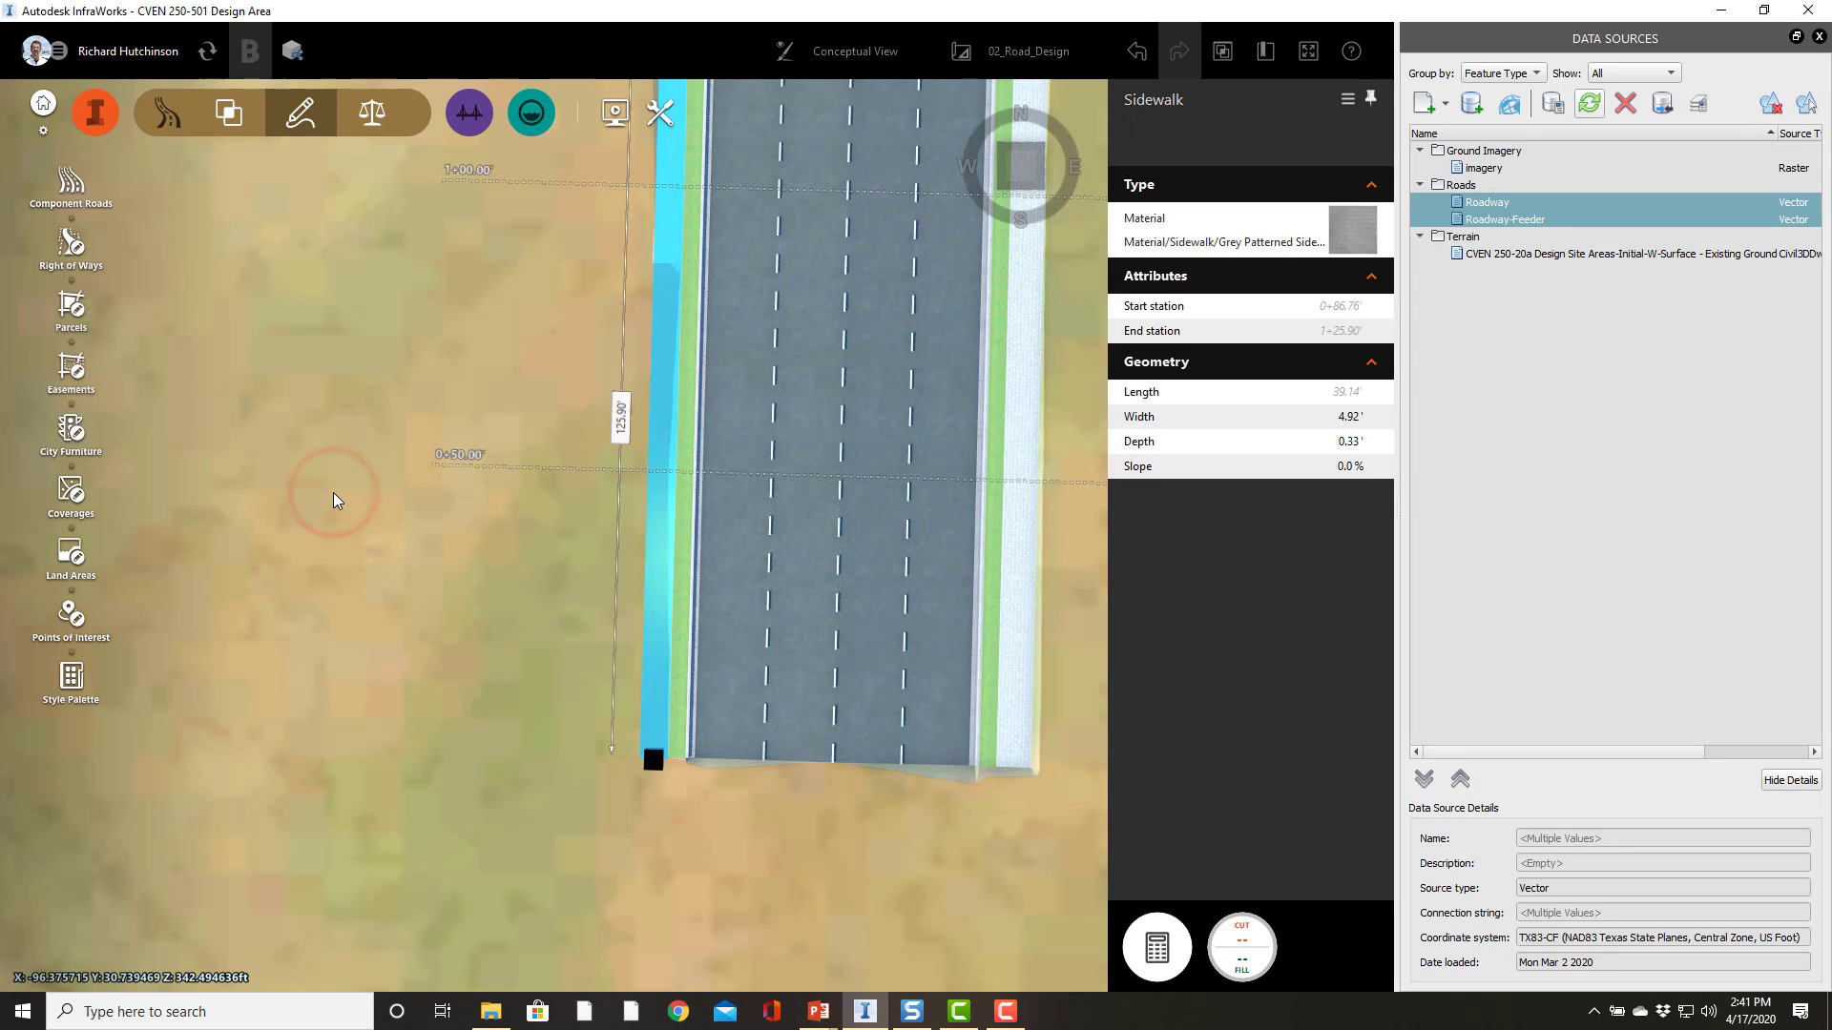
{"action": "left_click", "coordinate": [325, 680]}
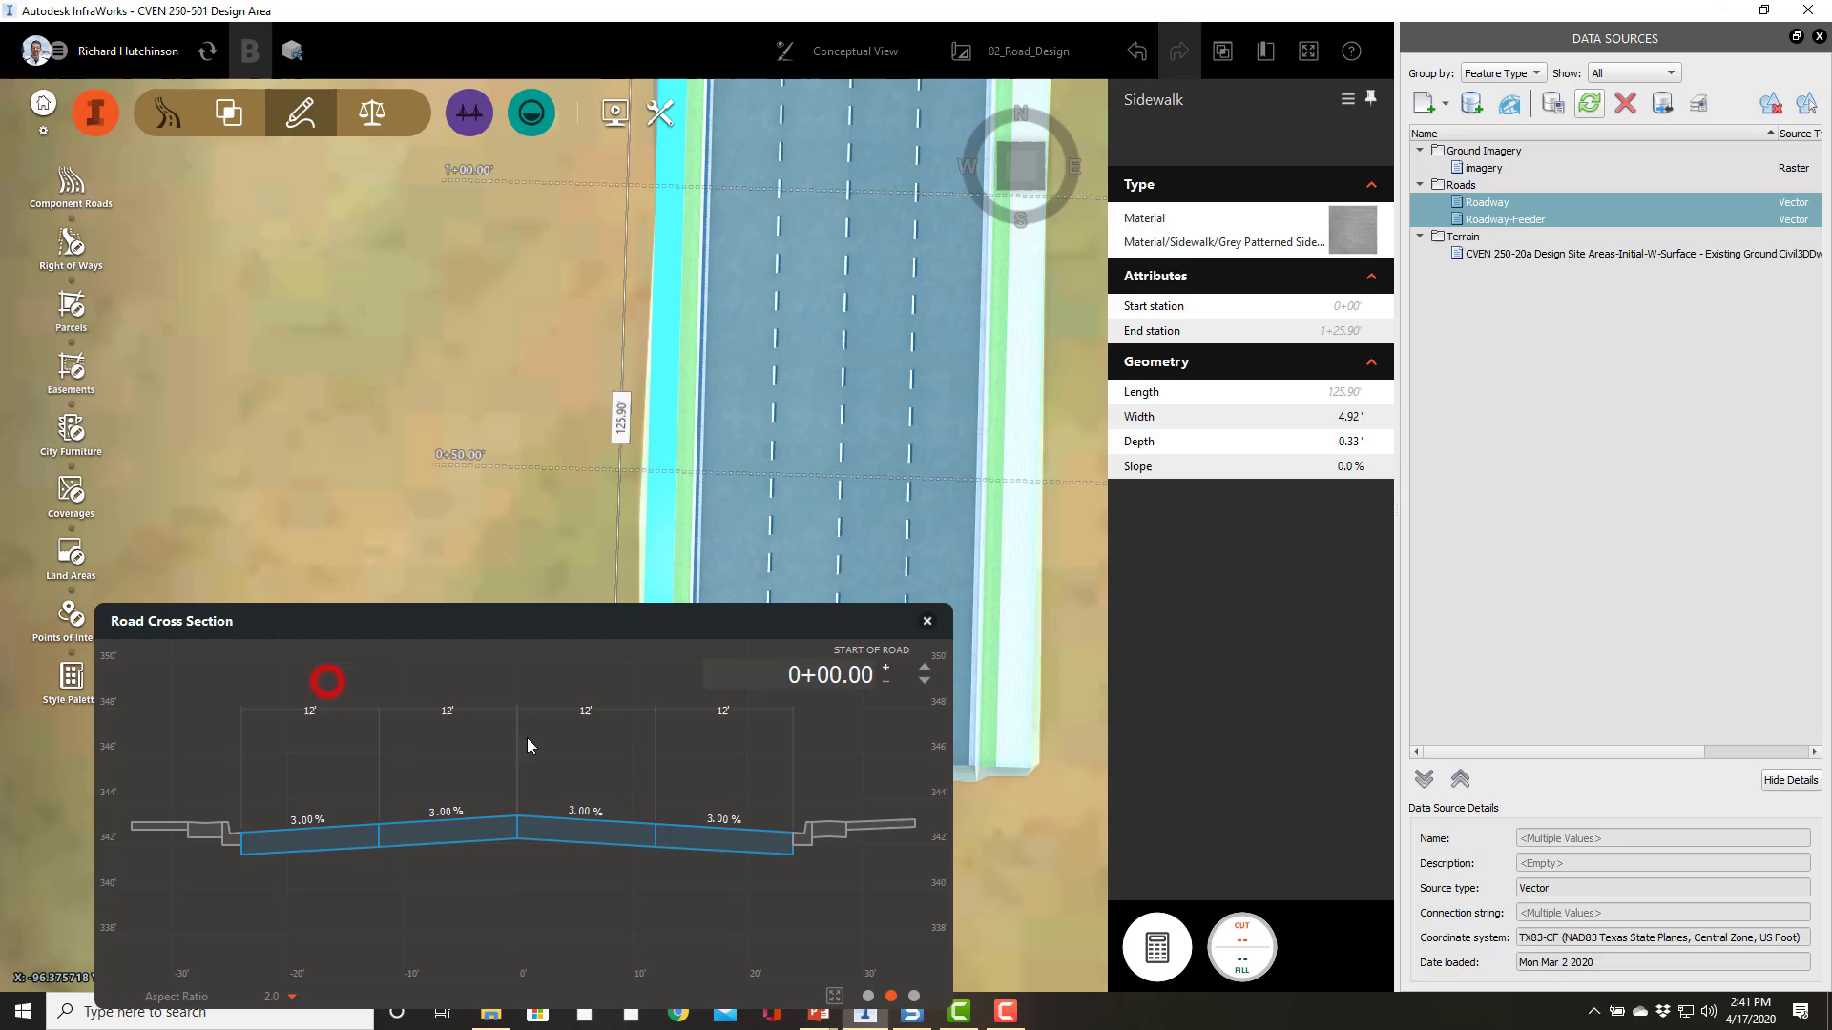
Step: Change the right sidewalk's material to Material/Roadway/Surface Light Grey Concrete 3w 3h
{"action": "left_click", "coordinate": [313, 392]}
{"action": "left_click_drag", "start_coordinate": [431, 465], "coordinate": [462, 516]}
{"action": "scroll", "coordinate": [955, 639], "scroll_direction": "up", "scroll_amount": 6}
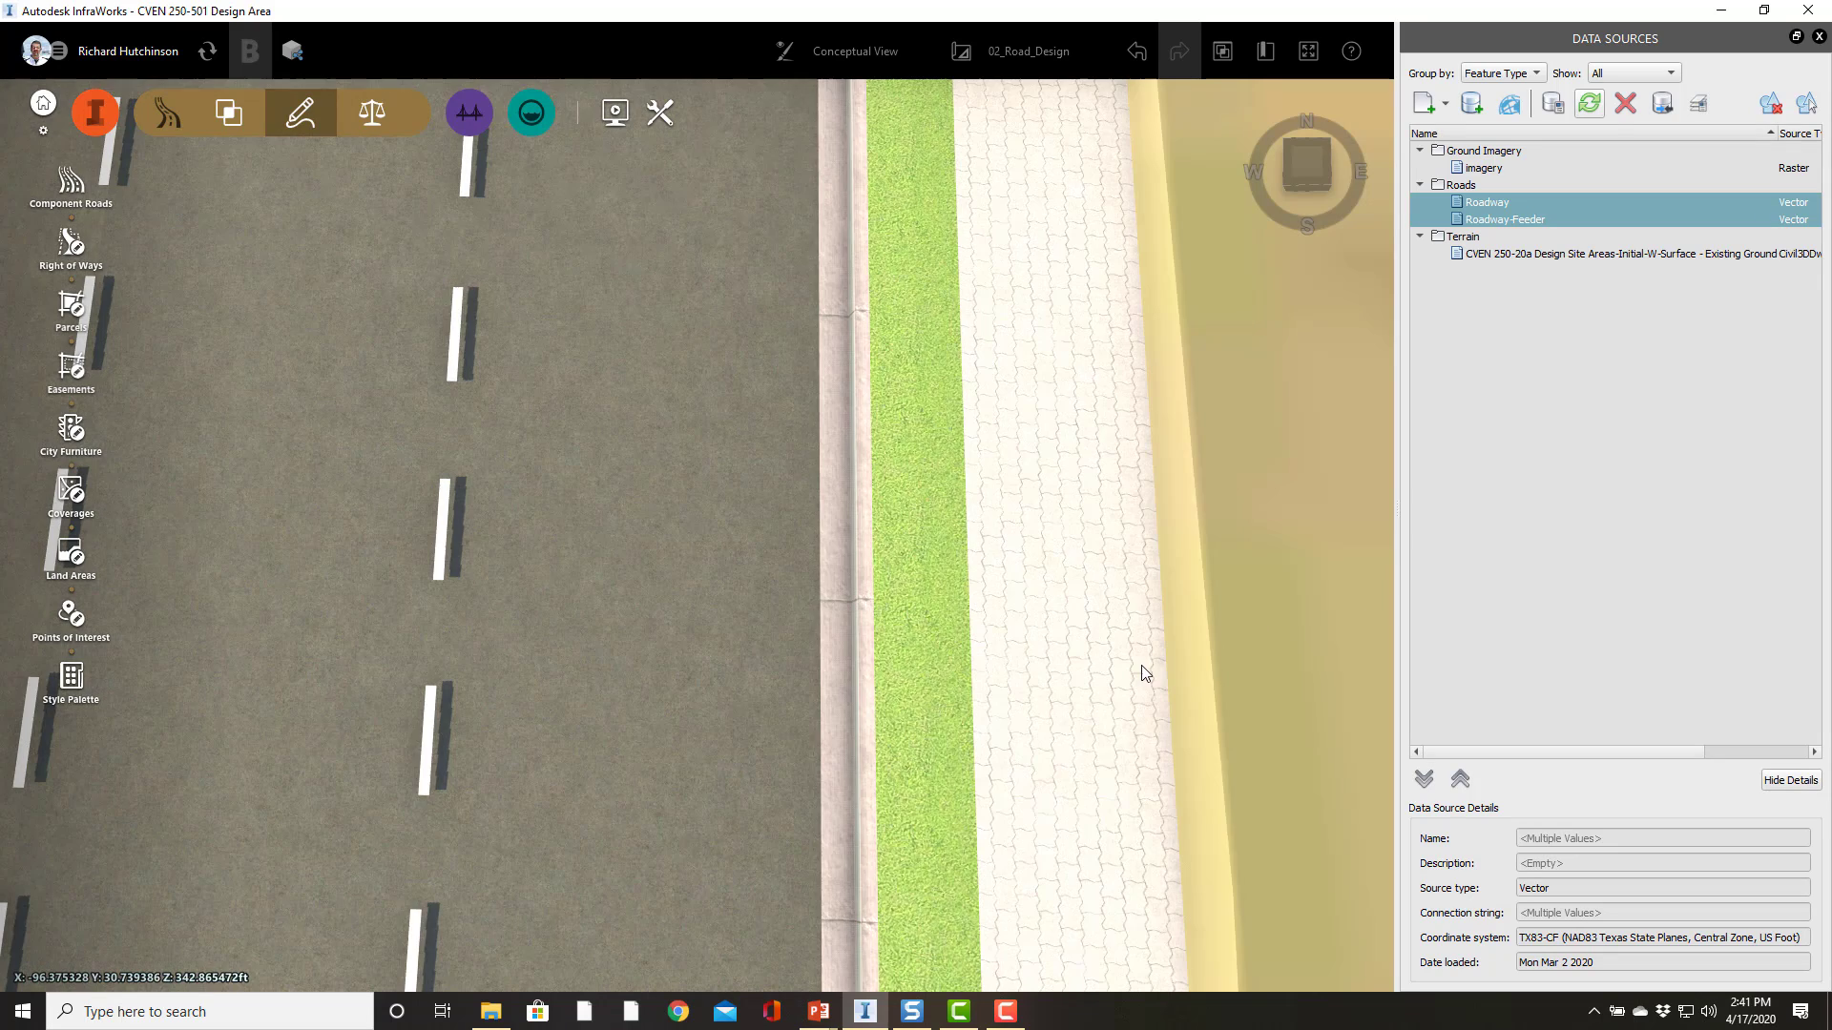
{"action": "left_click", "coordinate": [1063, 688]}
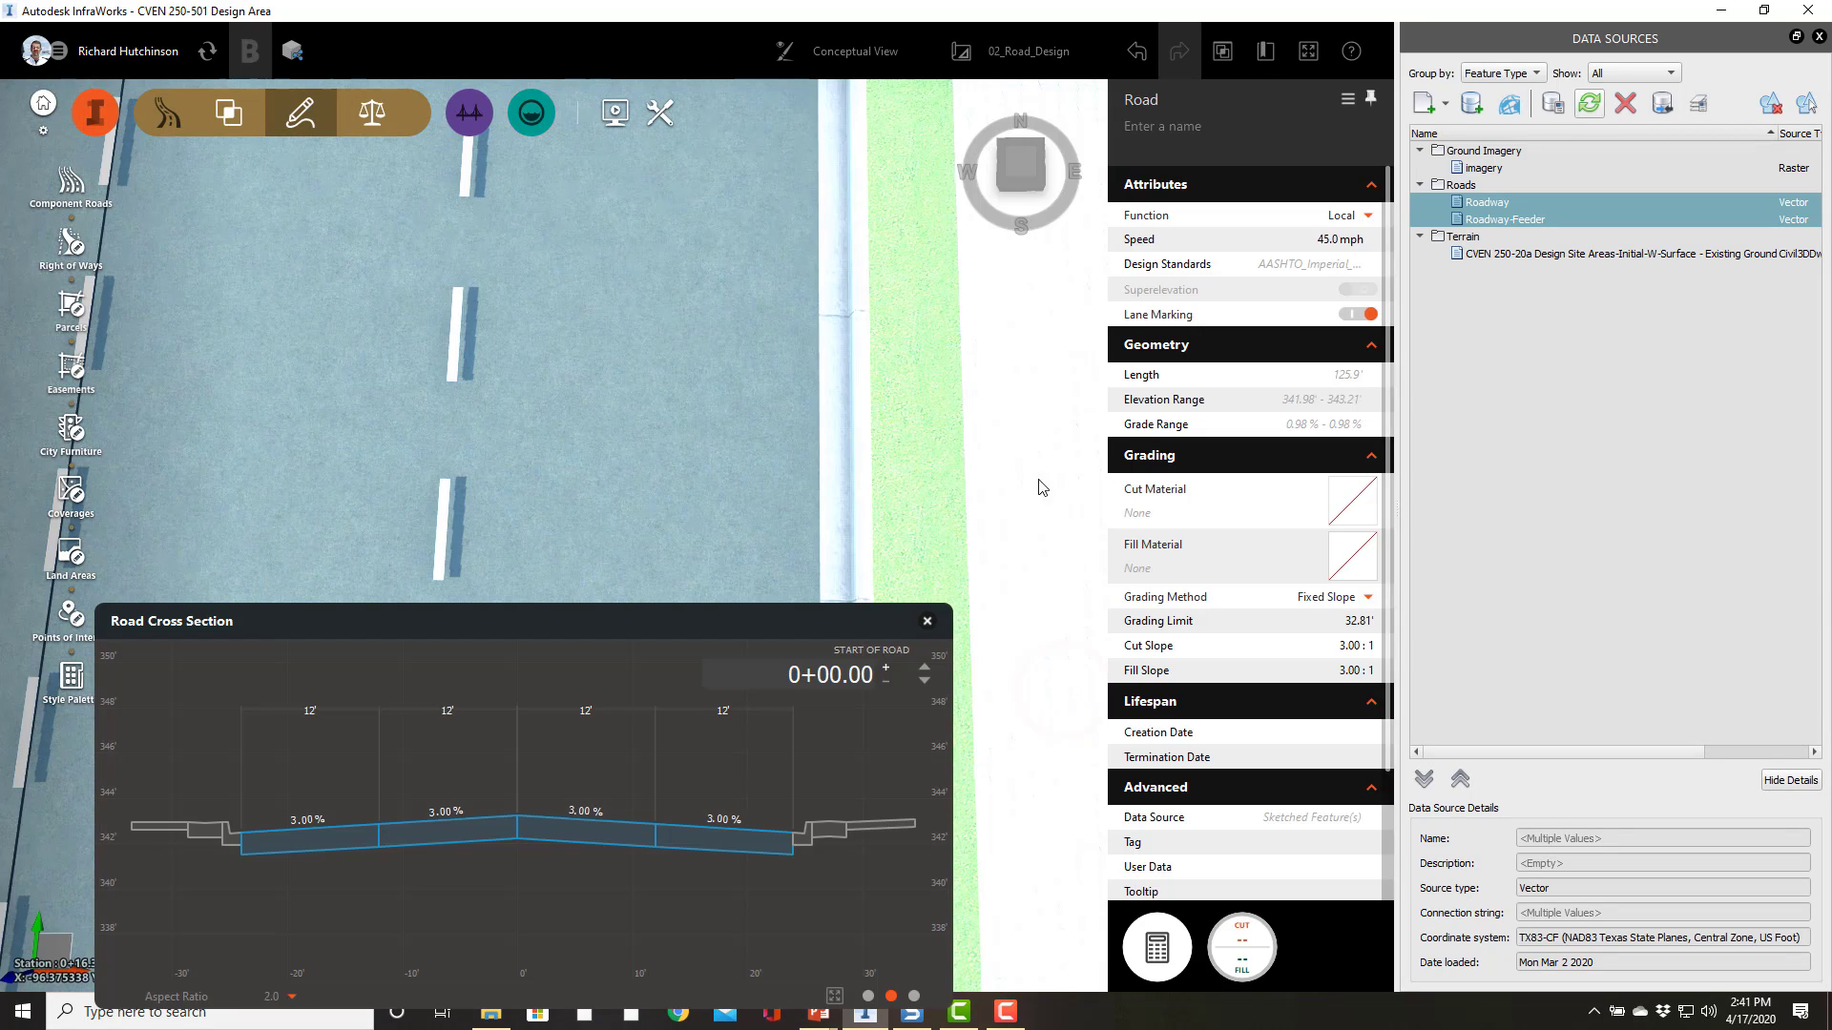
{"action": "left_click", "coordinate": [1021, 564]}
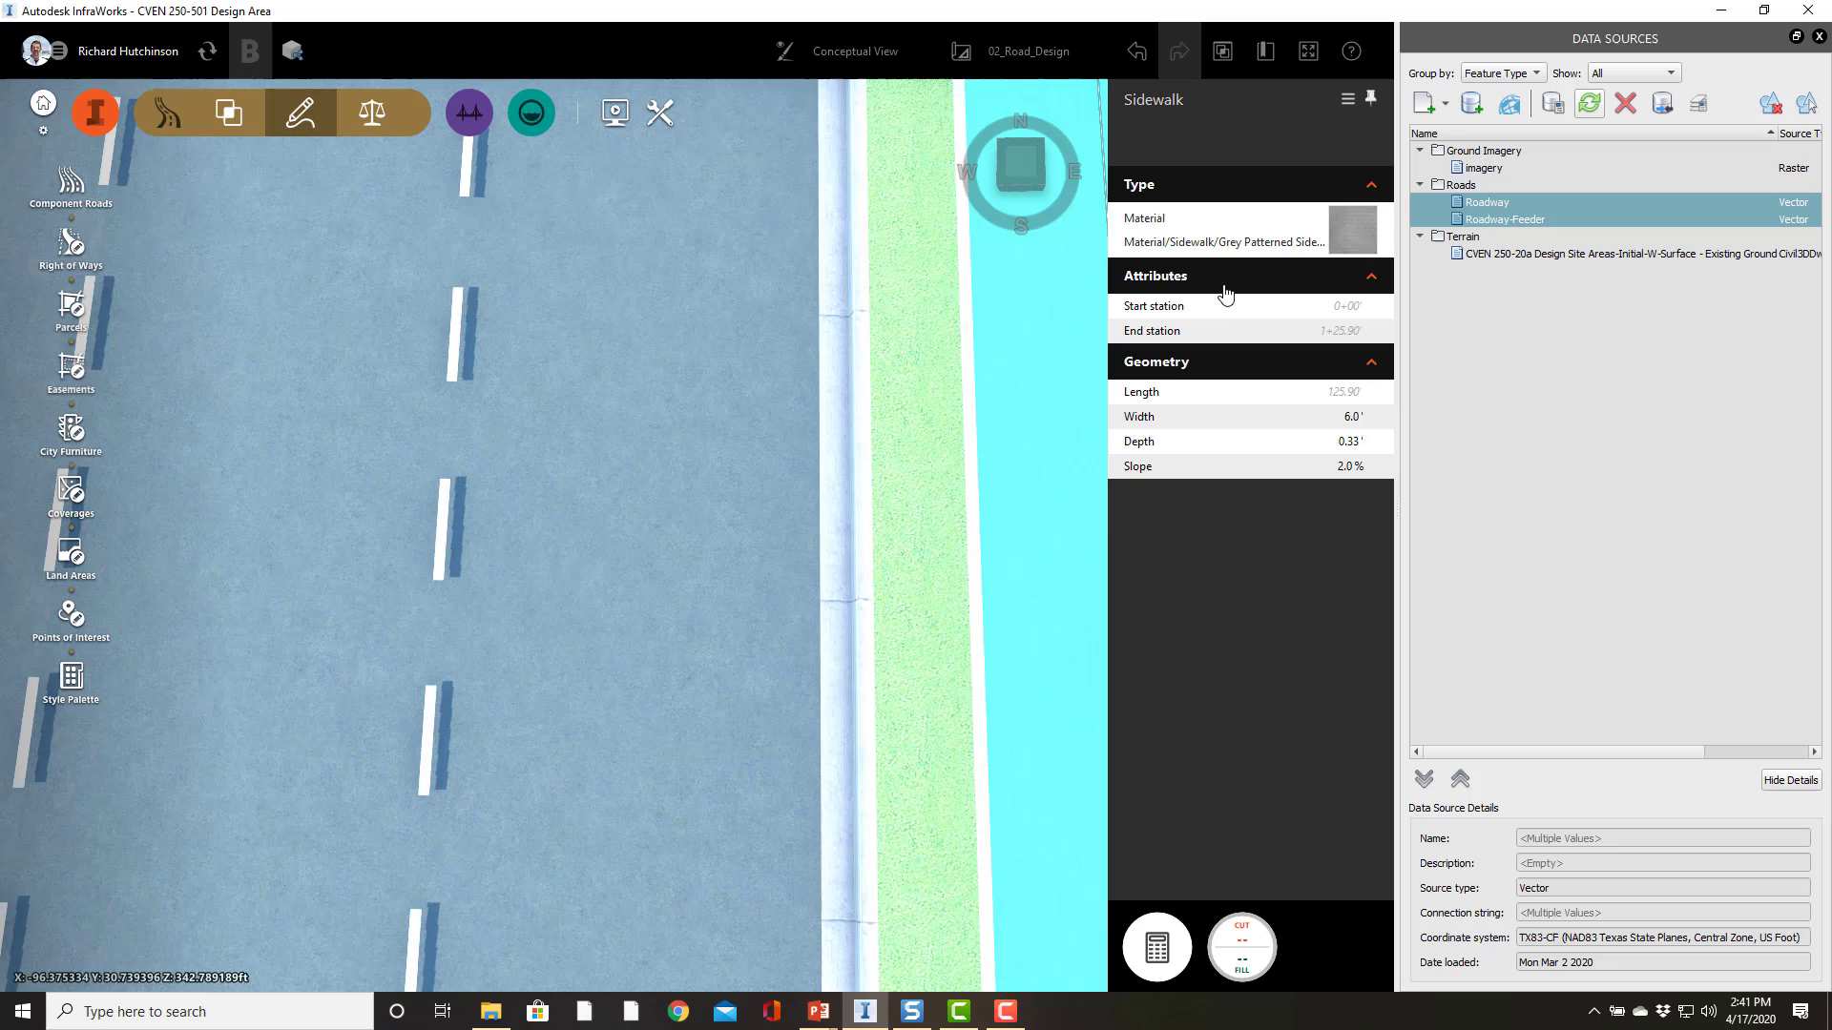
{"action": "left_click", "coordinate": [1358, 231]}
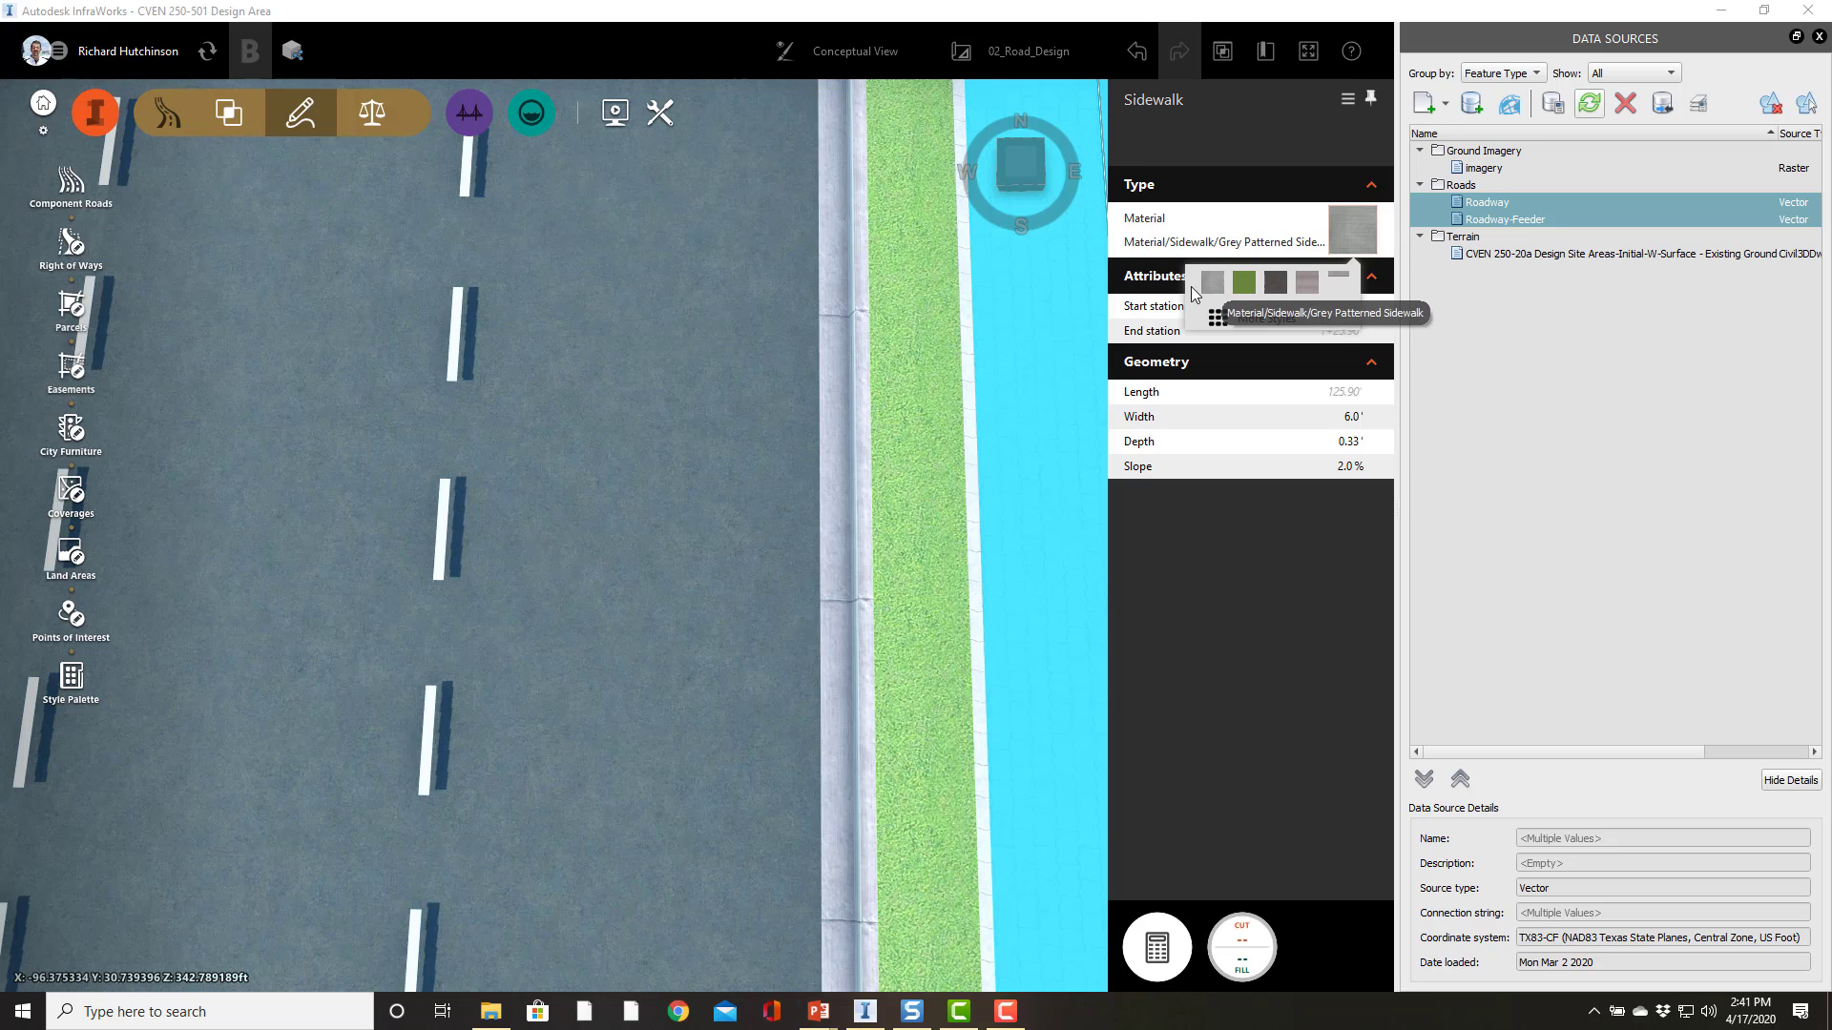
{"action": "left_click", "coordinate": [1306, 284]}
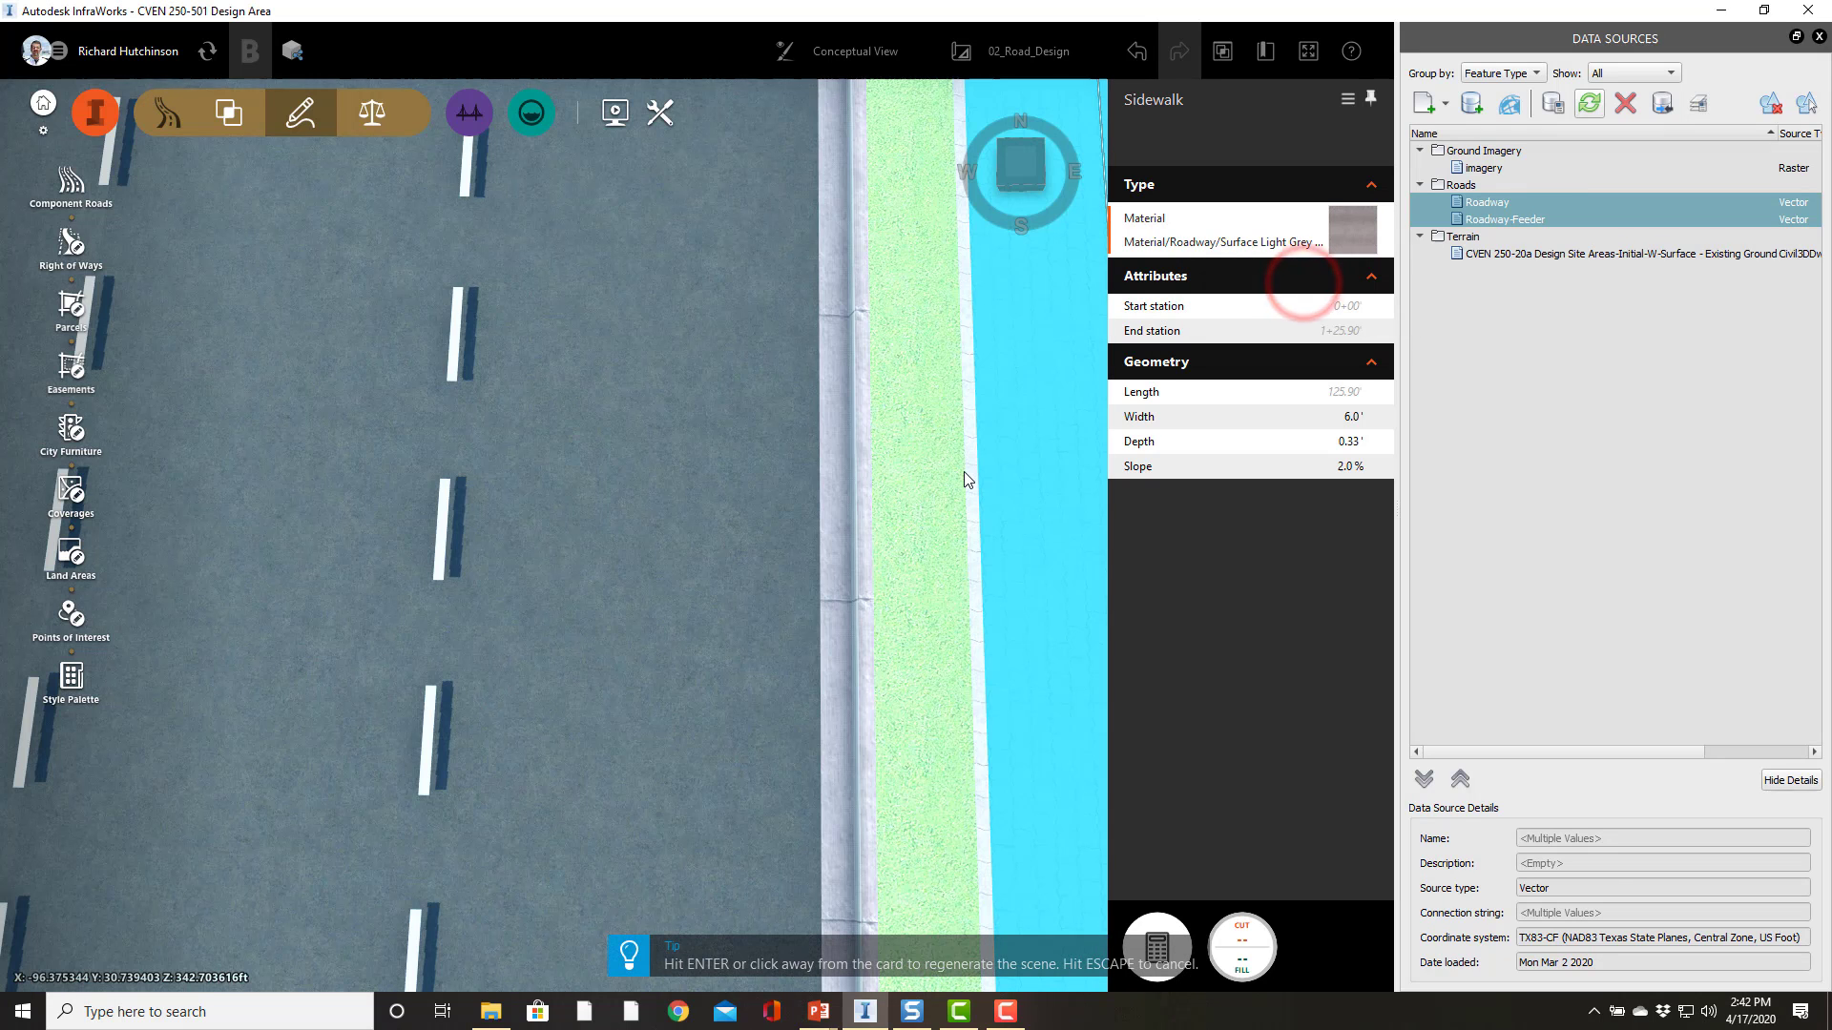
{"action": "scroll", "coordinate": [964, 472], "scroll_direction": "down", "scroll_amount": 2}
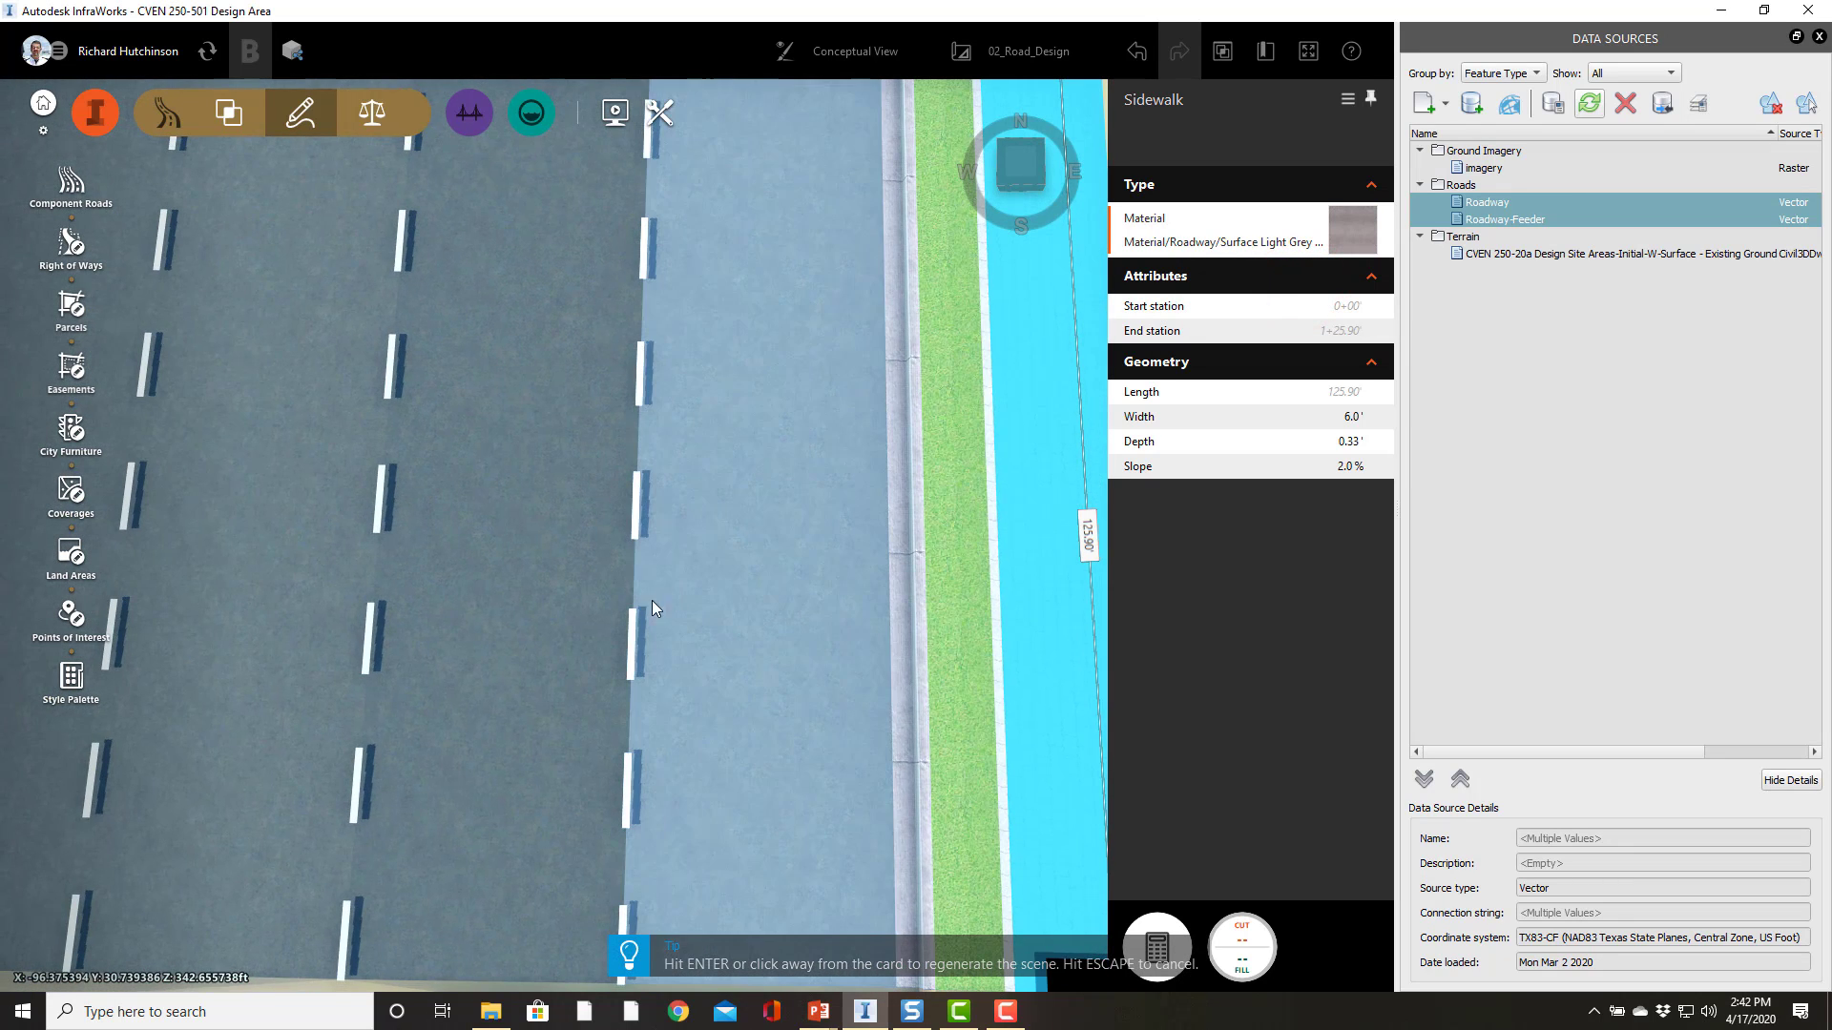
{"action": "left_click", "coordinate": [684, 595]}
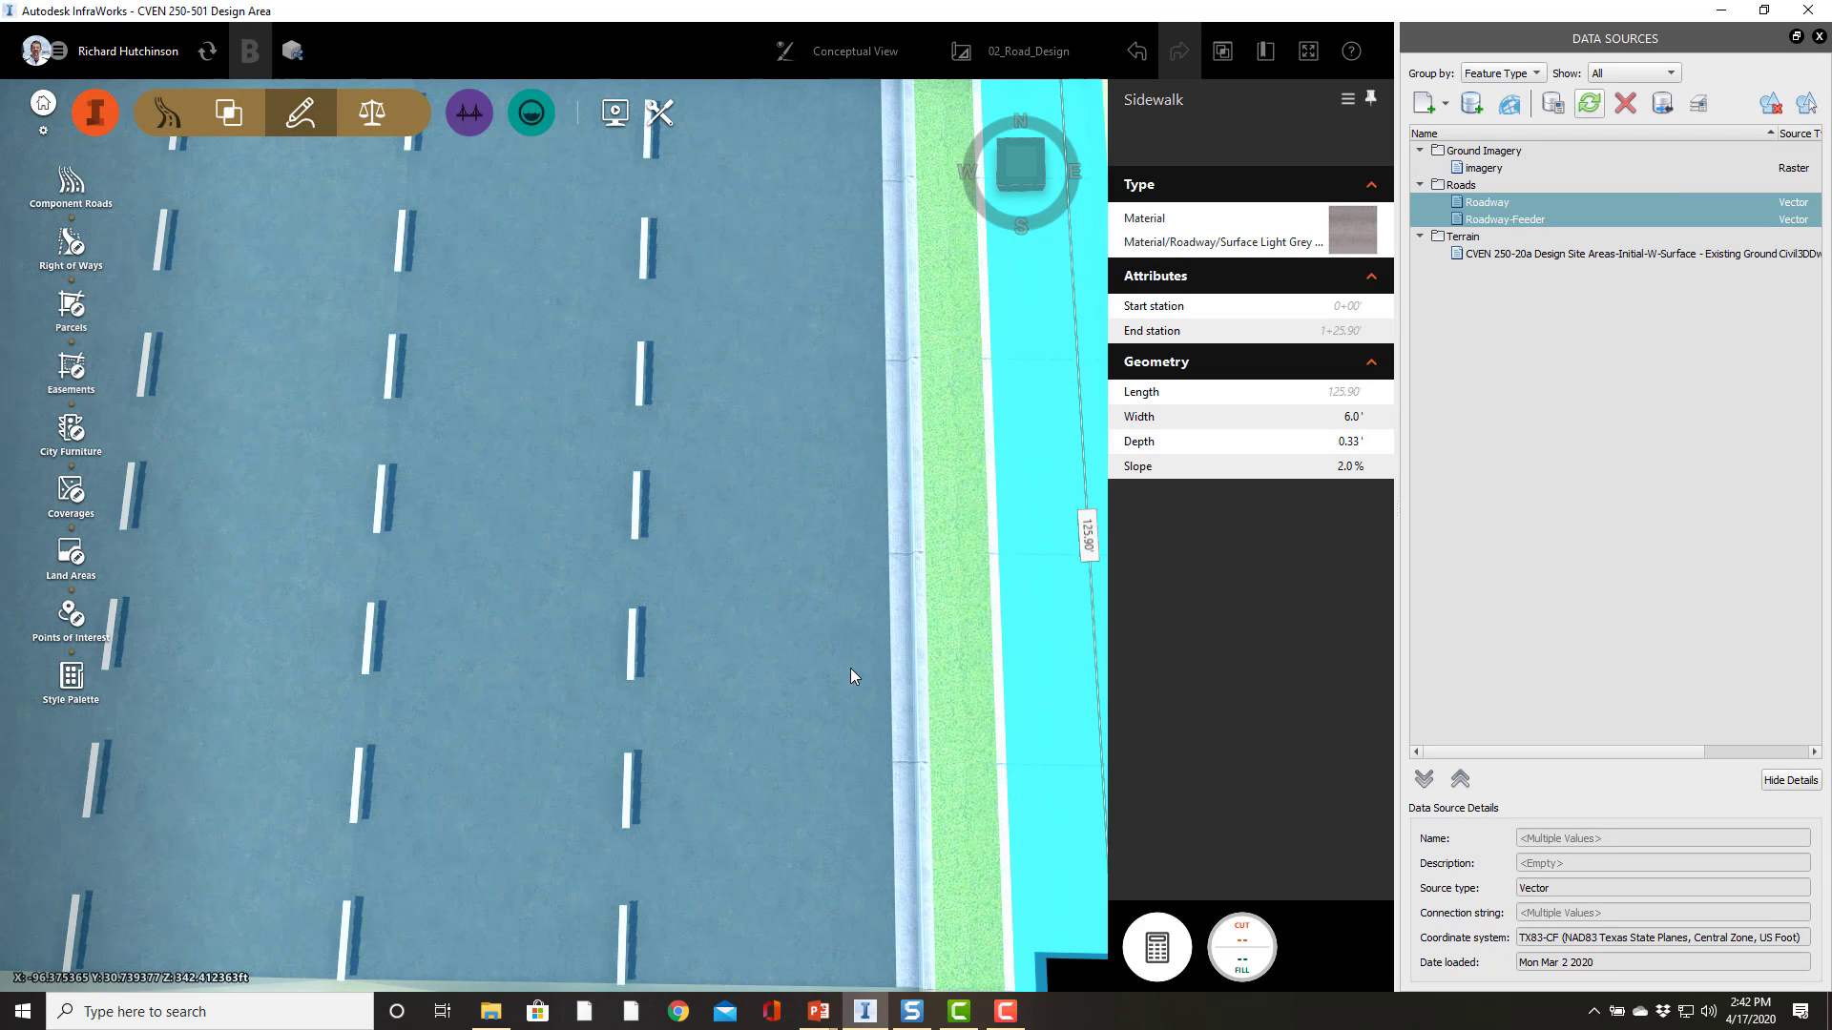
Step: Inspect the right sidewalk near the end of the road
{"action": "scroll", "coordinate": [809, 681], "scroll_direction": "down", "scroll_amount": 2}
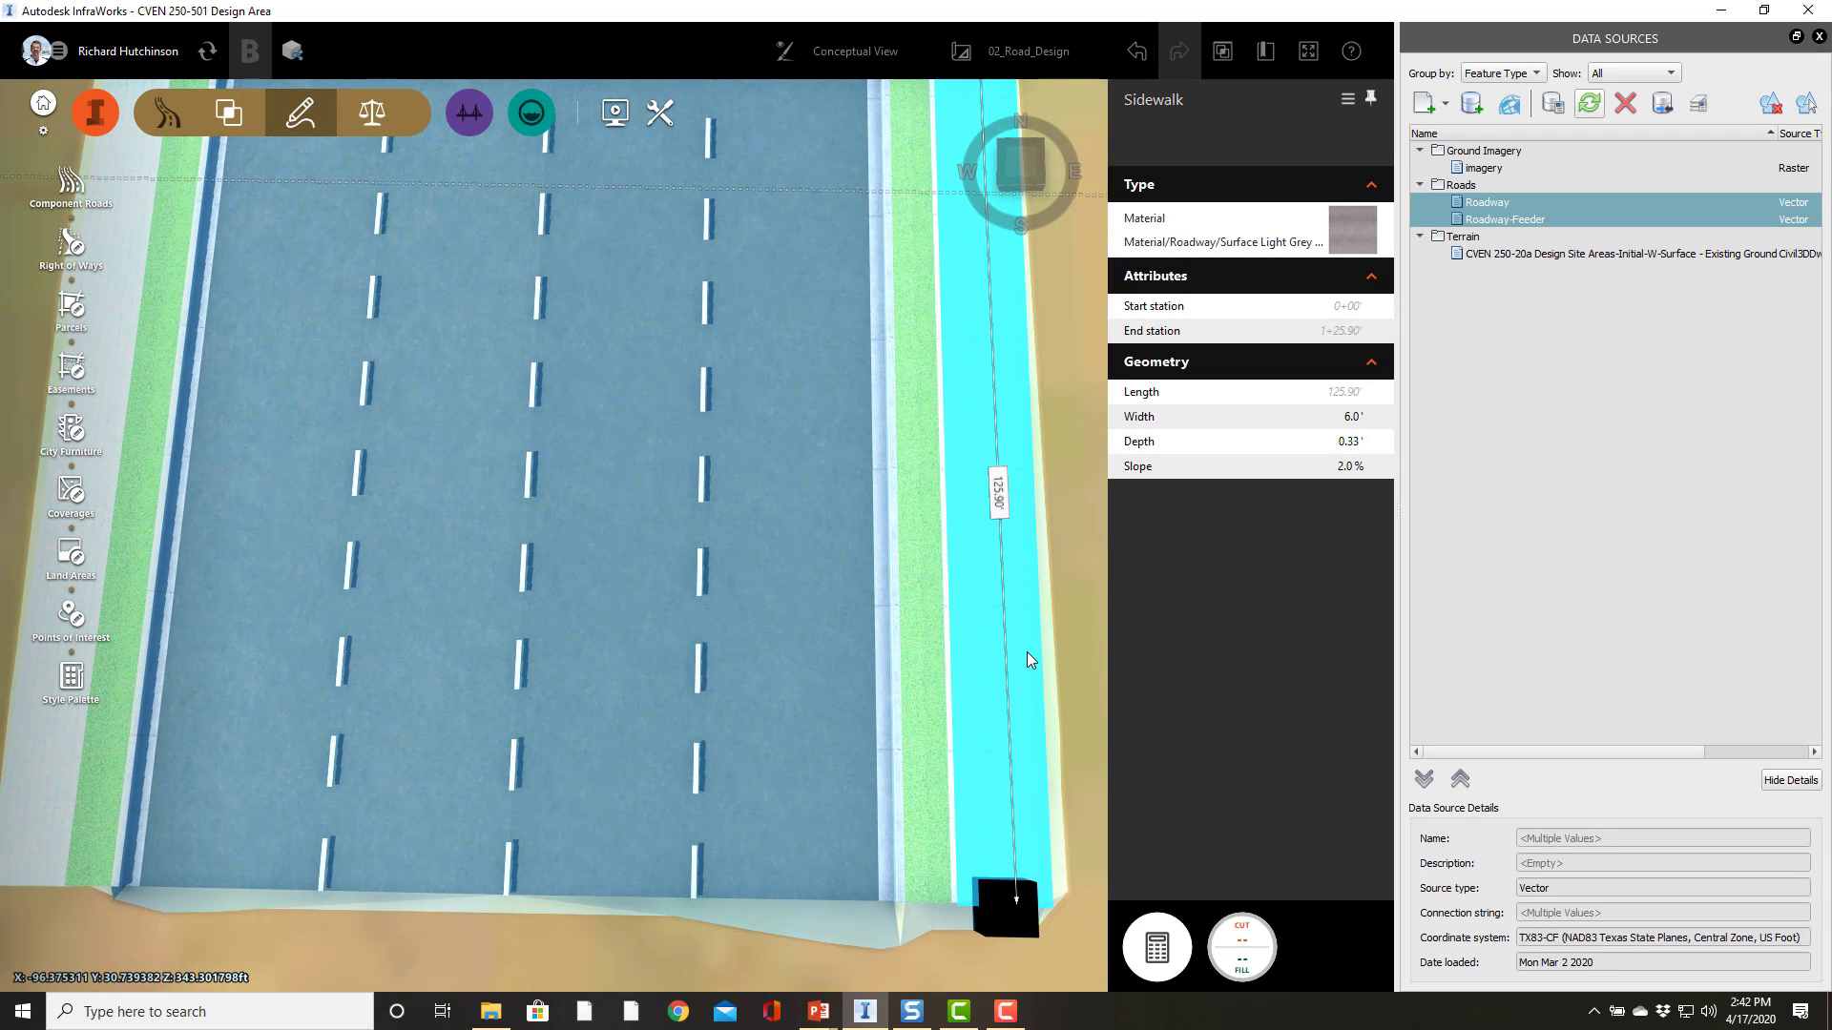
{"action": "left_click", "coordinate": [1082, 632]}
{"action": "left_click", "coordinate": [1069, 607]}
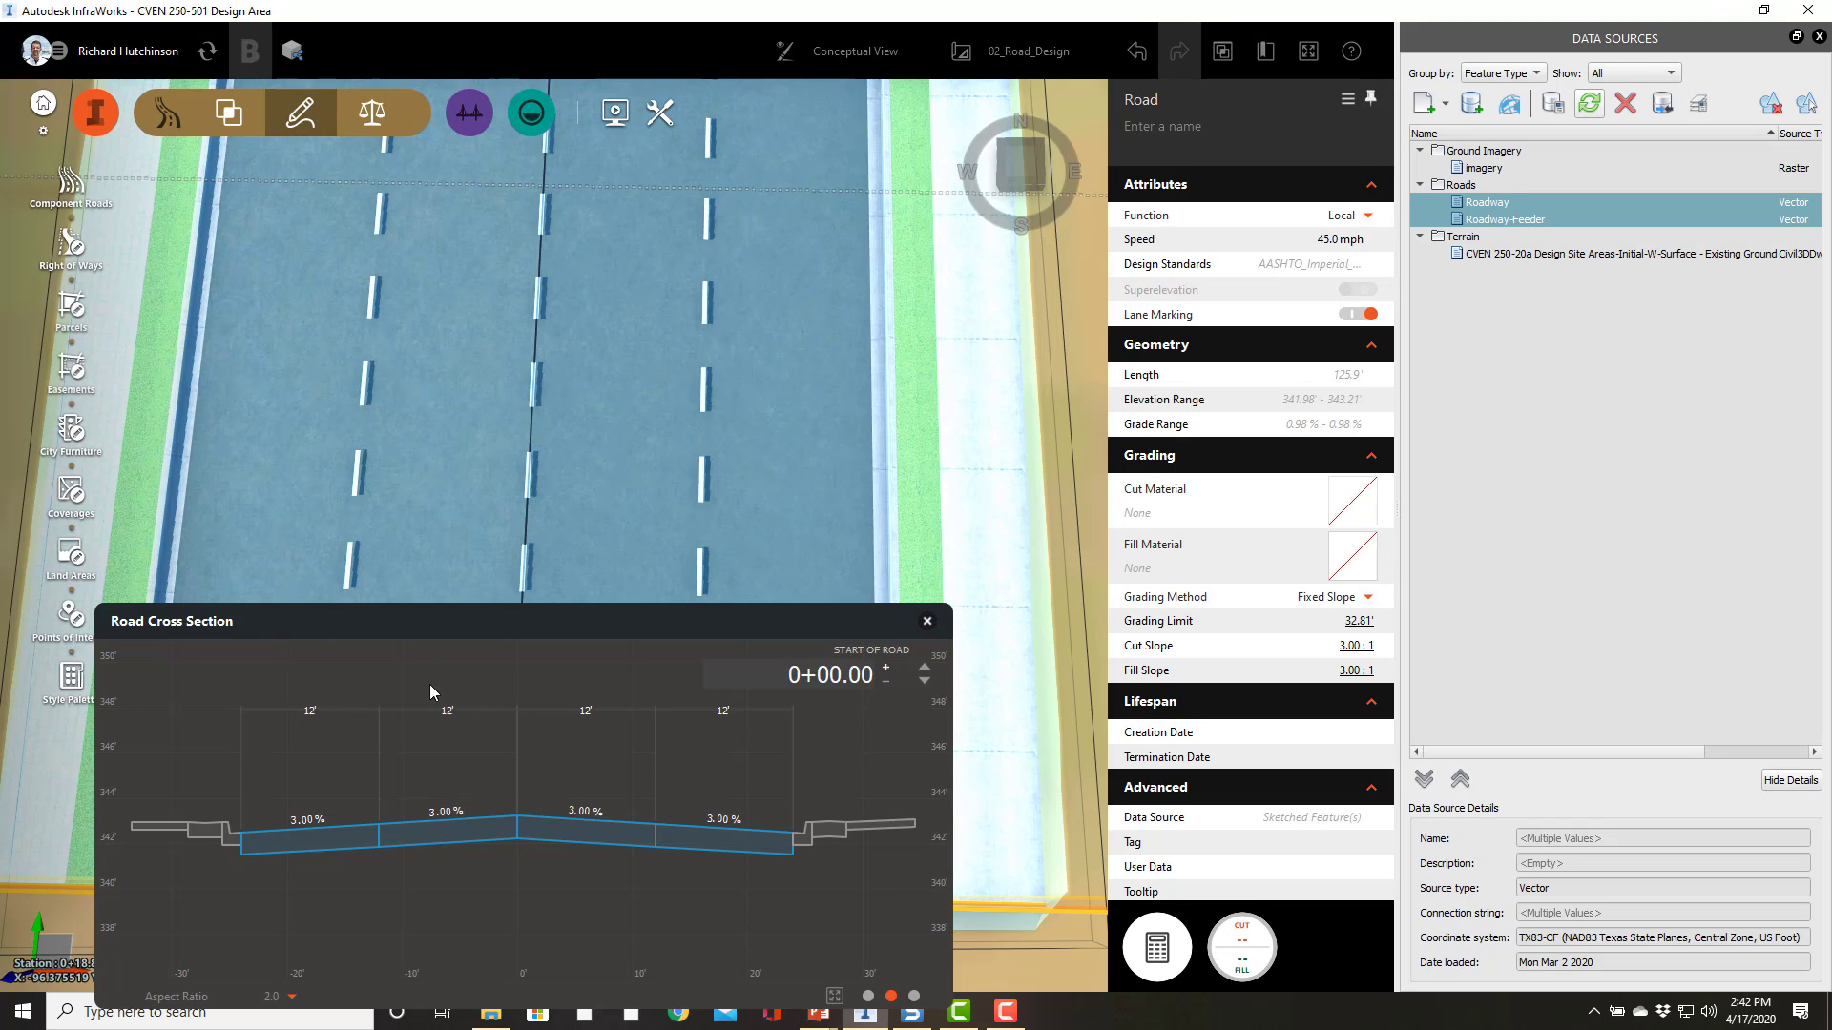
Step: Change the left sidewalk's material to Material/Roadway/Surface Light Grey Concrete 3w 3h
{"action": "left_click", "coordinate": [1085, 401]}
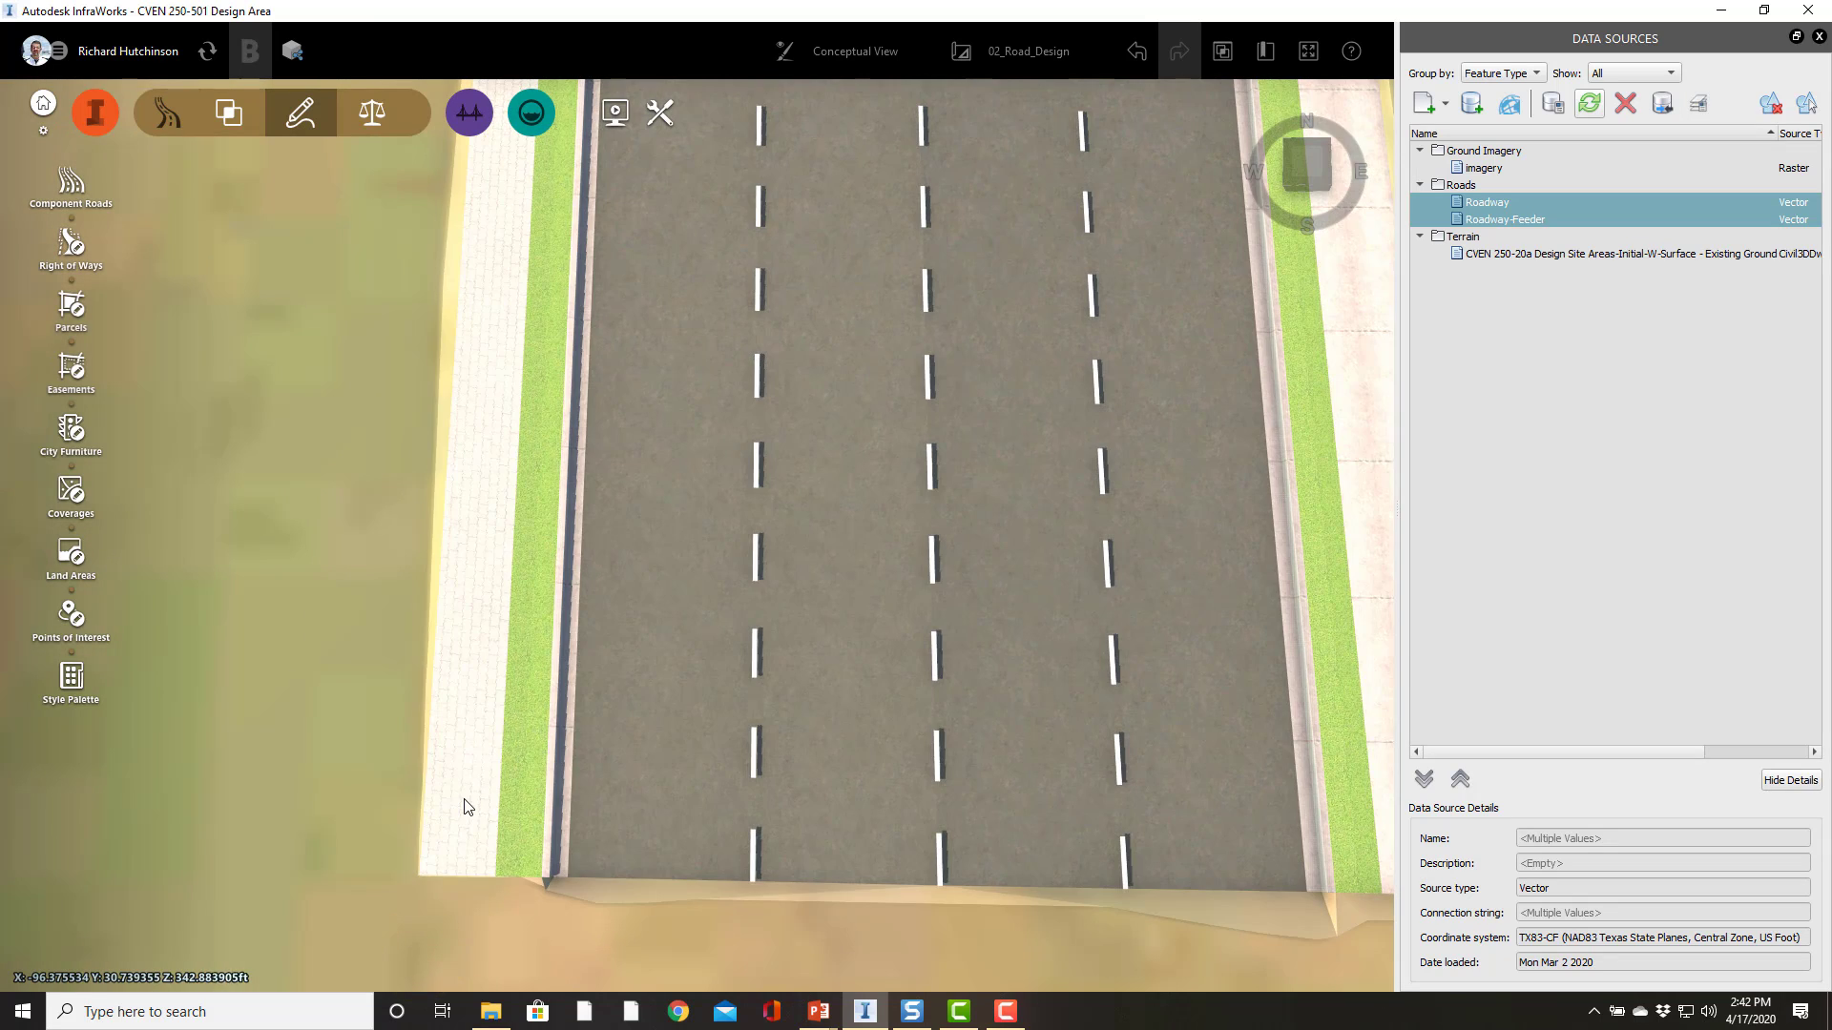
{"action": "left_click", "coordinate": [464, 806]}
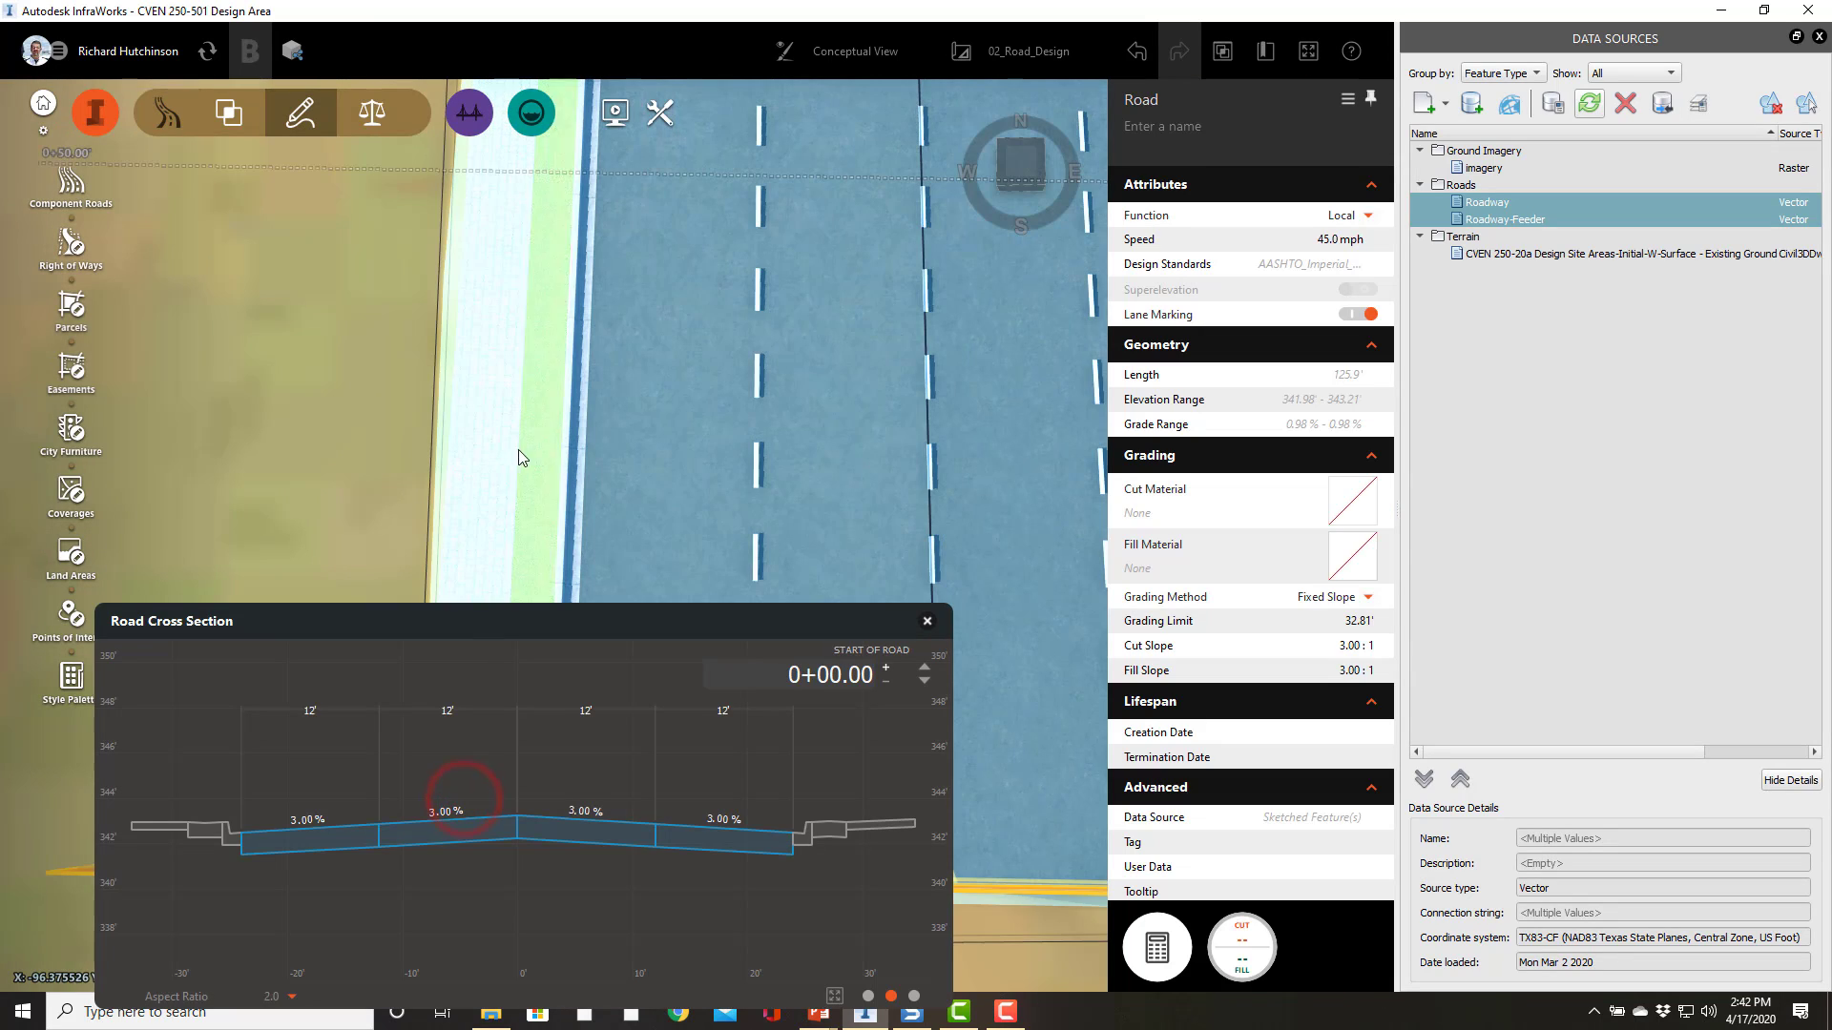
{"action": "left_click", "coordinate": [482, 454]}
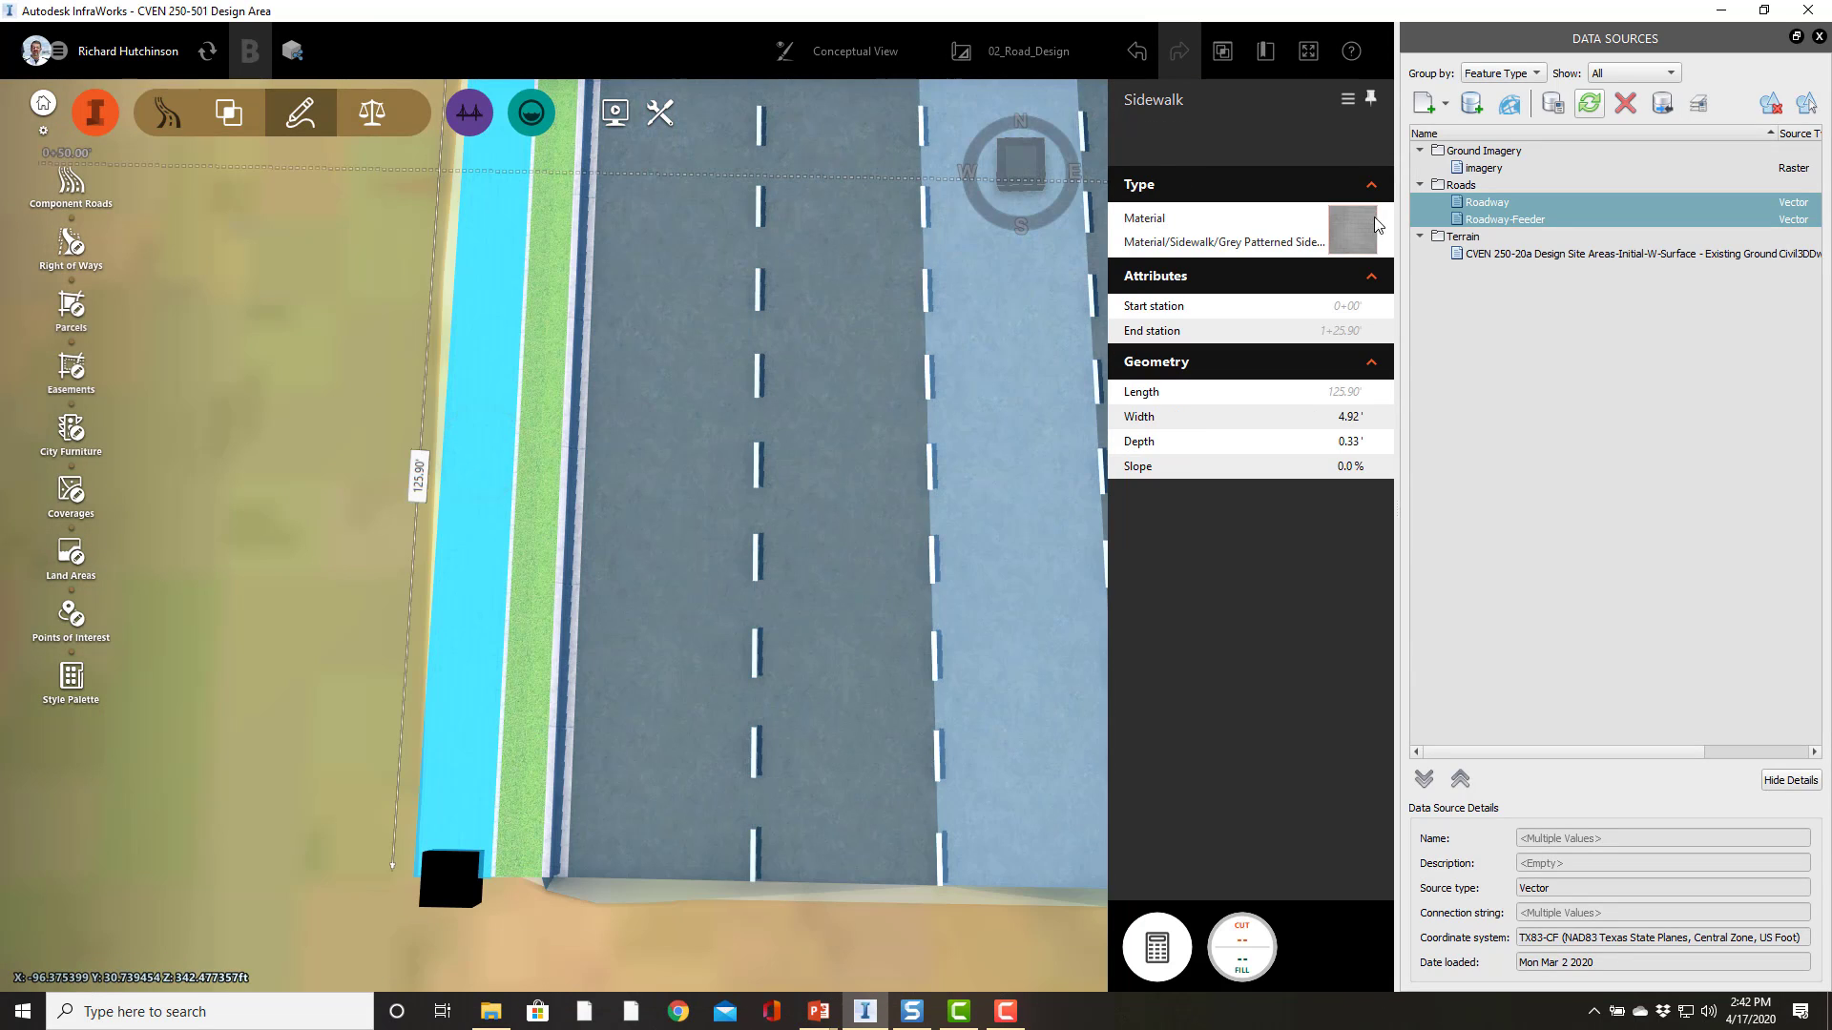
{"action": "left_click", "coordinate": [1352, 229]}
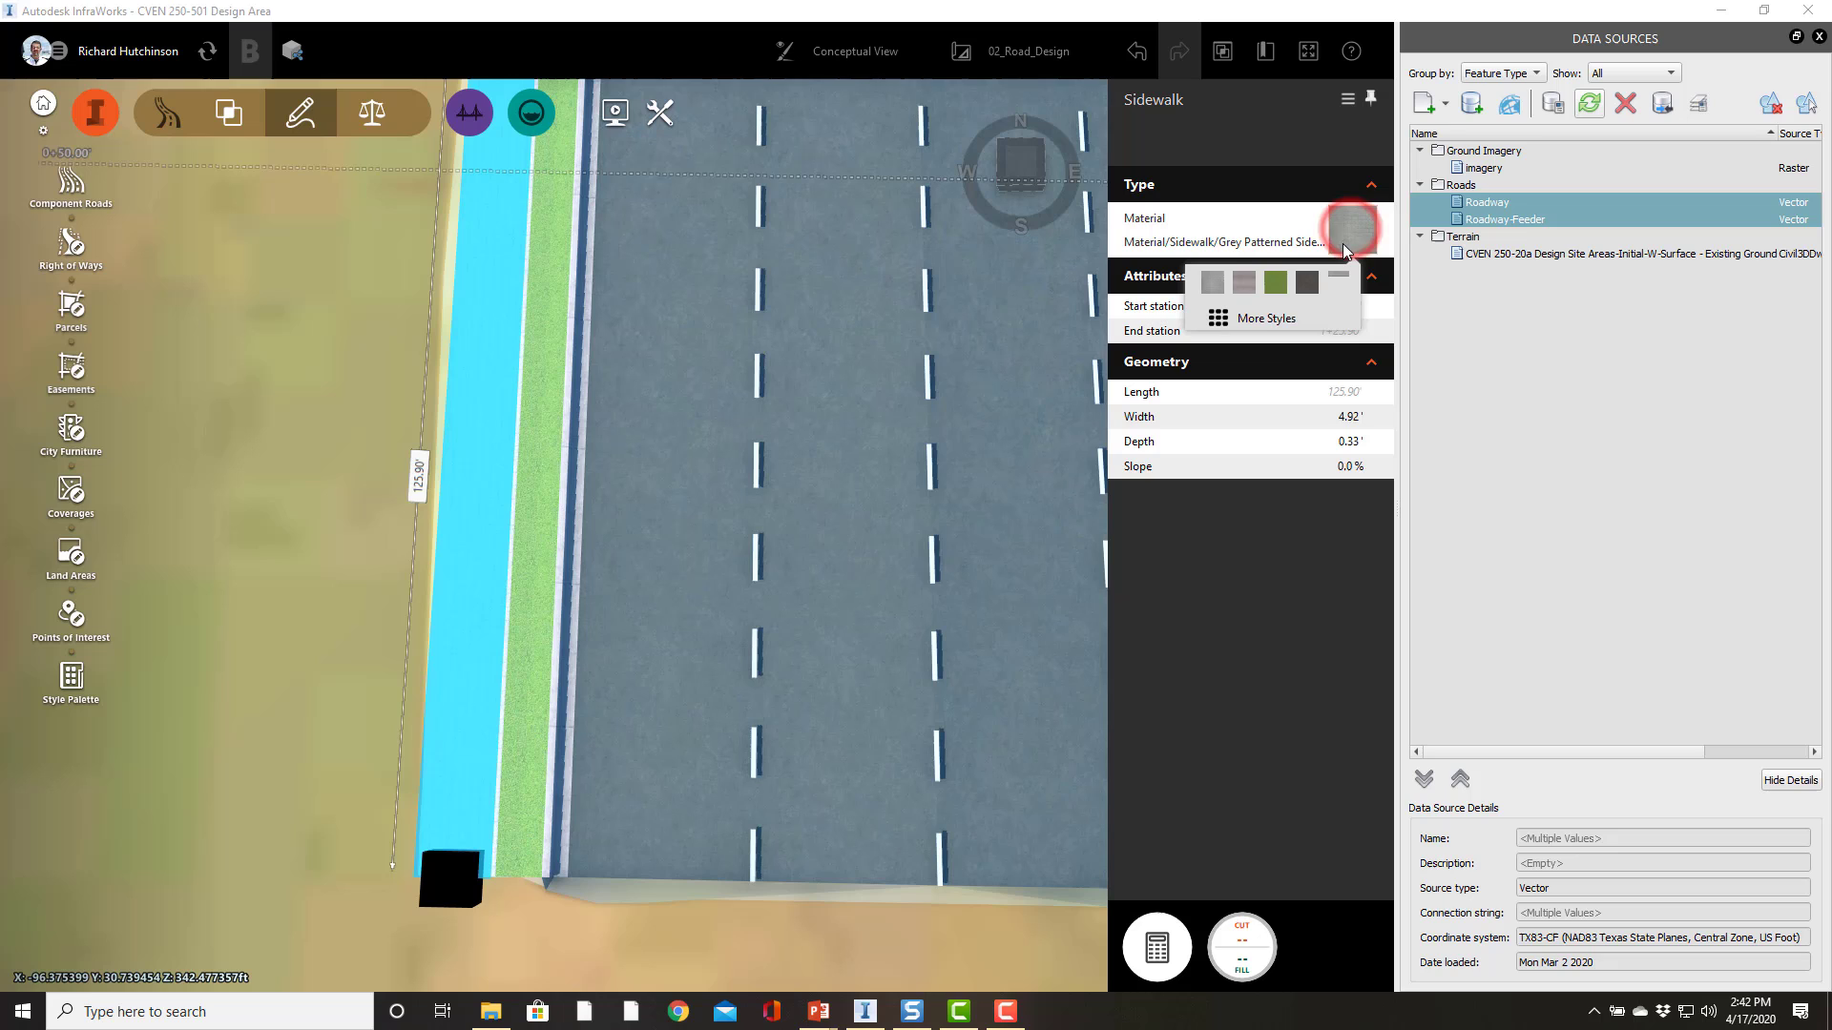
{"action": "left_click", "coordinate": [1244, 291]}
{"action": "left_click", "coordinate": [290, 444]}
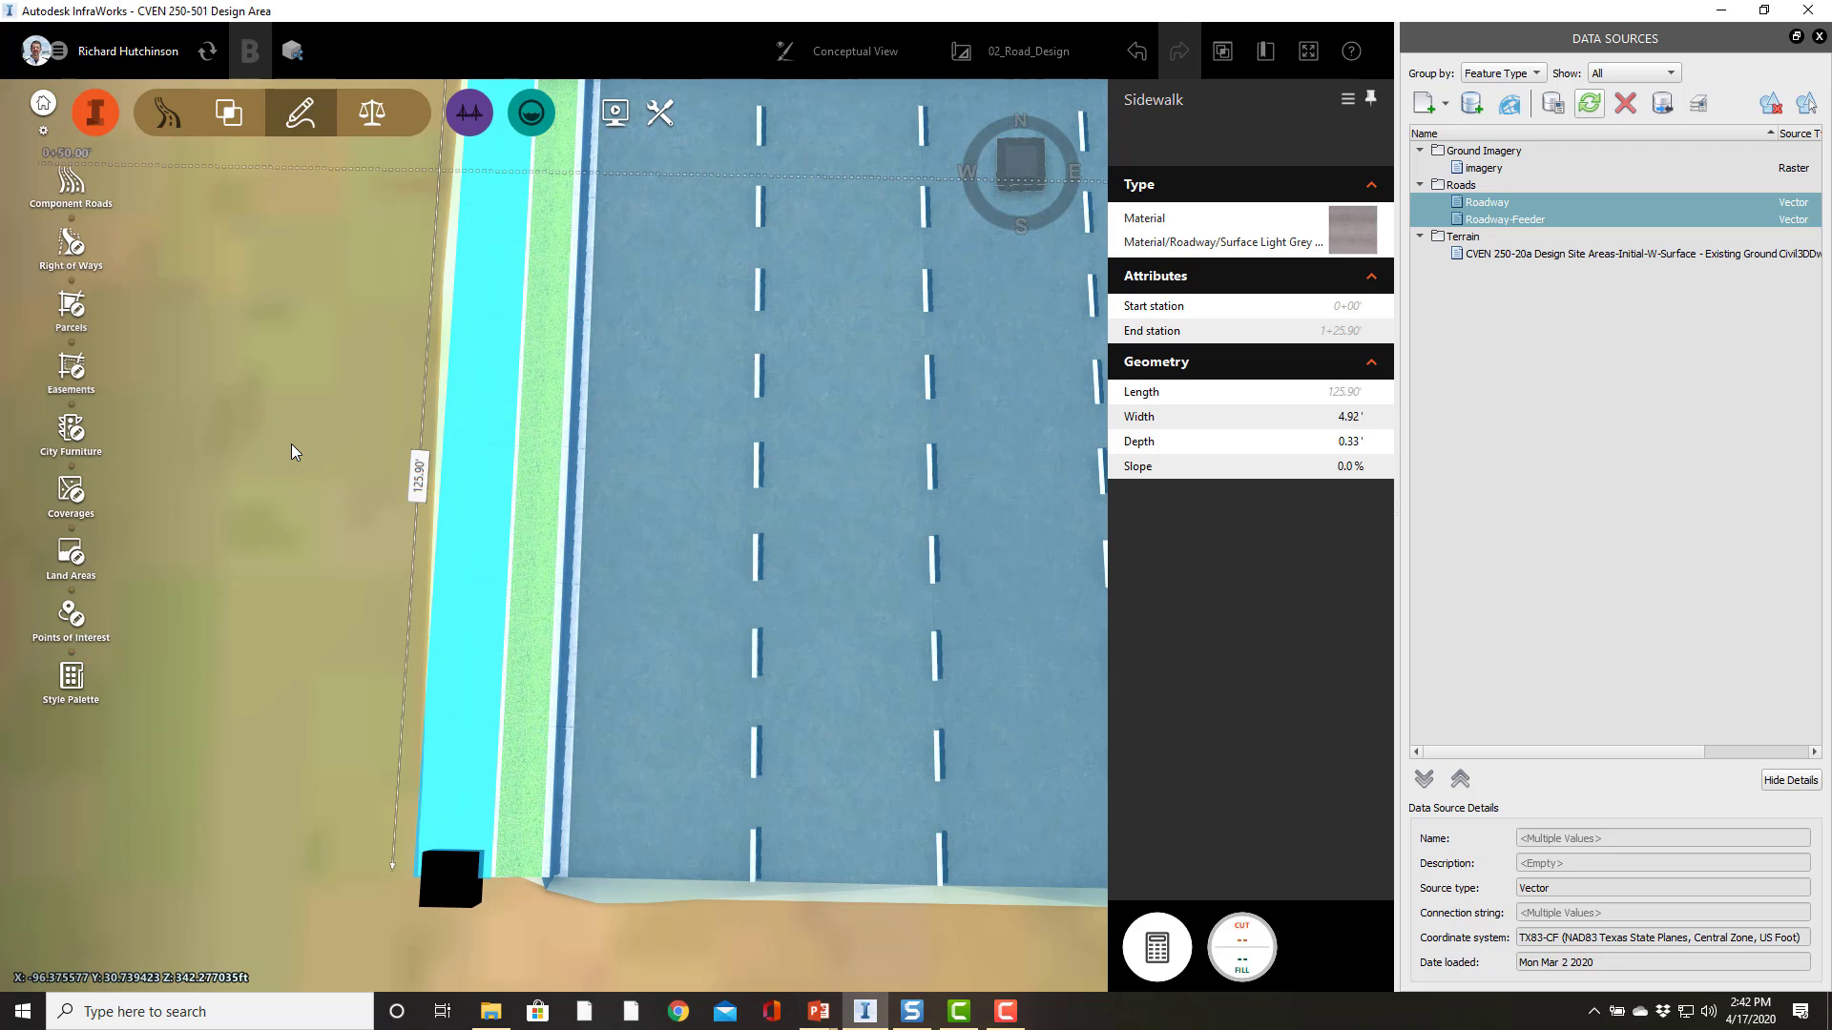
Step: Examine the whole road from above with all components in place
{"action": "left_click", "coordinate": [290, 444]}
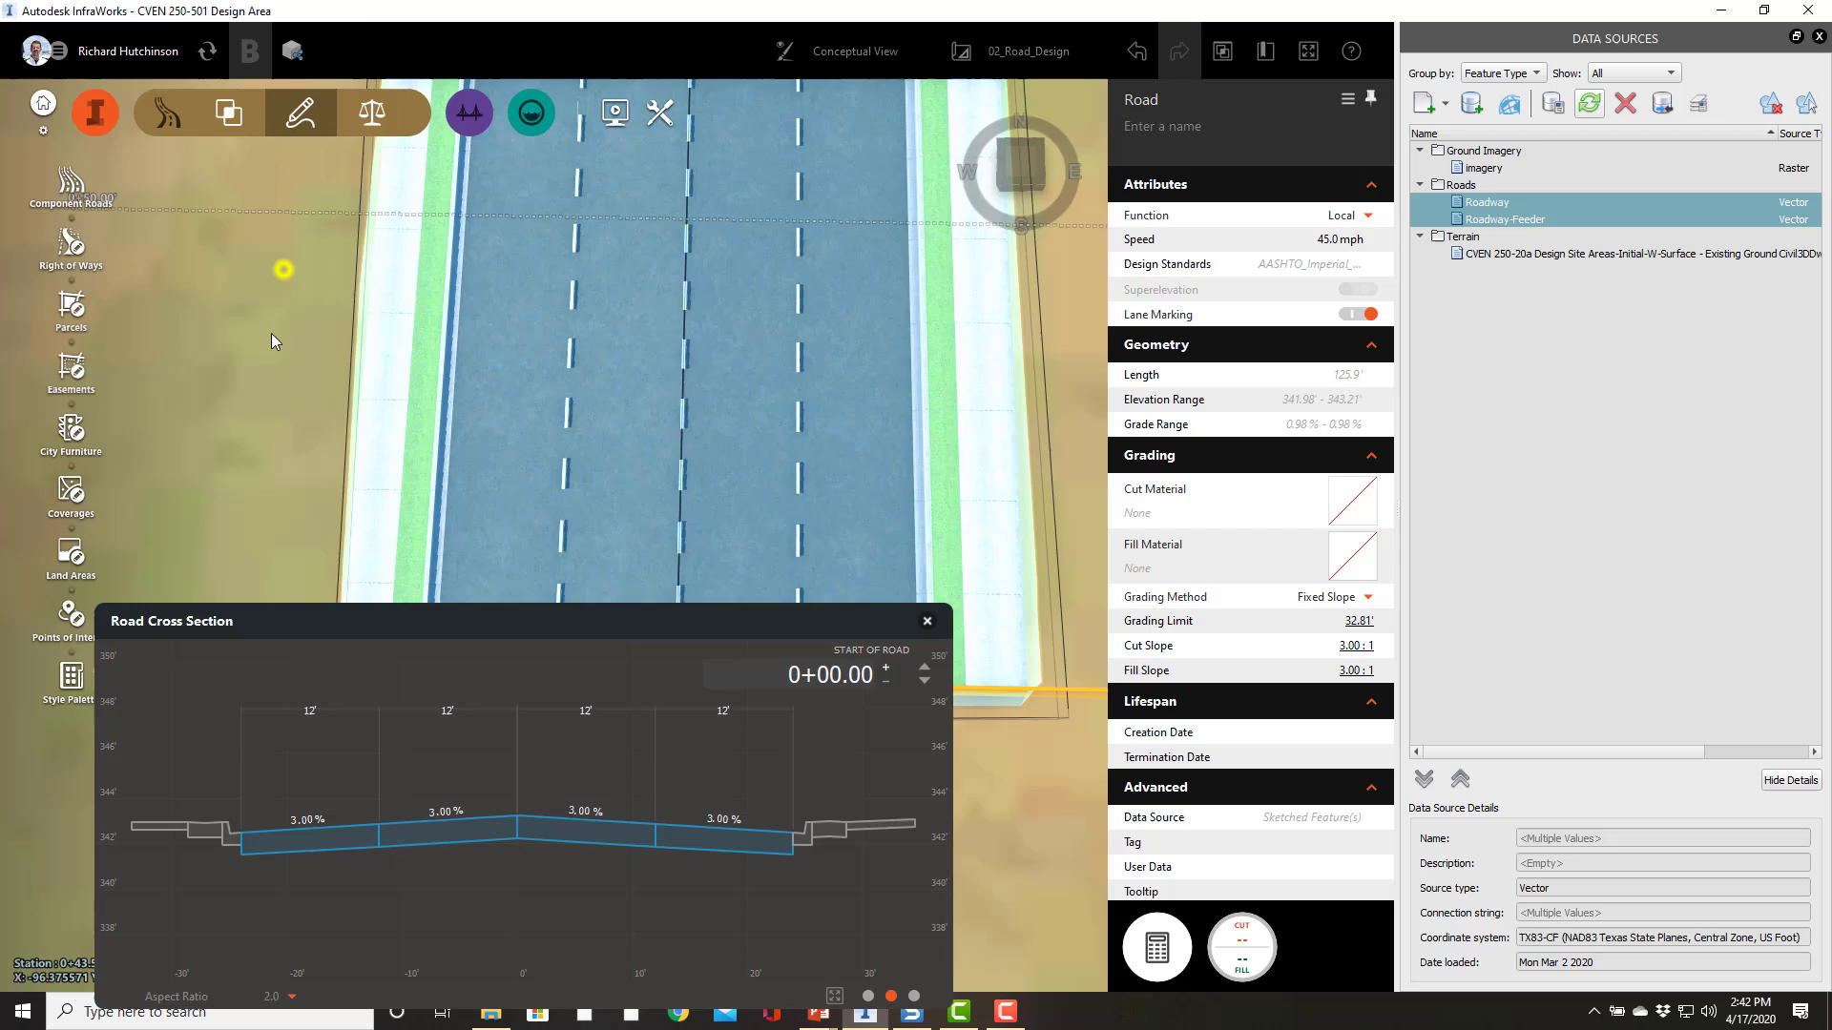
{"action": "left_click_drag", "start_coordinate": [284, 270], "coordinate": [281, 510]}
{"action": "scroll", "coordinate": [281, 505], "scroll_direction": "down", "scroll_amount": 3}
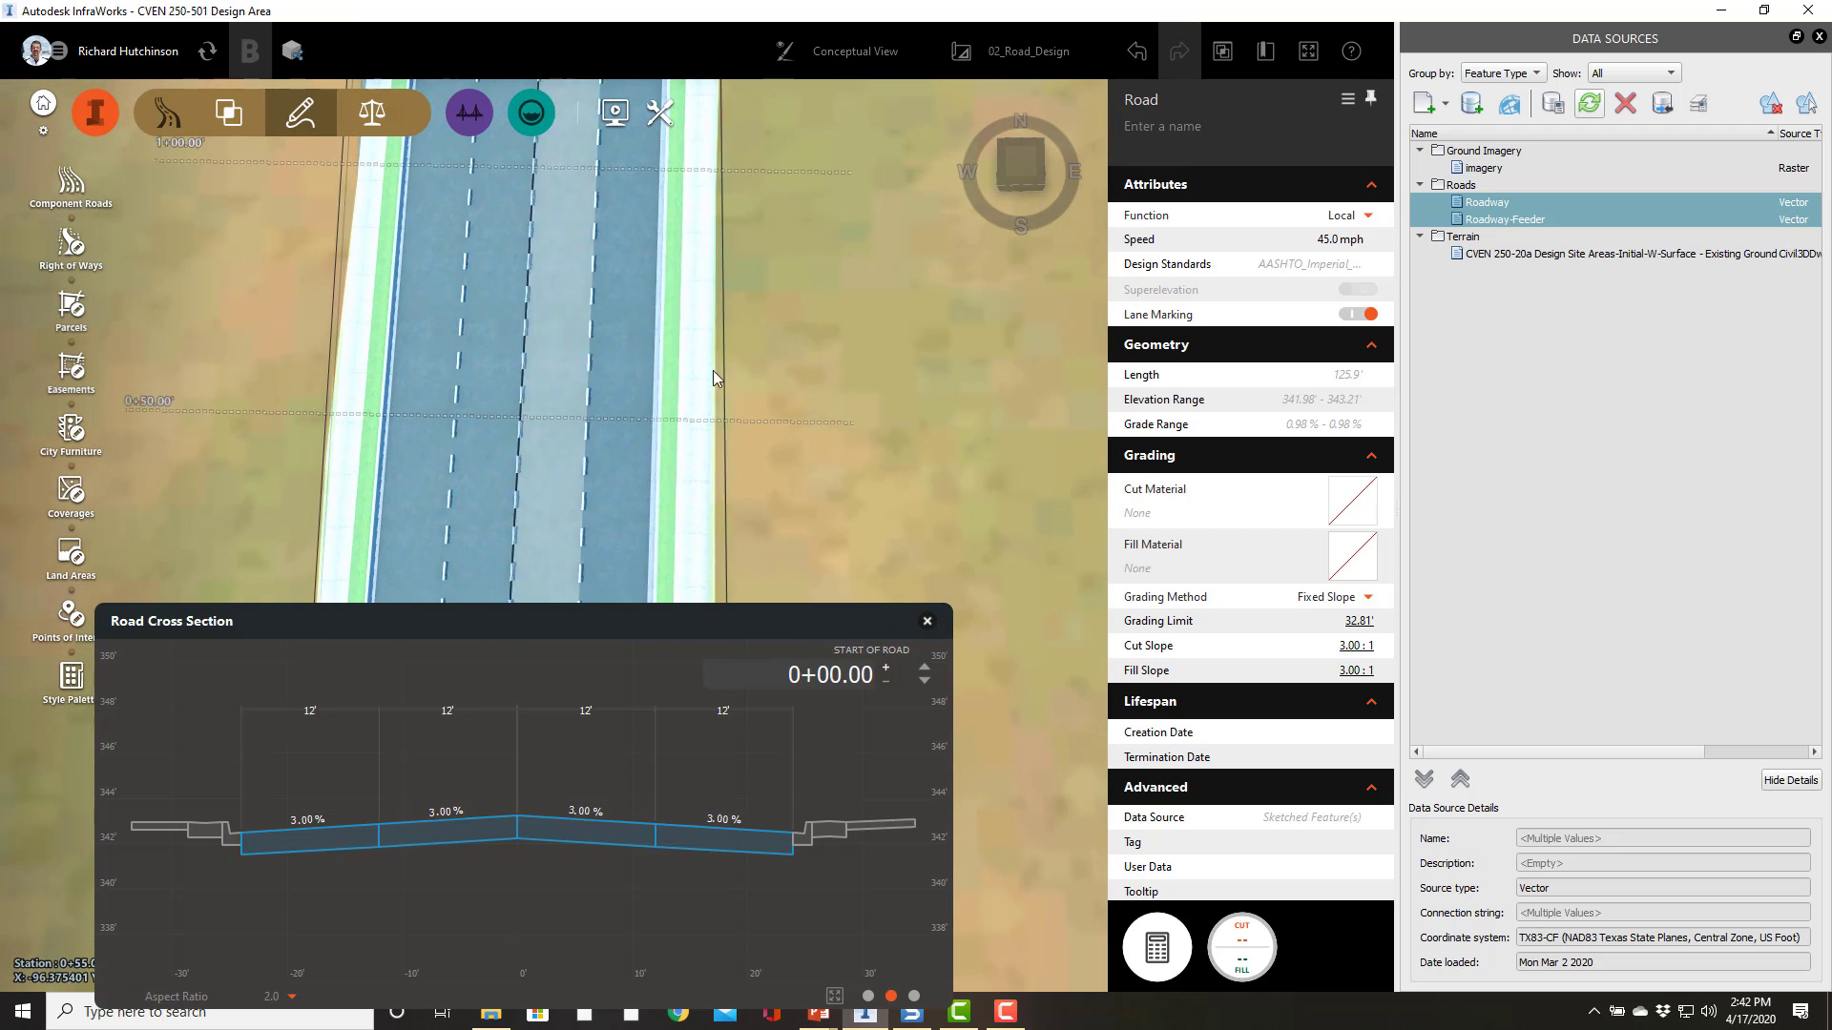
{"action": "left_click", "coordinate": [810, 407]}
{"action": "left_click_drag", "start_coordinate": [810, 407], "coordinate": [966, 364]}
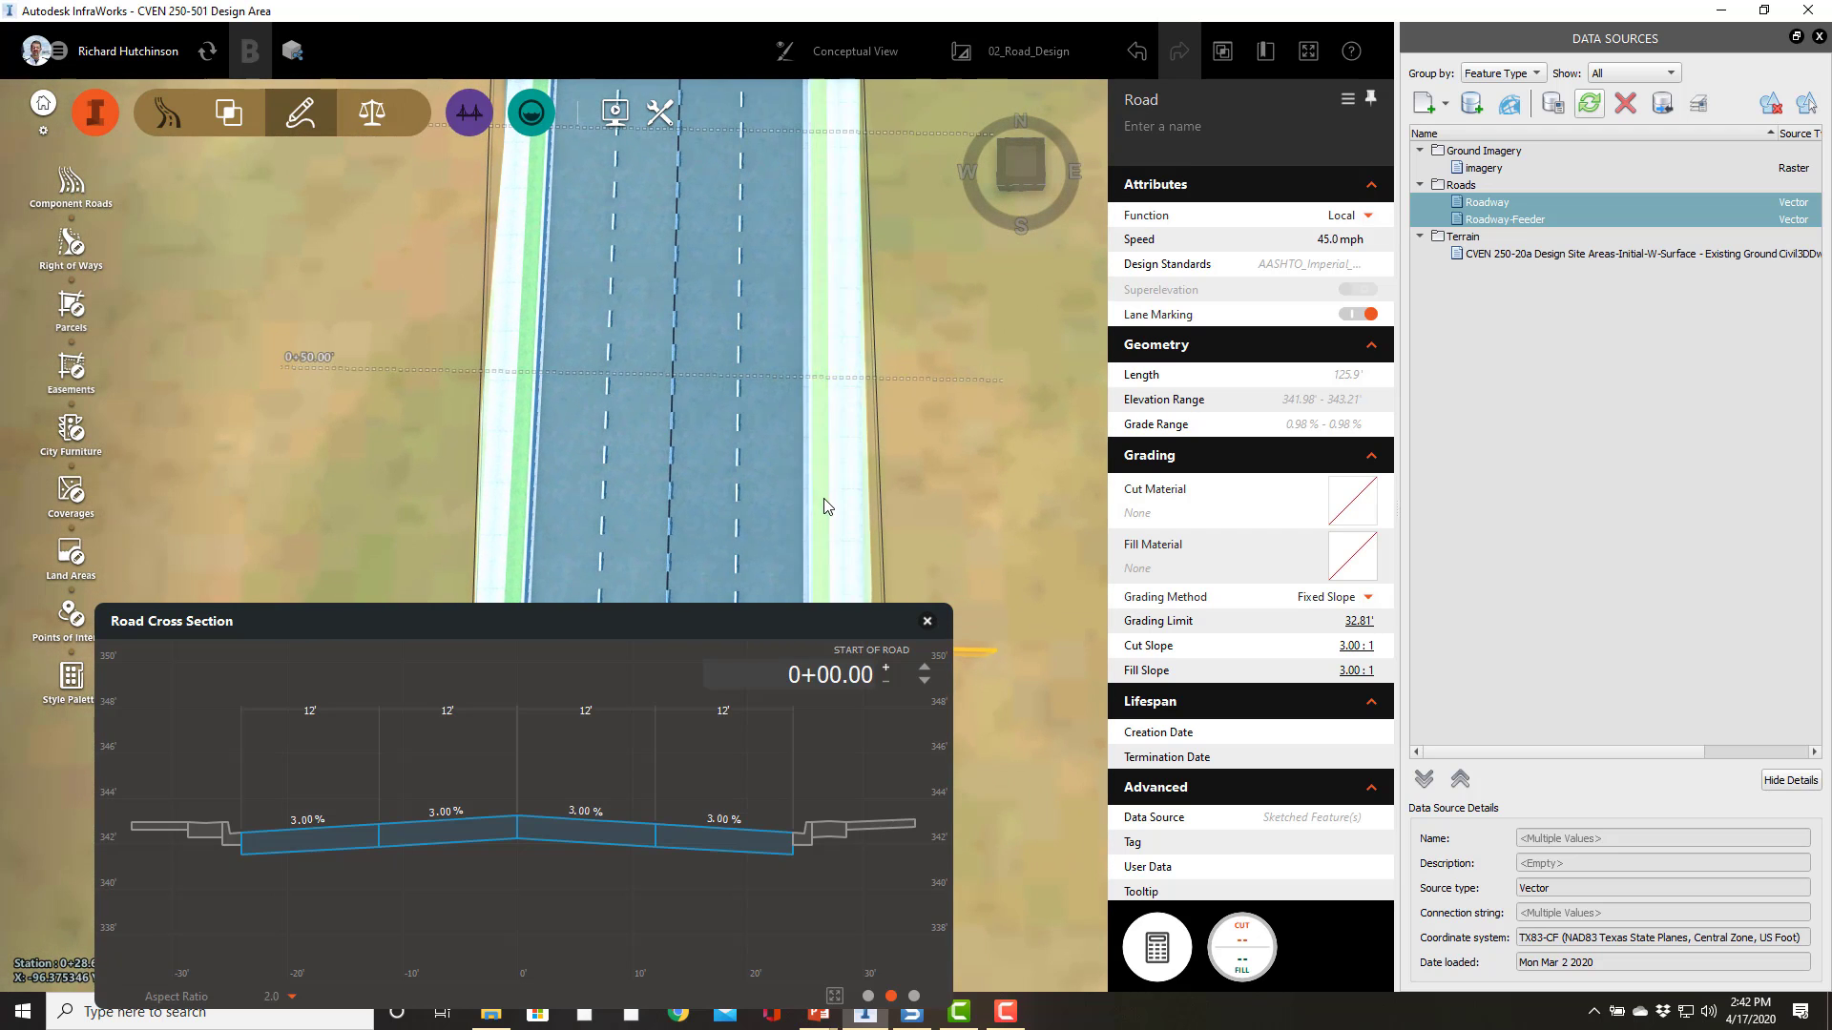
{"action": "scroll", "coordinate": [977, 342], "scroll_direction": "down", "scroll_amount": 2}
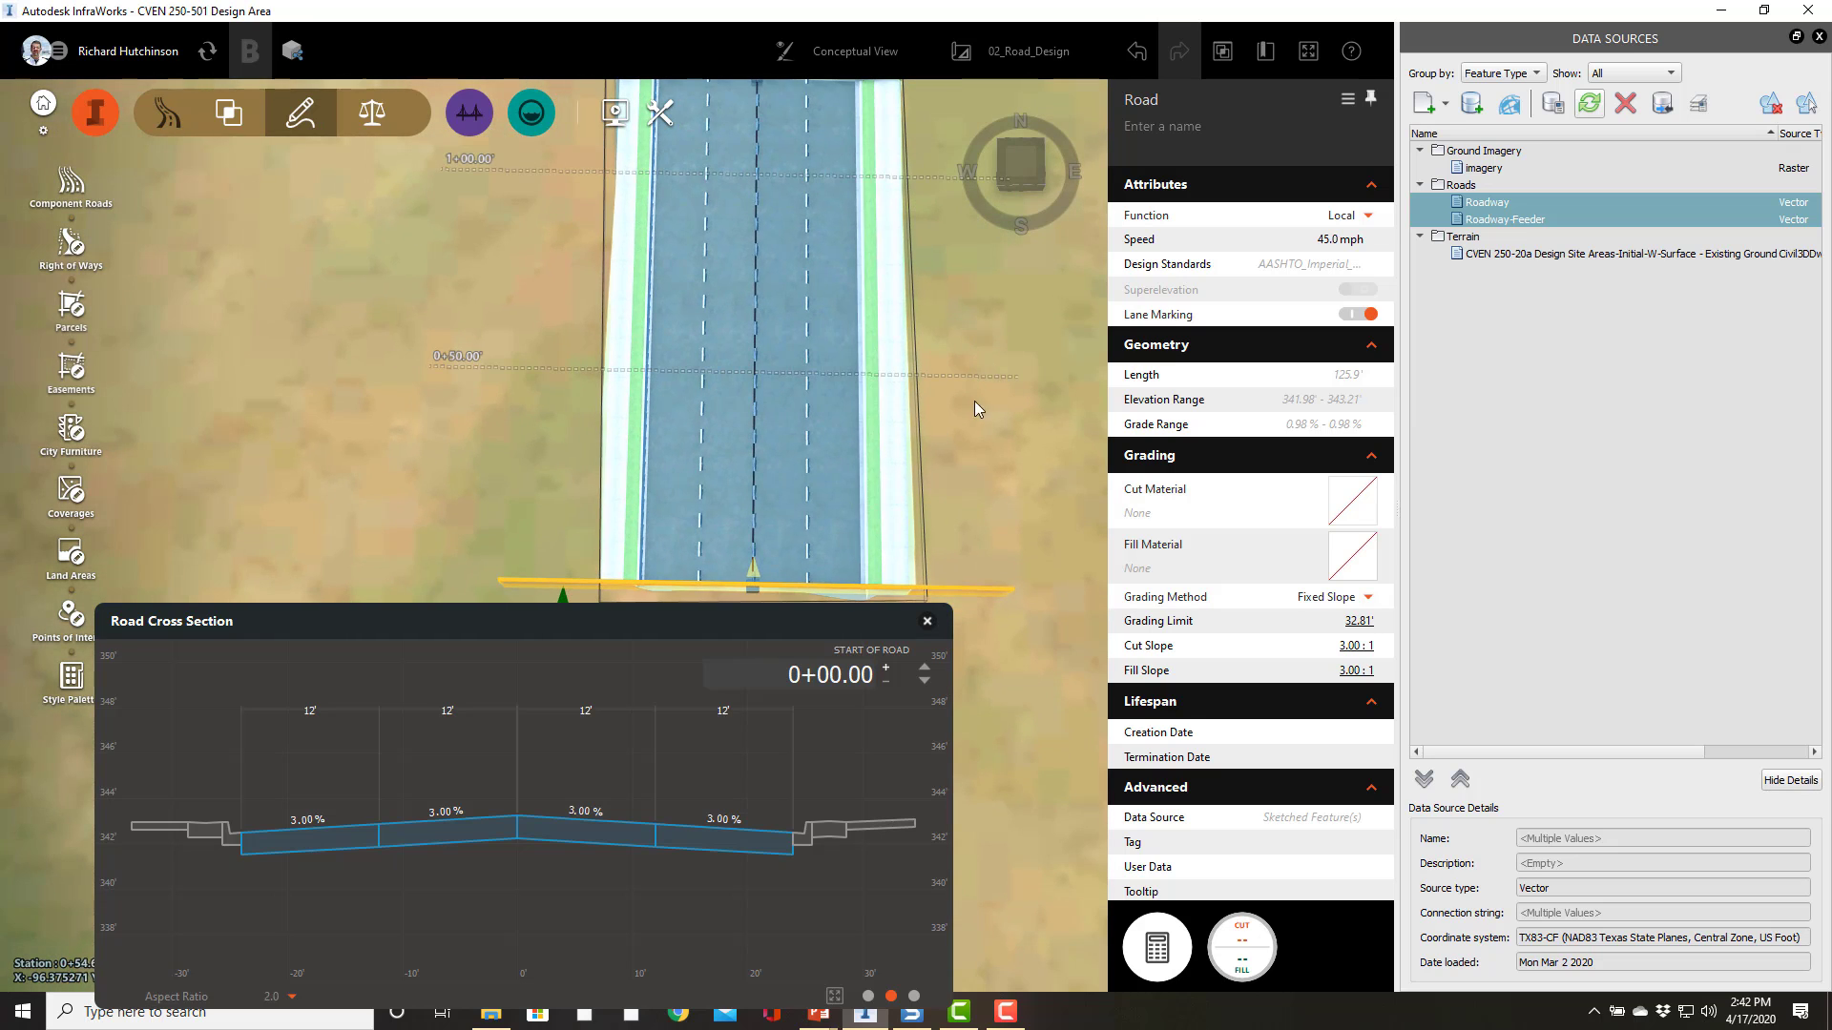
{"action": "left_click", "coordinate": [927, 622]}
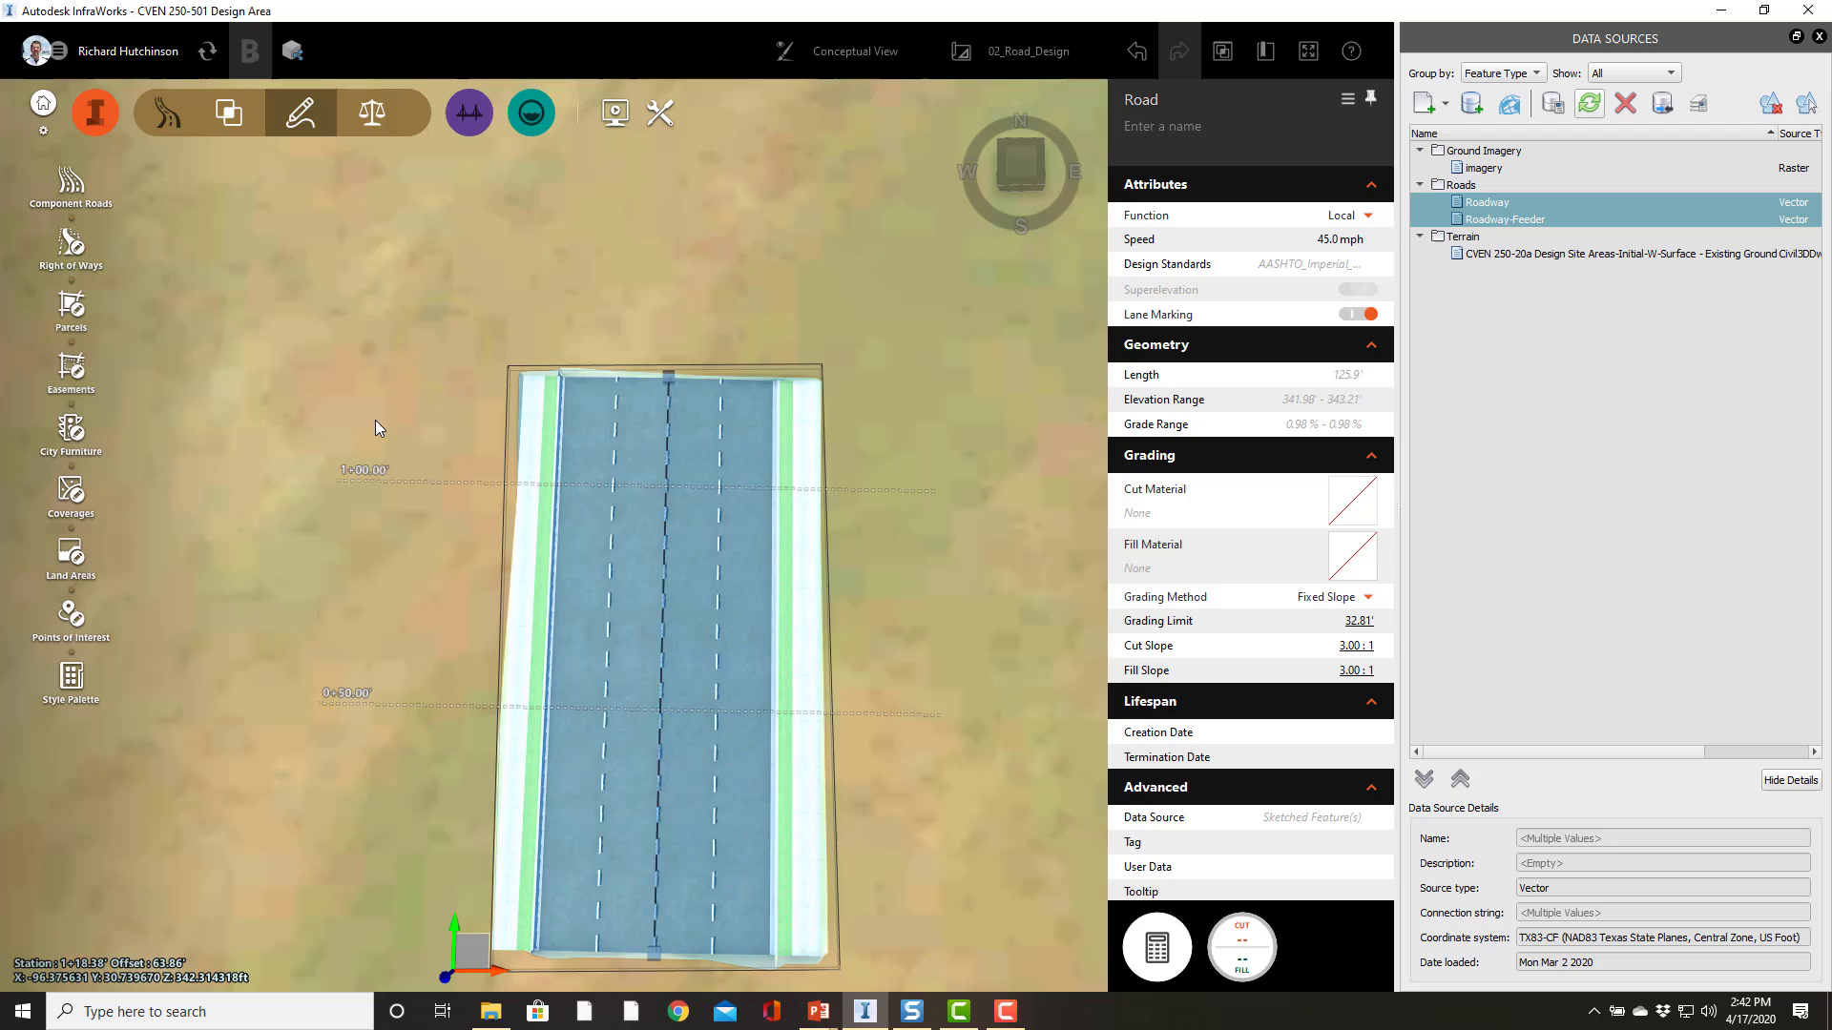
{"action": "left_click", "coordinate": [373, 419]}
{"action": "left_click", "coordinate": [929, 560]}
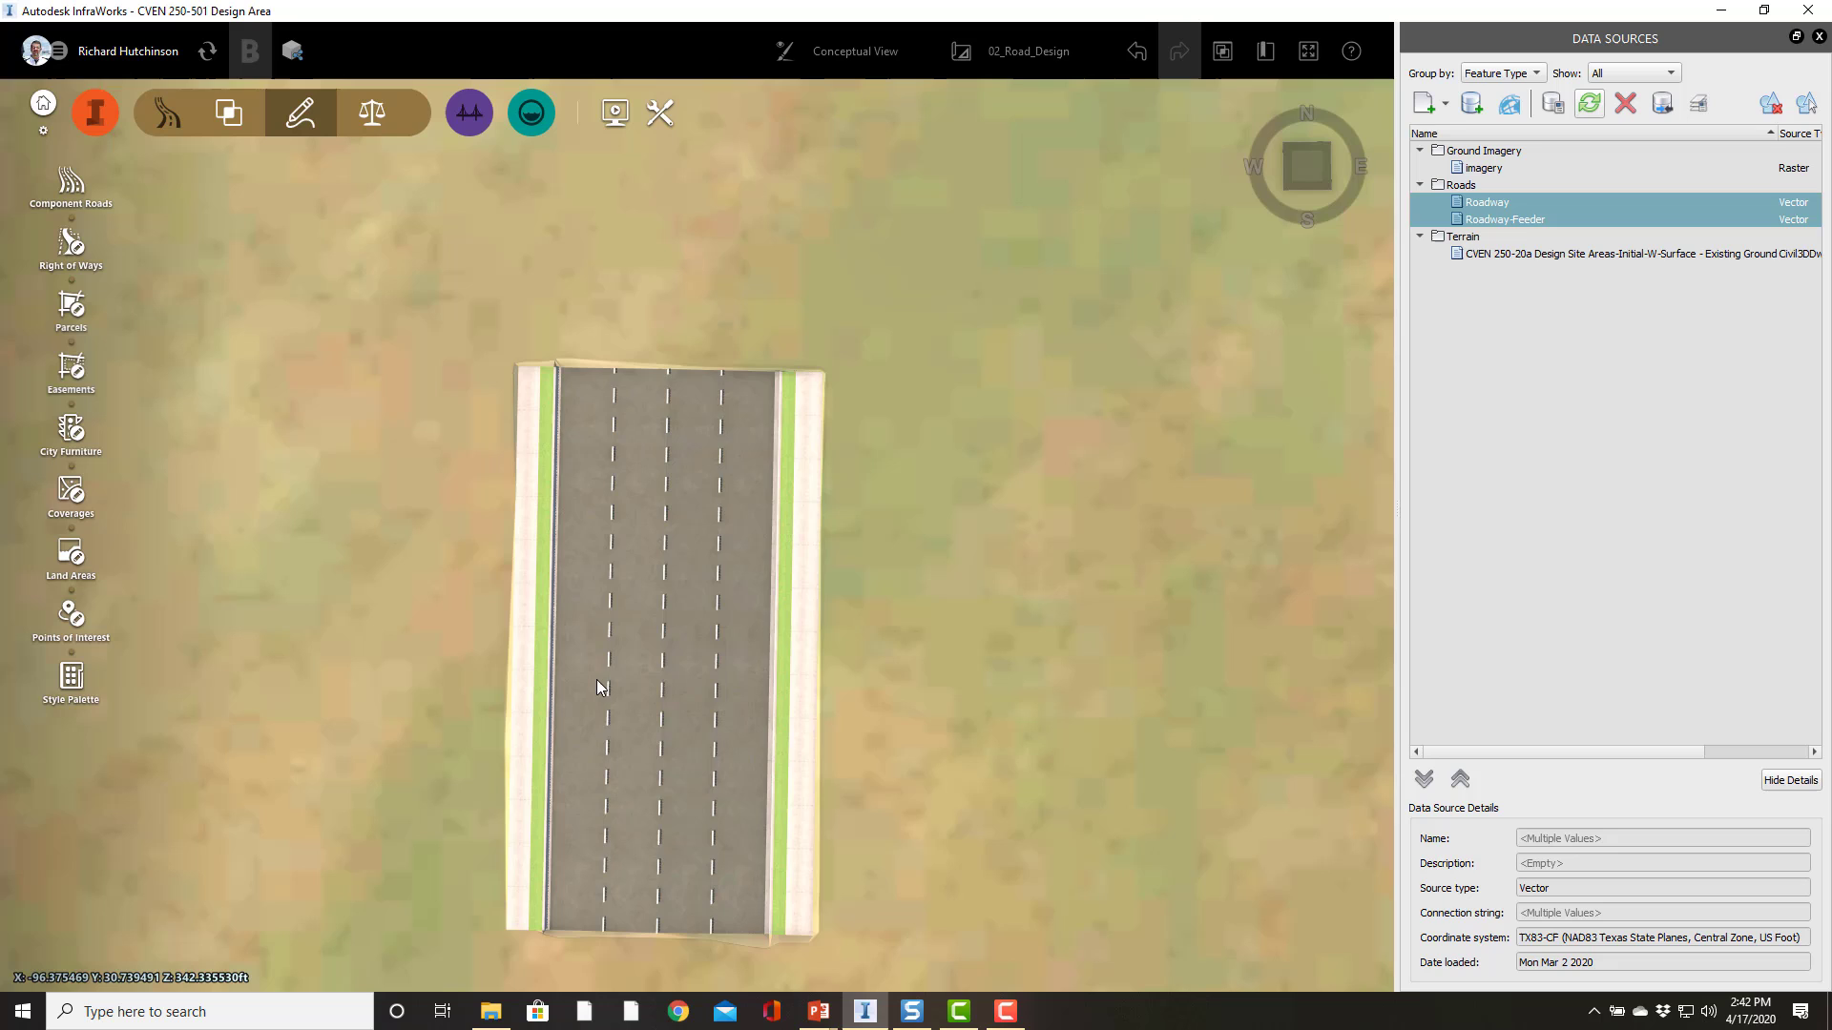
{"action": "left_click", "coordinate": [597, 679]}
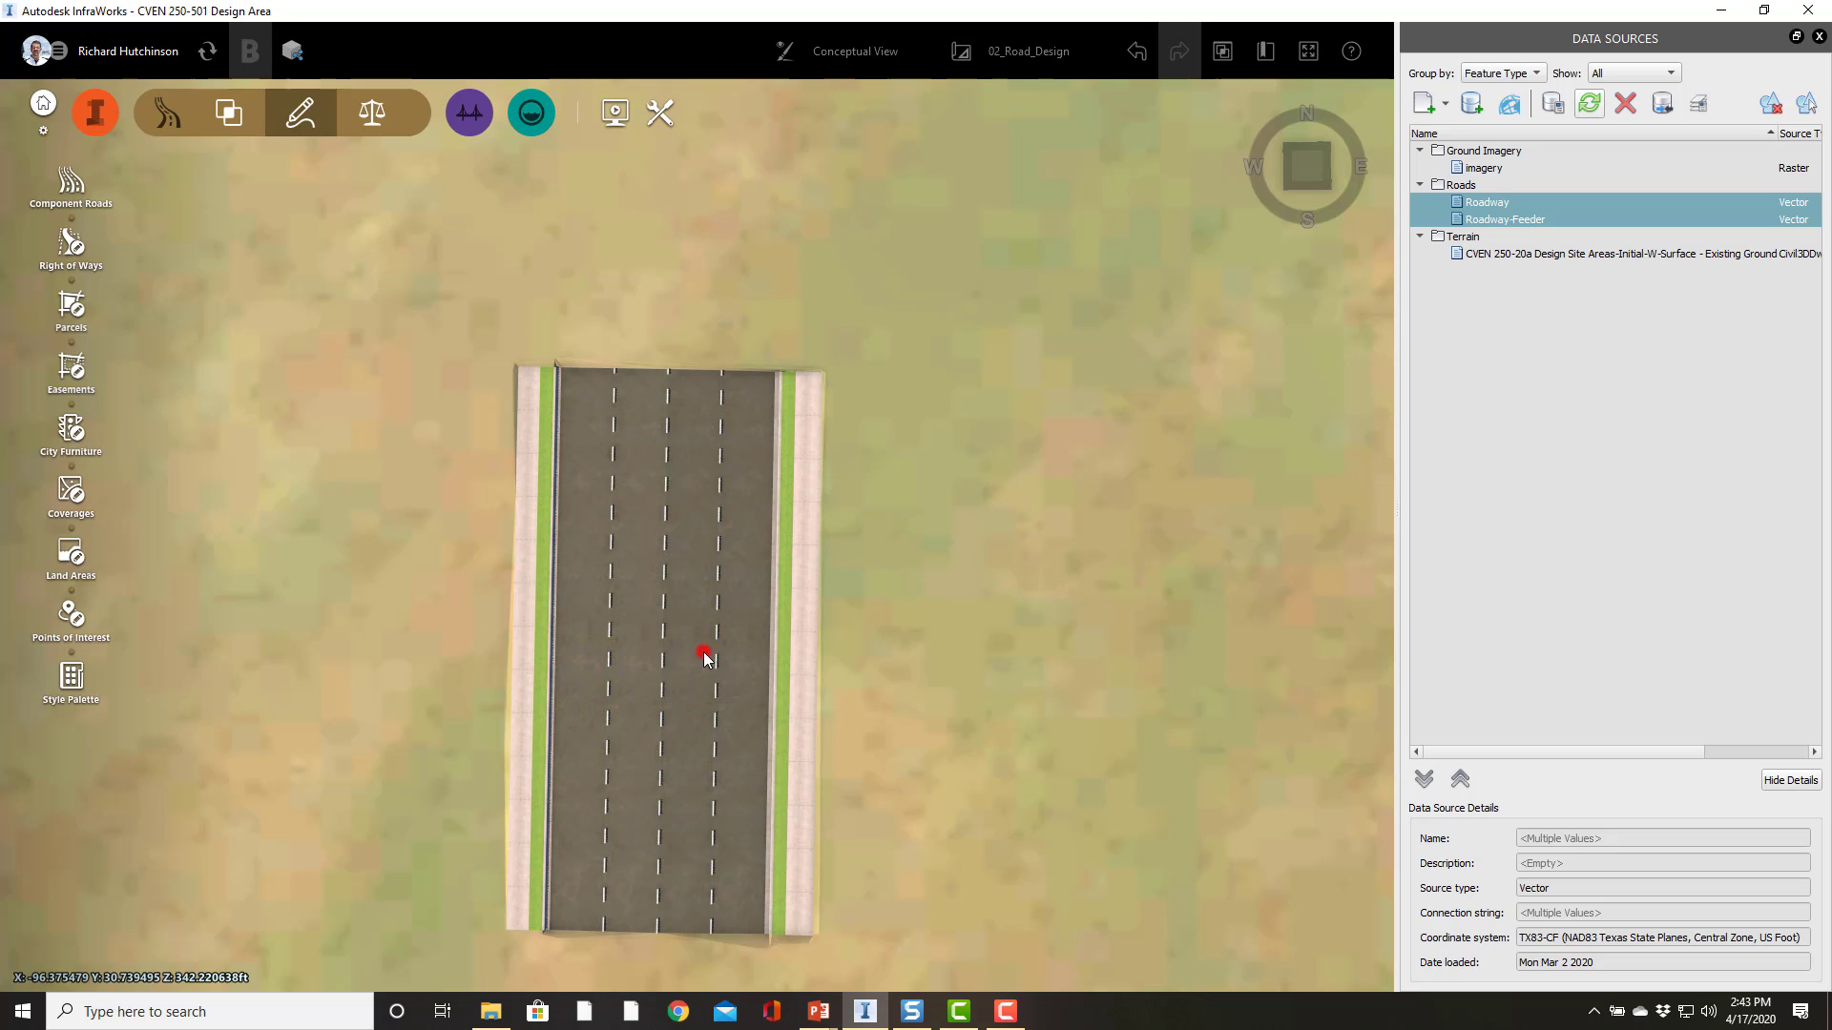
{"action": "left_click", "coordinate": [705, 655]}
Step: Add the road's assembly to the library from a cross section near mid-road, entering a new assembly name
{"action": "right_click", "coordinate": [678, 695]}
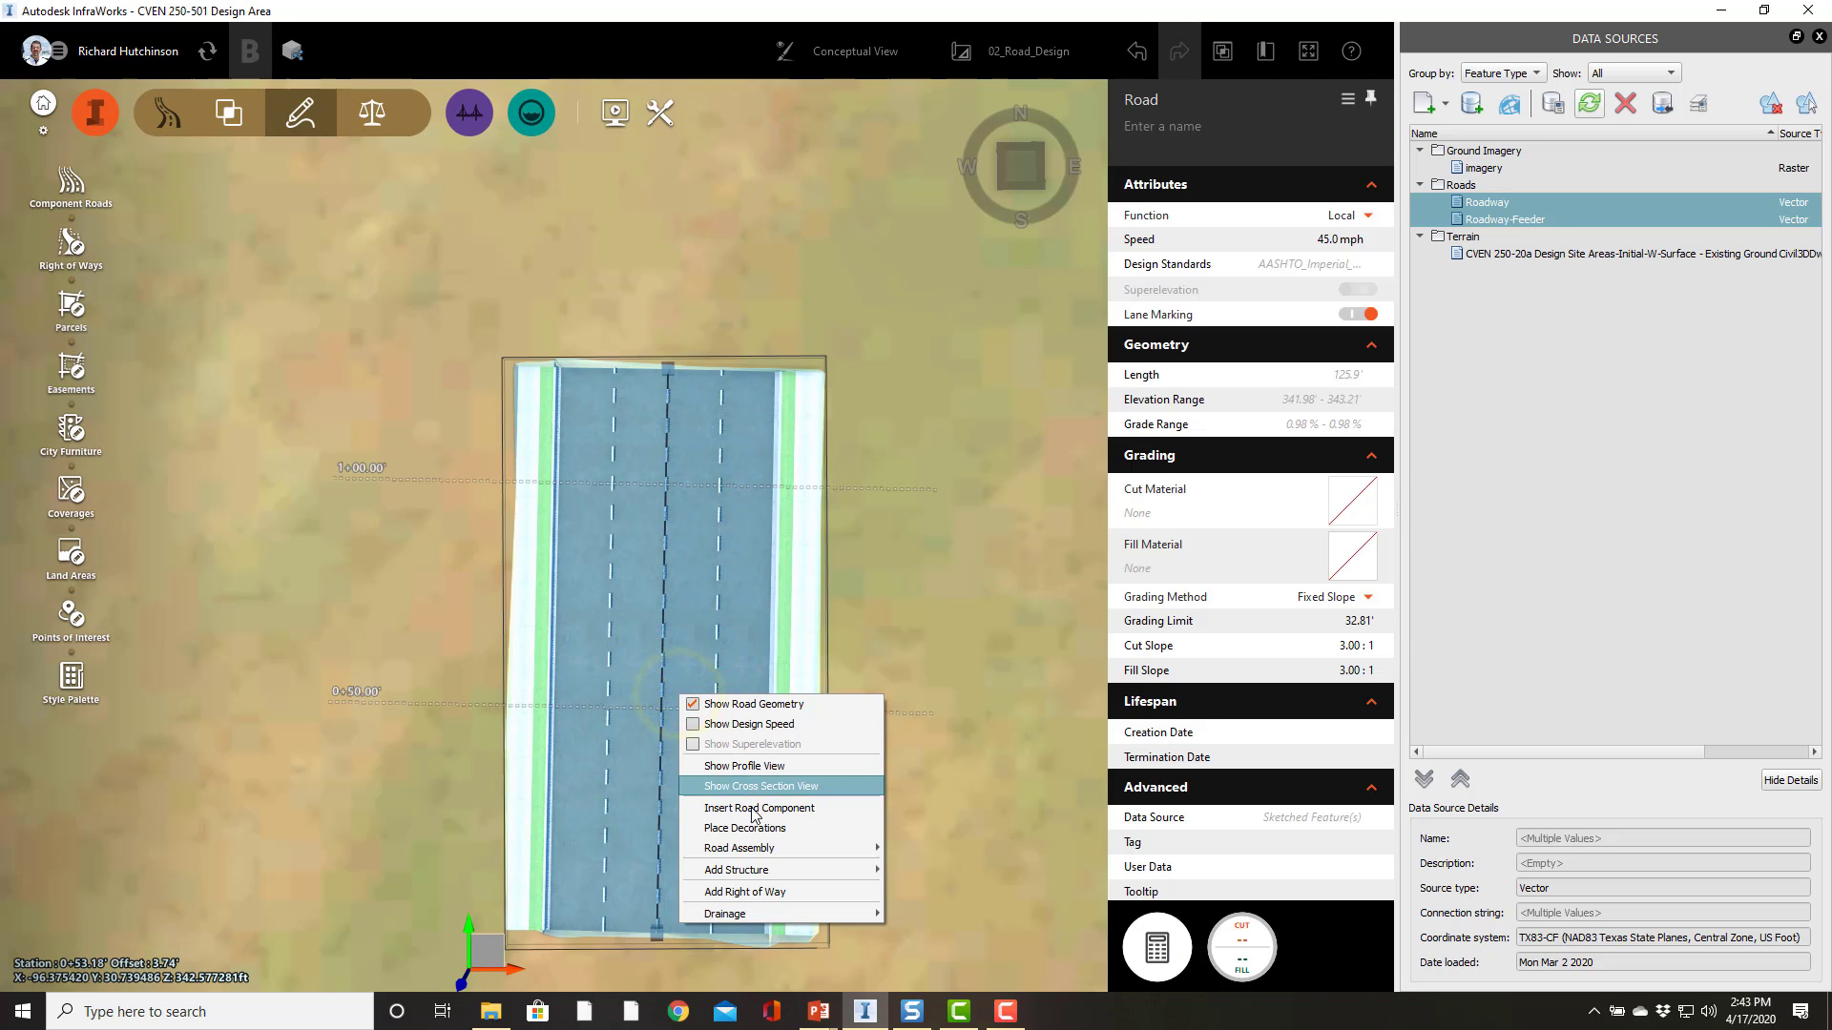
{"action": "mouse_move", "coordinate": [764, 856]}
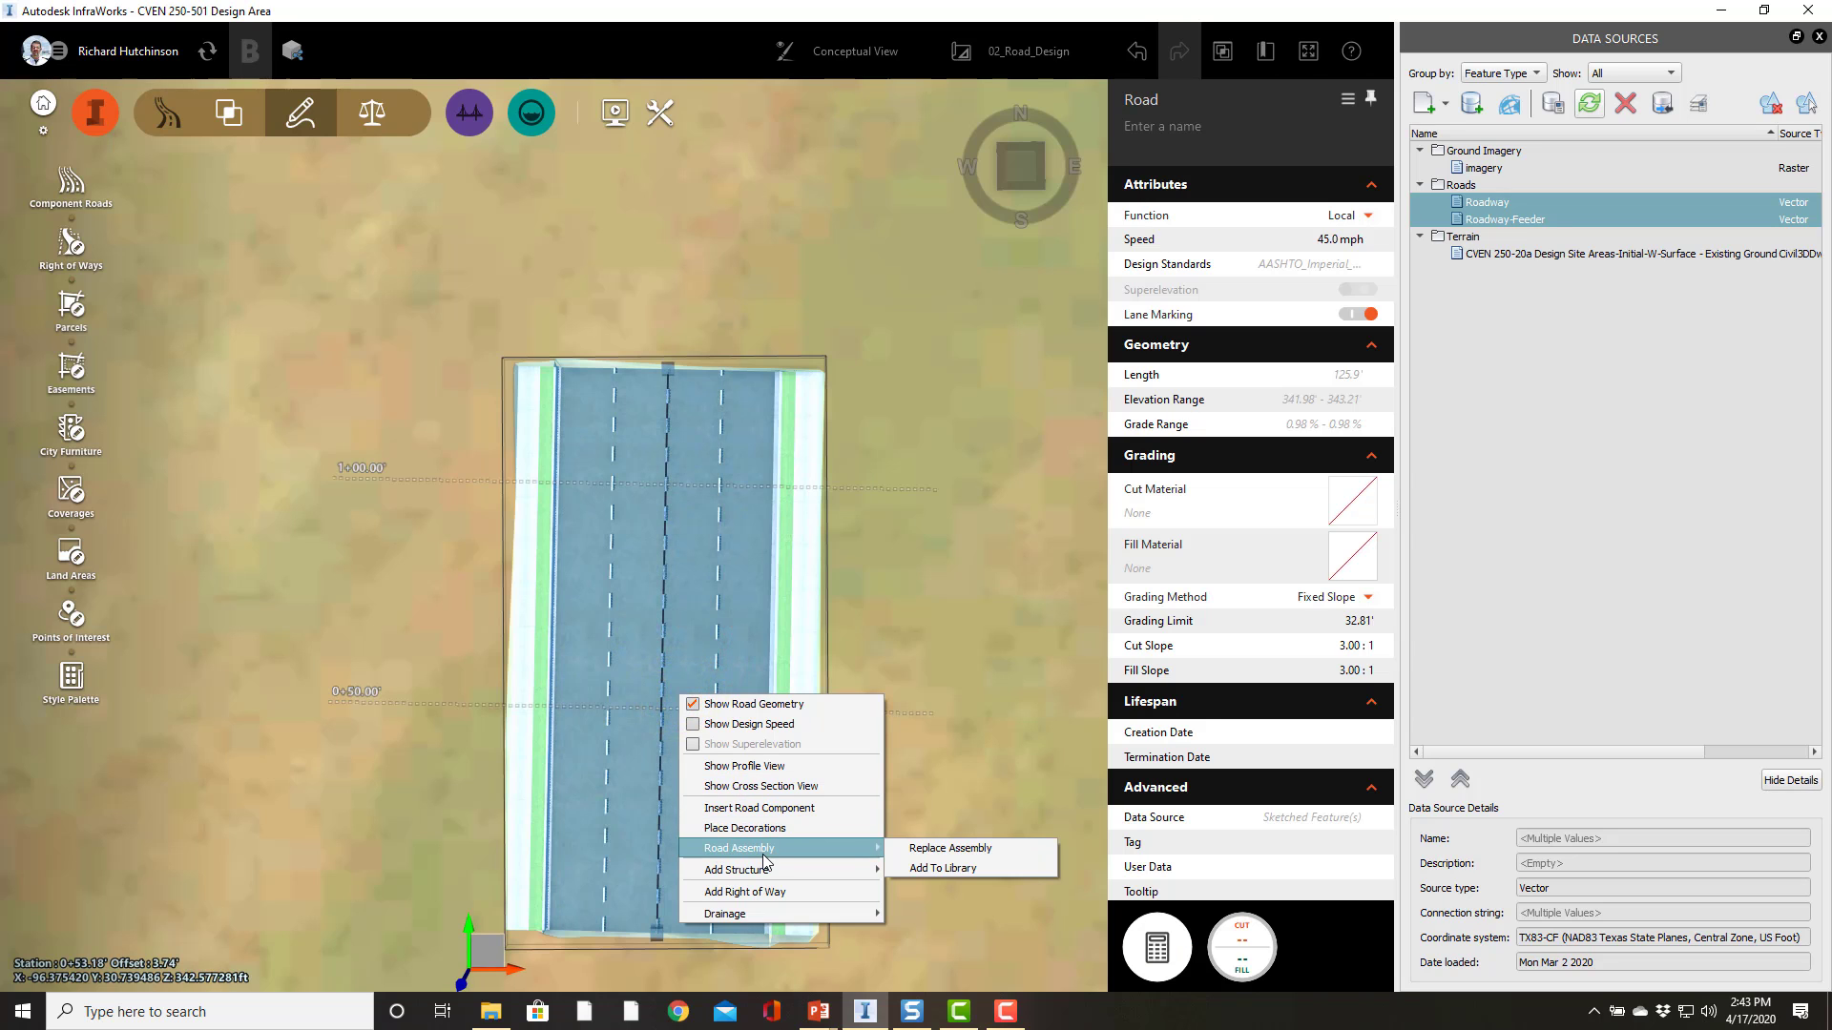
{"action": "left_click", "coordinate": [947, 870]}
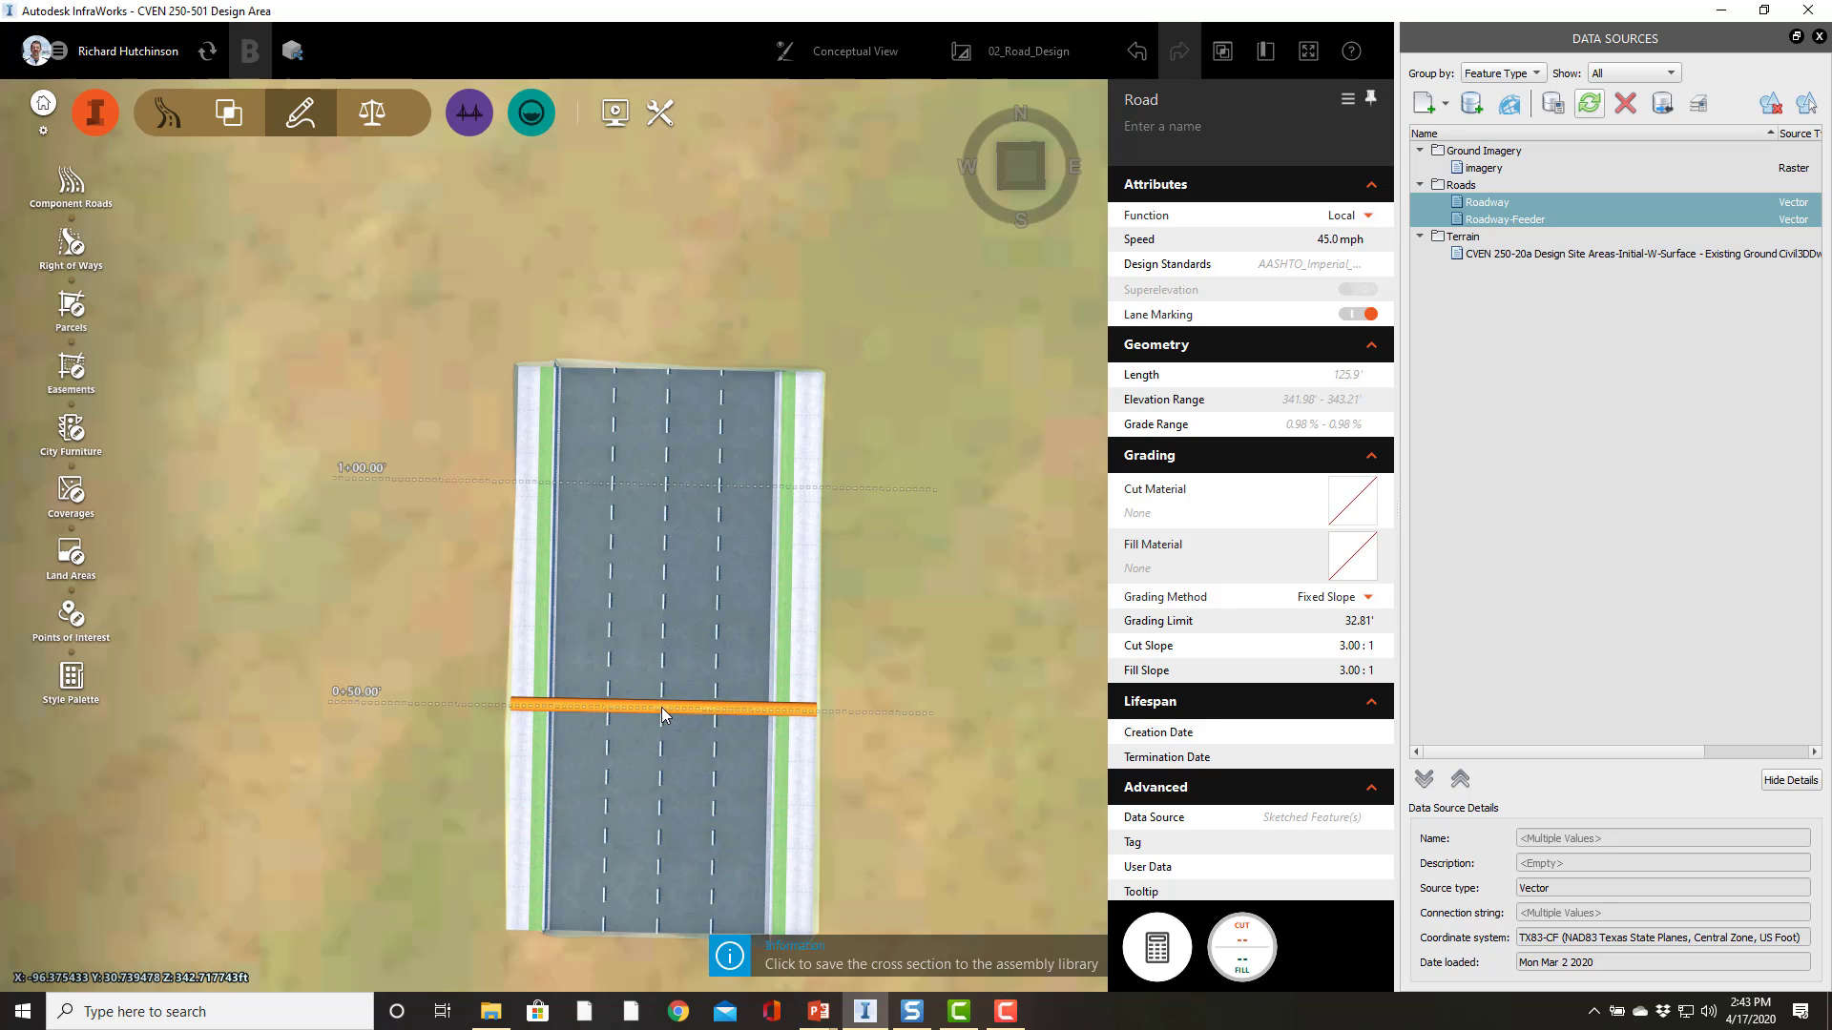
{"action": "left_click", "coordinate": [682, 651]}
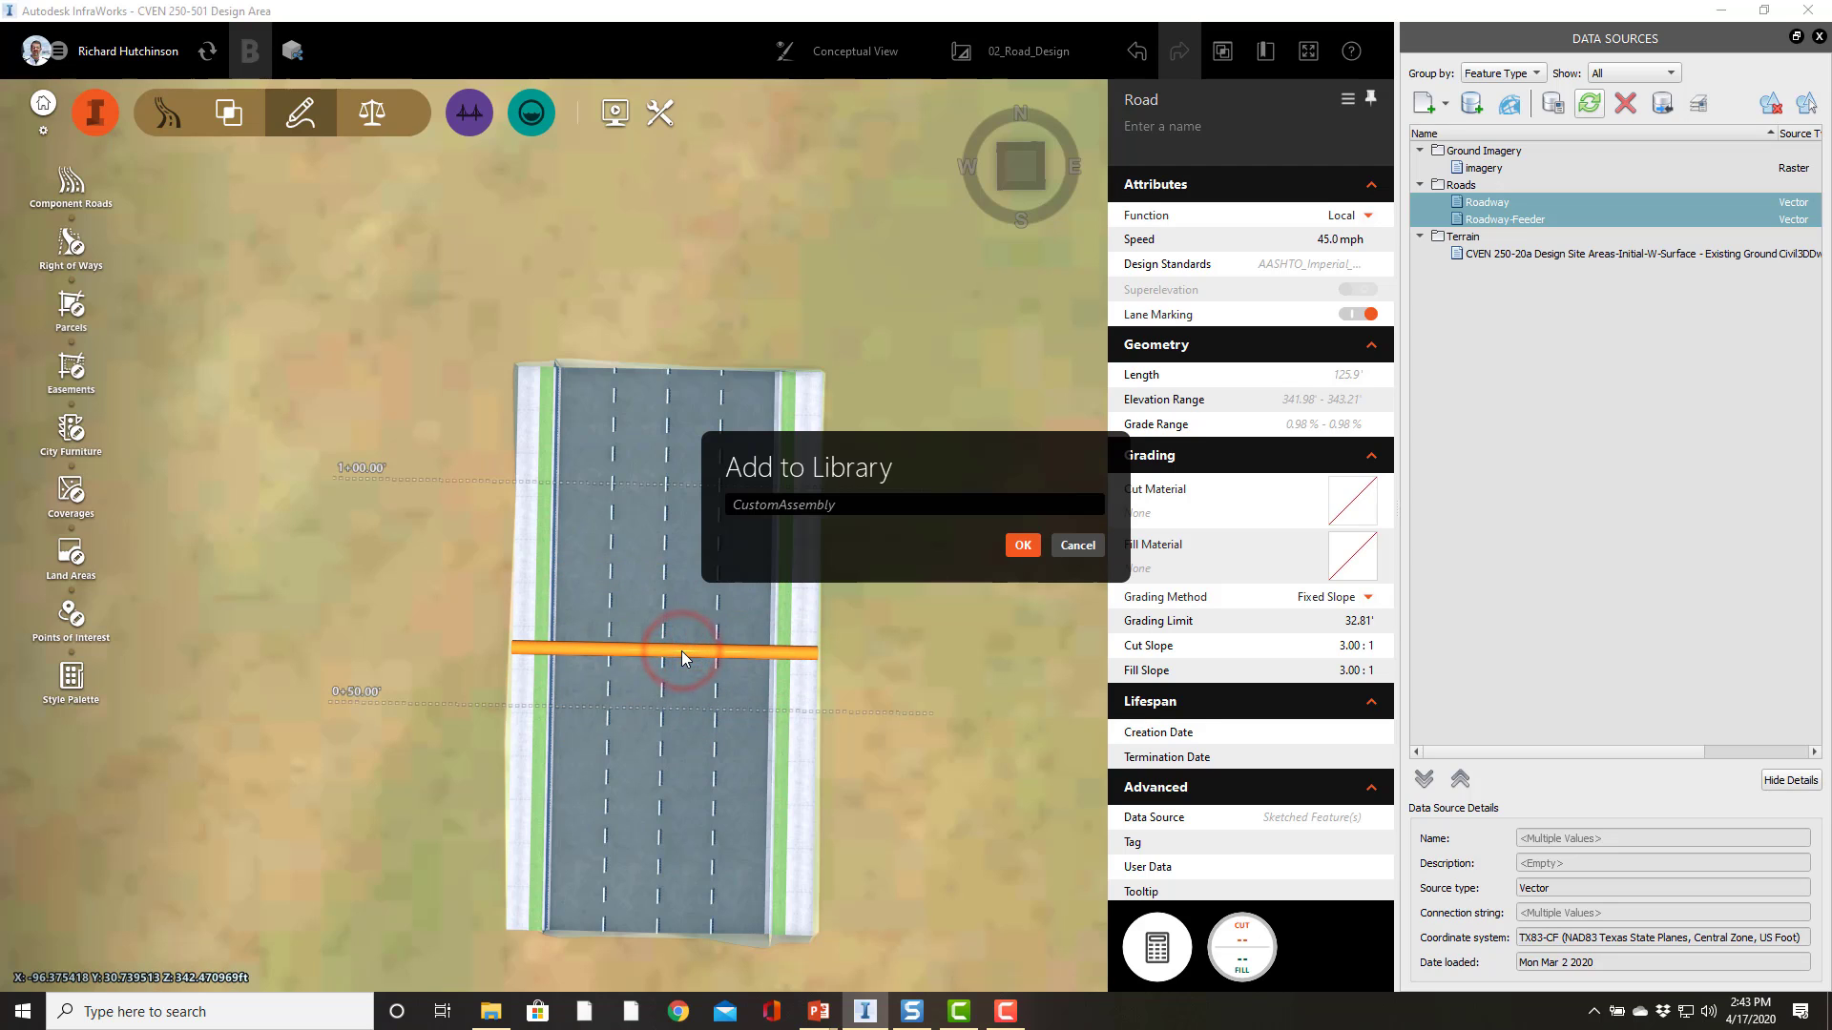
{"action": "double_click", "coordinate": [867, 504]}
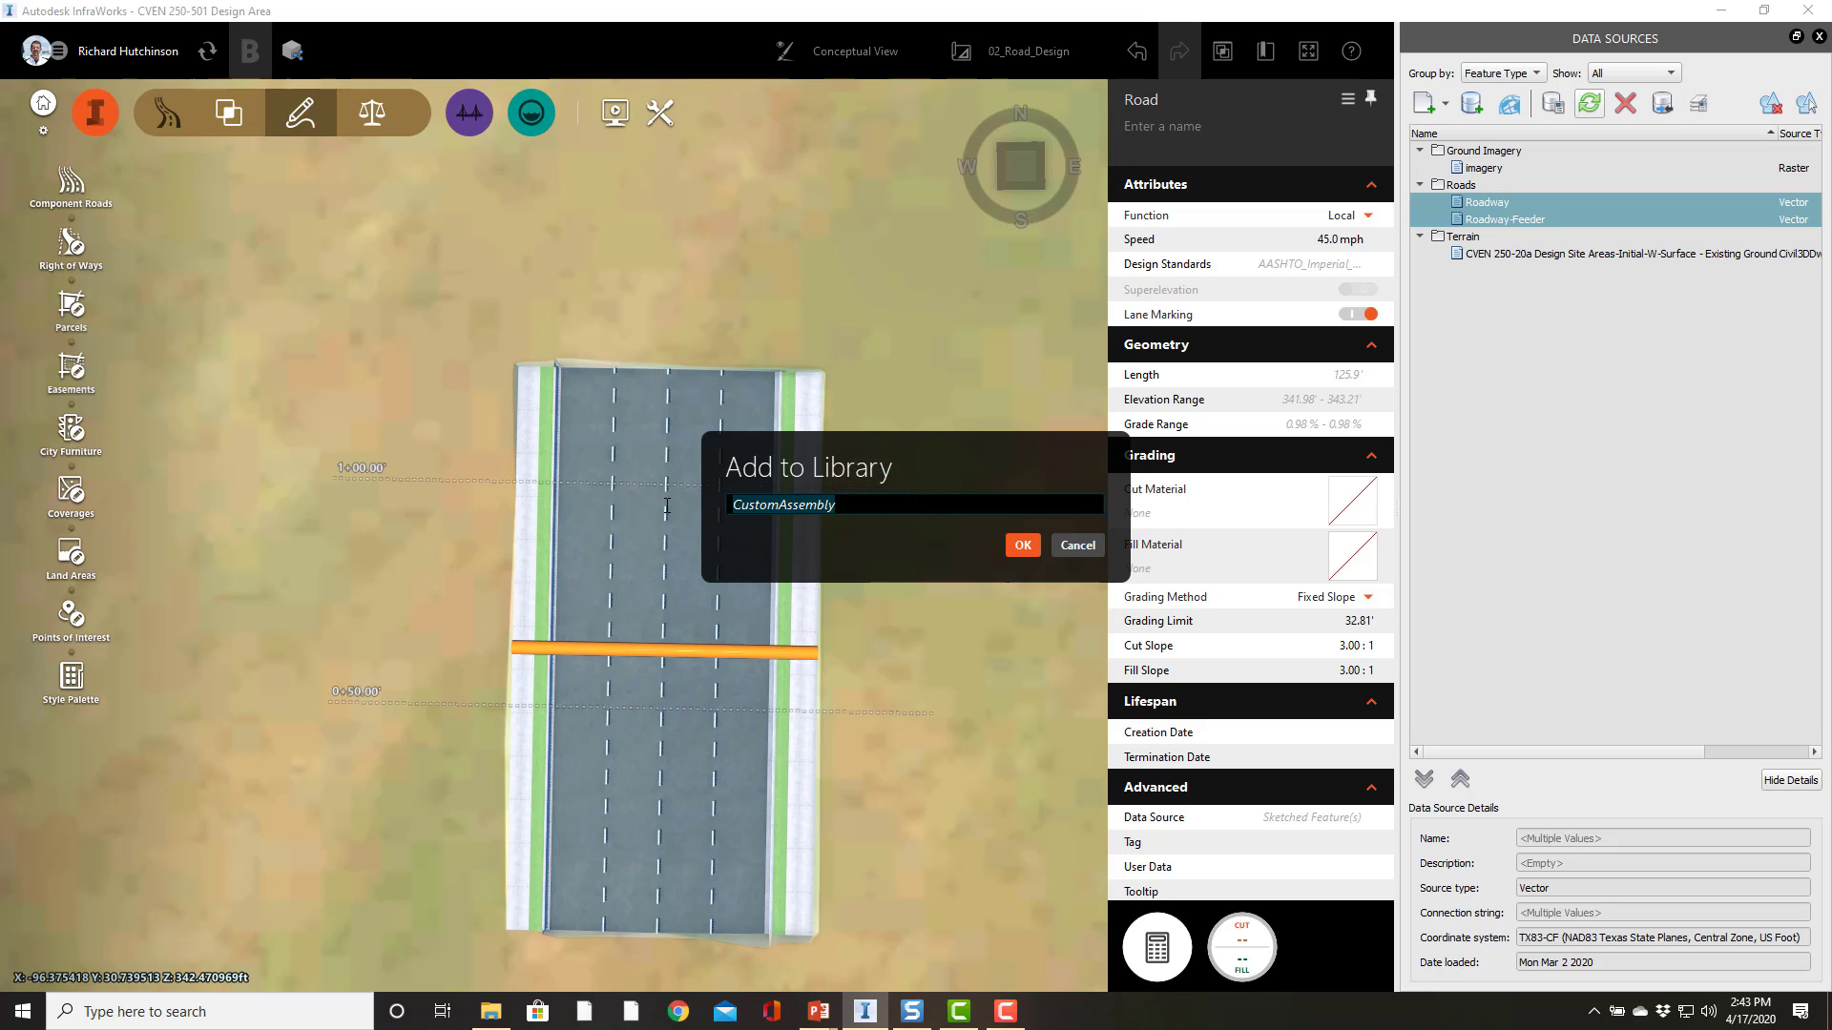
{"action": "type", "text": "MM"}
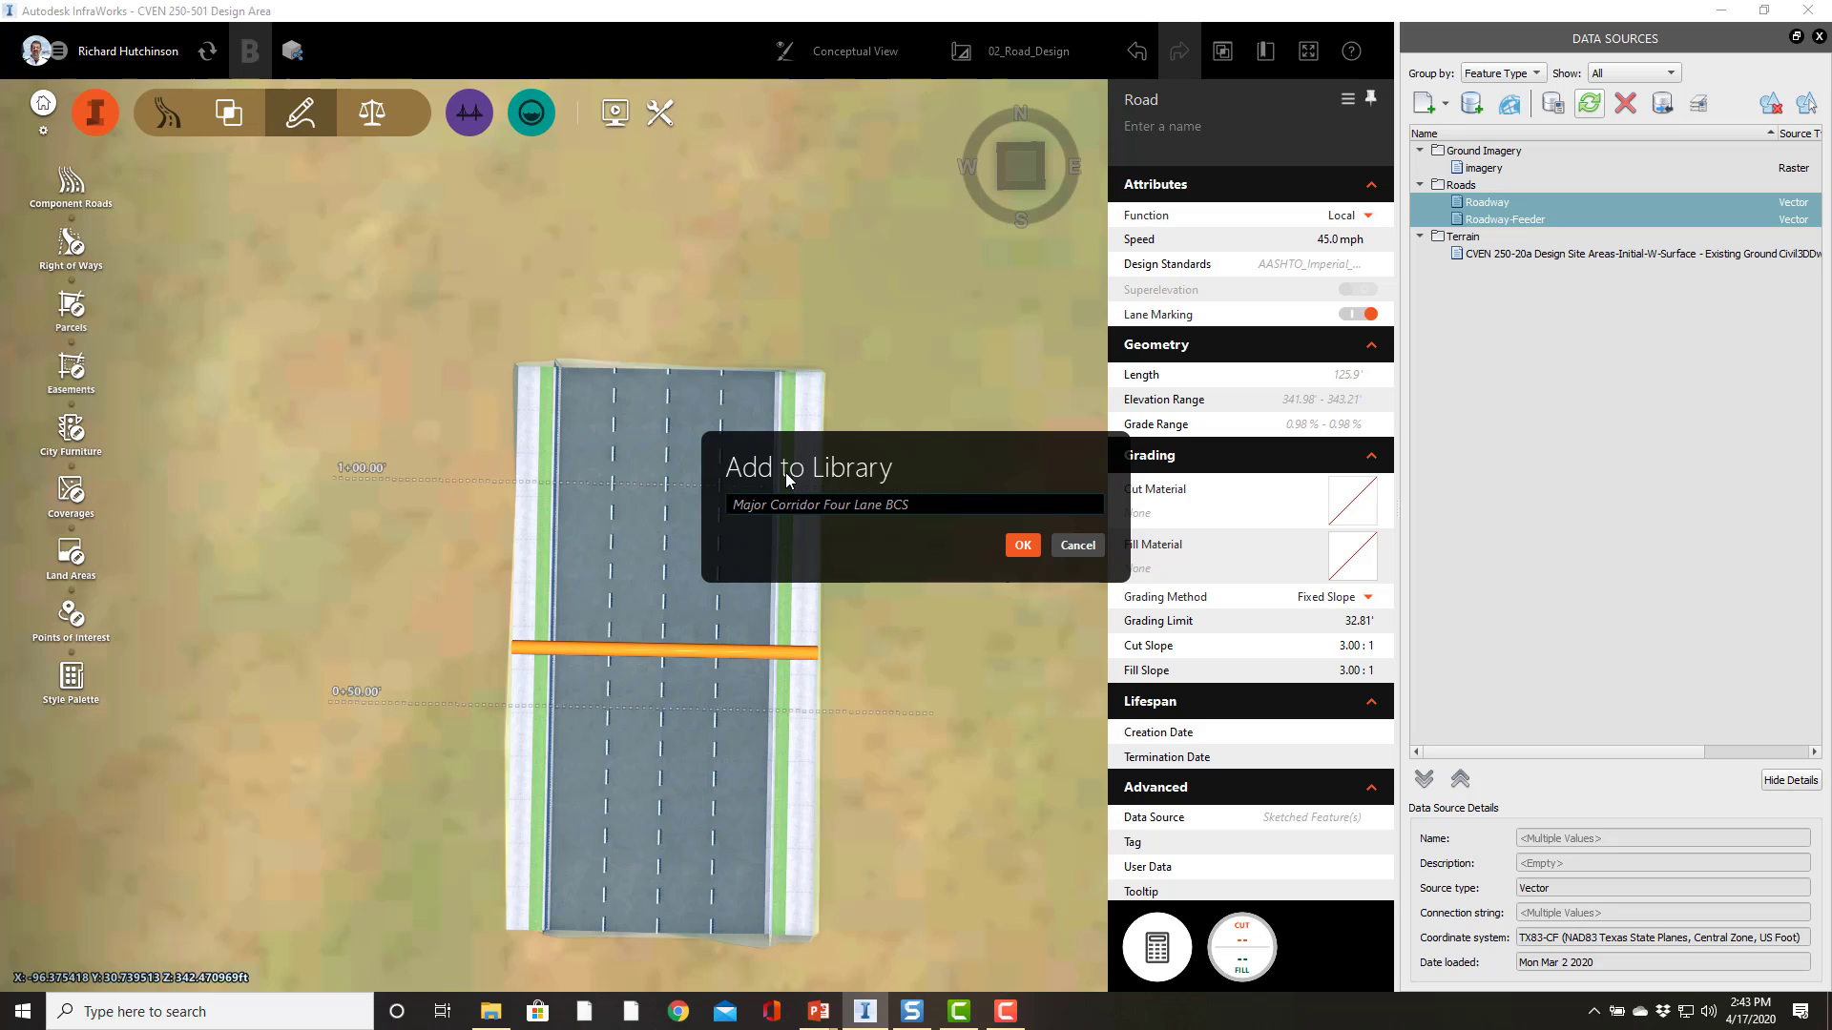
Step: Confirm adding the road's assembly to the library as Major Corridor Four Lane BCS
{"action": "left_click", "coordinate": [1018, 551]}
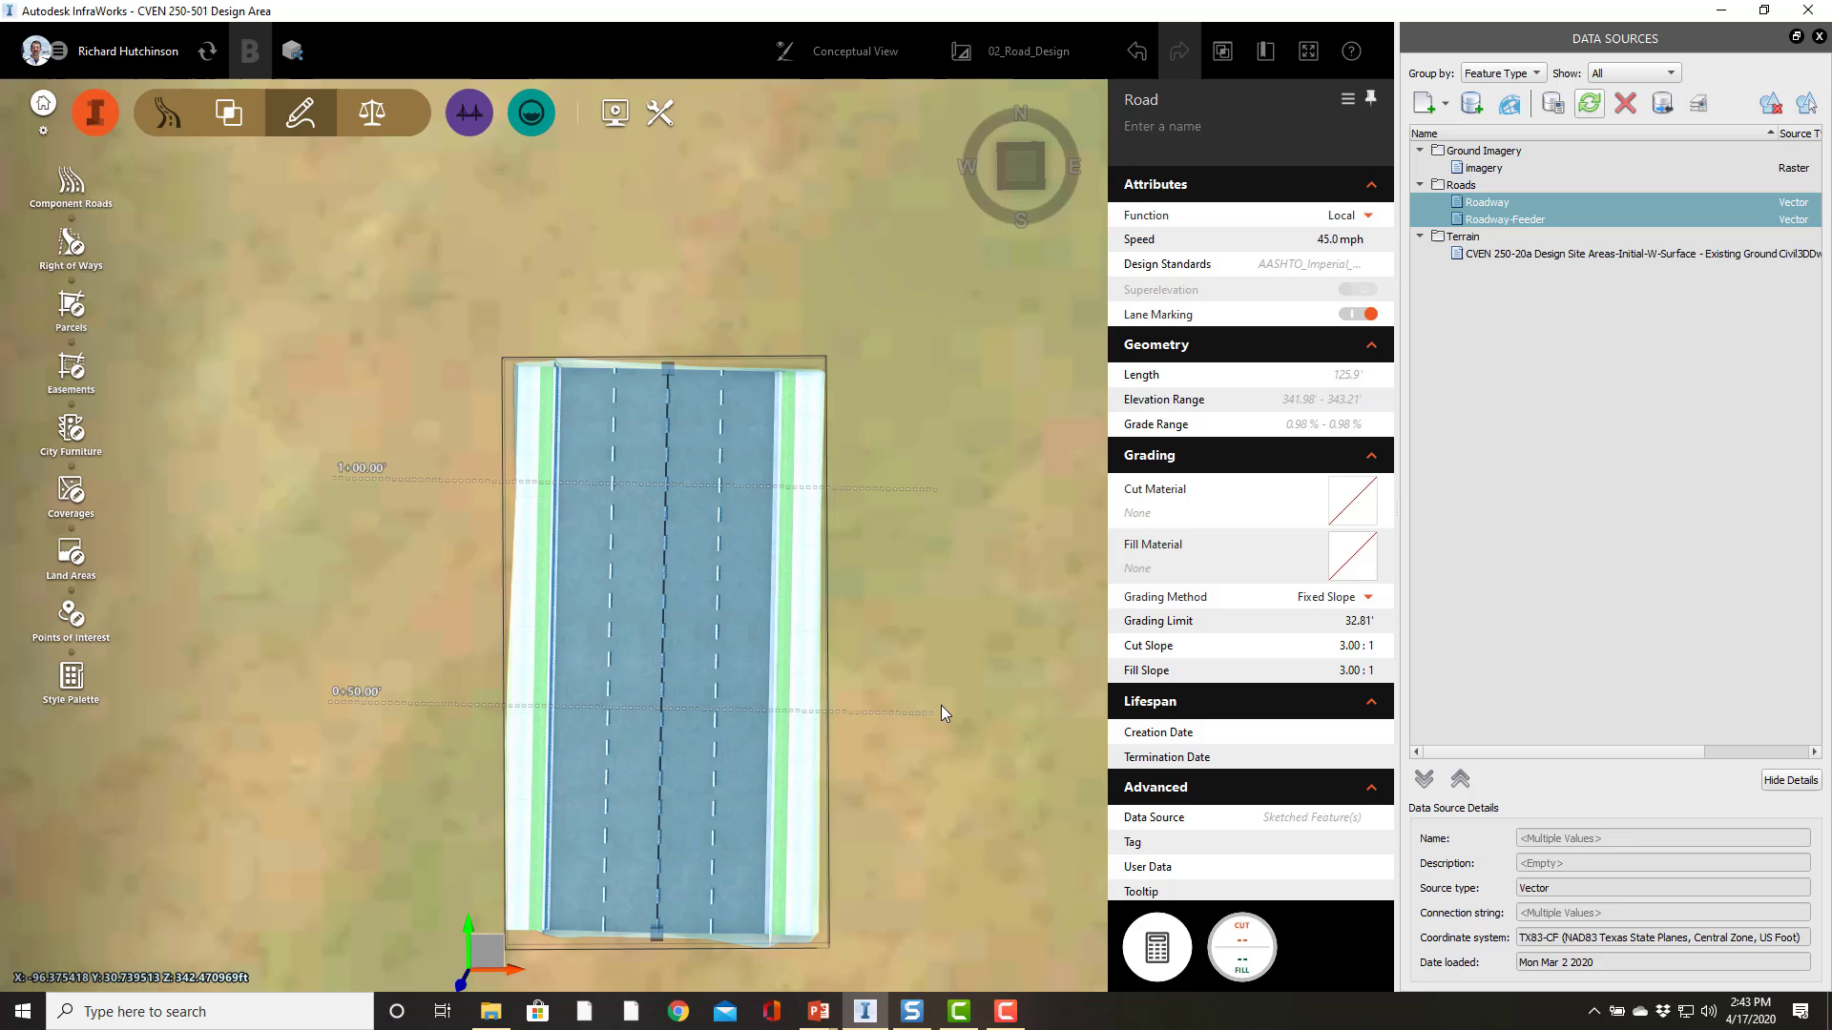
{"action": "left_click_drag", "start_coordinate": [884, 748], "coordinate": [884, 811]}
{"action": "scroll", "coordinate": [889, 799], "scroll_direction": "down", "scroll_amount": 3}
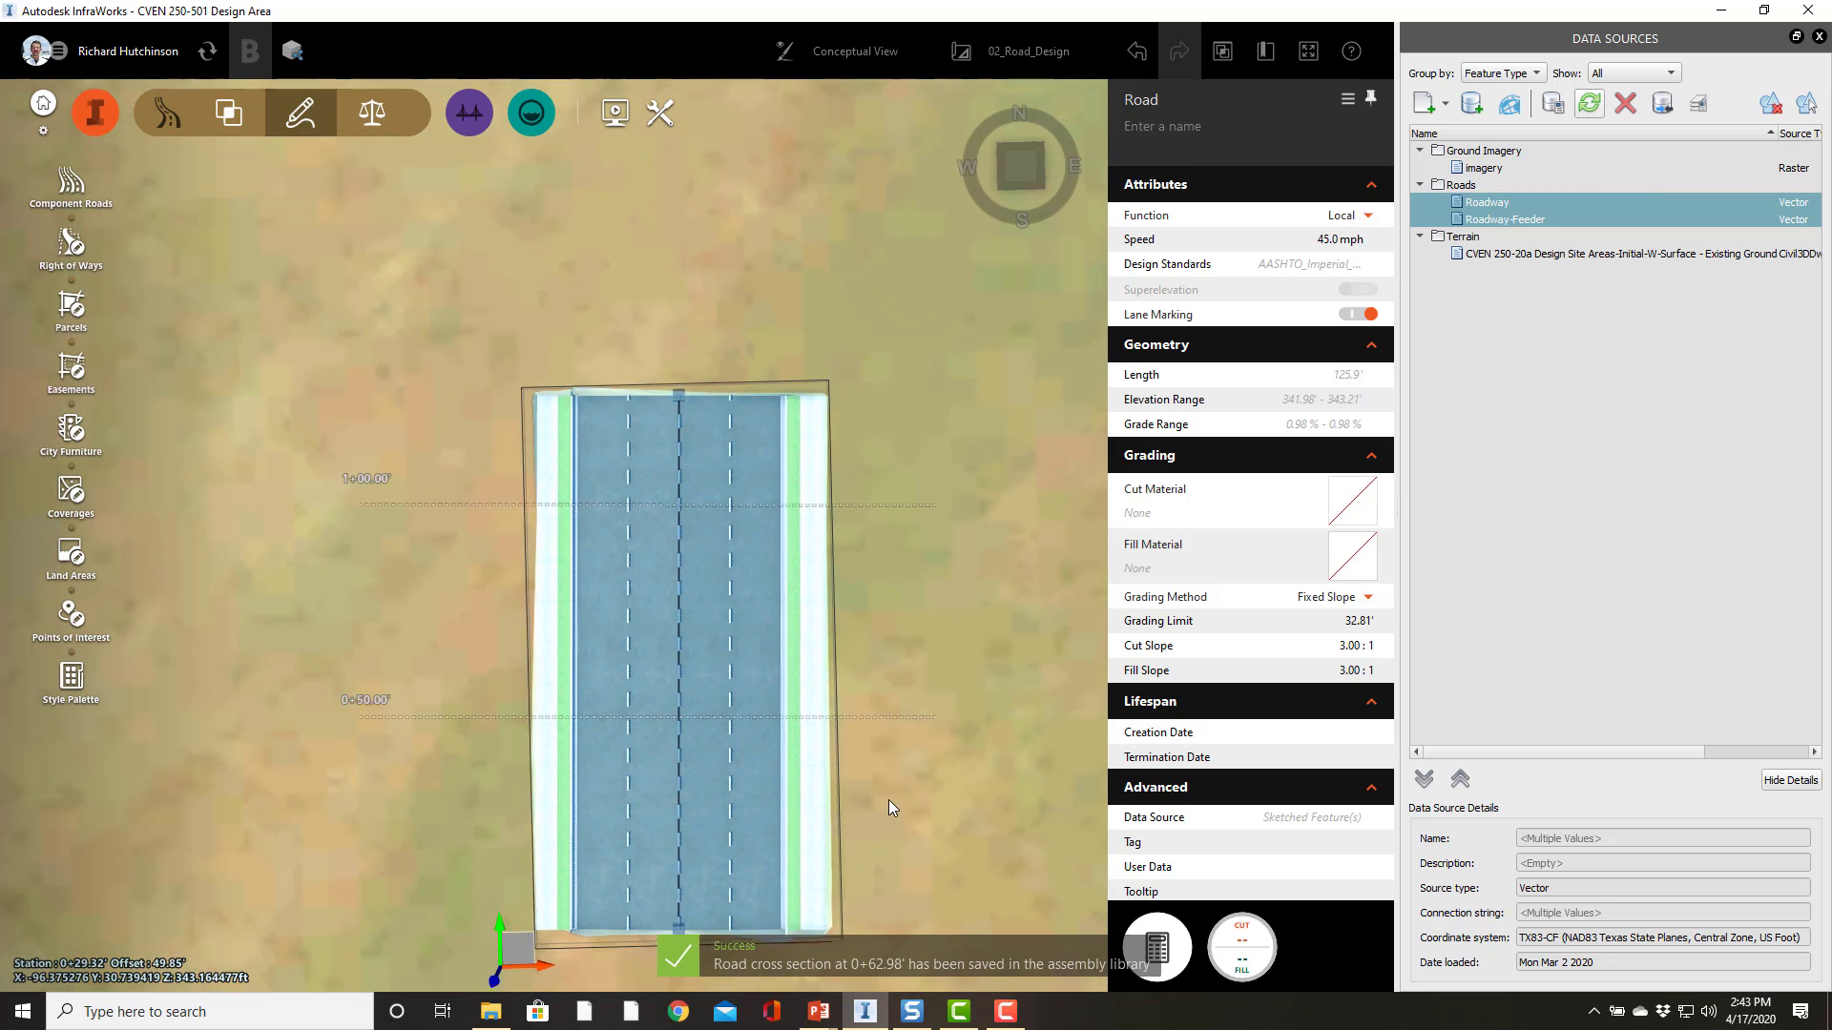
{"action": "left_click_drag", "start_coordinate": [517, 351], "coordinate": [664, 387]}
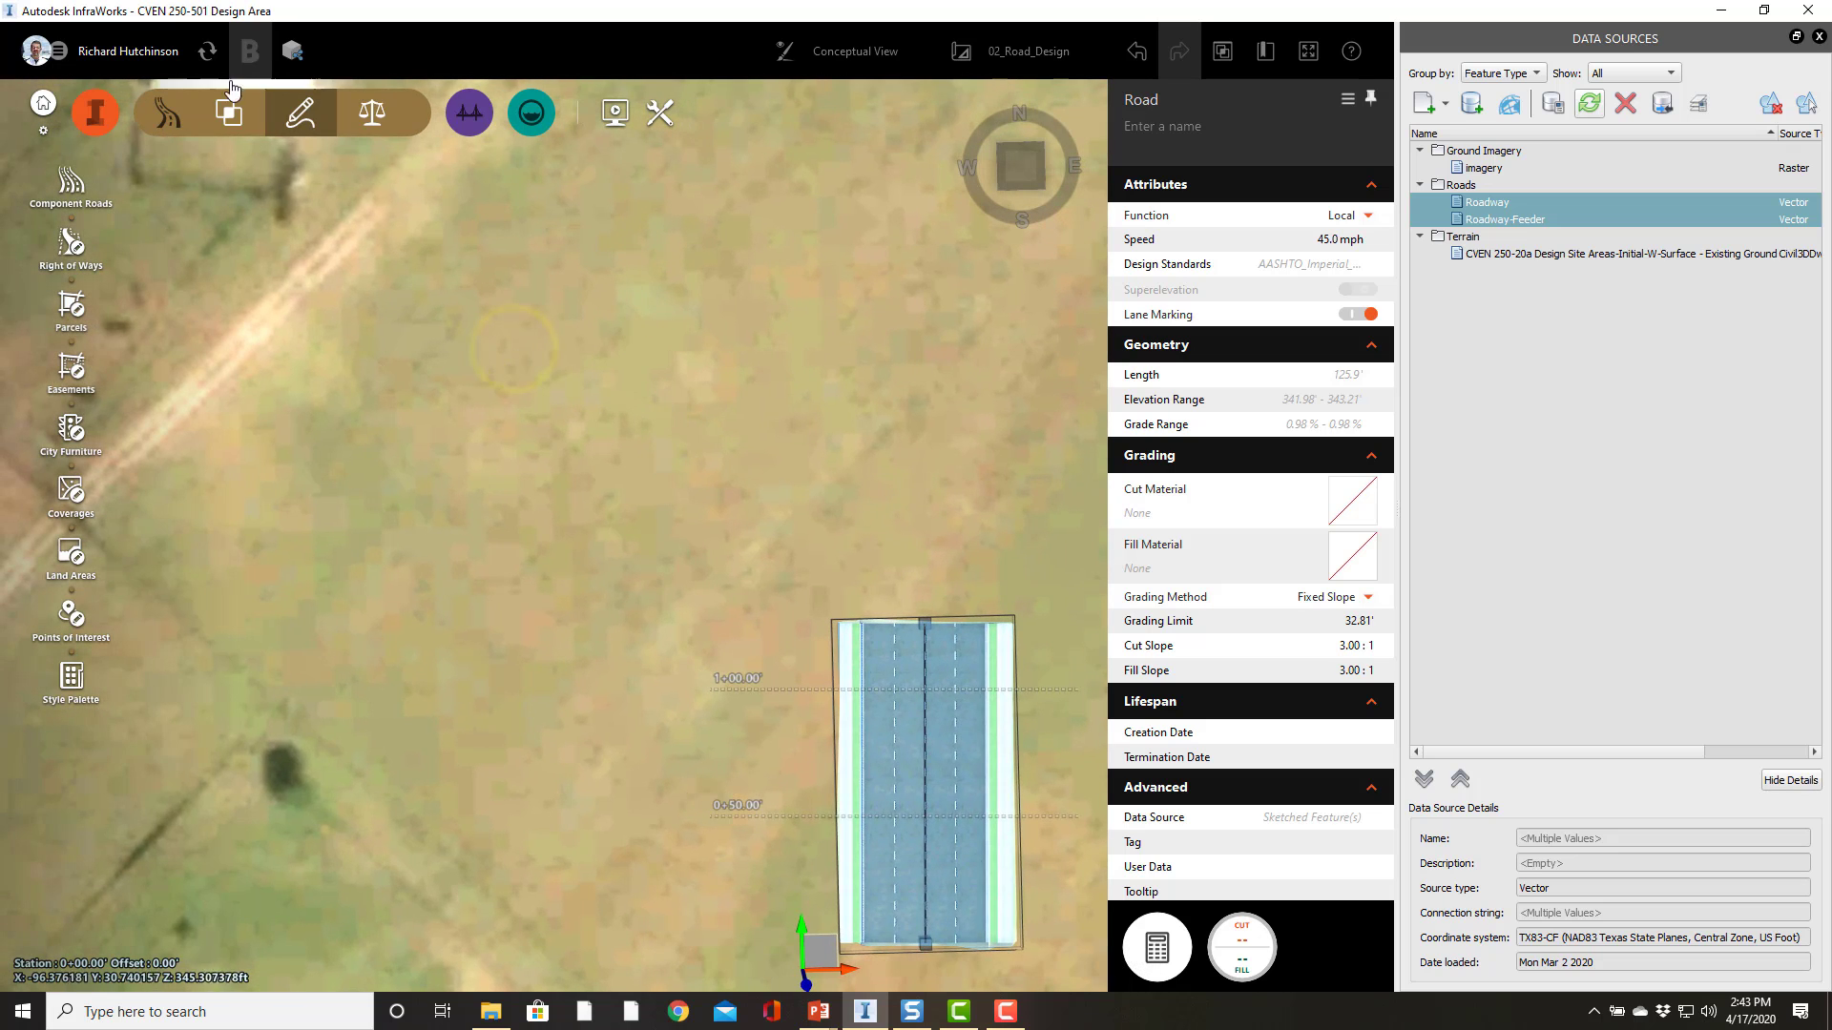
Step: Start a new component road using the Major Corridor Four Lane BCS assembly, filtering the assembly list for bcs
{"action": "left_click", "coordinate": [297, 114]}
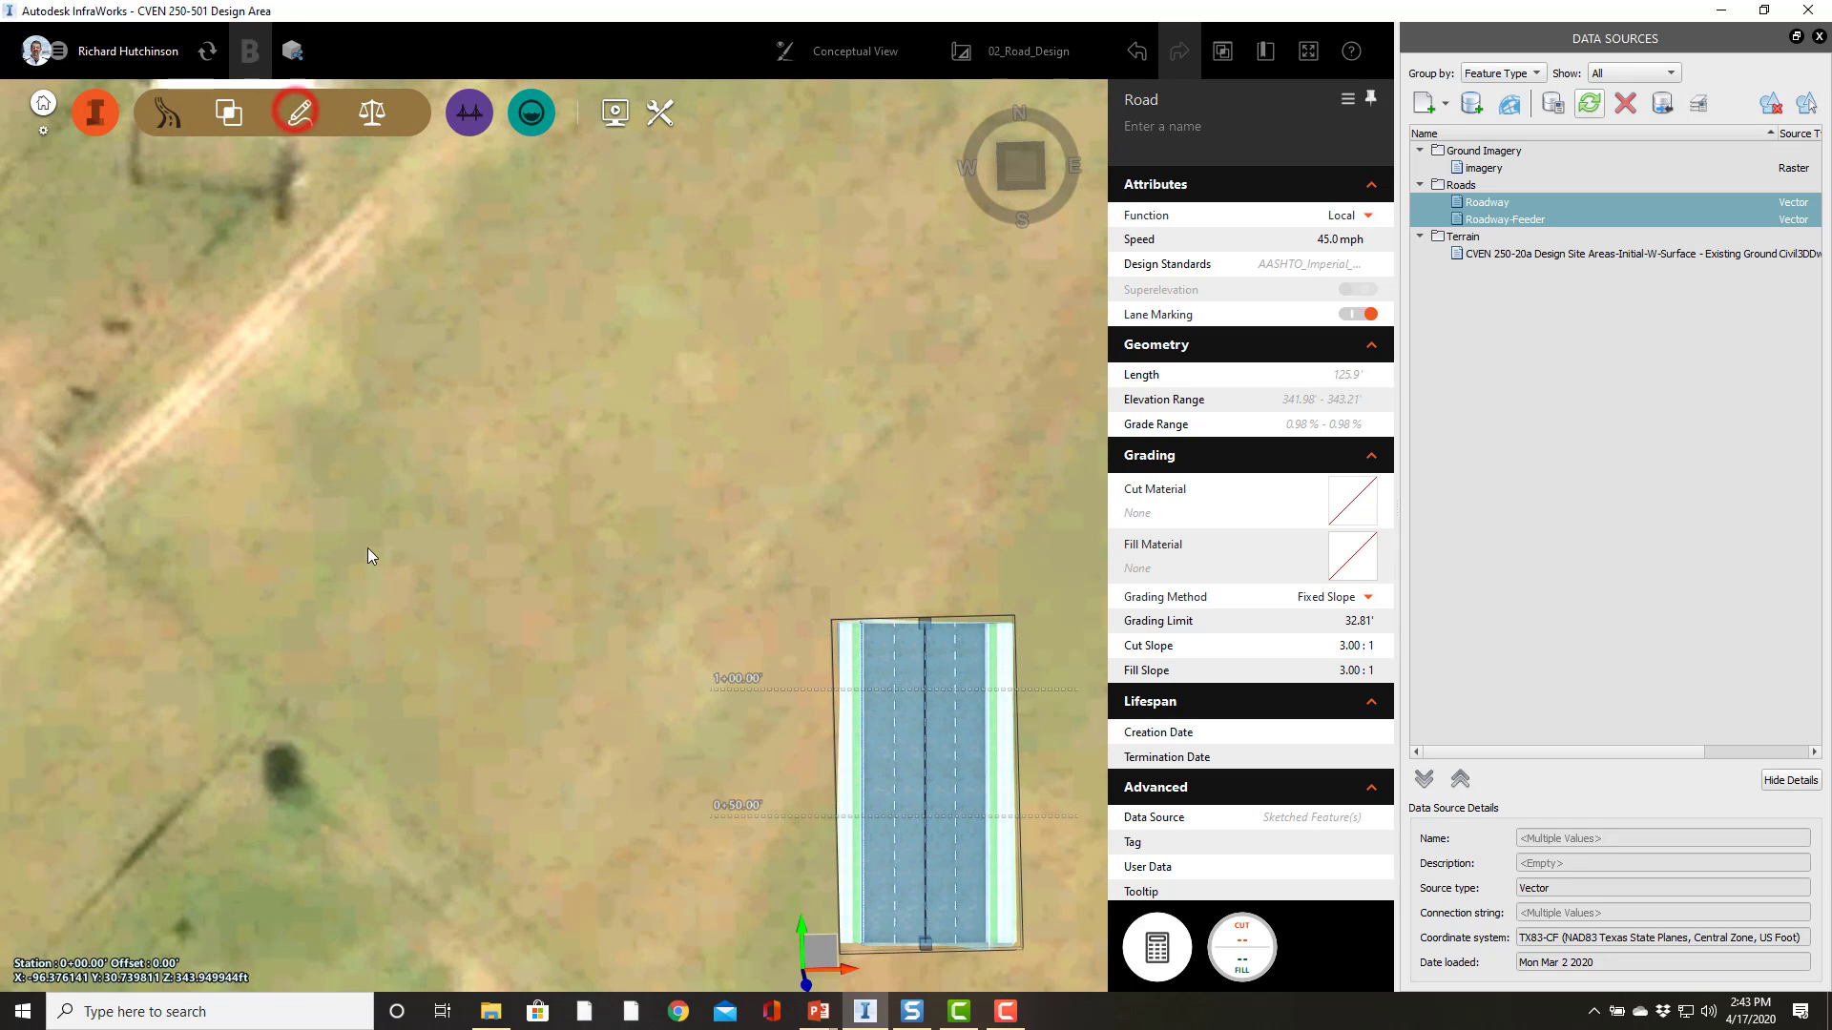
{"action": "left_click", "coordinate": [308, 115]}
{"action": "left_click", "coordinate": [76, 186]}
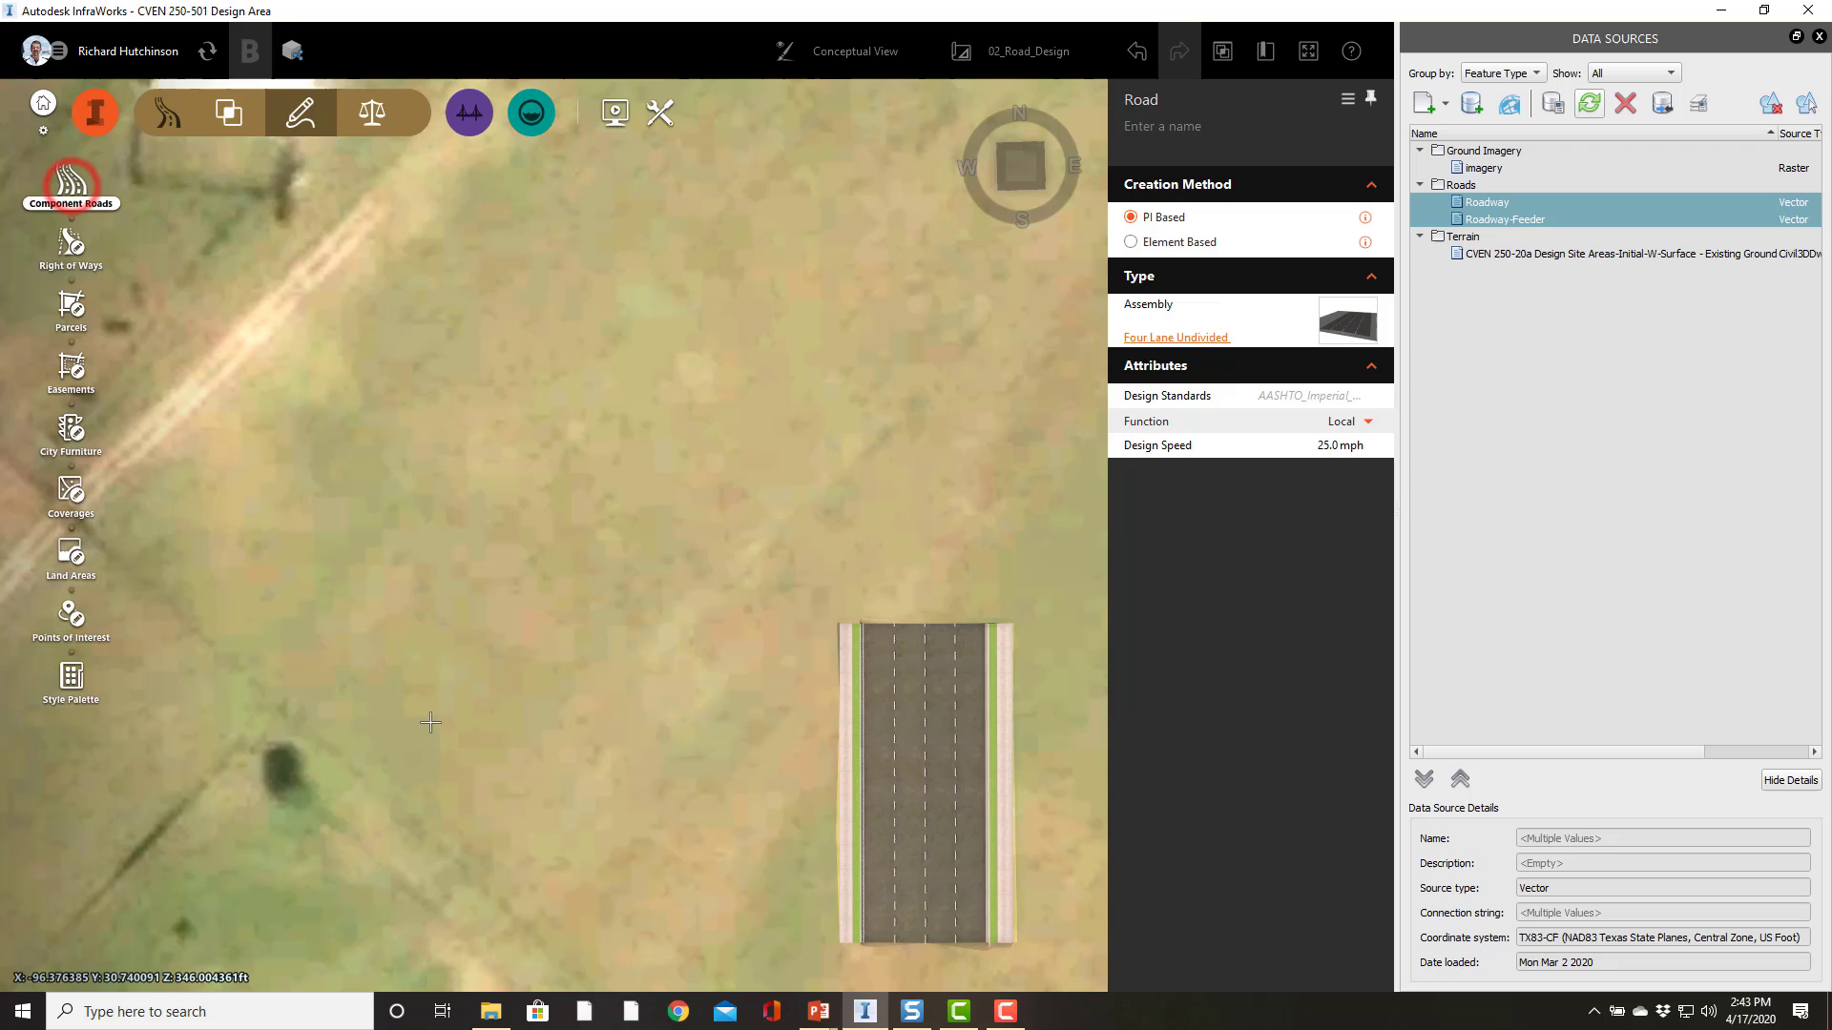
{"action": "left_click", "coordinate": [1207, 341]}
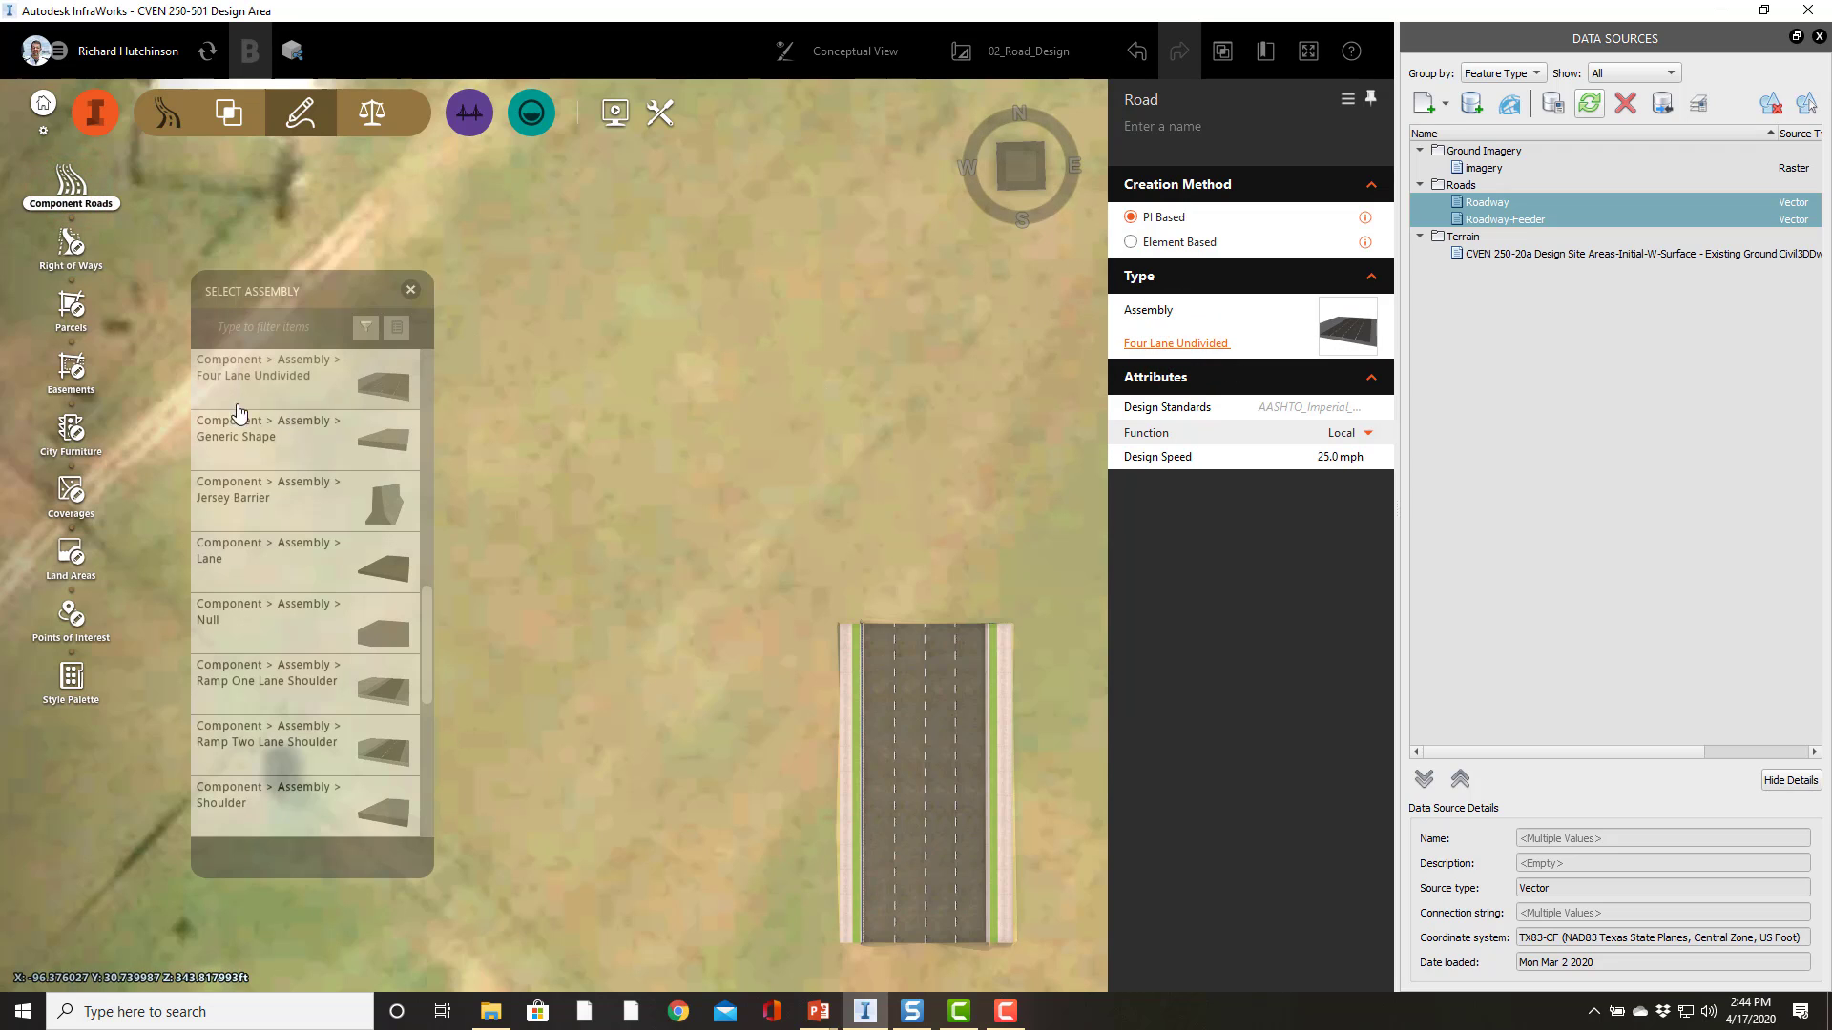
{"action": "left_click", "coordinate": [267, 326]}
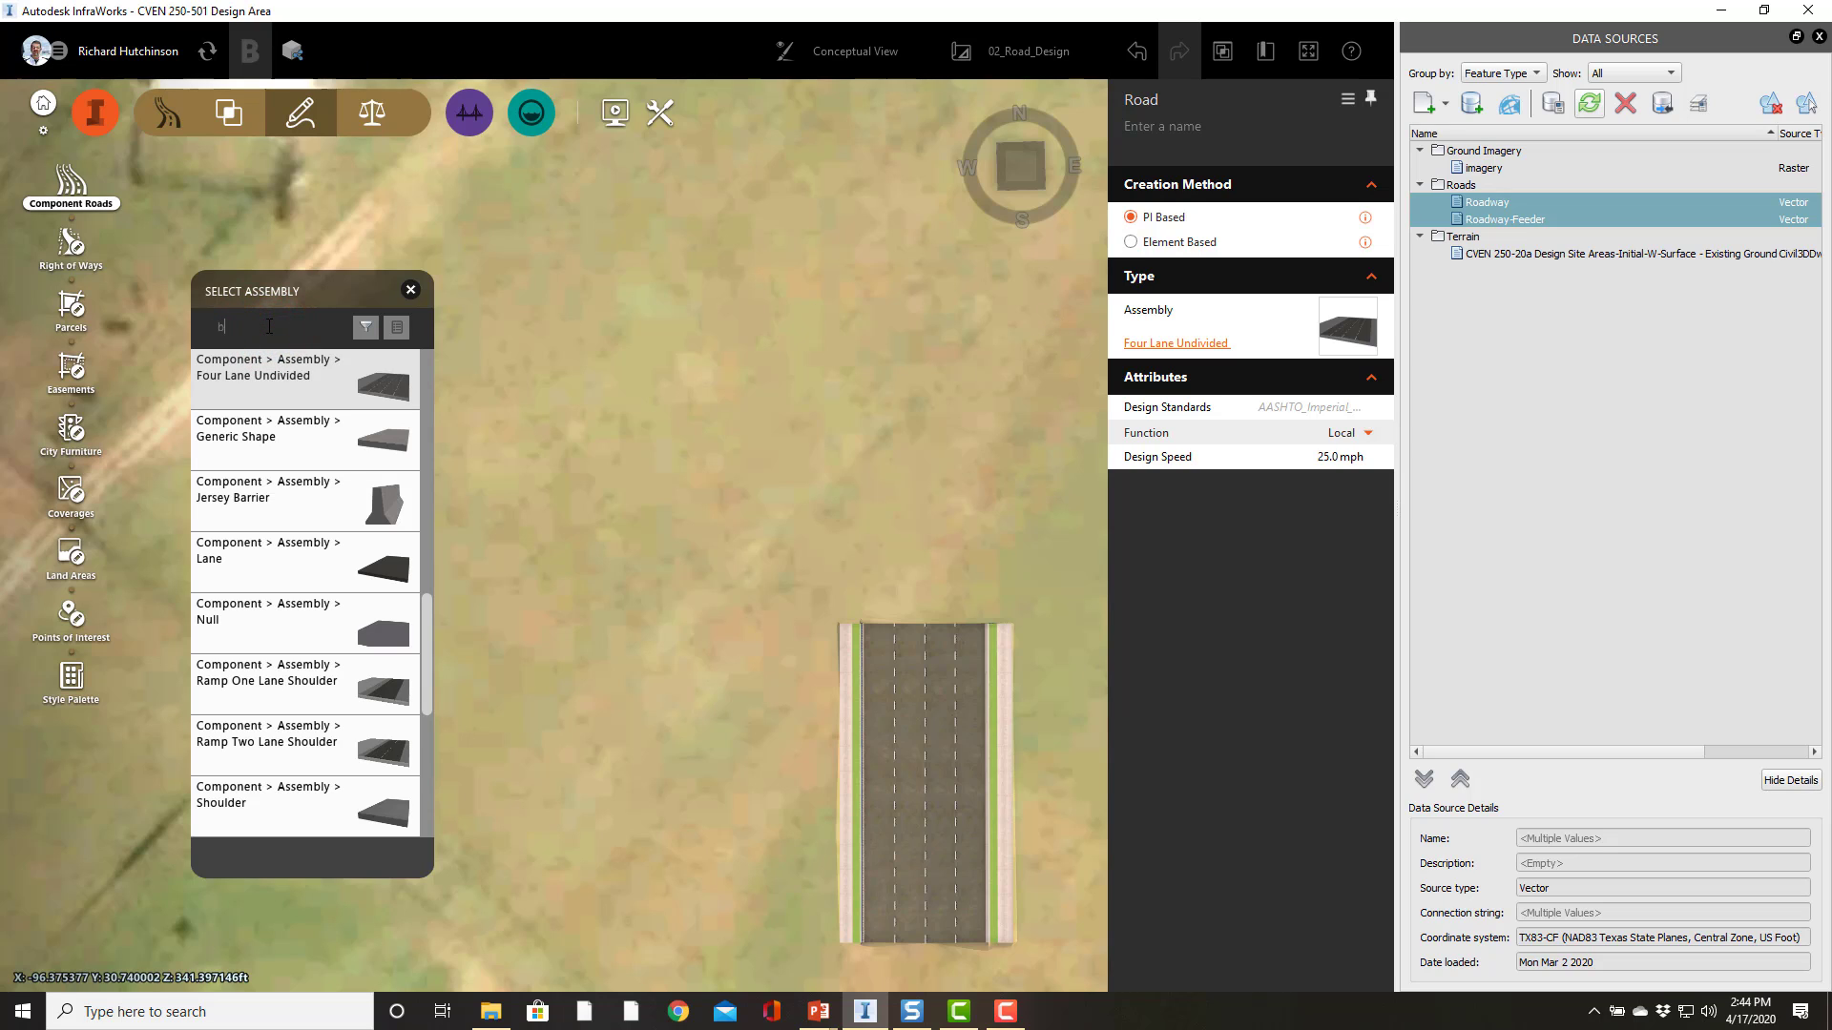
{"action": "type", "text": "bs"}
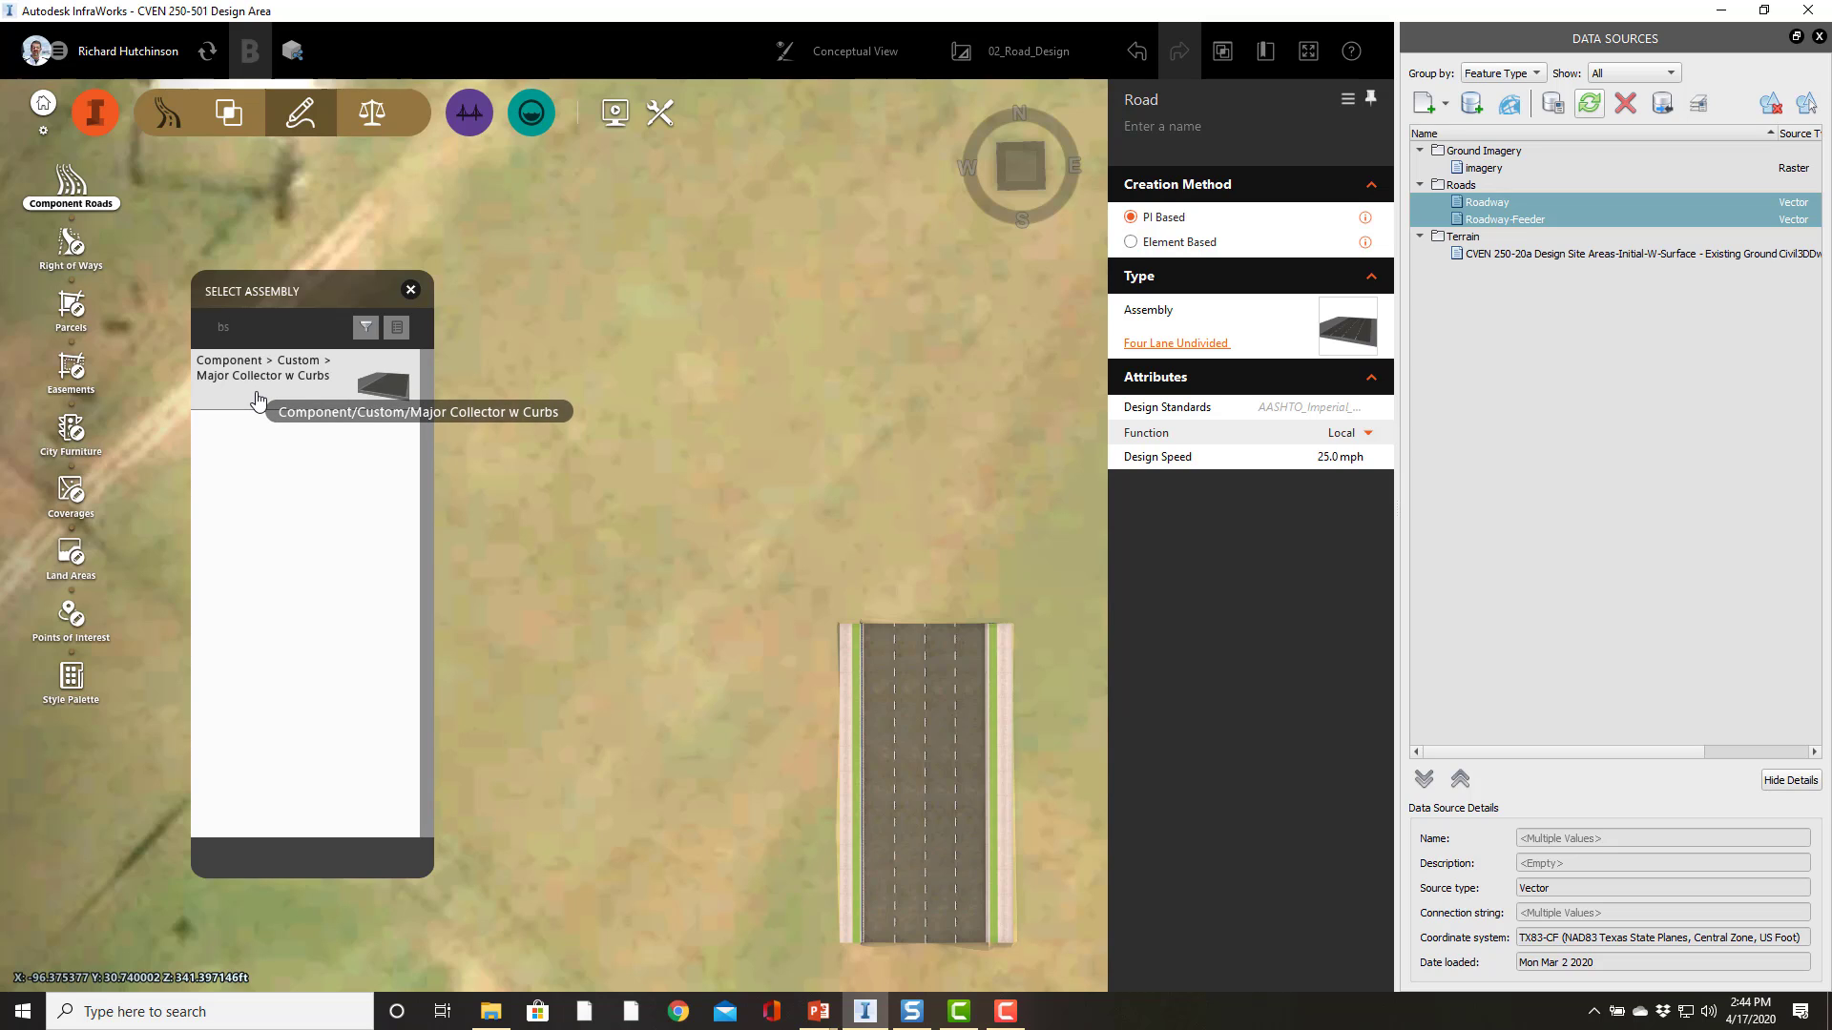
{"action": "left_click", "coordinate": [253, 321]}
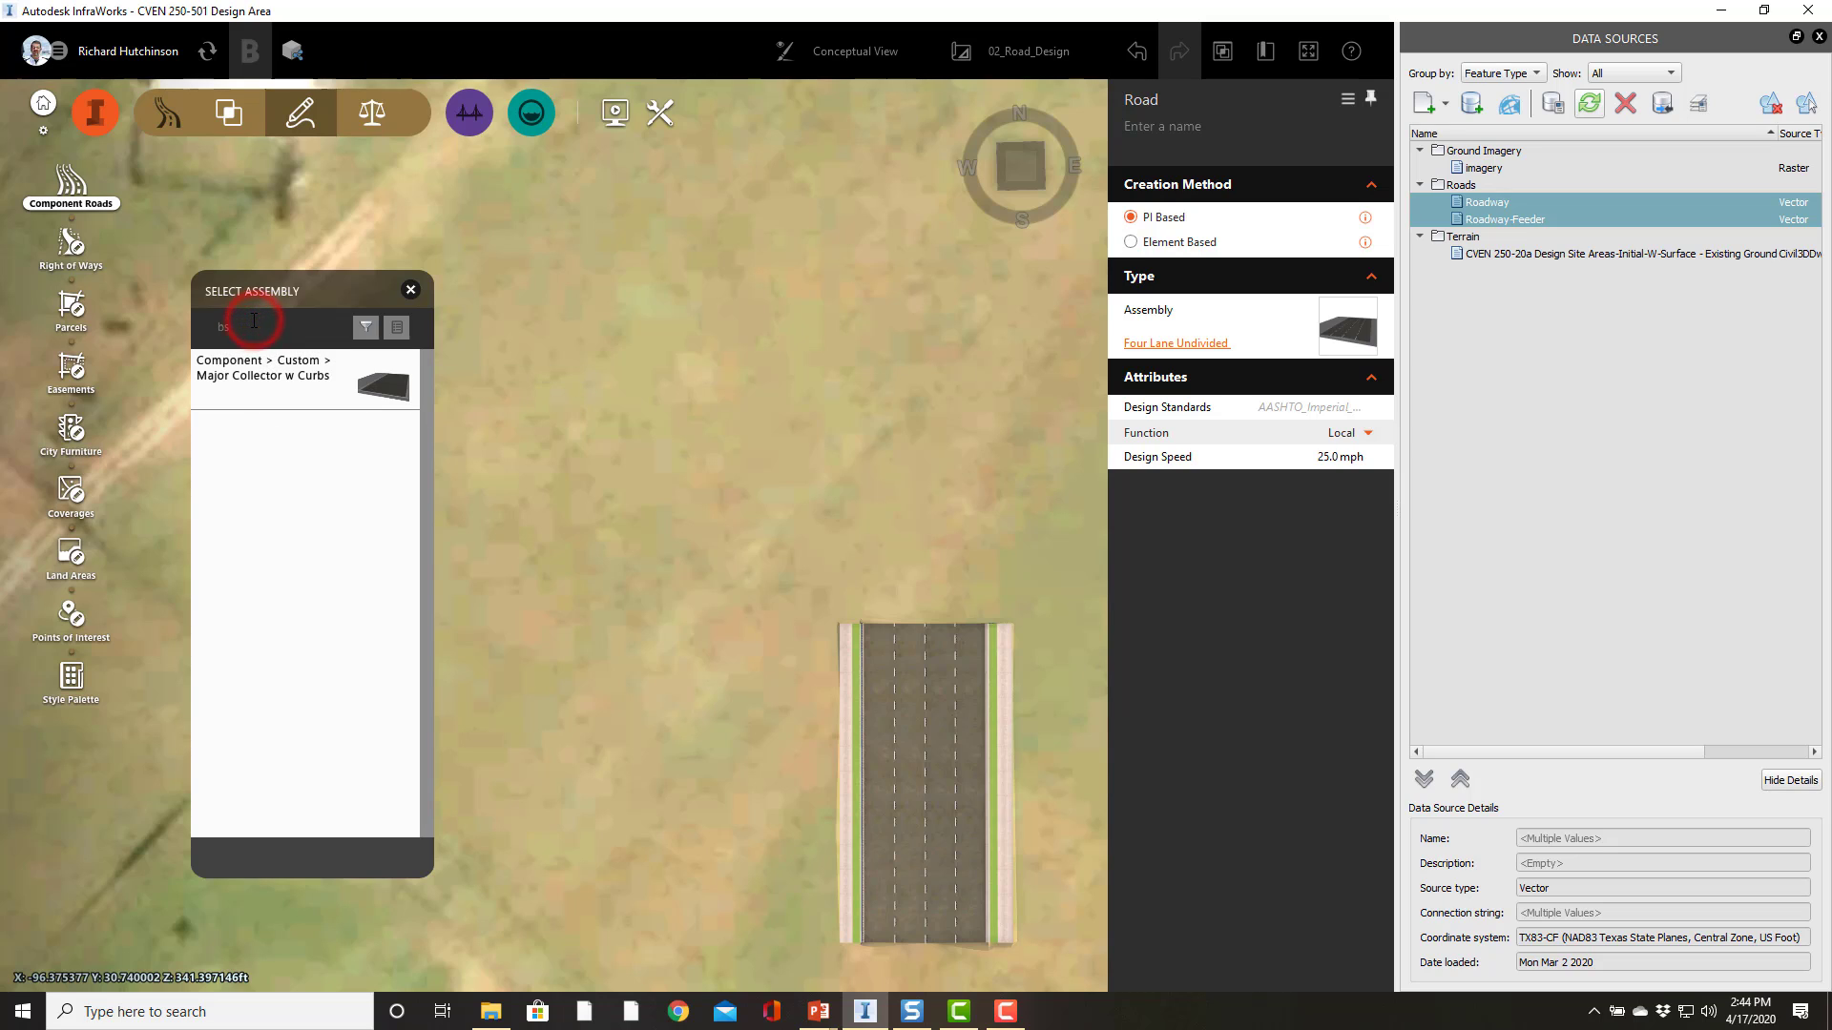
{"action": "key", "text": "BackSpace"}
{"action": "type", "text": "cs"}
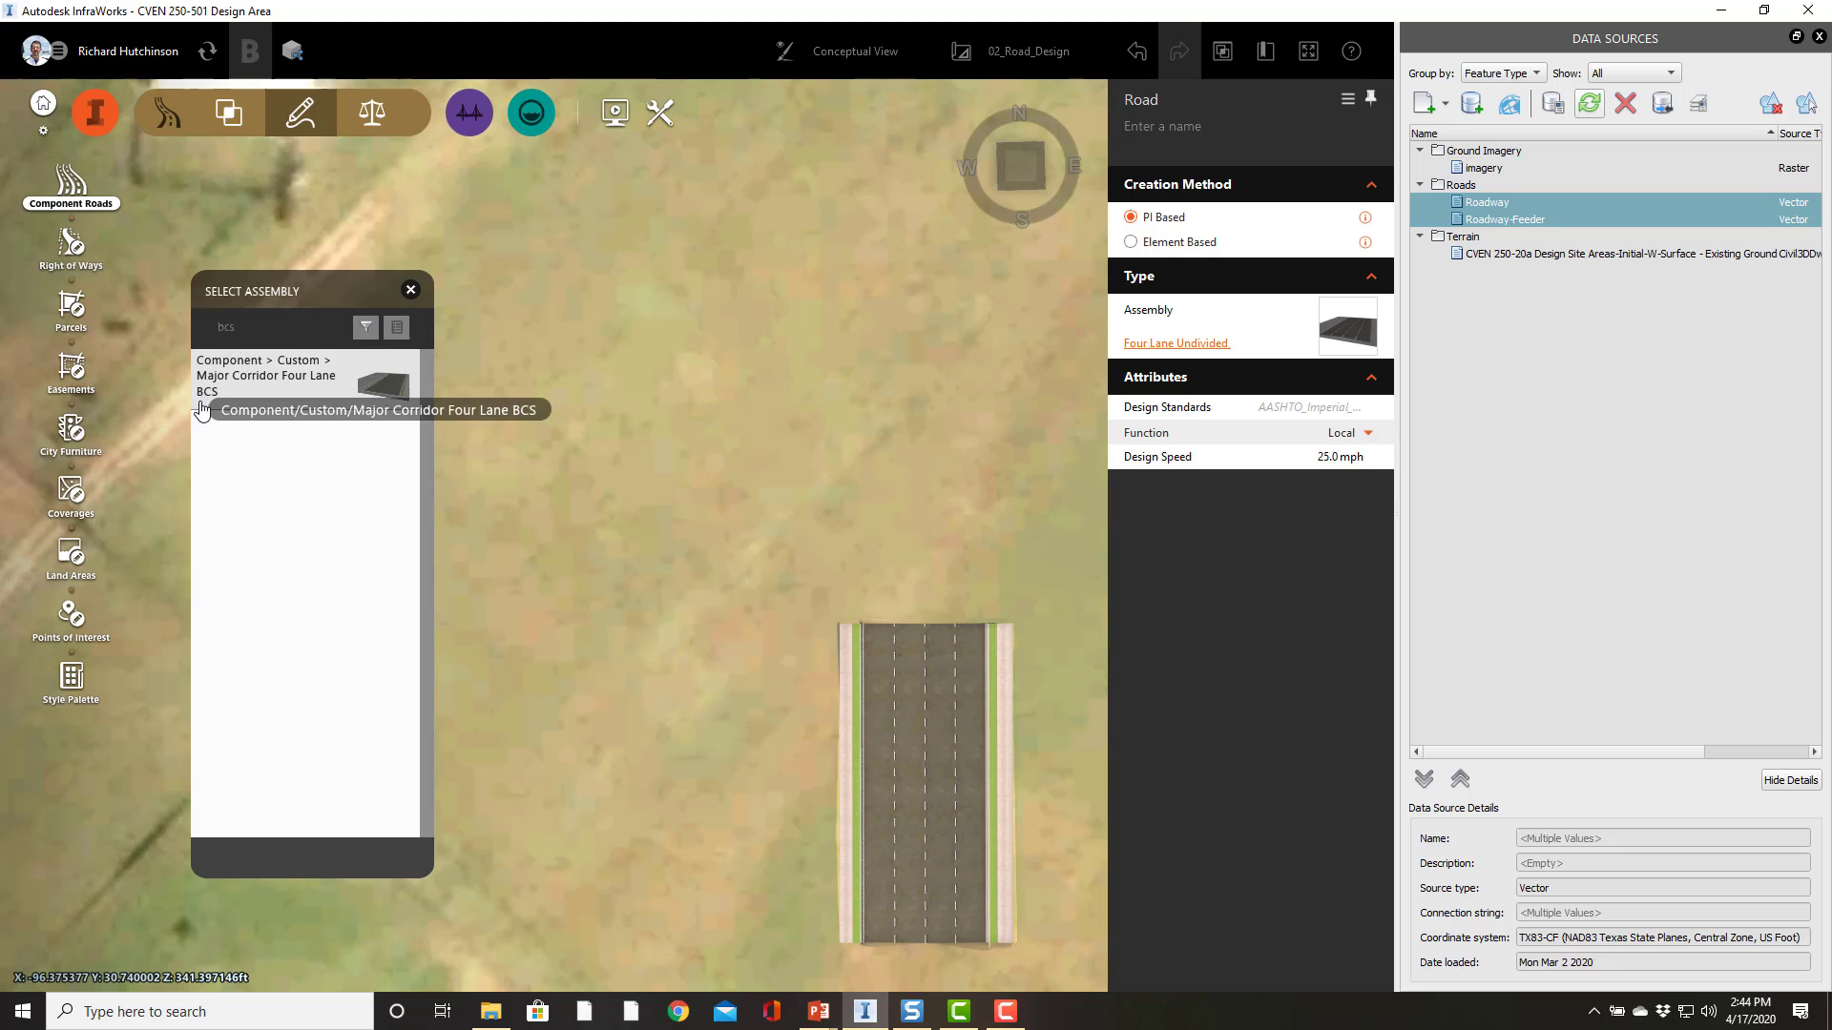
{"action": "left_click", "coordinate": [225, 396]}
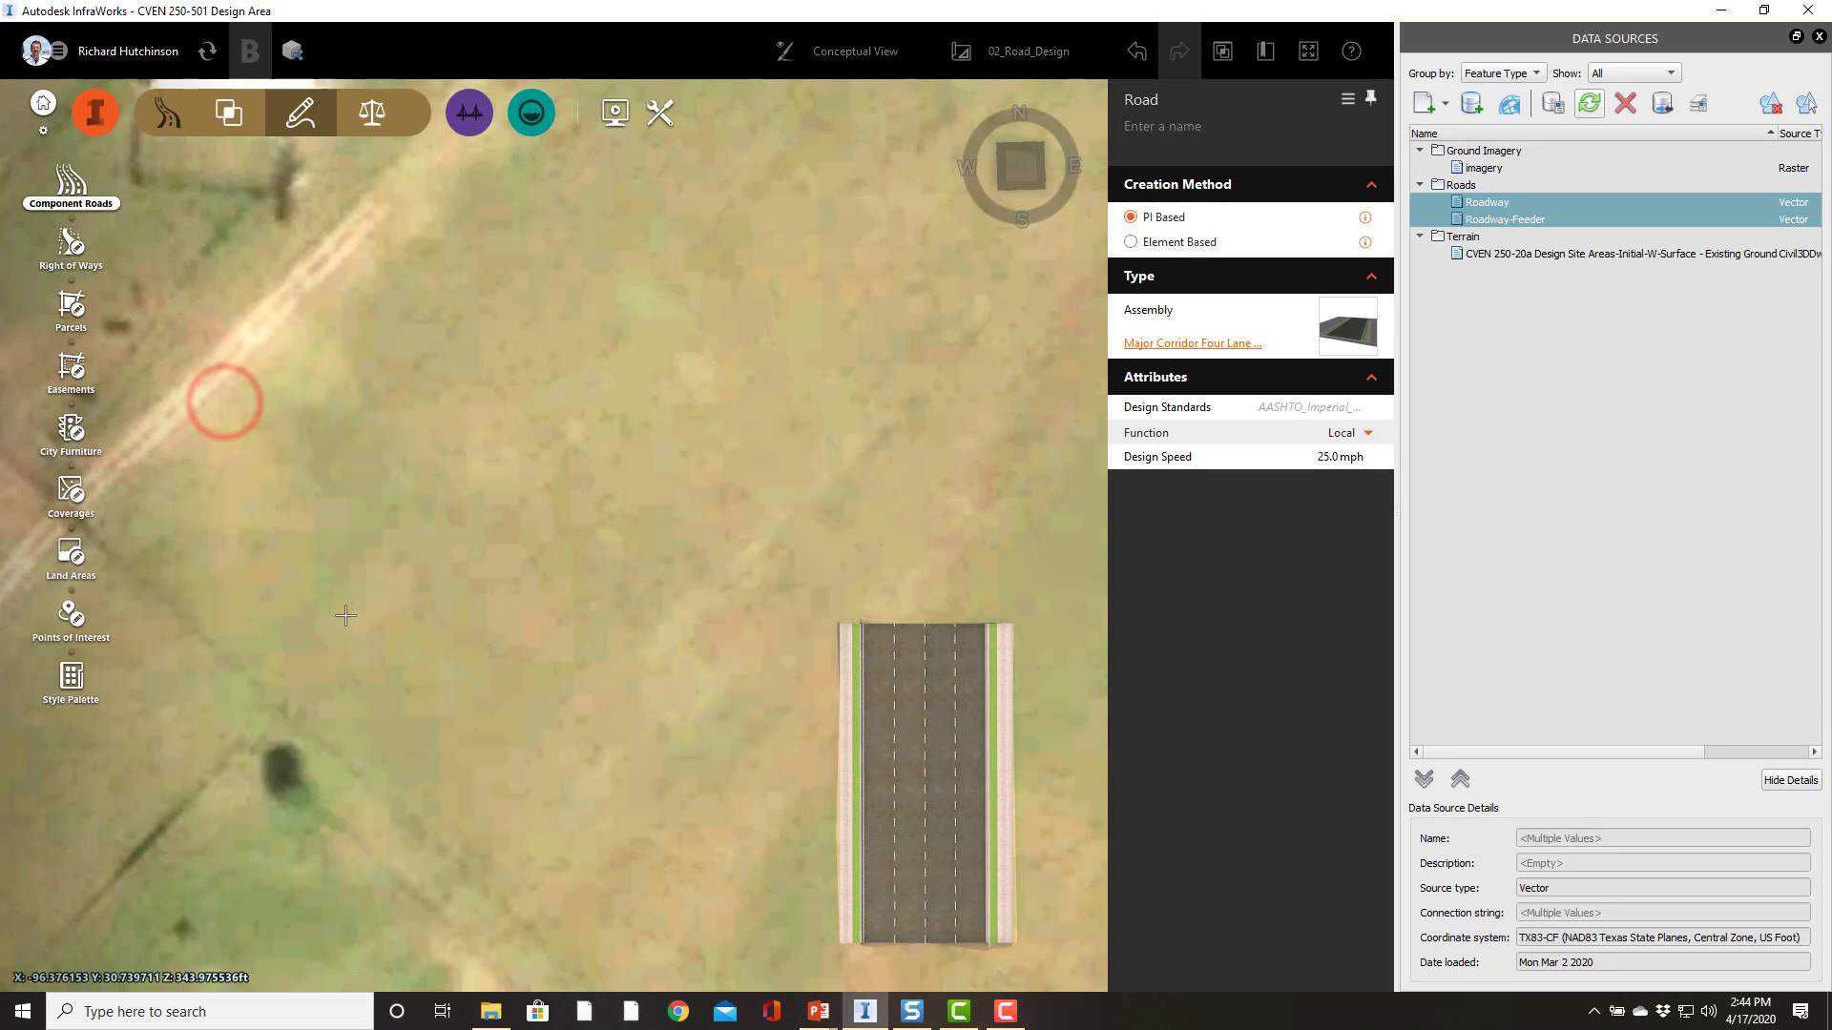
Step: Sketch a straight test road about 178 ft long west of the existing road and end drawing
{"action": "left_click", "coordinate": [416, 848]}
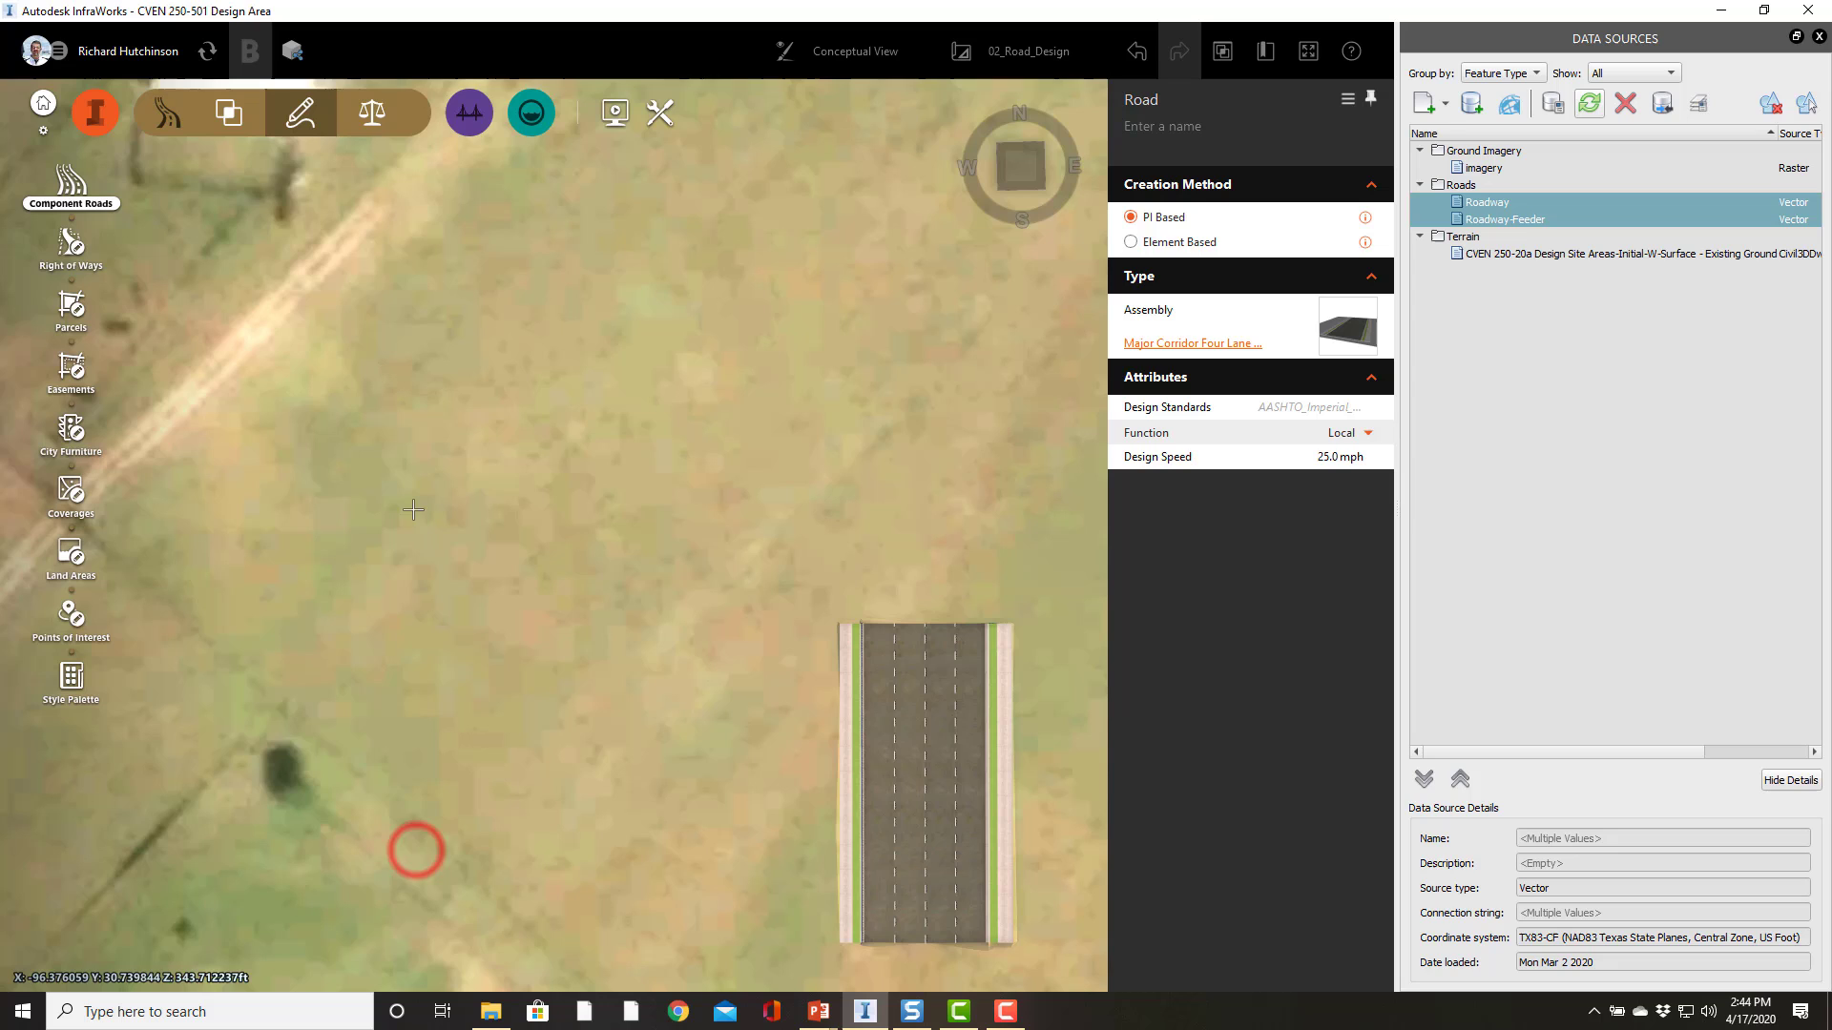
{"action": "left_click", "coordinate": [375, 793]}
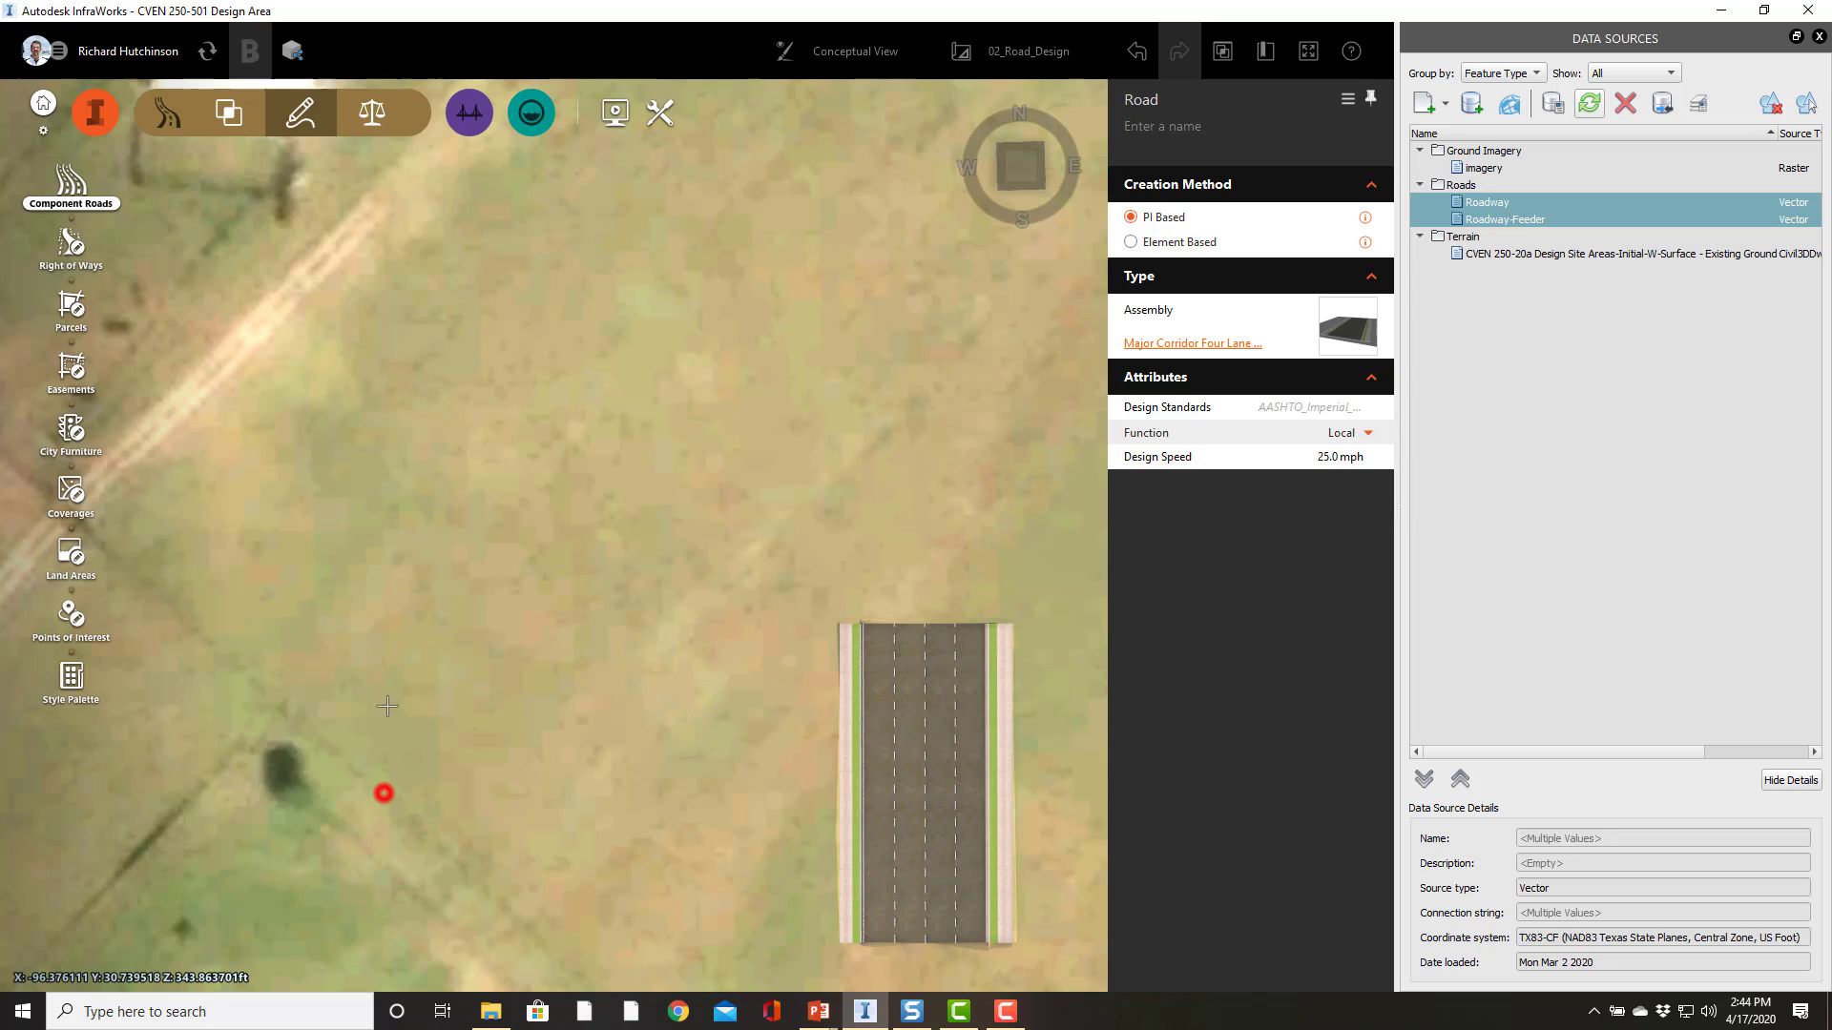
{"action": "left_click", "coordinate": [375, 340]}
{"action": "right_click", "coordinate": [375, 340]}
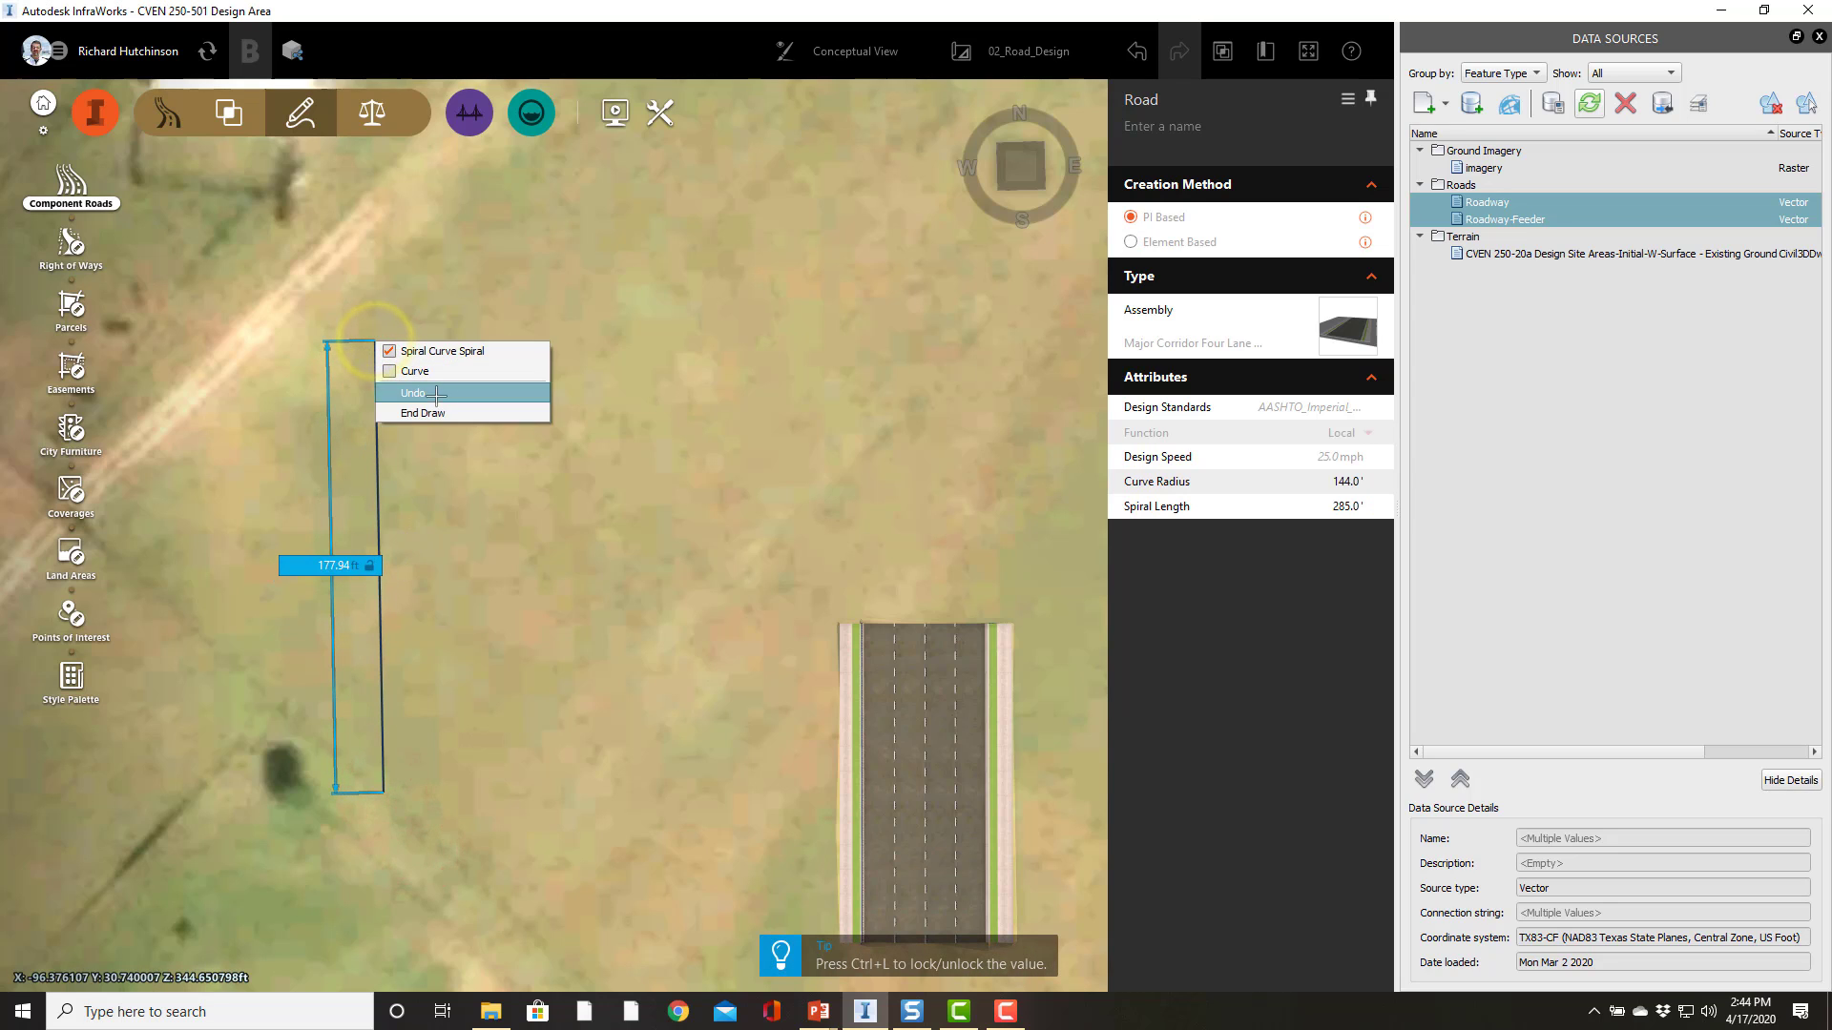
{"action": "left_click", "coordinate": [427, 406]}
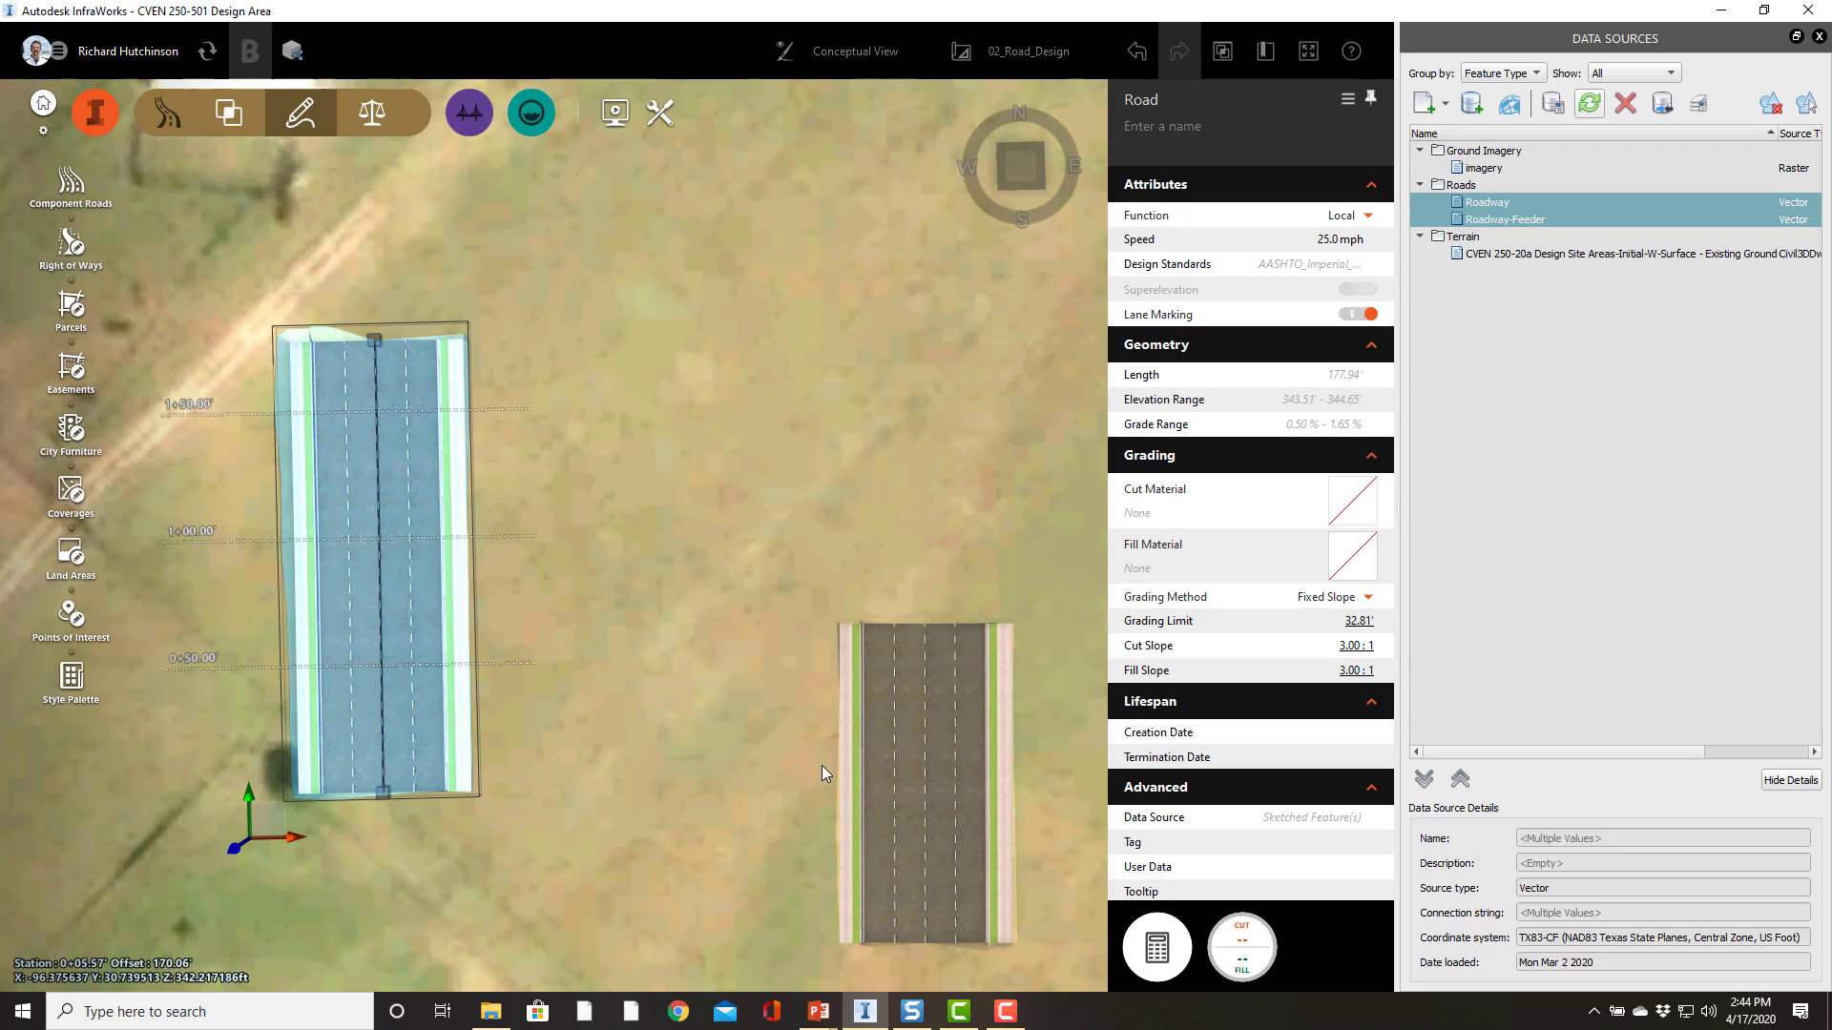
Step: Select the test road and delete it
{"action": "left_click", "coordinate": [431, 633]}
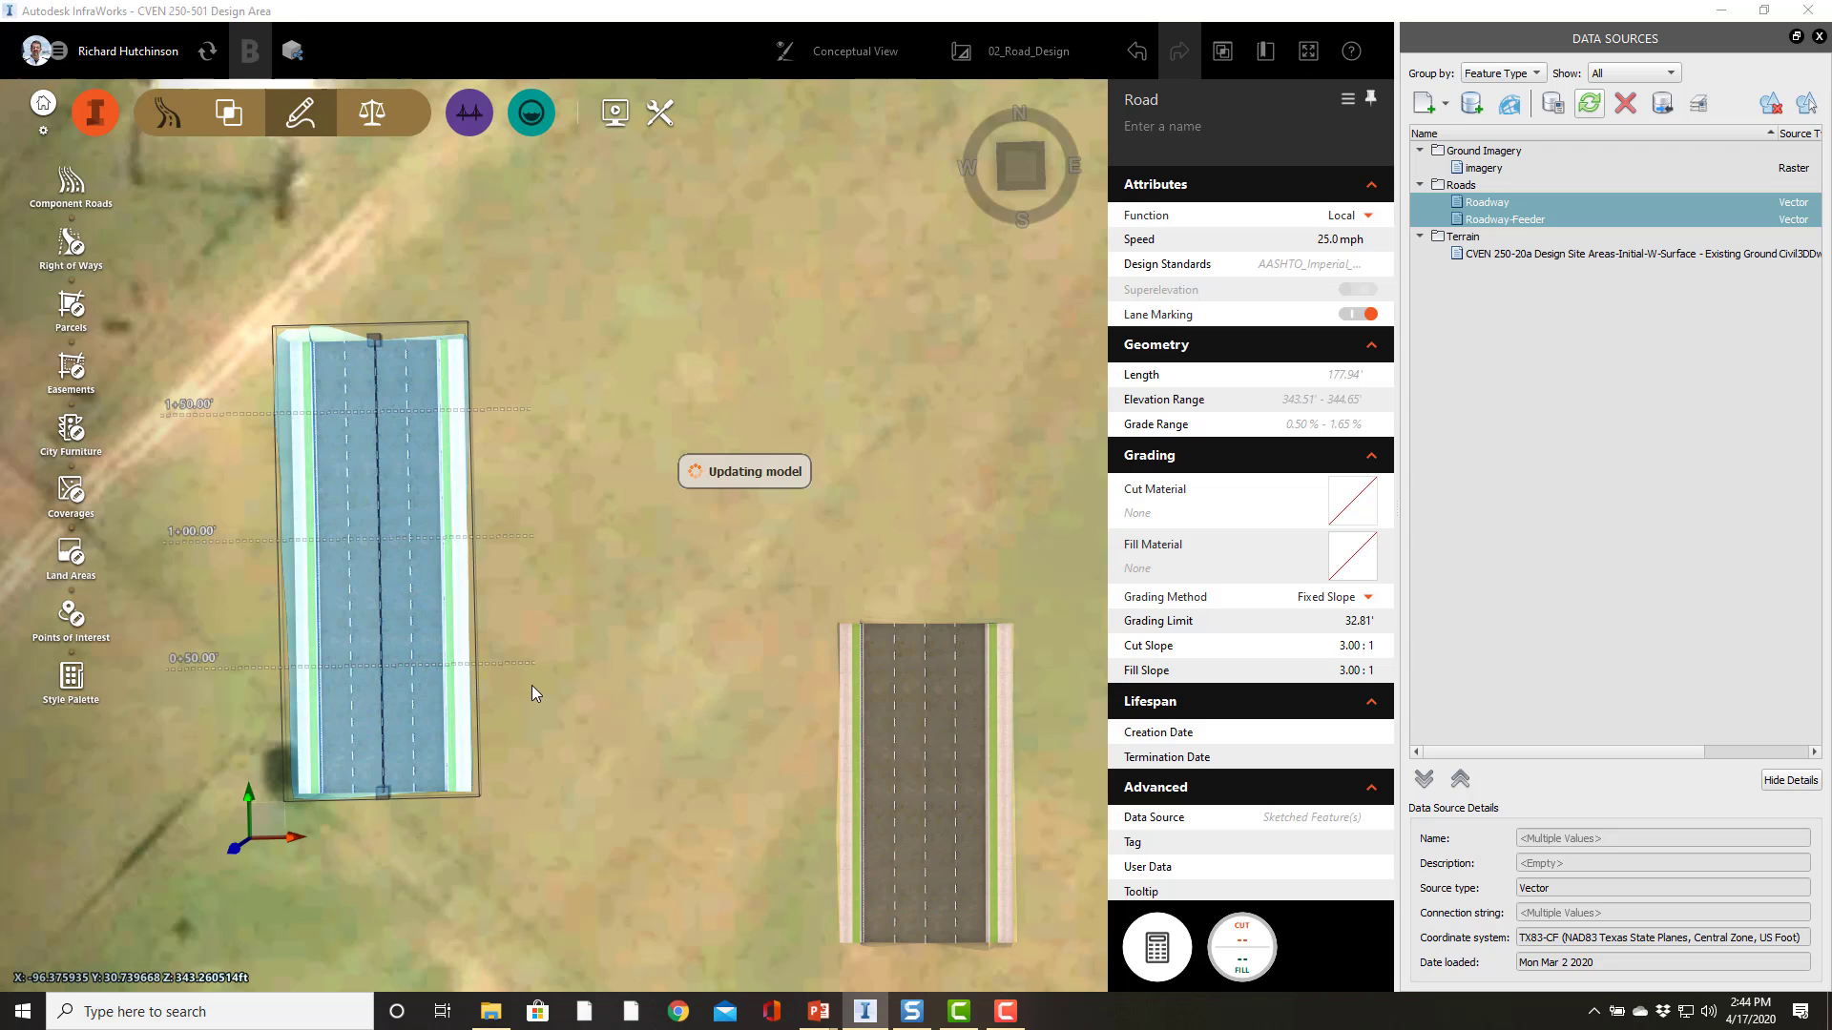
{"action": "key", "text": "Delete"}
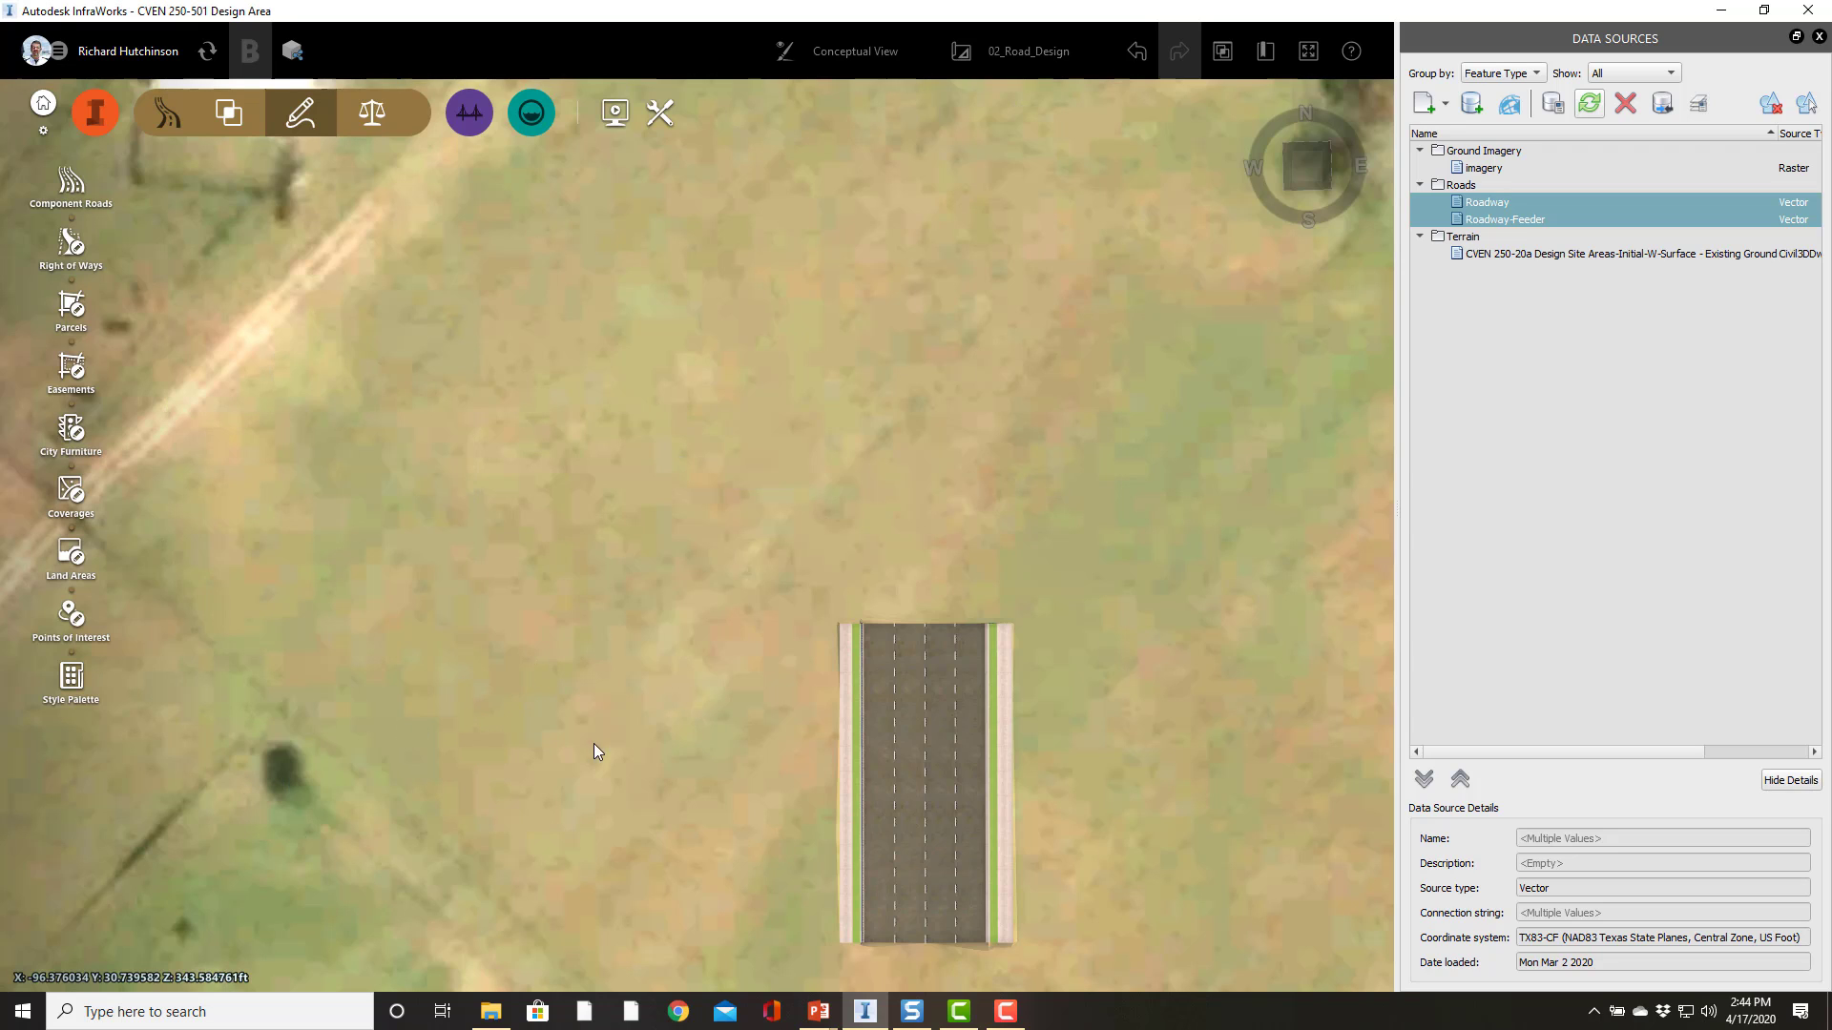
Step: Delete the road's two outer travel lanes, one on each side of the centerline
{"action": "left_click_drag", "start_coordinate": [1087, 787], "coordinate": [1035, 579]}
{"action": "scroll", "coordinate": [954, 558], "scroll_direction": "up", "scroll_amount": 2}
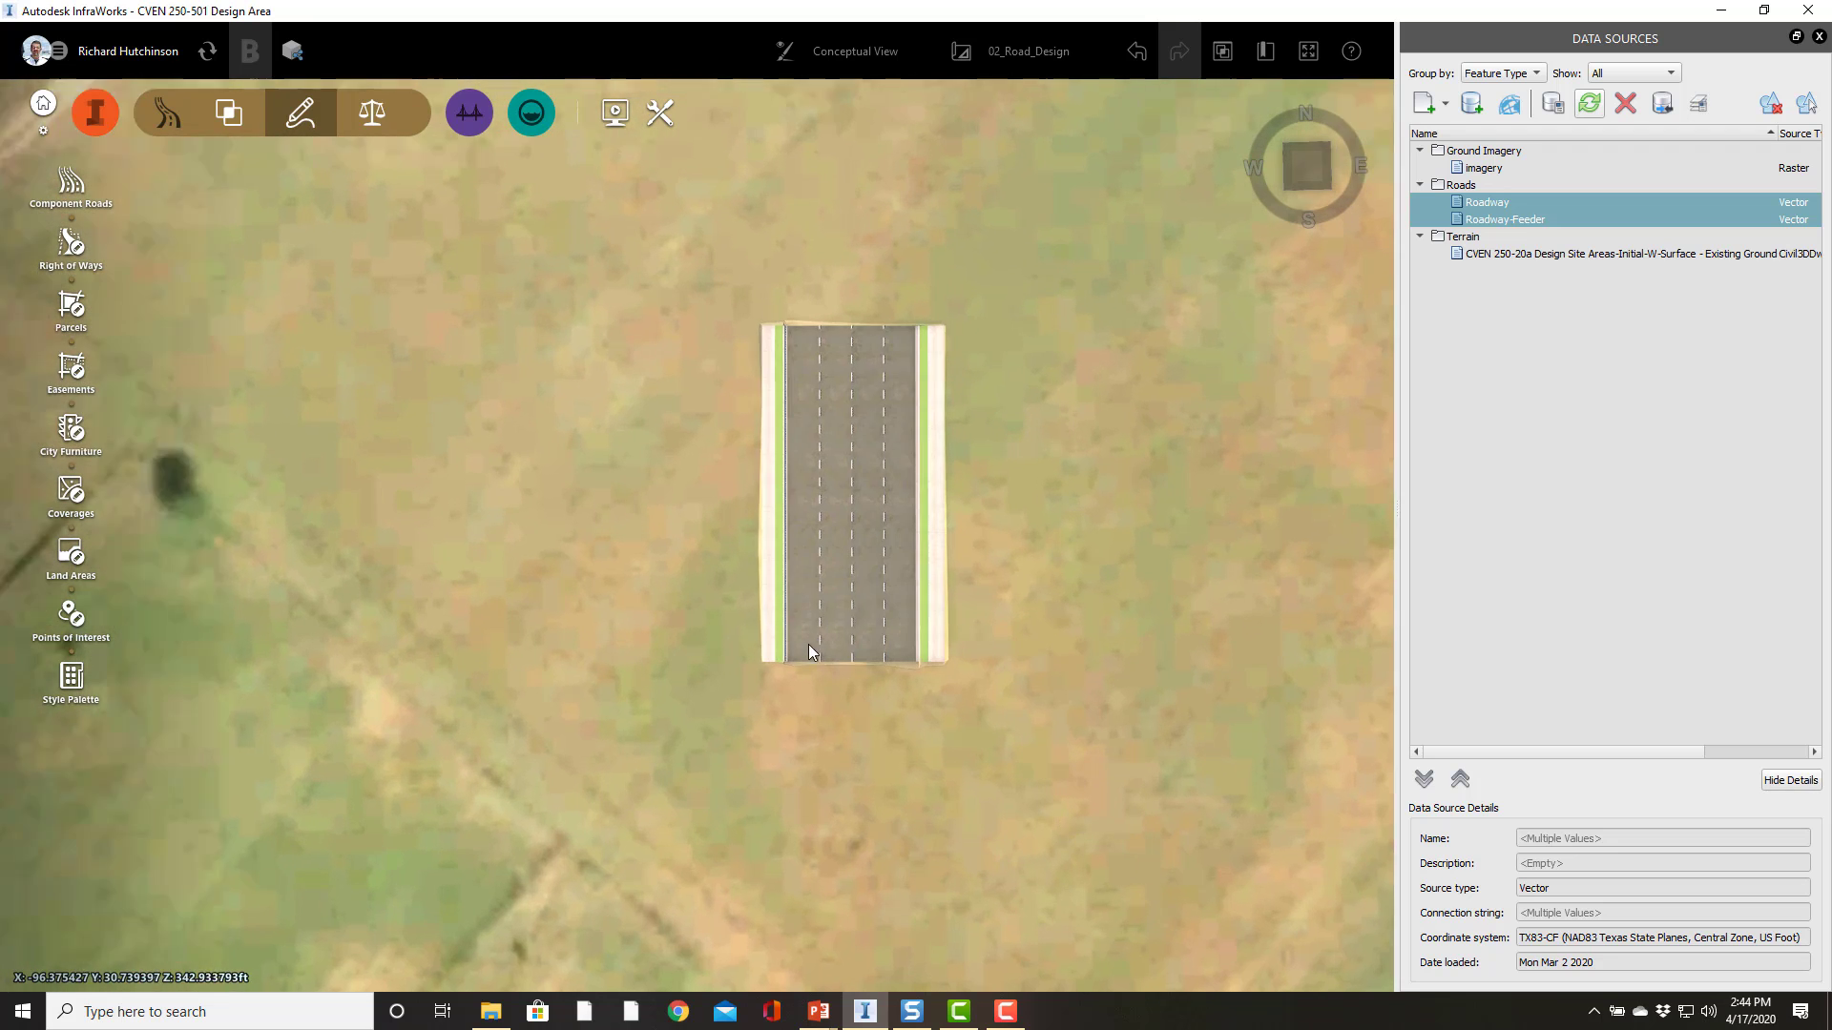
{"action": "left_click_drag", "start_coordinate": [427, 460], "coordinate": [403, 557]}
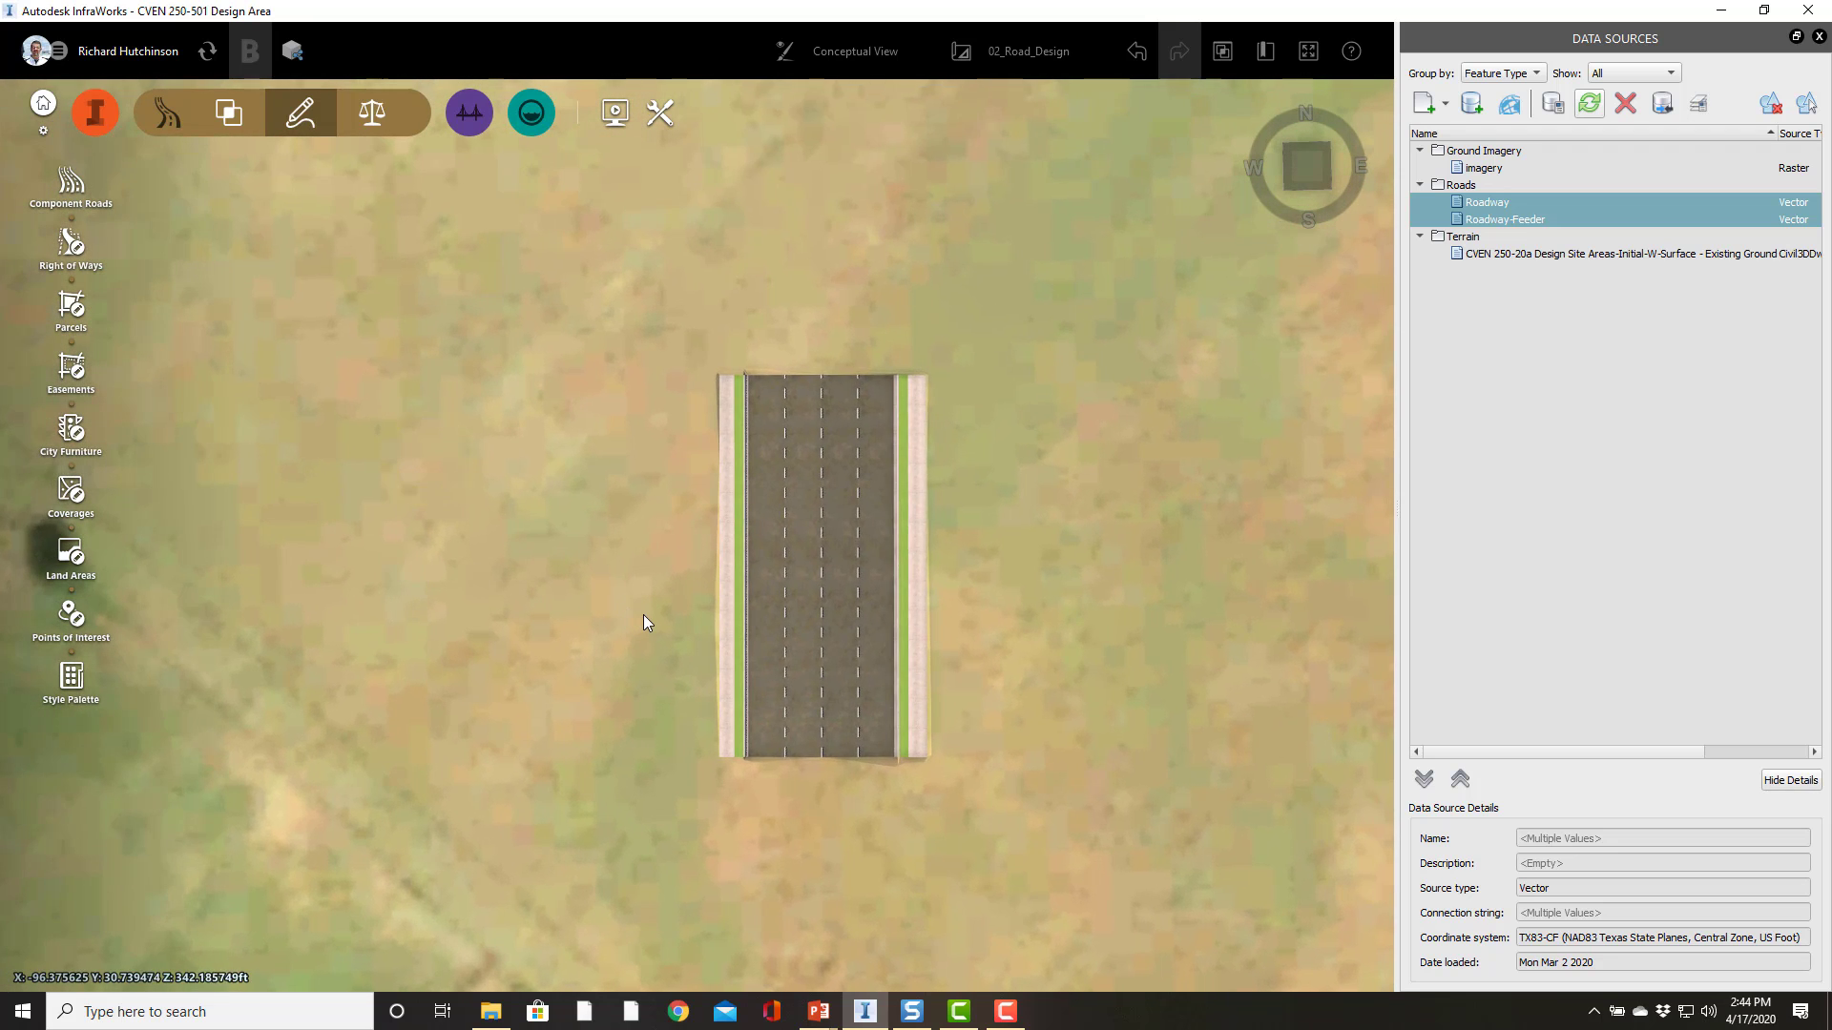
{"action": "scroll", "coordinate": [659, 613], "scroll_direction": "up", "scroll_amount": 1}
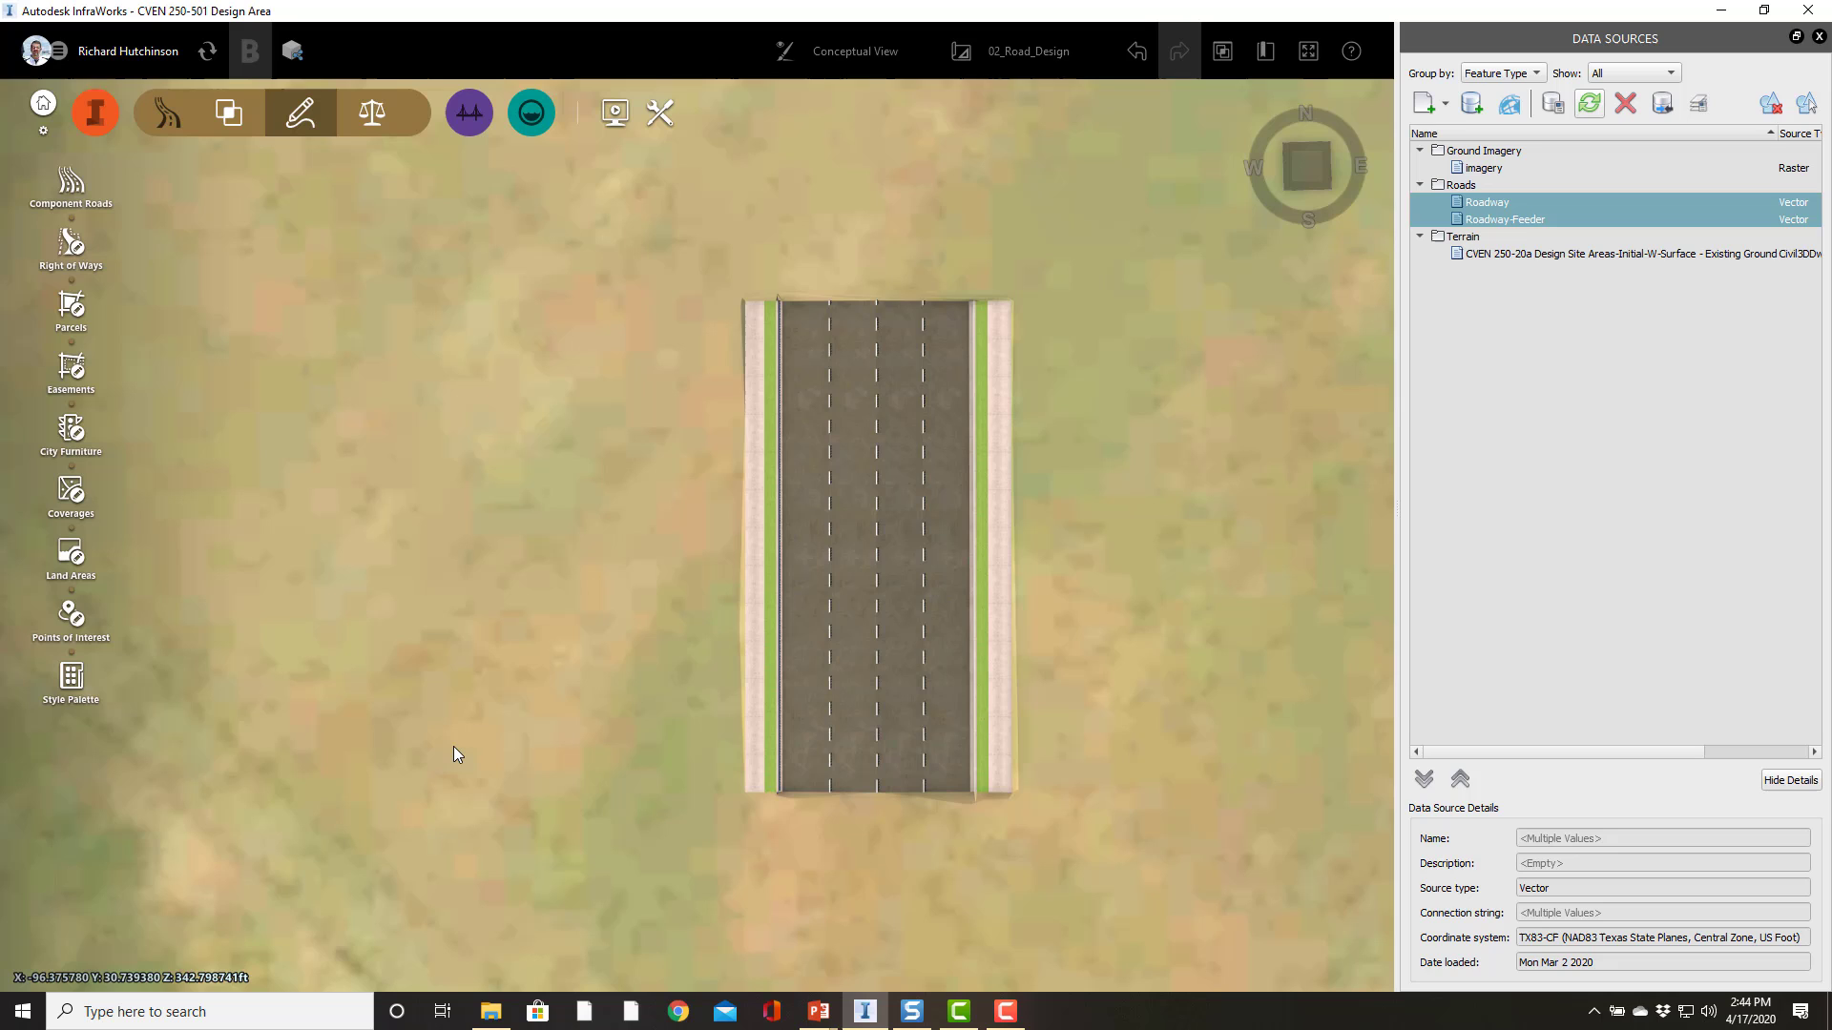
{"action": "left_click", "coordinate": [821, 655]}
{"action": "left_click", "coordinate": [810, 657]}
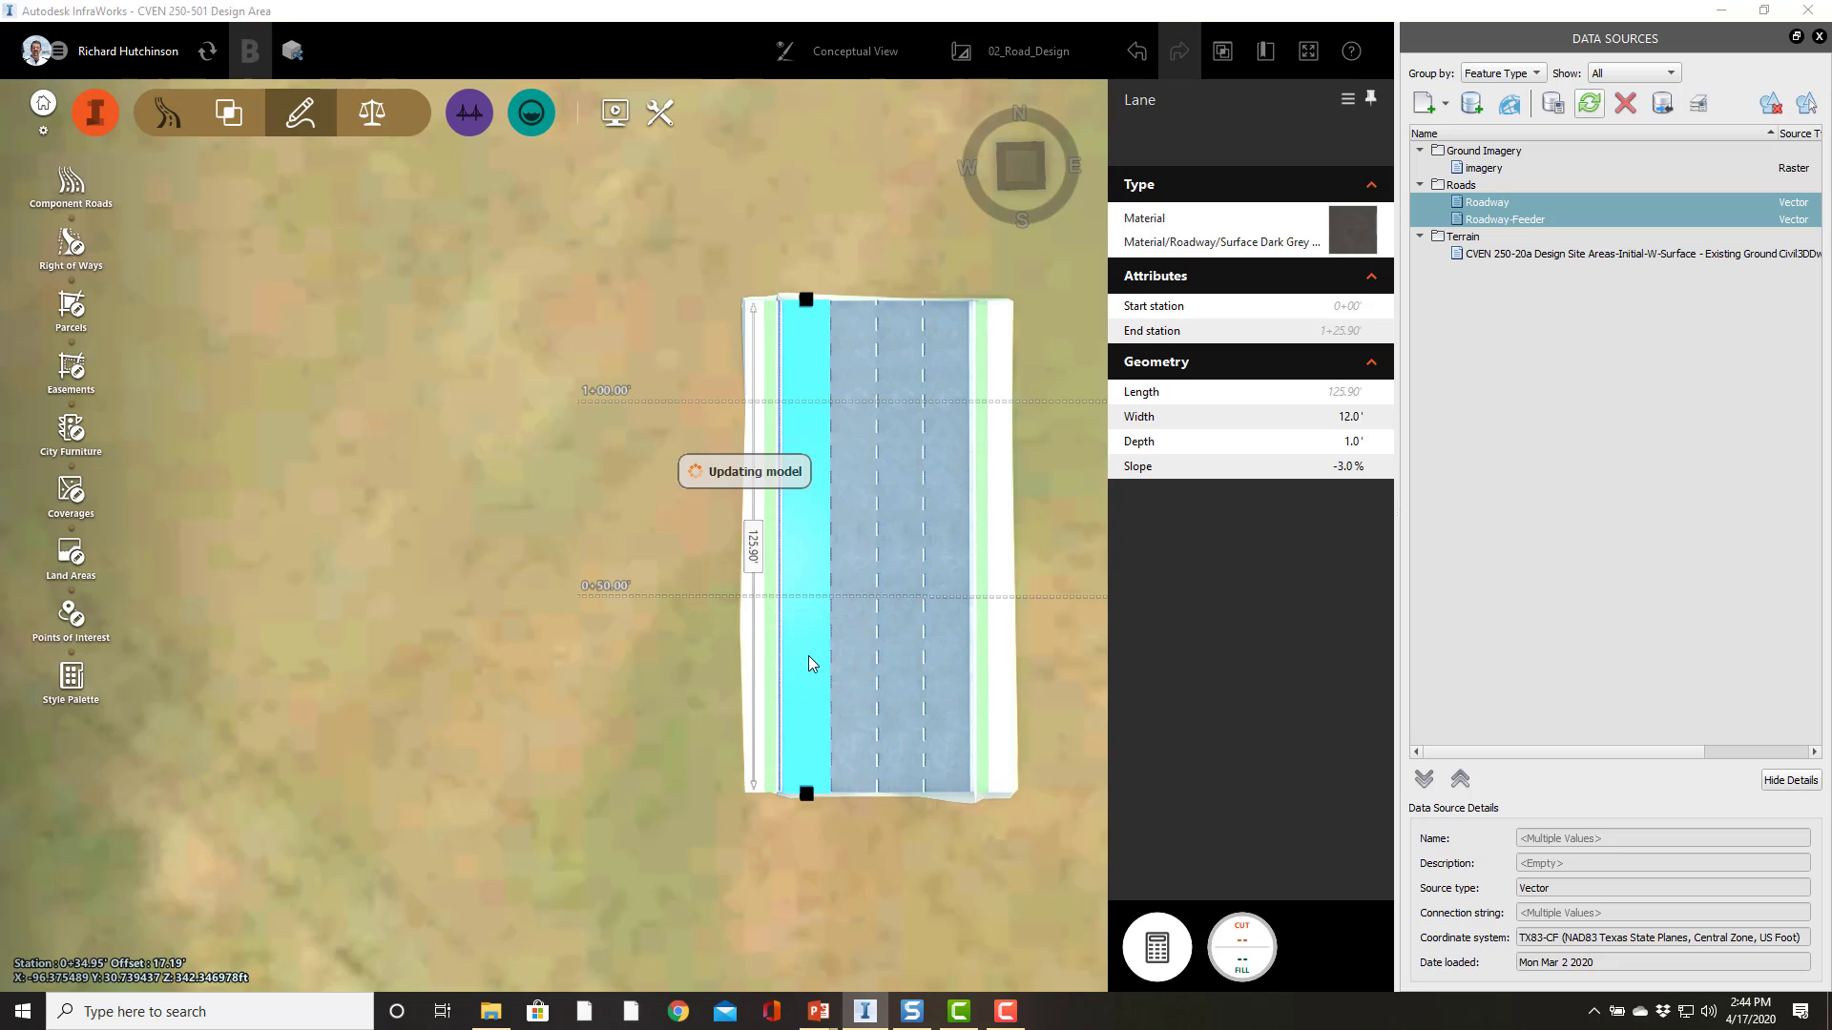
{"action": "key", "text": "Delete"}
{"action": "left_click", "coordinate": [809, 656]}
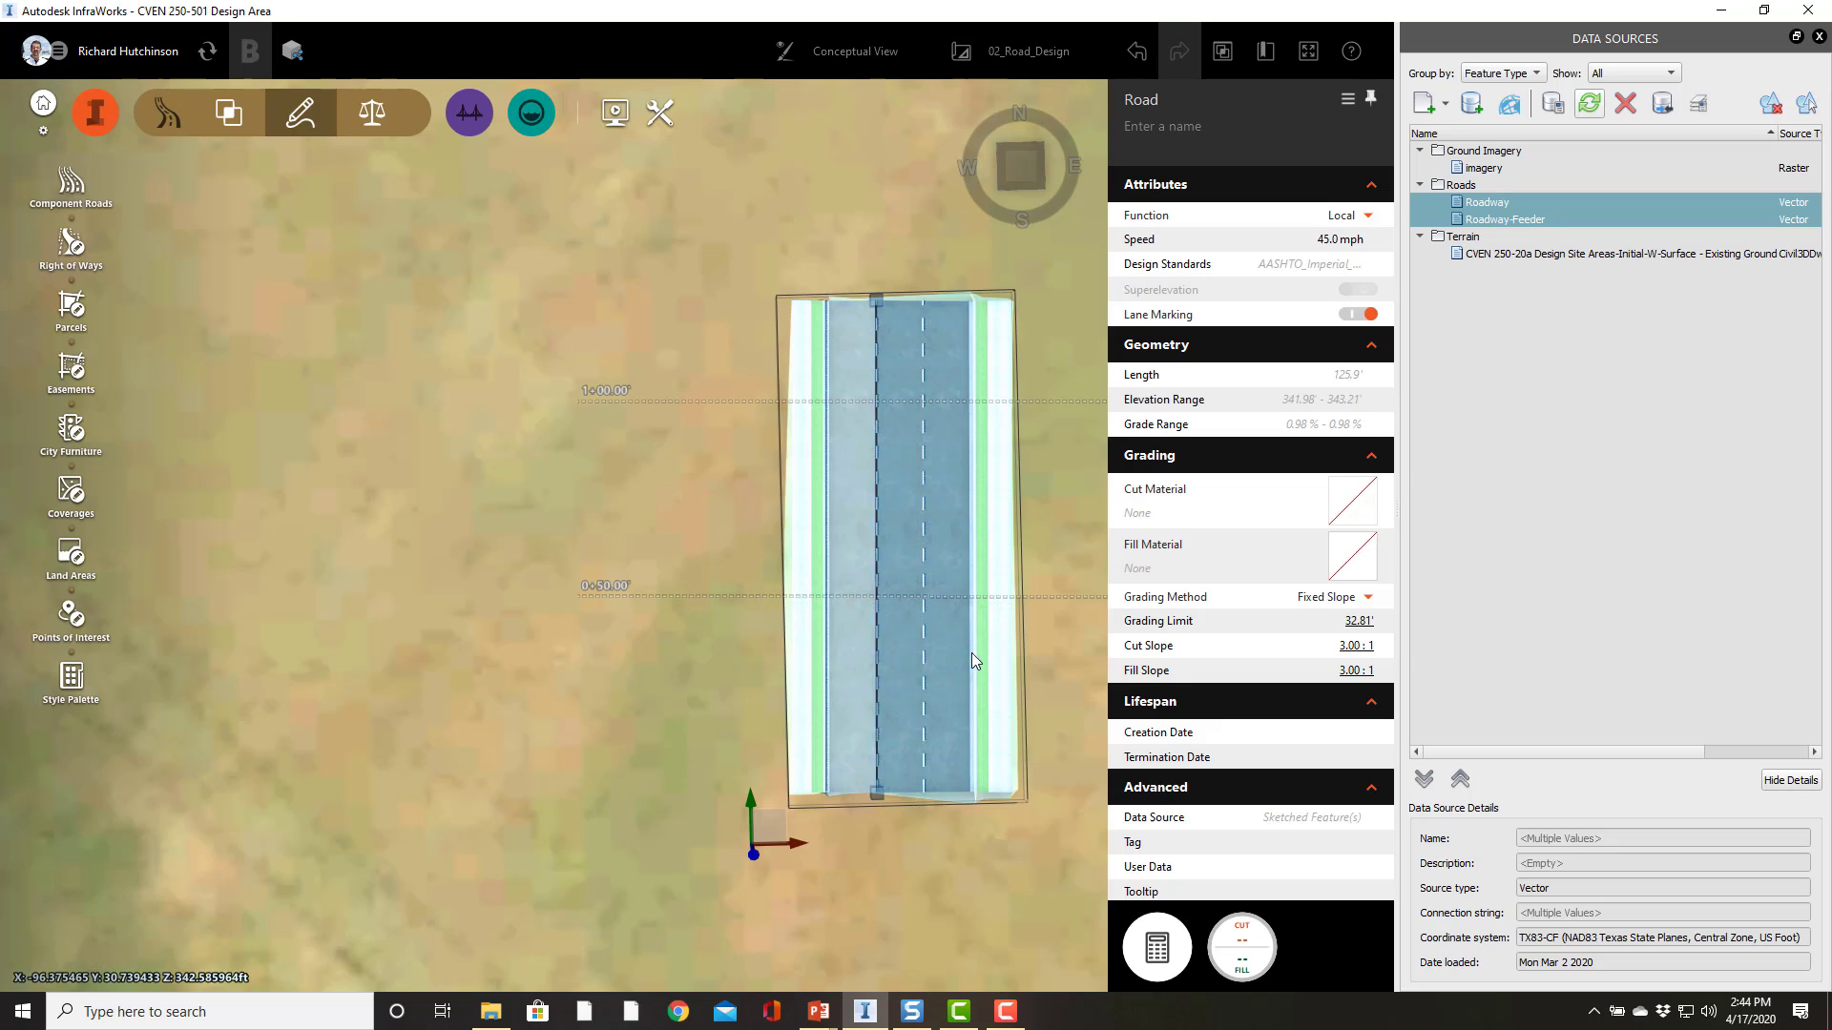
{"action": "left_click", "coordinate": [941, 659]}
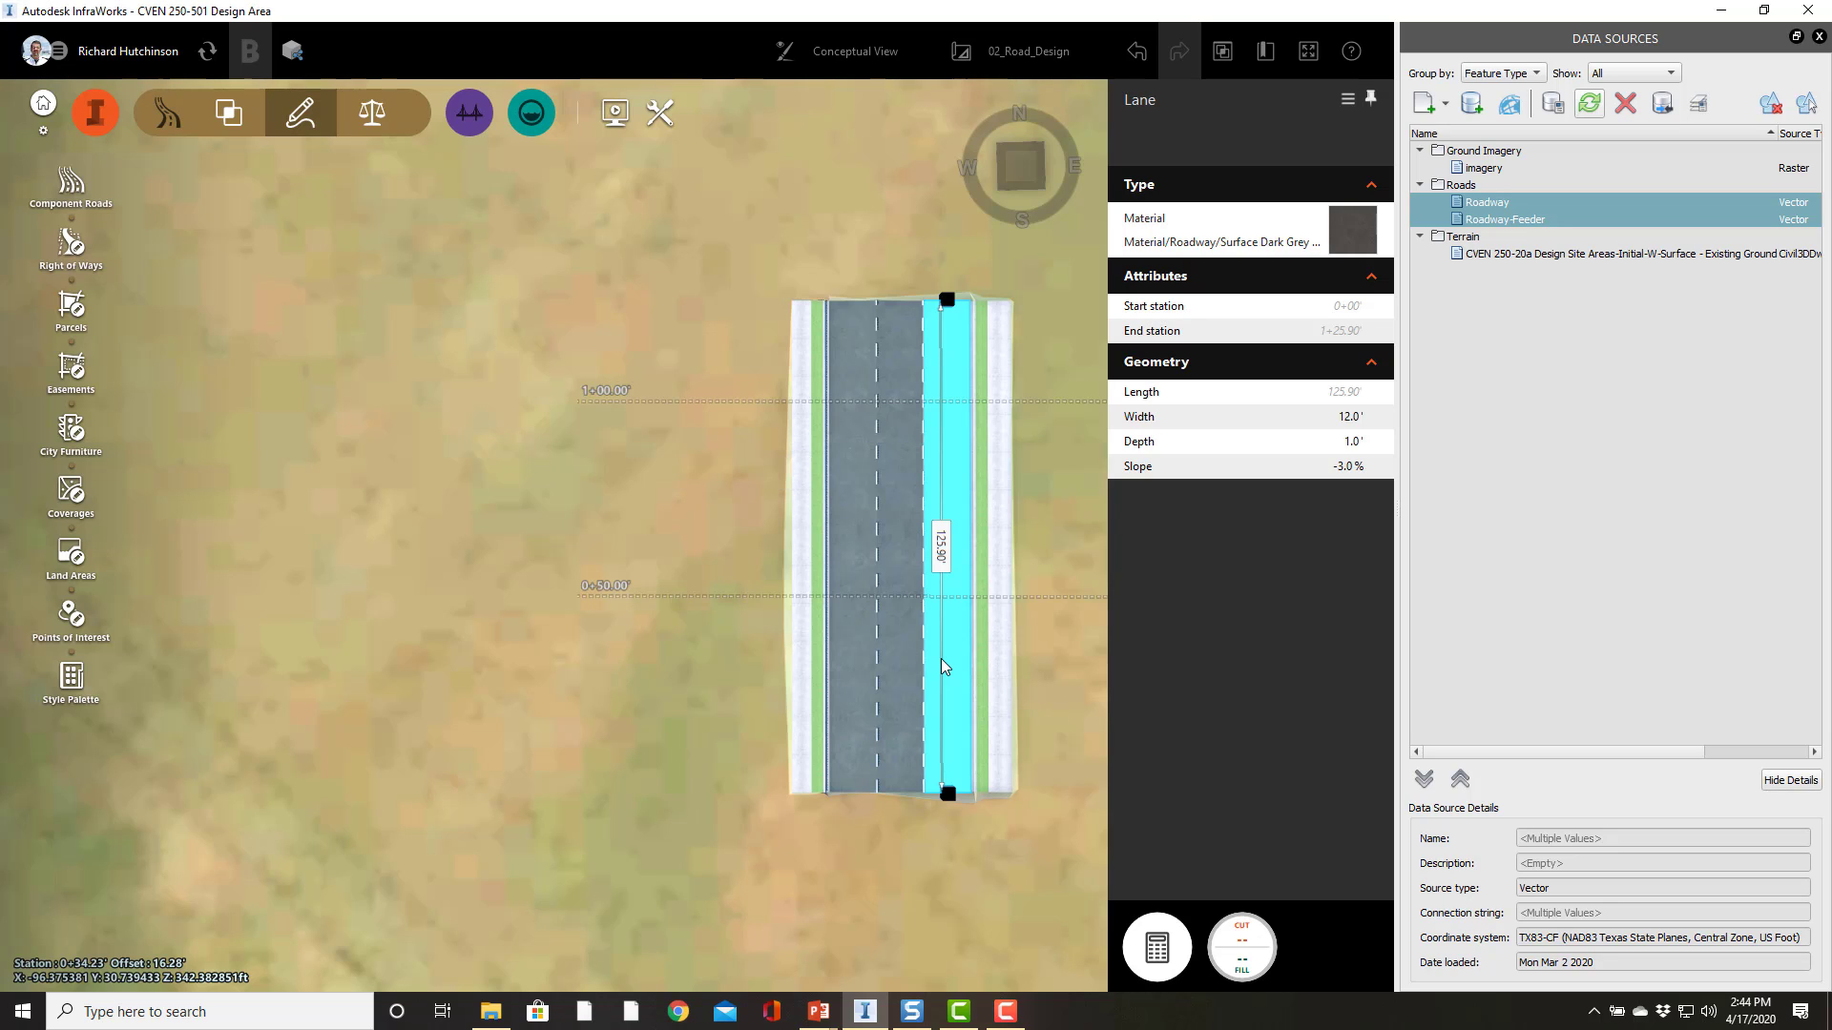
{"action": "key", "text": "Delete"}
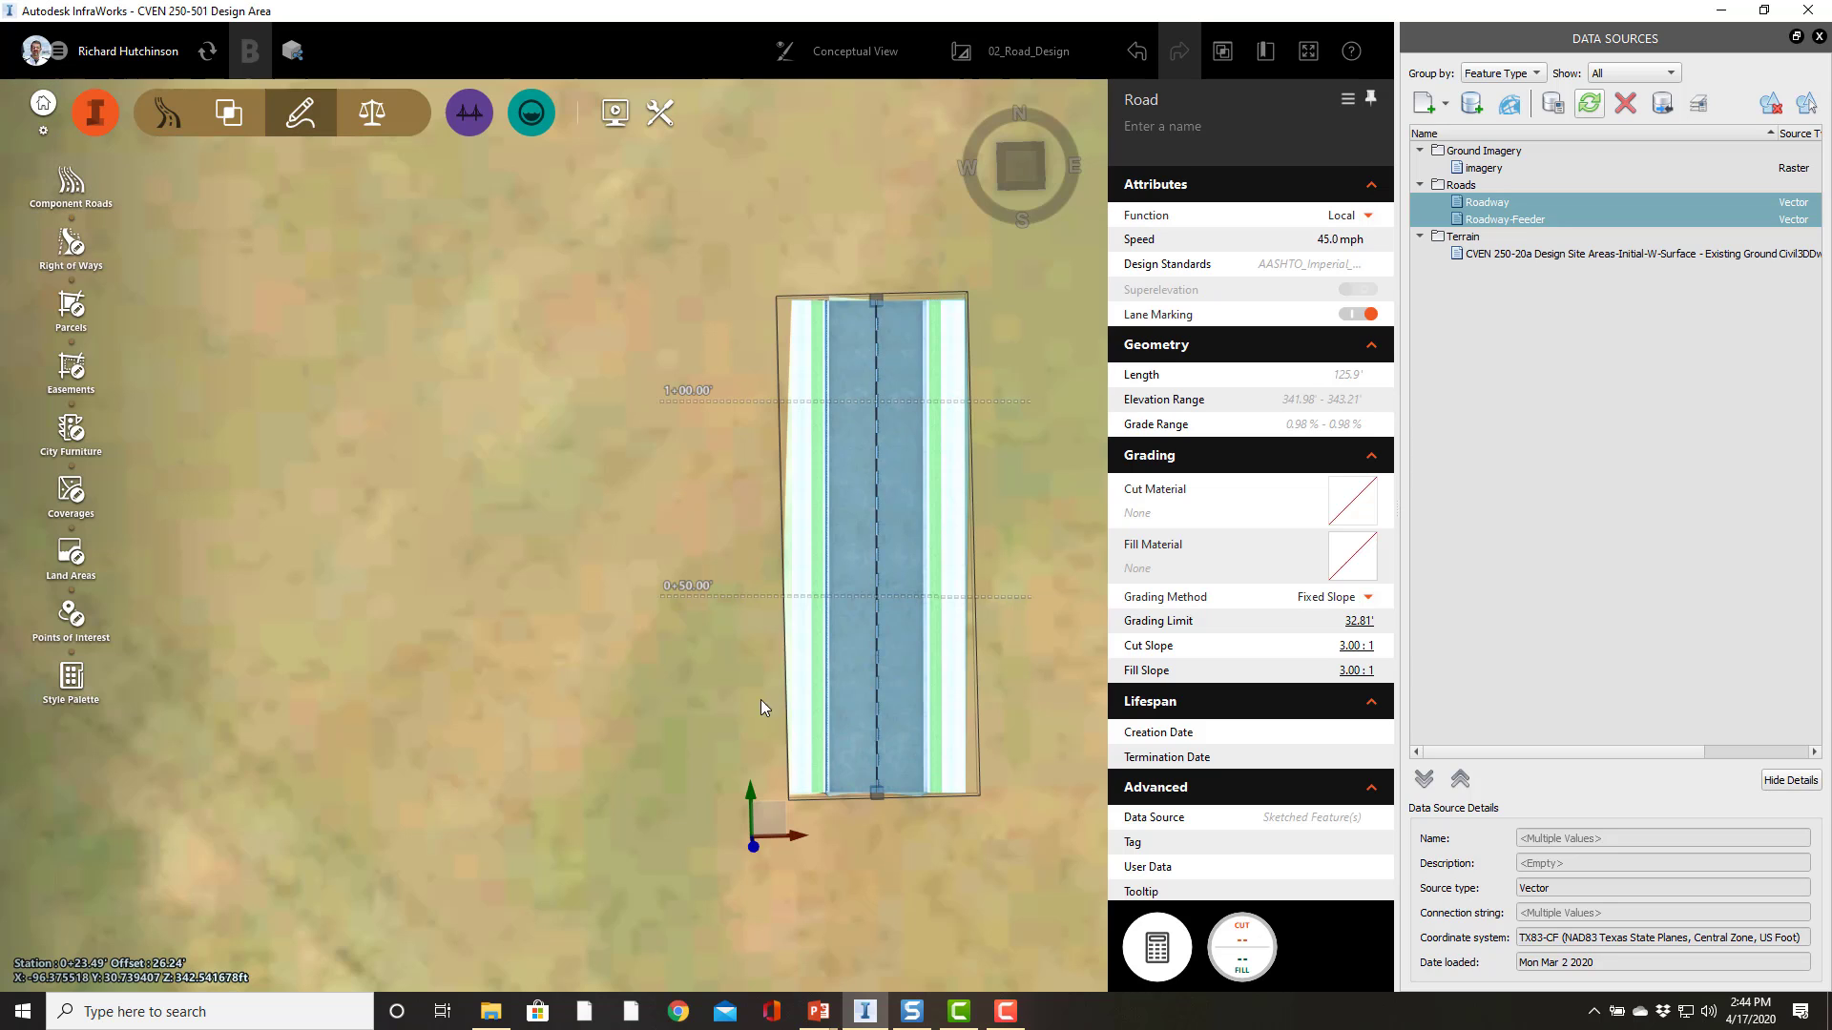
Step: Add the road's assembly to the library from a cross section near mid-road, naming it Residential Road BCS
{"action": "right_click", "coordinate": [698, 677]}
{"action": "mouse_move", "coordinate": [788, 859]}
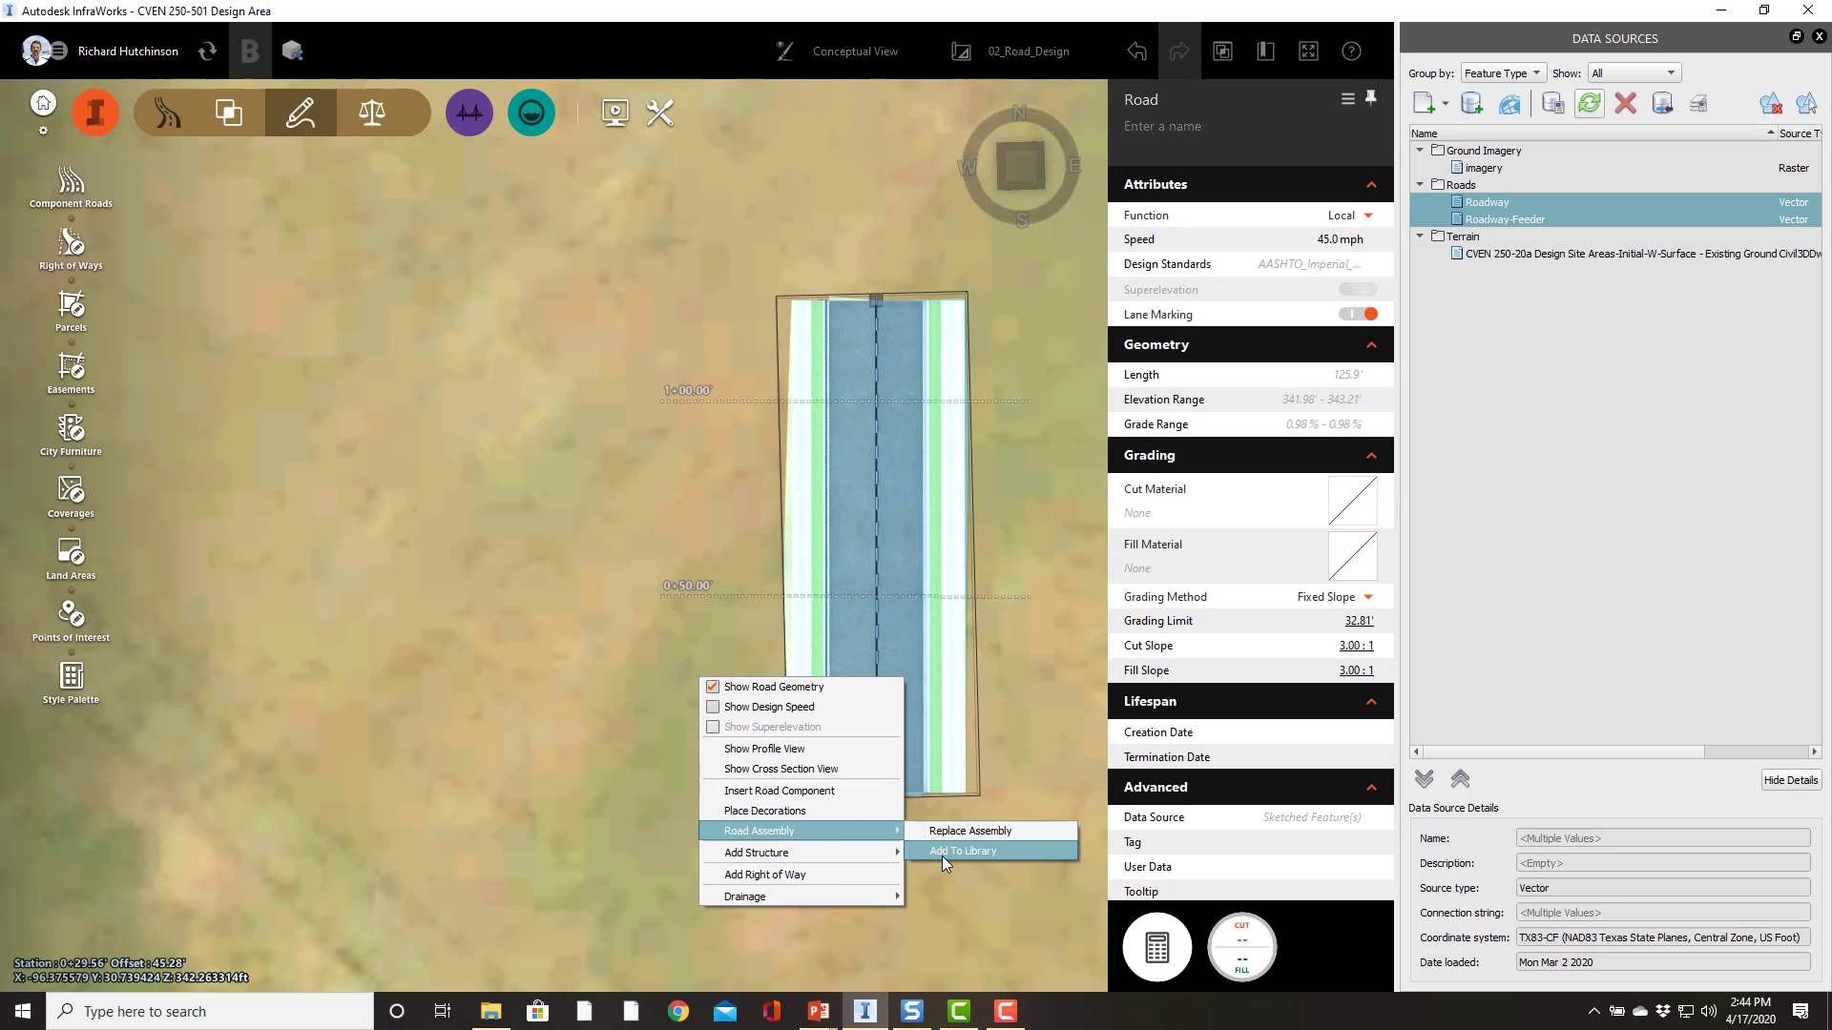
{"action": "left_click", "coordinate": [942, 856]}
{"action": "left_click", "coordinate": [849, 656]}
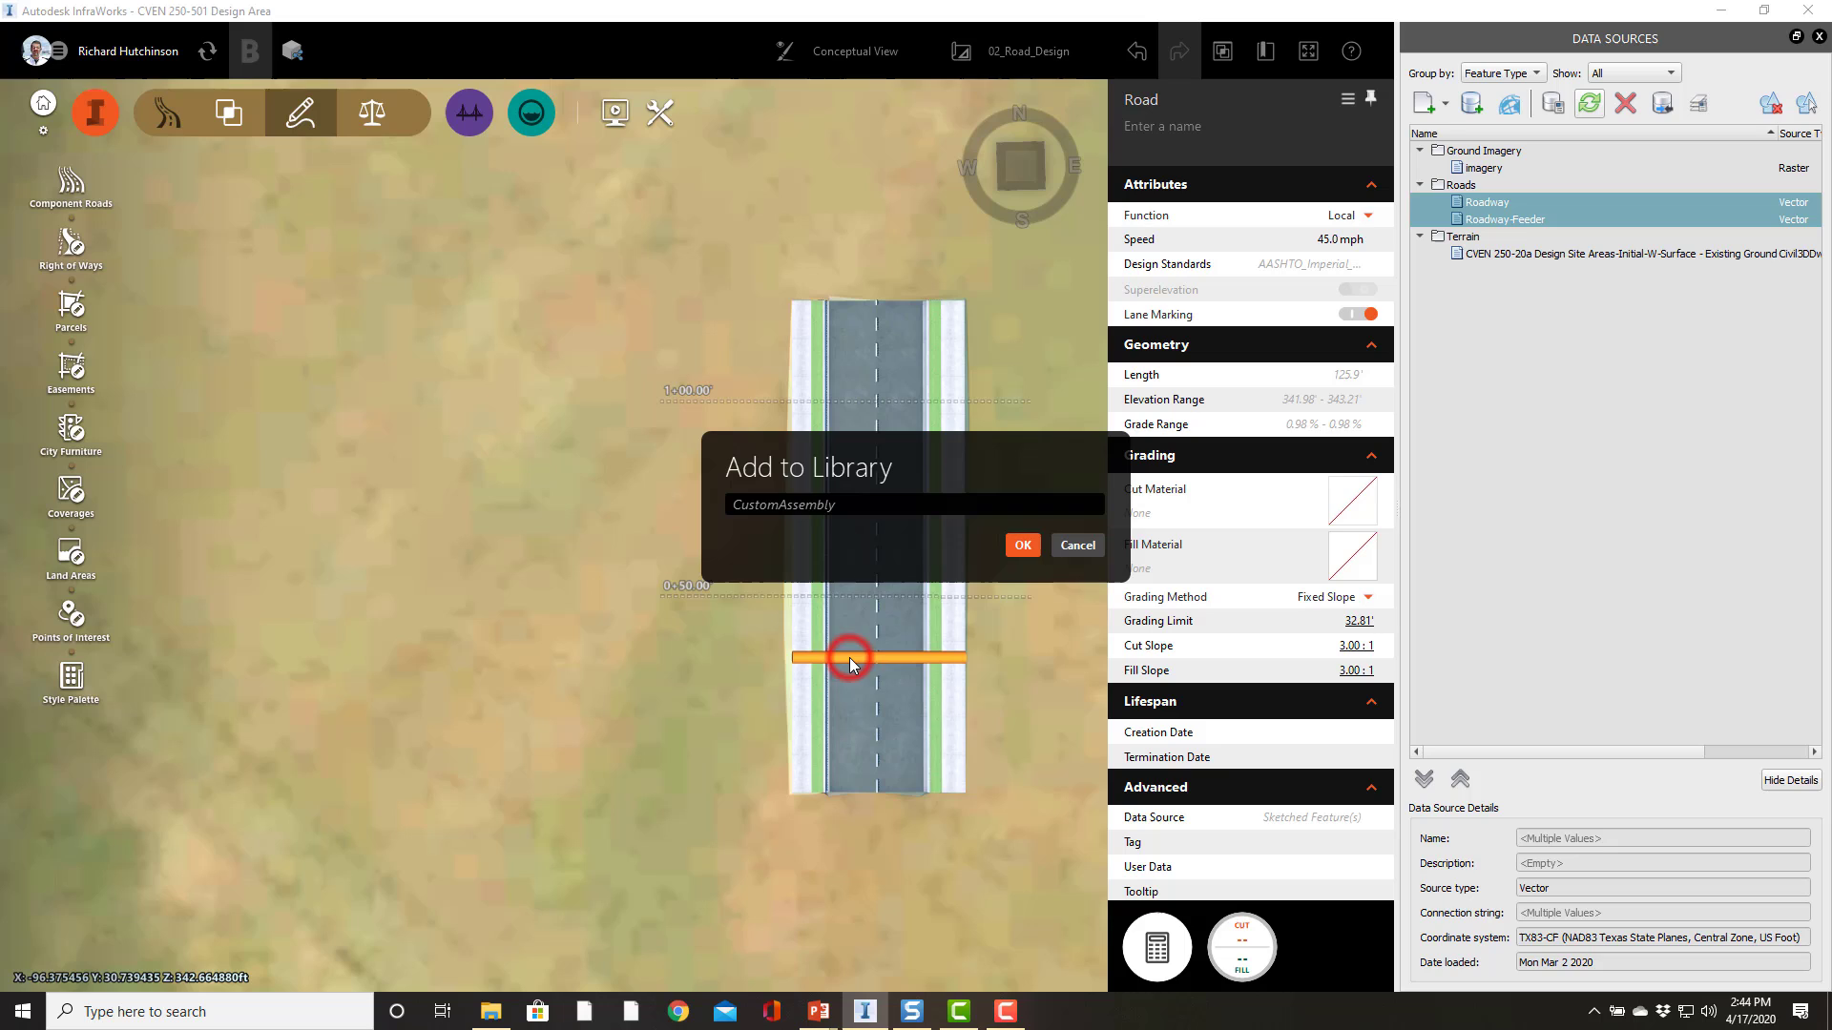
{"action": "left_click", "coordinate": [871, 504]}
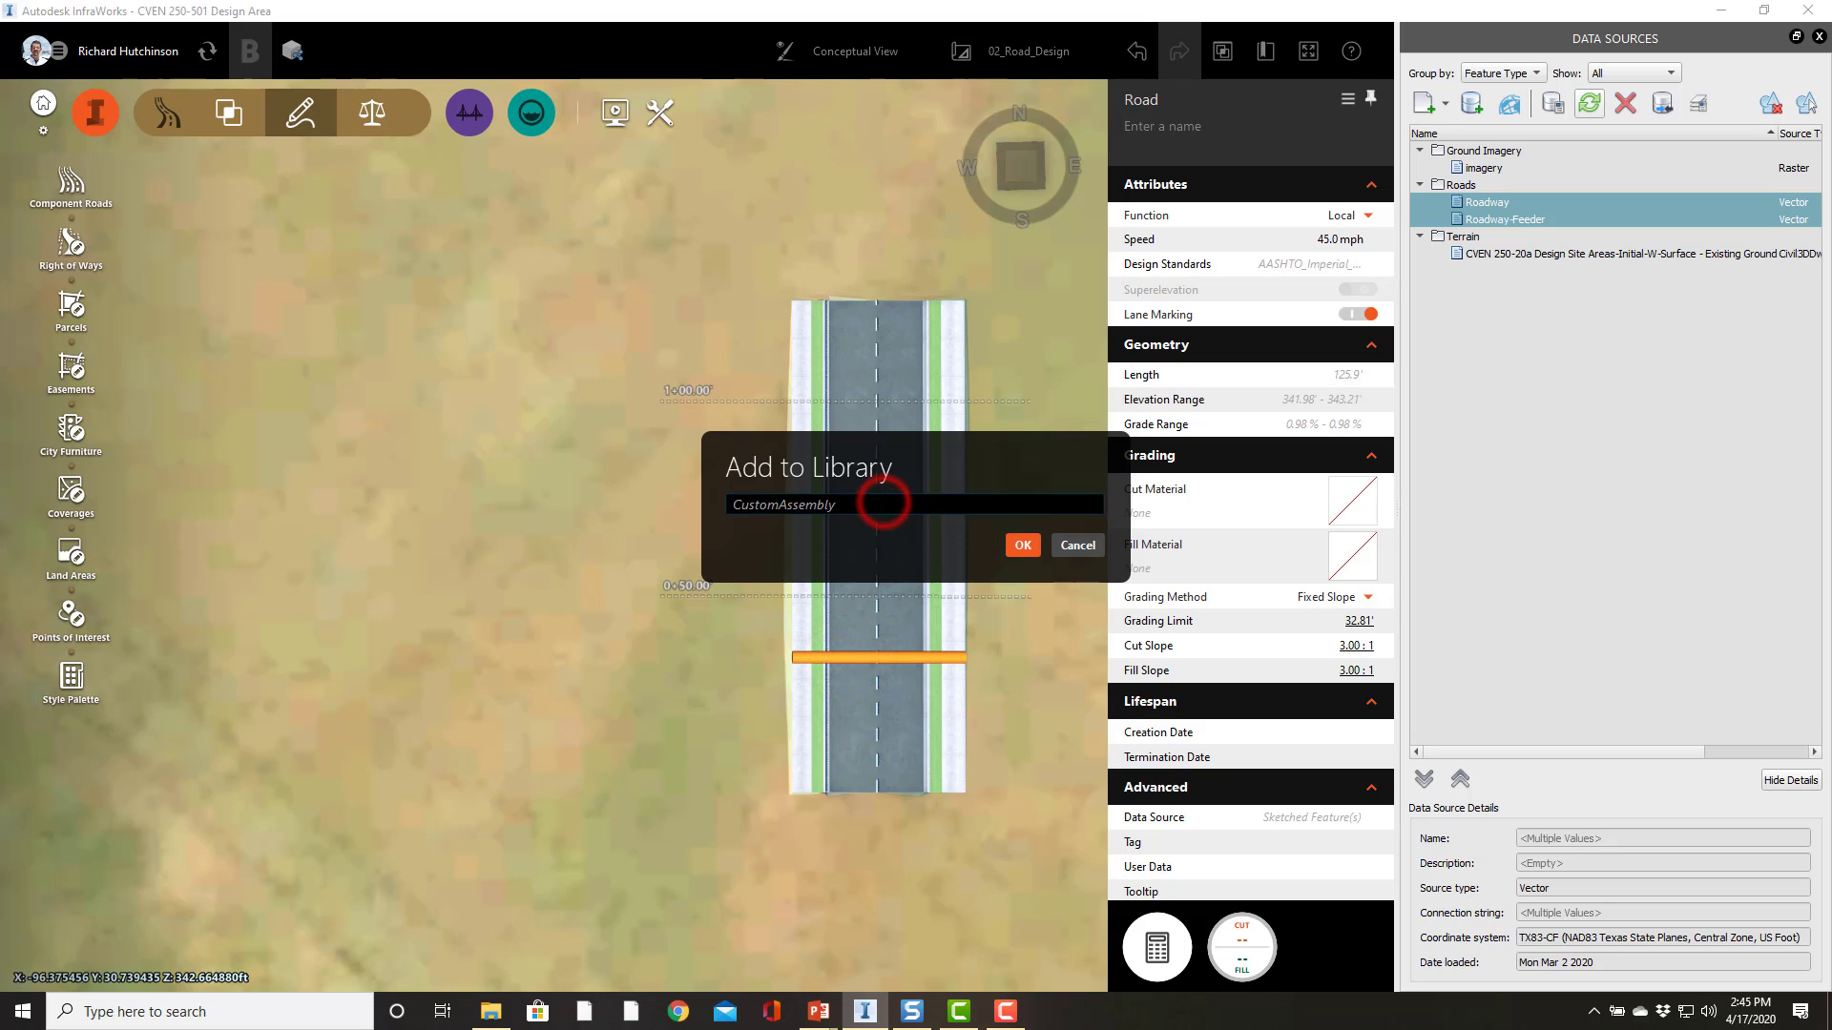
{"action": "double_click", "coordinate": [841, 505]}
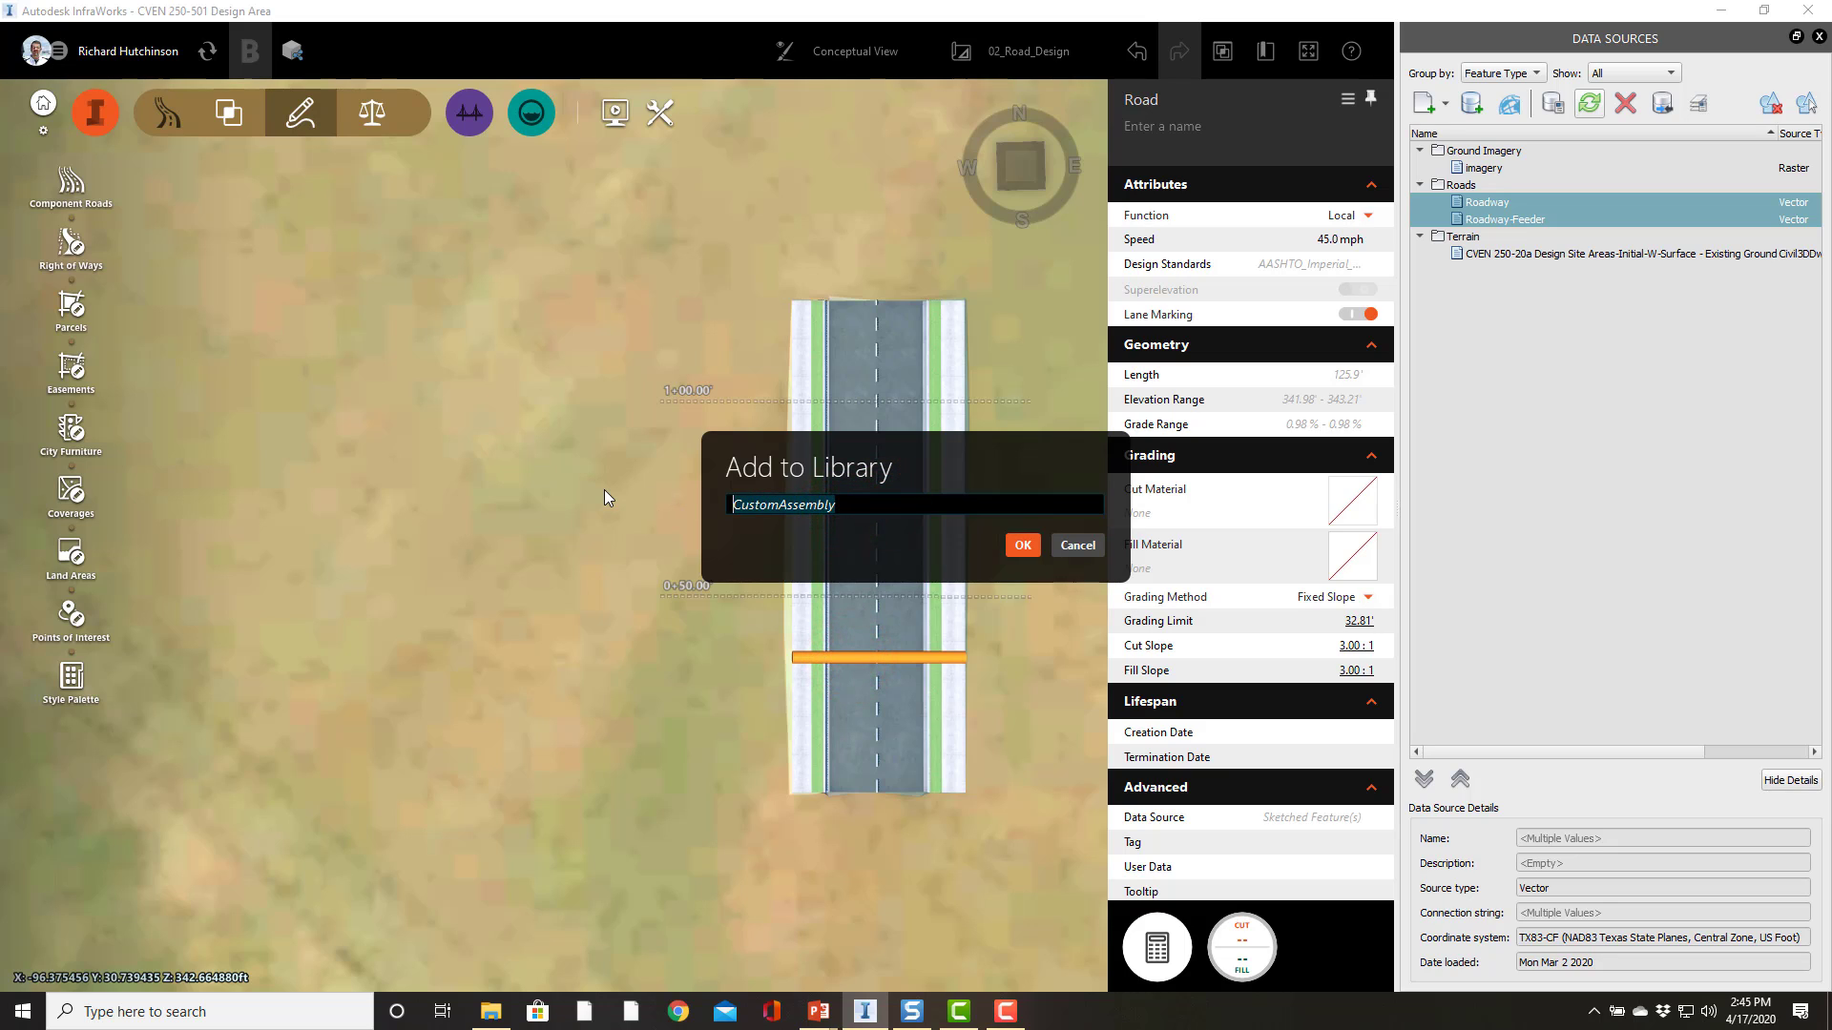
{"action": "type", "text": "Residenti"}
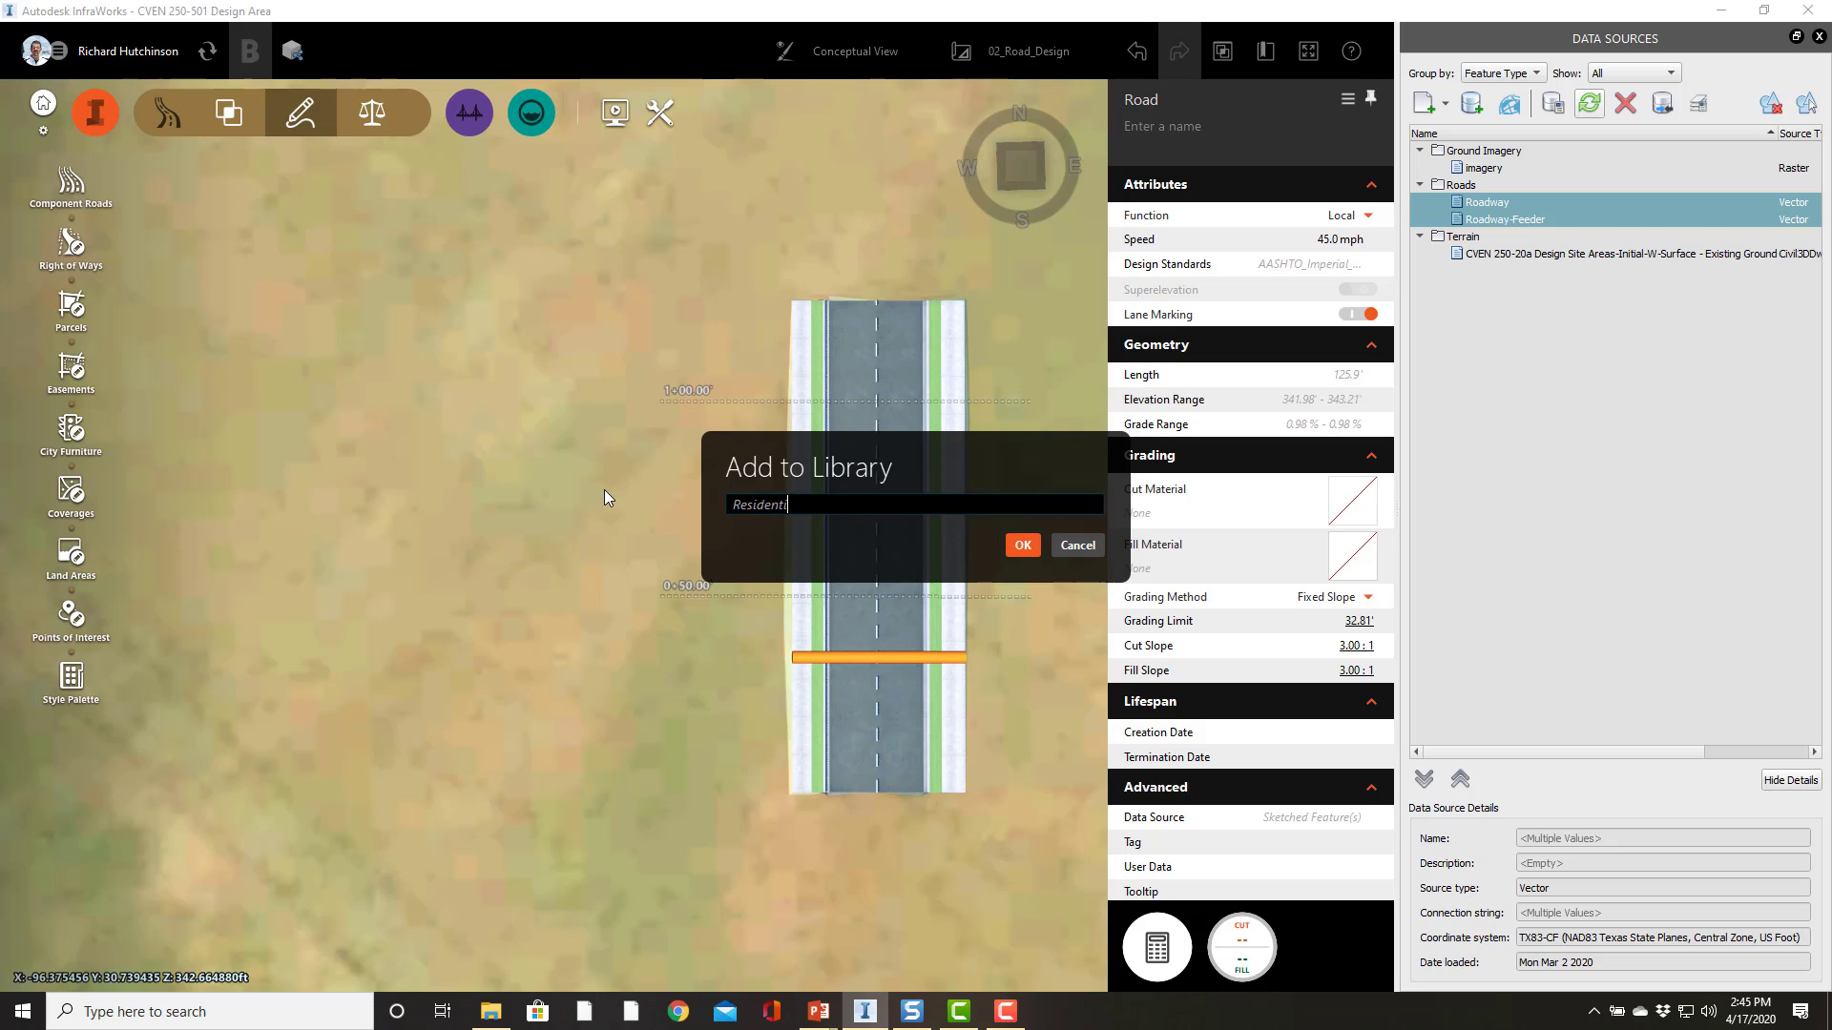
{"action": "type", "text": "al Road BCS"}
{"action": "left_click", "coordinate": [1023, 546]}
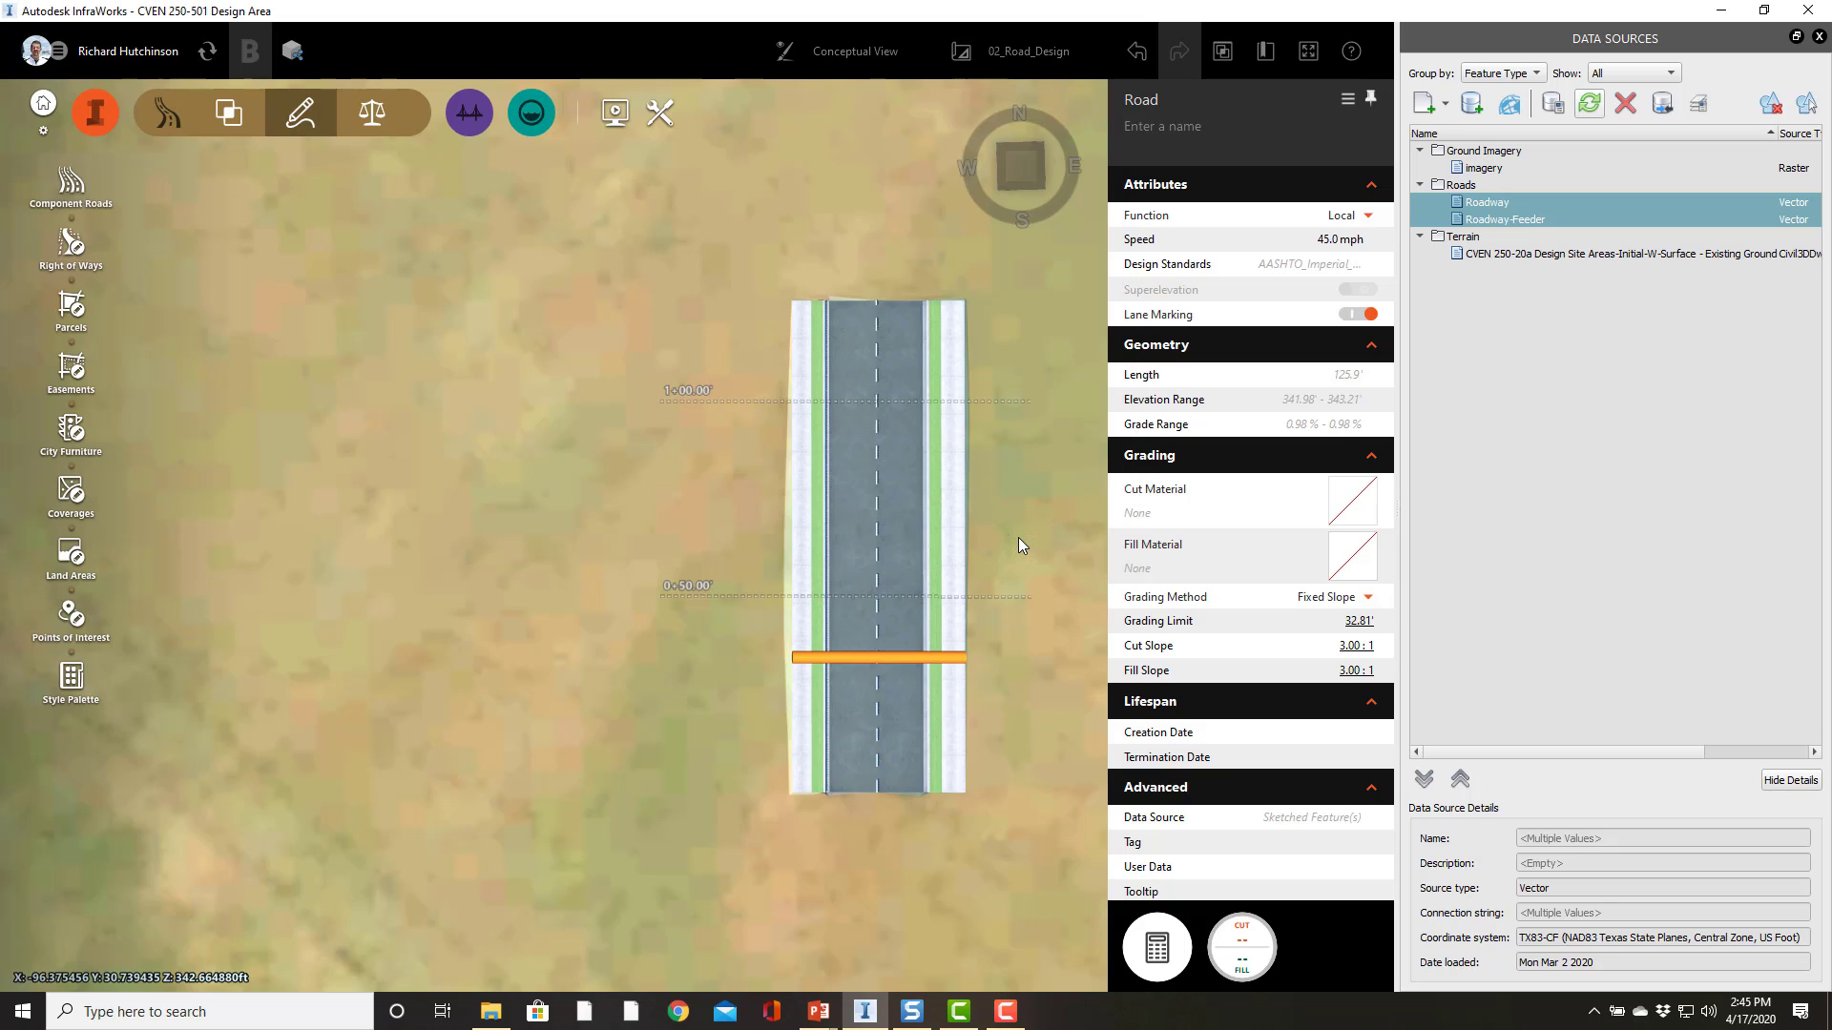
{"action": "left_click", "coordinate": [437, 549]}
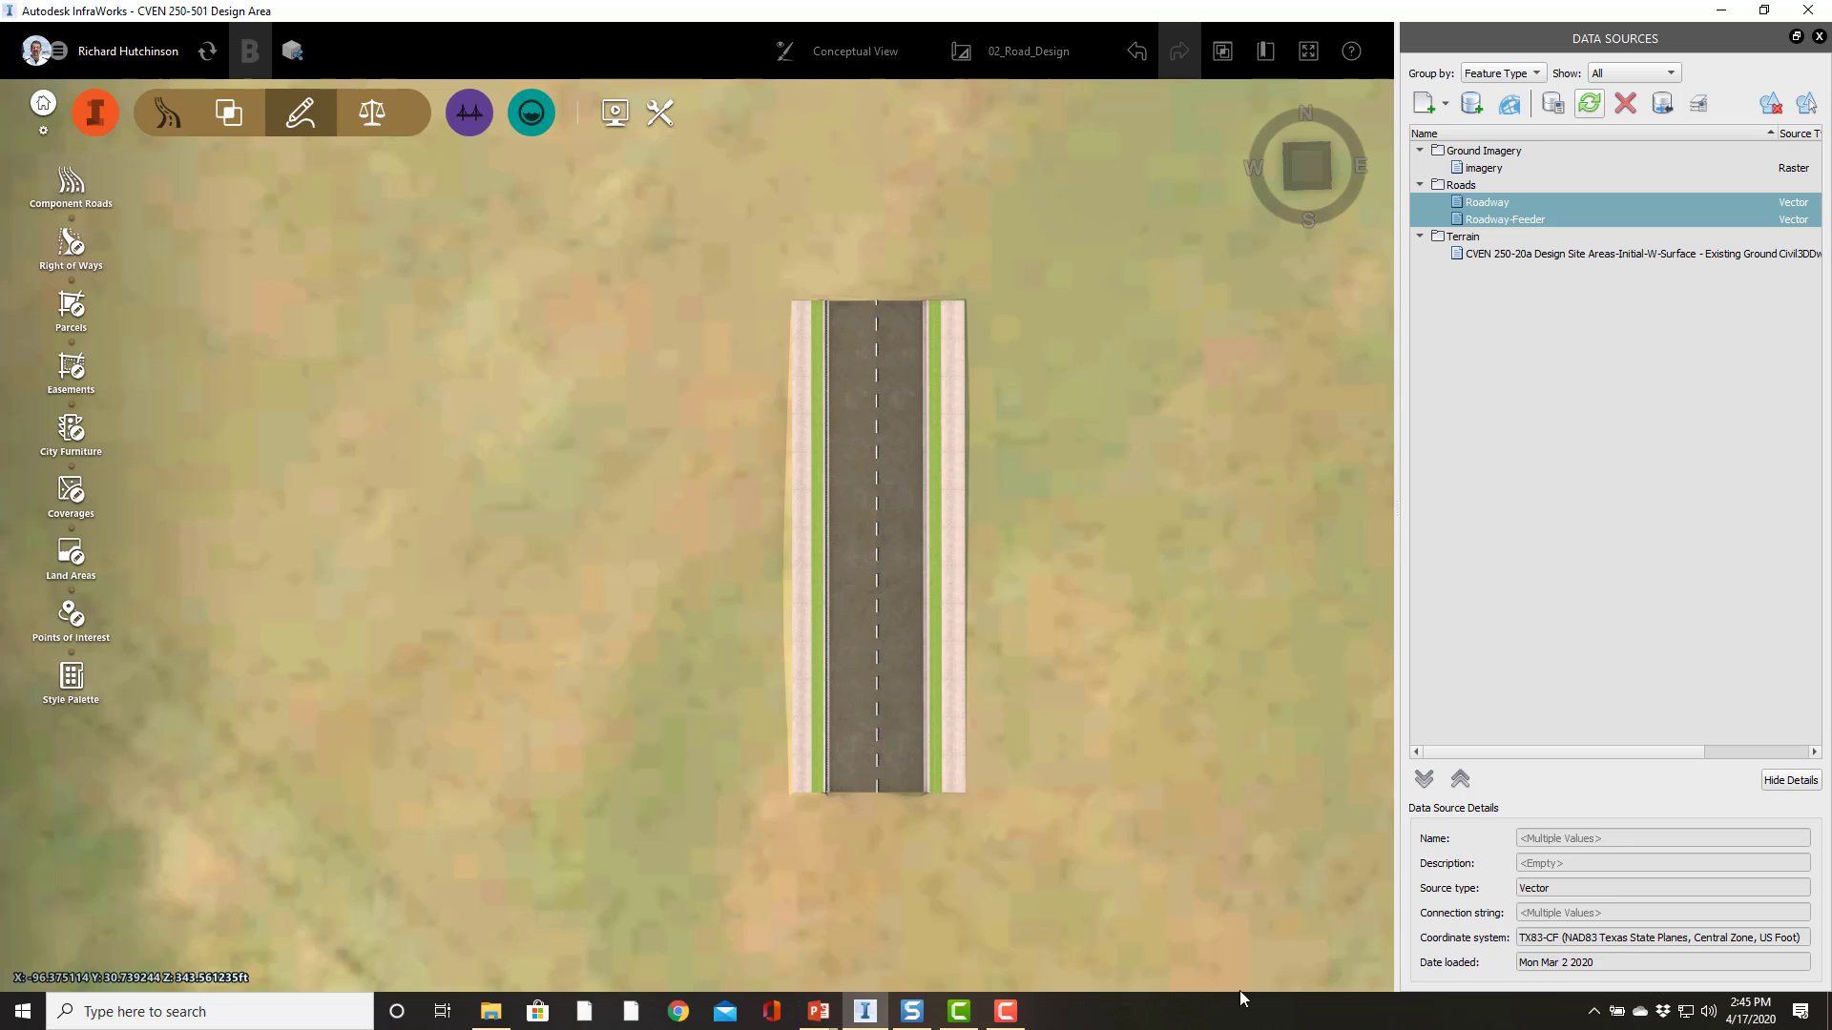
{"action": "left_click", "coordinate": [1005, 1012]}
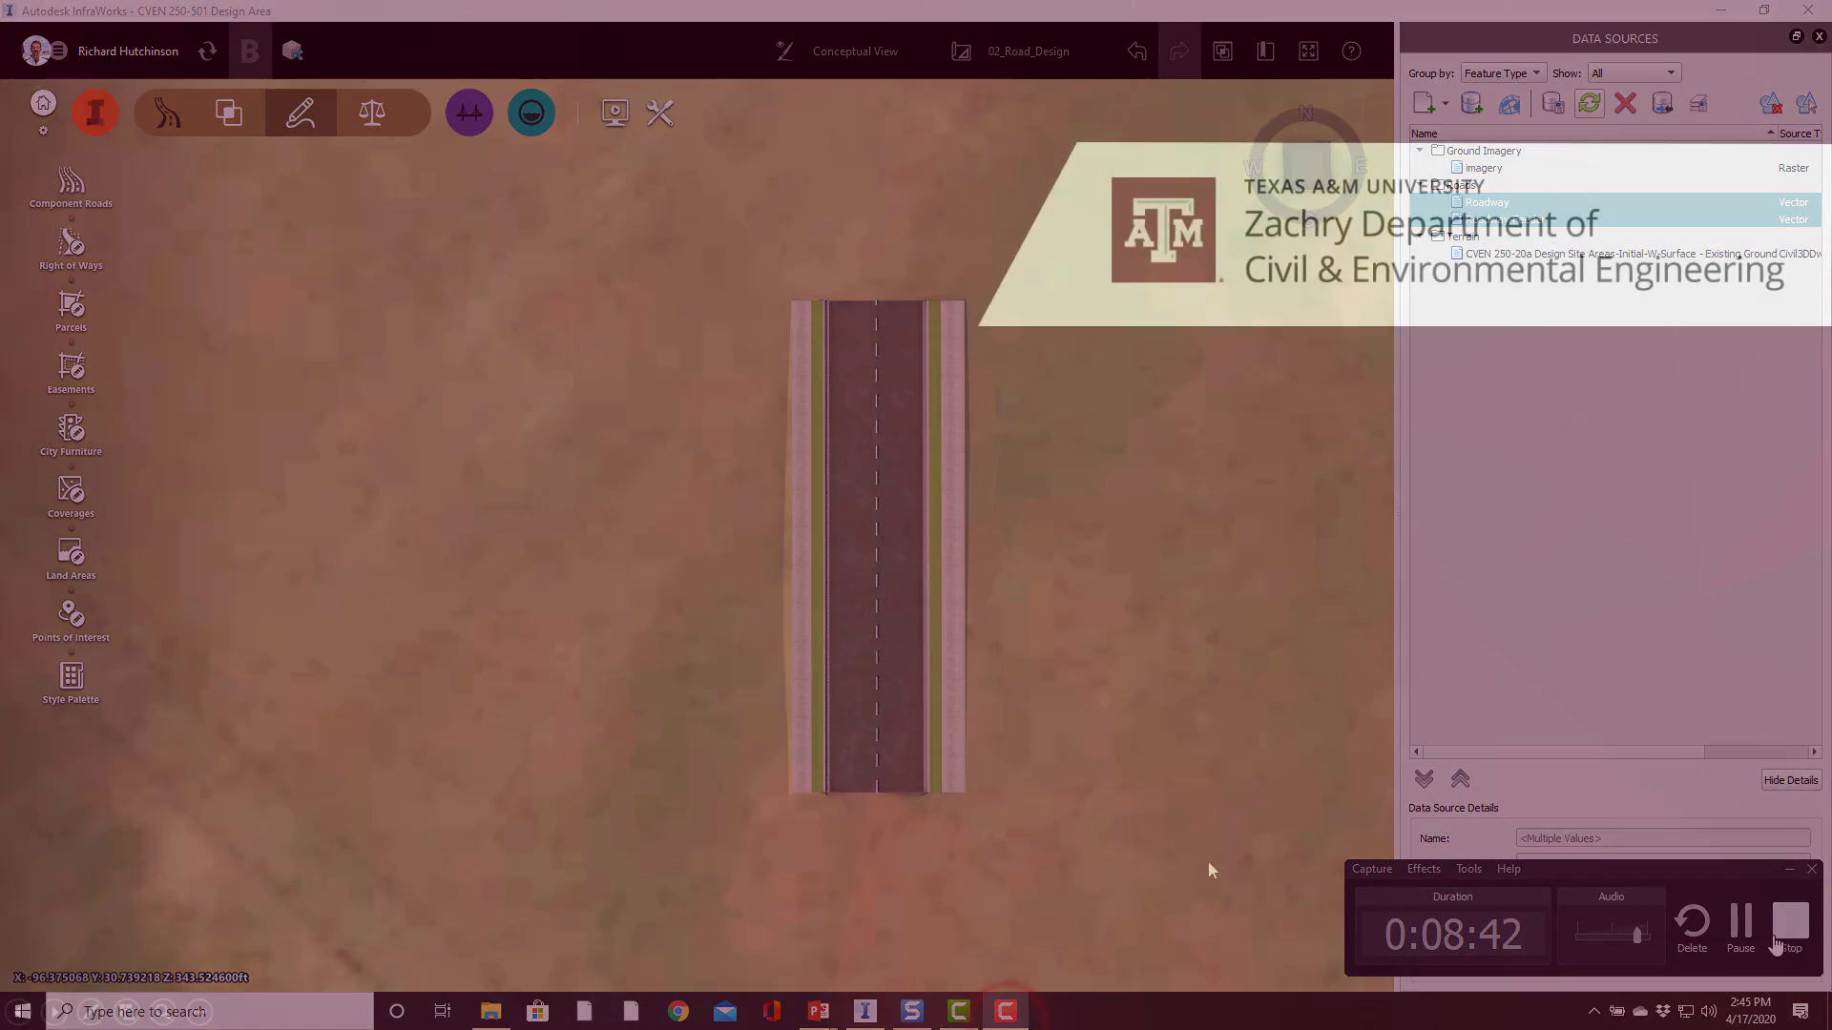